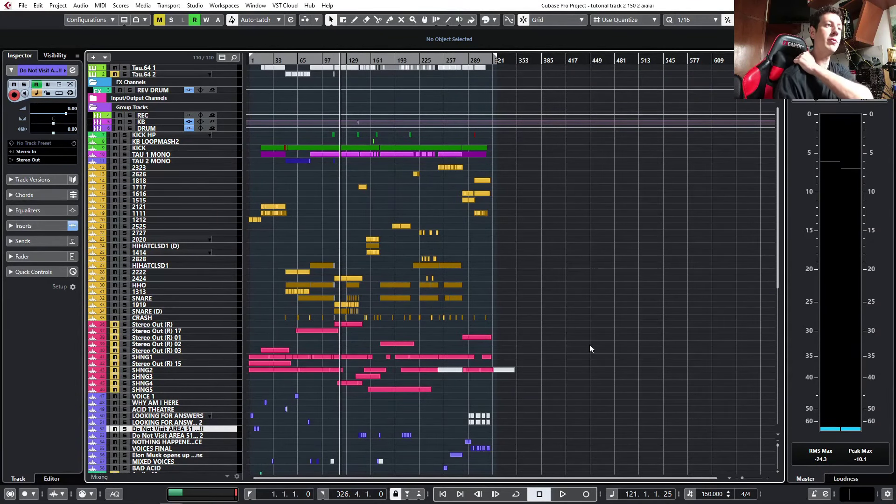
# Look through the project's track list from the group tracks down to the synth tracks to review the arrangement.
pyautogui.scroll(-4, 590, 345)
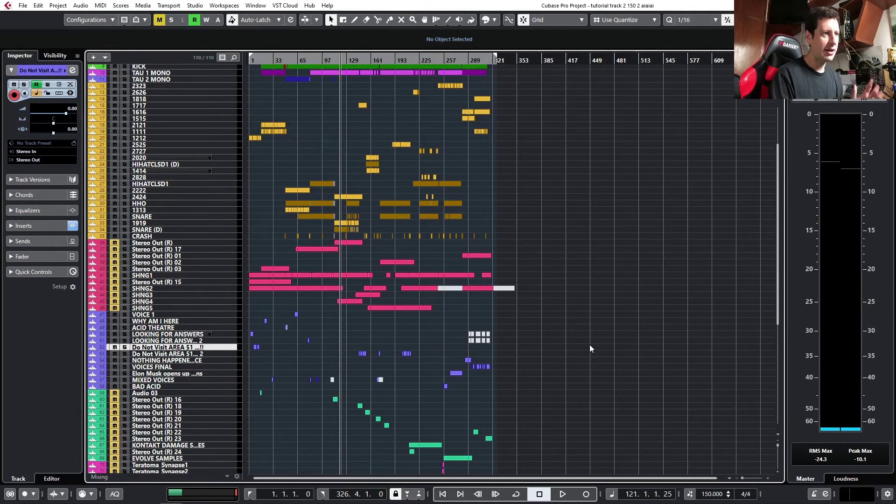
pyautogui.moveTo(114, 502)
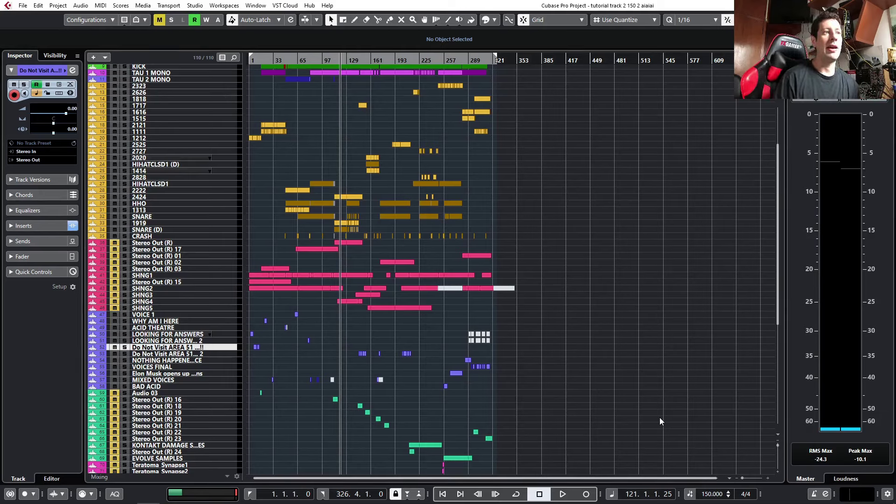
pyautogui.scroll(-10, 513, 387)
pyautogui.scroll(7, 296, 371)
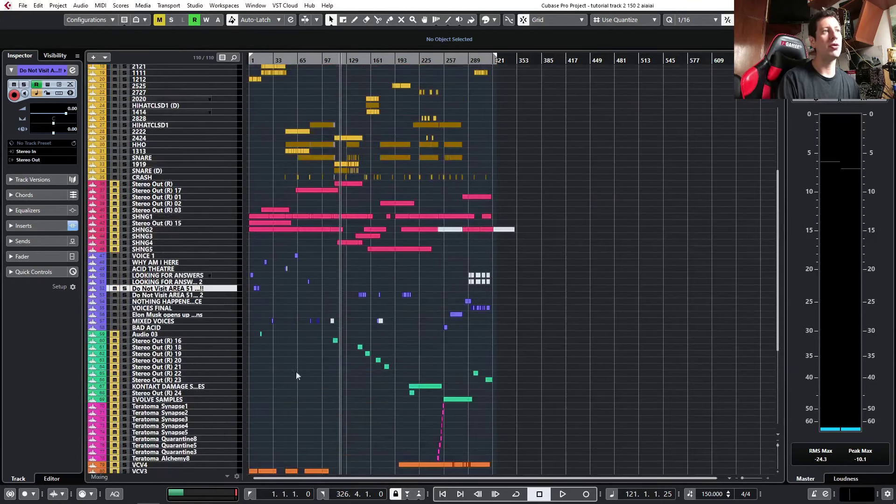
pyautogui.scroll(-5, 308, 377)
pyautogui.scroll(5, 320, 379)
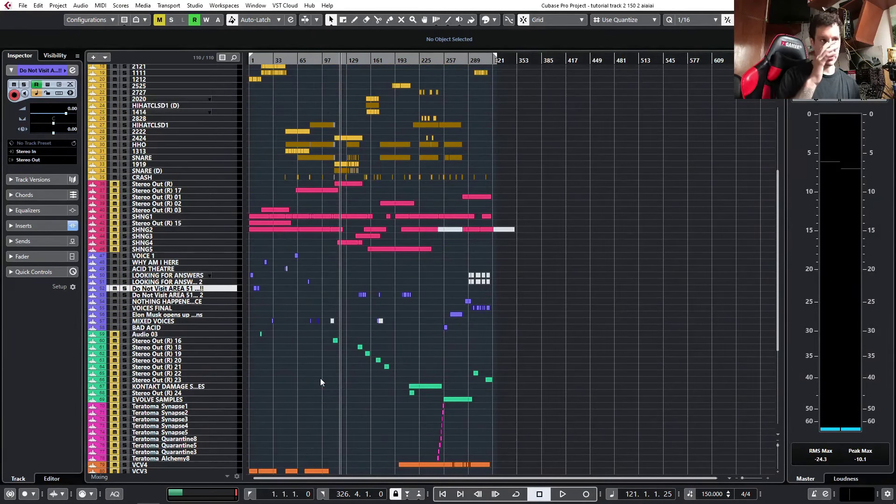
pyautogui.scroll(5, 321, 382)
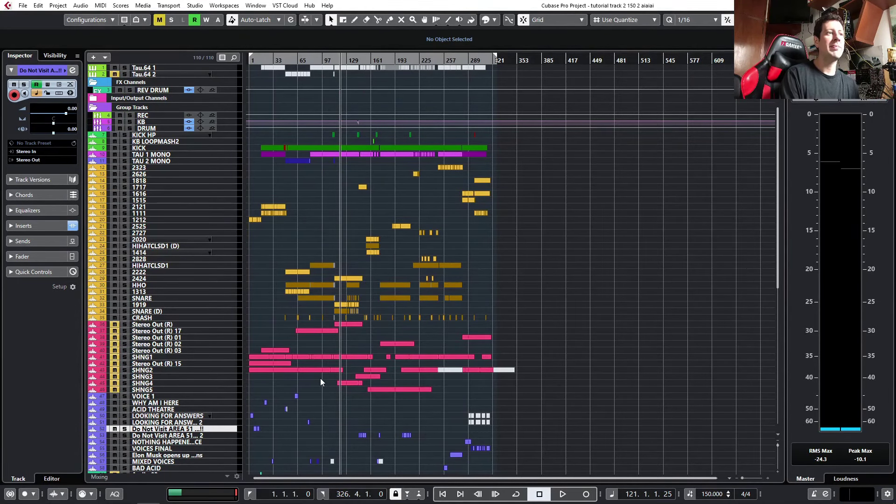
pyautogui.scroll(-3, 320, 382)
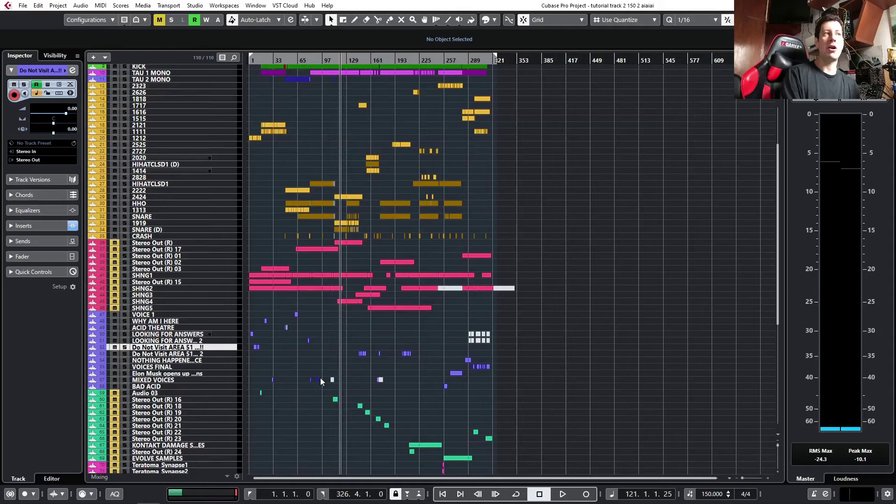
pyautogui.scroll(-5, 320, 377)
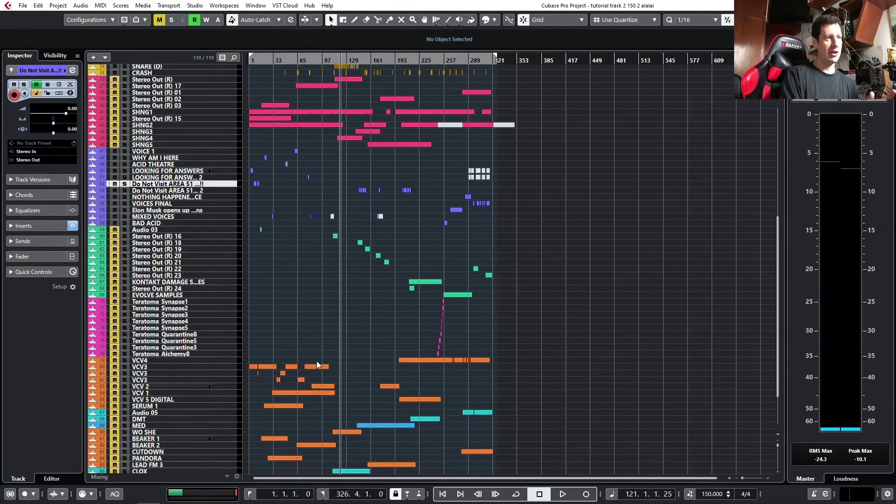
pyautogui.scroll(-2, 349, 379)
pyautogui.scroll(9, 230, 465)
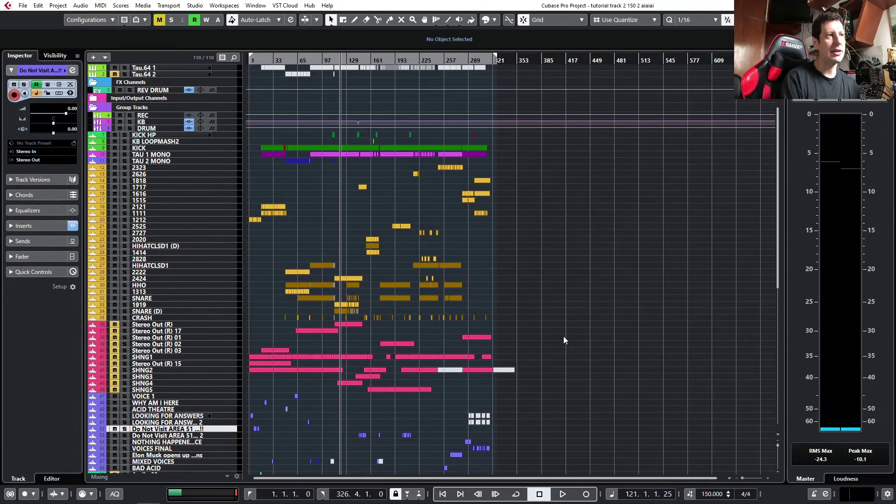
pyautogui.scroll(-10, 564, 337)
pyautogui.scroll(8, 566, 336)
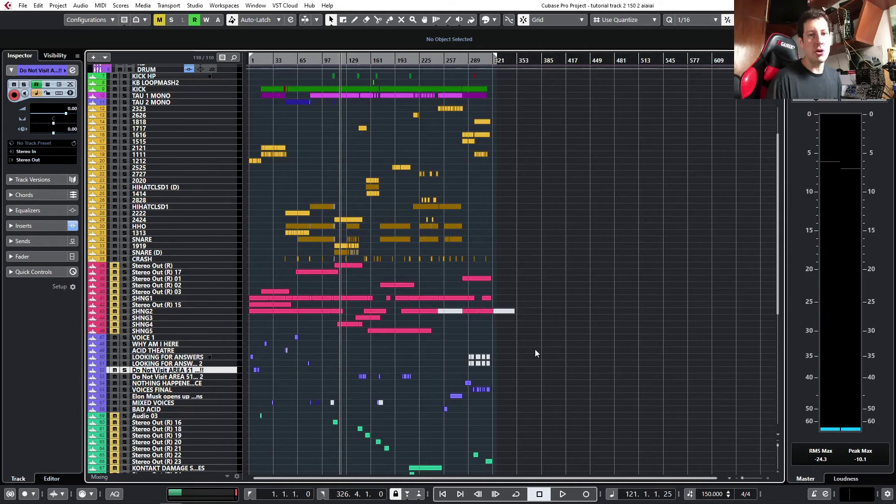
pyautogui.moveTo(171, 502)
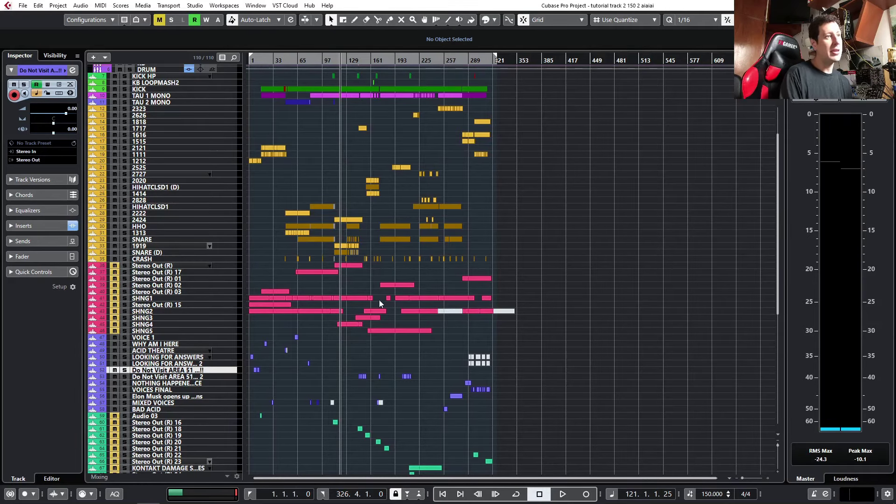
pyautogui.scroll(-10, 380, 298)
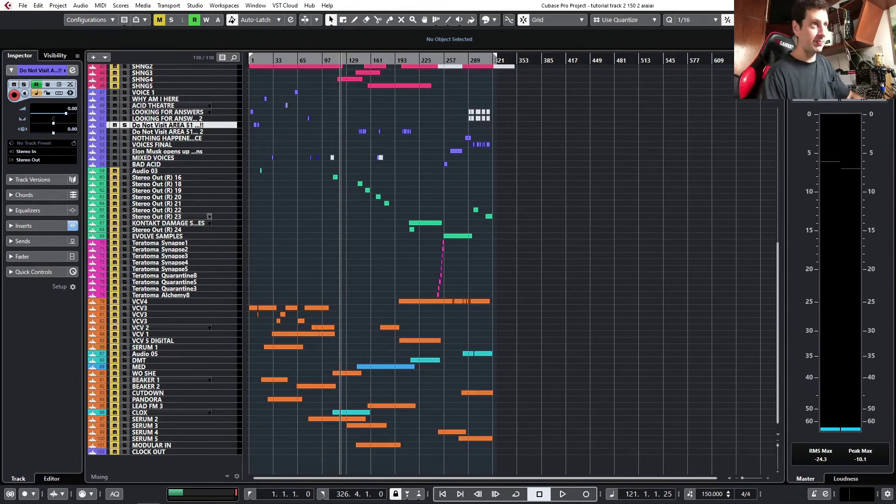
pyautogui.scroll(10, 255, 398)
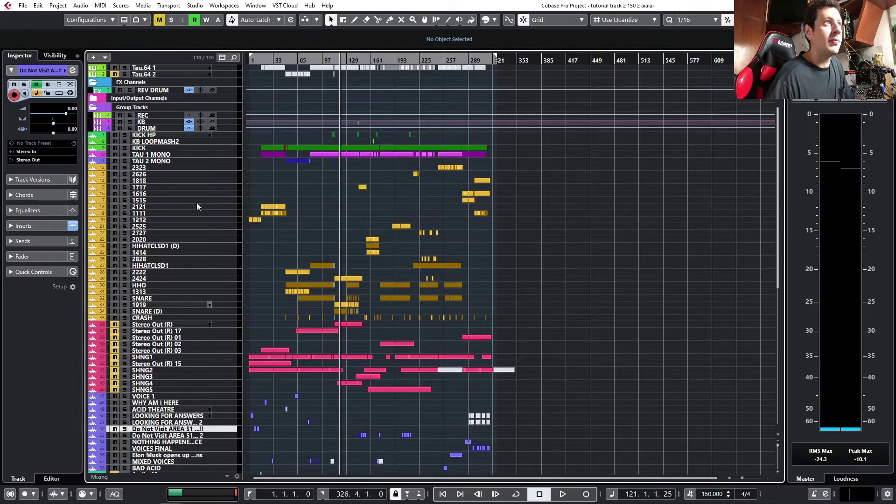
# Solo the KB and DRUM groups along with the SHNG1 track, after placing SHNG1 directly below the CRASH track.
pyautogui.click(130, 122)
pyautogui.click(130, 128)
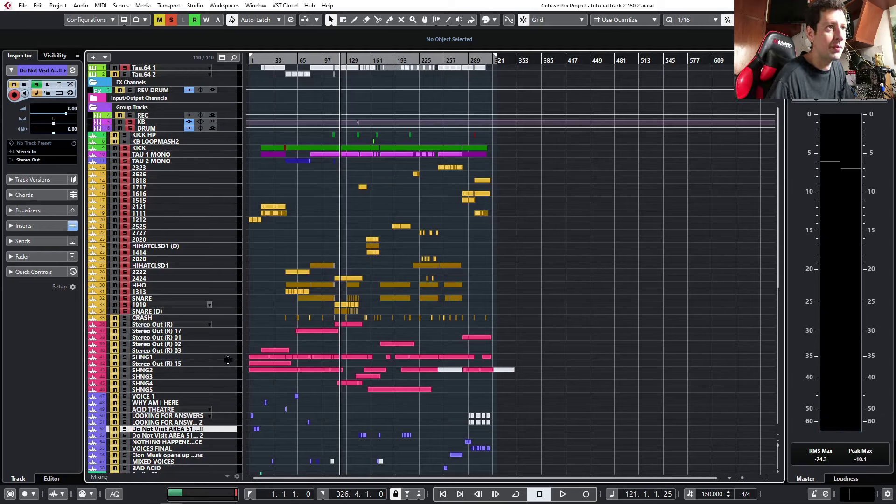
pyautogui.moveTo(227, 360); pyautogui.dragTo(189, 326)
pyautogui.click(124, 359)
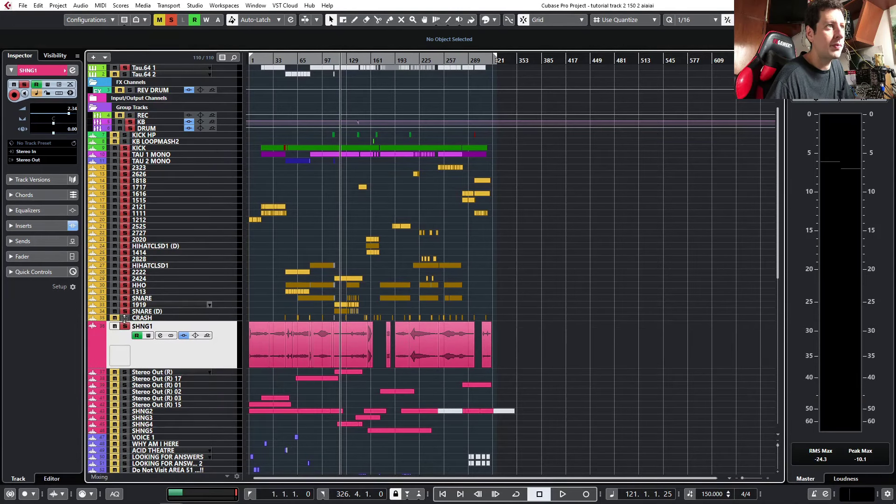
# Listen to the opening of the arrangement from the project start with the SHNG1, KB and DRUM channels soloed.
pyautogui.press('h')
pyautogui.press('h')
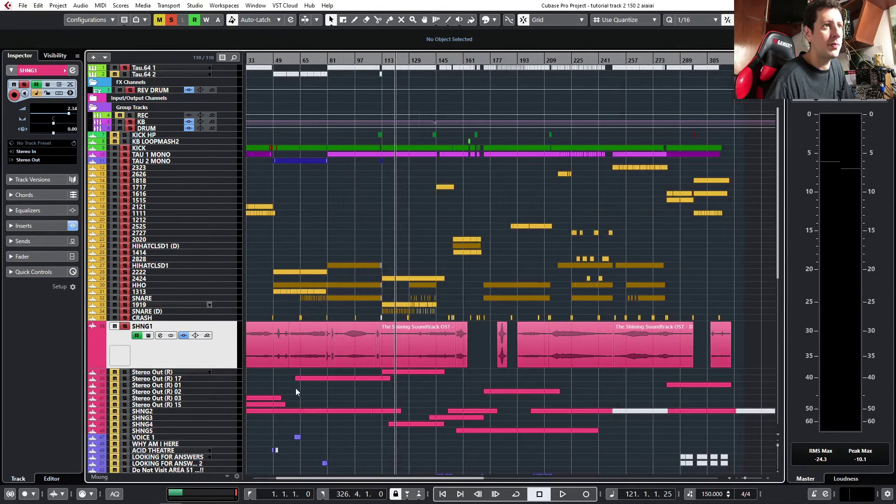
pyautogui.press('Home')
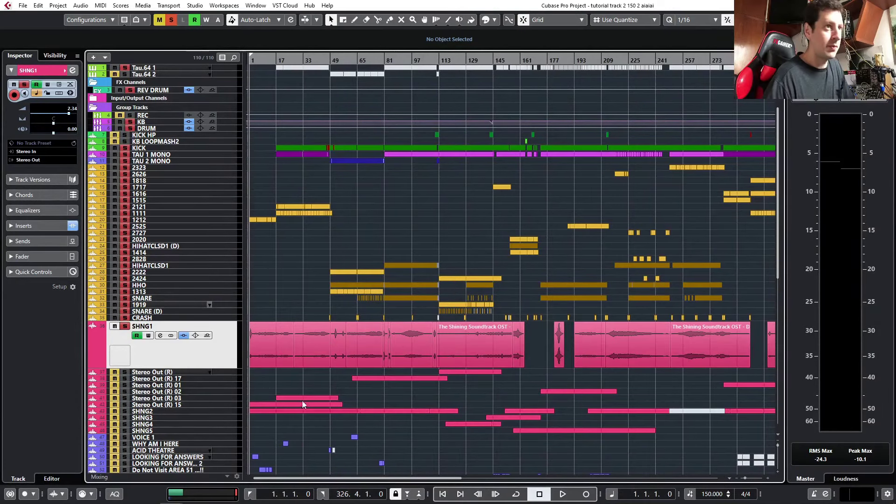
pyautogui.press('space')
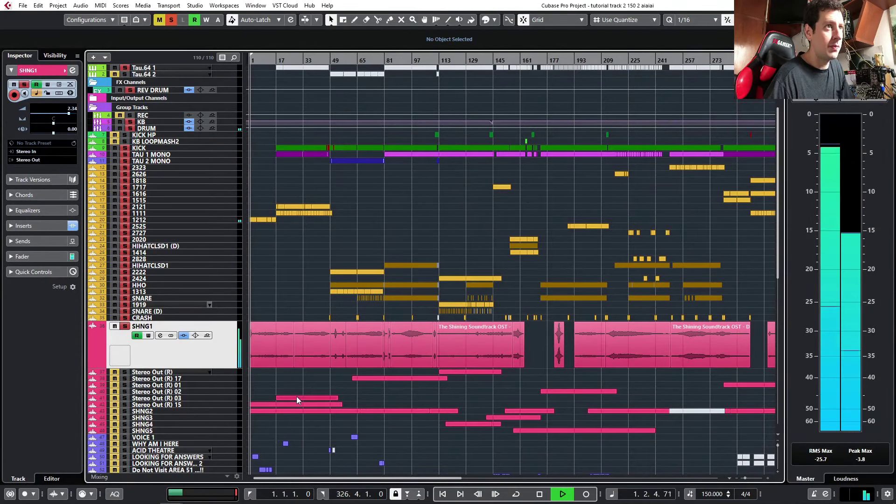
pyautogui.press('h')
pyautogui.press('h')
pyautogui.press('space')
pyautogui.press('h')
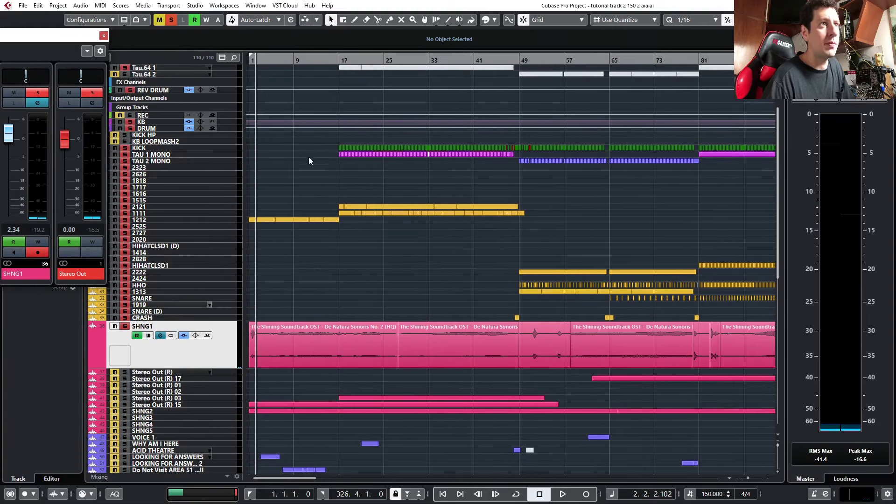
pyautogui.press('KP_Decimal')
pyautogui.press('space')
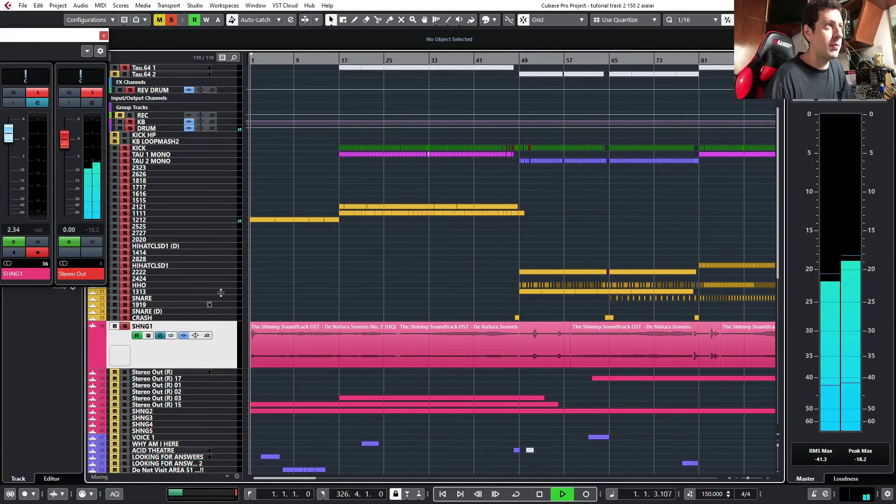
pyautogui.press('h')
pyautogui.press('space')
# Bring the SHNG1 channel settings into full view and open its FabFilter Pro-Q 3 insert.
pyautogui.press('h')
pyautogui.press('h')
pyautogui.scroll(3, 271, 336)
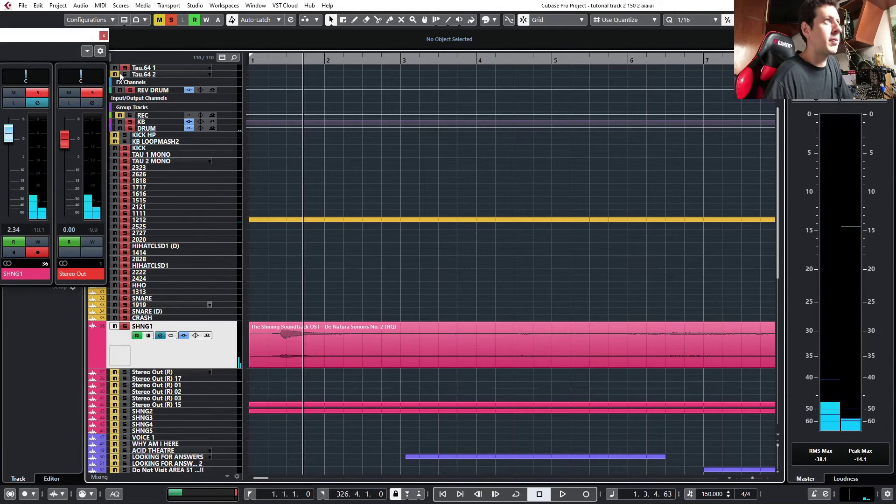
pyautogui.moveTo(20, 38); pyautogui.dragTo(713, 40)
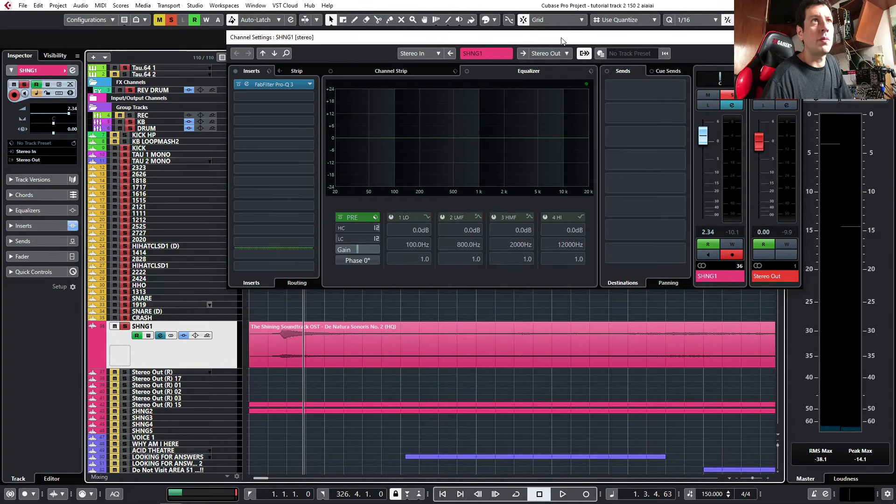
pyautogui.moveTo(563, 39); pyautogui.dragTo(627, 29)
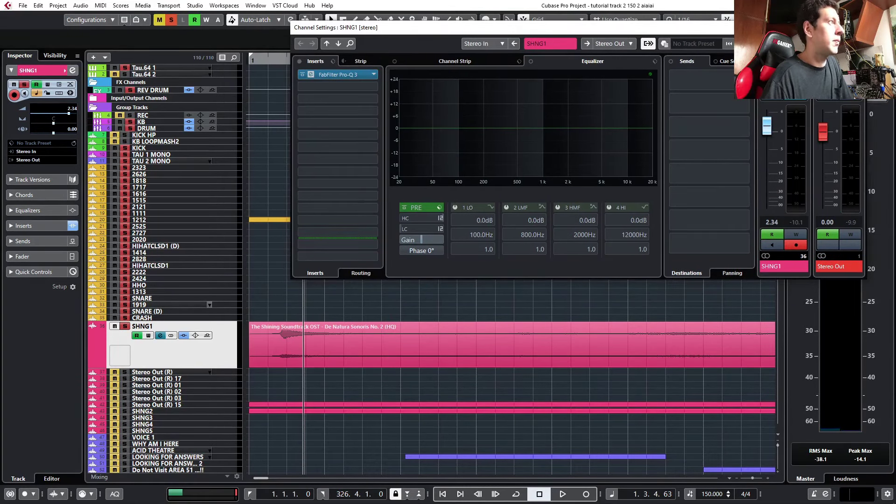
pyautogui.click(338, 74)
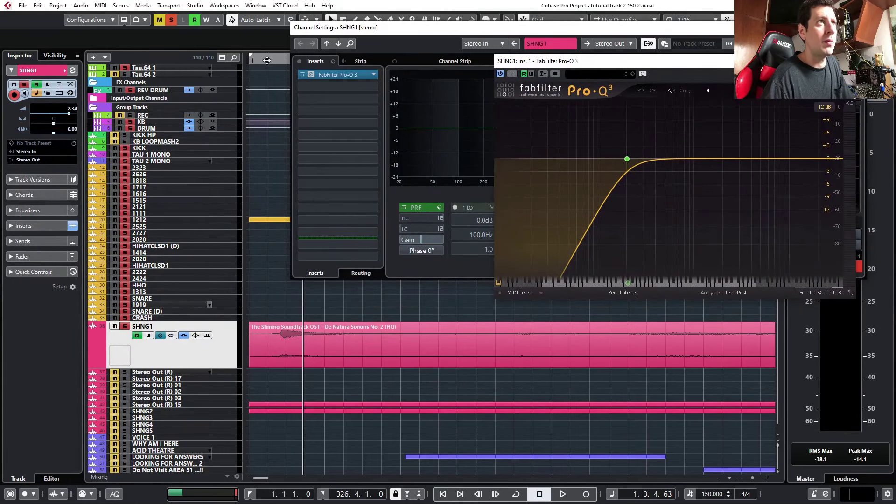
# Split the first SHNG1 audio event at 3.2.1 and lower the volume of its opening part to 3.00 dB.
pyautogui.keyDown('alt'); pyautogui.click(419, 345); pyautogui.keyUp('alt')
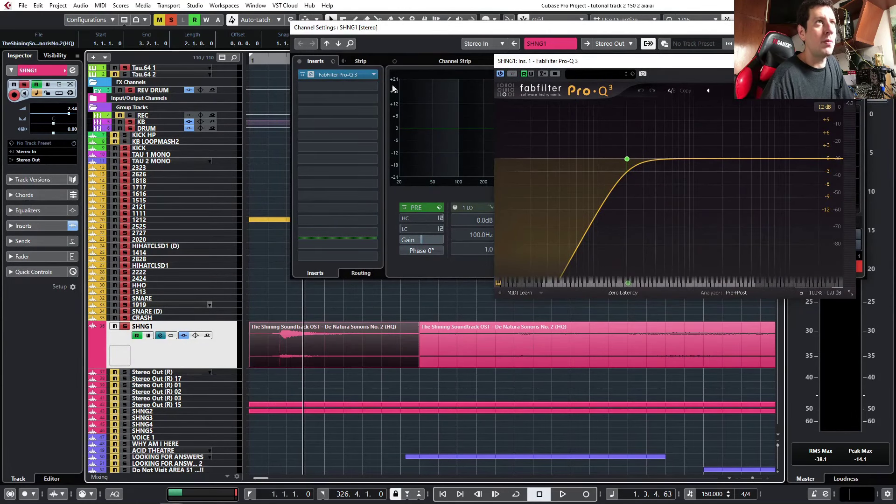
pyautogui.moveTo(397, 27); pyautogui.dragTo(415, 65)
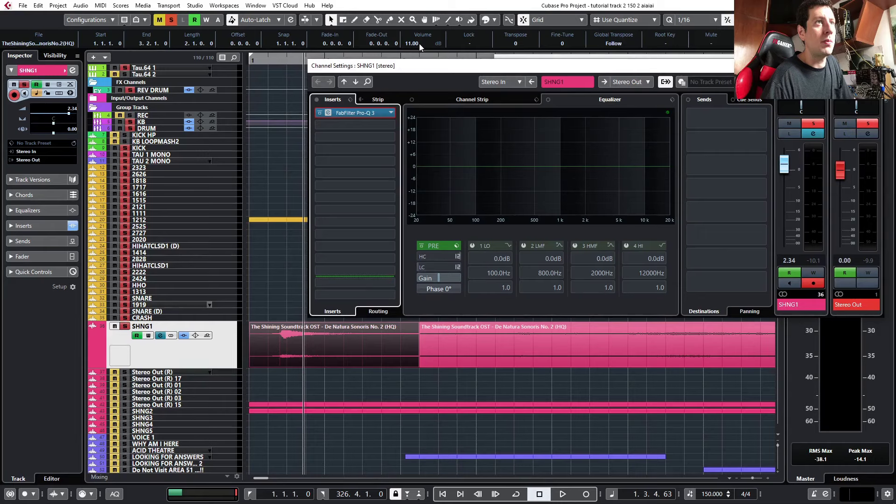
pyautogui.scroll(-8, 419, 43)
# Play back from bar 1 and raise the SHNG1 low cut in Pro-Q 3 to about 261 Hz.
pyautogui.click(264, 61)
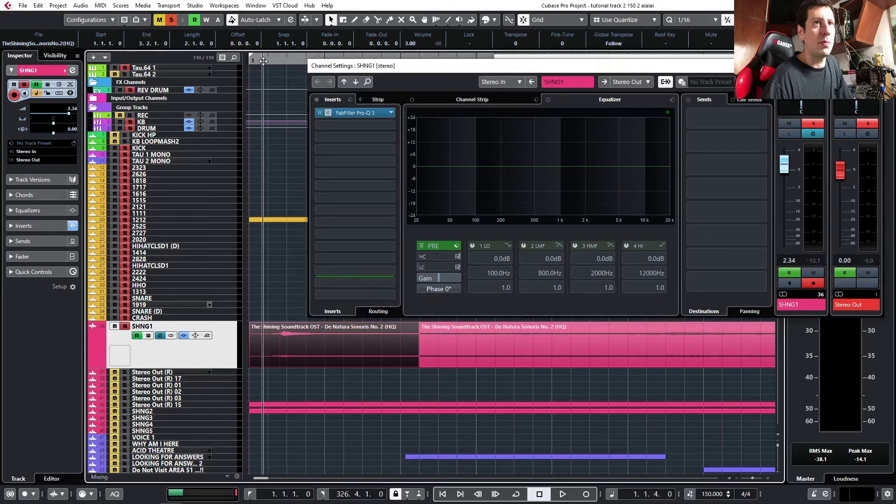
pyautogui.press('space')
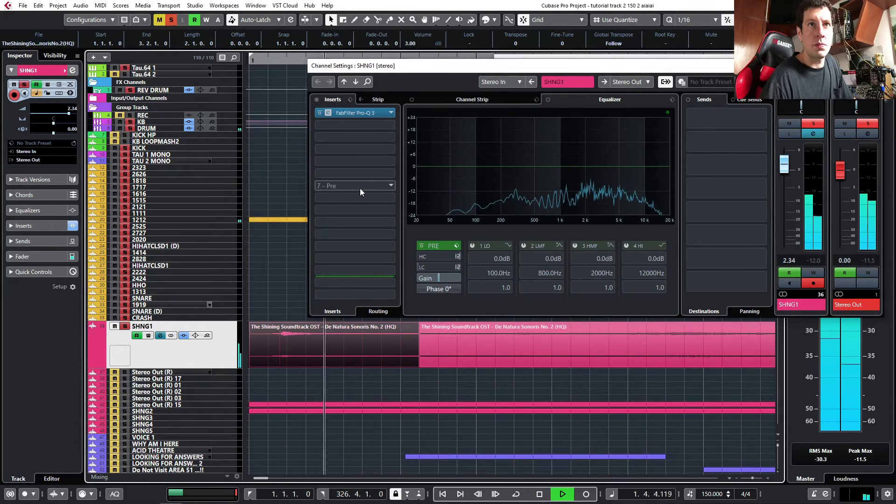
pyautogui.click(529, 57)
pyautogui.moveTo(628, 159)
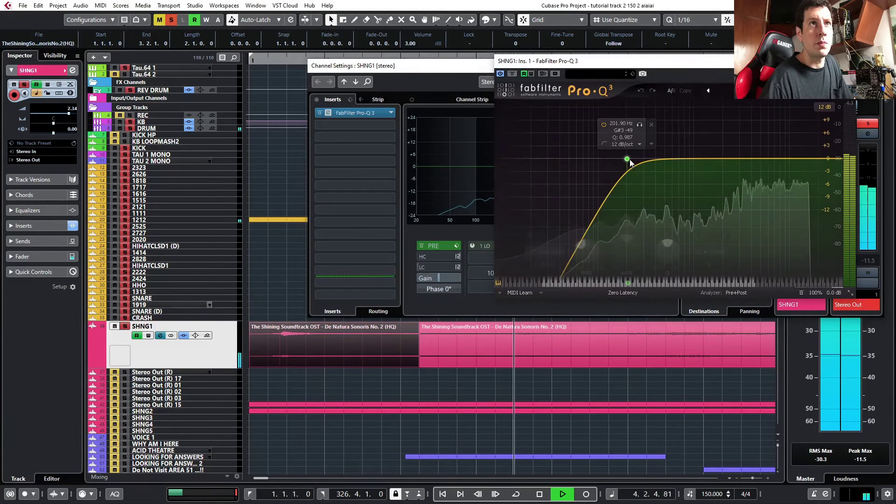
pyautogui.moveTo(630, 160); pyautogui.dragTo(640, 161)
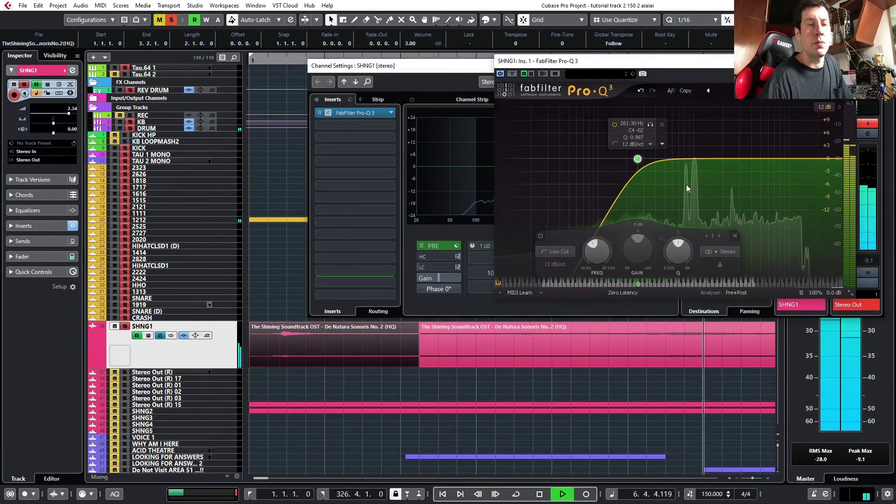
pyautogui.moveTo(686, 66); pyautogui.dragTo(543, 58)
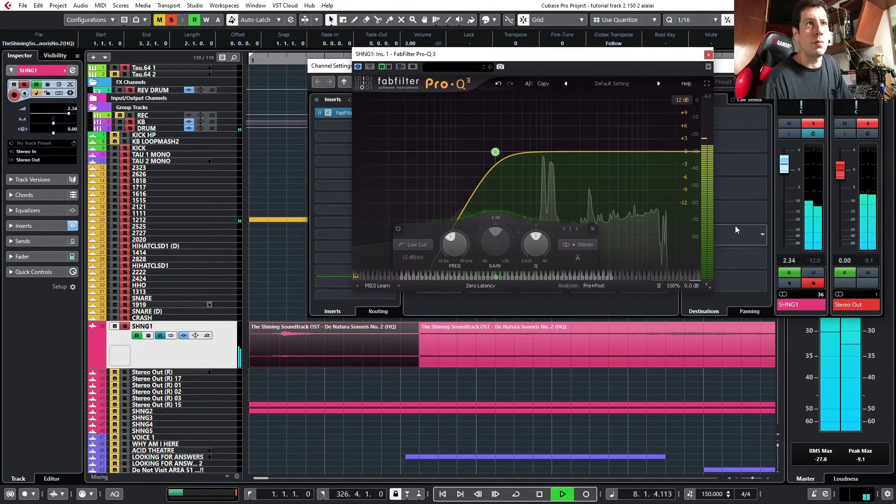
# Add a bell cut of about -1.3 dB near 9.1 kHz and a Mid-only bell cut slightly above 820 Hz in SHNG1's Pro-Q 3.
pyautogui.scroll(-7, 623, 377)
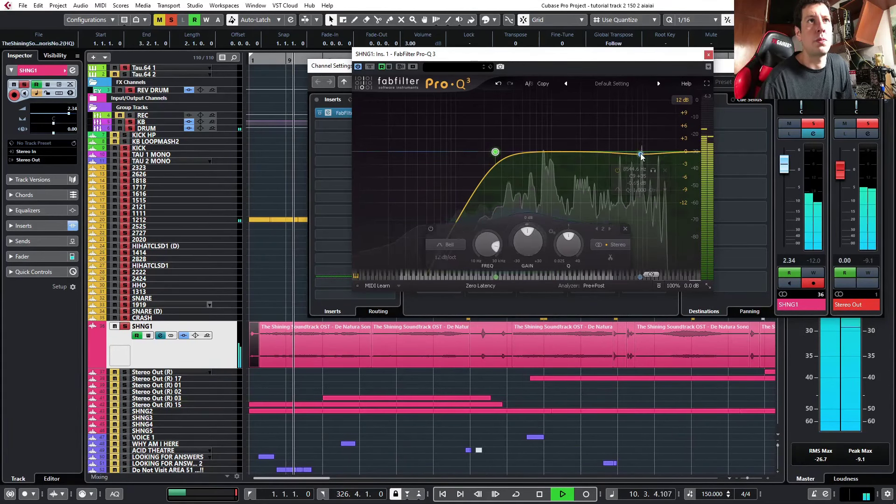
pyautogui.moveTo(641, 153); pyautogui.dragTo(643, 160)
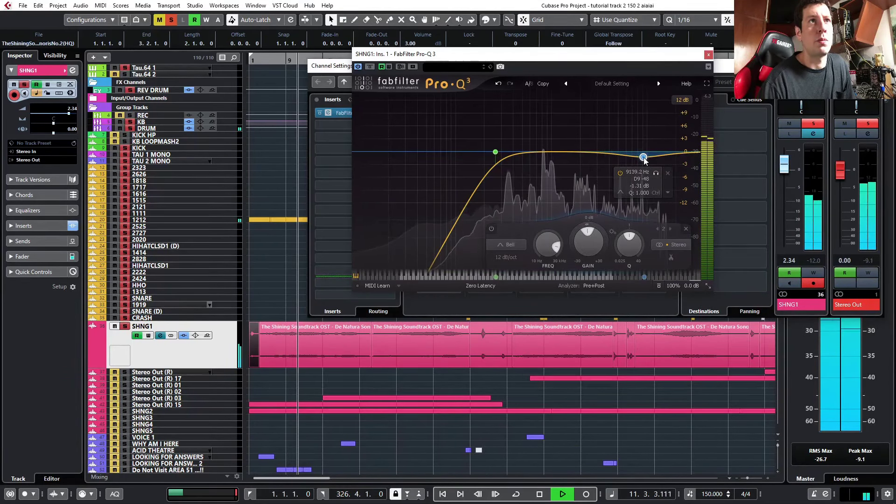
pyautogui.click(543, 154)
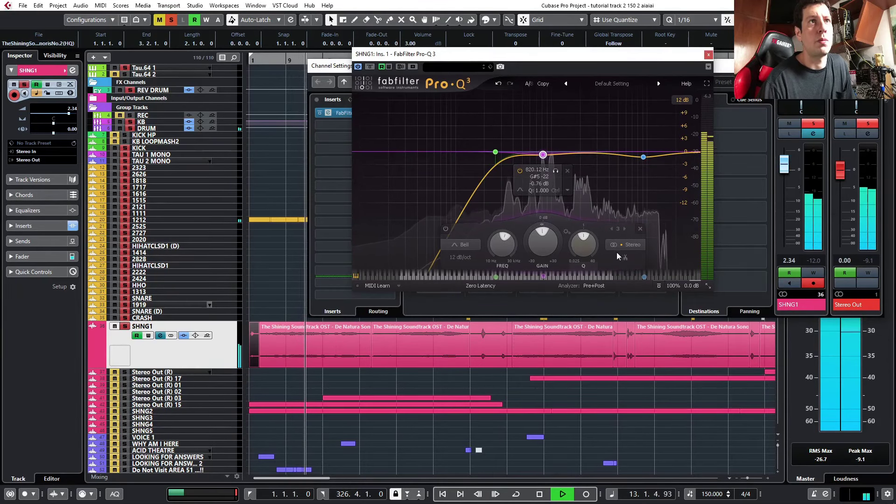
pyautogui.click(632, 245)
pyautogui.click(629, 223)
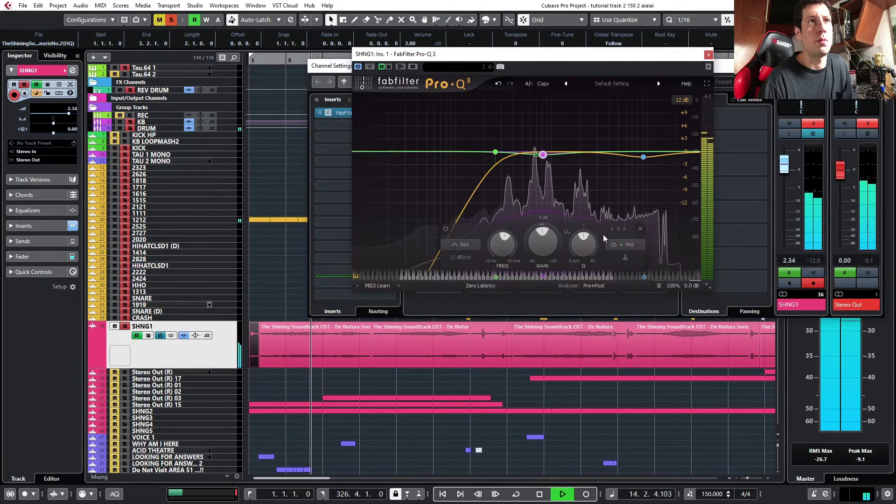
pyautogui.moveTo(543, 156); pyautogui.dragTo(547, 159)
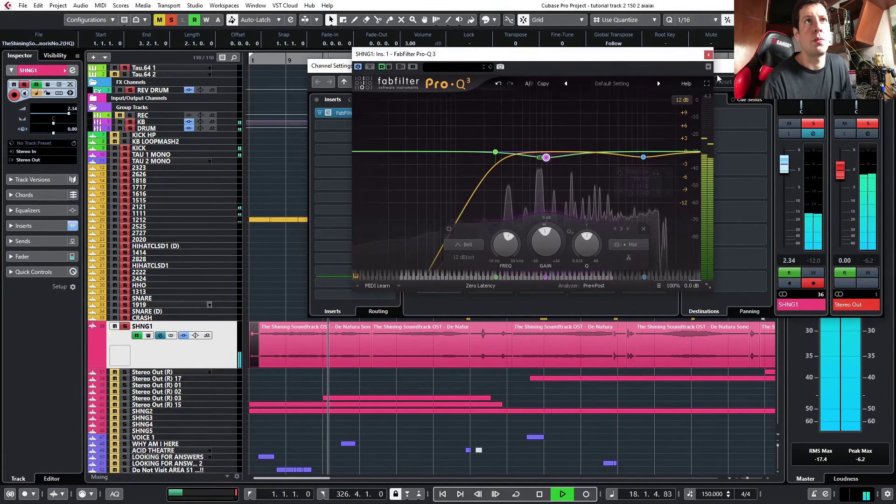
# Close the SHNG1 channel settings and Pro-Q 3 windows and show a longer stretch of the arrangement.
pyautogui.click(875, 65)
pyautogui.click(707, 54)
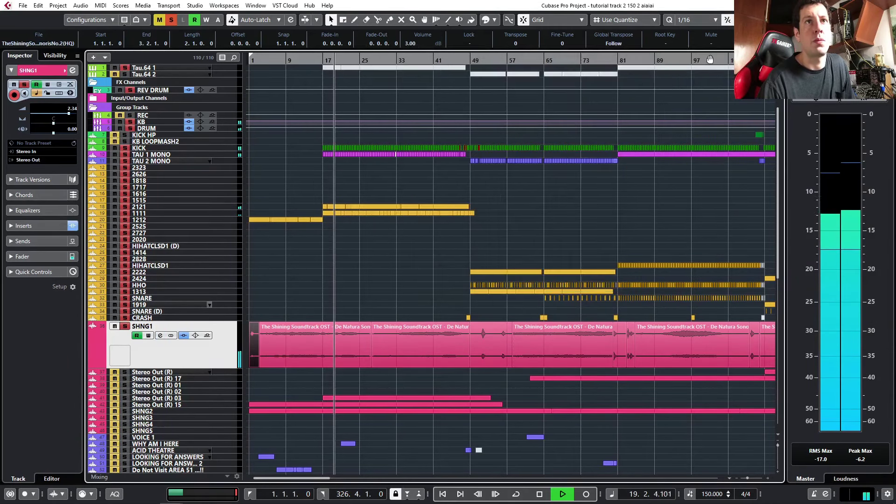
pyautogui.press('g')
pyautogui.press('g')
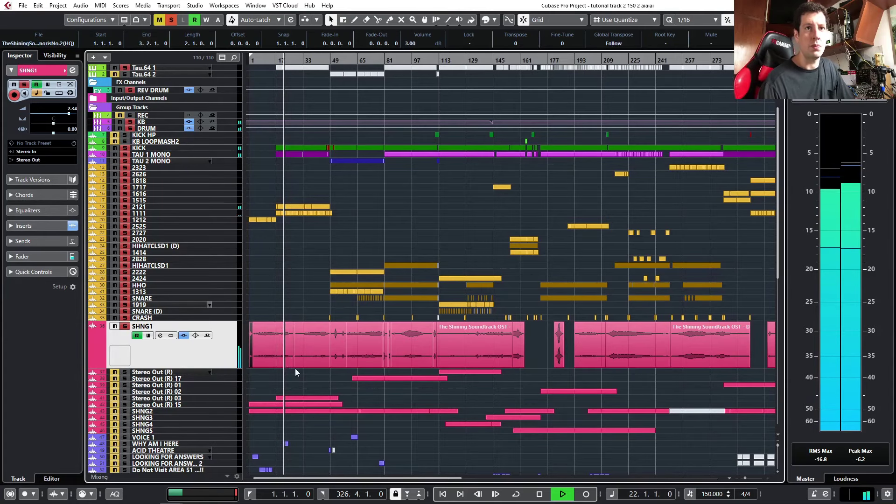
# Reopen SHNG1's FabFilter Pro-Q 3 insert and place its window above the SHNG1 events.
pyautogui.click(161, 335)
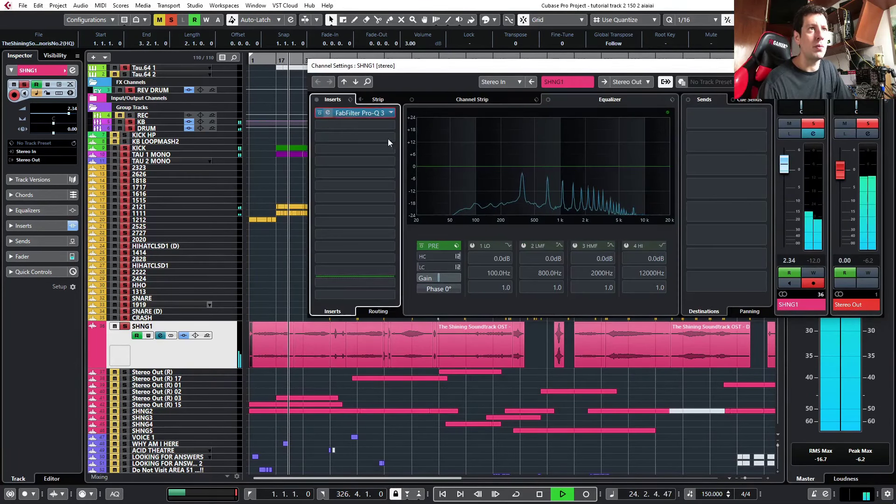
pyautogui.click(355, 113)
pyautogui.click(539, 55)
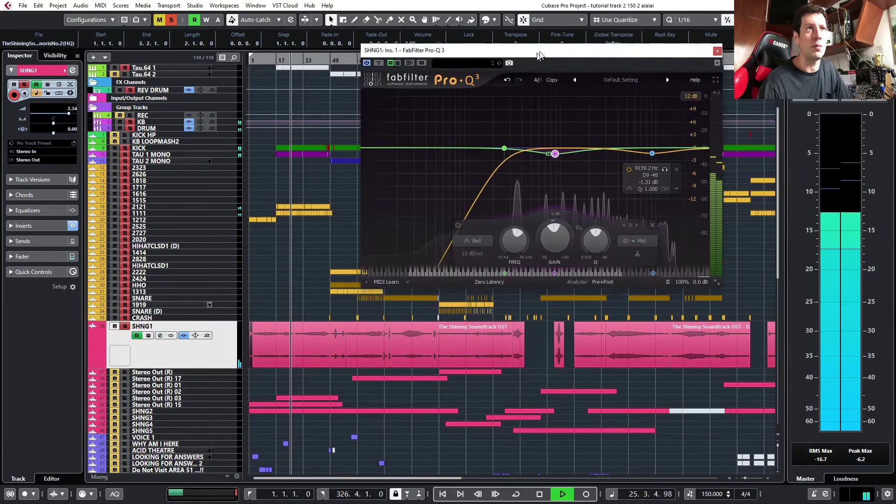
pyautogui.moveTo(539, 55); pyautogui.dragTo(652, 22)
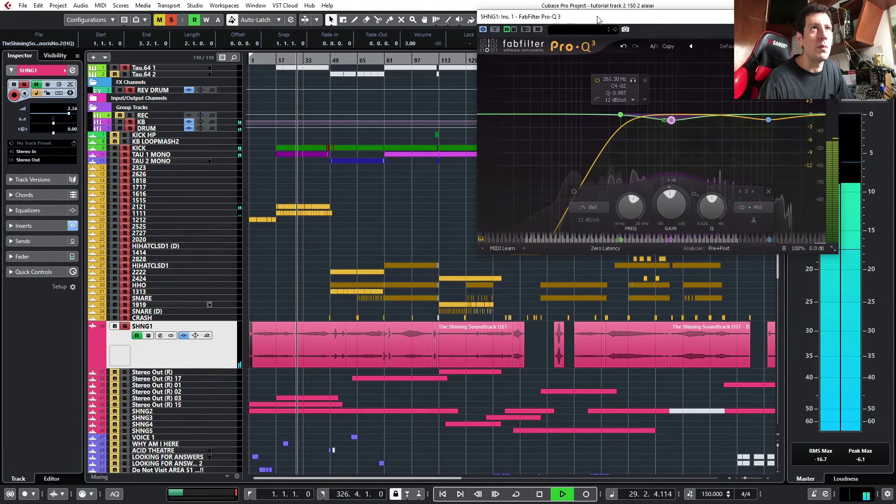
pyautogui.moveTo(597, 20); pyautogui.dragTo(532, 20)
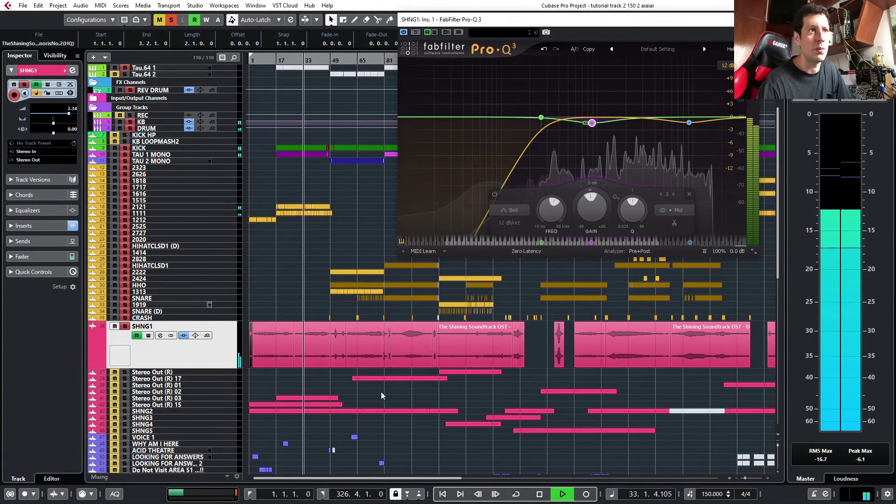
# Add a stereo bell cut of about -0.65 dB at 1554 Hz and another between it and the 9.1 kHz band, and close Pro-Q 3.
pyautogui.scroll(2, 369, 394)
pyautogui.click(354, 396)
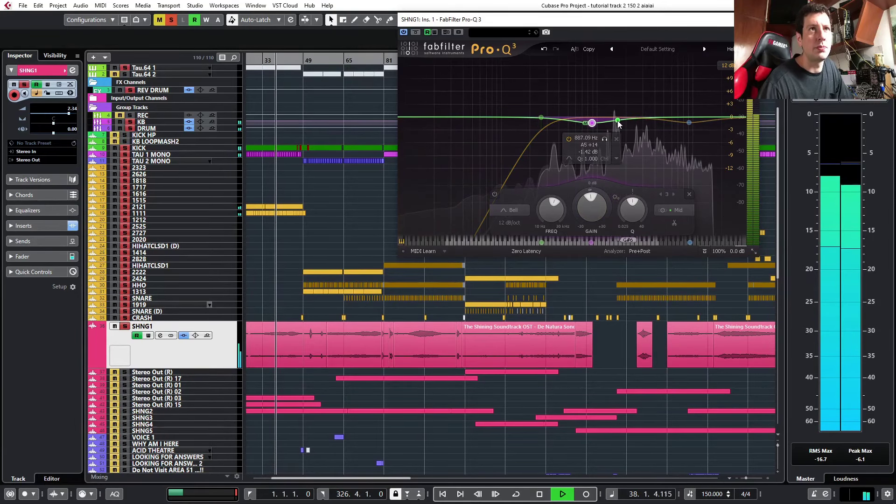
pyautogui.click(614, 119)
pyautogui.moveTo(616, 123); pyautogui.dragTo(618, 123)
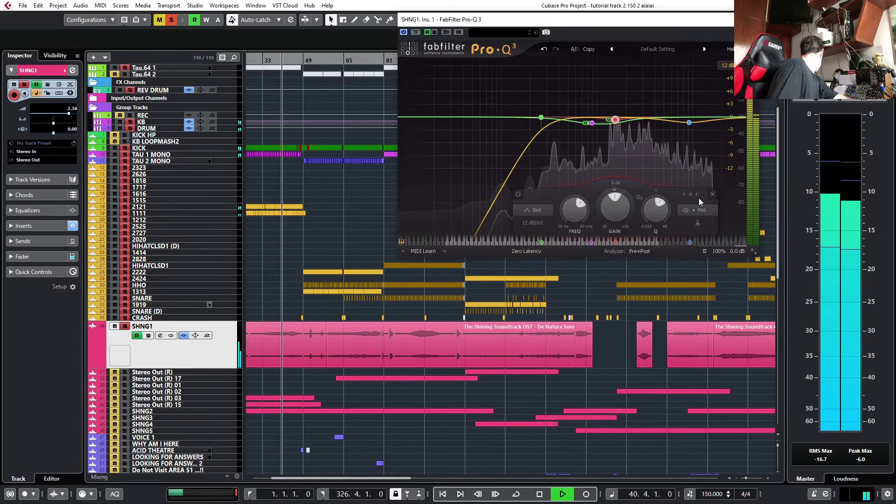
pyautogui.click(705, 210)
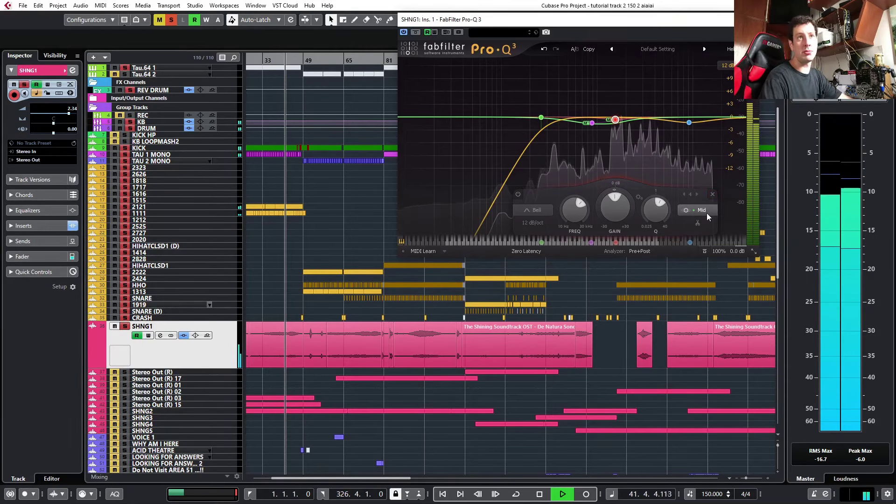
pyautogui.click(704, 179)
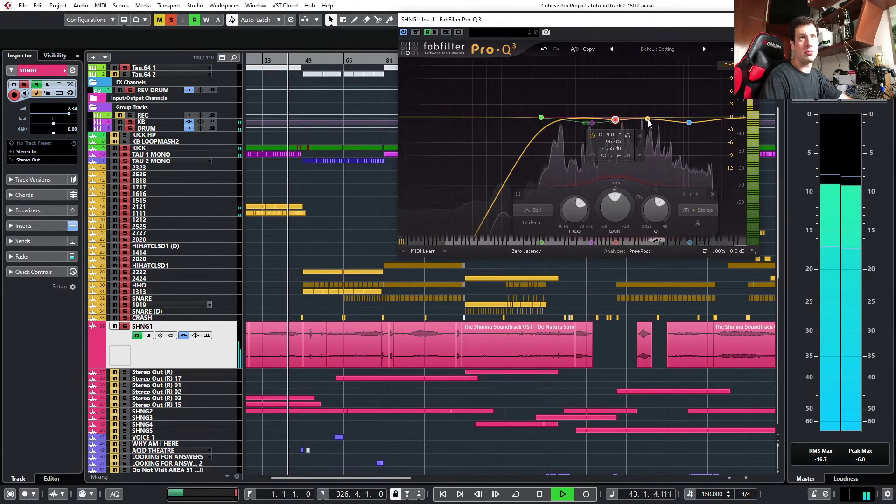
pyautogui.click(648, 120)
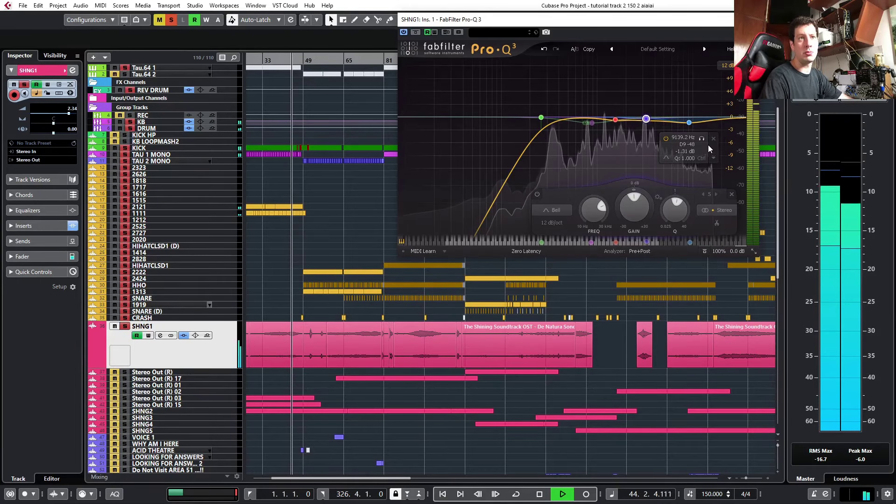
pyautogui.click(749, 20)
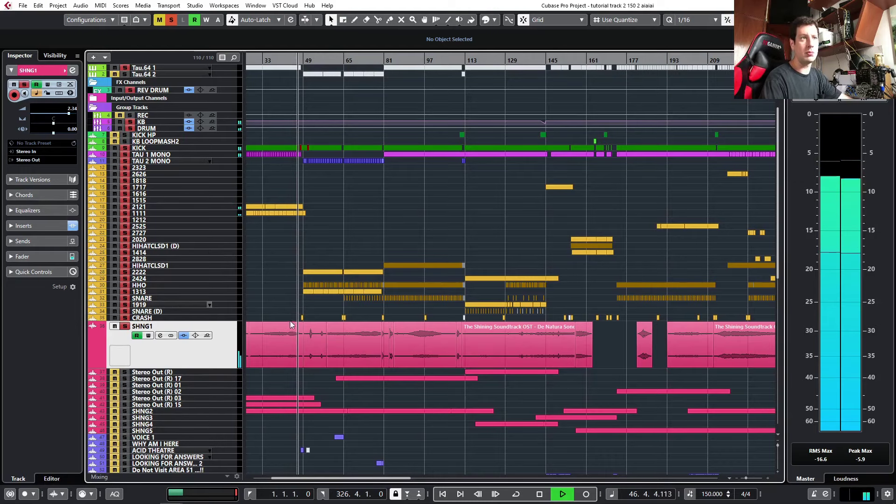
# Stop playback, split the SHNG1 event at 51.2.1 and 53.2.1, and set the volume of the part between to -6.00 dB.
pyautogui.scroll(-3, 314, 342)
pyautogui.scroll(1, 314, 342)
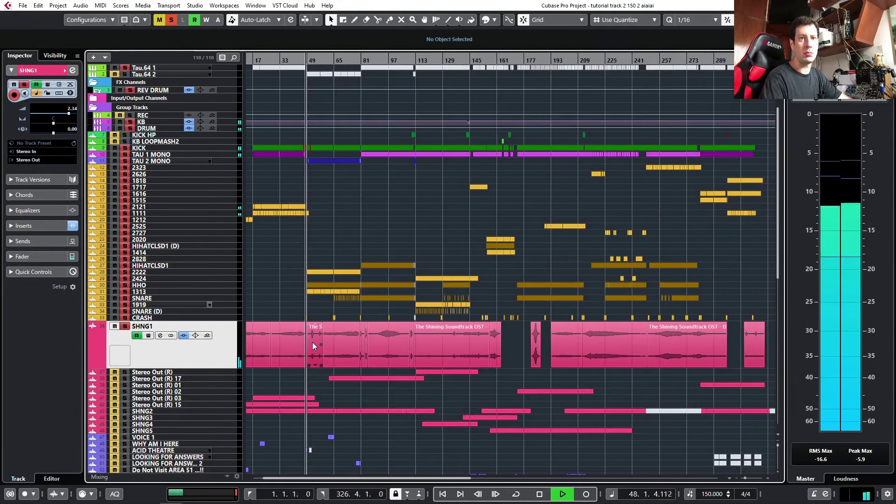
pyautogui.scroll(3, 312, 343)
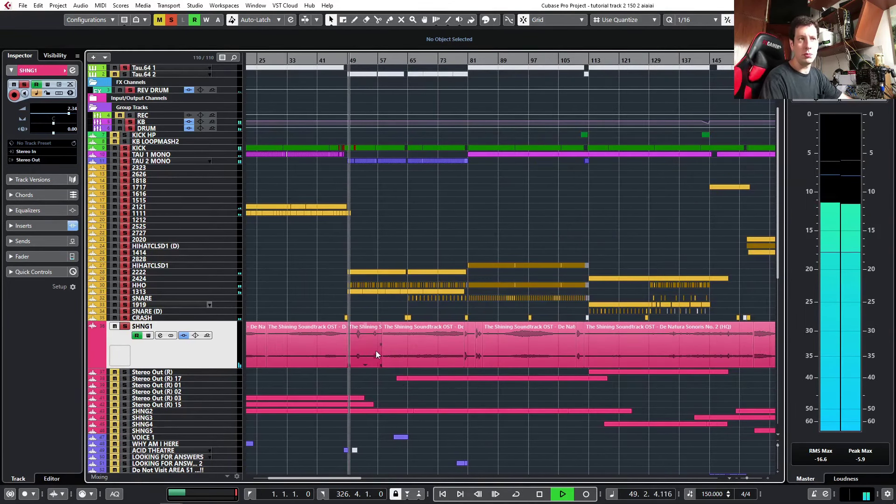
pyautogui.scroll(1, 365, 357)
pyautogui.scroll(1, 345, 358)
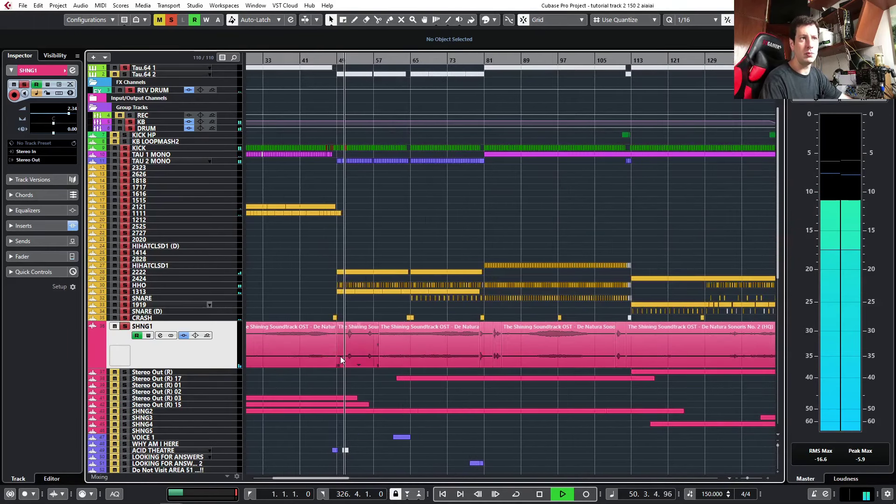
pyautogui.scroll(5, 347, 353)
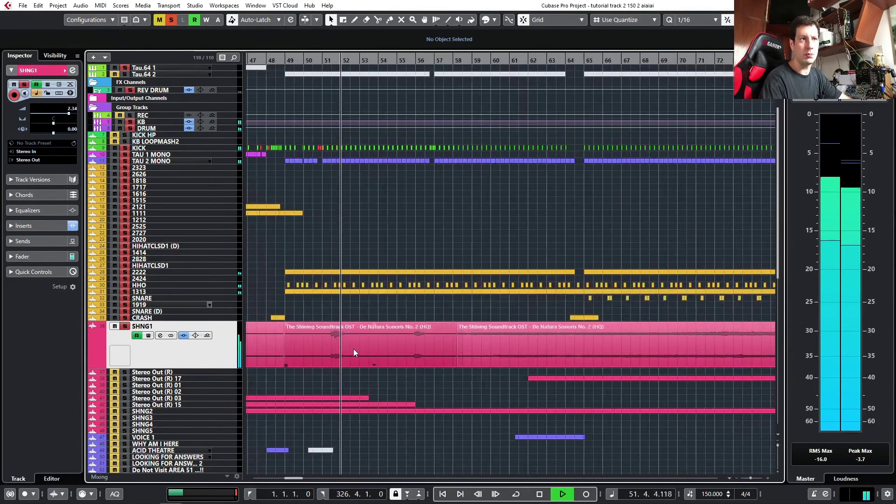
pyautogui.press('space')
pyautogui.keyDown('alt'); pyautogui.click(306, 360); pyautogui.keyUp('alt')
pyautogui.keyDown('alt'); pyautogui.click(372, 359); pyautogui.keyUp('alt')
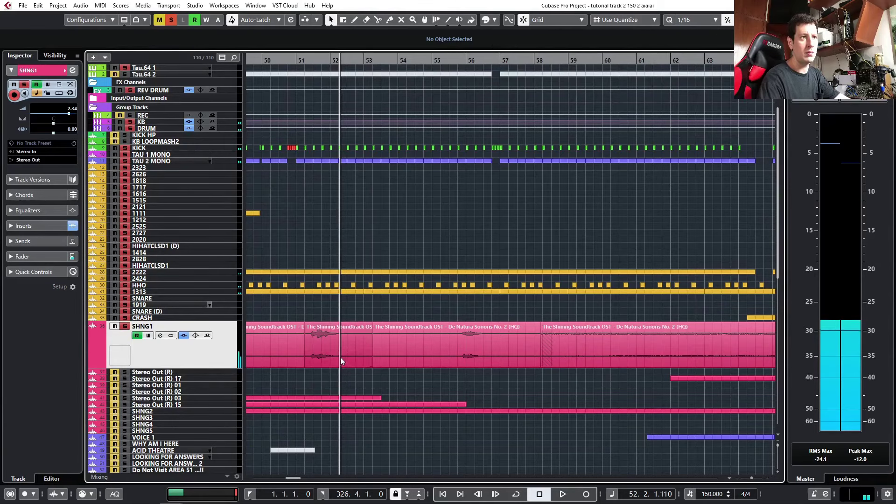
pyautogui.click(341, 357)
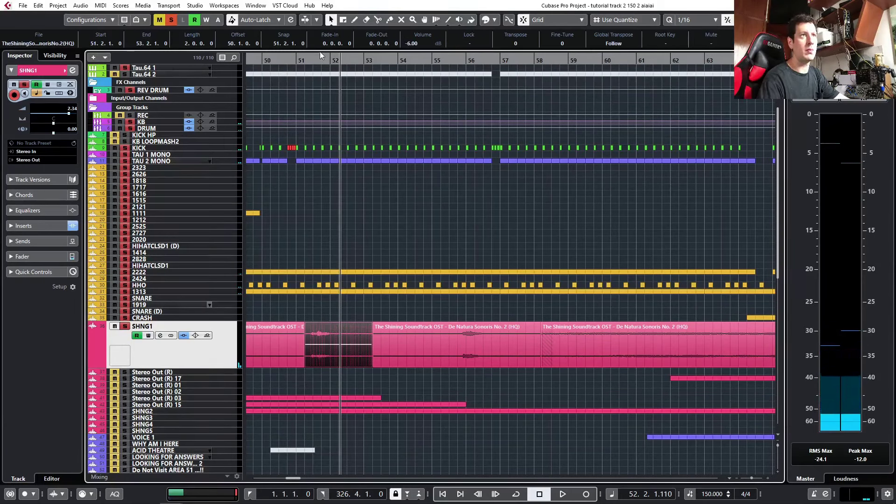
# Play back from between bars 50 and 51 to hear the lowered SHNG1 part and check SHNG1's channel settings.
pyautogui.click(288, 59)
pyautogui.press('space')
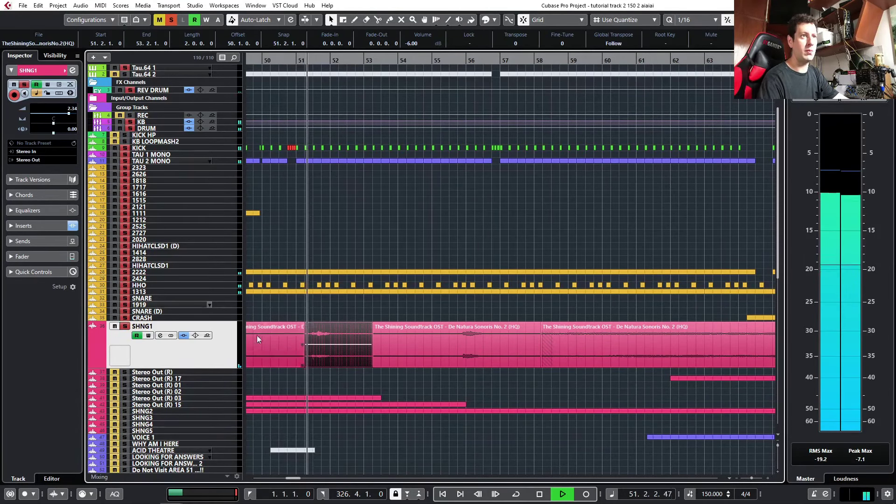
pyautogui.click(160, 335)
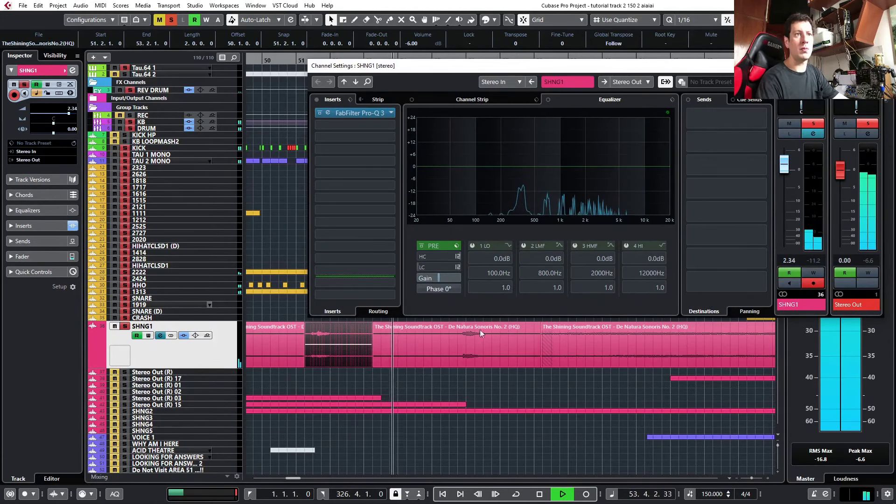
pyautogui.click(567, 396)
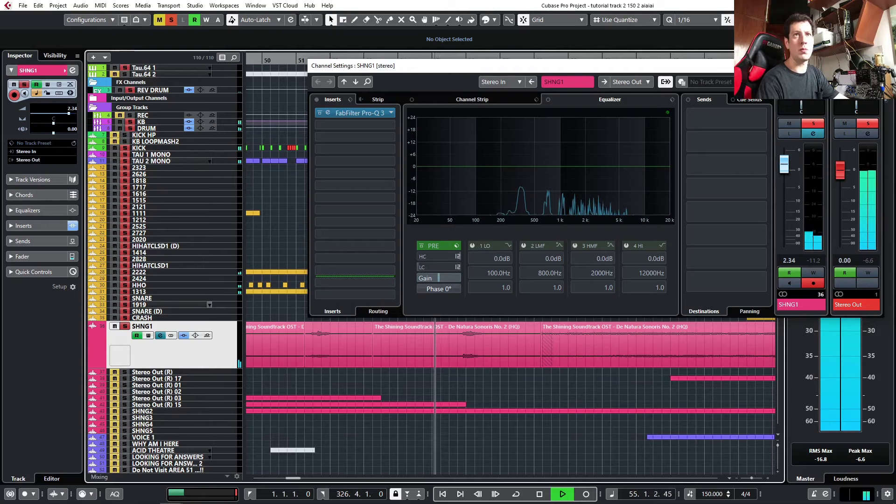
pyautogui.press('Escape')
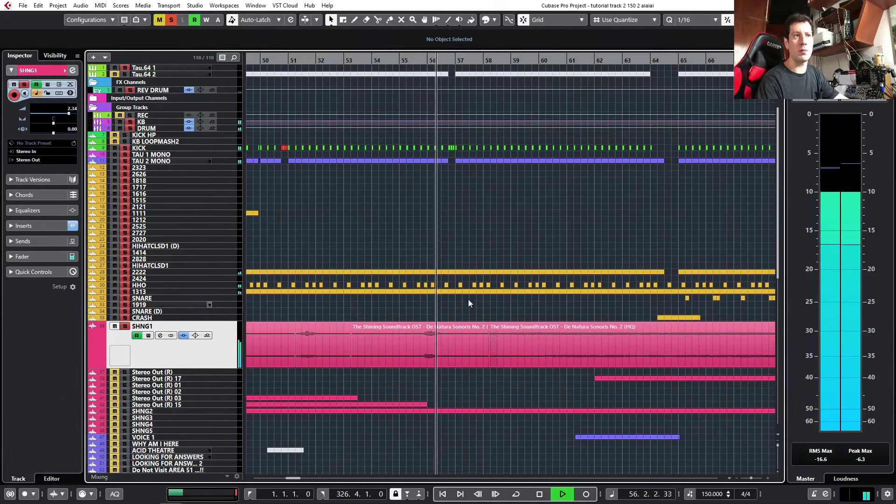
# Split the SHNG1 event at 55.3.1, set its second part's volume to -1.00 dB, and play back from bar 55.
pyautogui.scroll(2, 457, 360)
pyautogui.press('3')
pyautogui.click(440, 359)
pyautogui.press('1')
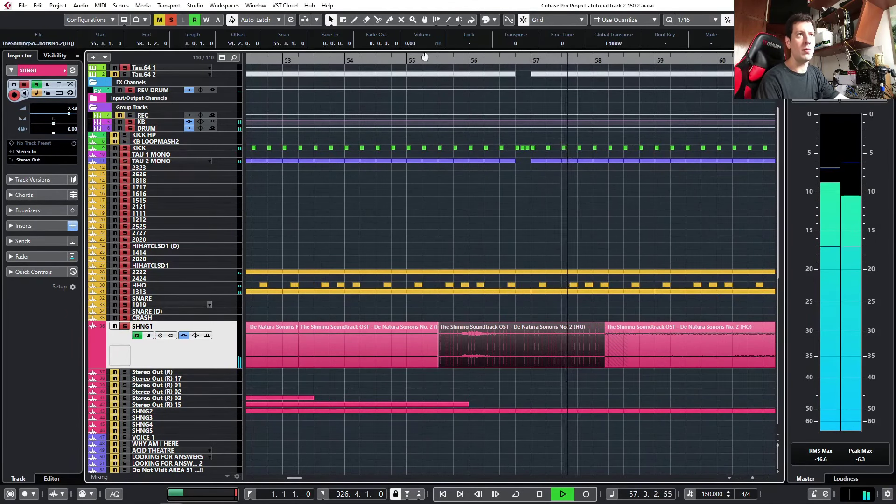
pyautogui.click(411, 61)
pyautogui.scroll(-5, 410, 352)
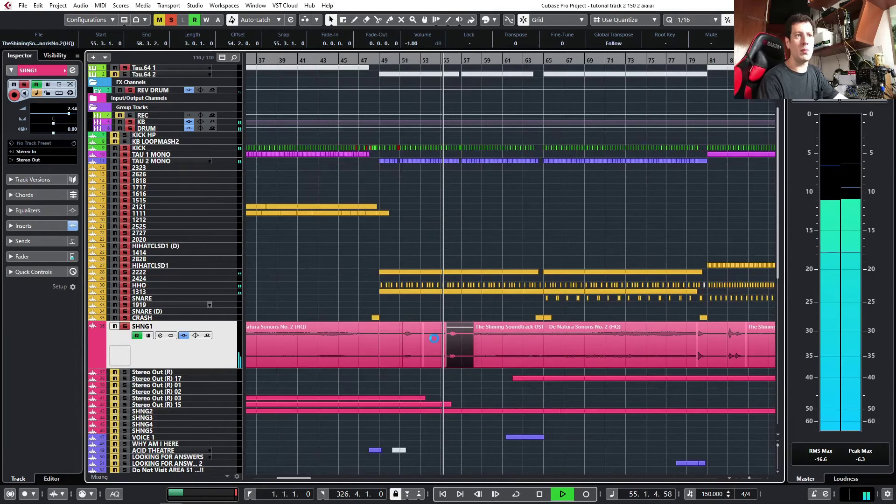
pyautogui.scroll(-3, 412, 353)
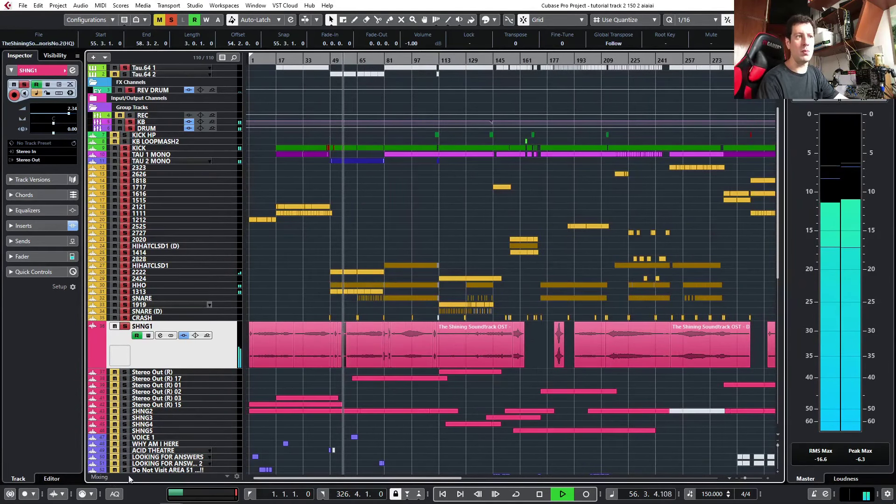
pyautogui.moveTo(149, 502)
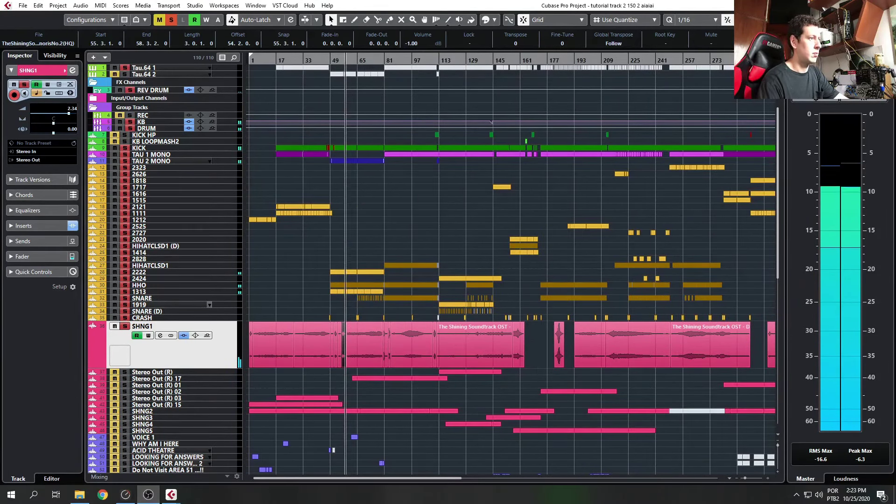
pyautogui.press('space')
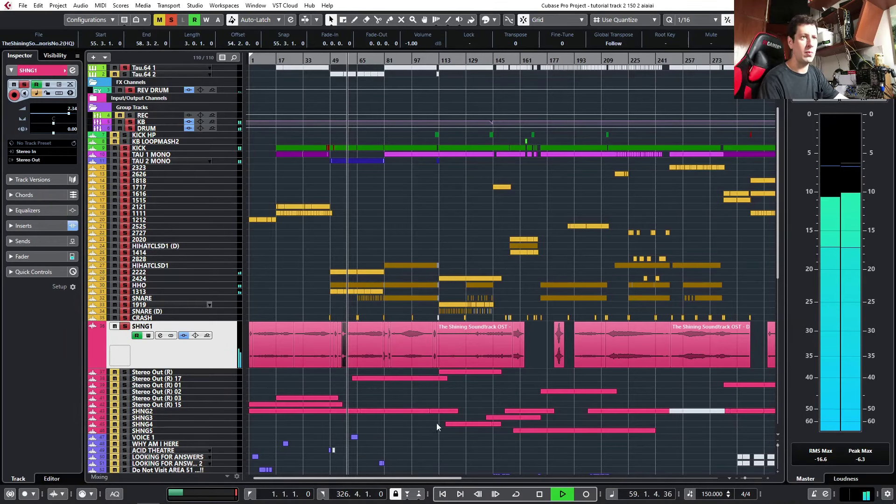
pyautogui.click(271, 401)
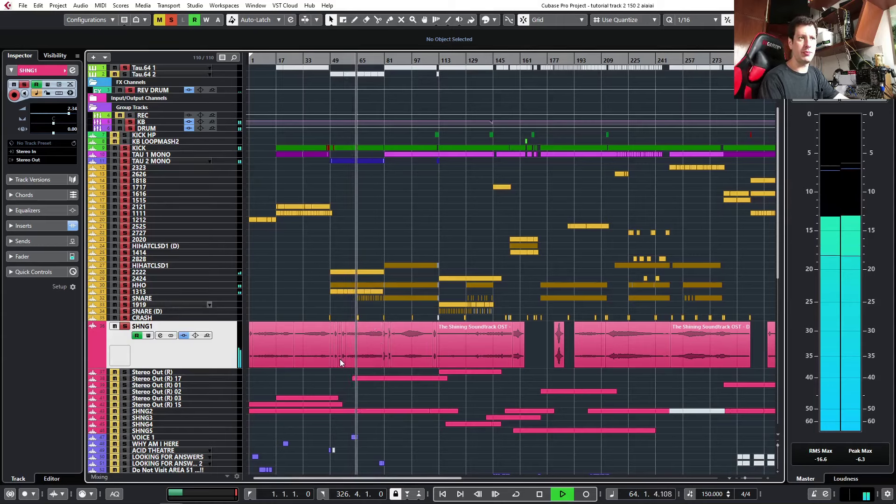
# Replay the SHNG1 section from around bar 63 and stop shortly after bar 65.
pyautogui.scroll(15, 360, 349)
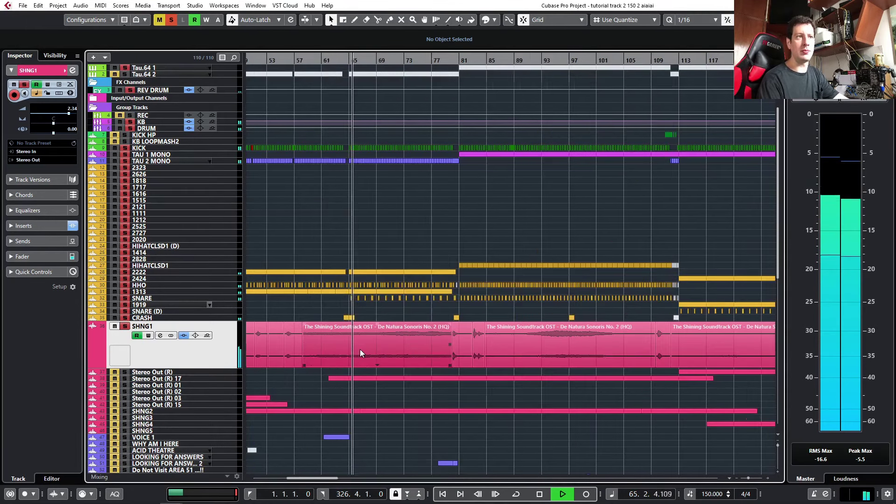
pyautogui.hscroll(4, 378, 377)
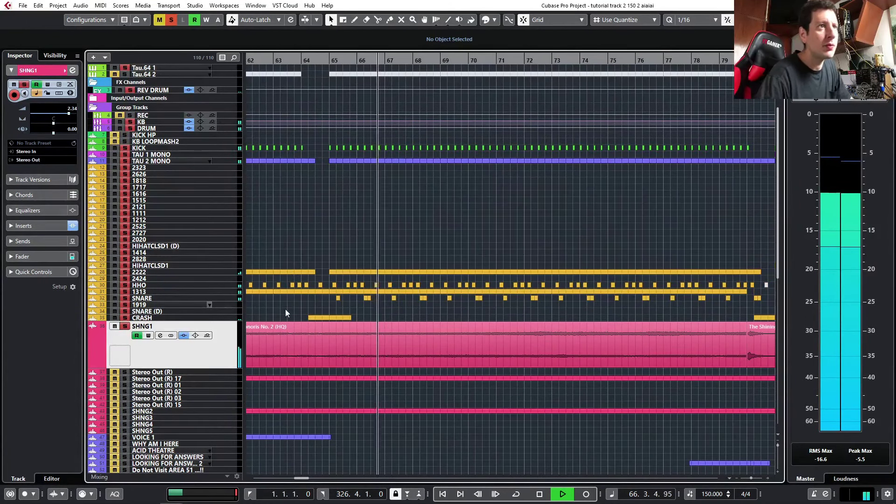
pyautogui.moveTo(277, 60); pyautogui.dragTo(380, 337)
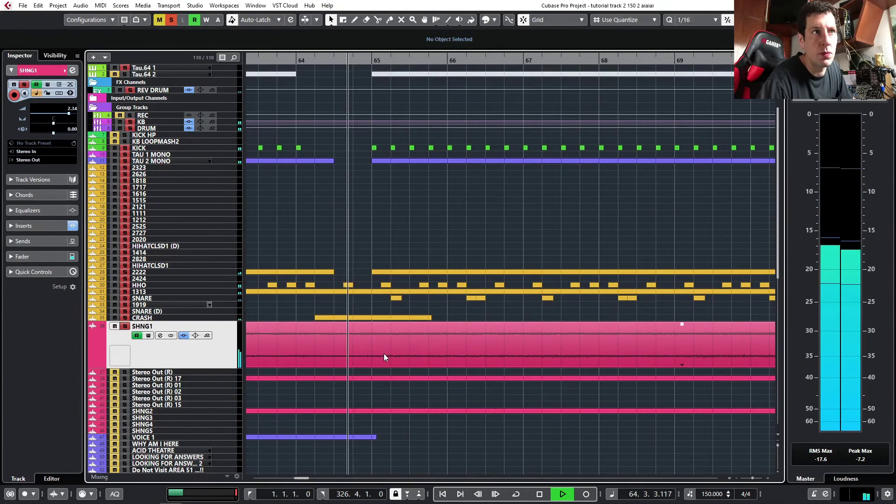
pyautogui.press('space')
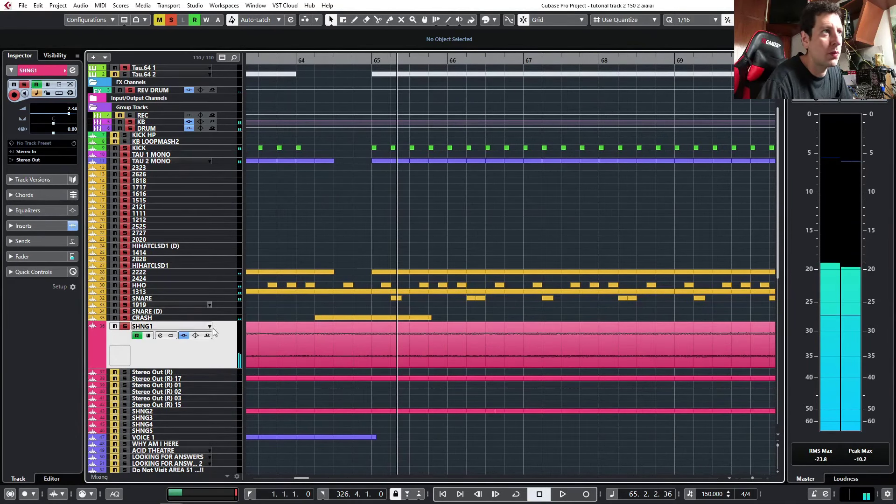
# Enlarge the CRASH track, split the SHNG1 event at 65.1.1, and undo a trial fade-in on its second part.
pyautogui.moveTo(221, 320); pyautogui.dragTo(222, 362)
pyautogui.scroll(3, 369, 398)
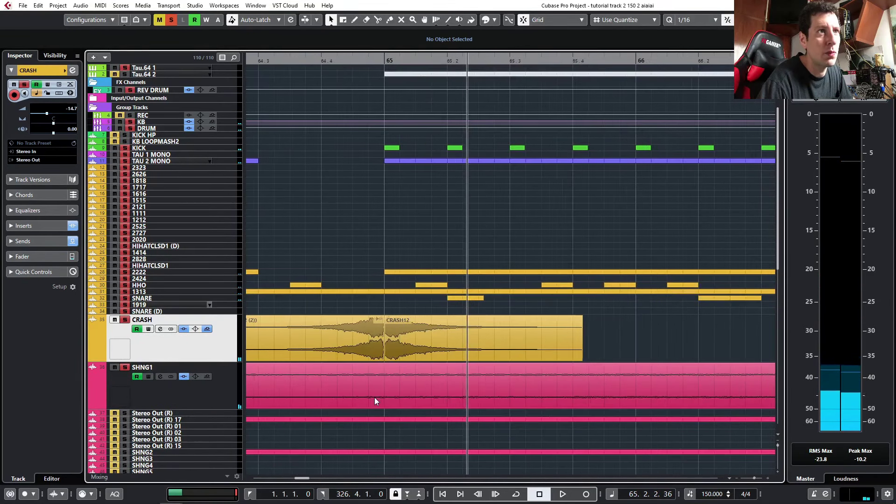
pyautogui.moveTo(385, 363); pyautogui.dragTo(398, 363)
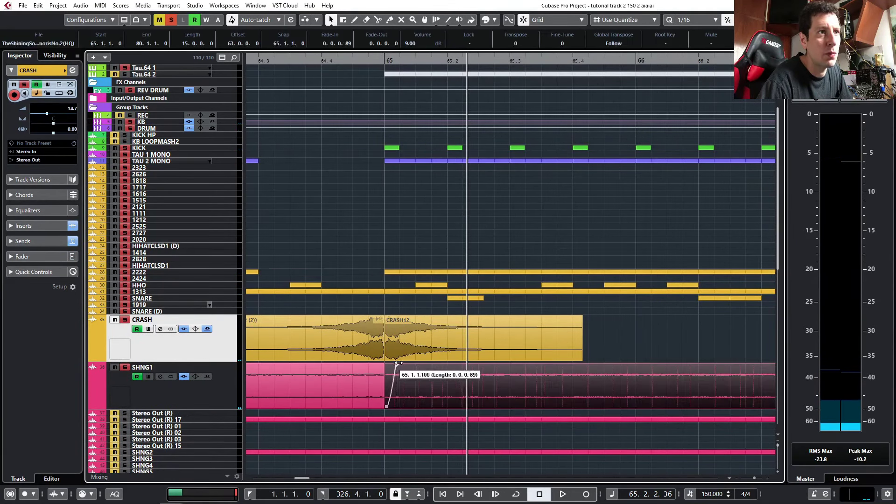
pyautogui.hotkey('ctrl', 'z')
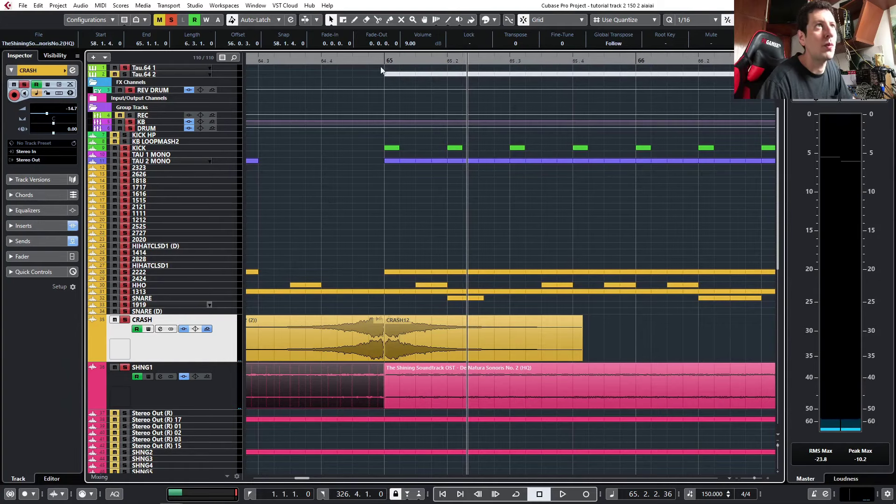
# Play back from bar 64.3 to hear the SHNG1 transition at bar 65 and the section that follows.
pyautogui.click(284, 65)
pyautogui.press('space')
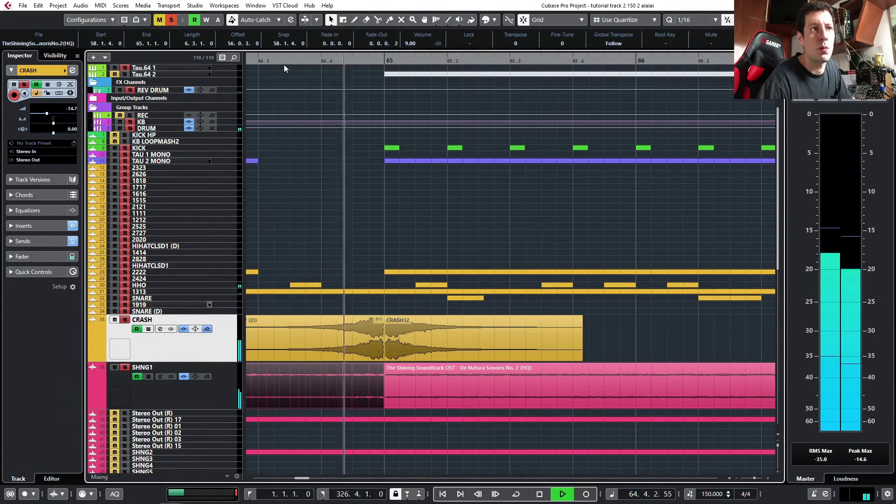
pyautogui.scroll(-8, 471, 242)
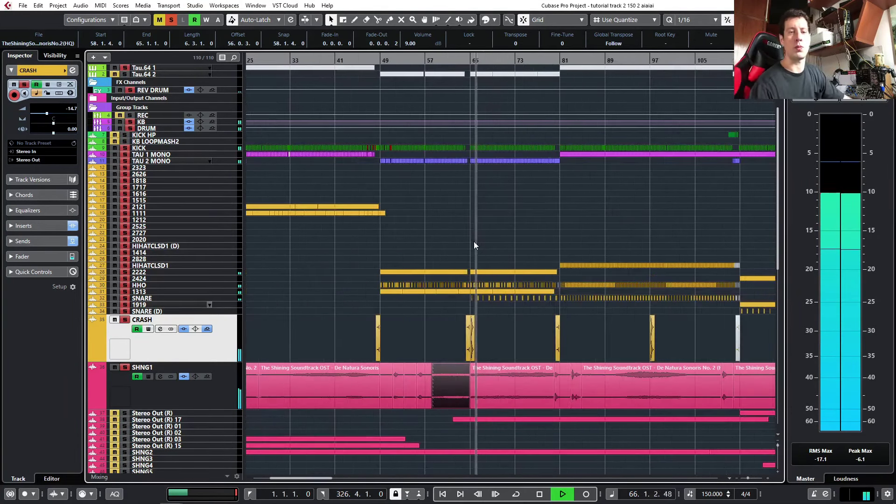
pyautogui.scroll(-6, 440, 399)
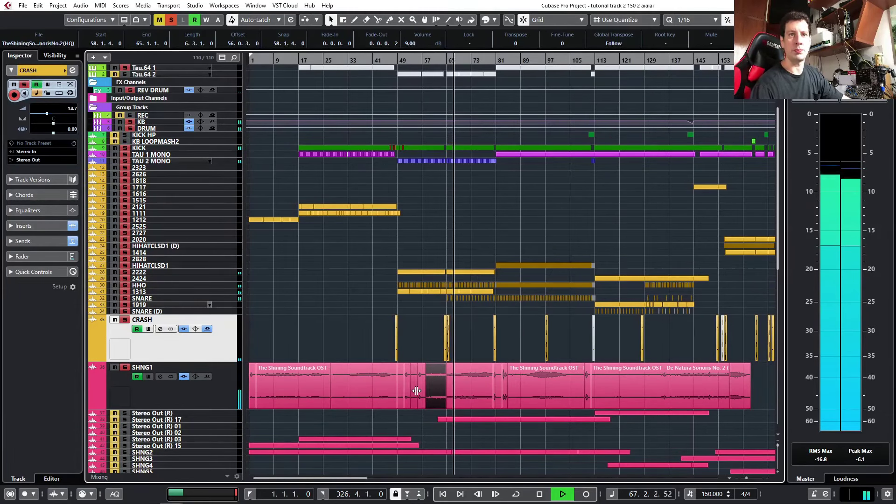
pyautogui.scroll(-1, 427, 406)
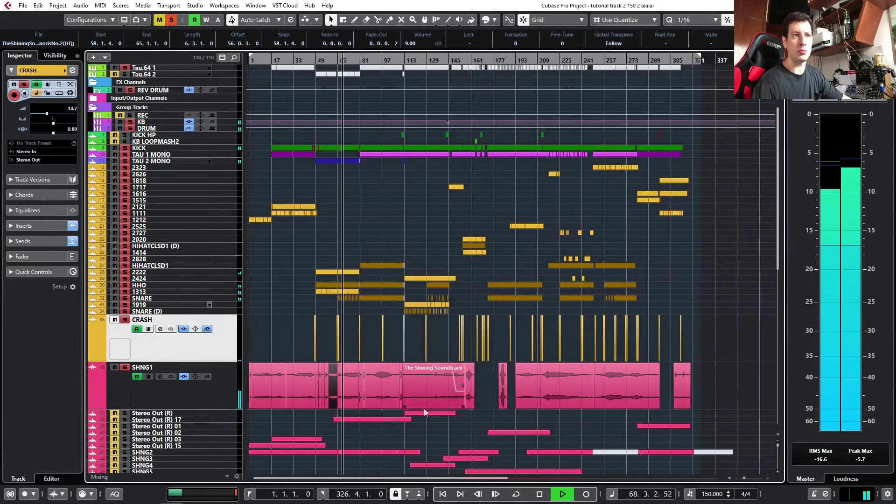
pyautogui.scroll(7, 293, 375)
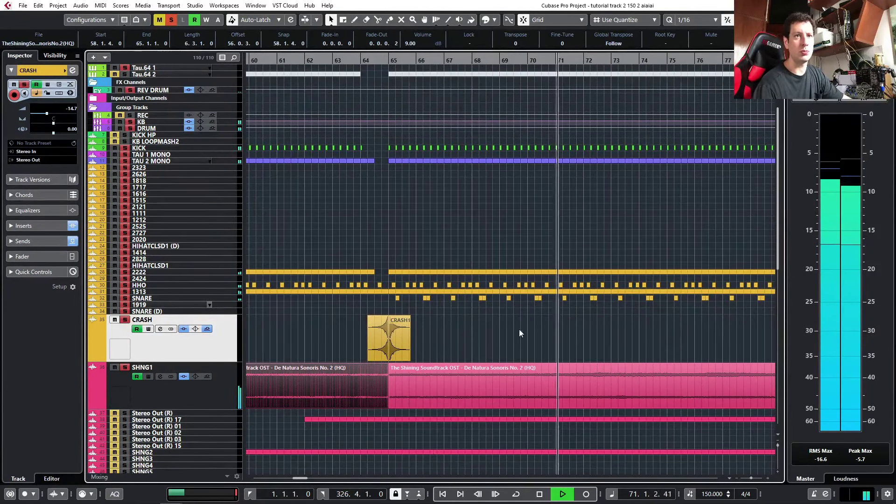
pyautogui.scroll(-2, 525, 363)
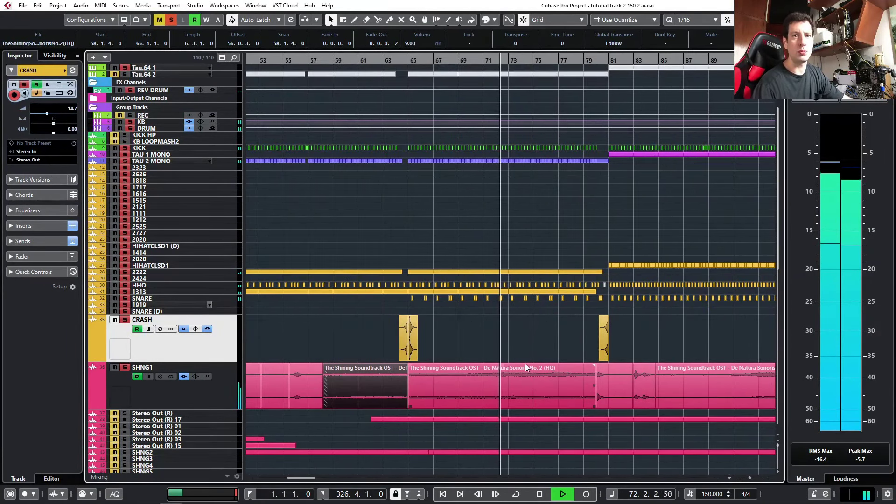
pyautogui.scroll(-2, 491, 363)
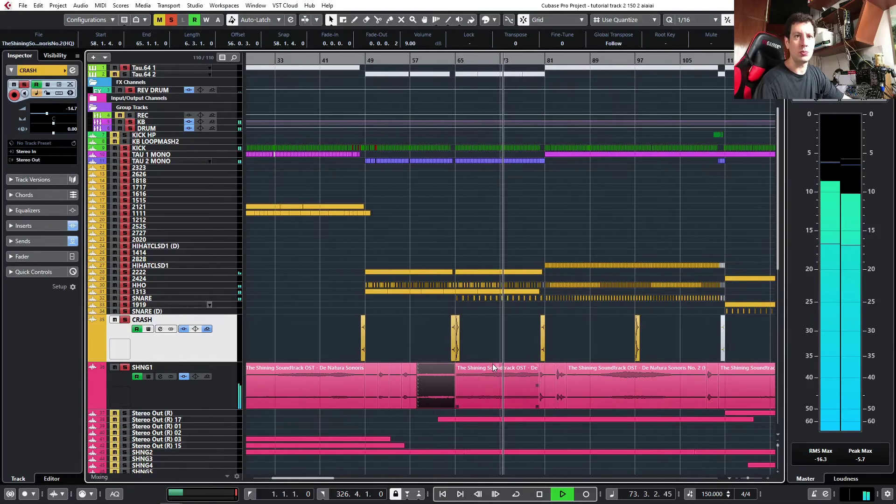
# Check SHNG1's channel settings and its FabFilter Pro-Q 3 curve during playback, and close both windows.
pyautogui.click(160, 376)
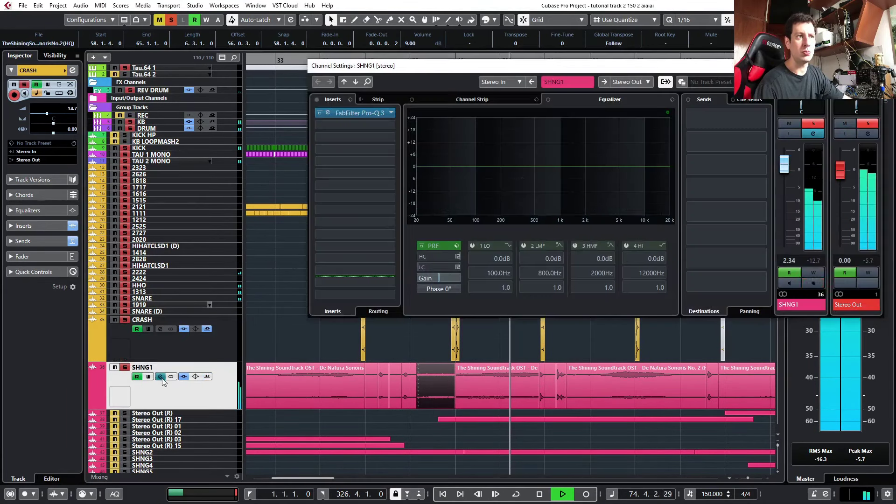
pyautogui.click(331, 113)
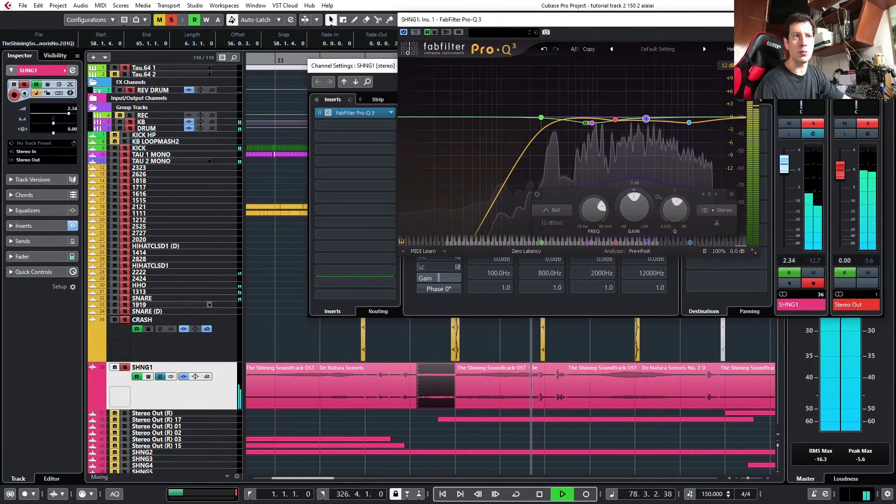
pyautogui.hotkey('ctrl', 'w')
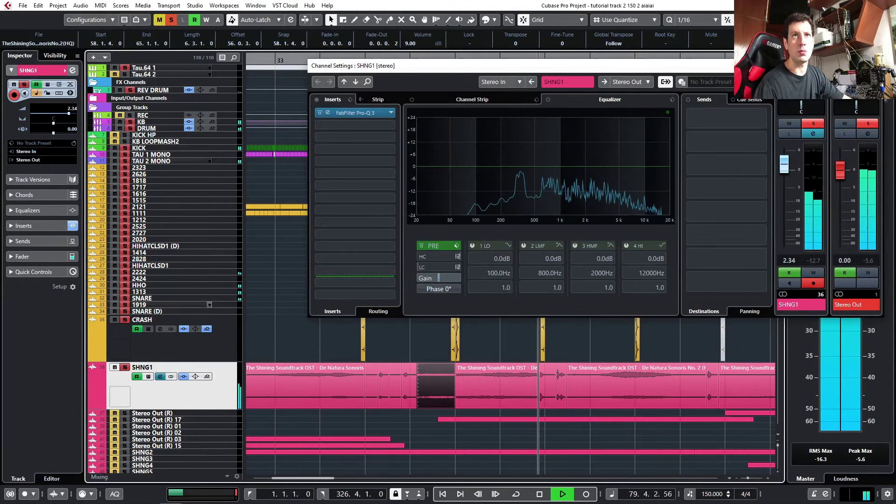
pyautogui.hotkey('ctrl', 'w')
# Stop playback and draw a volume curve on the SHNG1 event spanning bars 65 to 80, dipping around bars 73–75 and rising towards its end.
pyautogui.scroll(2, 520, 391)
pyautogui.press('space')
pyautogui.scroll(2, 499, 402)
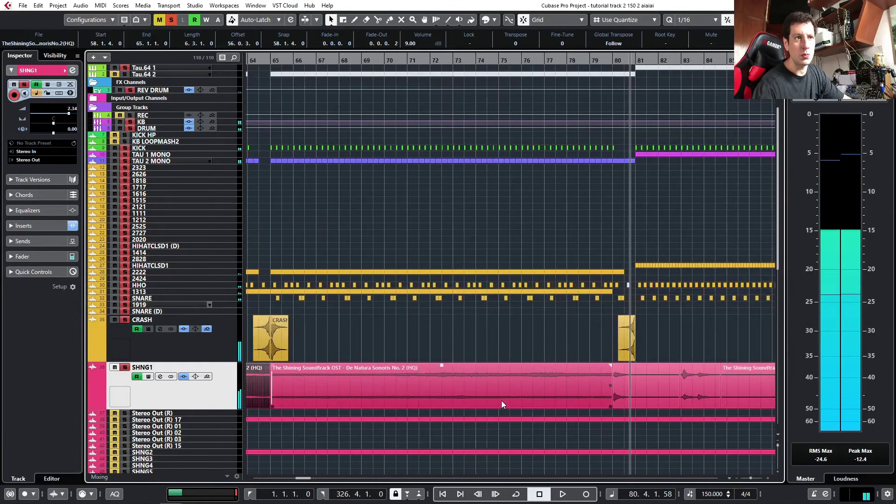
pyautogui.click(460, 370)
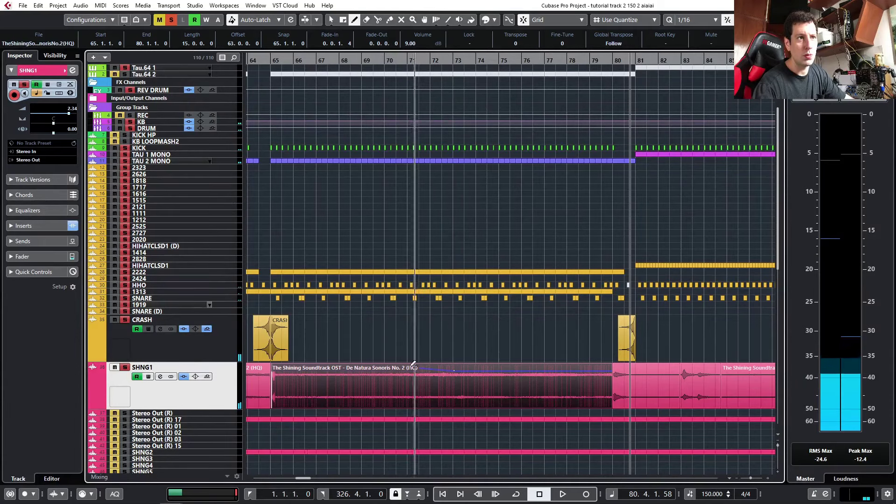
pyautogui.press('8')
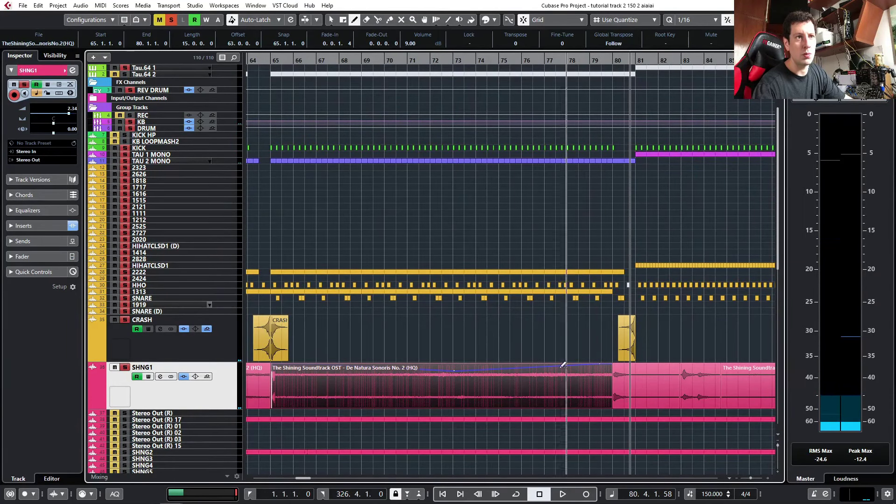
pyautogui.click(500, 372)
# Play back from 65.1.1 to hear the SHNG1 volume curve and stop shortly after bar 80.
pyautogui.click(269, 60)
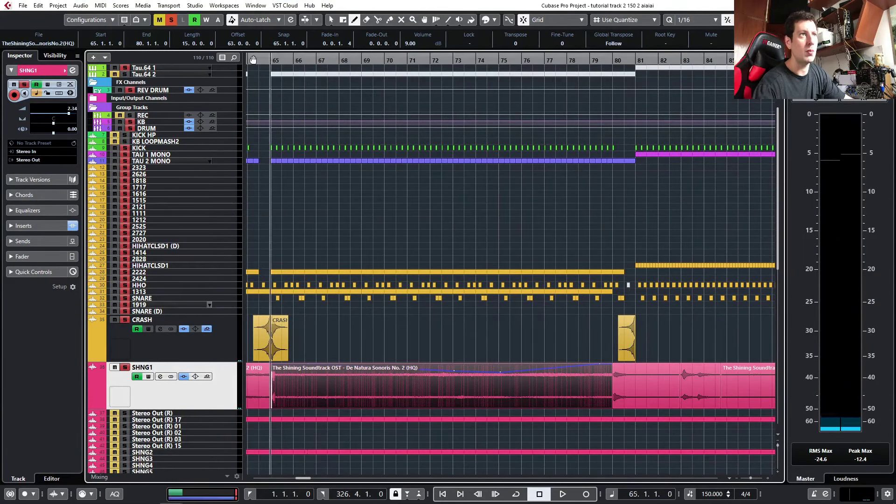
pyautogui.press('space')
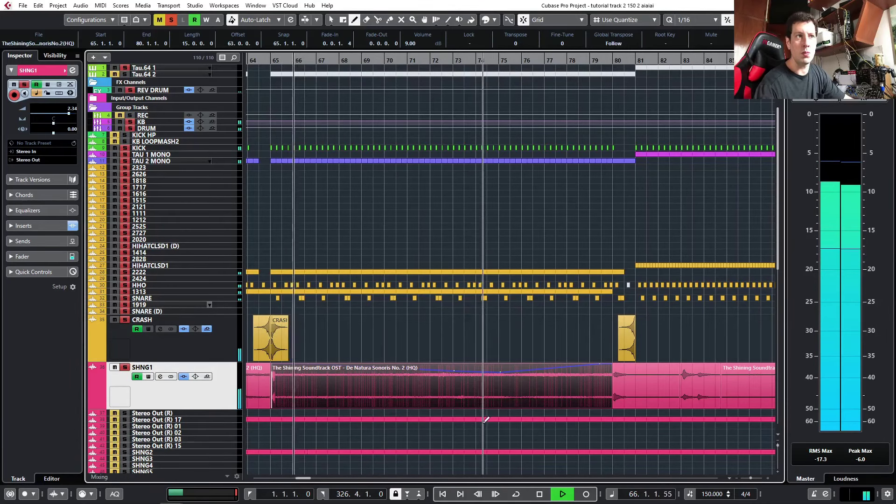
pyautogui.press('1')
pyautogui.scroll(-1, 457, 341)
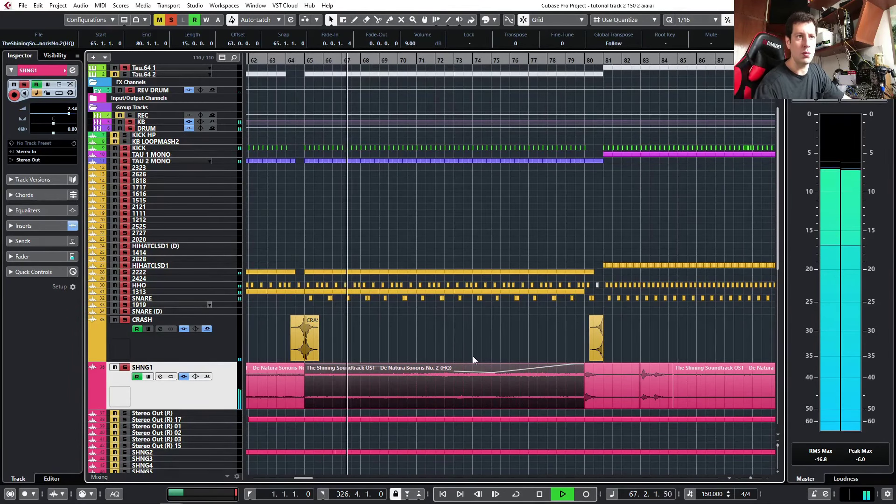
pyautogui.scroll(-2, 472, 357)
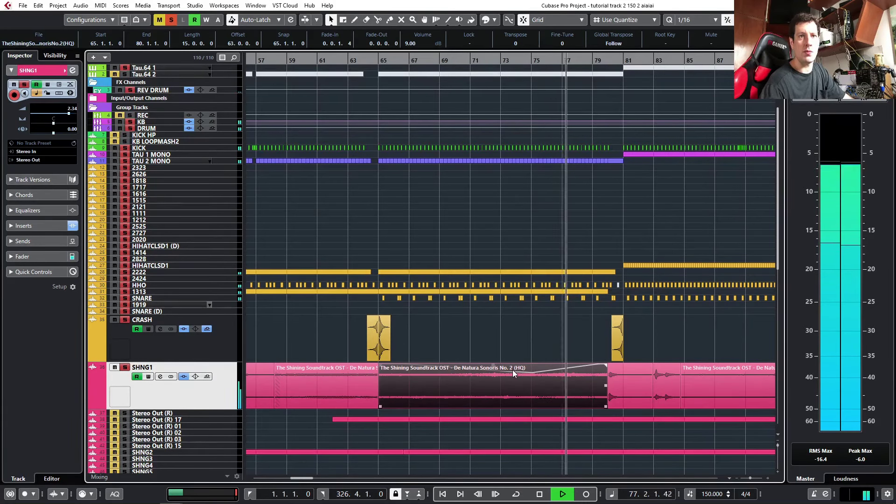
pyautogui.hscroll(3, 512, 371)
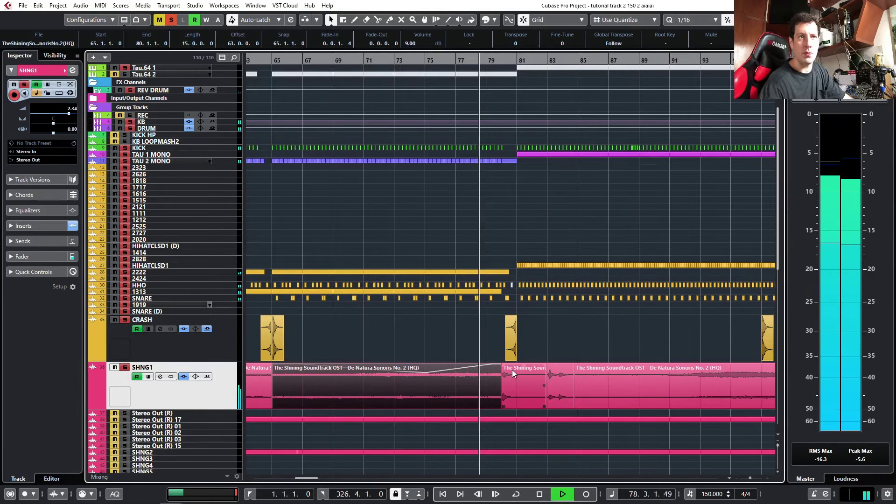
pyautogui.hscroll(2, 512, 371)
pyautogui.scroll(-2, 448, 383)
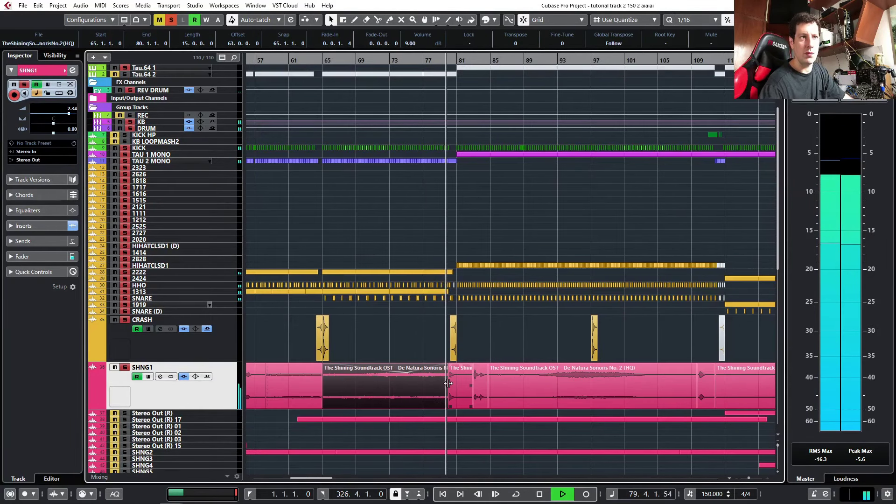
pyautogui.hscroll(-2, 451, 384)
pyautogui.press('space')
# Set the volume of the SHNG1 event starting at 80.1.1 to -4.00 dB and play back from shortly before bar 79 until after bar 81.
pyautogui.scroll(4, 537, 387)
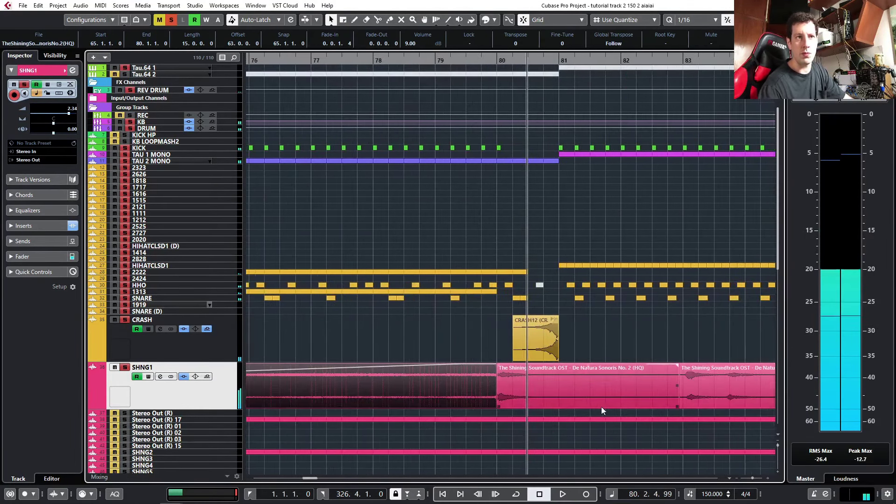
pyautogui.click(583, 398)
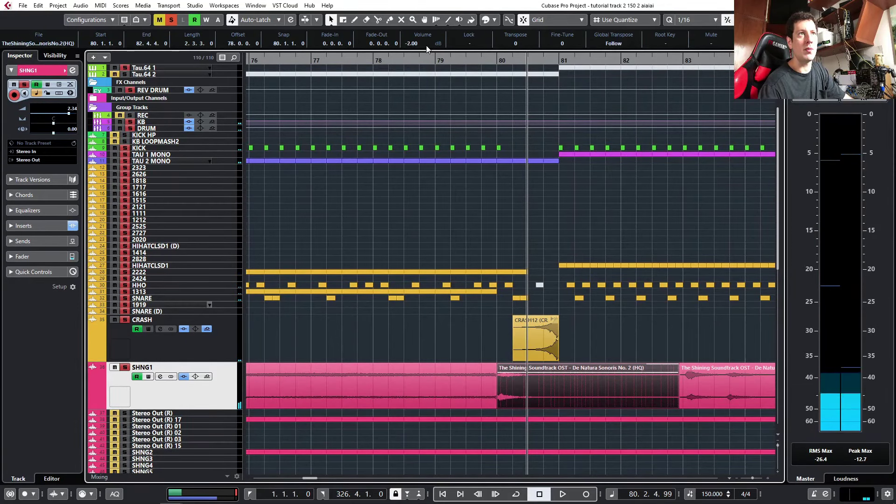
pyautogui.click(402, 60)
pyautogui.press('space')
pyautogui.scroll(-8, 488, 225)
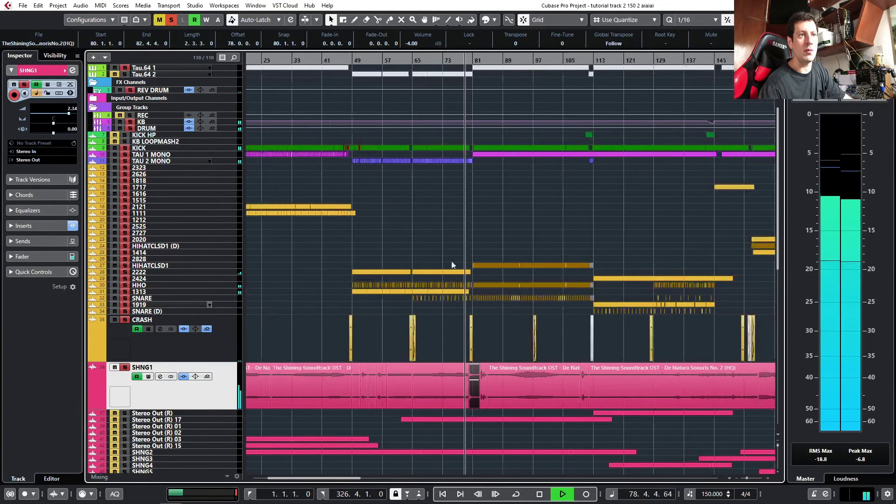
pyautogui.scroll(2, 405, 348)
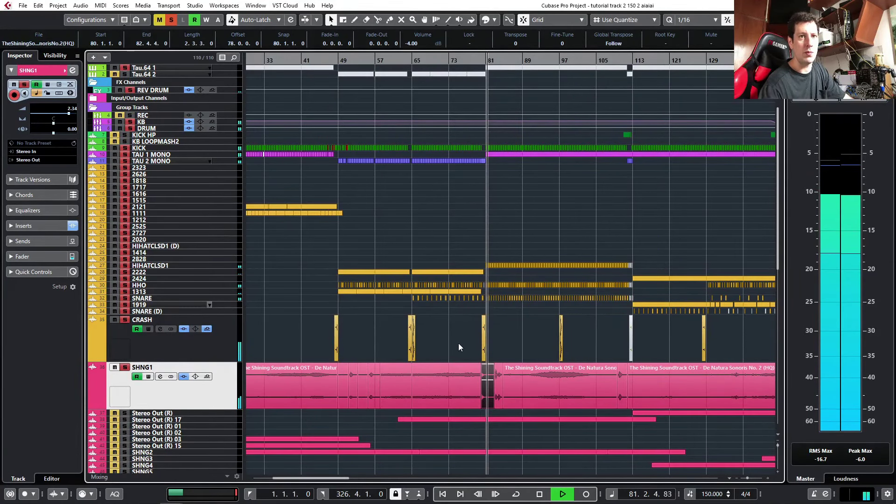
pyautogui.press('space')
# Examine the whole arrangement, including the SHNG and voice tracks below SHNG1.
pyautogui.press('g')
pyautogui.press('g')
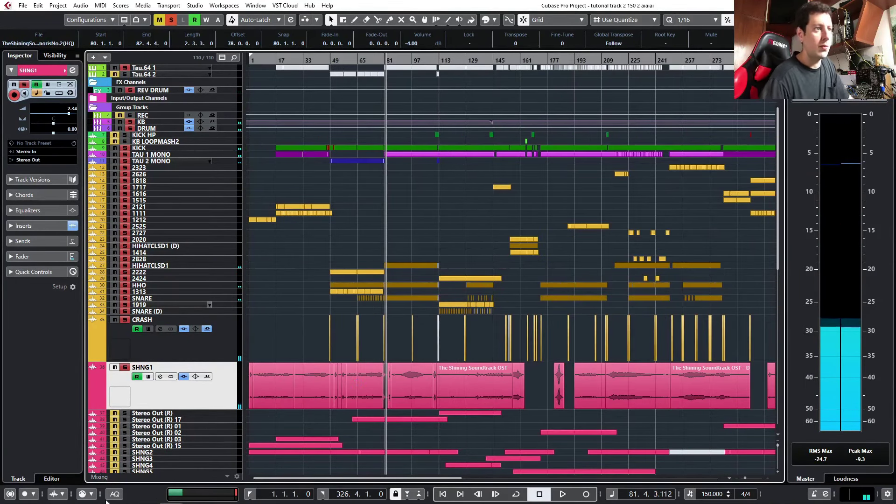
pyautogui.moveTo(140, 500)
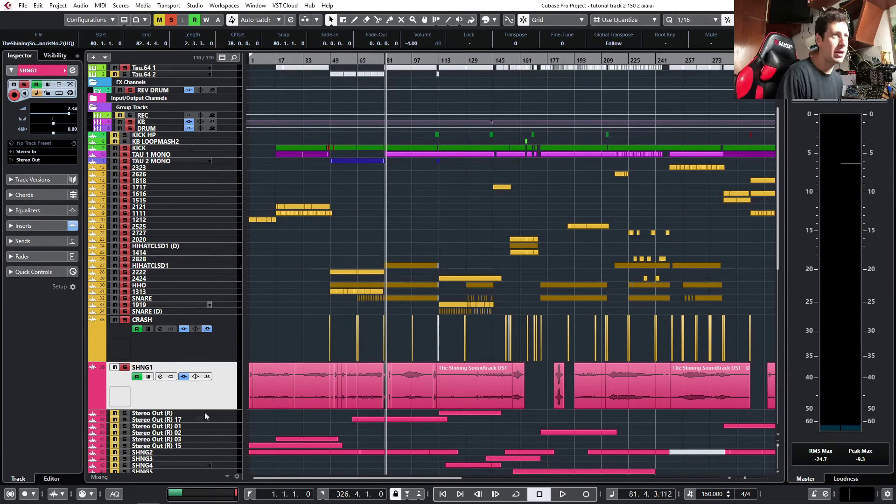
pyautogui.scroll(-8, 352, 416)
pyautogui.scroll(7, 348, 404)
pyautogui.press('g')
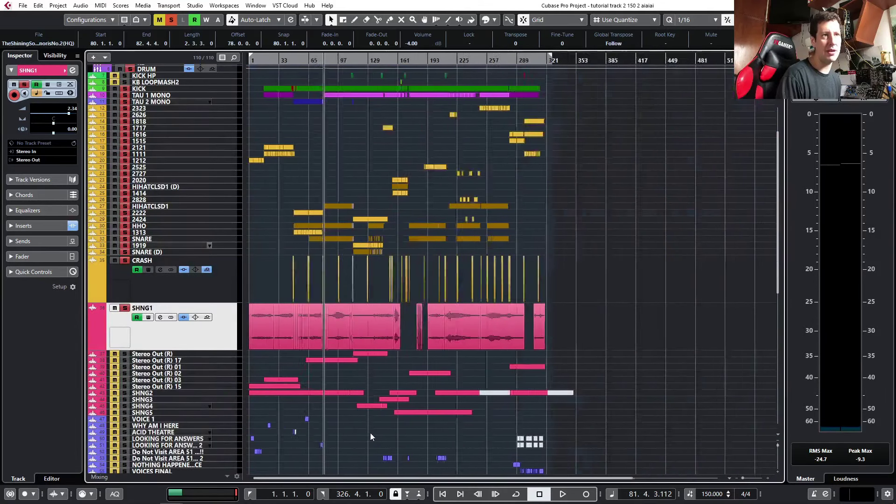
pyautogui.scroll(-1, 371, 432)
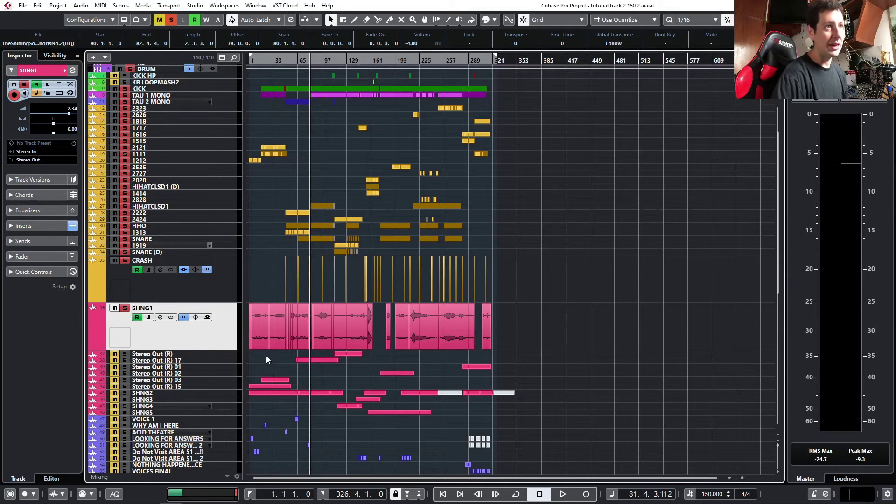
pyautogui.scroll(5, 284, 364)
# Examine the SHNG1 event boundary and fade-in at bar 65 and the volume curve running up to bar 80.
pyautogui.scroll(2, 285, 364)
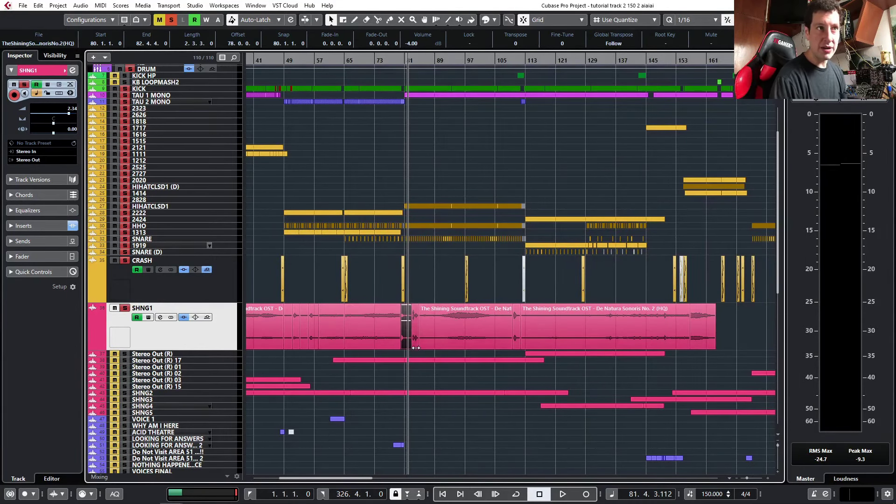
pyautogui.scroll(15, 376, 342)
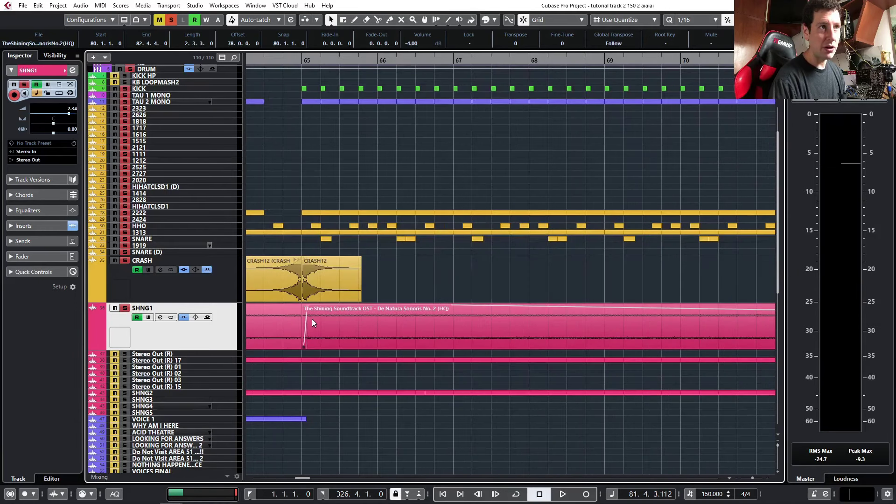
pyautogui.hscroll(-1, 327, 322)
pyautogui.scroll(2, 358, 314)
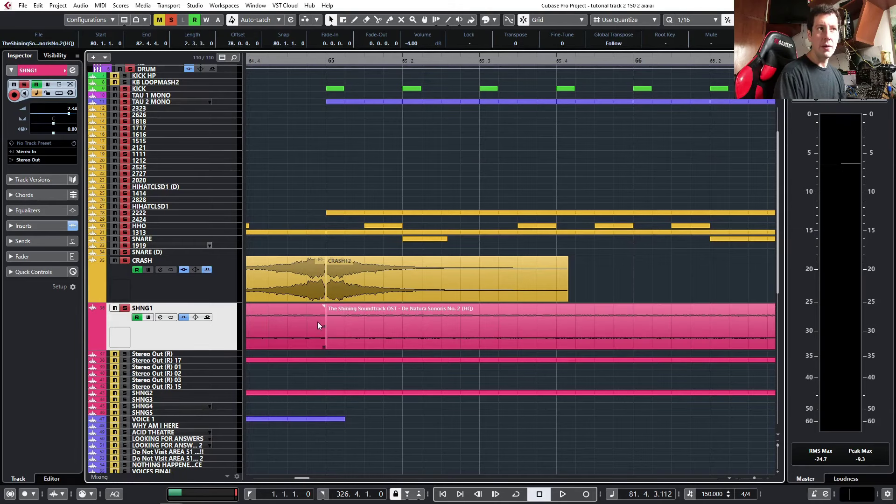
pyautogui.moveTo(345, 305)
pyautogui.mouseDown()
pyautogui.moveTo(323, 297)
pyautogui.moveTo(333, 311)
pyautogui.mouseUp()
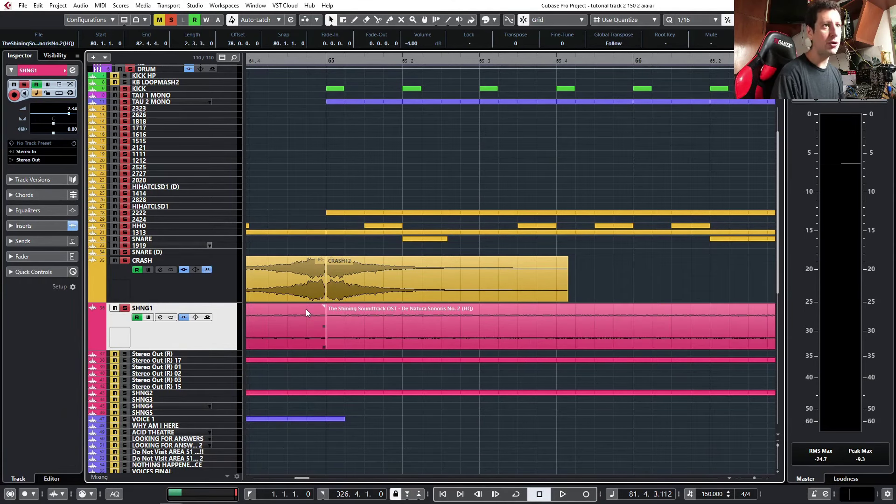
pyautogui.scroll(-10, 317, 314)
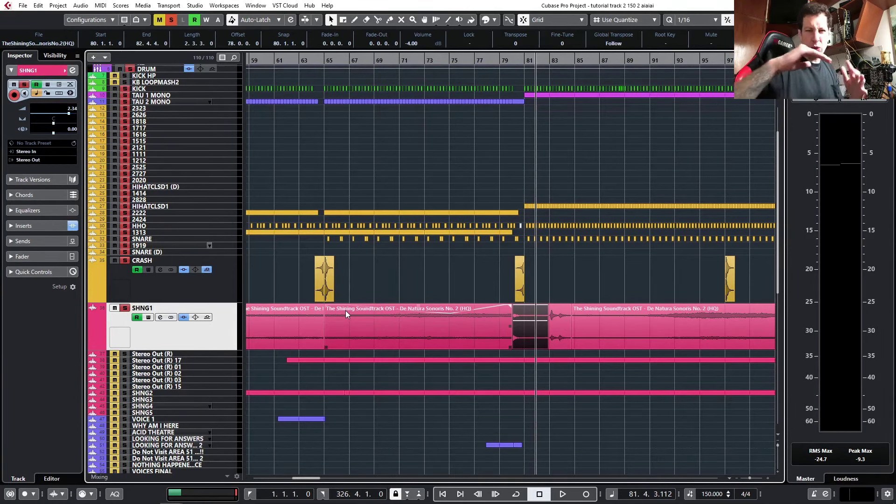
pyautogui.scroll(2, 415, 311)
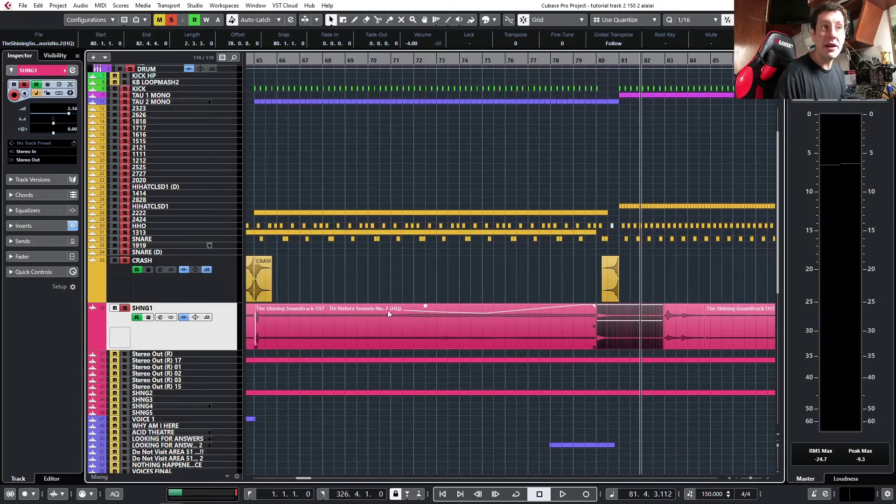
pyautogui.click(418, 310)
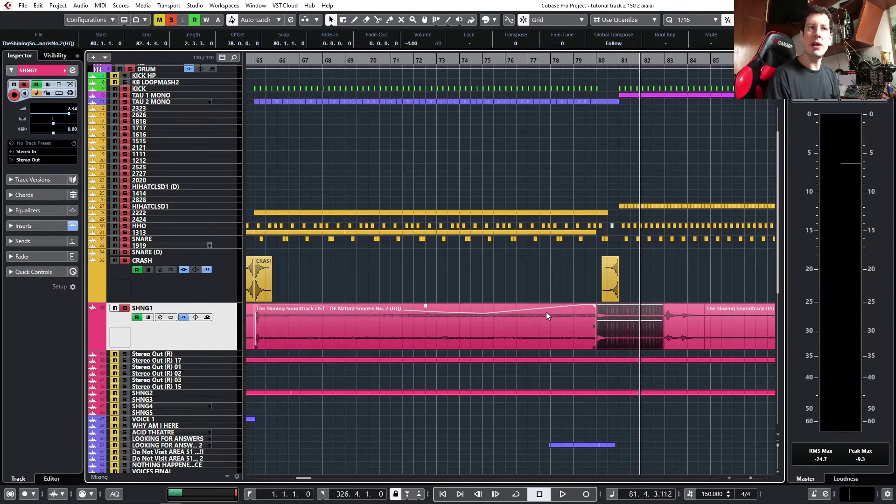
# Examine the equalization curve in the SHNG1 channel's FabFilter Pro-Q 3 insert, and close the plug-in and channel settings.
pyautogui.scroll(-1, 544, 312)
pyautogui.click(161, 317)
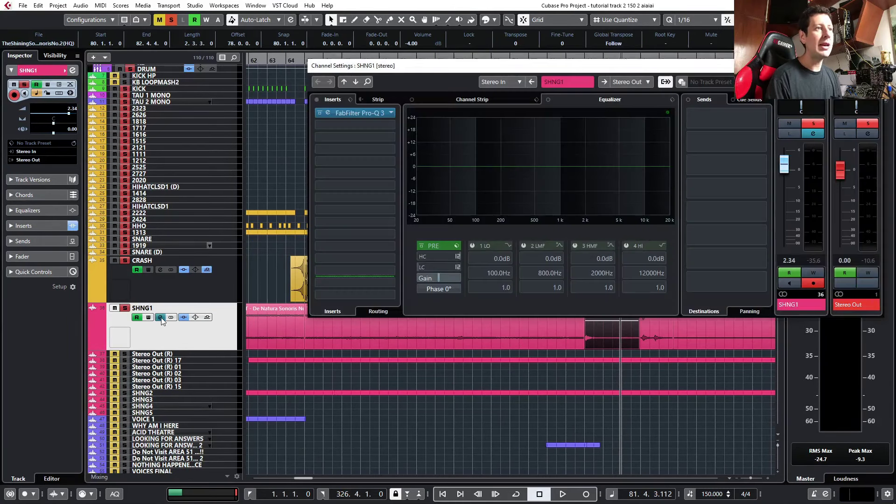
pyautogui.click(351, 113)
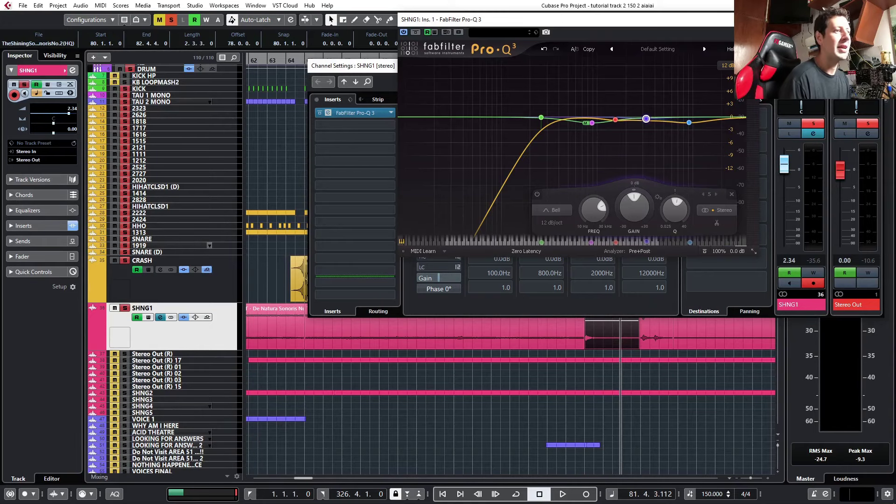
pyautogui.click(149, 495)
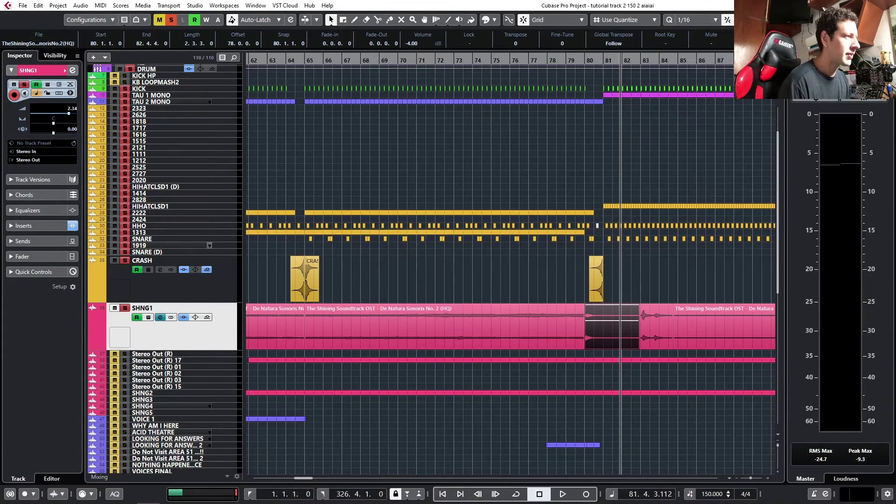
pyautogui.click(465, 425)
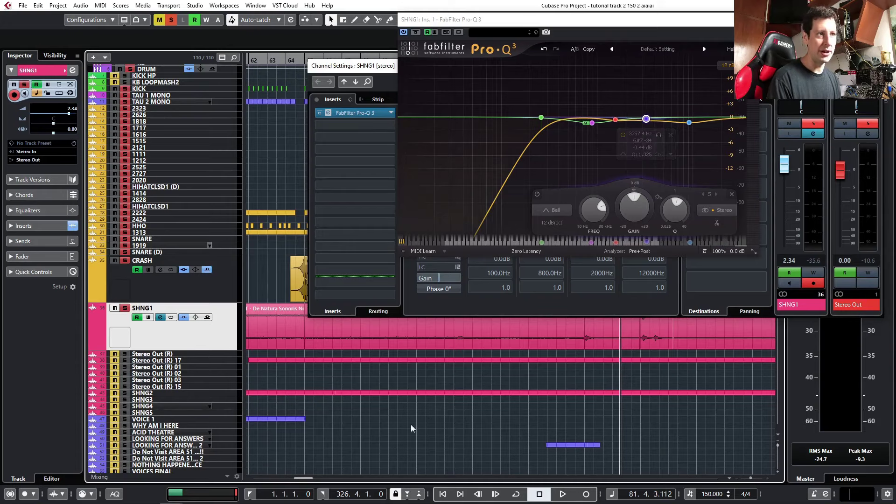
pyautogui.click(149, 494)
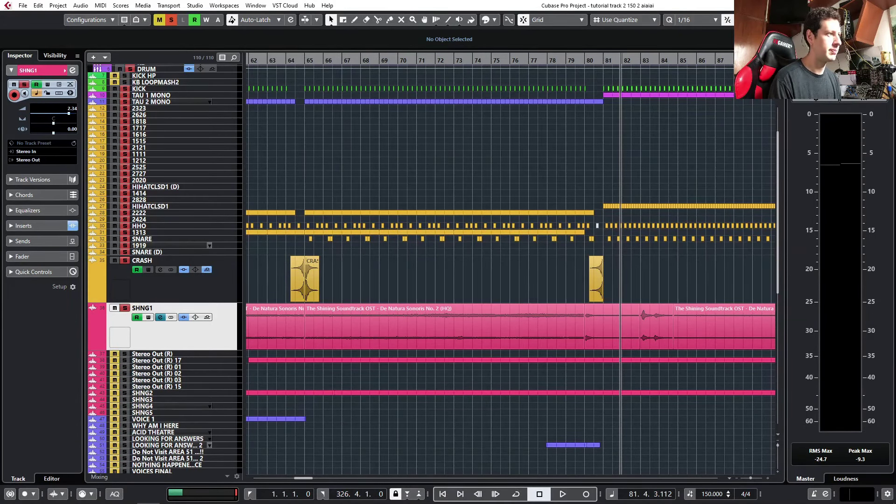
pyautogui.click(405, 256)
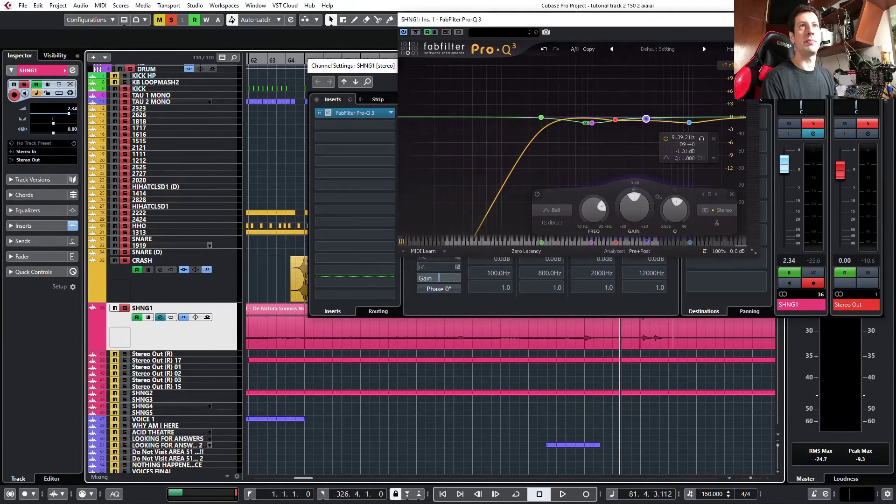
pyautogui.click(737, 16)
pyautogui.click(873, 66)
# Play back from shortly before bar 80 to hear the SHNG1 transitions and stop just after the start of bar 84.
pyautogui.scroll(-3, 595, 108)
pyautogui.click(592, 60)
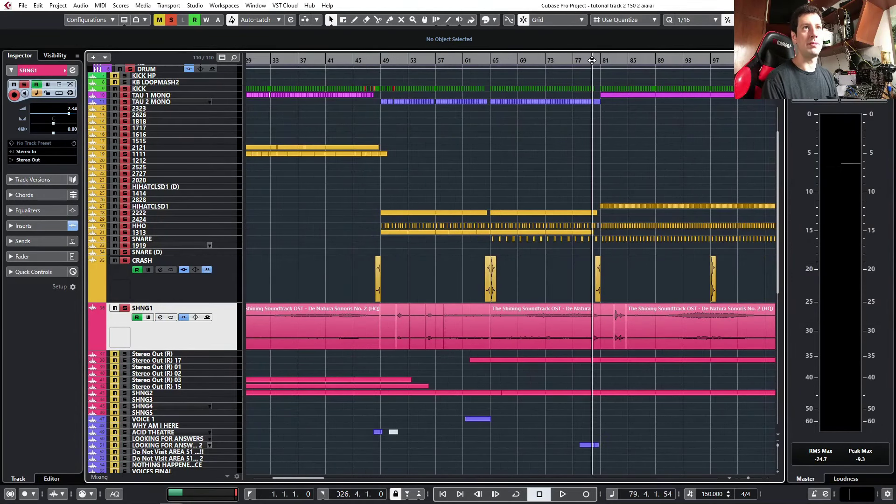
pyautogui.press('space')
pyautogui.hscroll(3, 560, 285)
pyautogui.scroll(3, 345, 343)
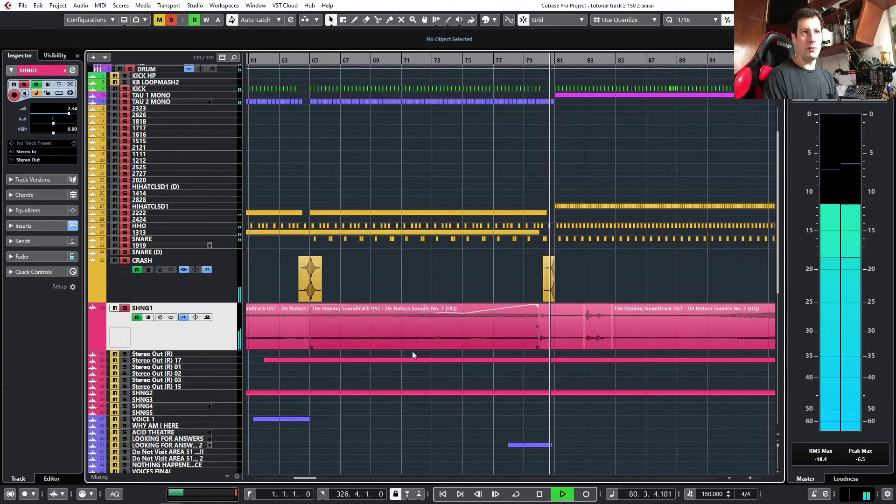
pyautogui.hscroll(3, 412, 354)
pyautogui.hscroll(2, 427, 356)
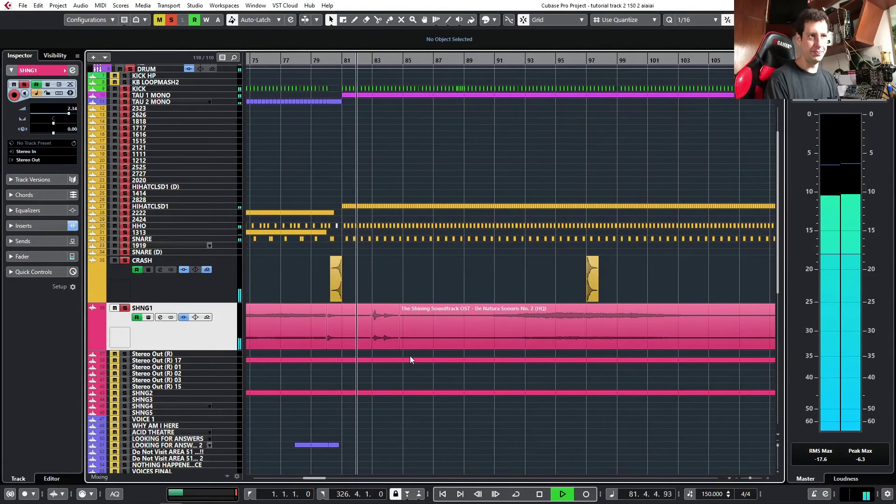
pyautogui.scroll(2, 390, 346)
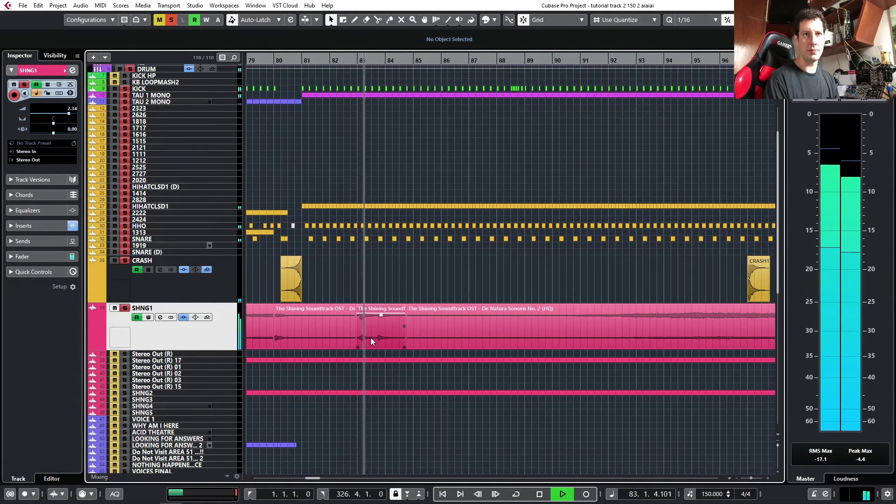
pyautogui.scroll(3, 372, 337)
pyautogui.press('space')
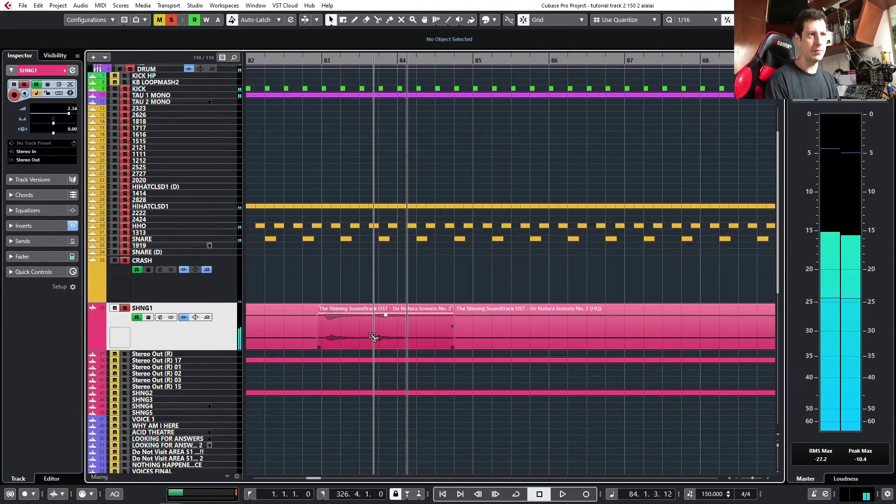
# Split the SHNG1 event at 83.3.4, set the volume of the part starting at 82.4.4 to -6.00 dB and play it back.
pyautogui.click(373, 337)
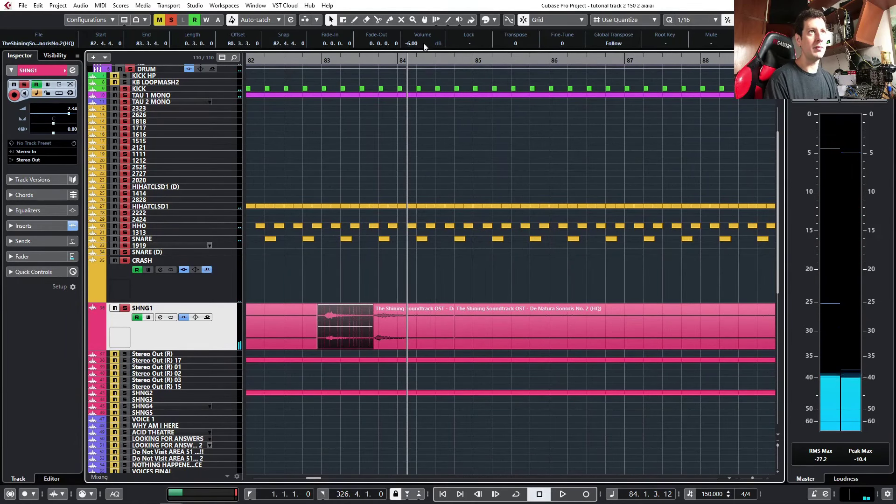
pyautogui.click(312, 60)
pyautogui.press('space')
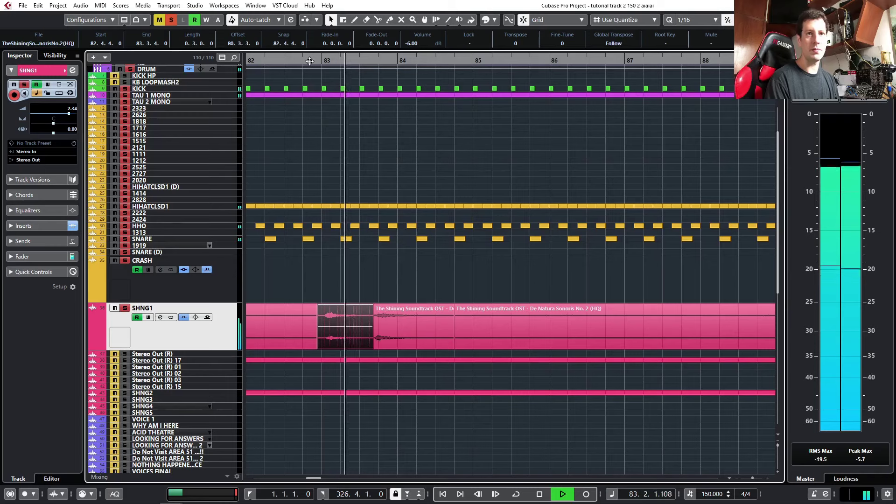
# Lower the volume of the SHNG1 event starting at 82.4.4 to -8.00 dB, playing back from just before bar 83 to compare.
pyautogui.scroll(-1, 412, 43)
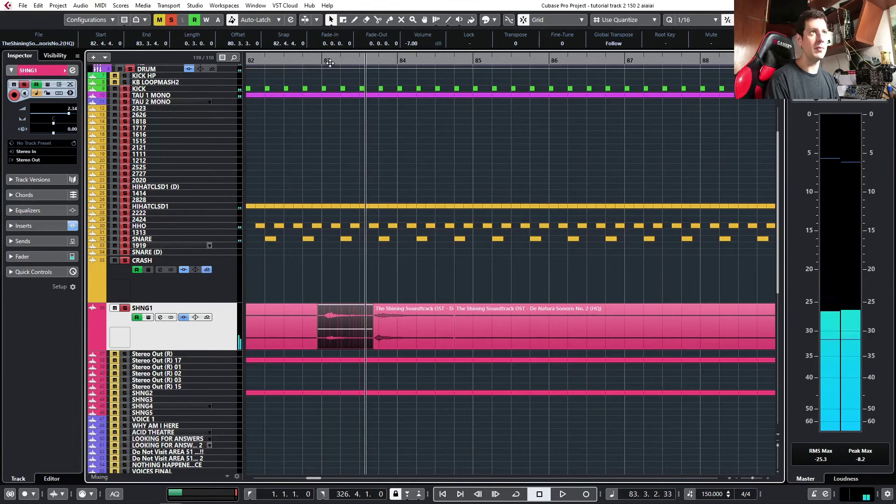
pyautogui.click(301, 60)
pyautogui.press('space')
pyautogui.press('space')
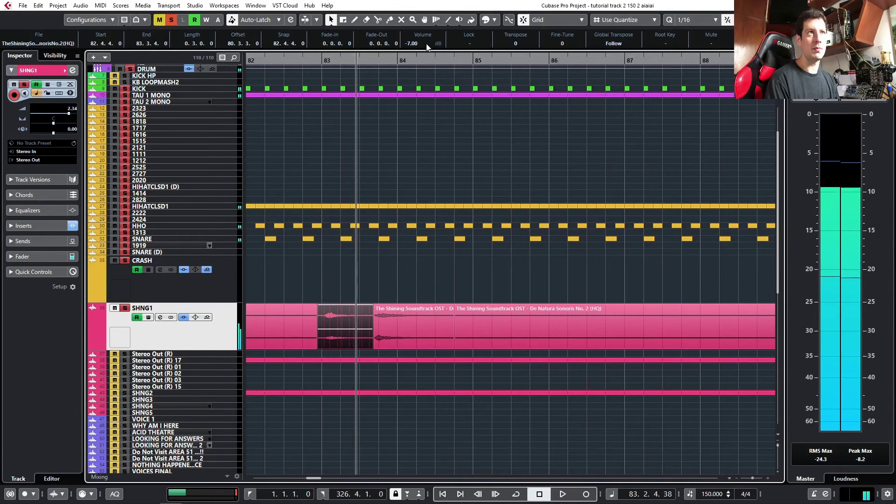
pyautogui.scroll(-1, 406, 43)
pyautogui.press('space')
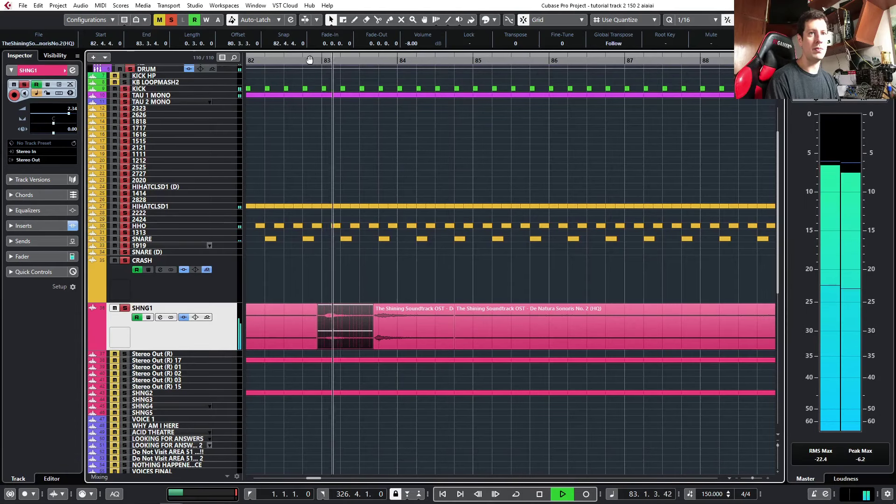
# Set the volume of the SHNG1 event starting at 83.3.4 to -6.00 dB and play back across its start.
pyautogui.click(418, 338)
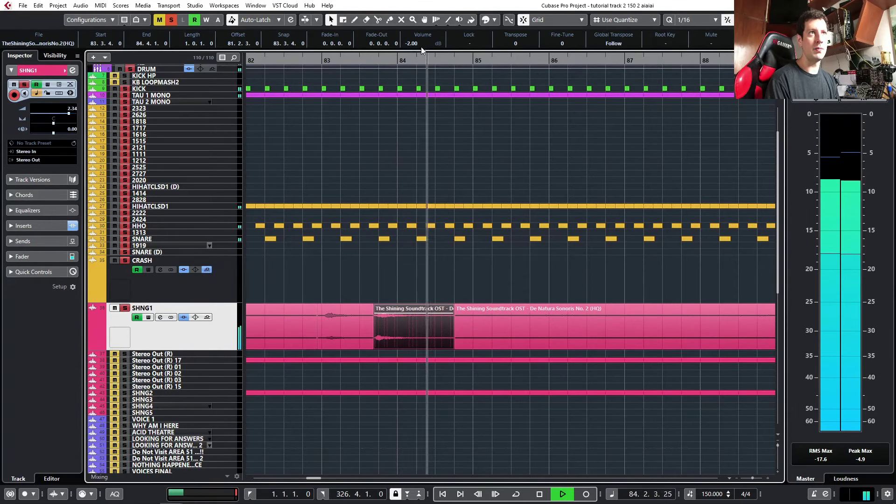
pyautogui.click(355, 60)
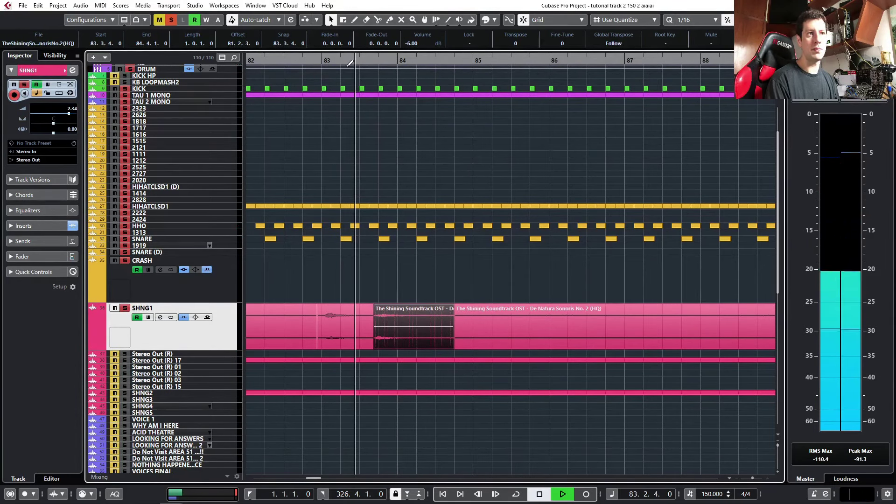
pyautogui.press('space')
pyautogui.press('h')
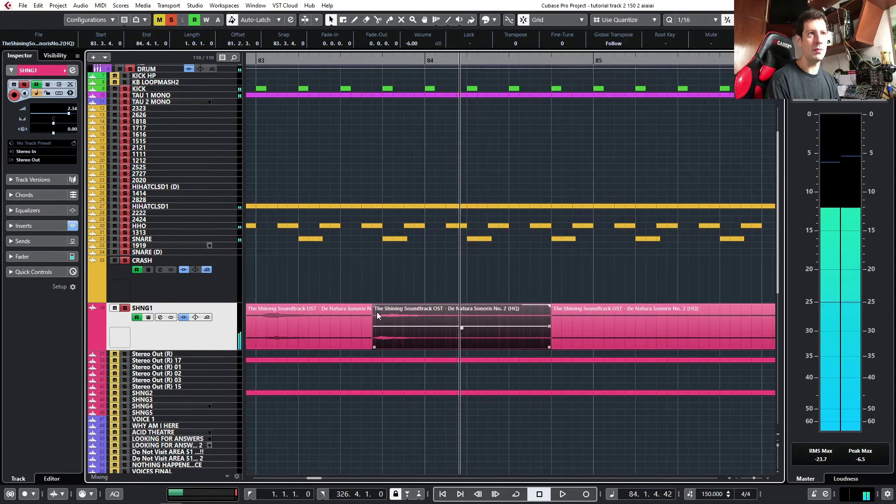
pyautogui.click(376, 61)
pyautogui.click(328, 61)
pyautogui.press('space')
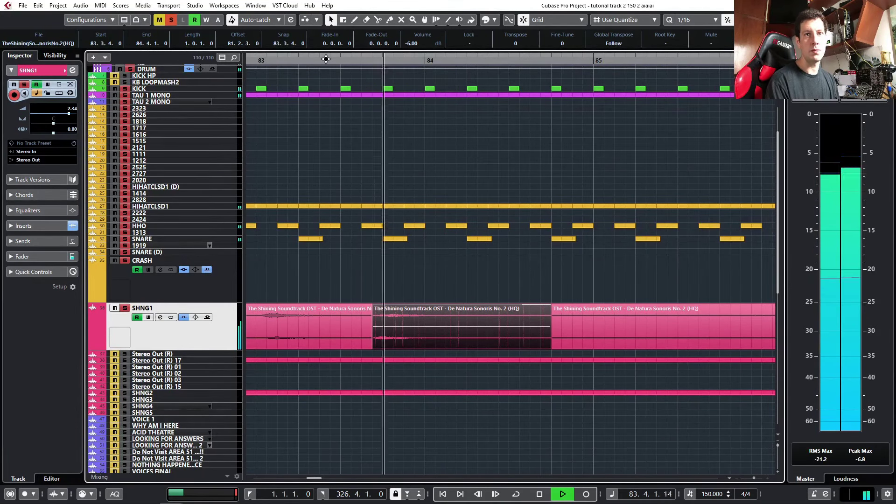
pyautogui.press('space')
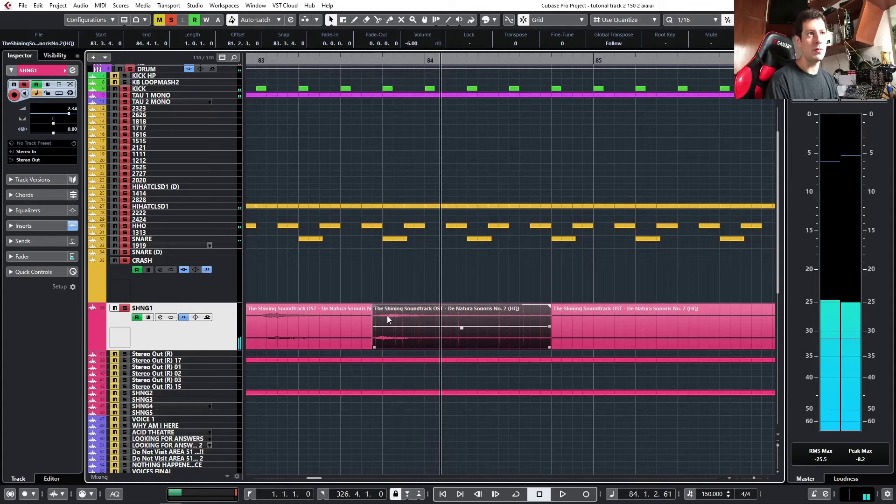
# Try slipping the audio inside the SHNG1 event starting at 83.3.4 to offset 81.2.3.54 and play it back from bar 83.
pyautogui.moveTo(391, 317); pyautogui.dragTo(389, 317)
pyautogui.click(277, 60)
pyautogui.press('space')
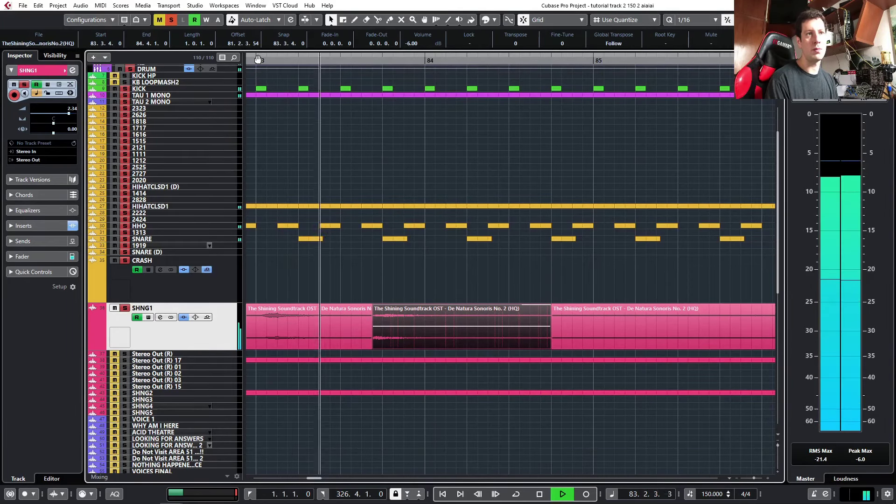
pyautogui.press('space')
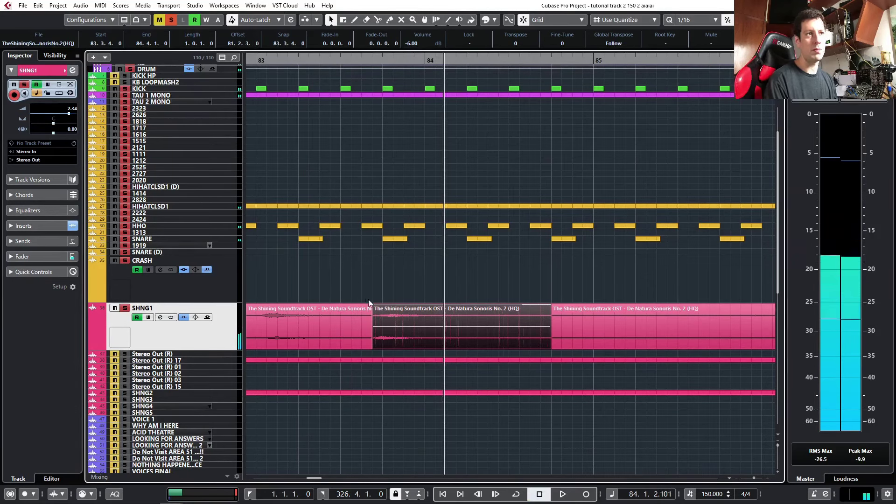
# Slip the audio inside the SHNG1 event starting at 83.3.4 to offset 81.2.2.4 and play back from before bar 83.
pyautogui.moveTo(382, 322)
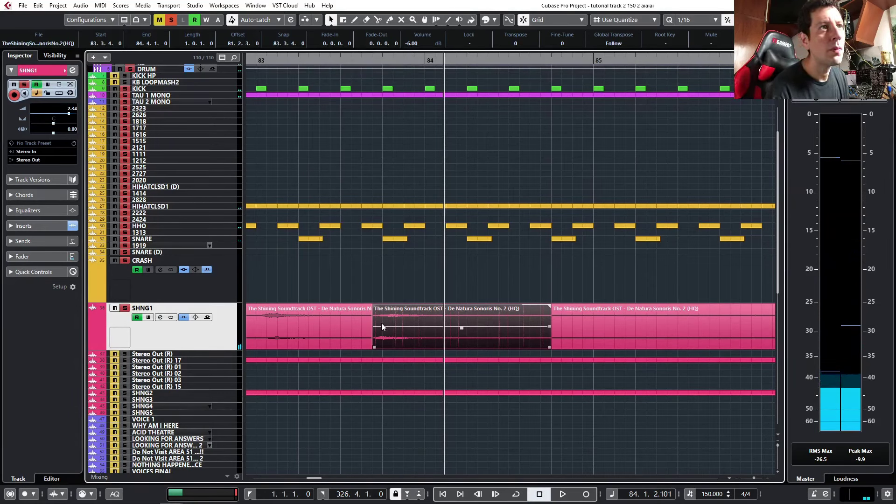
pyautogui.moveTo(385, 320); pyautogui.dragTo(397, 321)
pyautogui.moveTo(307, 59); pyautogui.dragTo(248, 60)
pyautogui.press('space')
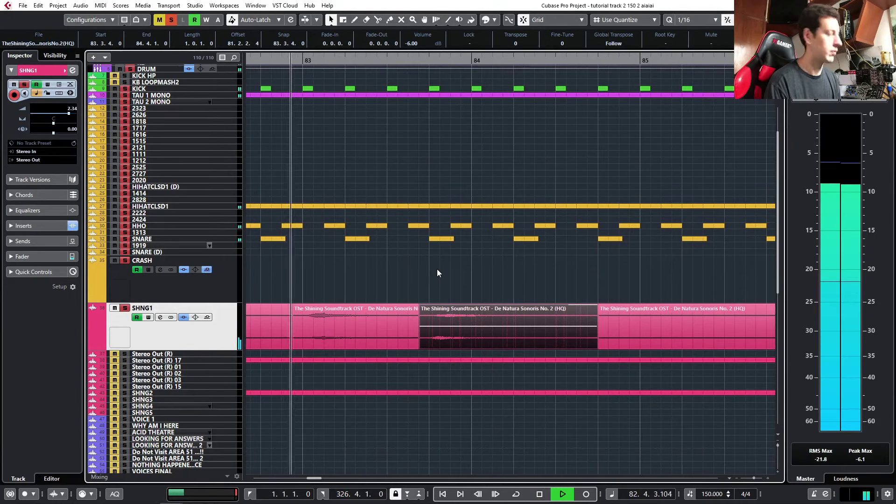
pyautogui.moveTo(438, 323)
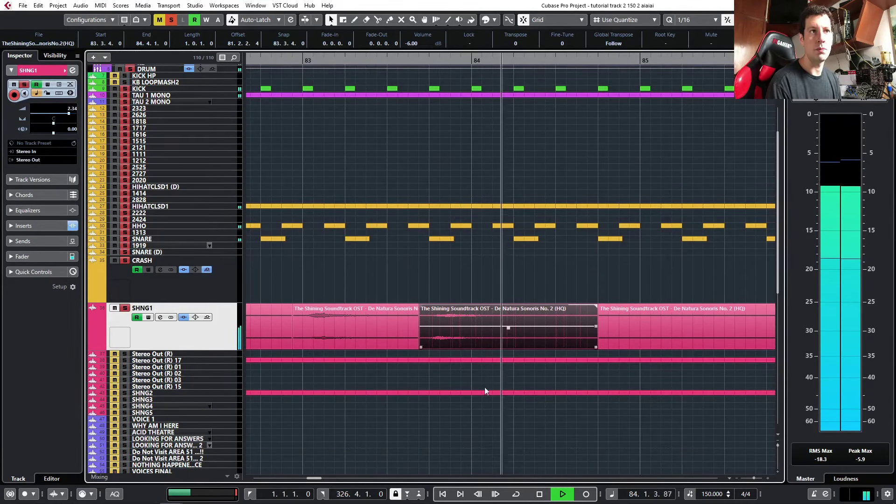
# Add a short fade-in to the SHNG1 event starting at 83.3.4 and play back from 82.4.4 until late in bar 84.
pyautogui.moveTo(422, 306); pyautogui.dragTo(436, 306)
pyautogui.click(404, 320)
pyautogui.press('space')
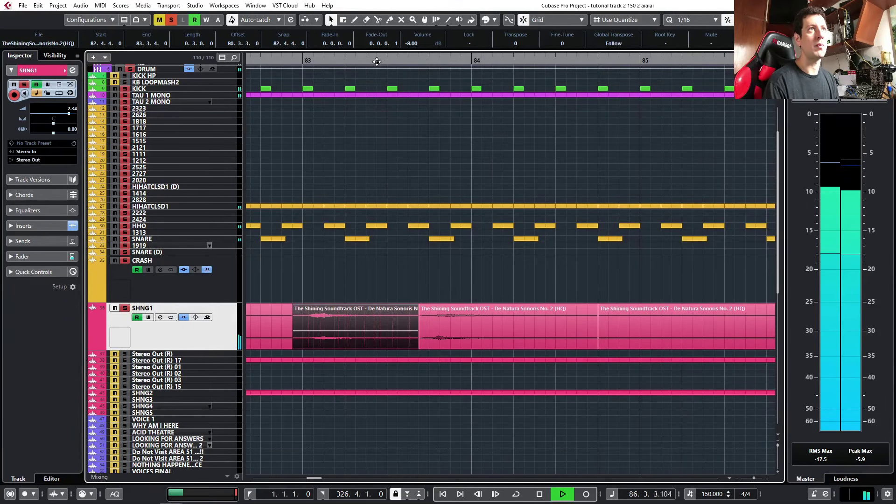
pyautogui.press('space')
pyautogui.scroll(-2, 459, 299)
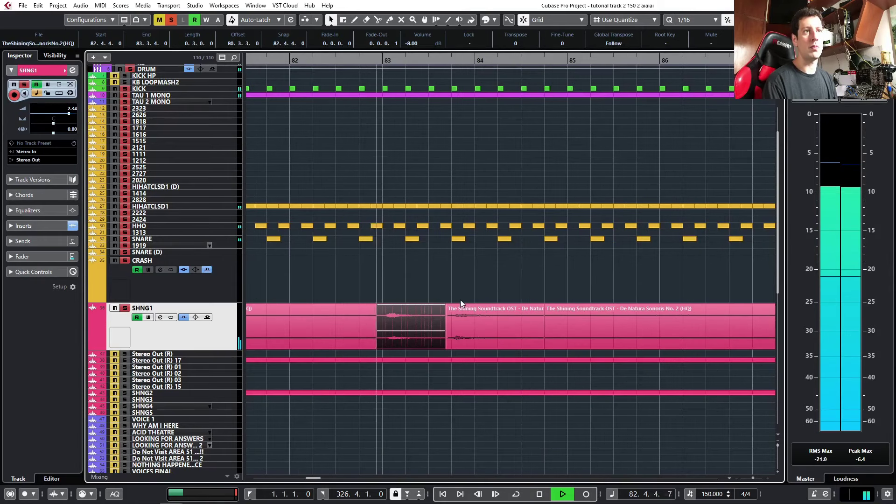
pyautogui.moveTo(480, 320)
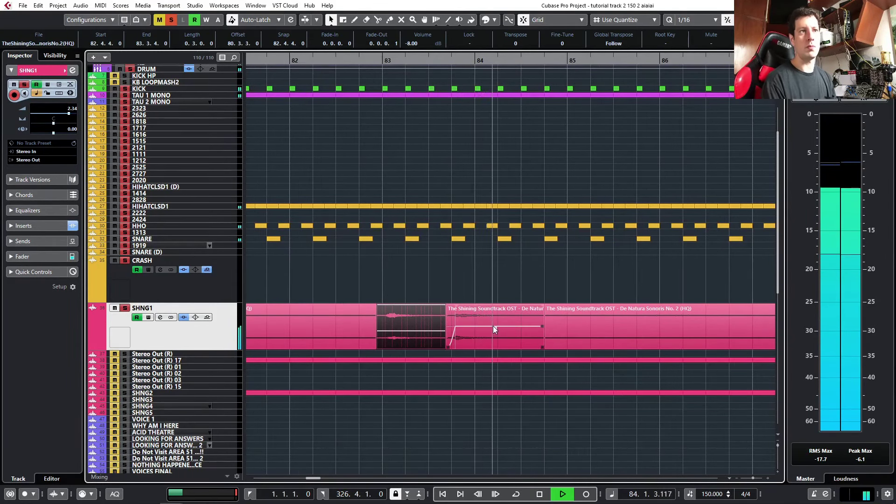
pyautogui.scroll(-3, 493, 325)
pyautogui.press('space')
# Examine the SHNG1 event boundaries between bars 82 and 85 and briefly play back from shortly before bar 83.
pyautogui.moveTo(158, 495)
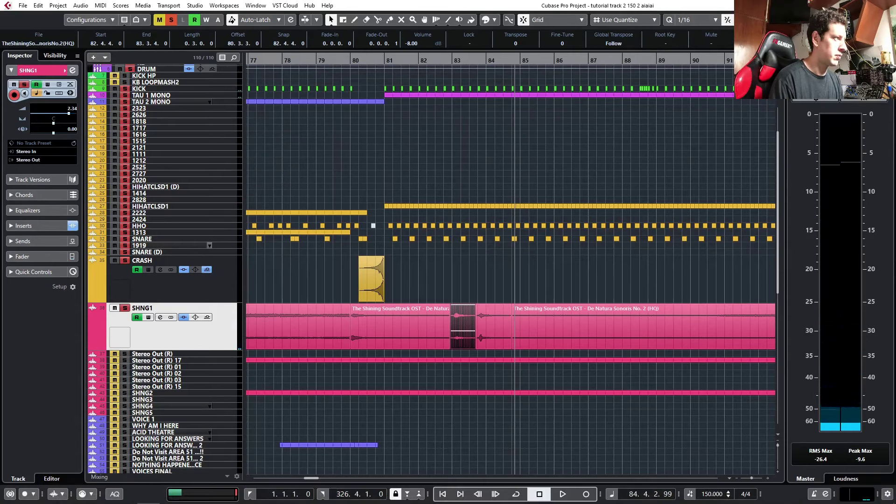
pyautogui.scroll(2, 468, 343)
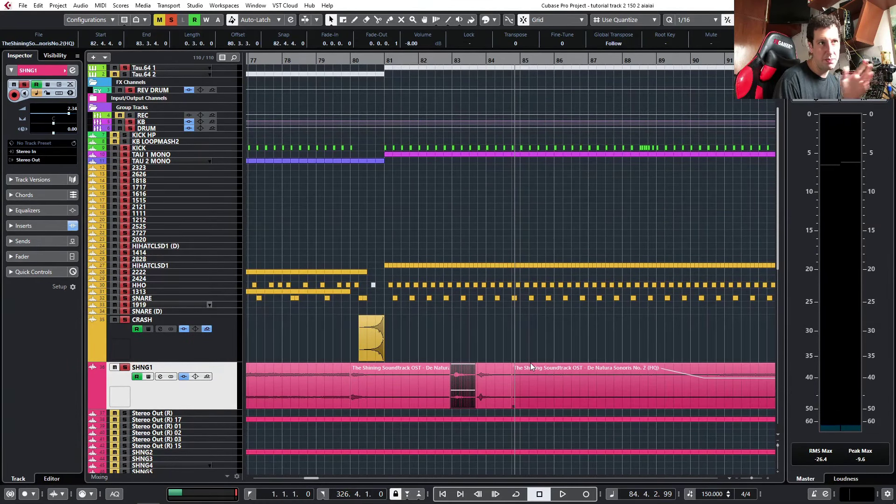
pyautogui.click(486, 360)
pyautogui.scroll(1, 486, 359)
pyautogui.scroll(1, 485, 359)
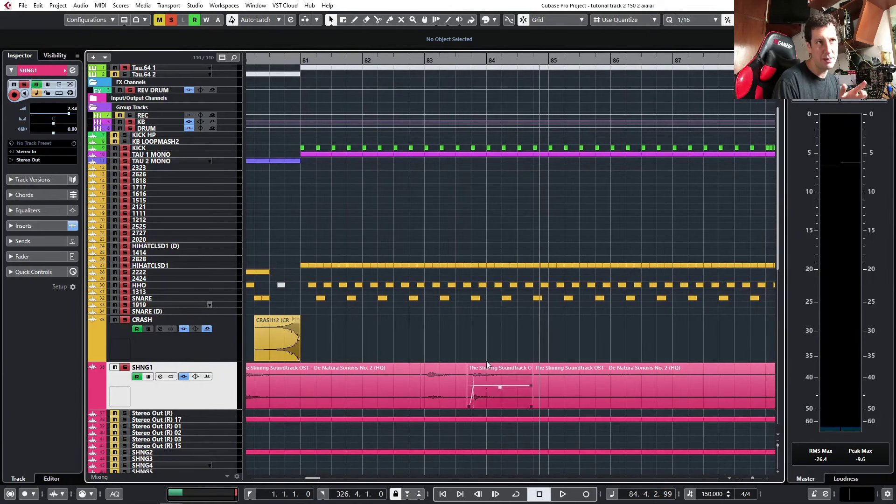
pyautogui.keyDown('ctrl'); pyautogui.scroll(2, 478, 382); pyautogui.keyUp('ctrl')
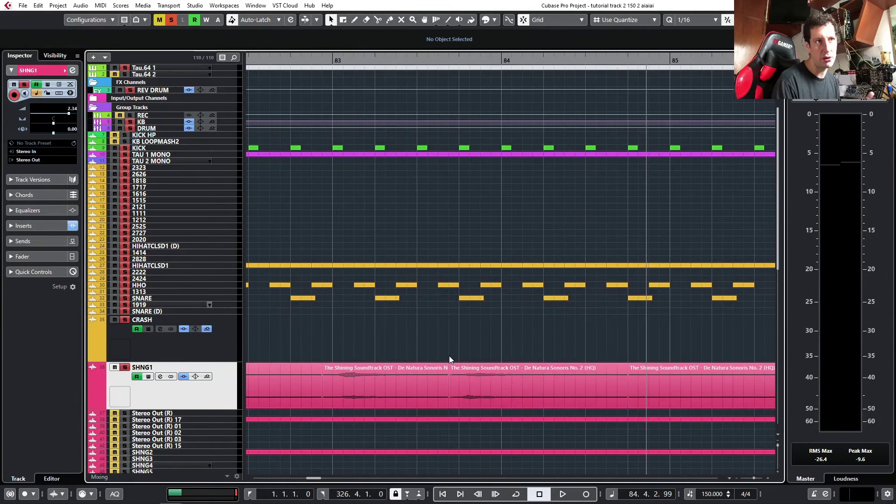
pyautogui.keyDown('ctrl'); pyautogui.scroll(-2, 460, 366); pyautogui.keyUp('ctrl')
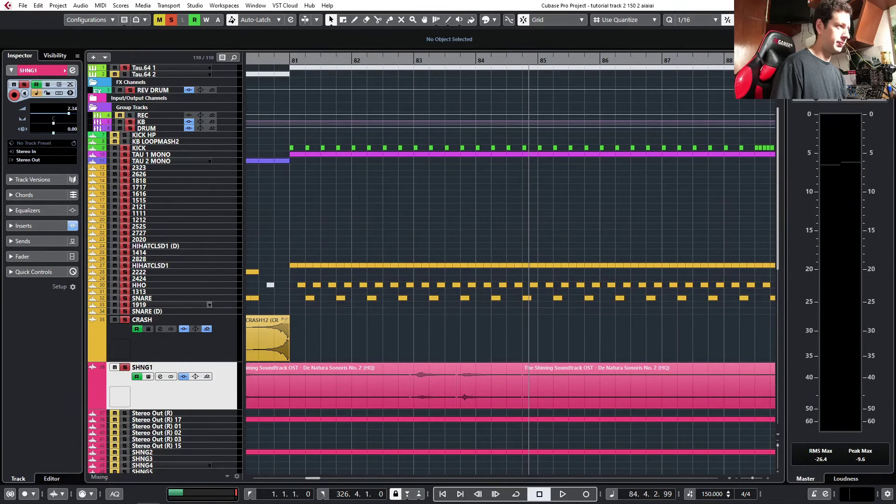
pyautogui.click(395, 59)
pyautogui.press('space')
pyautogui.press('space')
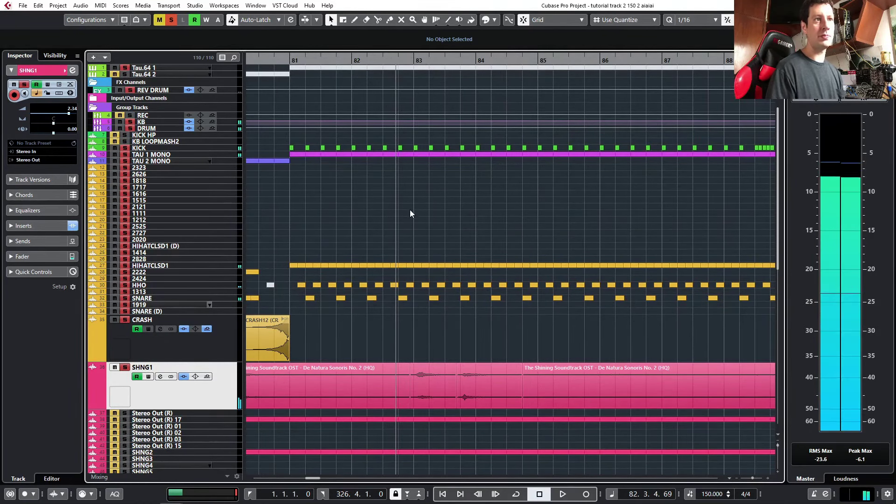
# Play back from late bar 82 and bounce the SHNG1 event starting at 84.4.1, replacing it with the rendered audio.
pyautogui.press('space')
pyautogui.keyDown('ctrl'); pyautogui.scroll(-5, 443, 309); pyautogui.keyUp('ctrl')
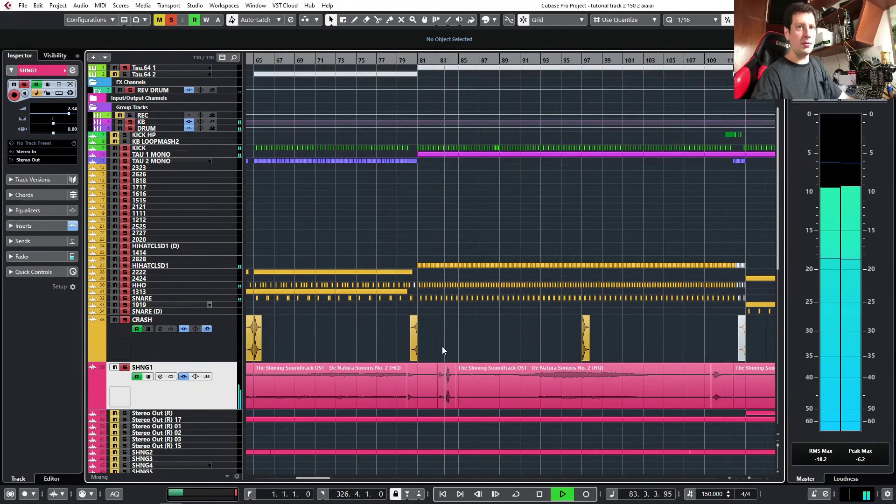
pyautogui.hscroll(-1, 466, 419)
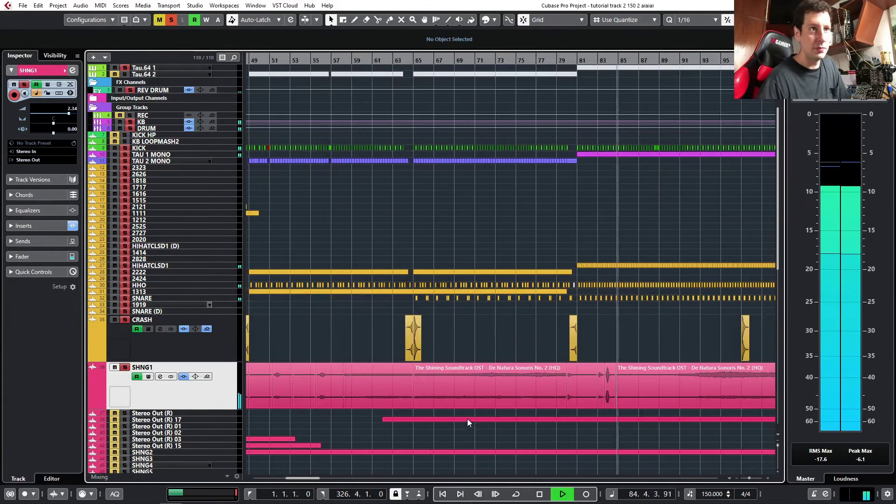
pyautogui.hscroll(2, 469, 418)
pyautogui.keyDown('ctrl'); pyautogui.scroll(-1, 428, 389); pyautogui.keyUp('ctrl')
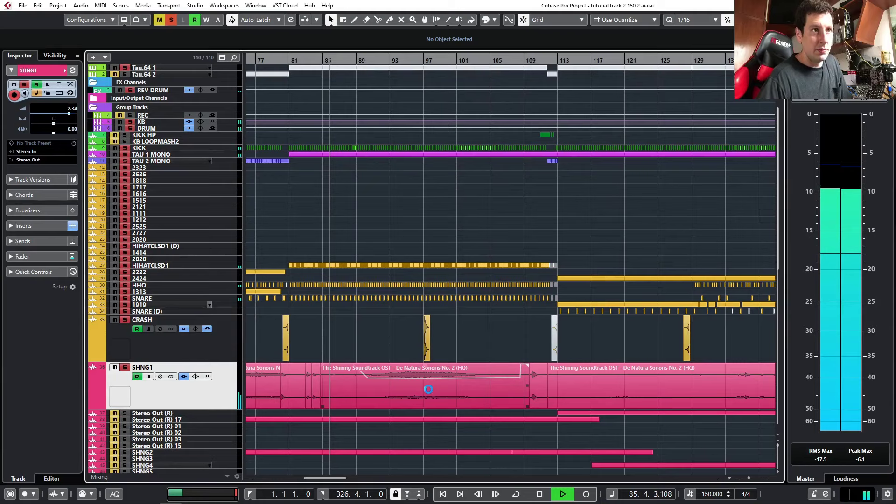
pyautogui.click(446, 395)
pyautogui.press('b')
pyautogui.click(424, 272)
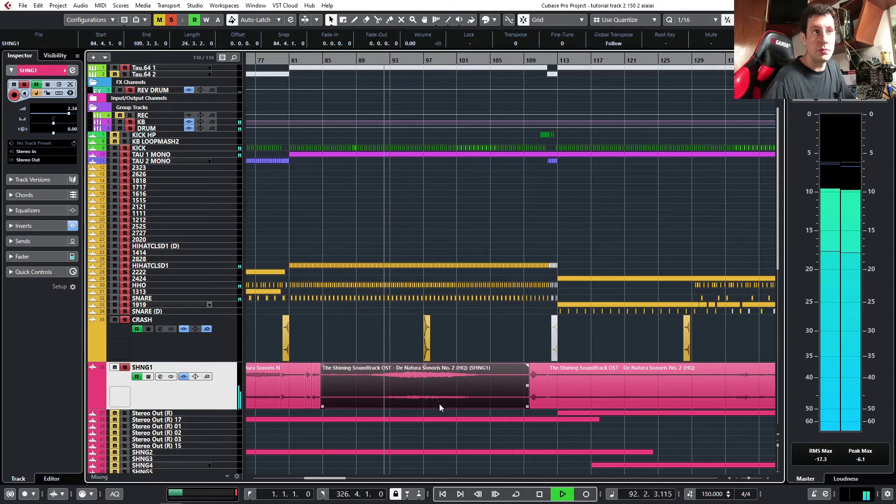
# Open FabFilter Pro-Q 3 for SHNG1, lower the bounced event starting at 84.4.1 to -4 dB and play back from around bar 87.
pyautogui.scroll(1, 437, 399)
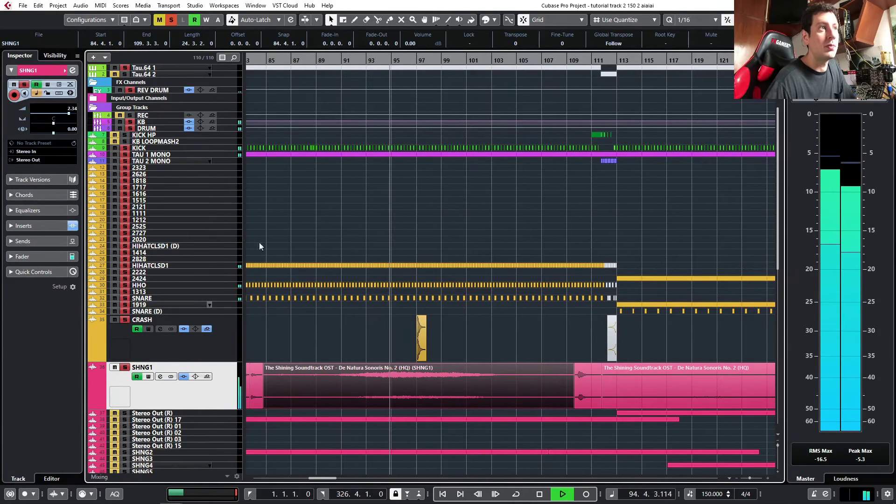
pyautogui.click(160, 377)
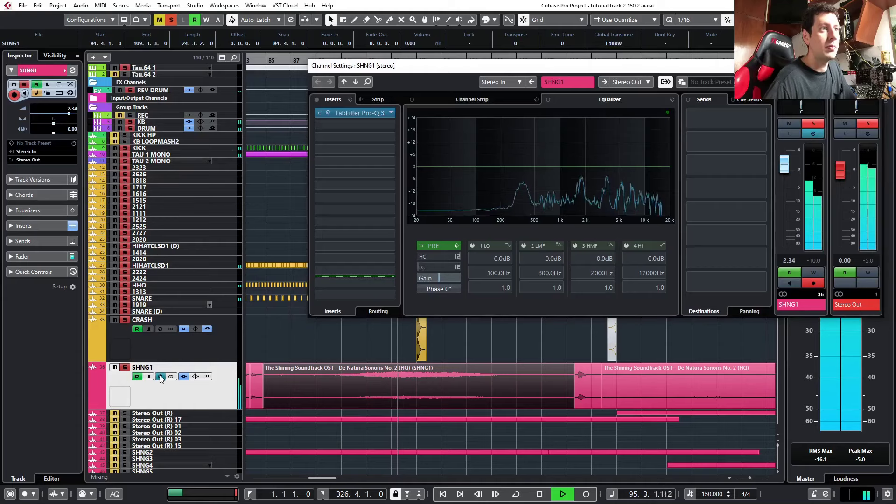
pyautogui.click(329, 112)
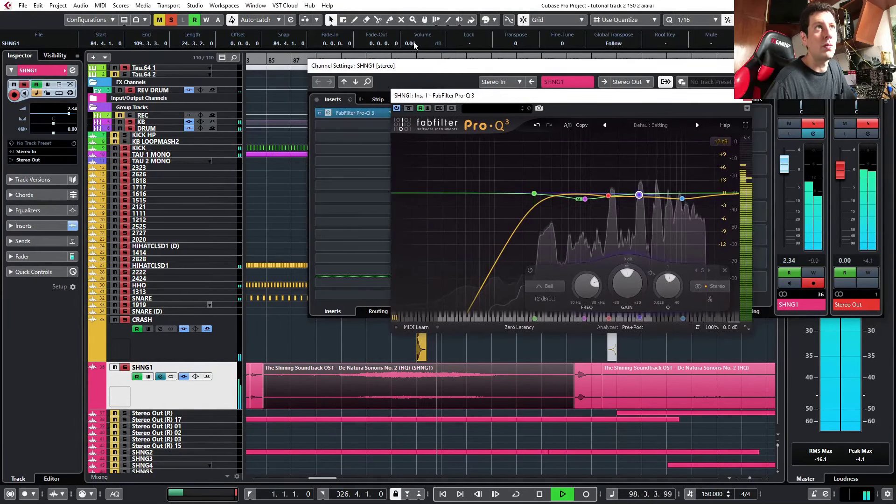
pyautogui.scroll(-4, 414, 44)
pyautogui.click(295, 61)
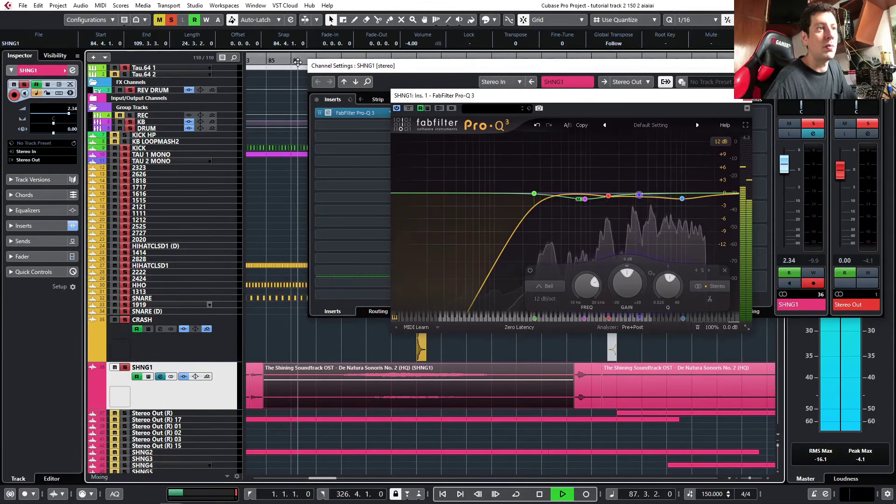
pyautogui.click(872, 66)
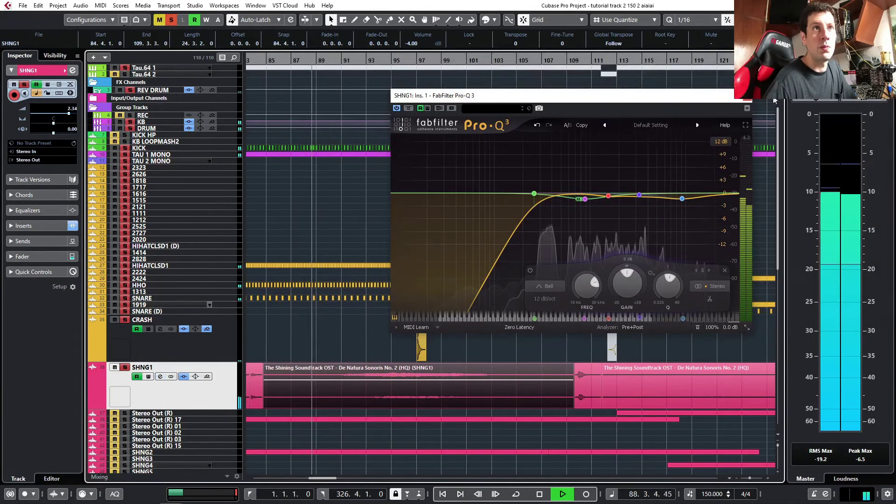
# Cut the 3294.2 Hz band to -0.76 dB and the 1554 Hz band to -0.87 dB with Q 1.046, play back and close Pro-Q 3.
pyautogui.moveTo(470, 95)
pyautogui.mouseDown()
pyautogui.moveTo(478, 98)
pyautogui.moveTo(457, 92)
pyautogui.mouseUp()
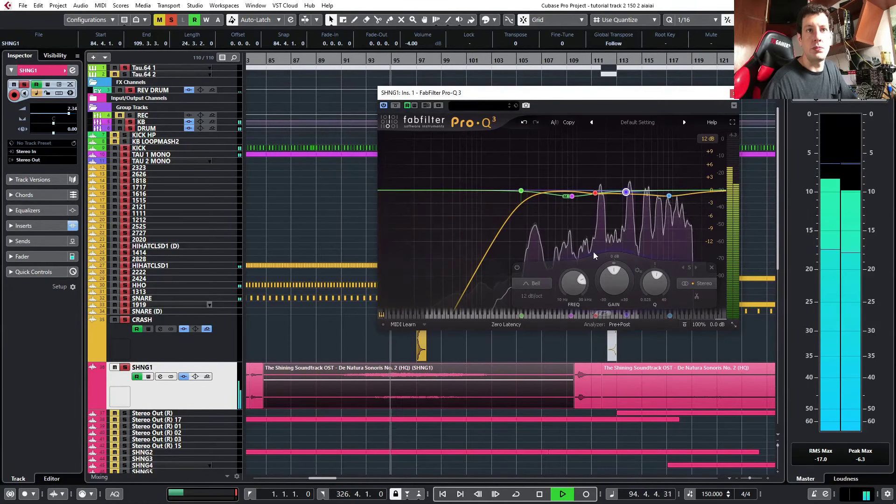
pyautogui.moveTo(625, 199)
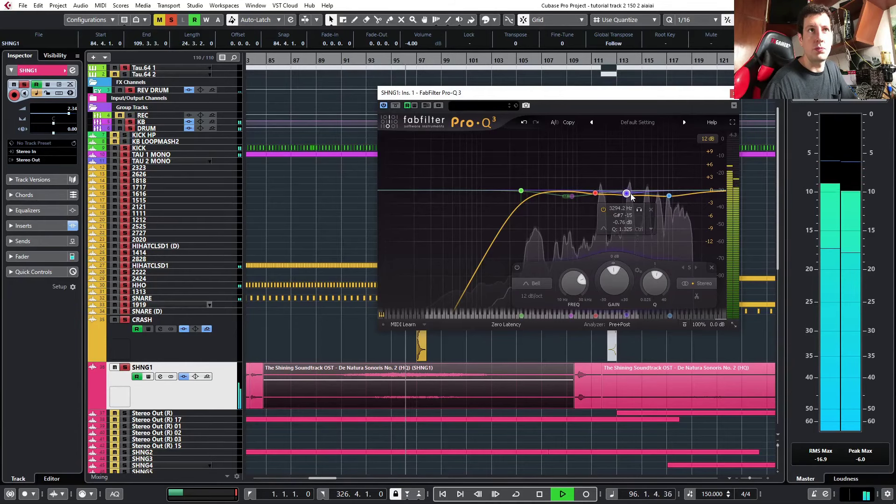
pyautogui.moveTo(597, 195)
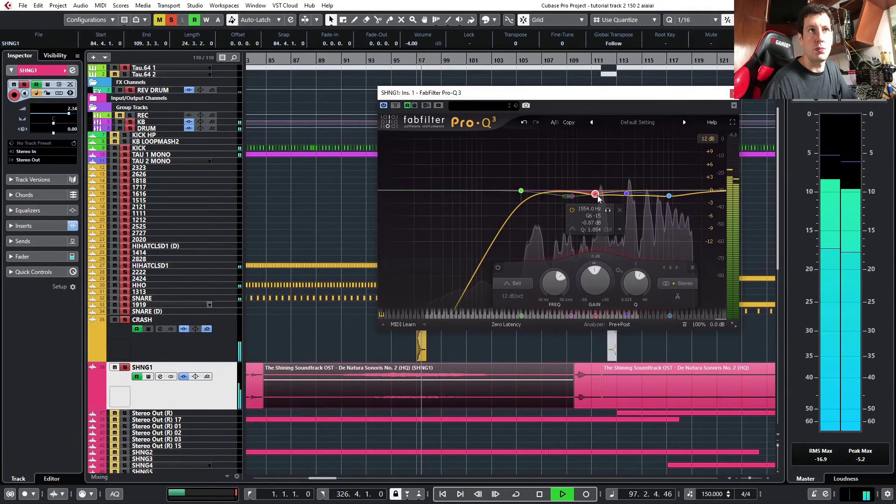
pyautogui.moveTo(627, 282); pyautogui.dragTo(628, 285)
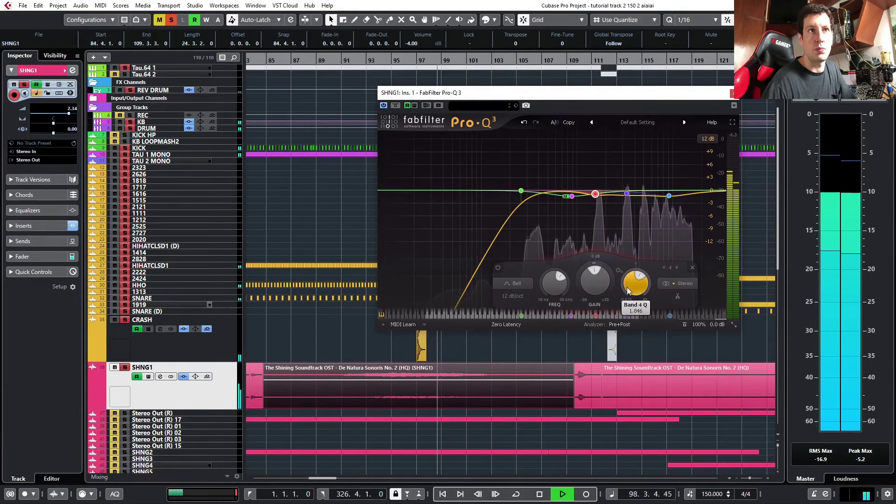
pyautogui.click(364, 68)
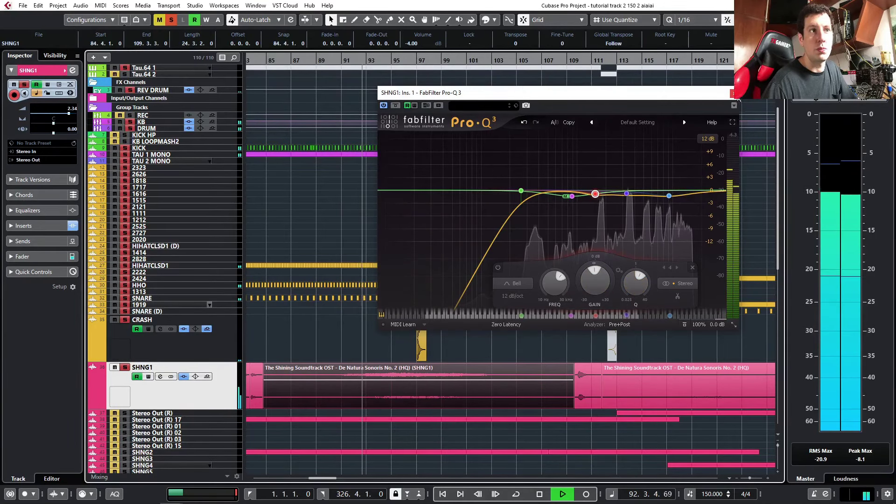
pyautogui.click(735, 107)
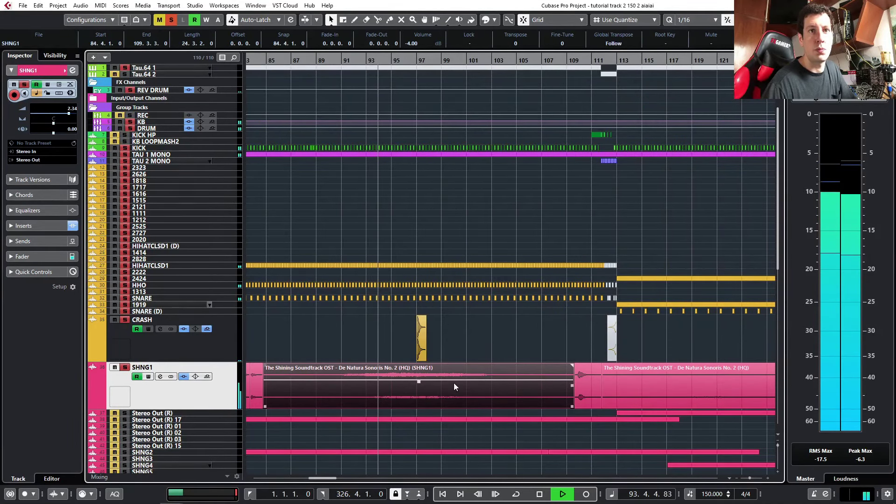
# Lower the volume of the bounced SHNG1 event starting at 84.4.1 to -5 dB while listening around bar 97.
pyautogui.scroll(3, 454, 382)
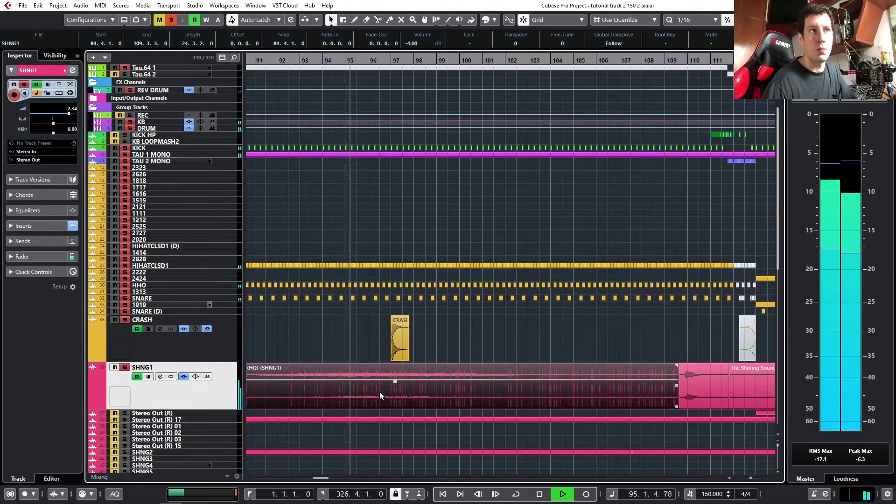
pyautogui.scroll(-1, 423, 44)
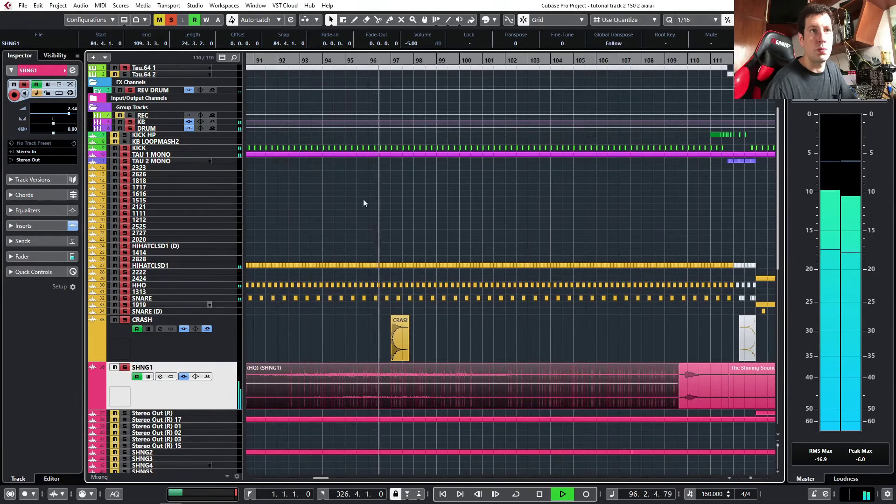
pyautogui.scroll(5, 380, 370)
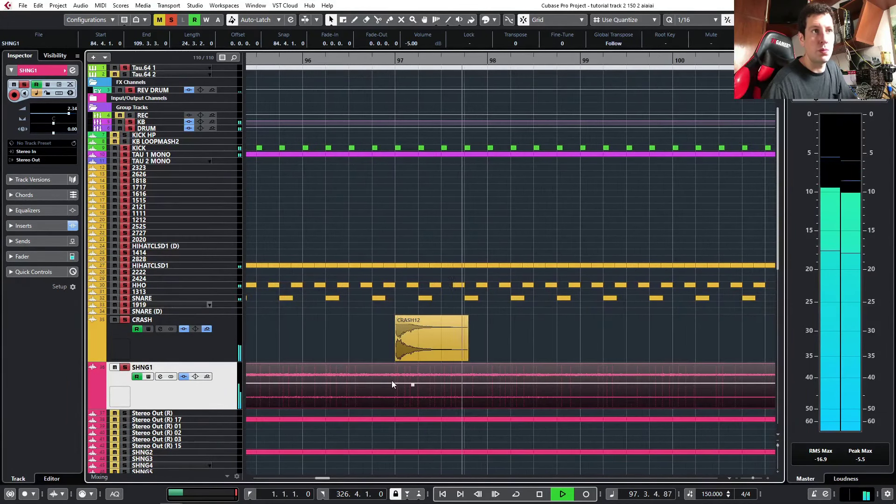
pyautogui.scroll(2, 394, 380)
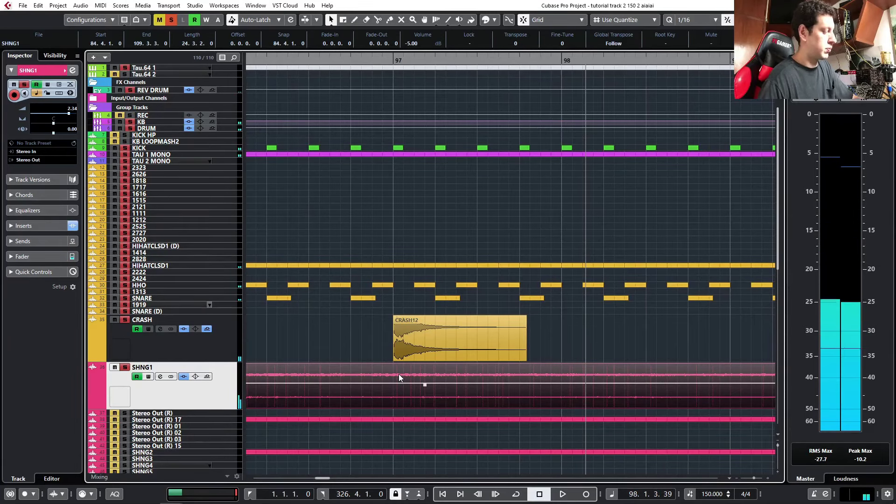
# Draw a volume dip into the SHNG1 event around the crash at bar 97 and play back from shortly before it.
pyautogui.press('8')
pyautogui.moveTo(394, 367)
pyautogui.mouseDown()
pyautogui.moveTo(446, 360)
pyautogui.moveTo(371, 362)
pyautogui.mouseUp()
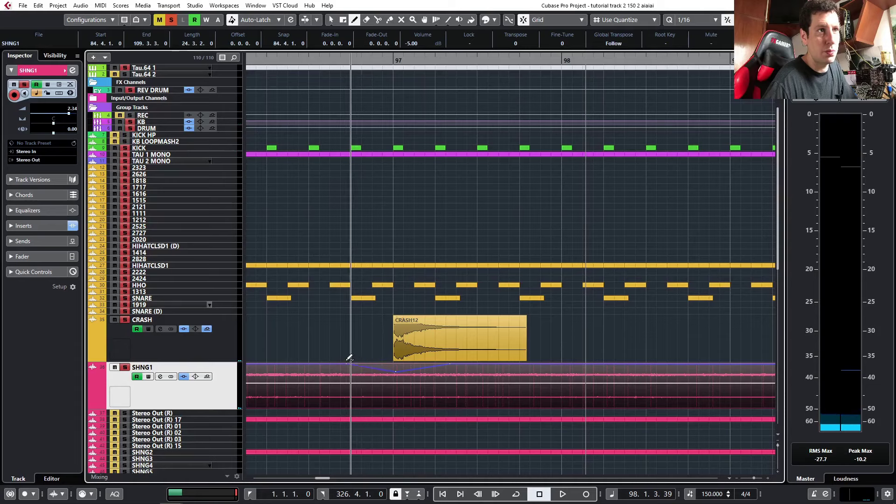
pyautogui.press('space')
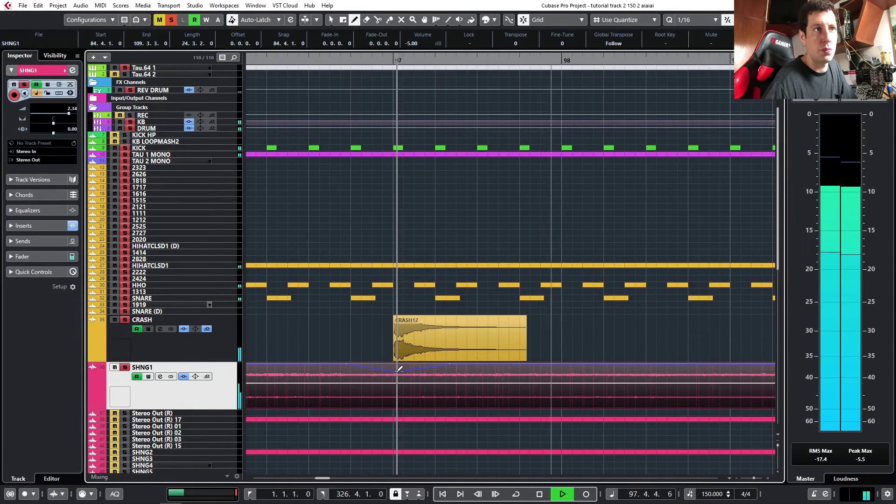
pyautogui.click(319, 58)
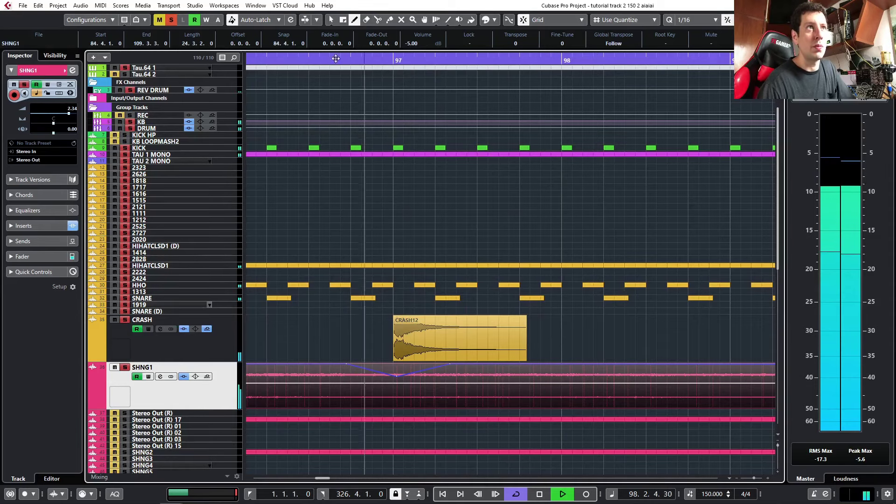
pyautogui.press('space')
pyautogui.scroll(1, 403, 334)
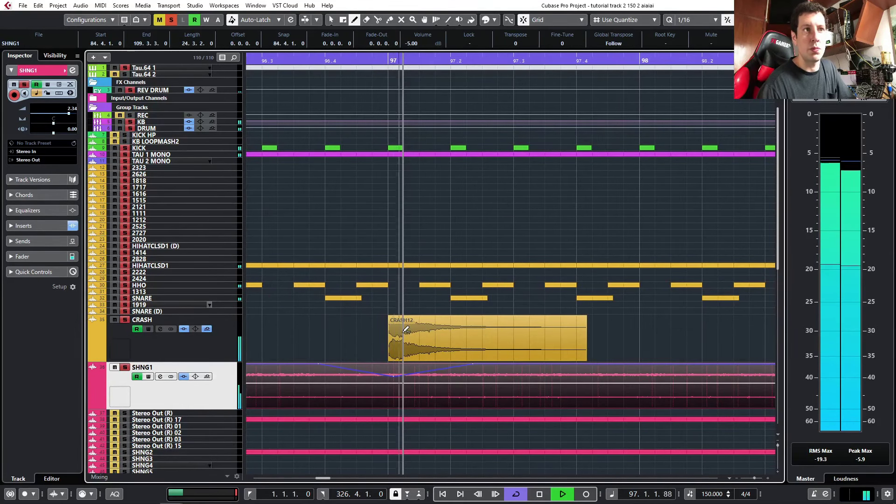
# Stop playback and bounce the SHNG1 event with its volume dip, replacing it with the rendered audio.
pyautogui.press('space')
pyautogui.press('1')
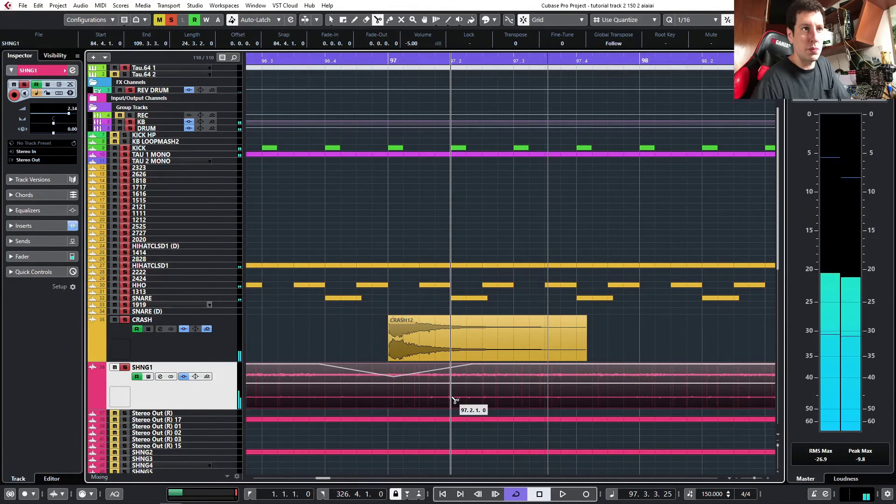
pyautogui.press('b')
pyautogui.click(434, 273)
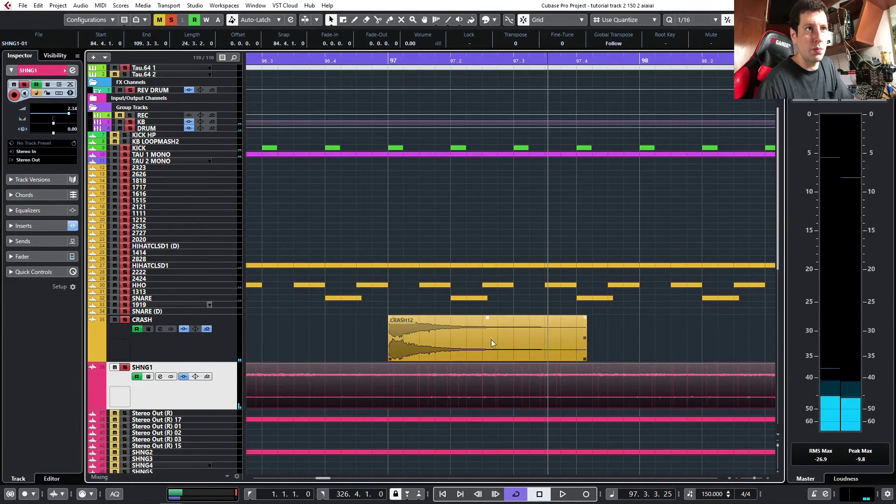
# Split the CRASH12 event at 97.2.3, delete its tail, add a fade-out of 0.0.3.114 and play back from 96.3.3.
pyautogui.press('3')
pyautogui.click(484, 348)
pyautogui.press('1')
pyautogui.click(485, 348)
pyautogui.press('Delete')
pyautogui.moveTo(481, 317); pyautogui.dragTo(434, 319)
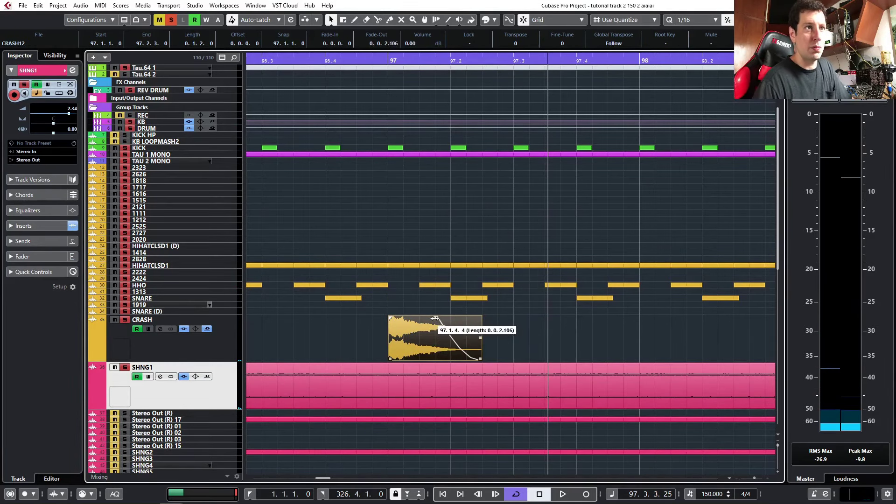
pyautogui.click(330, 63)
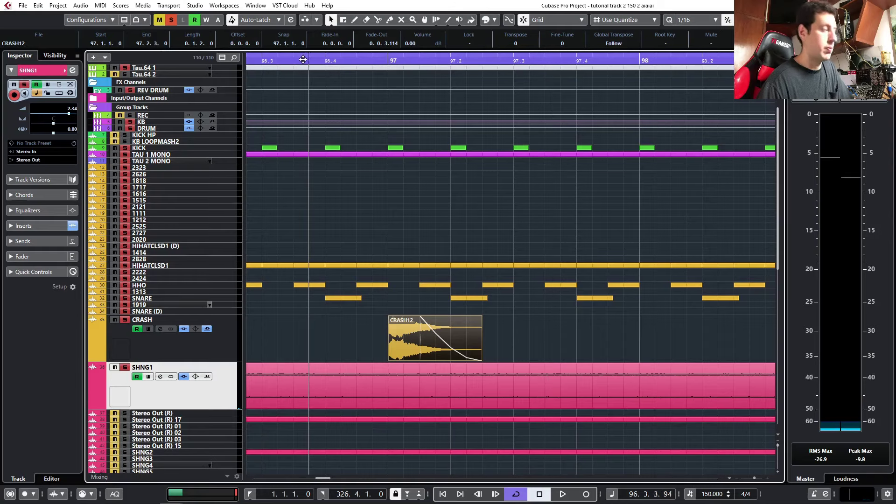
pyautogui.press('space')
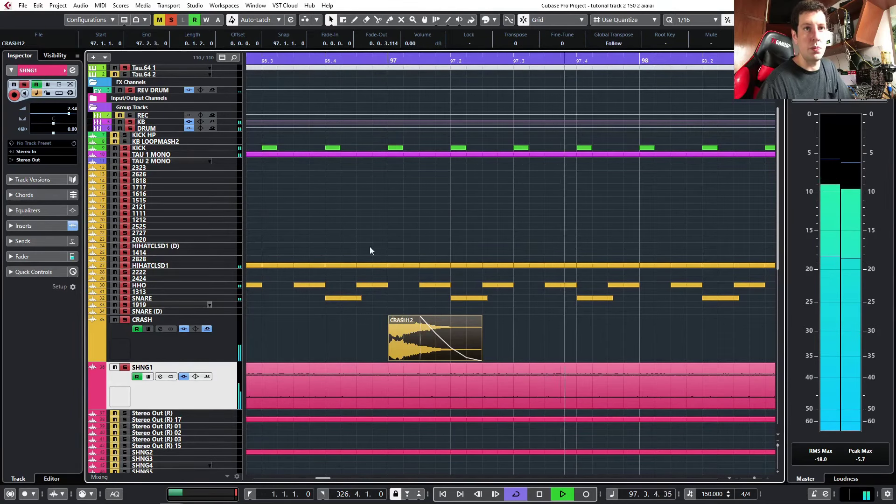
# Lower the volume of the short SHNG1 event starting at 109.3.3 to -6 dB during playback.
pyautogui.scroll(-6, 393, 273)
pyautogui.scroll(-2, 436, 368)
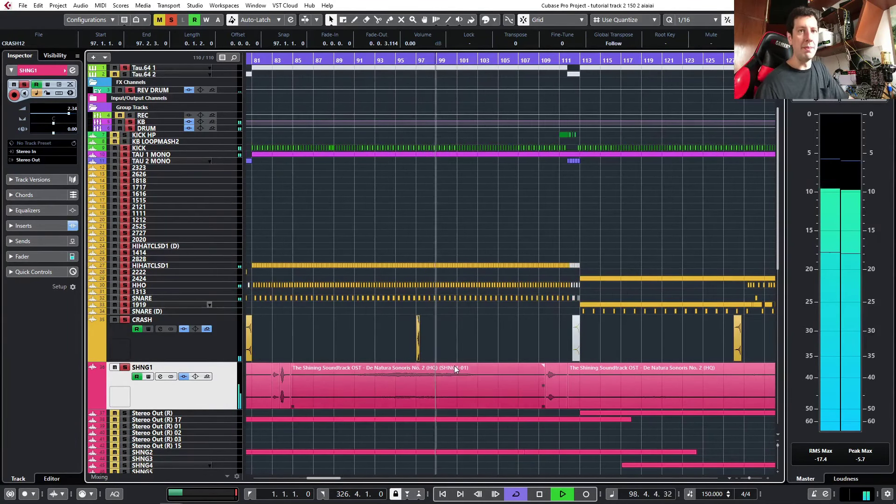
pyautogui.press('g')
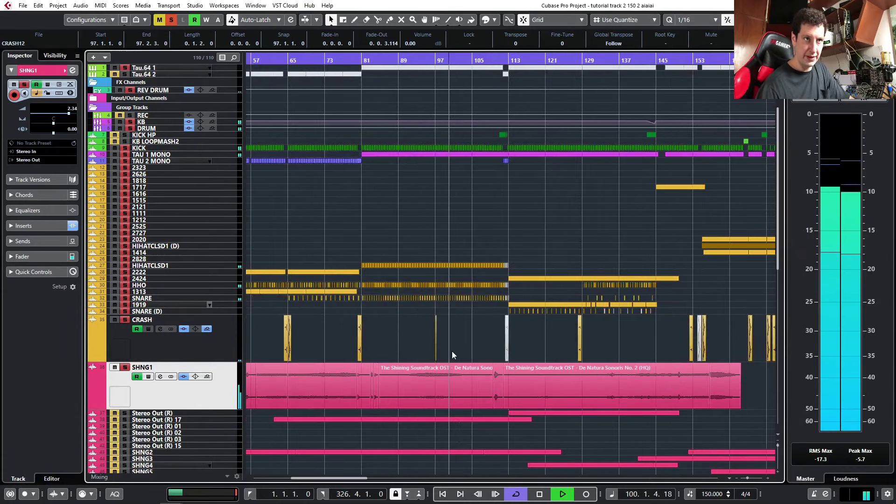
pyautogui.press('g')
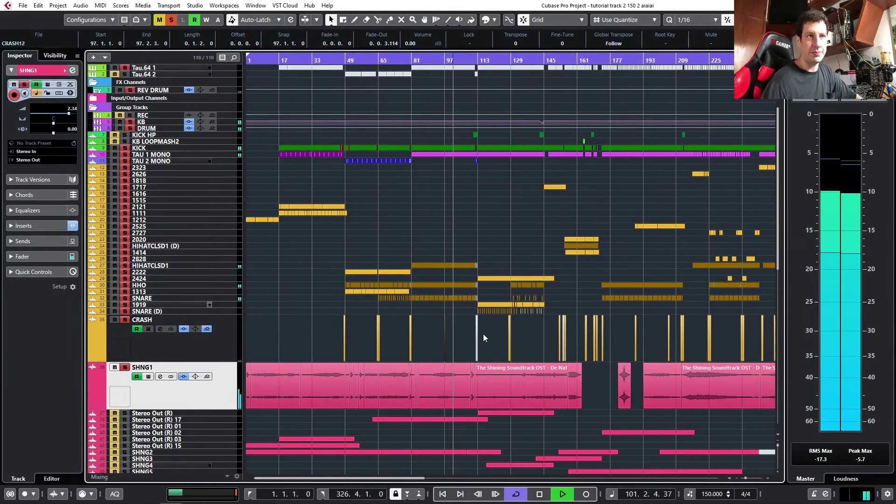
pyautogui.press('g')
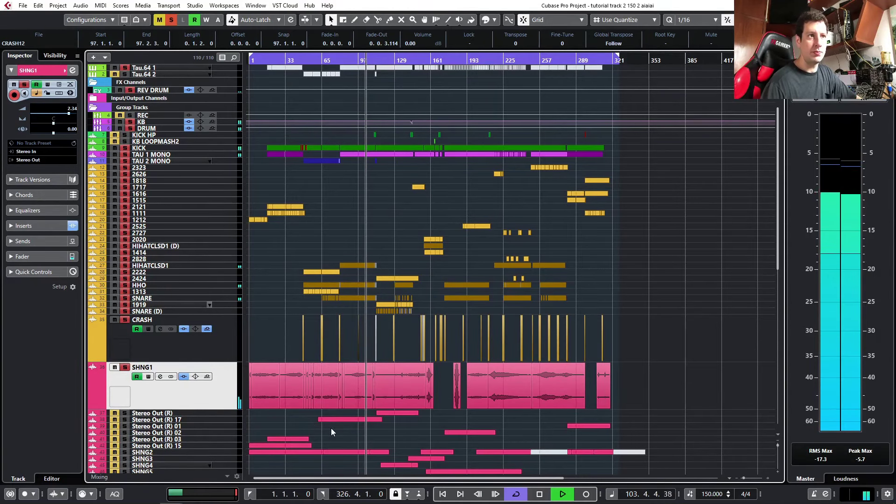
pyautogui.press('h')
pyautogui.press('h')
pyautogui.press('h')
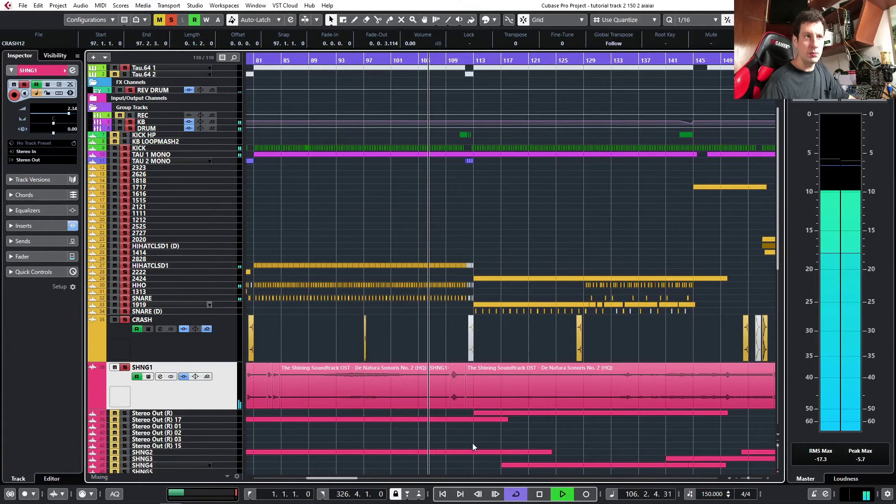
pyautogui.press('h')
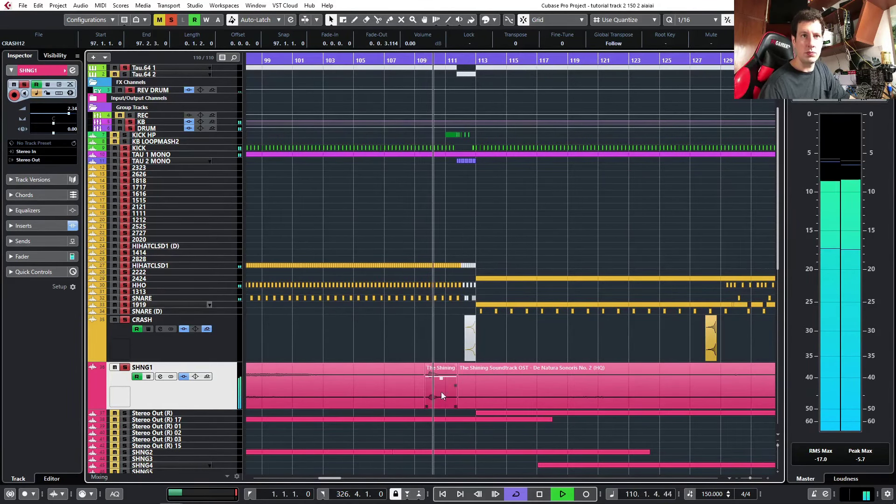
pyautogui.click(441, 388)
pyautogui.scroll(-4, 432, 43)
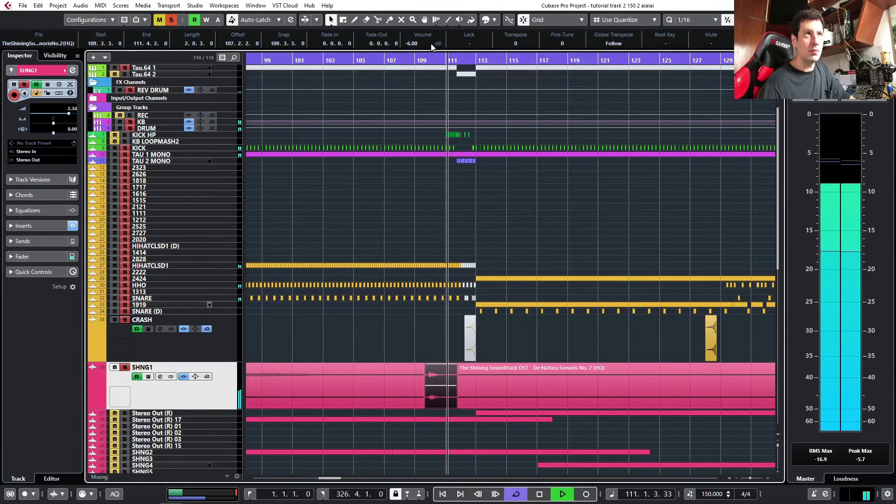
# Lower the short SHNG1 event starting at 109.3.3 to -7 dB and audition the arrangement in jumps up to bar 134.
pyautogui.click(410, 61)
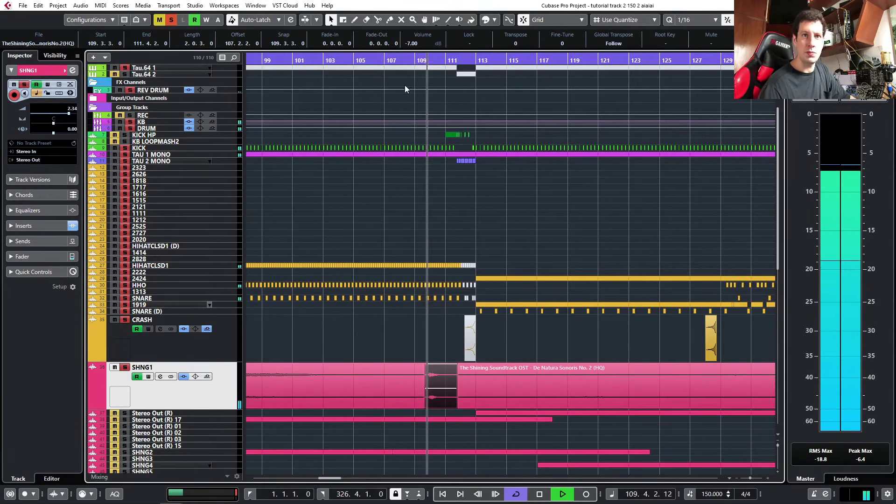
pyautogui.press('g')
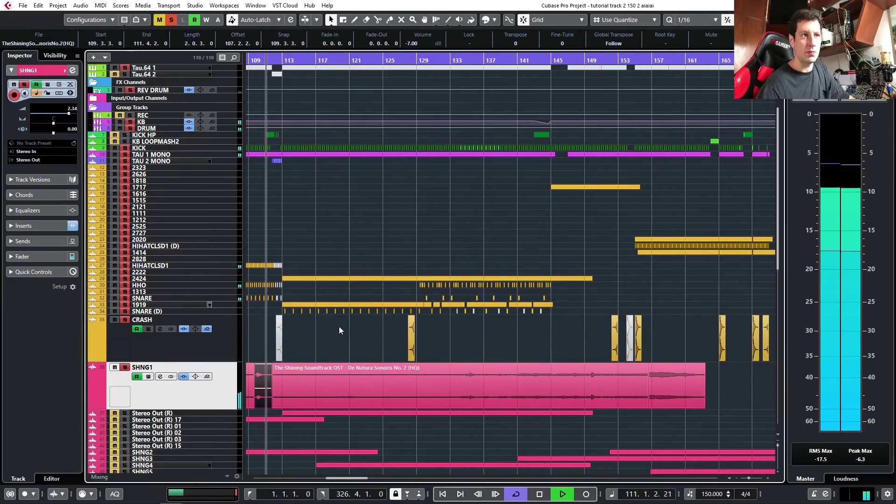
pyautogui.click(320, 62)
pyautogui.click(387, 61)
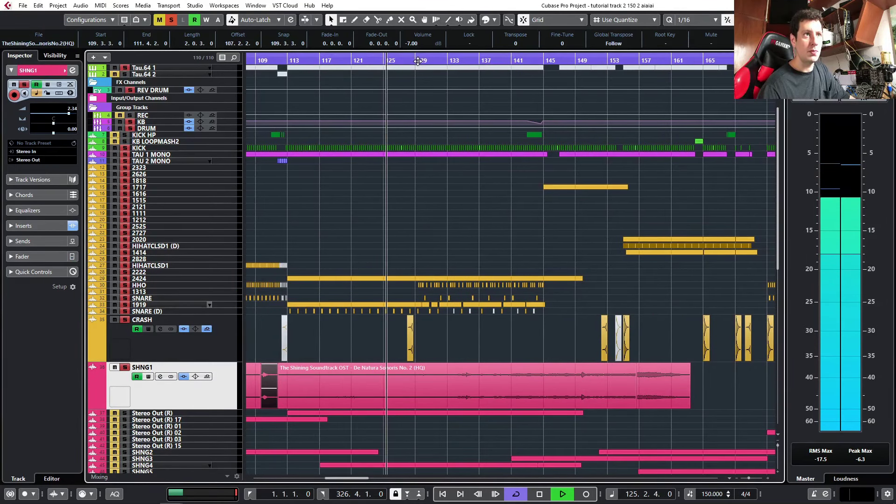
pyautogui.click(427, 61)
pyautogui.click(455, 61)
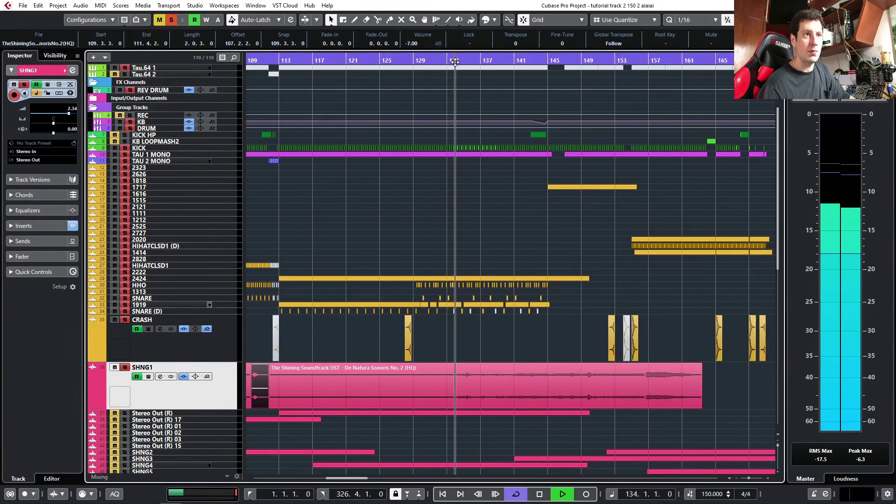
# Split the long SHNG1 event at 133.3.1 and delete the section between 111.4.2 and the split.
pyautogui.press('h')
pyautogui.keyDown('alt'); pyautogui.click(464, 389); pyautogui.keyUp('alt')
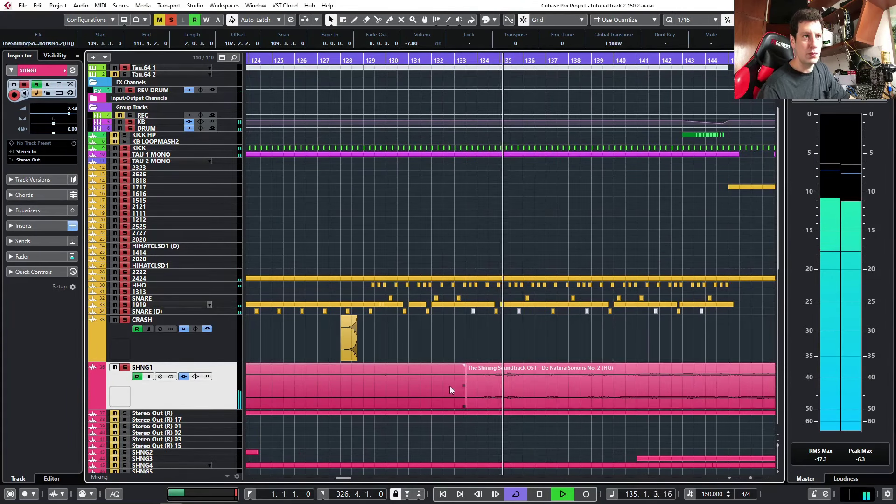
pyautogui.press('g')
pyautogui.press('Delete')
# Add a fade-in of 0.1.0.105 to the SHNG1 event starting at 133.3.1 and bounce it, replacing the event.
pyautogui.scroll(-1, 474, 367)
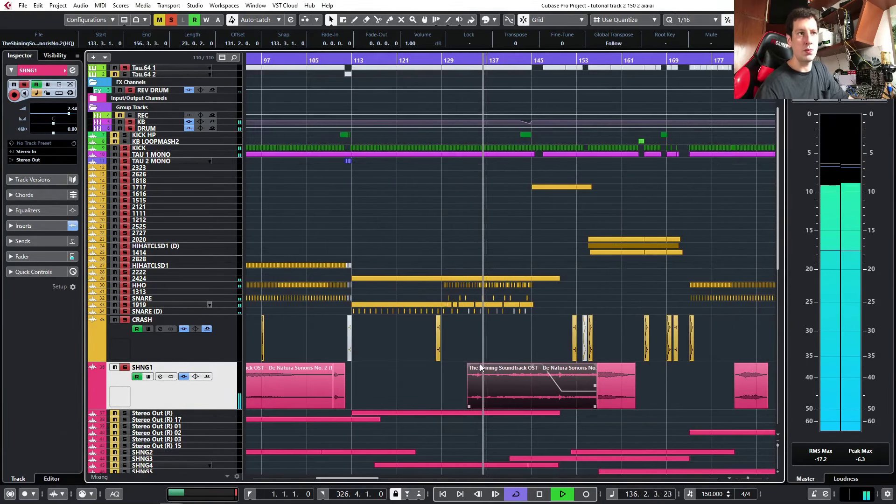
pyautogui.scroll(2, 474, 367)
pyautogui.moveTo(451, 365); pyautogui.dragTo(455, 367)
pyautogui.press('g')
pyautogui.press('g')
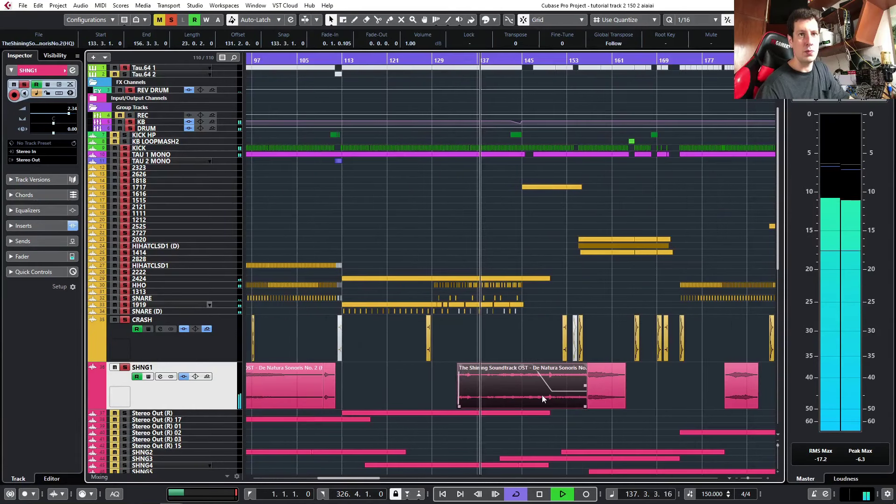
pyautogui.press('b')
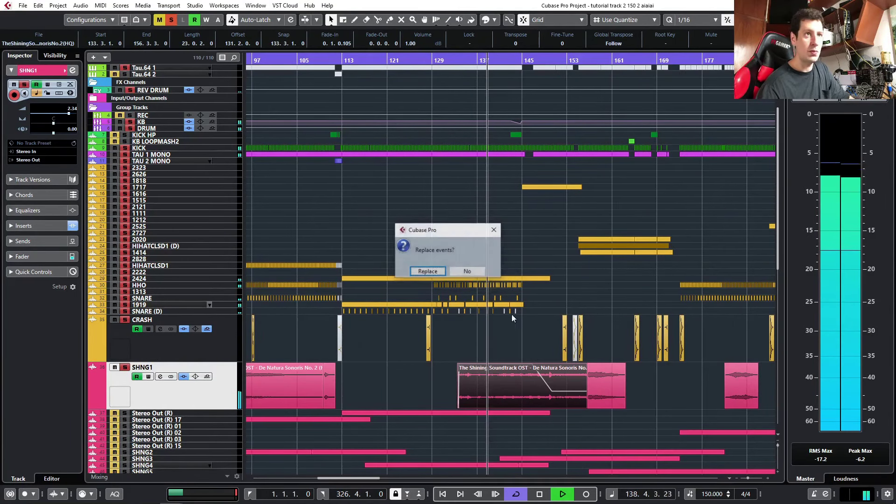
pyautogui.click(431, 270)
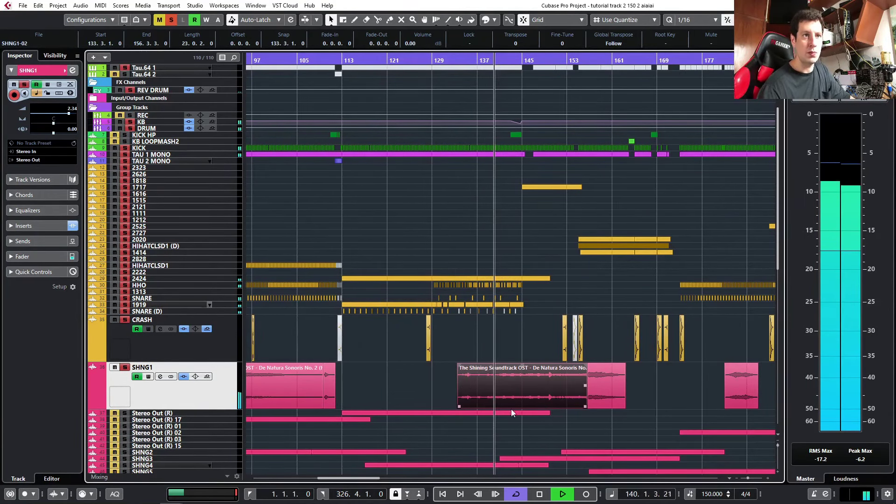
# Stop playback and replay the bounced SHNG1 event from shortly before bar 138 to check it against the drums.
pyautogui.press('space')
pyautogui.press('h')
pyautogui.press('h')
pyautogui.press('h')
pyautogui.hscroll(4, 492, 391)
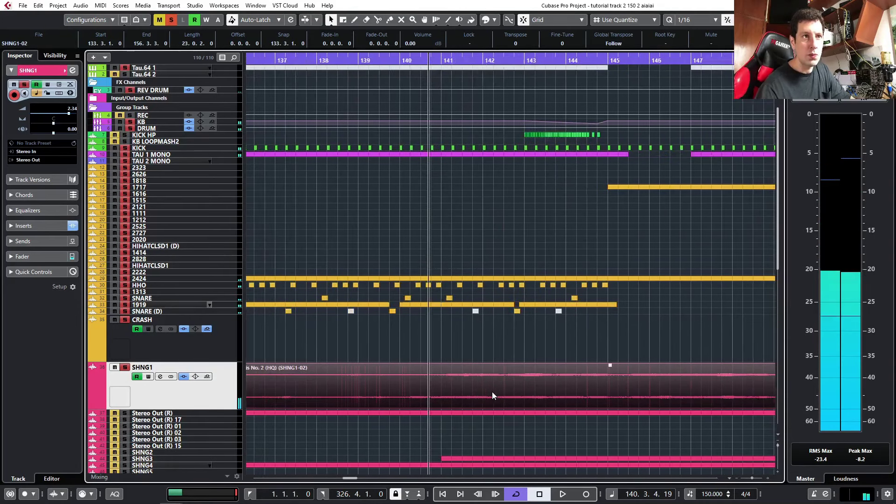
pyautogui.click(257, 57)
pyautogui.press('space')
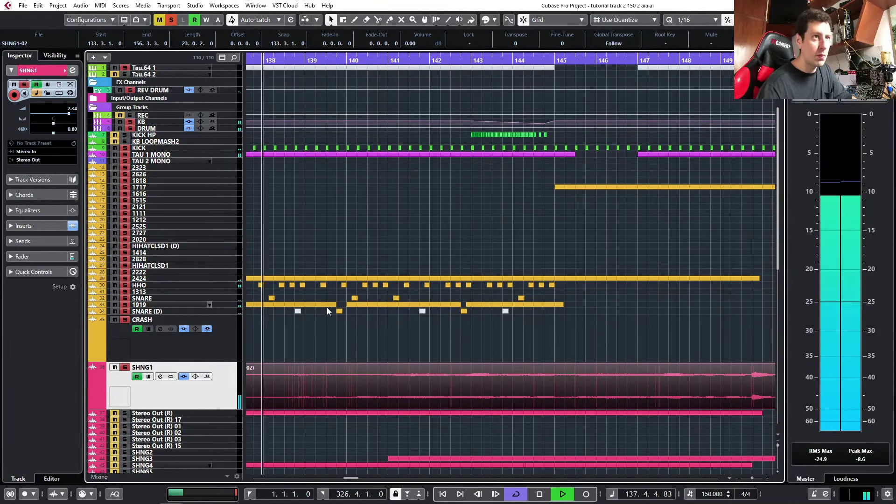
pyautogui.press('h')
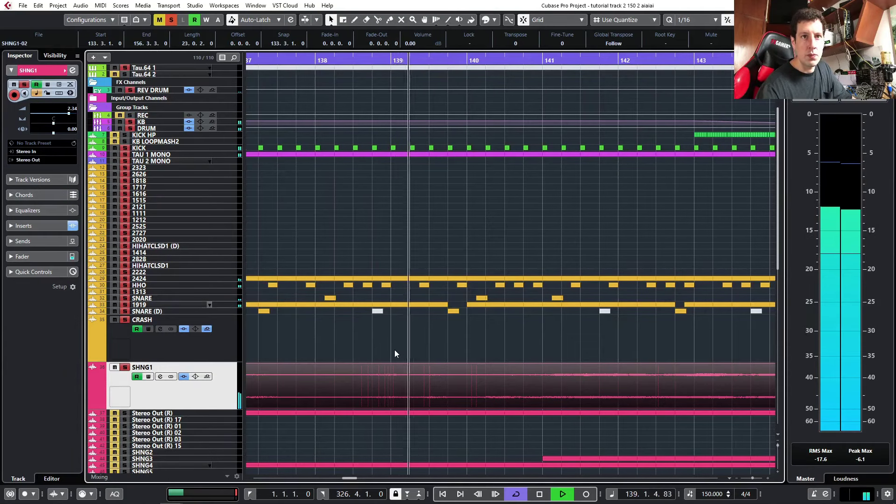
pyautogui.hscroll(1, 393, 349)
pyautogui.press('h')
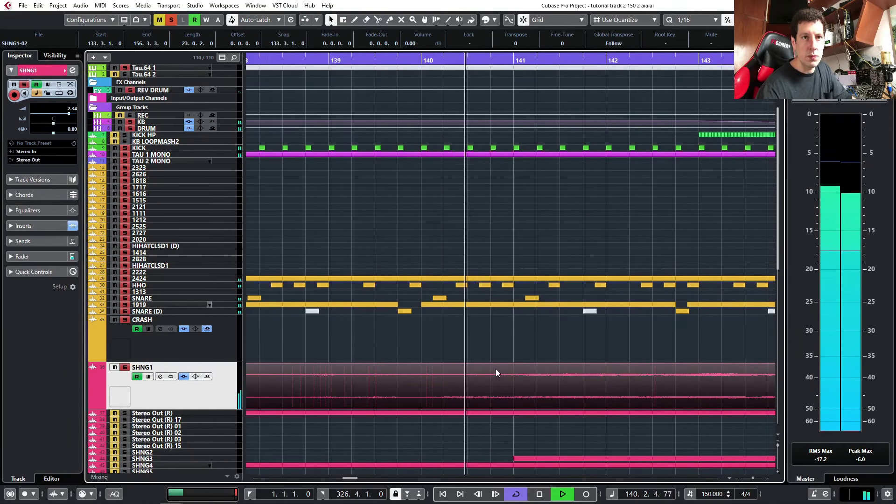
pyautogui.scroll(-4, 553, 388)
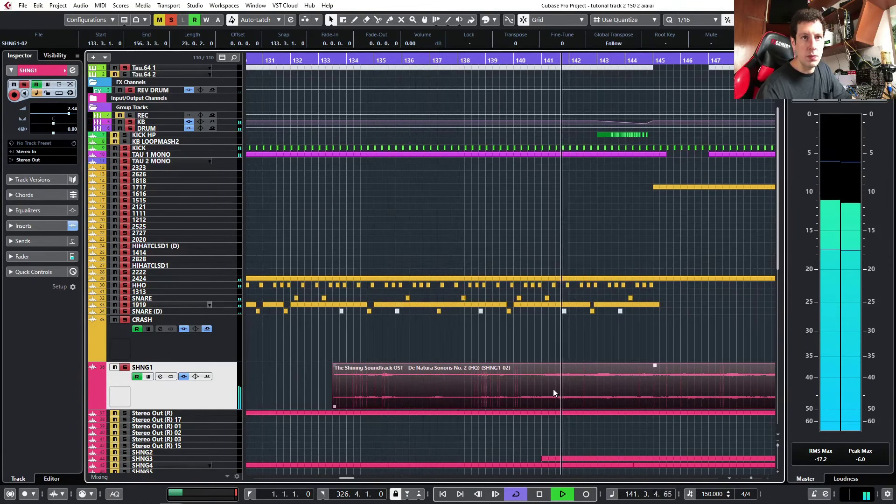
# Play the bounced SHNG1 event from near its start, stop shortly after bar 140 and replay that passage.
pyautogui.click(332, 59)
pyautogui.press('h')
pyautogui.press('h')
pyautogui.press('h')
pyautogui.press('h')
pyautogui.press('h')
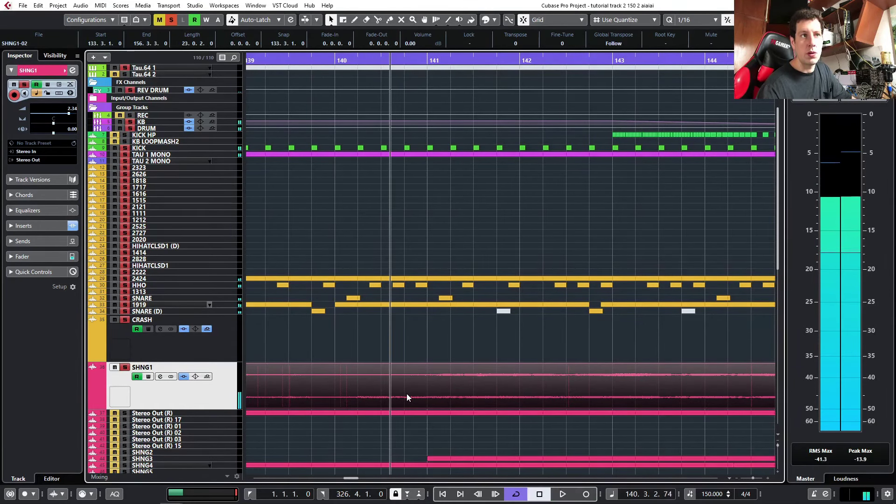
pyautogui.press('space')
pyautogui.scroll(2, 345, 379)
pyautogui.click(254, 59)
pyautogui.press('space')
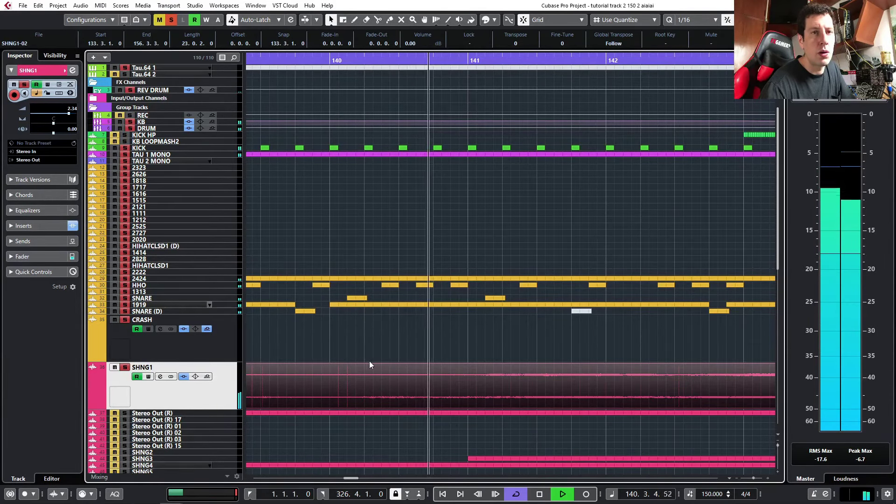
# Replay from shortly before bar 136 and examine which tracks sound together with SHNG1 around bars 137 to 142.
pyautogui.scroll(-3, 371, 360)
pyautogui.scroll(-3, 407, 316)
pyautogui.hscroll(-3, 418, 169)
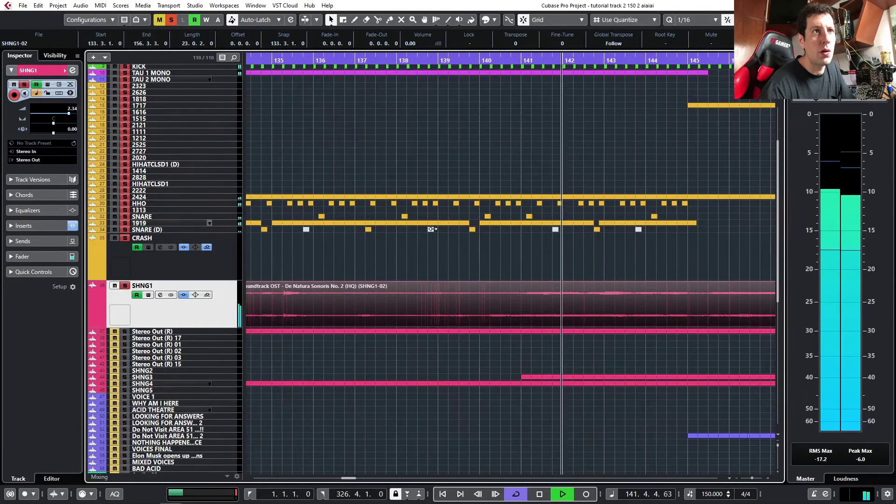
pyautogui.click(312, 59)
pyautogui.scroll(-5, 378, 303)
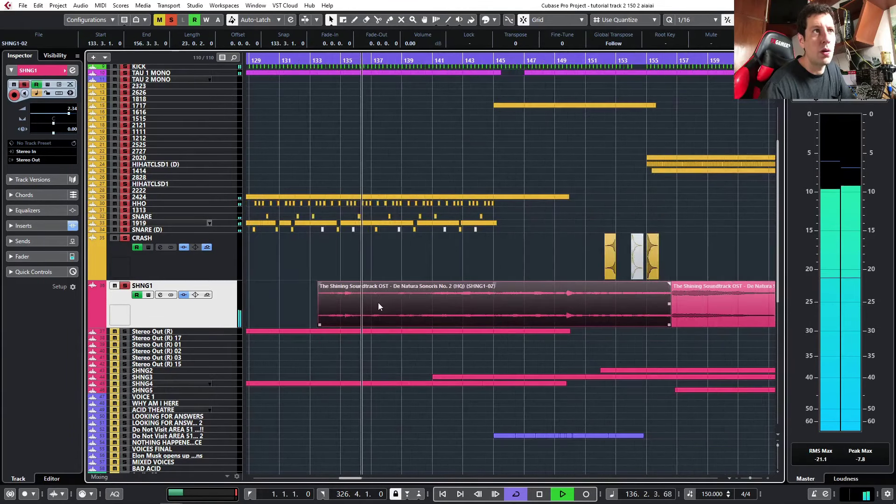
pyautogui.scroll(5, 383, 304)
pyautogui.scroll(3, 389, 304)
pyautogui.keyDown('ctrl'); pyautogui.scroll(3, 389, 304); pyautogui.keyUp('ctrl')
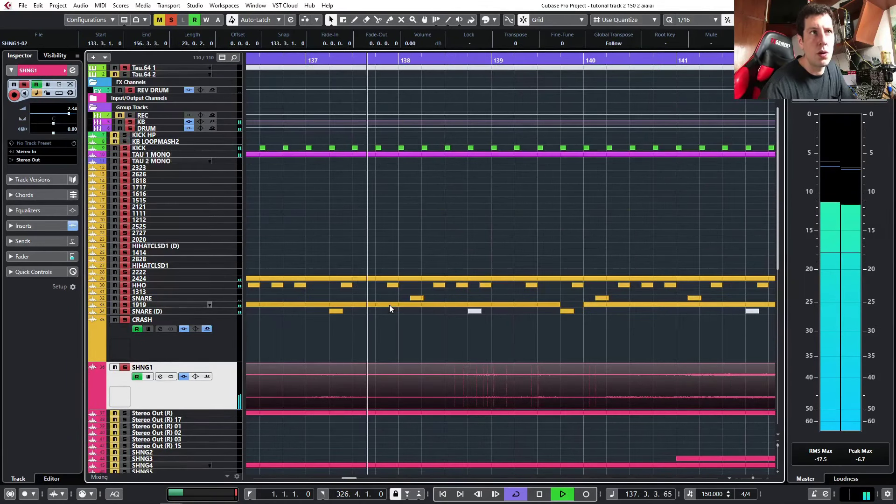
pyautogui.hscroll(1, 443, 359)
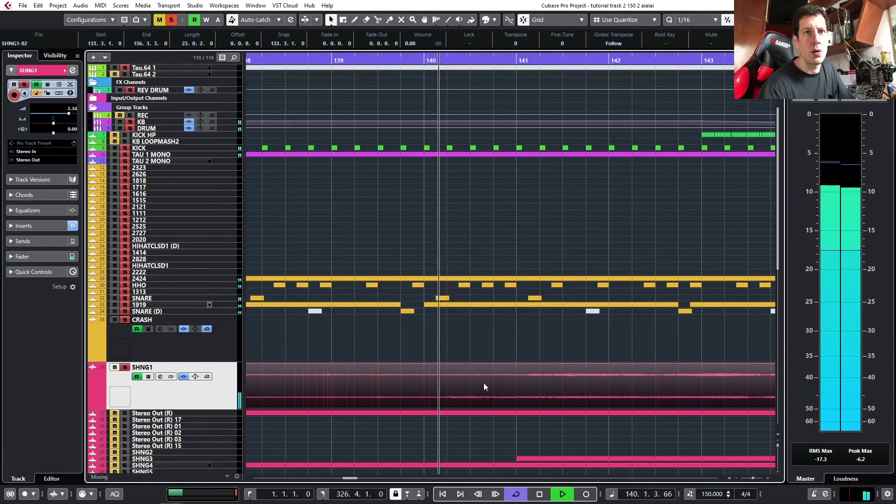
pyautogui.keyDown('ctrl'); pyautogui.scroll(-2, 484, 394); pyautogui.keyUp('ctrl')
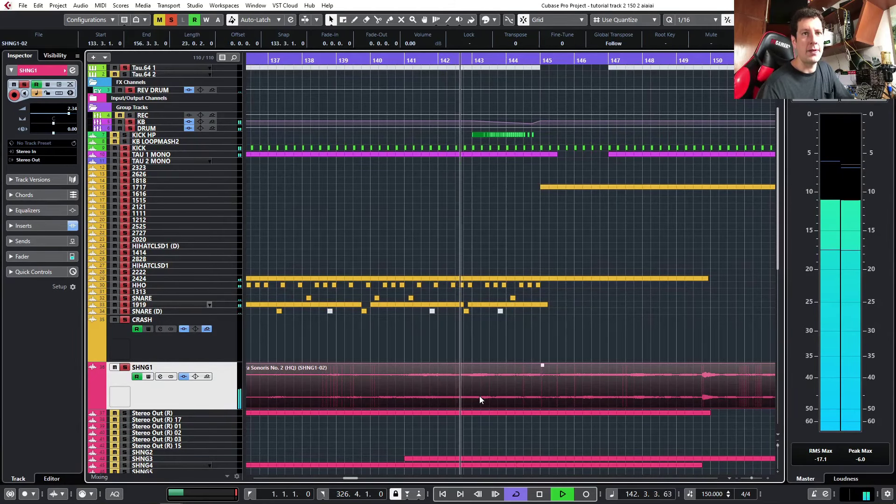
# Inspect the FabFilter Pro-Q 3 bands on the SHNG1 channel during playback from bar 137, then stop and close both windows.
pyautogui.click(160, 376)
pyautogui.click(338, 115)
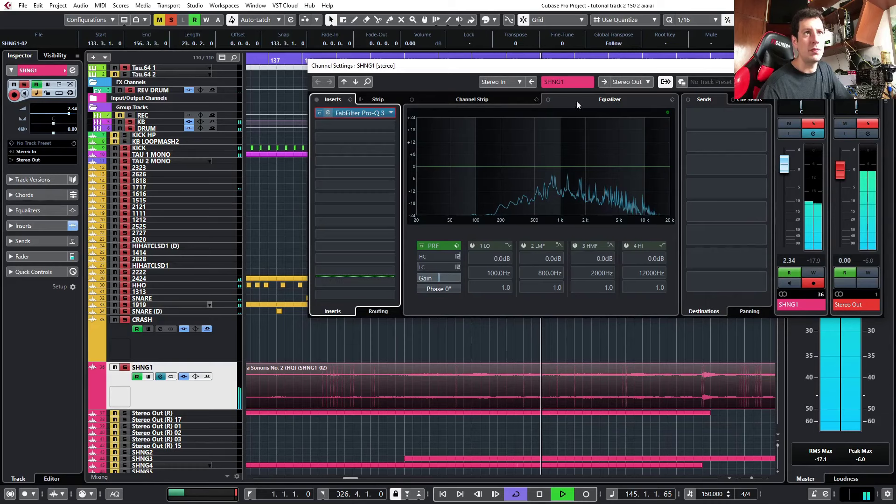
pyautogui.click(281, 60)
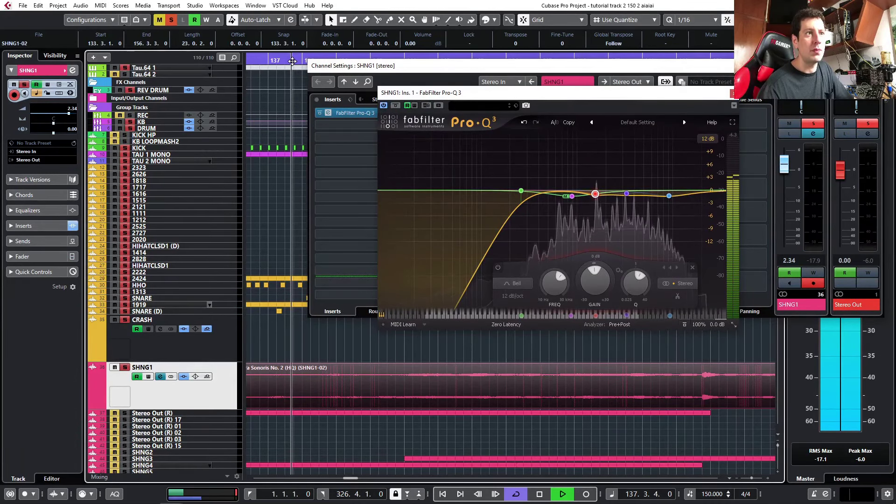
pyautogui.moveTo(595, 194)
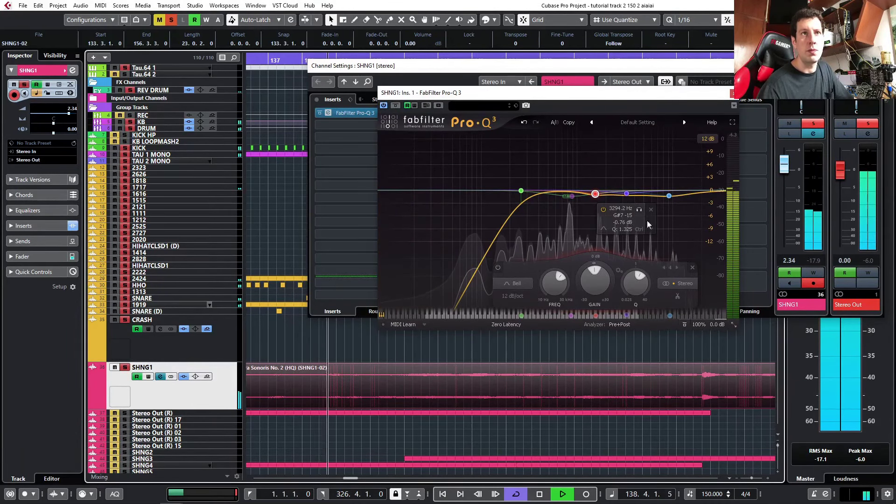
pyautogui.click(679, 196)
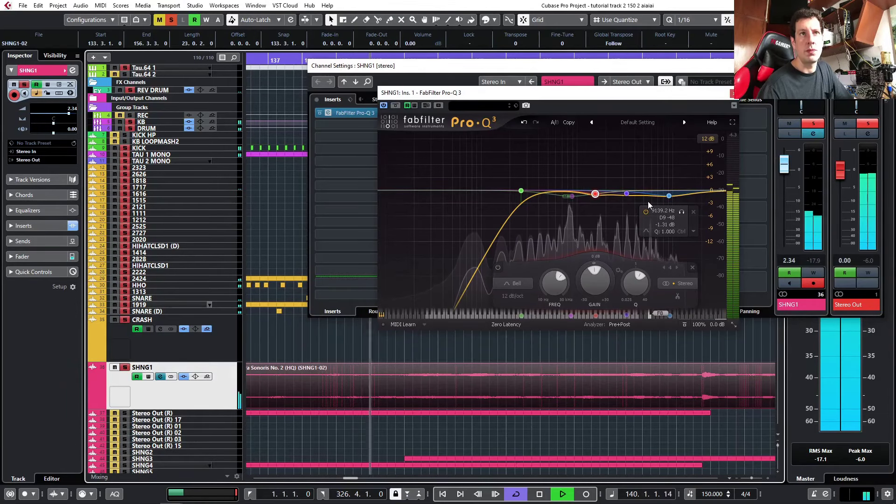
pyautogui.press('space')
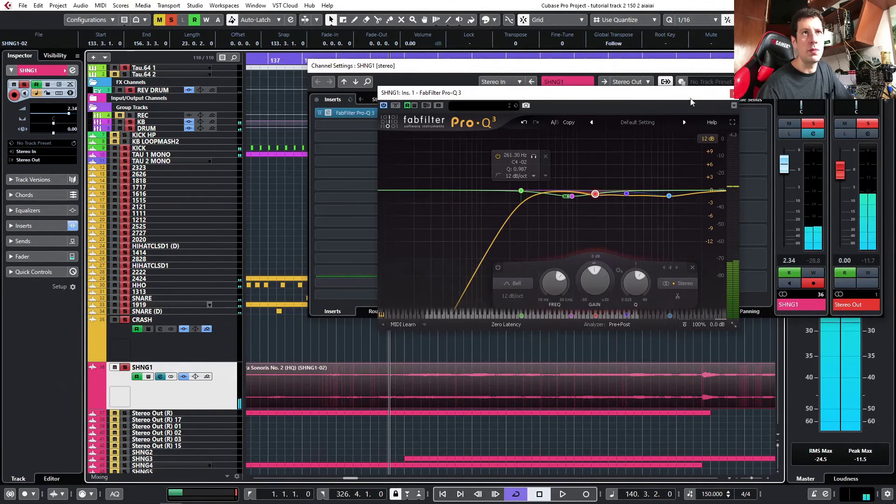
pyautogui.click(731, 92)
pyautogui.click(873, 66)
# Listen closely to the passage around bar 140, starting playback between bars 139 and 140.
pyautogui.press('h')
pyautogui.press('h')
pyautogui.press('h')
pyautogui.press('h')
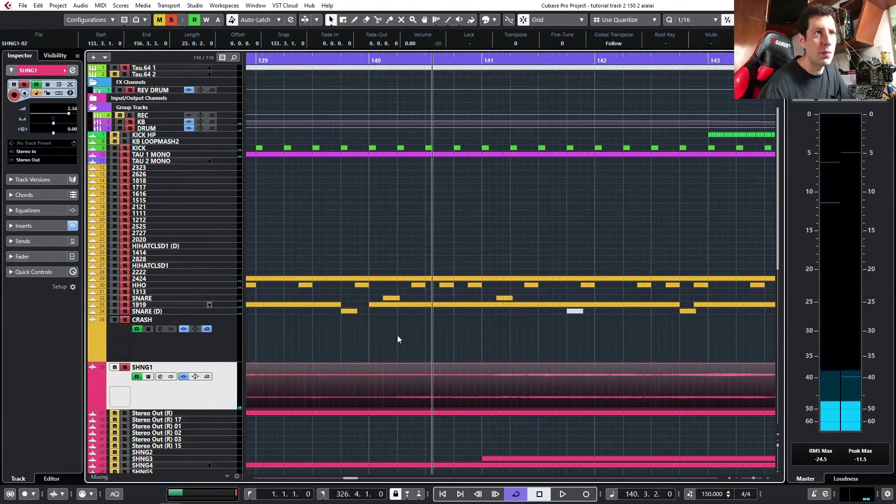
pyautogui.click(297, 60)
pyautogui.press('space')
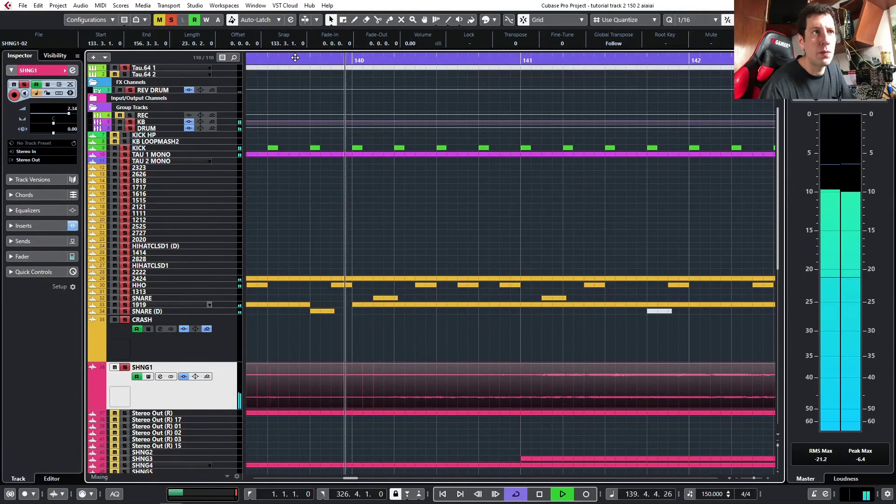
# Stop playback, enlarge the SNARE and 1919 tracks to show their waveforms and play from just before 139.4.
pyautogui.press('space')
pyautogui.moveTo(229, 308); pyautogui.dragTo(226, 351)
pyautogui.scroll(-3, 311, 332)
pyautogui.scroll(2, 327, 271)
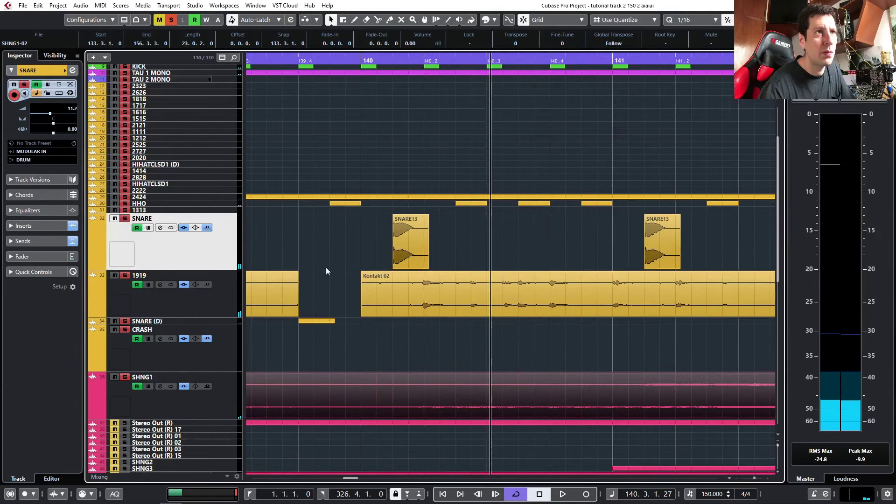
pyautogui.click(285, 63)
pyautogui.press('space')
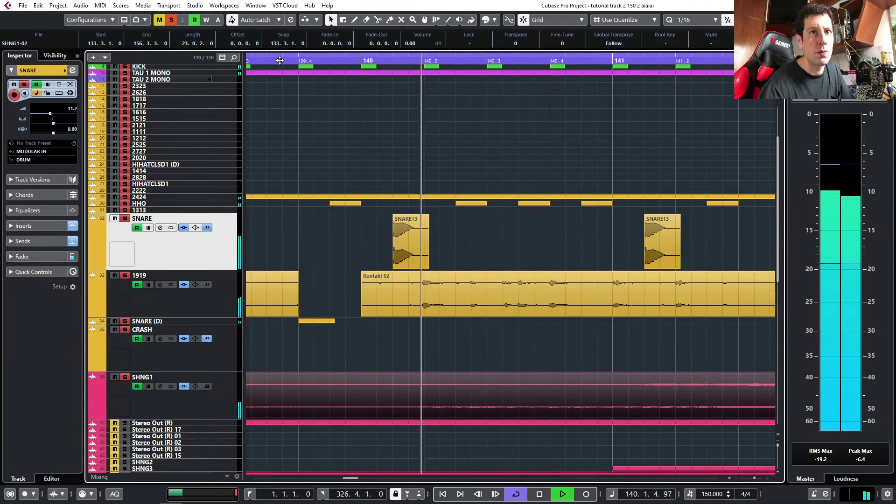
# Replay bars 139 to 142 repeatedly, comparing the SNARE and 1919 hits with the SHNG1 audio.
pyautogui.moveTo(261, 61); pyautogui.dragTo(217, 67)
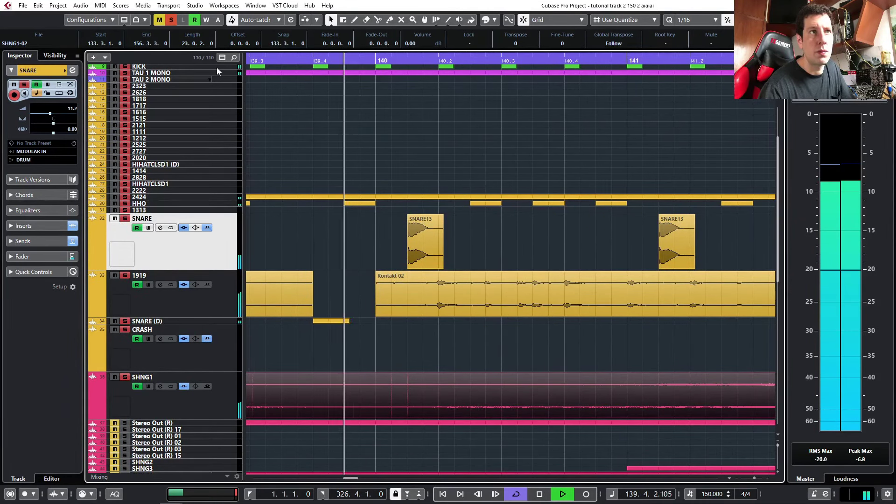
pyautogui.scroll(-5, 326, 248)
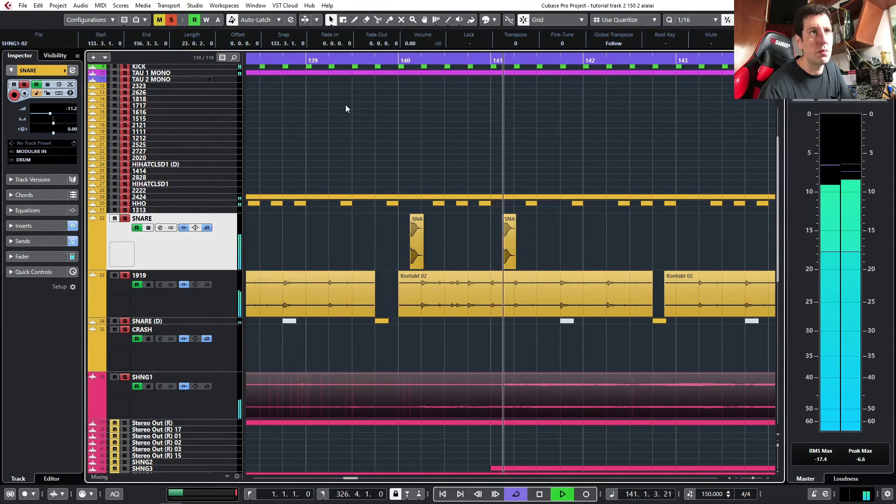
pyautogui.press('space')
pyautogui.press('space')
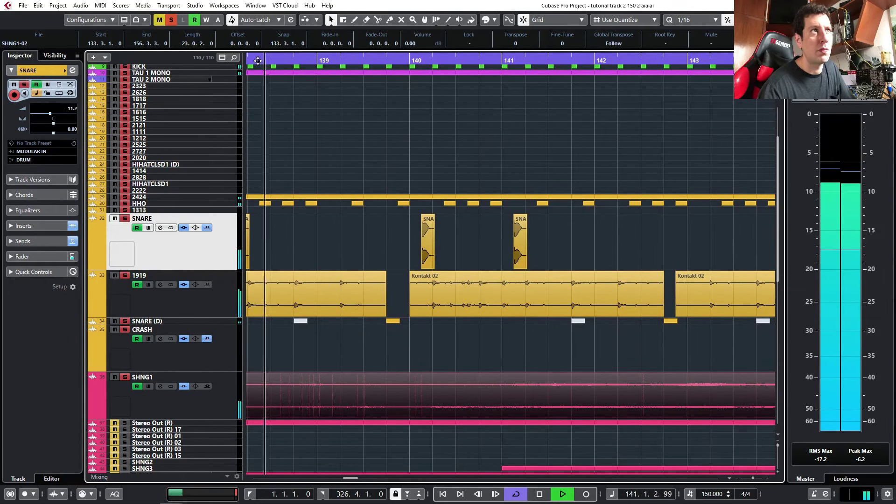
pyautogui.press('space')
pyautogui.press('space')
pyautogui.scroll(3, 508, 361)
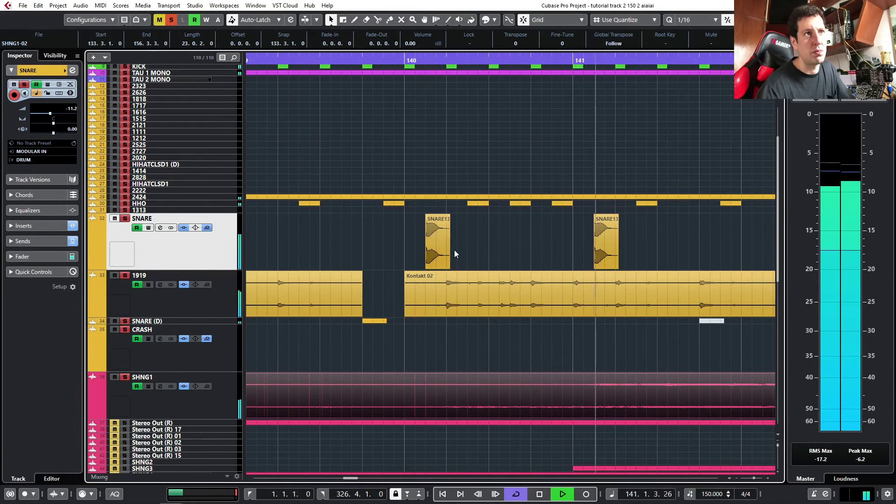
pyautogui.scroll(-6, 467, 254)
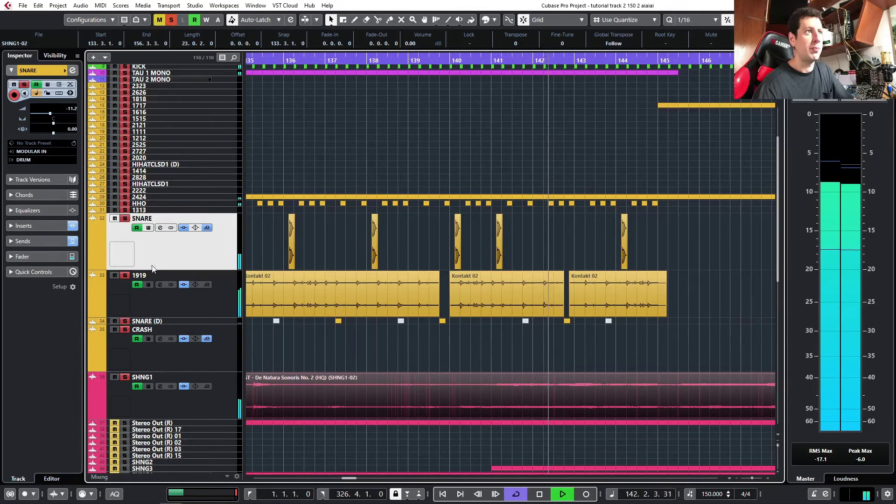
# Lower the 3368.9 Hz band of SHNG1's FabFilter Pro-Q 3 to -2.40 dB, adjust its Q, and close the plug-in and channel windows.
pyautogui.click(160, 386)
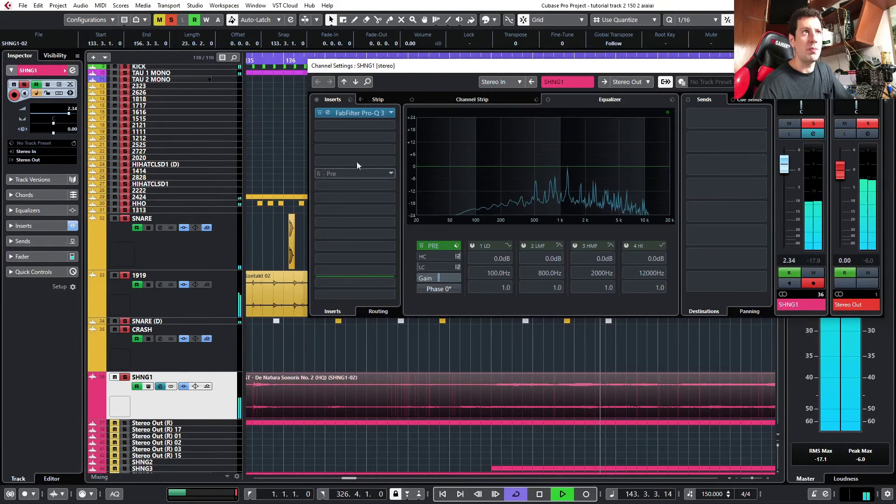
pyautogui.click(345, 114)
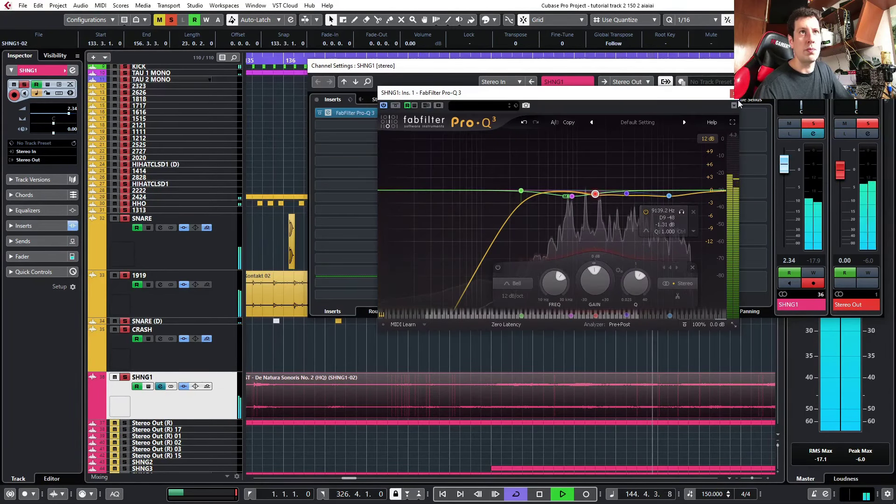
pyautogui.click(572, 197)
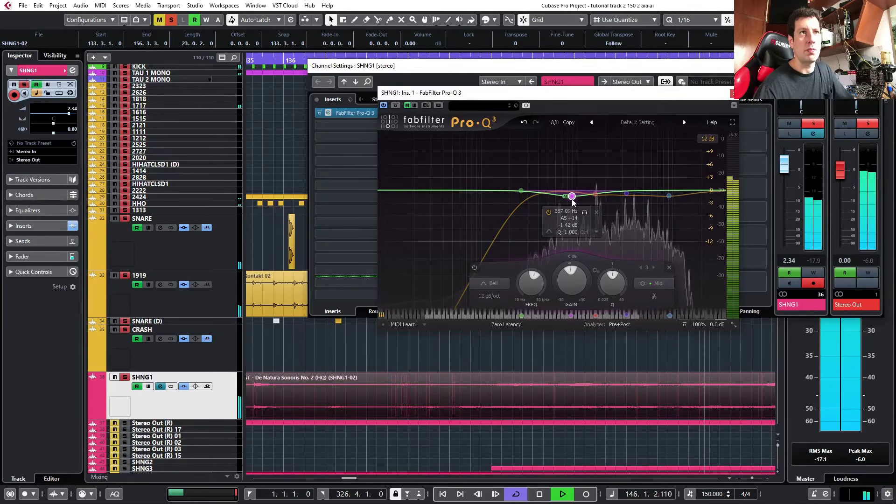
pyautogui.click(596, 195)
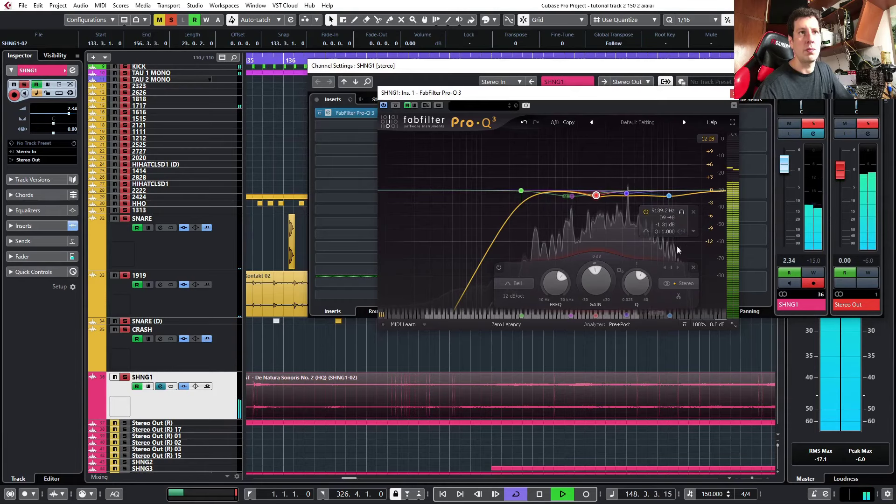
pyautogui.moveTo(626, 192); pyautogui.dragTo(627, 200)
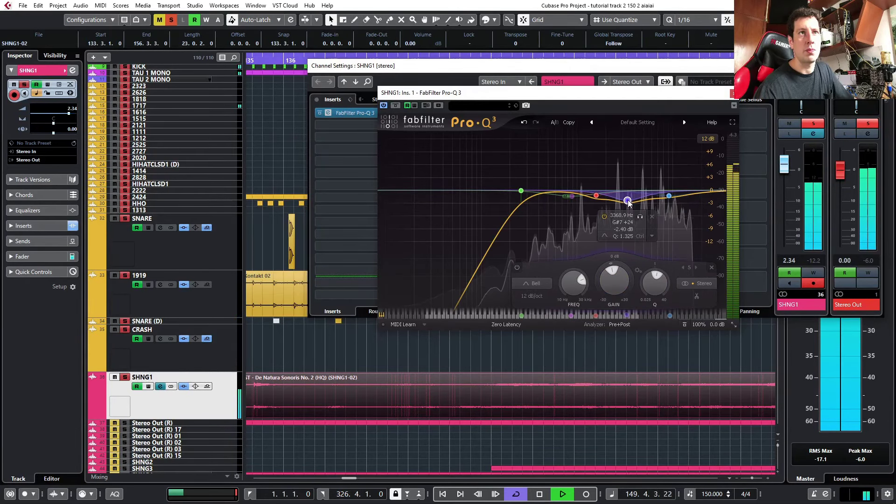
pyautogui.moveTo(654, 289); pyautogui.dragTo(657, 275)
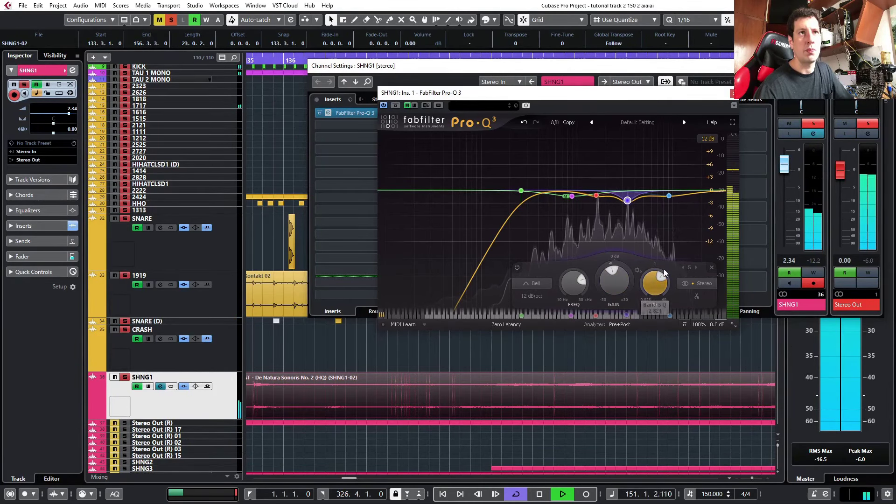
pyautogui.click(733, 92)
pyautogui.click(873, 66)
# Split the SHNG1 event at 149.4.1 and 150.2.3 to isolate the louder hit before bar 150.
pyautogui.hscroll(2, 684, 253)
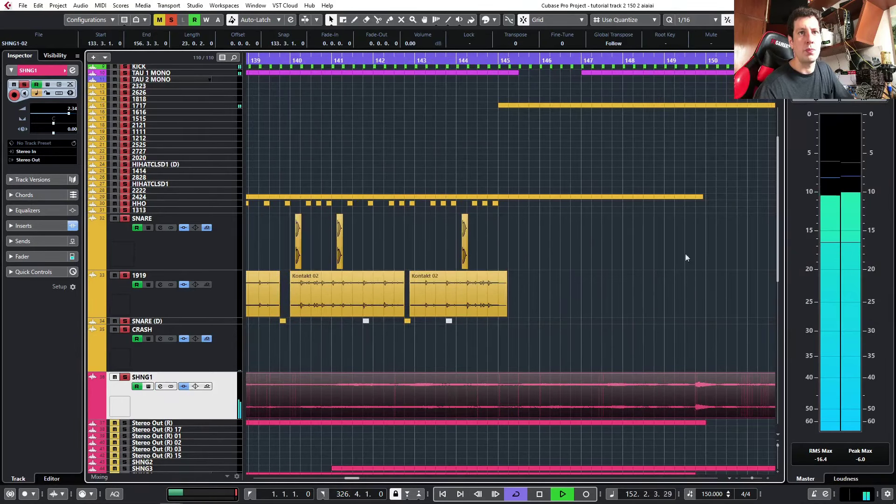
pyautogui.scroll(-3, 669, 268)
pyautogui.hscroll(2, 625, 304)
pyautogui.scroll(3, 518, 392)
pyautogui.scroll(3, 511, 402)
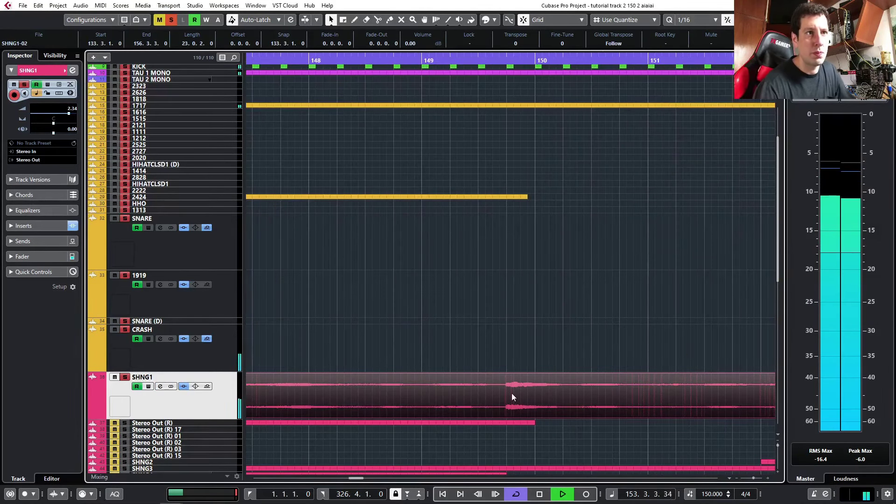
pyautogui.keyDown('alt'); pyautogui.click(507, 401); pyautogui.keyUp('alt')
pyautogui.keyDown('alt'); pyautogui.click(578, 411); pyautogui.keyUp('alt')
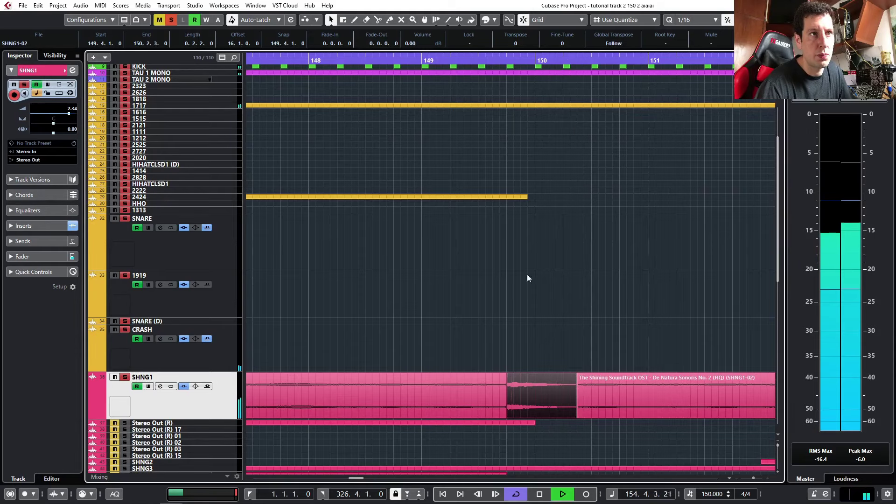
# Lower the isolated SHNG1 segment's volume to -6 dB while auditioning it repeatedly from bar 149.
pyautogui.click(455, 60)
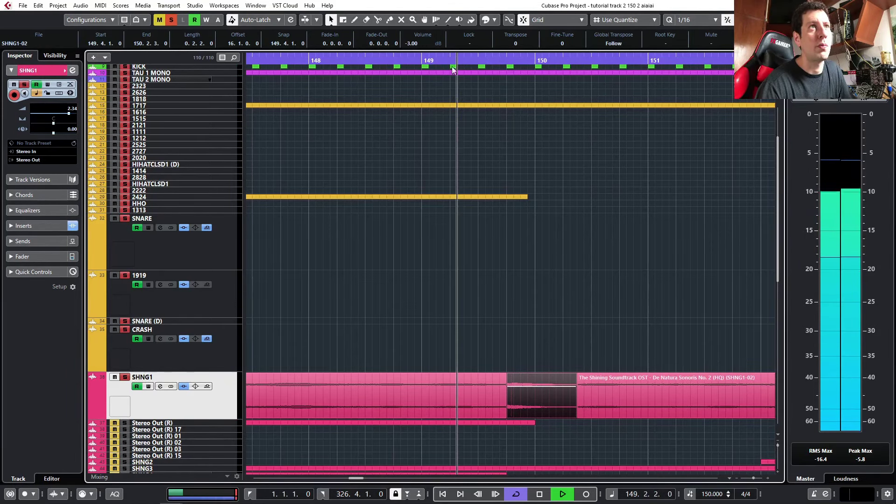
pyautogui.scroll(2, 515, 306)
pyautogui.scroll(-5, 521, 315)
pyautogui.press('space')
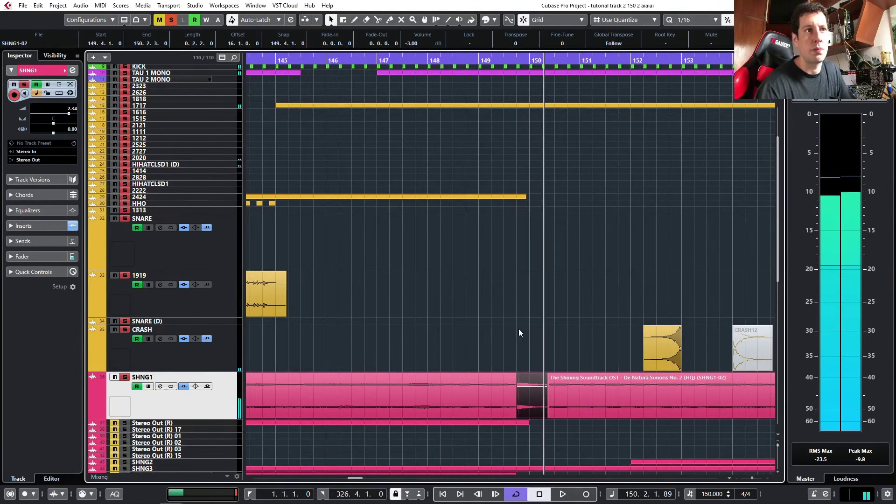
pyautogui.scroll(-3, 412, 44)
pyautogui.click(500, 62)
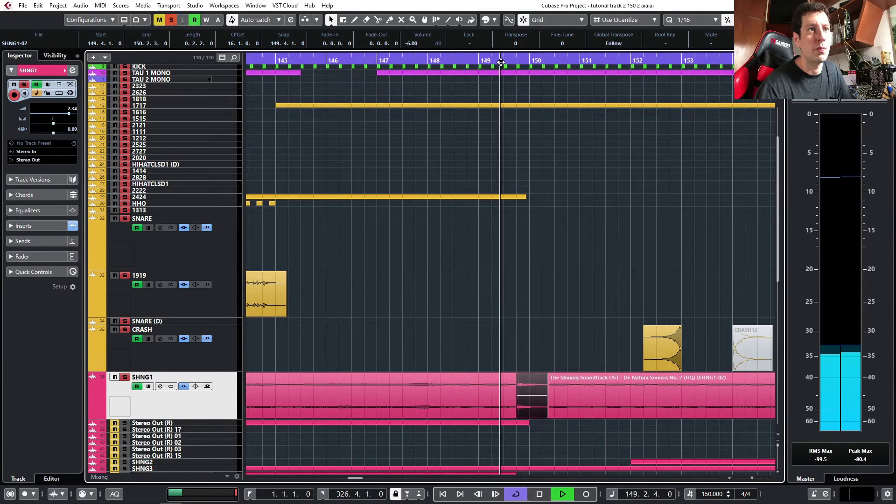
pyautogui.press('space')
pyautogui.press('g')
pyautogui.press('g')
pyautogui.press('space')
pyautogui.press('g')
pyautogui.press('g')
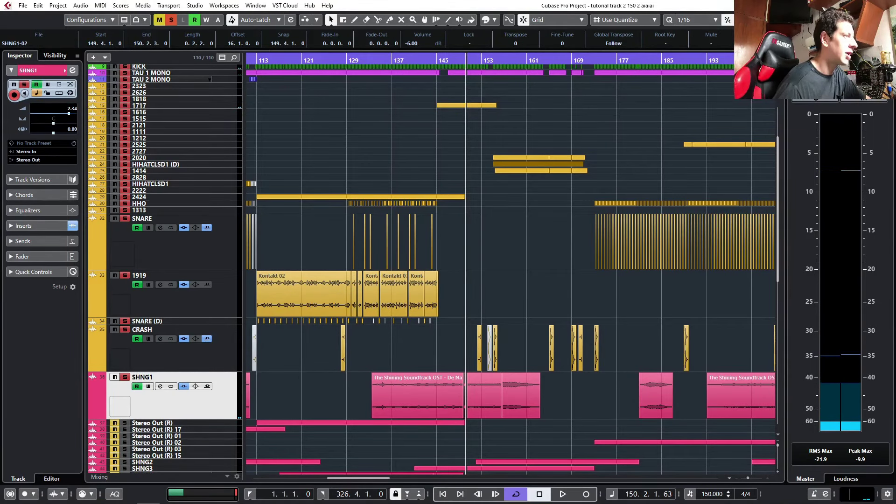
# Select the SHNG1 event starting at 133.3.1 and examine it against the SNARE and 1919 parts around bars 138 to 142.
pyautogui.scroll(3, 410, 409)
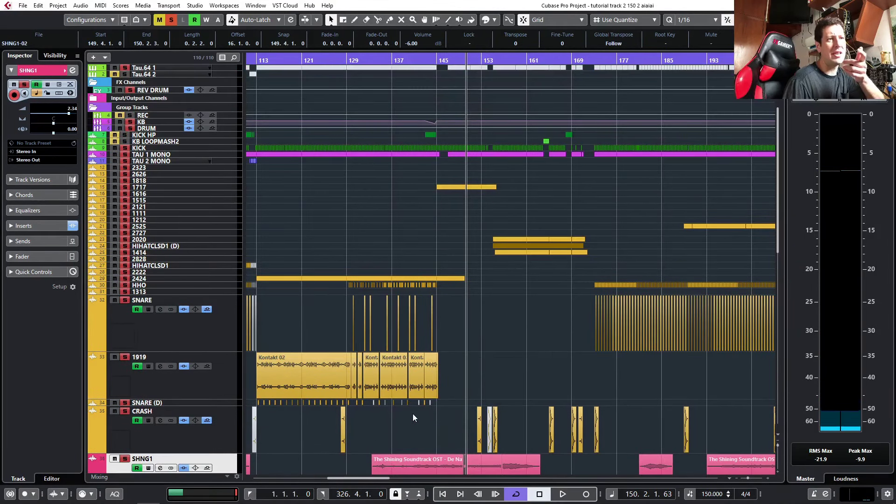
pyautogui.scroll(-6, 412, 414)
pyautogui.click(388, 294)
pyautogui.scroll(4, 391, 286)
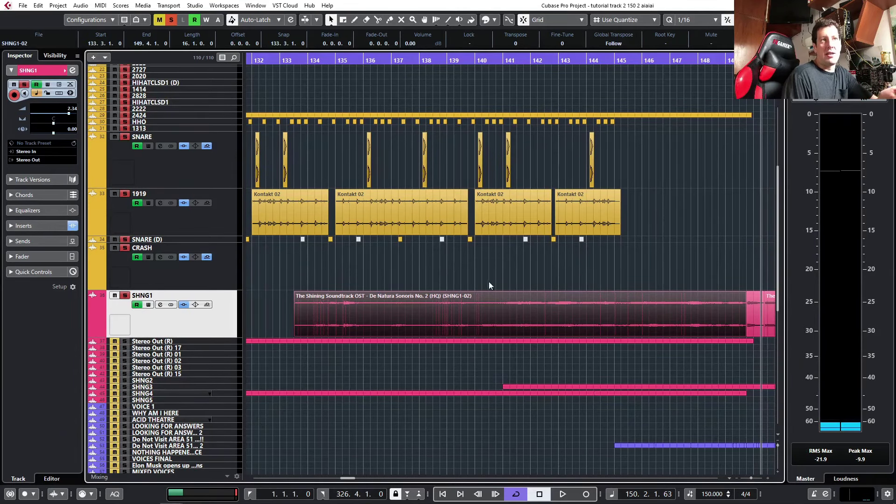
pyautogui.scroll(5, 488, 291)
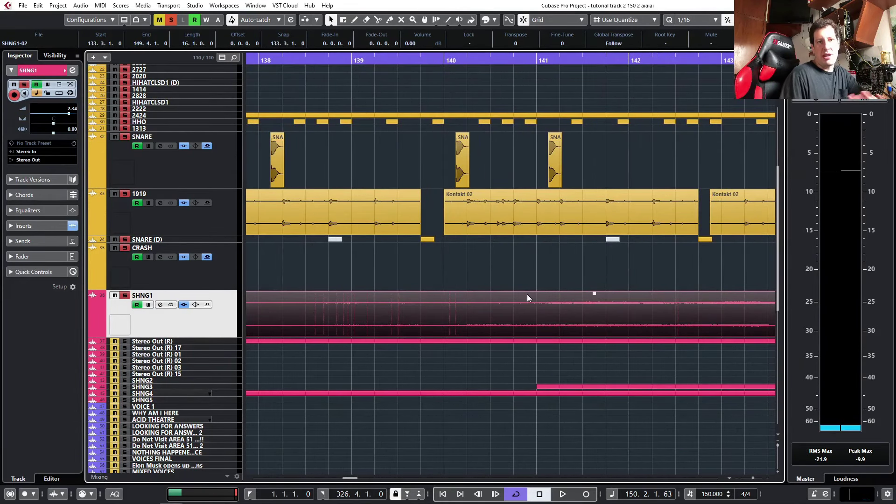
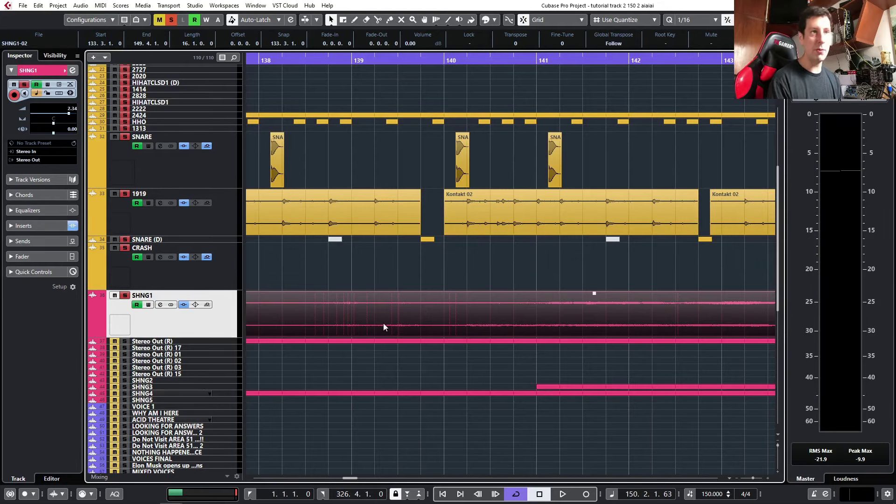
pyautogui.scroll(-5, 421, 350)
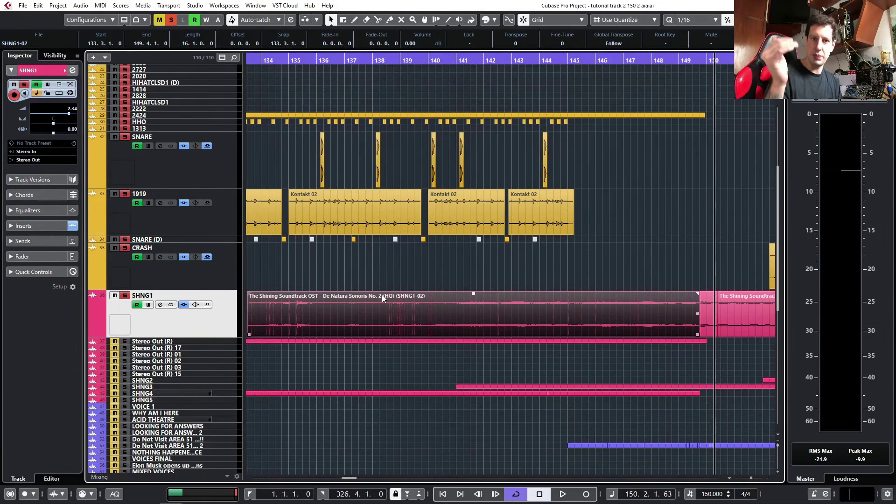
pyautogui.scroll(-1, 427, 343)
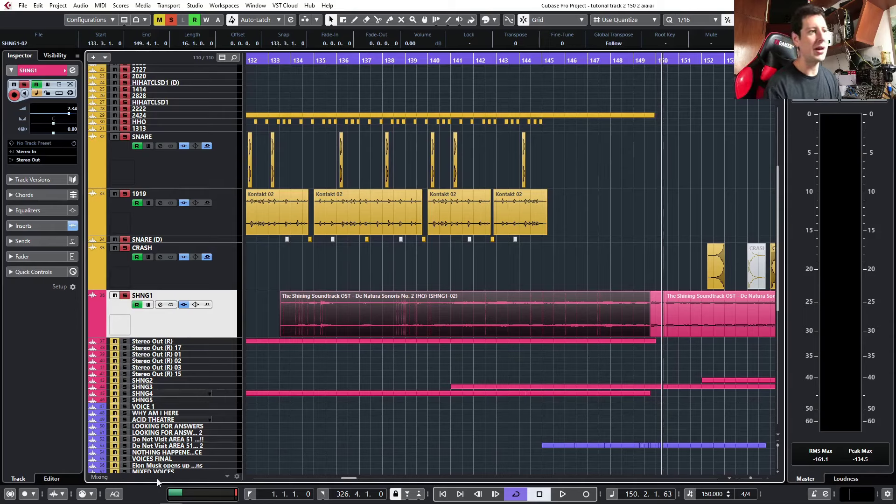
# Play from bar 139 through bar 156, following the SHNG1 audio against the snares, 1919 part and crashes.
pyautogui.moveTo(149, 499)
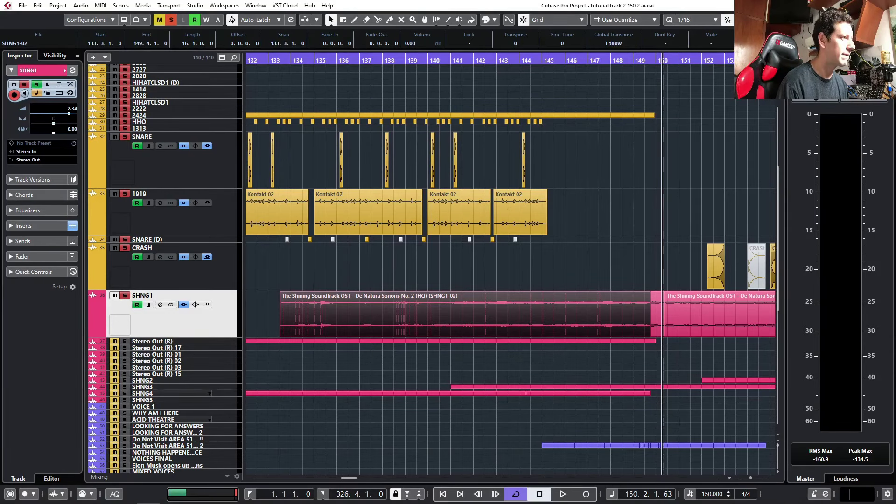
pyautogui.click(408, 61)
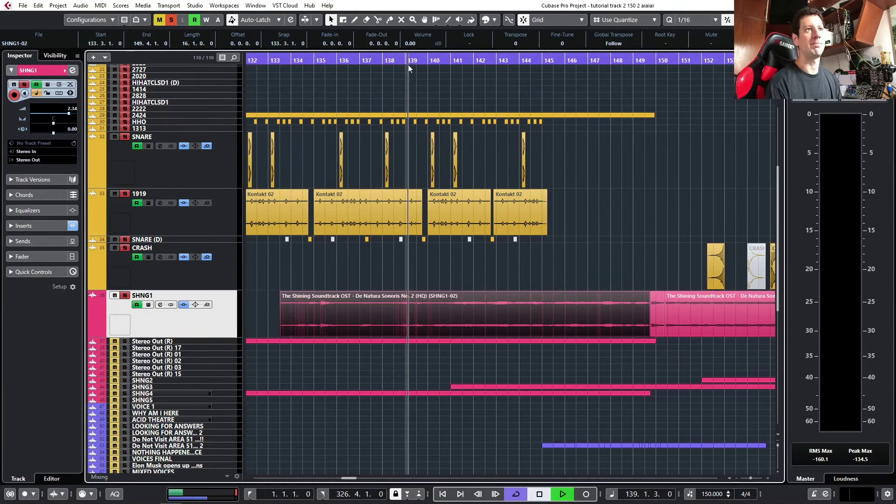
pyautogui.press('space')
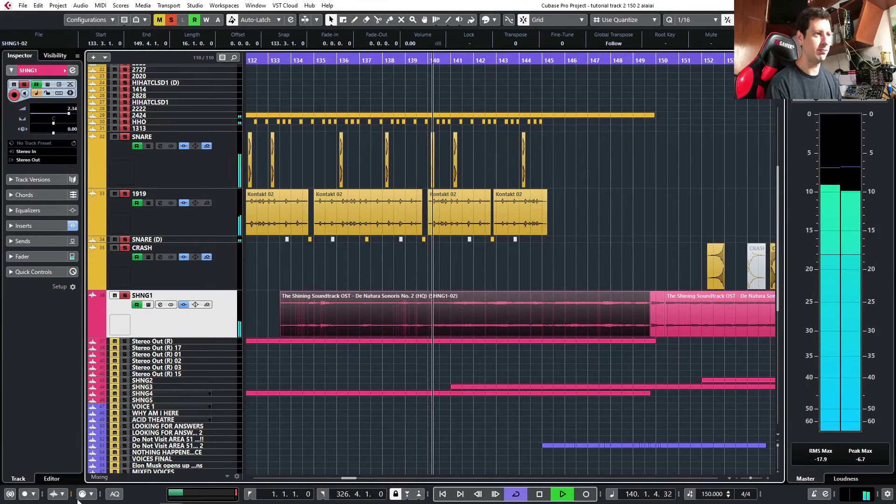
pyautogui.moveTo(107, 501)
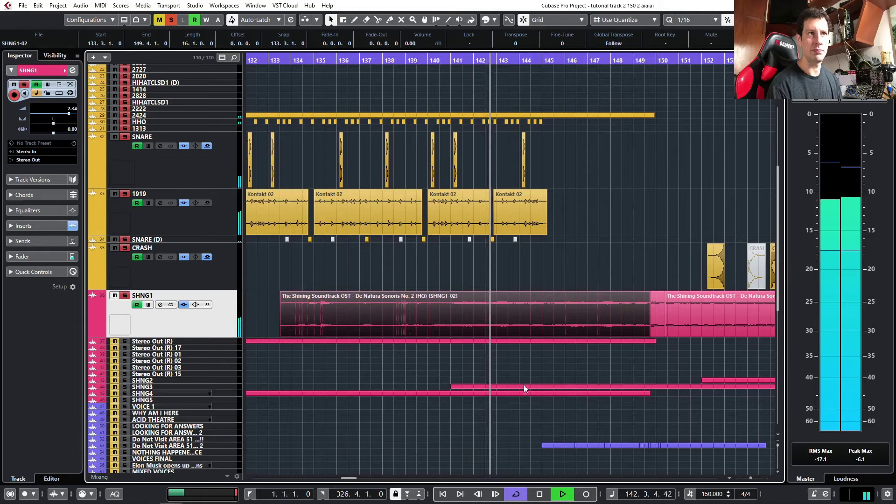
pyautogui.scroll(-2, 540, 386)
pyautogui.scroll(-3, 539, 384)
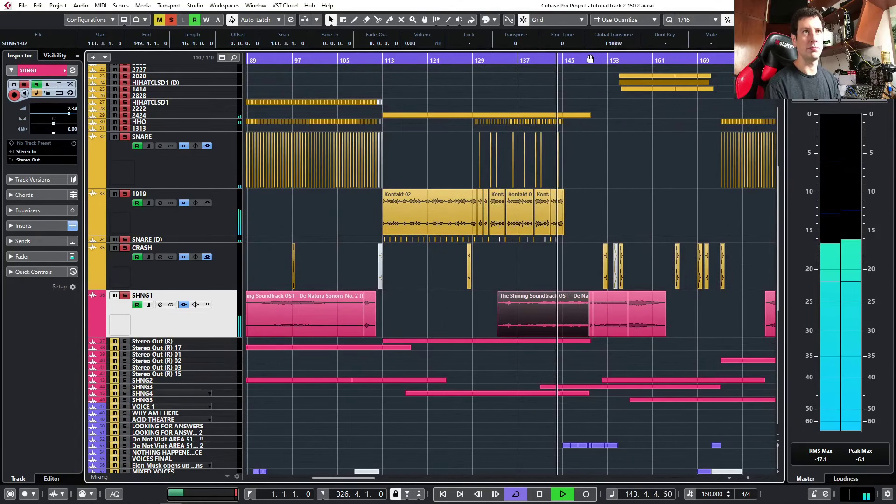
pyautogui.scroll(2, 571, 290)
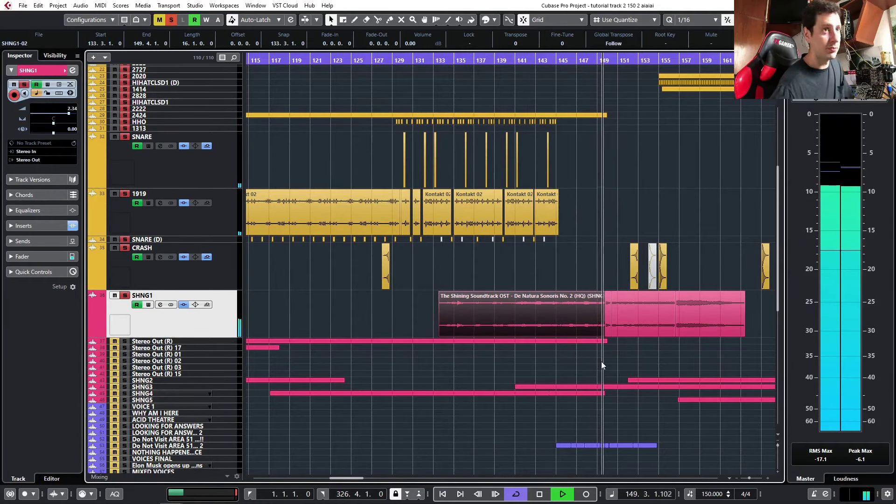
pyautogui.hscroll(5, 588, 351)
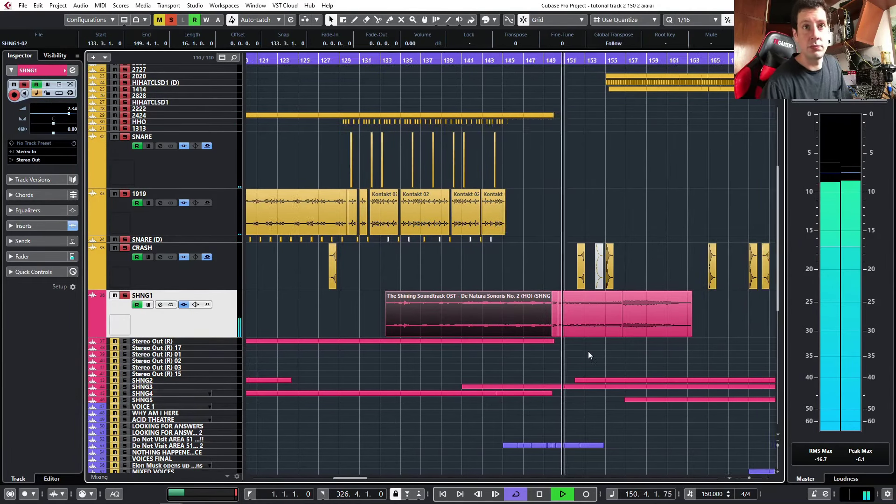
pyautogui.scroll(4, 499, 318)
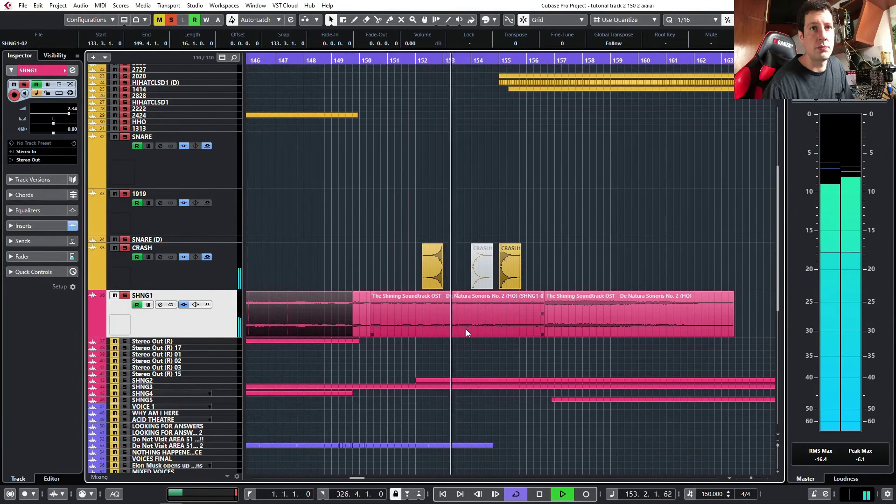
pyautogui.scroll(1, 502, 338)
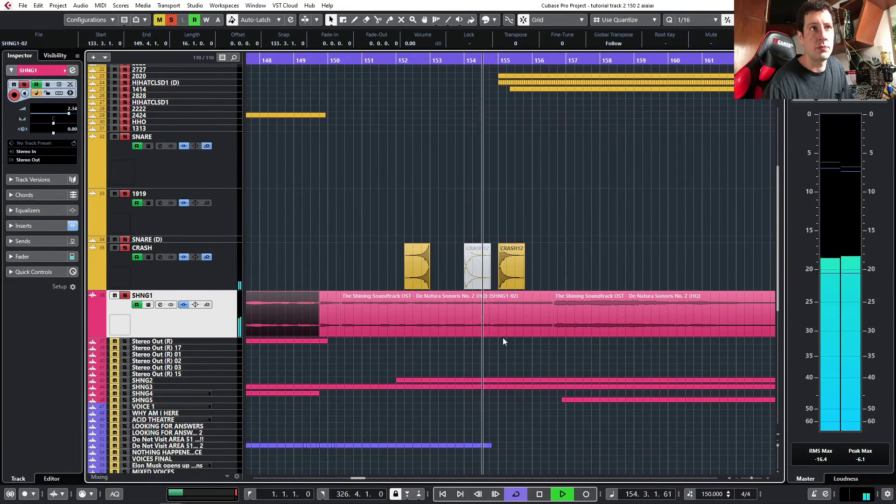
pyautogui.scroll(1, 503, 337)
pyautogui.scroll(-3, 502, 334)
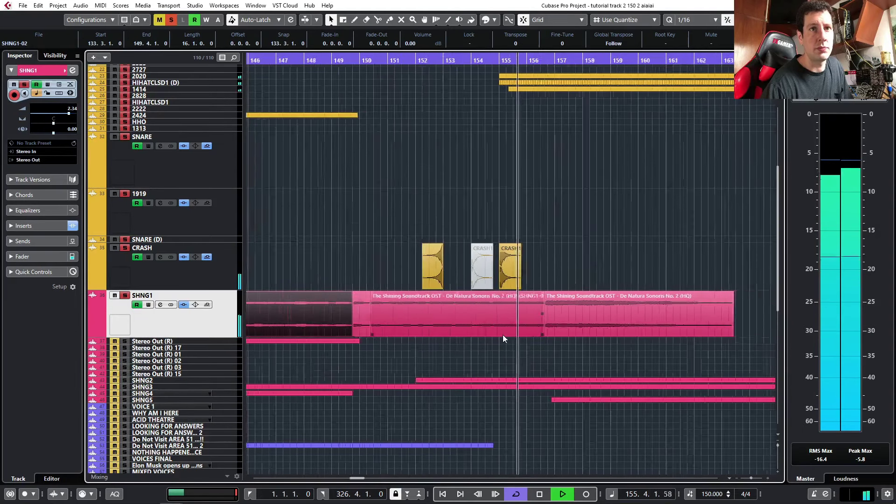
pyautogui.hscroll(2, 504, 334)
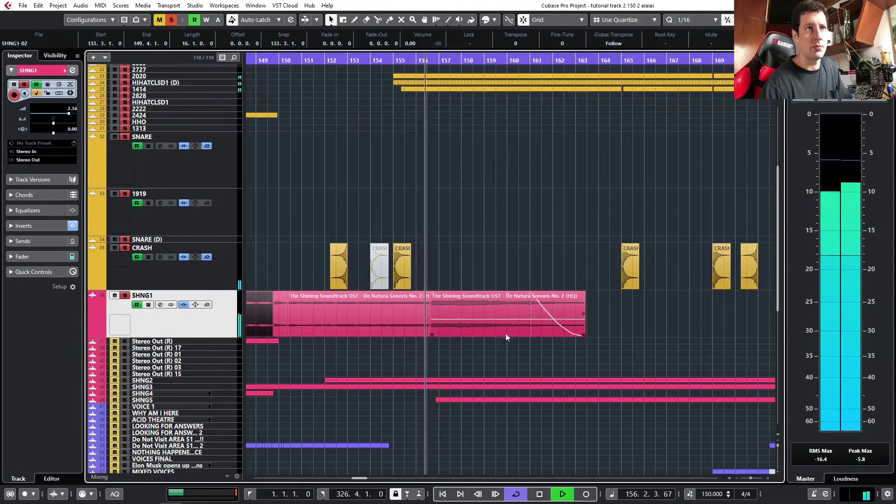
# Select the SHNG1 event starting at 156.3.3, place its channel meters beside the arrangement and audition its entry from bar 154.
pyautogui.click(475, 311)
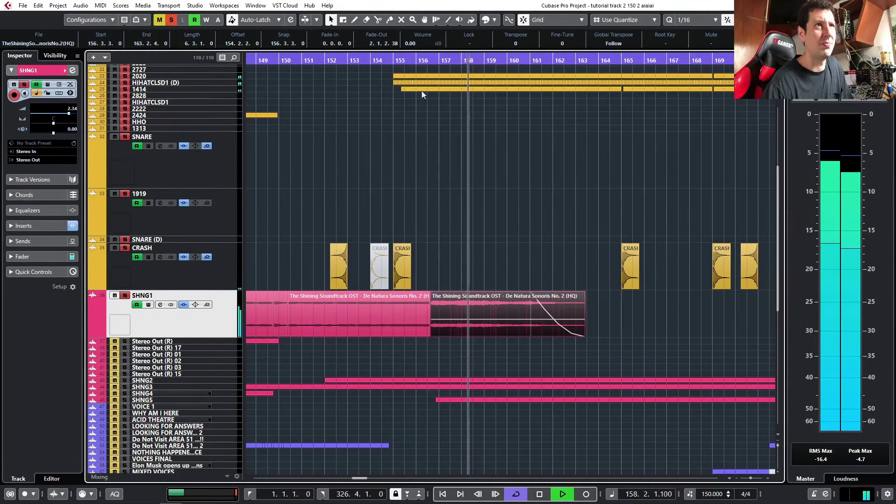
pyautogui.click(160, 304)
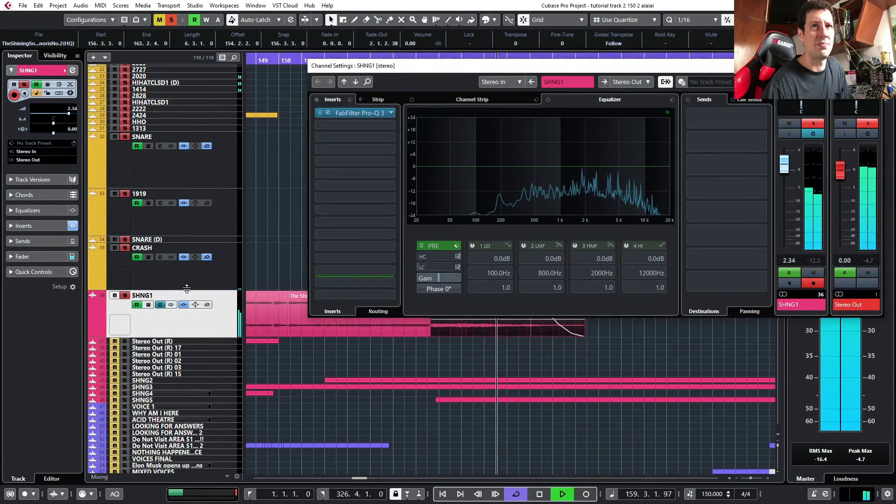
pyautogui.moveTo(548, 65); pyautogui.dragTo(0, 37)
pyautogui.click(377, 60)
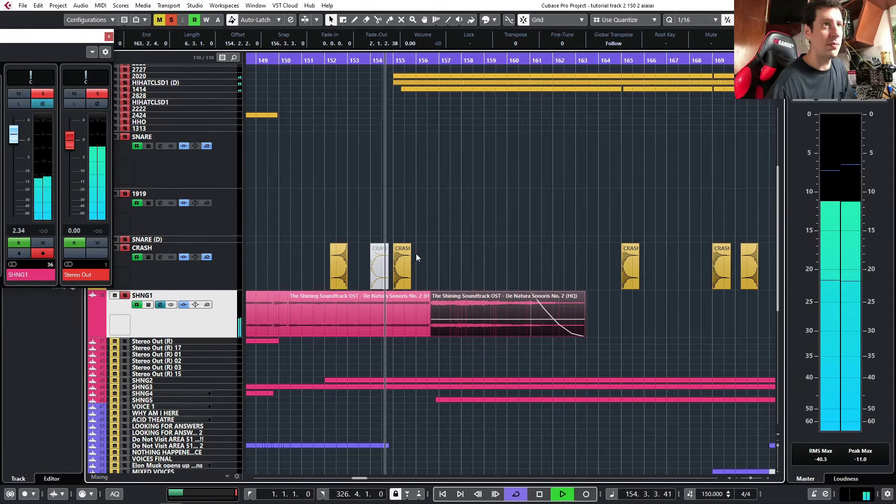
pyautogui.scroll(2, 439, 370)
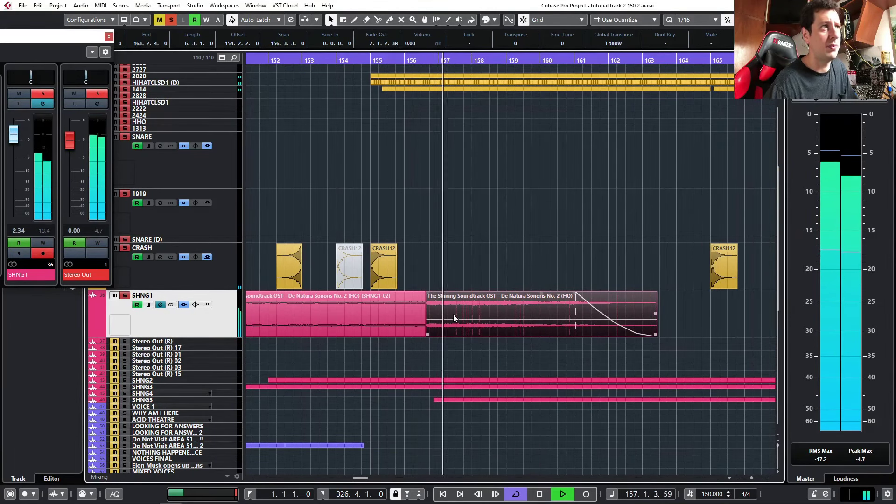
pyautogui.press('space')
pyautogui.scroll(2, 428, 312)
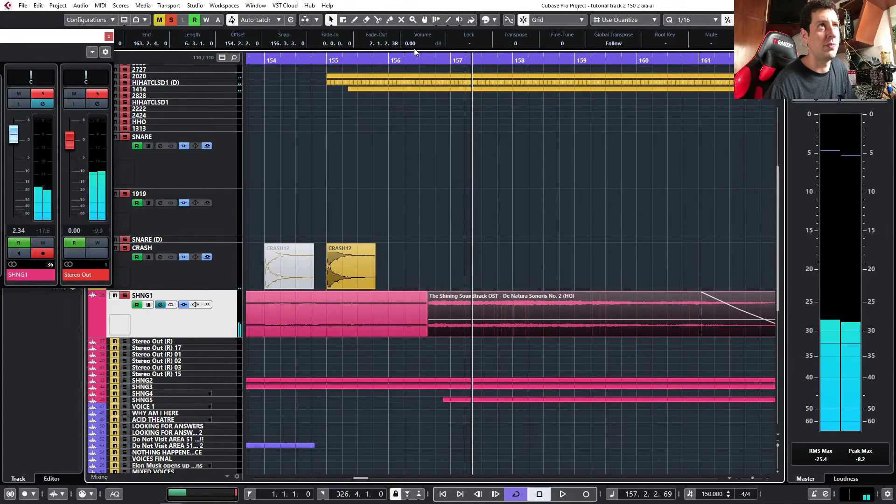
# Lower the volume of the SHNG1 event starting at 156.3.3 and audition the transition from around bar 155.
pyautogui.scroll(-3, 416, 46)
pyautogui.click(382, 177)
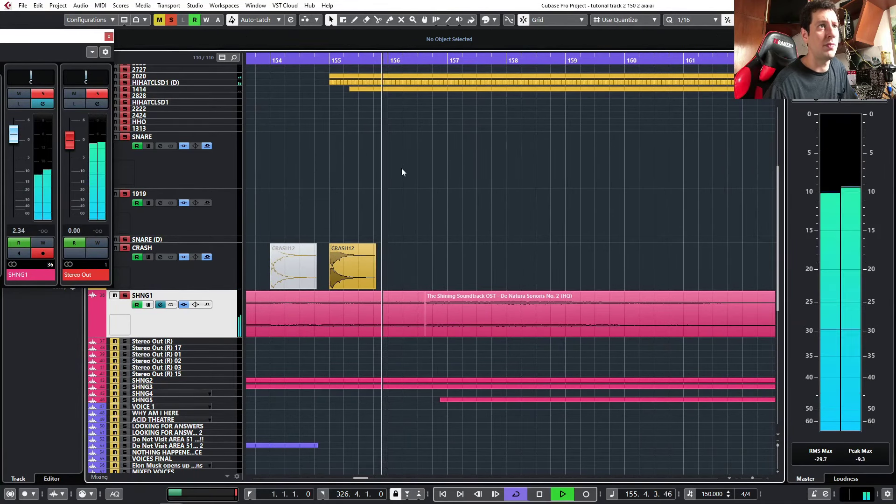
pyautogui.press('space')
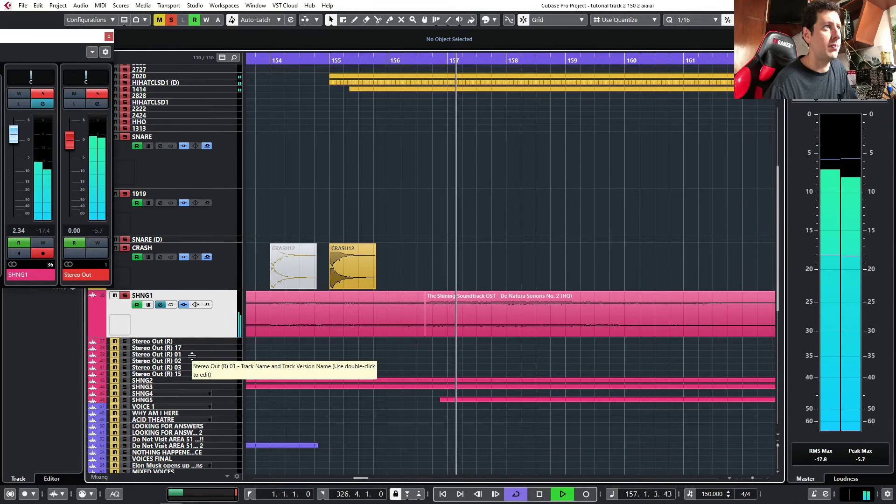
# Select the SHNG2 event starting at bar 152, move playback on to bar 181 and select the short SHNG1 event there.
pyautogui.click(411, 381)
pyautogui.keyDown('ctrl'); pyautogui.scroll(-3, 507, 401); pyautogui.keyUp('ctrl')
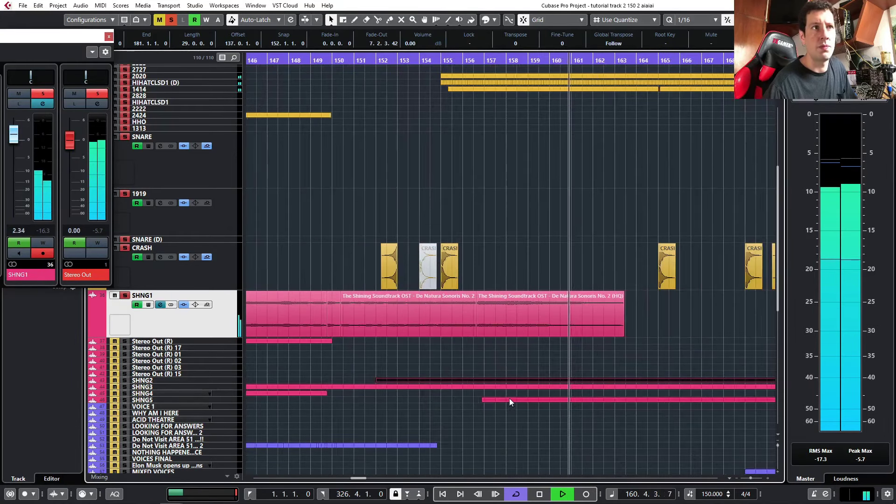
pyautogui.keyDown('ctrl'); pyautogui.scroll(-3, 552, 381); pyautogui.keyUp('ctrl')
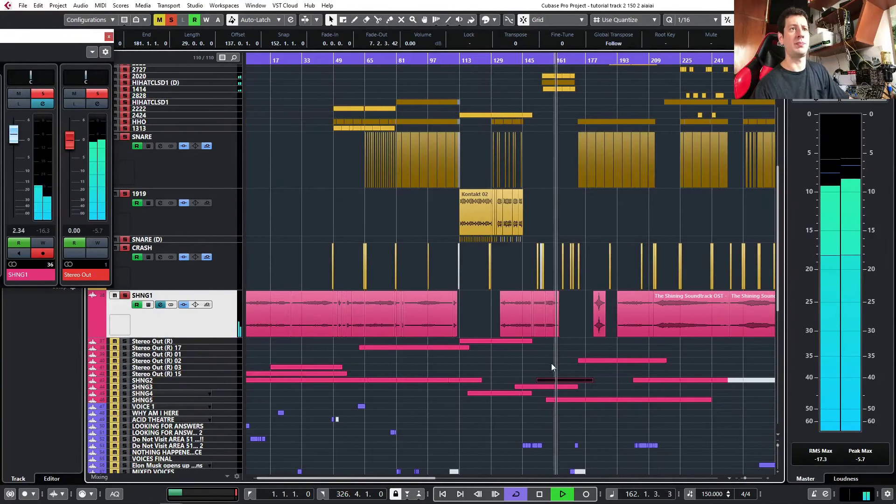
pyautogui.keyDown('ctrl'); pyautogui.scroll(3, 548, 362); pyautogui.keyUp('ctrl')
pyautogui.keyDown('ctrl'); pyautogui.scroll(2, 485, 341); pyautogui.keyUp('ctrl')
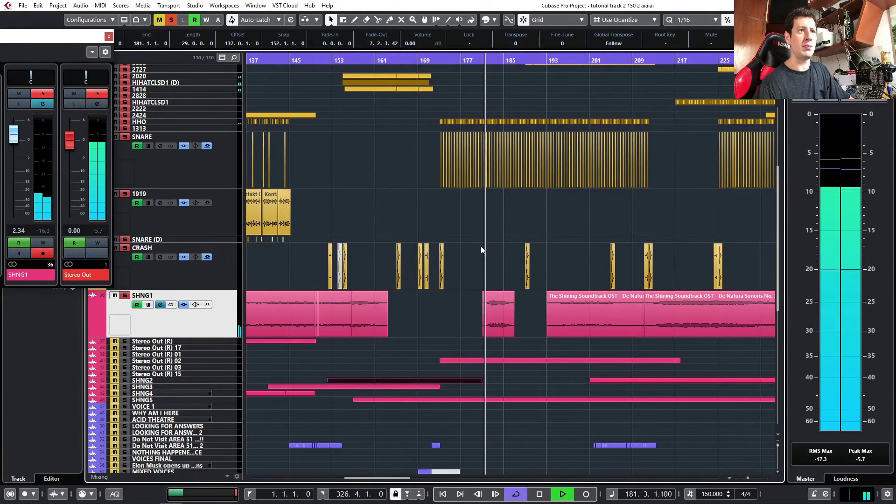
pyautogui.keyDown('ctrl'); pyautogui.scroll(-3, 481, 247); pyautogui.keyUp('ctrl')
pyautogui.keyDown('ctrl'); pyautogui.scroll(5, 481, 247); pyautogui.keyUp('ctrl')
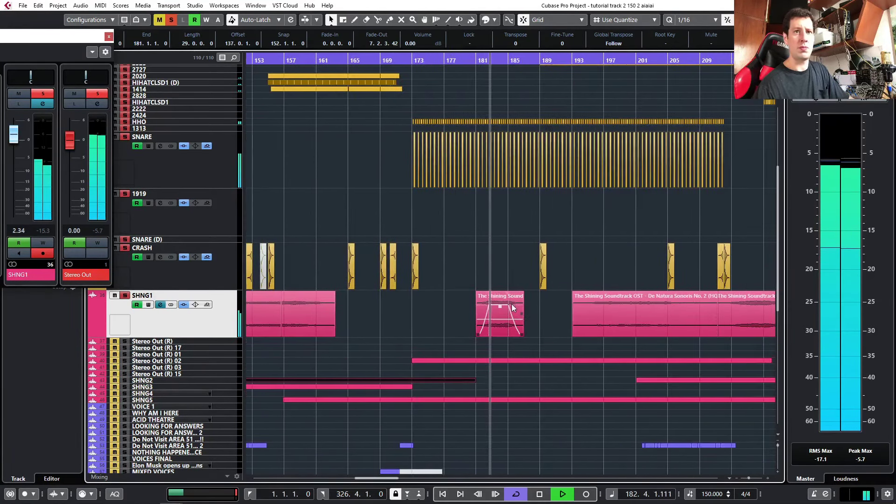
pyautogui.click(552, 319)
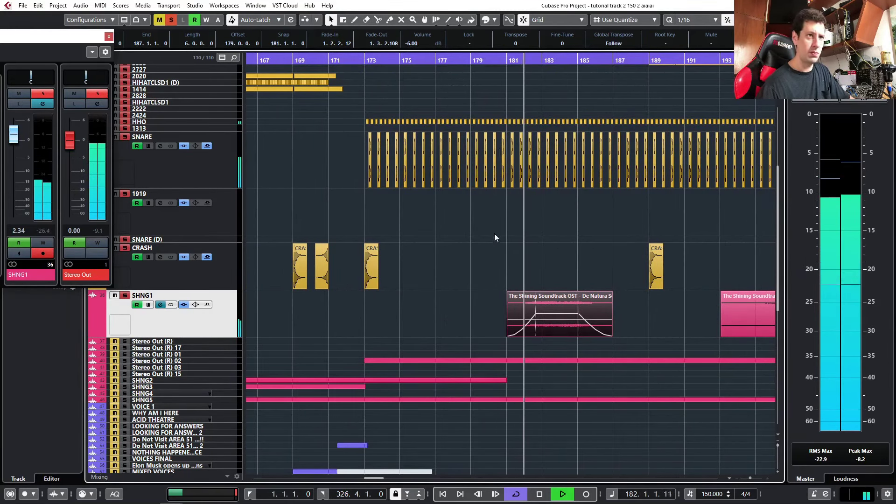
# Follow SHNG1 from bar 181 to bar 199, comparing its events with the crashes and the other SHNG parts across the arrangement.
pyautogui.keyDown('ctrl'); pyautogui.scroll(-2, 506, 244); pyautogui.keyUp('ctrl')
pyautogui.keyDown('ctrl'); pyautogui.scroll(-2, 505, 245); pyautogui.keyUp('ctrl')
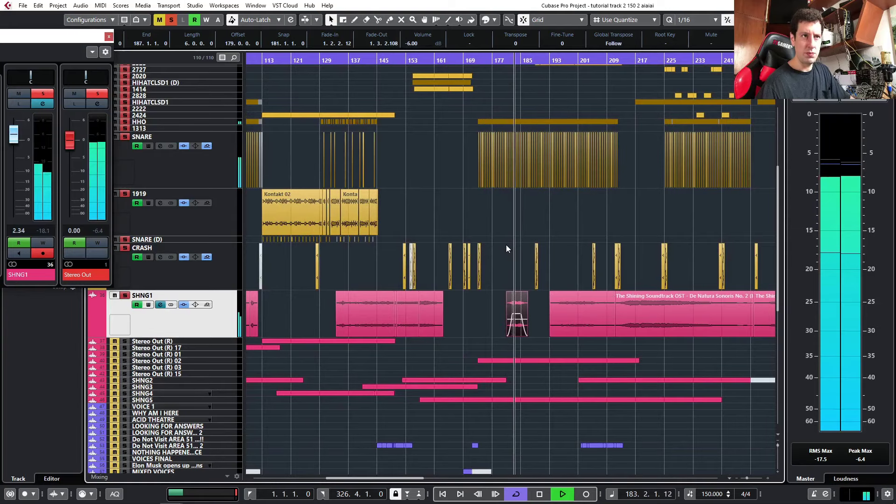
pyautogui.scroll(-3, 506, 245)
pyautogui.keyDown('ctrl'); pyautogui.scroll(-2, 505, 244); pyautogui.keyUp('ctrl')
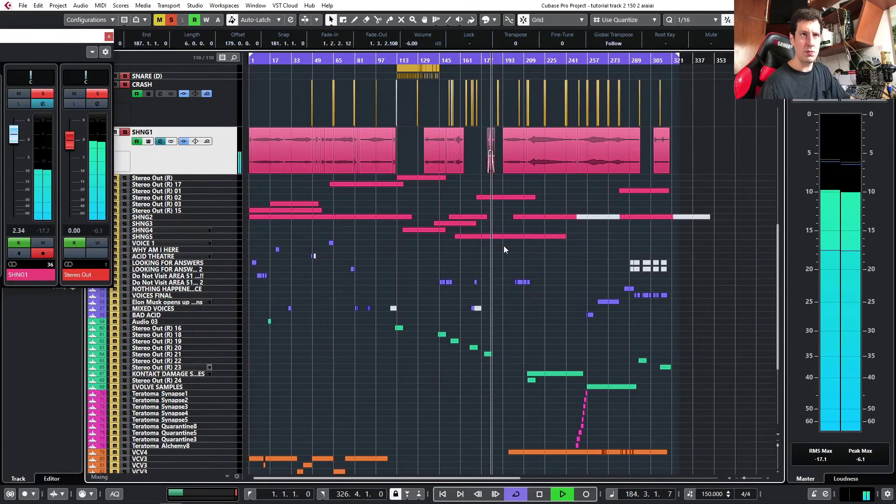
pyautogui.keyDown('ctrl'); pyautogui.scroll(2, 541, 266); pyautogui.keyUp('ctrl')
pyautogui.keyDown('ctrl'); pyautogui.scroll(2, 500, 270); pyautogui.keyUp('ctrl')
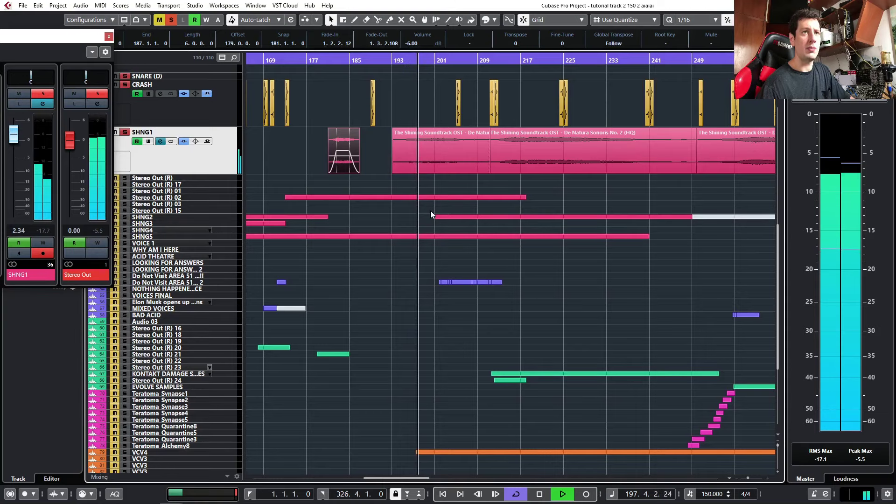
pyautogui.keyDown('ctrl'); pyautogui.scroll(3, 435, 207); pyautogui.keyUp('ctrl')
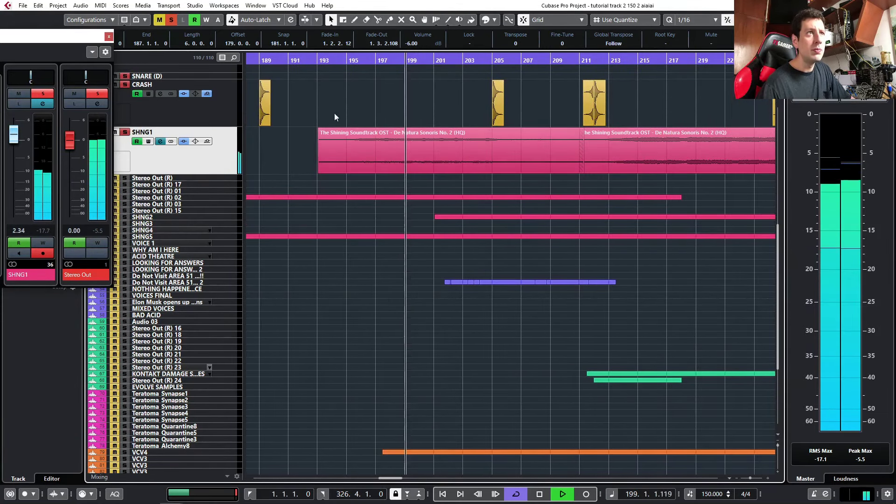
# Audition the opening of the SHNG1 event at bar 193 against the snares, replaying it through bar 197.
pyautogui.click(340, 61)
pyautogui.keyDown('ctrl'); pyautogui.scroll(5, 388, 216); pyautogui.keyUp('ctrl')
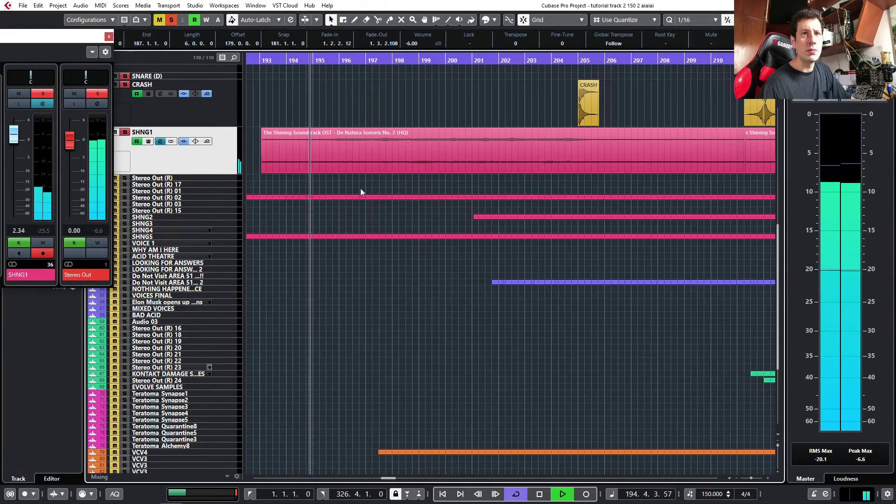
pyautogui.hscroll(-2, 343, 181)
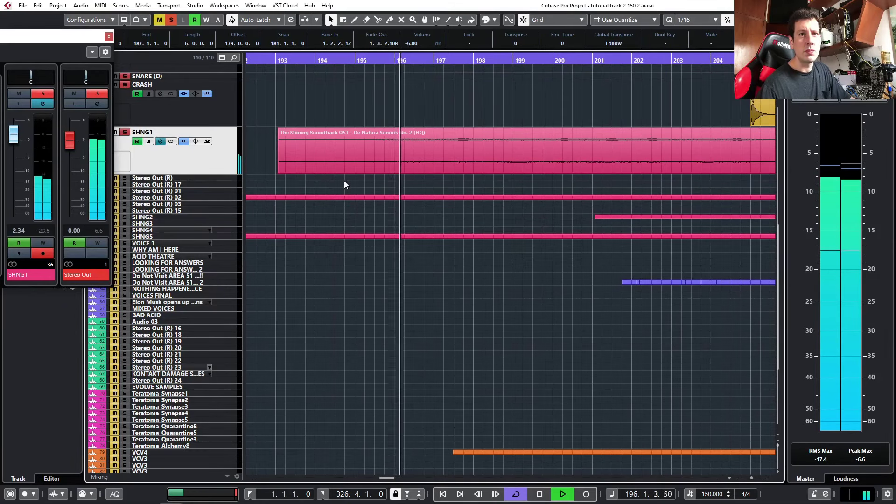
pyautogui.scroll(3, 343, 181)
pyautogui.press('space')
pyautogui.keyDown('ctrl'); pyautogui.scroll(2, 394, 180); pyautogui.keyUp('ctrl')
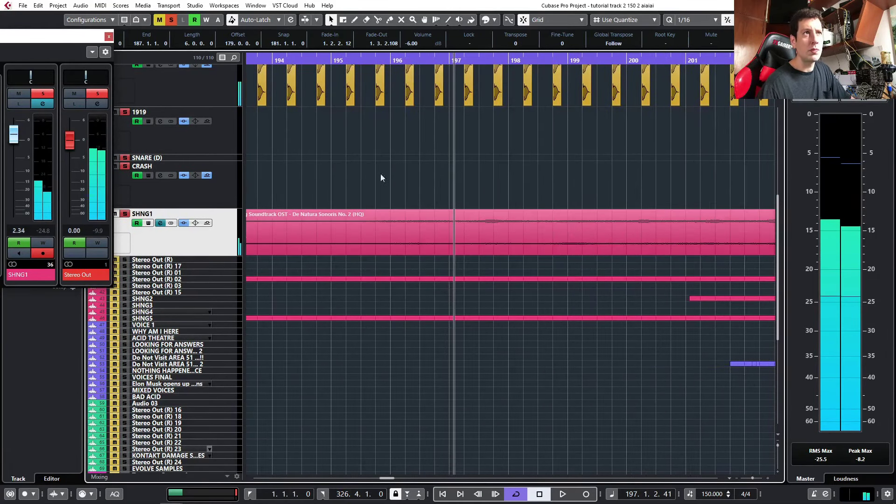
pyautogui.click(365, 62)
pyautogui.press('space')
pyautogui.keyDown('ctrl'); pyautogui.scroll(2, 393, 220); pyautogui.keyUp('ctrl')
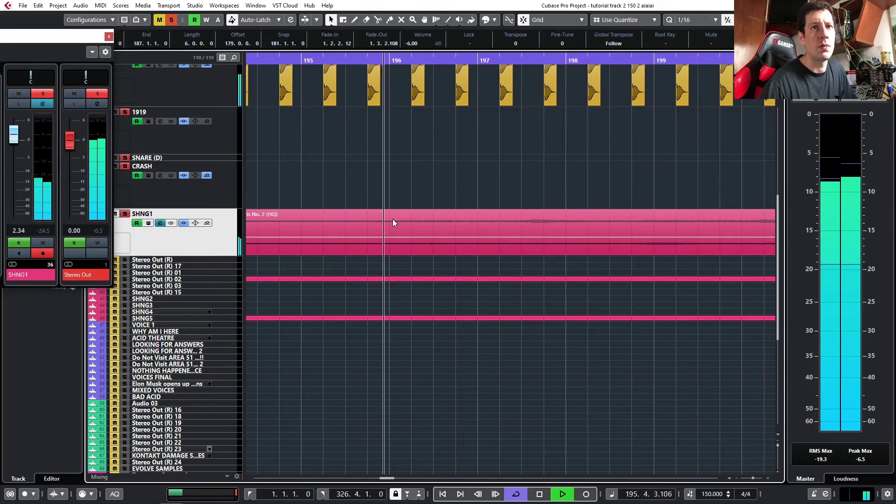
pyautogui.press('space')
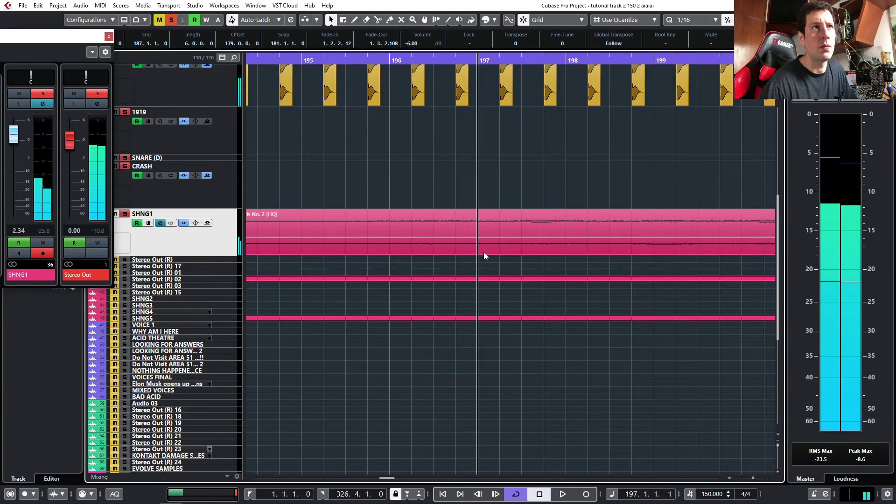
# Split the SHNG1 event at 196.4.1, give the second part a fade-in of 0.0.0.109 and select the part before it.
pyautogui.keyDown('ctrl'); pyautogui.scroll(2, 484, 252); pyautogui.keyUp('ctrl')
pyautogui.keyDown('alt'); pyautogui.click(446, 238); pyautogui.keyUp('alt')
pyautogui.moveTo(444, 213); pyautogui.dragTo(451, 214)
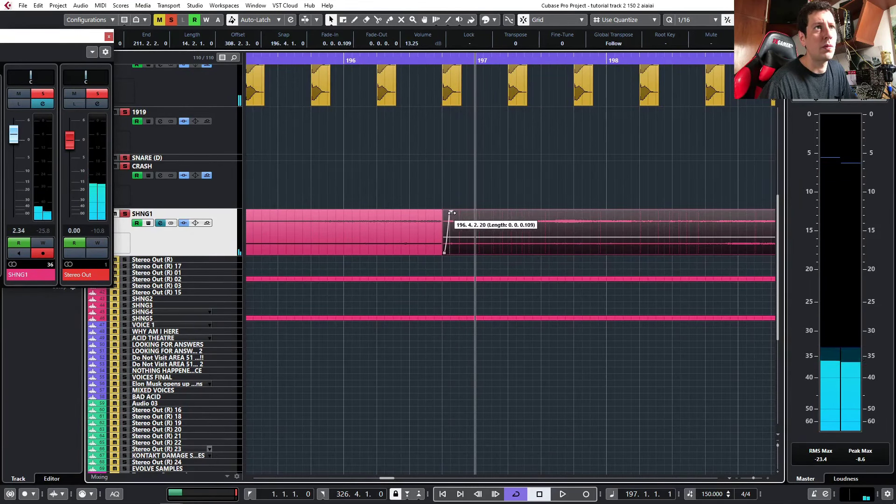
pyautogui.click(436, 217)
# Play from bar 196 across the split at 196.4.1, following SHNG1 against the snares up to bar 199.
pyautogui.click(346, 60)
pyautogui.press('space')
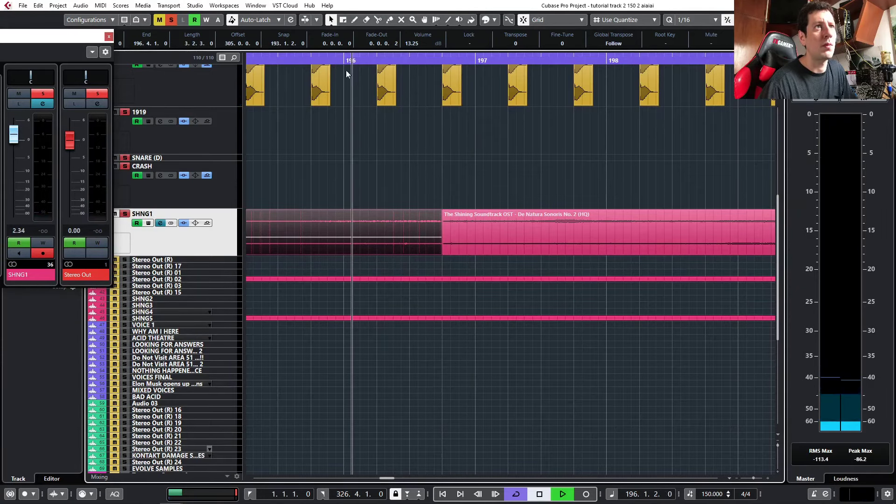
pyautogui.scroll(-3, 439, 253)
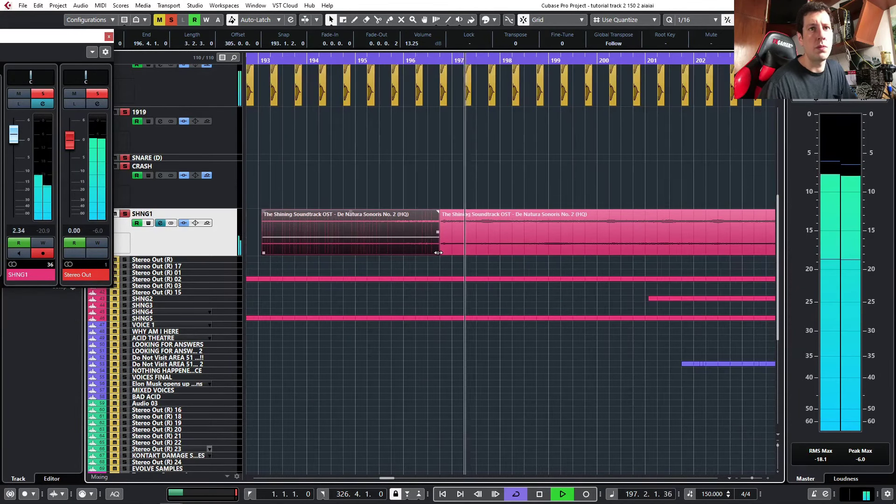
pyautogui.hscroll(2, 439, 253)
pyautogui.press('g')
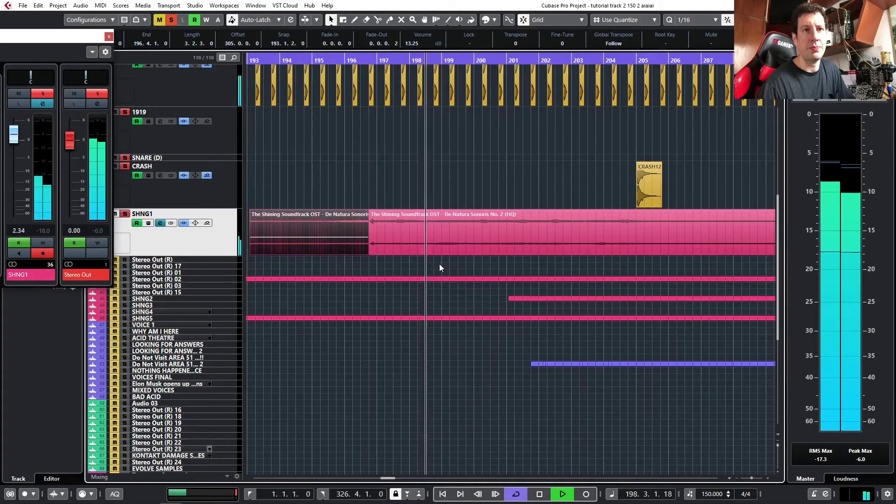
pyautogui.press('g')
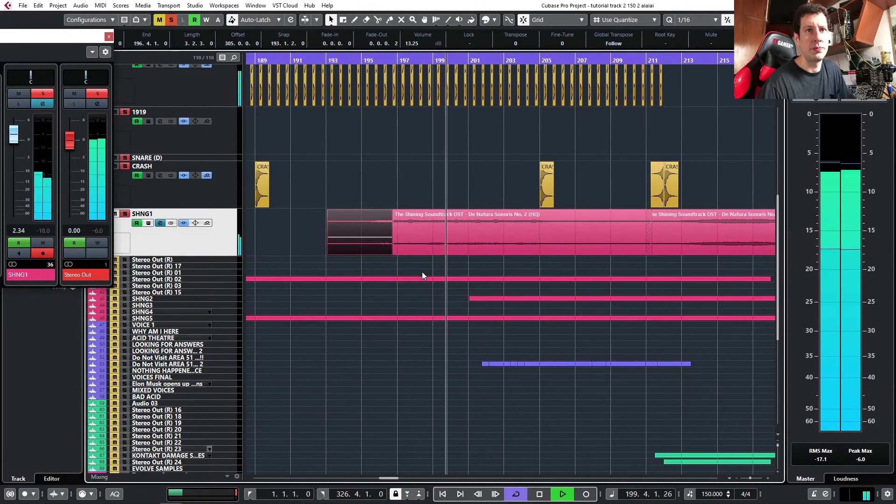
# Examine SHNG1 closely around bar 200 and replay the passage from about bar 199 against the snares.
pyautogui.press('space')
pyautogui.press('h')
pyautogui.press('h')
pyautogui.press('h')
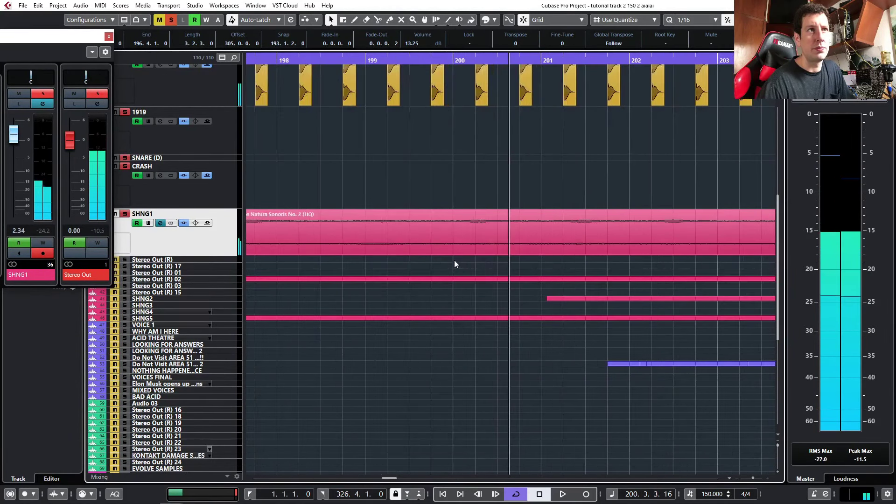
pyautogui.press('space')
pyautogui.press('h')
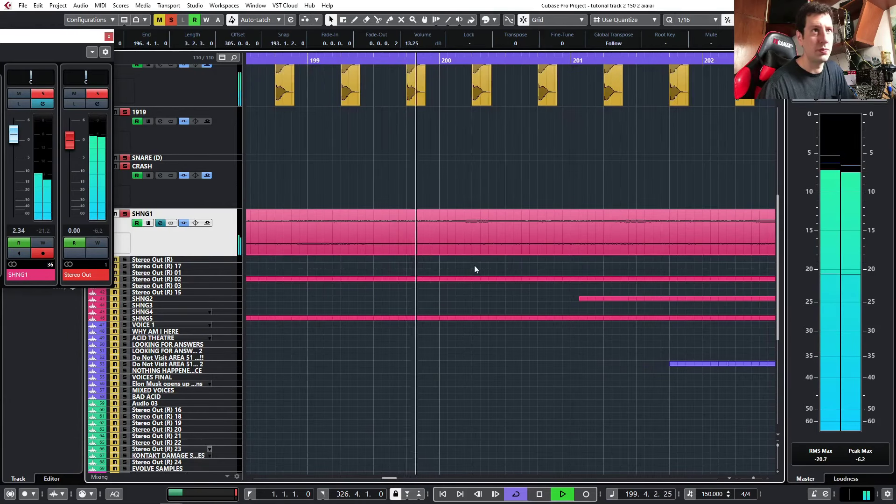
pyautogui.press('space')
# Split the SHNG1 event at 200.2.1, give the second part a fade-in of 0.0.0.74 and select the part before it.
pyautogui.keyDown('alt'); pyautogui.click(477, 237); pyautogui.keyUp('alt')
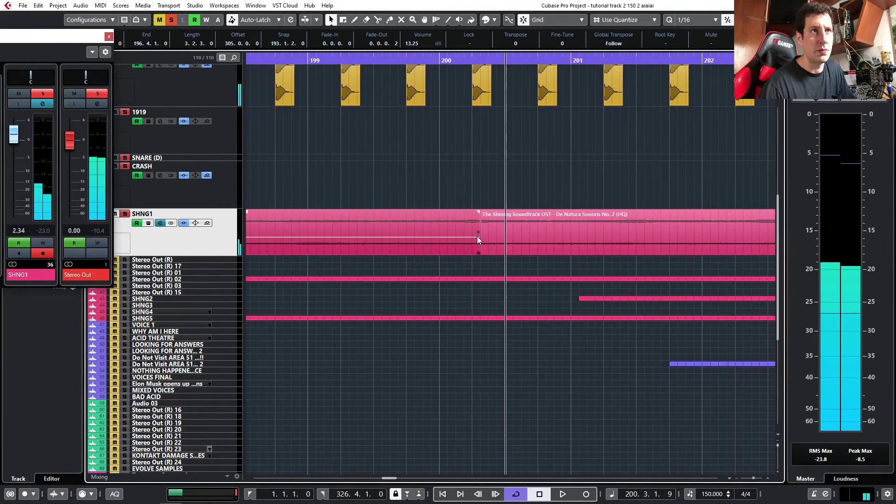
pyautogui.hotkey('ctrl', 'z')
pyautogui.keyDown('alt'); pyautogui.click(473, 234); pyautogui.keyUp('alt')
pyautogui.moveTo(473, 213); pyautogui.dragTo(479, 215)
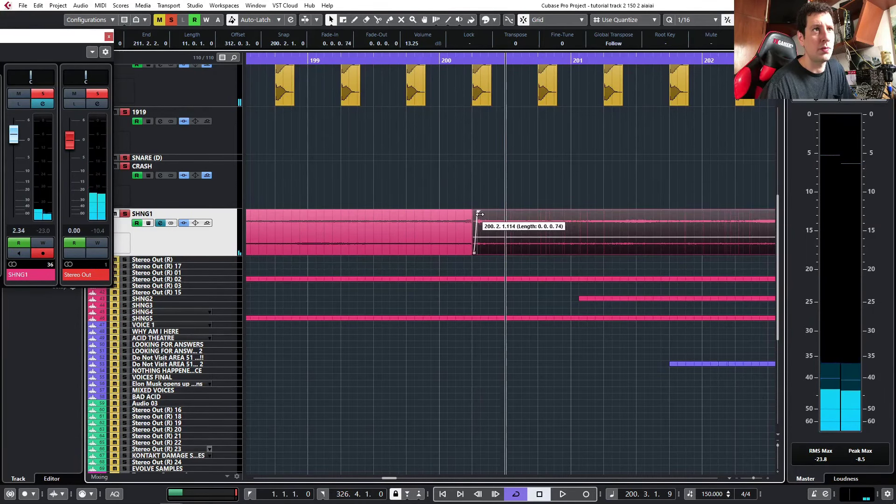
pyautogui.click(460, 219)
# Play from bar 199 across the split at 200.2.1, following SHNG1 through the crash at bar 205.
pyautogui.click(367, 59)
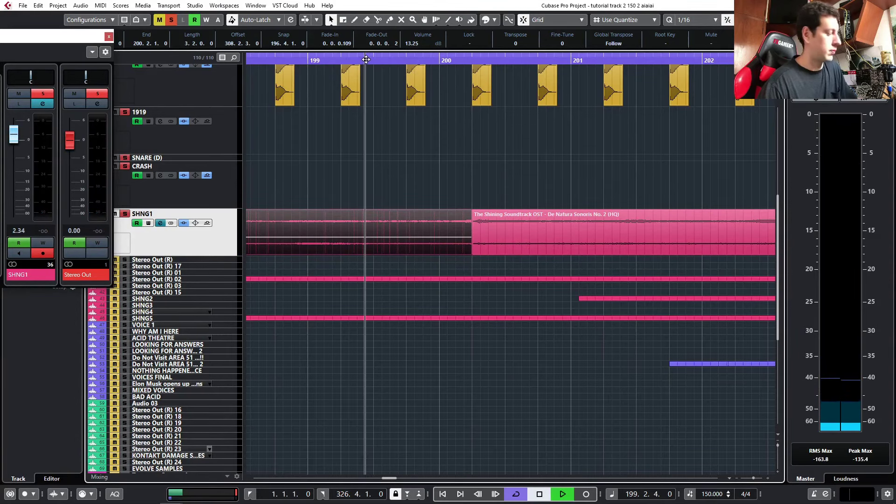
pyautogui.press('space')
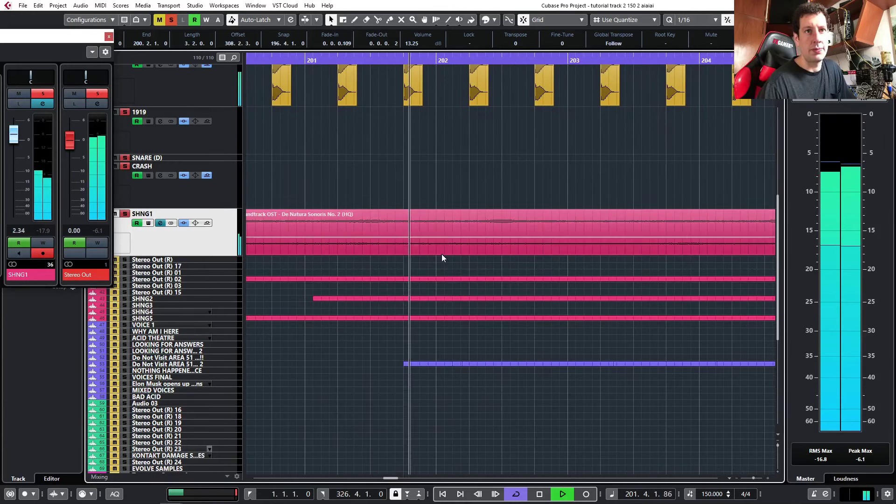
pyautogui.hscroll(1, 441, 253)
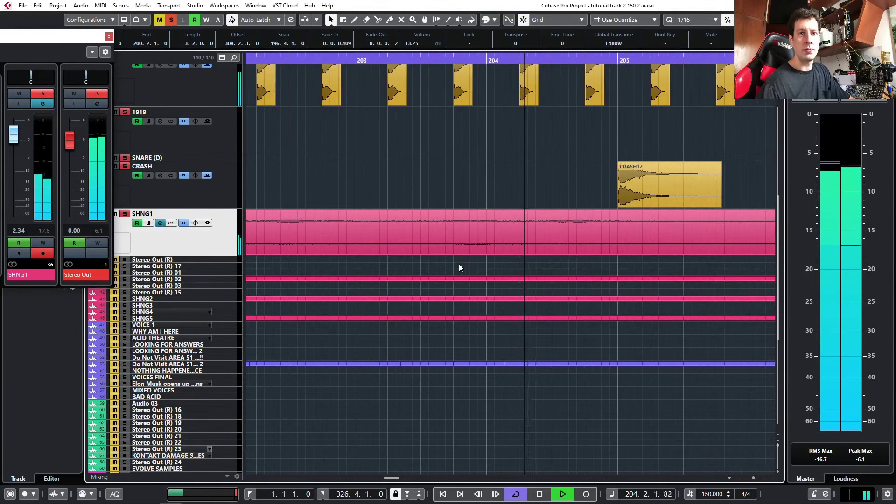
pyautogui.scroll(-3, 538, 299)
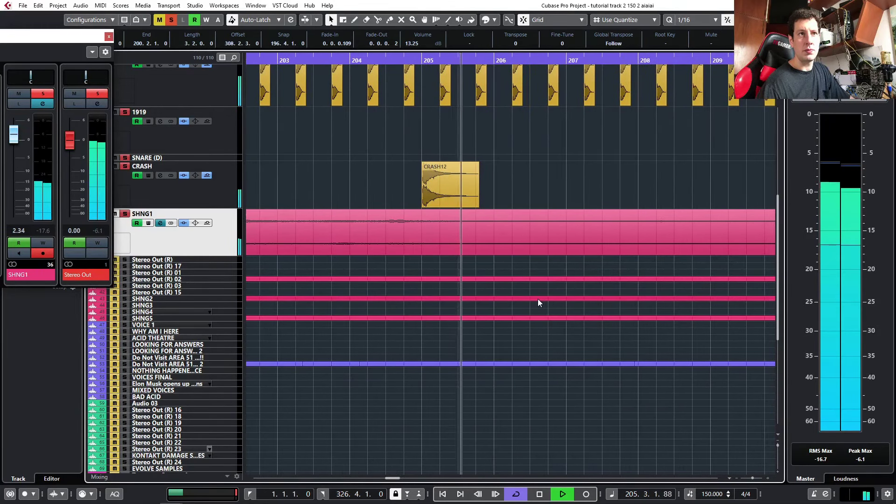
# Survey SHNG1 across the whole arrangement, and examine bars 203 to 241 against the snares and crashes during playback.
pyautogui.press('g')
pyautogui.press('g')
pyautogui.press('g')
pyautogui.press('g')
pyautogui.press('g')
pyautogui.press('g')
pyautogui.press('g')
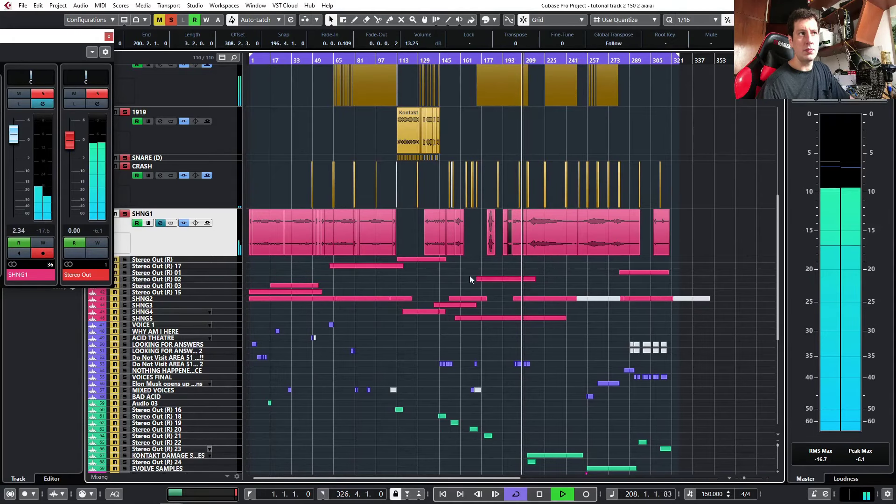
pyautogui.press('g')
pyautogui.press('h')
pyautogui.press('h')
pyautogui.press('h')
pyautogui.press('h')
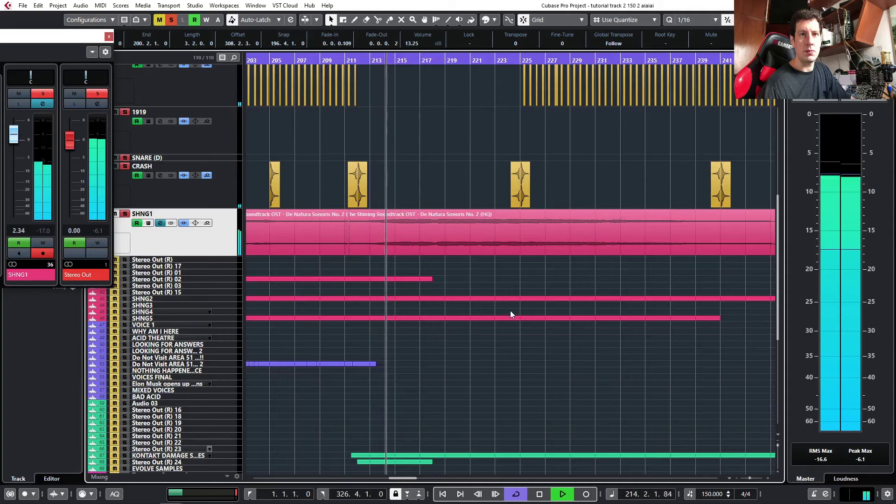
# Lower the volume of the SHNG1 event starting at 211.1.1 to -6 dB while auditioning it from bar 211.
pyautogui.click(481, 248)
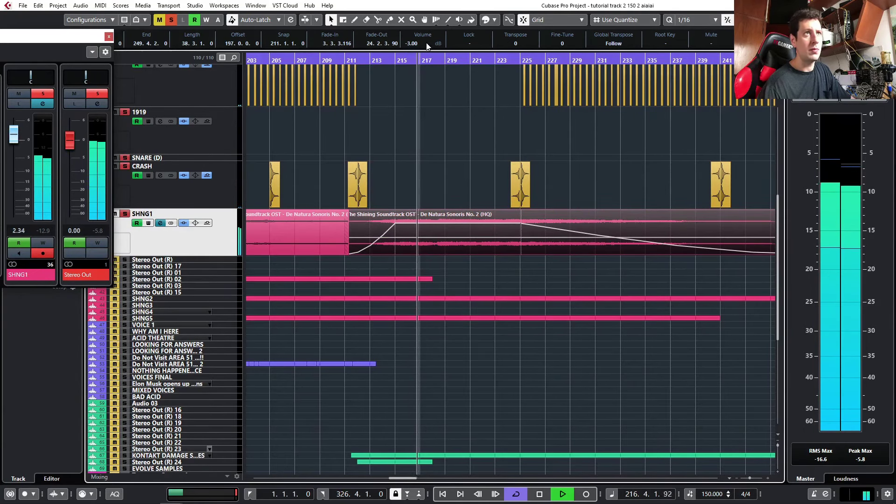
pyautogui.scroll(-2, 502, 170)
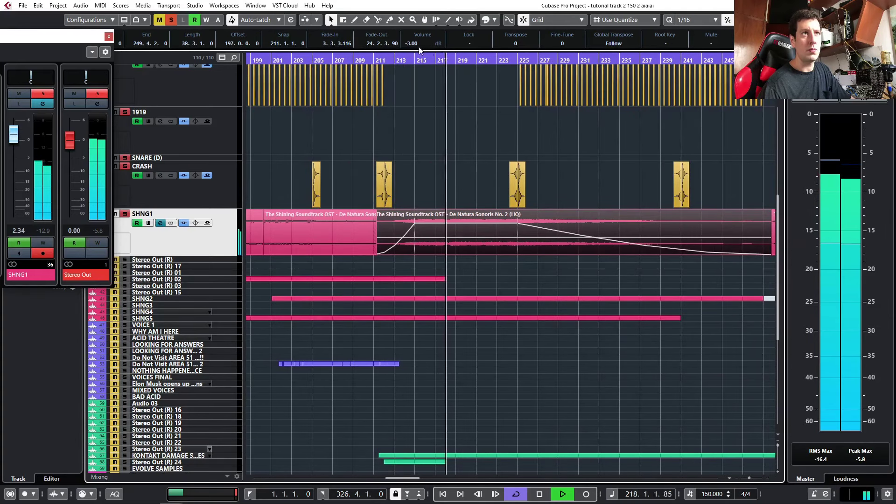
pyautogui.scroll(-2, 411, 43)
pyautogui.click(377, 61)
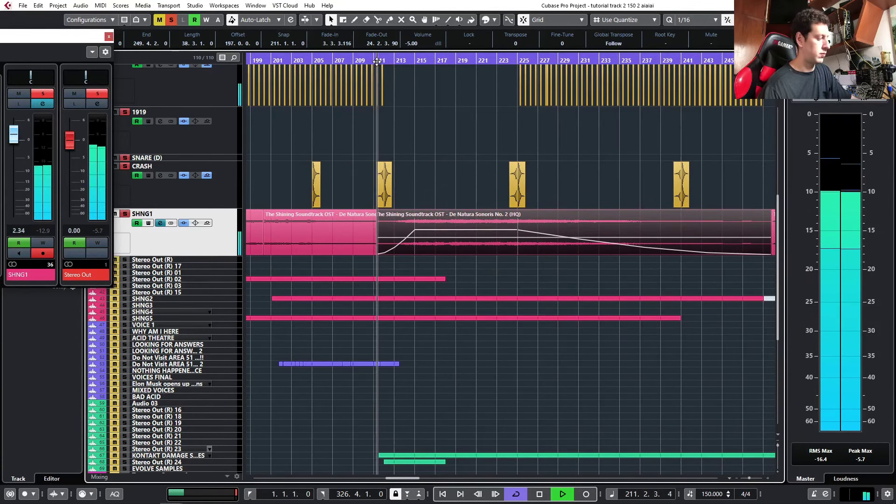
pyautogui.scroll(-1, 411, 43)
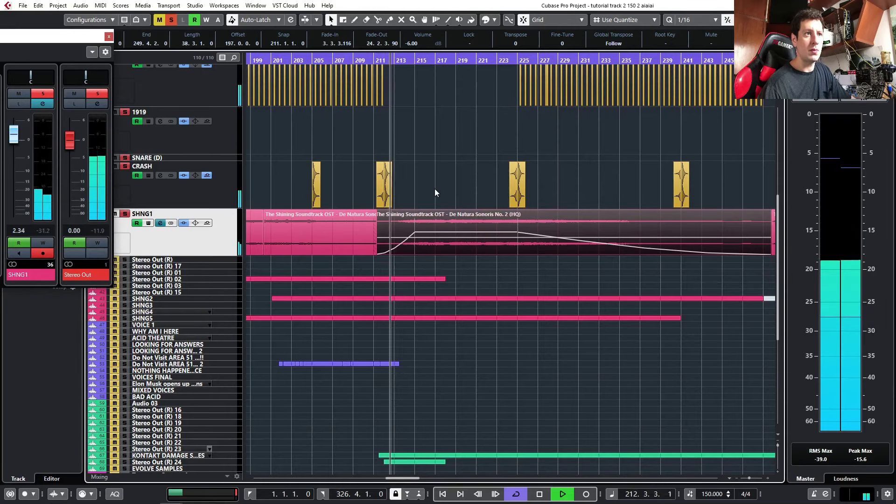
# Play the SHNG1 event starting at 211.1.1 through bar 227, and bounce it, replacing the original event.
pyautogui.scroll(-1, 435, 192)
pyautogui.scroll(-5, 437, 192)
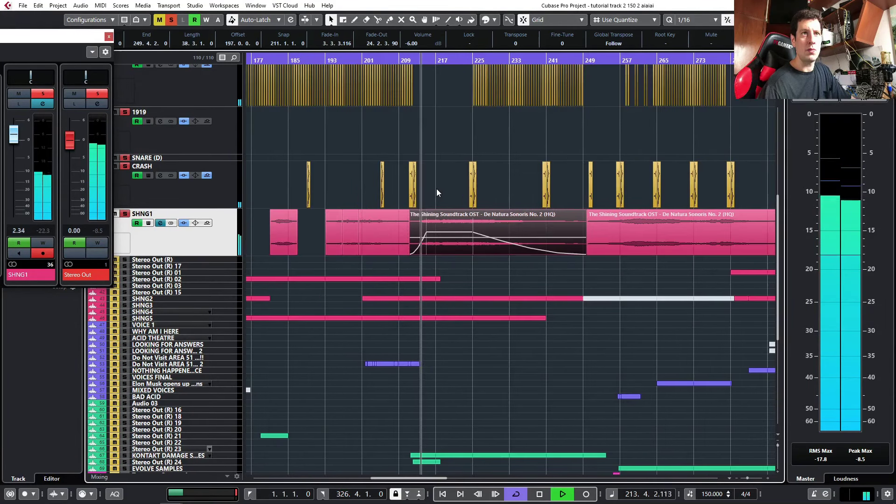
pyautogui.scroll(4, 436, 192)
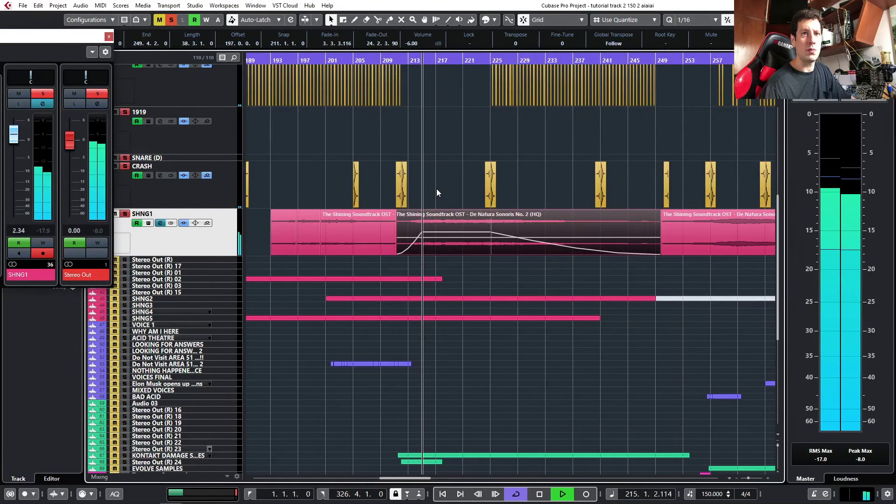
pyautogui.scroll(-4, 437, 192)
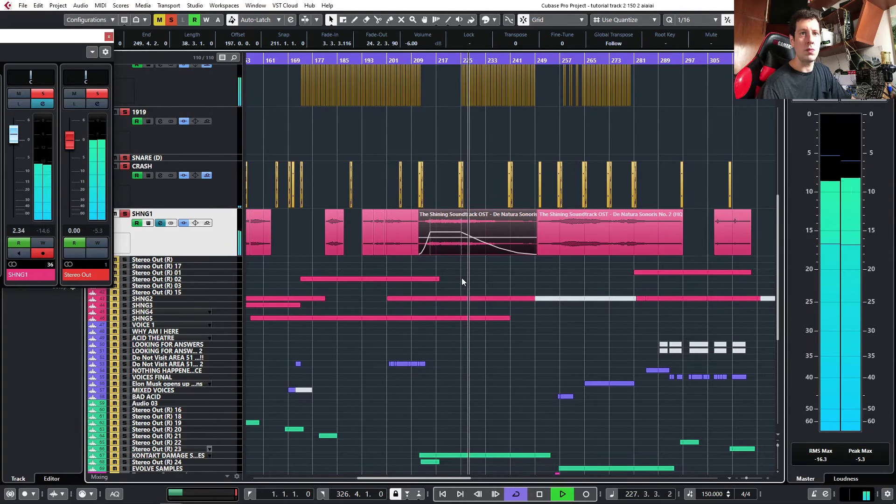
pyautogui.press('space')
pyautogui.scroll(5, 465, 280)
pyautogui.press('b')
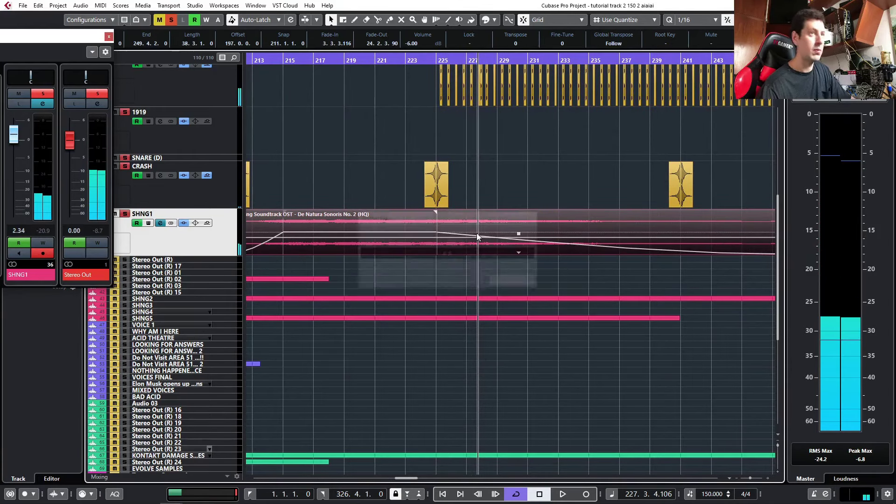
pyautogui.press('Return')
pyautogui.scroll(3, 485, 262)
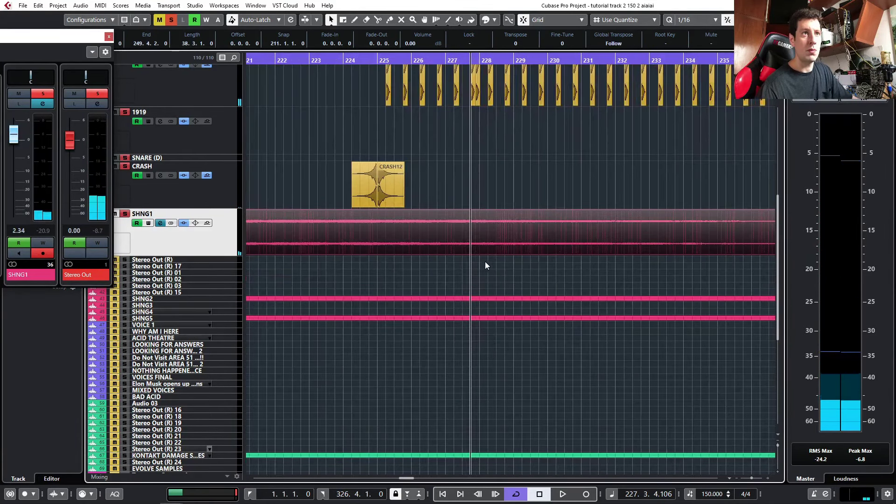
# Audition bars 225 to 227, split the bounced SHNG1 event at 227.2.1 and give the first part a fade-out of 0.0.0.3.
pyautogui.click(372, 64)
pyautogui.press('space')
pyautogui.press('h')
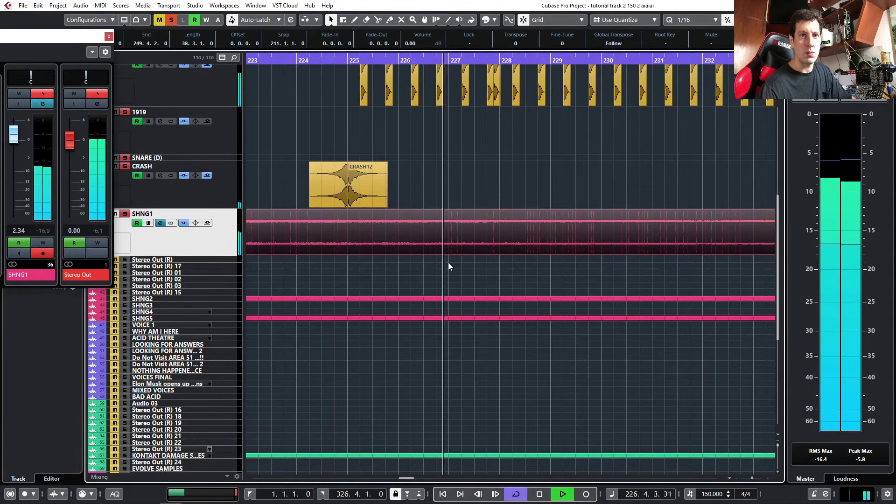
pyautogui.press('h')
pyautogui.press('space')
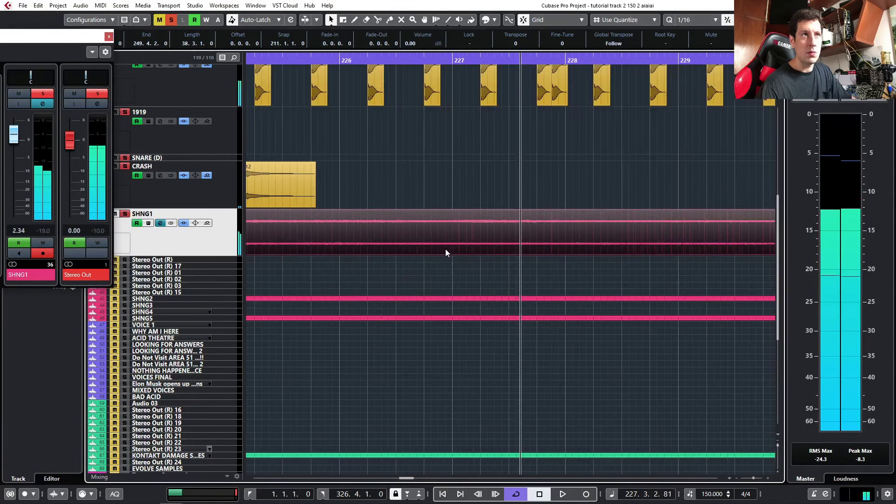
pyautogui.click(390, 65)
pyautogui.press('space')
pyautogui.press('h')
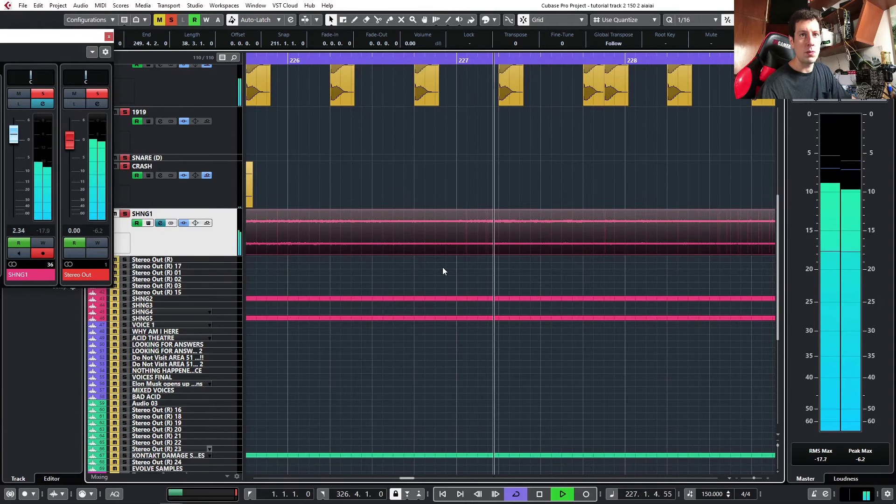
pyautogui.press('space')
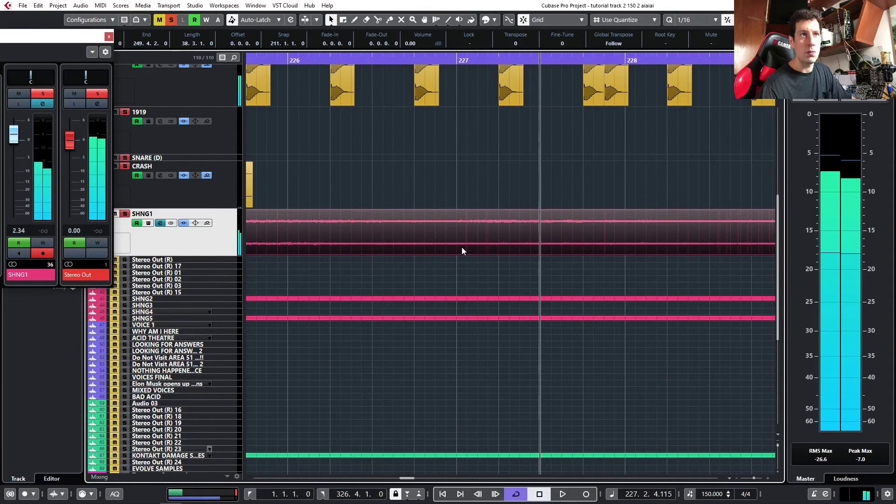
pyautogui.click(494, 236)
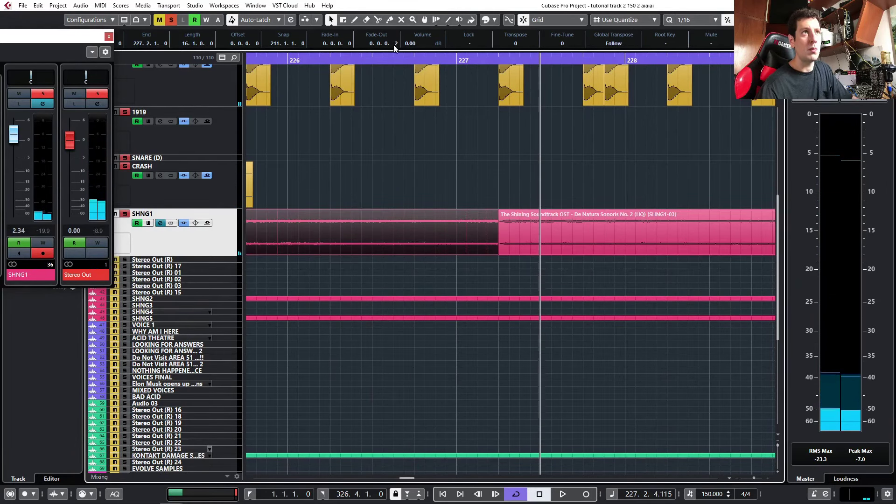
pyautogui.press('space')
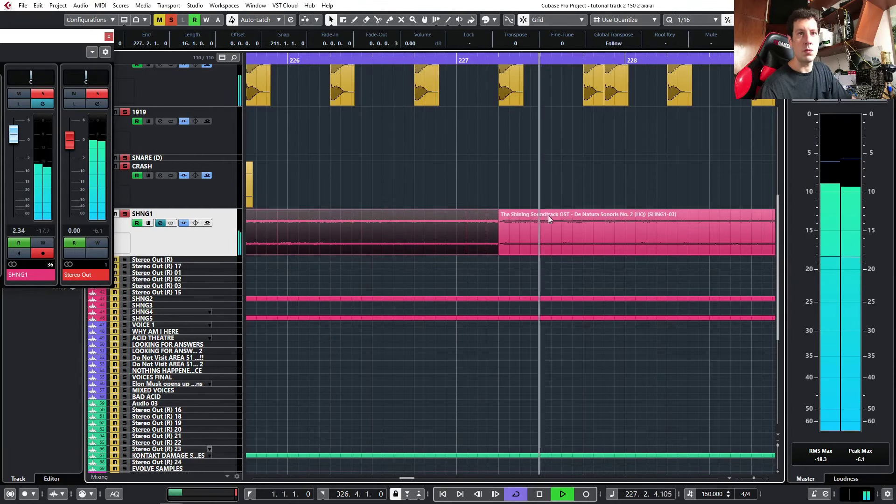
# Give the SHNG1 part starting at 227.2.1 a fade-in of 0.0.0.69 and play across the cut.
pyautogui.scroll(-5, 601, 273)
pyautogui.press('space')
pyautogui.scroll(3, 461, 239)
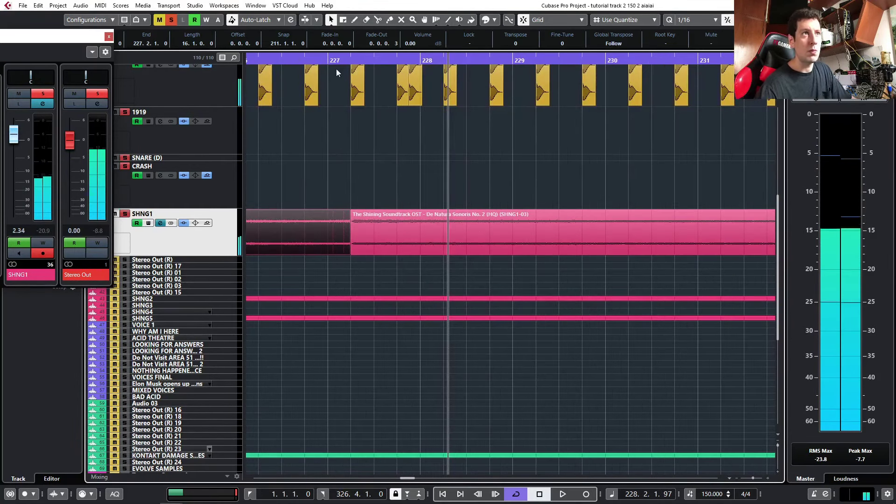
pyautogui.scroll(2, 393, 242)
pyautogui.press('space')
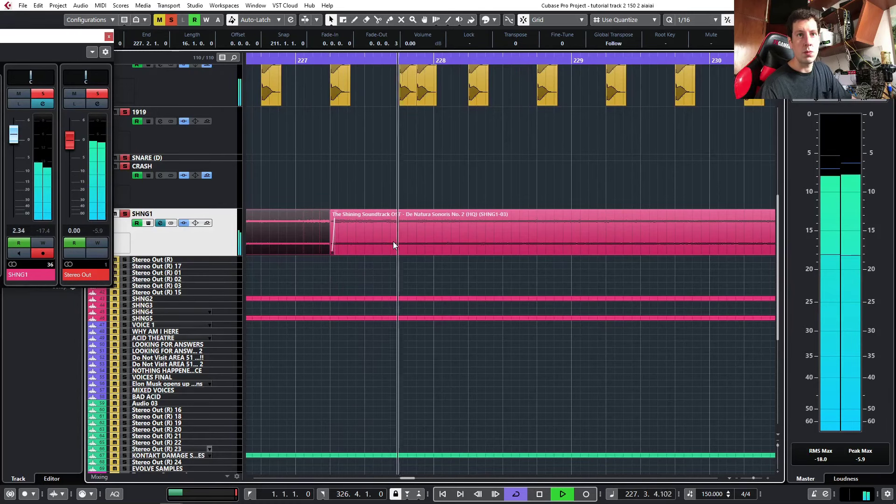
# Lower the volume of the drum hit at 227.4.3 to -5.99 dB and audition it from bar 227.
pyautogui.press('space')
pyautogui.click(420, 82)
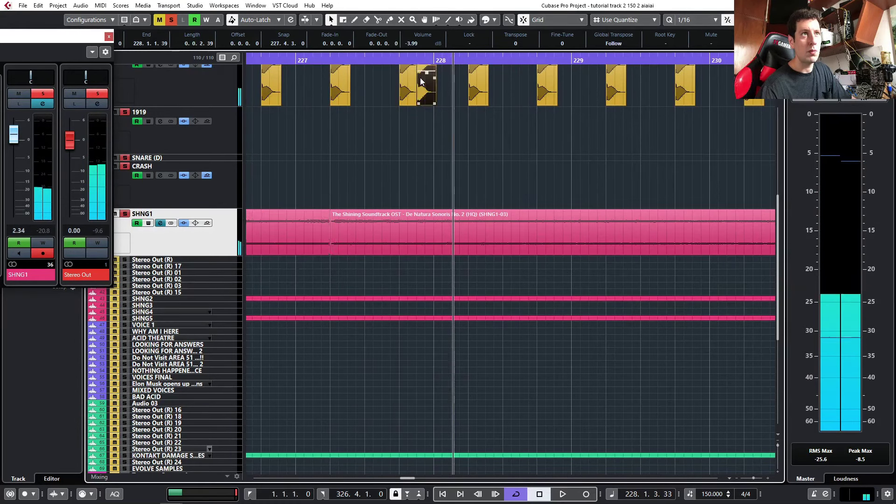
pyautogui.scroll(-2, 415, 43)
pyautogui.doubleClick(365, 60)
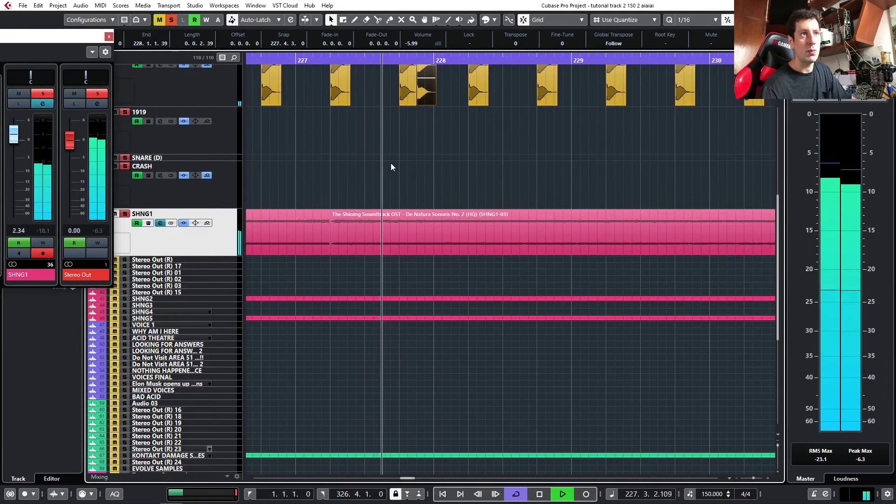
pyautogui.press('space')
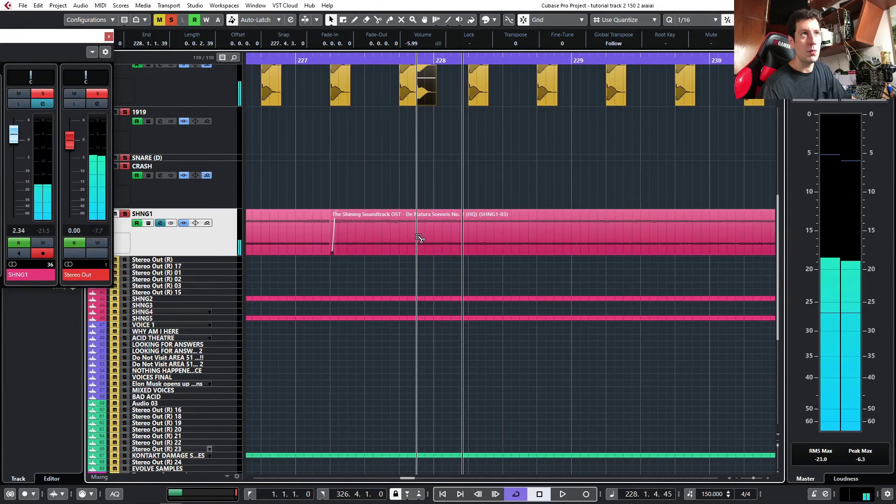
# Split SHNG1 at 227.4.3 with a 0.0.0.2 fade-out before and a 0.0.0.71 fade-in after the cut, and audition it with cycle off.
pyautogui.keyDown('alt'); pyautogui.click(416, 229); pyautogui.keyUp('alt')
pyautogui.moveTo(421, 213); pyautogui.dragTo(425, 217)
pyautogui.click(409, 217)
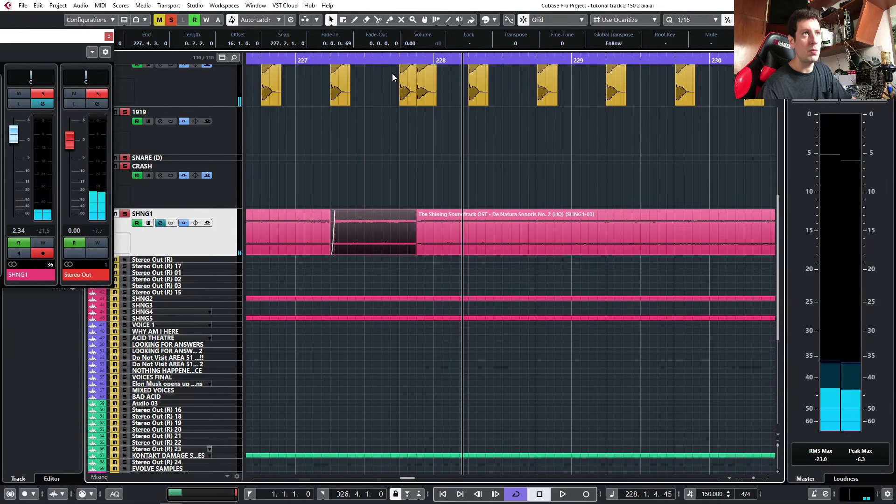
pyautogui.press('space')
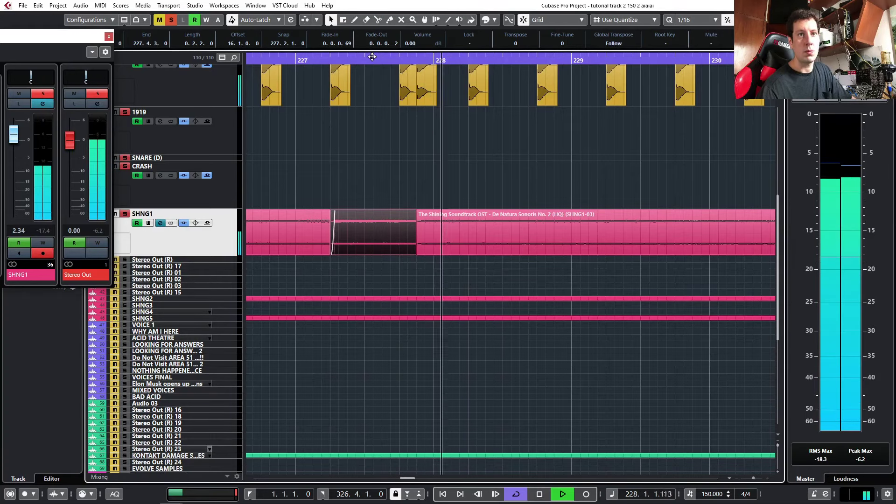
pyautogui.click(426, 219)
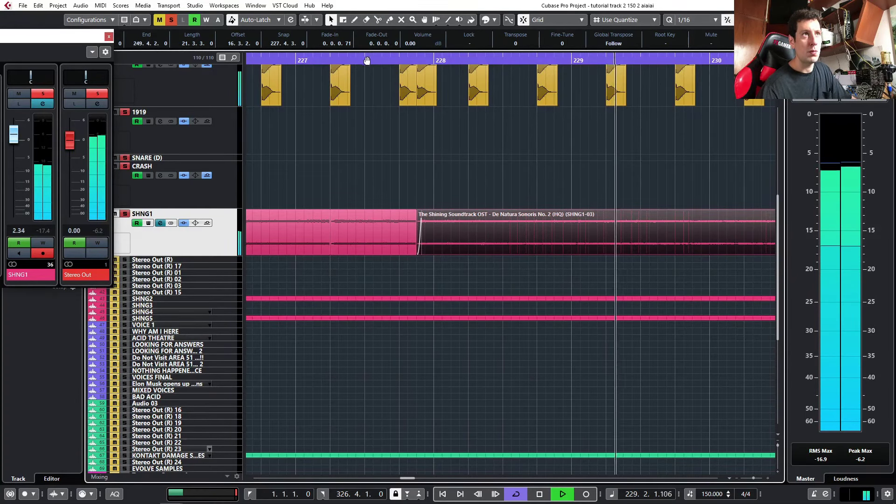
pyautogui.press('KP_Divide')
pyautogui.click(362, 56)
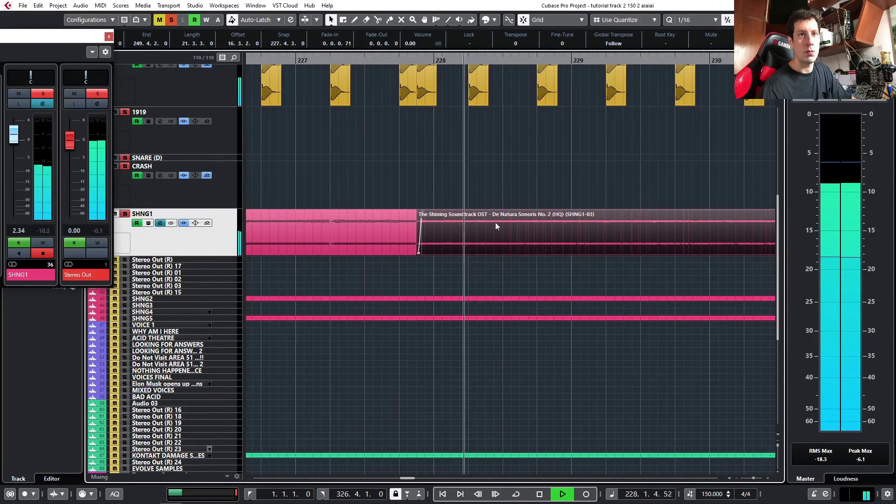
# Trim the SHNG1 event starting at 227.4.3 to end at 245.1.3 and give it a fade-out of 6.1.0.62.
pyautogui.press('g')
pyautogui.press('g')
pyautogui.press('g')
pyautogui.press('g')
pyautogui.press('g')
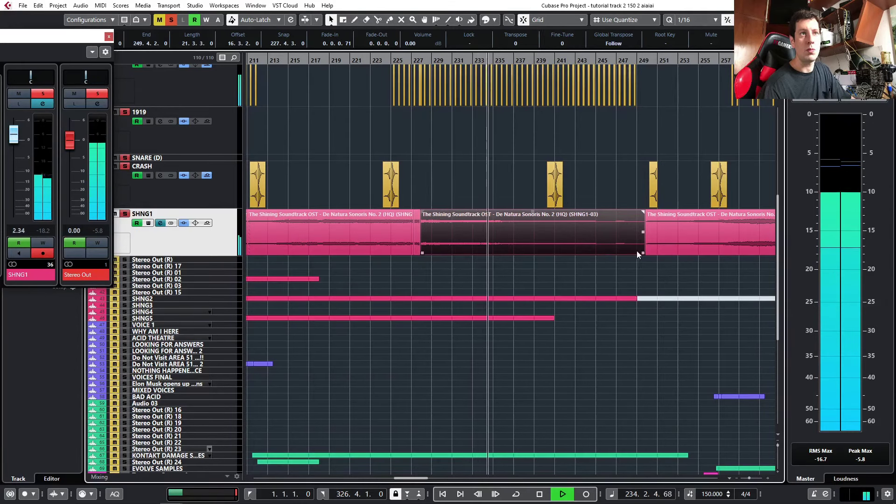
pyautogui.moveTo(642, 252); pyautogui.dragTo(596, 254)
pyautogui.moveTo(595, 212); pyautogui.dragTo(530, 224)
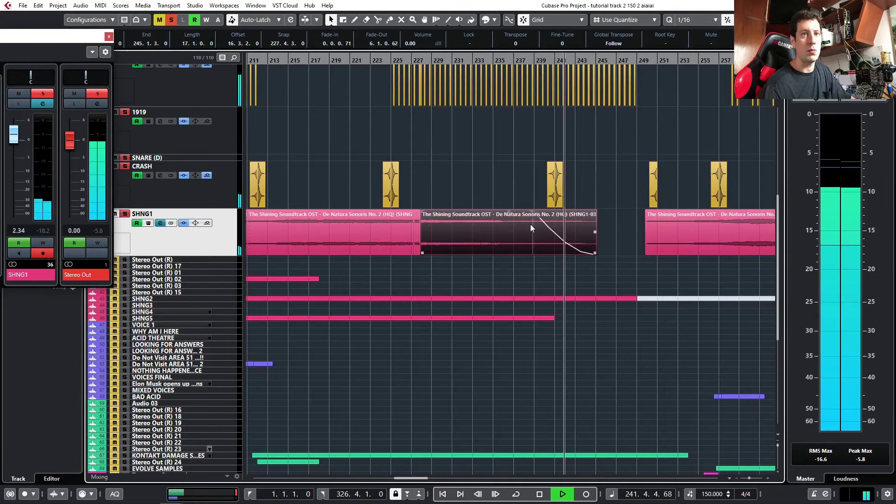
# Split the SHNG1 event starting at 249.4.2 at 274.4.4 and lower the first part's volume to -3 dB.
pyautogui.click(395, 60)
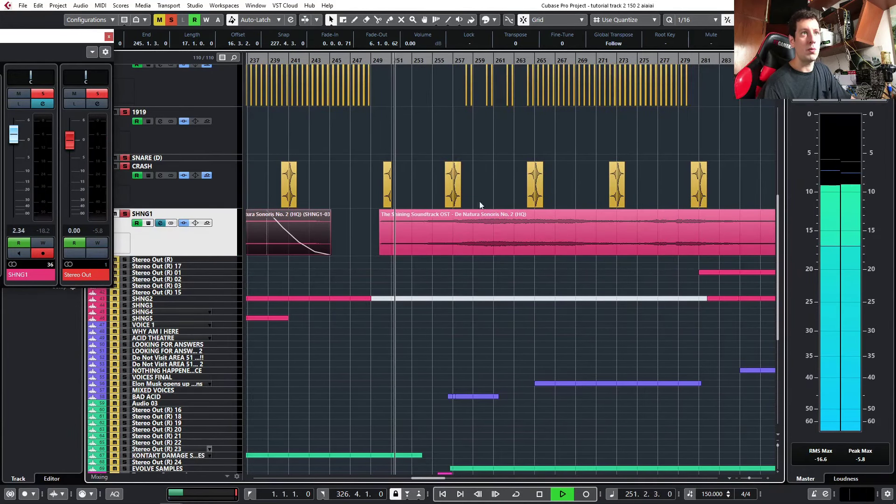
pyautogui.scroll(-3, 490, 238)
pyautogui.scroll(1, 535, 248)
pyautogui.scroll(3, 538, 247)
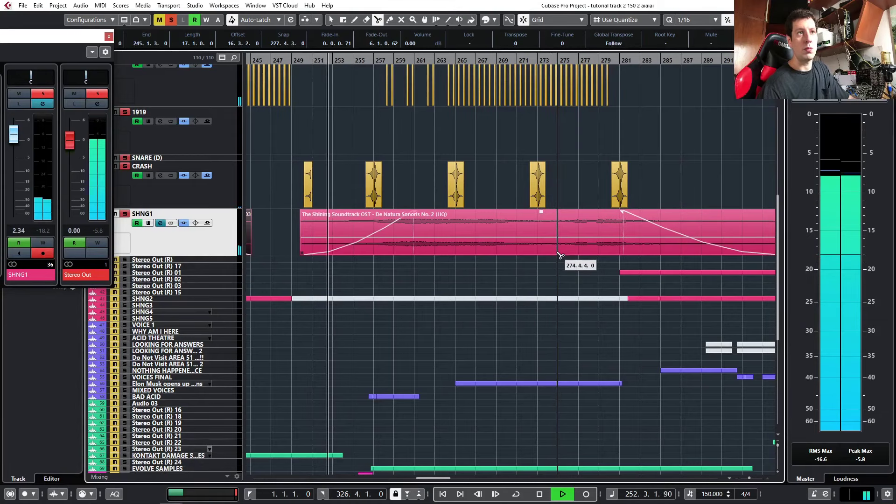
pyautogui.keyDown('alt'); pyautogui.click(558, 252); pyautogui.keyUp('alt')
pyautogui.click(527, 251)
pyautogui.scroll(-3, 414, 44)
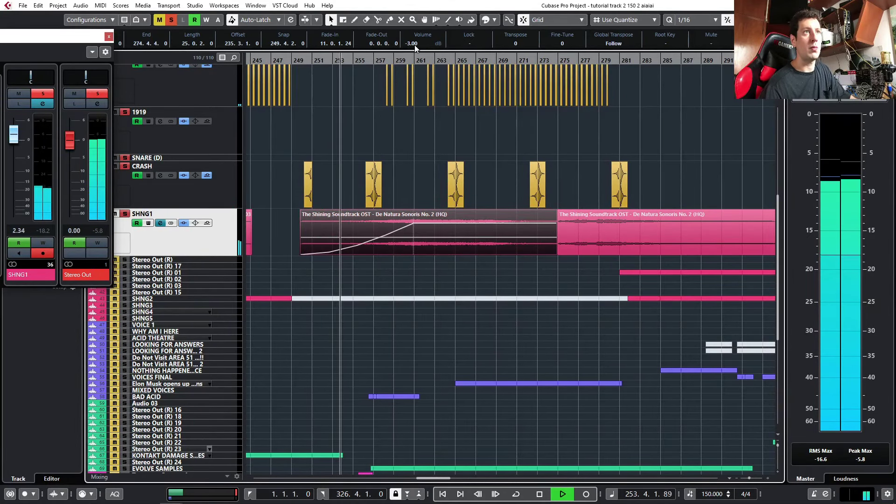
# Bounce the SHNG1 event spanning 249.4.2 to 274.4.4, replacing the original event.
pyautogui.press('g')
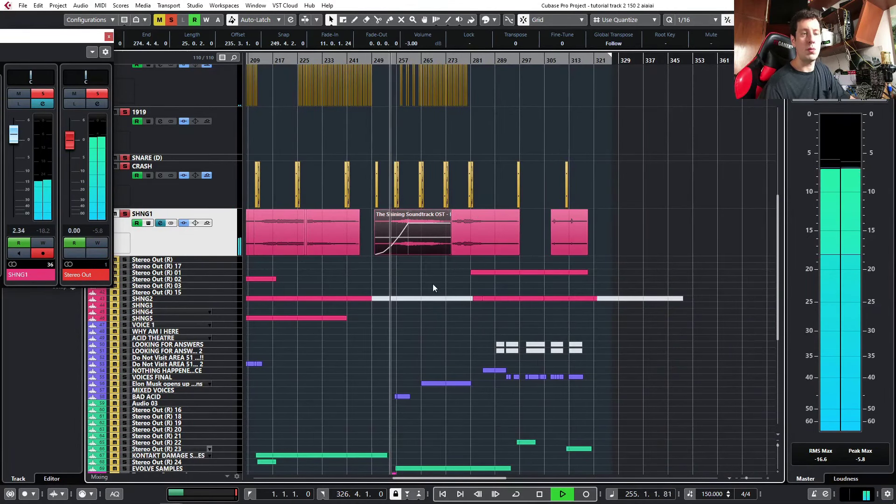
pyautogui.press('g')
pyautogui.press('g')
pyautogui.hscroll(-3, 440, 268)
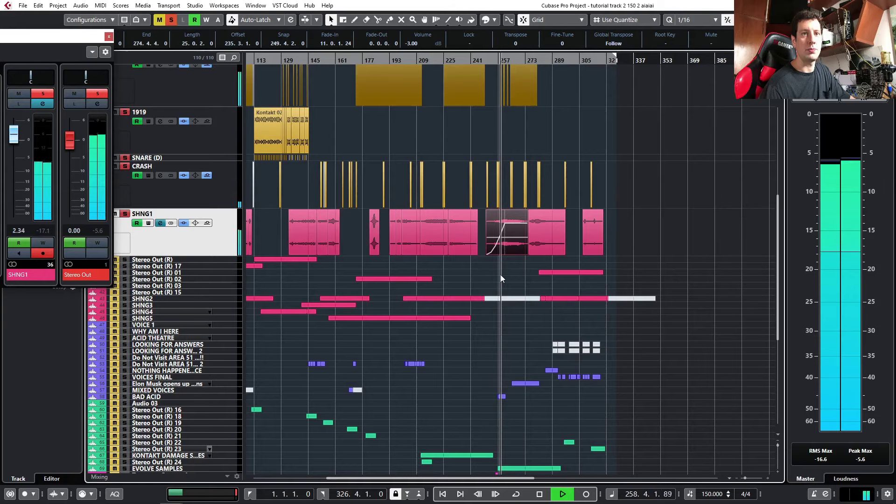
pyautogui.press('space')
pyautogui.press('h')
pyautogui.press('h')
pyautogui.press('h')
pyautogui.press('h')
pyautogui.press('h')
pyautogui.press('h')
pyautogui.press('h')
pyautogui.press('h')
pyautogui.press('b')
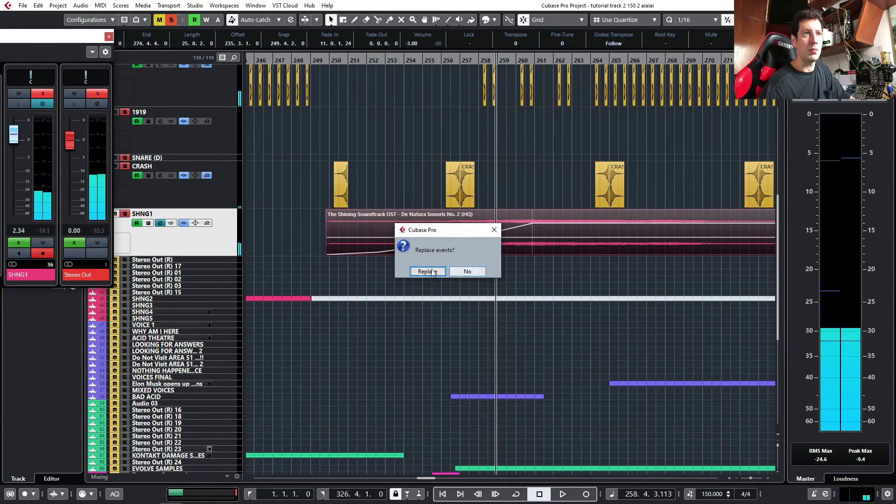
pyautogui.click(429, 270)
# Audition the bounced SHNG1 event from bars 256 and 257, examining the section after the crash up to the drum hits in bar 258.
pyautogui.press('h')
pyautogui.press('h')
pyautogui.click(346, 66)
pyautogui.press('space')
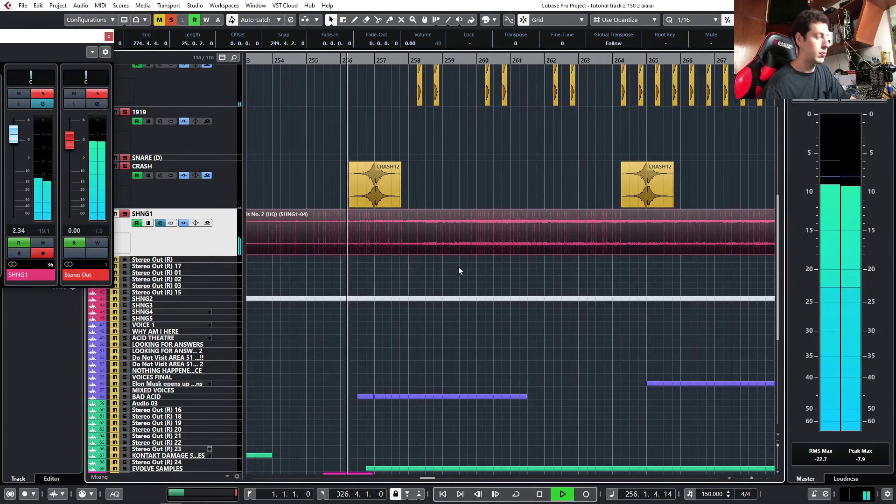
pyautogui.press('h')
pyautogui.press('h')
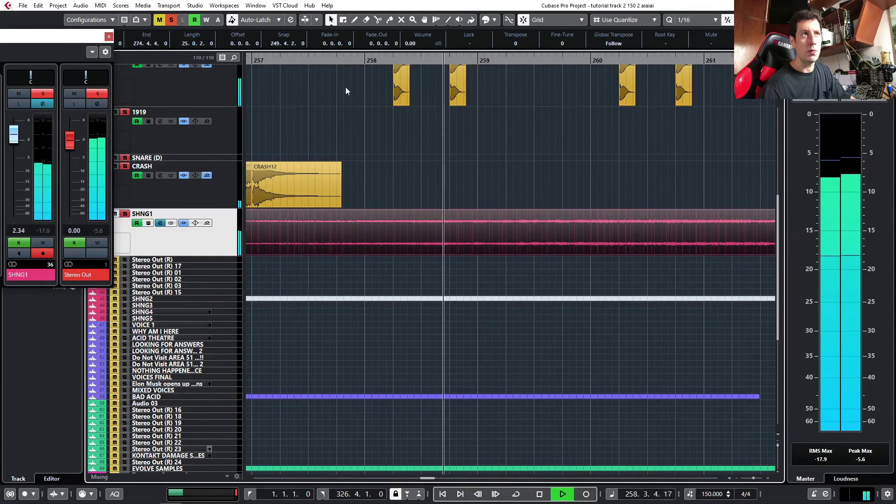
pyautogui.click(308, 62)
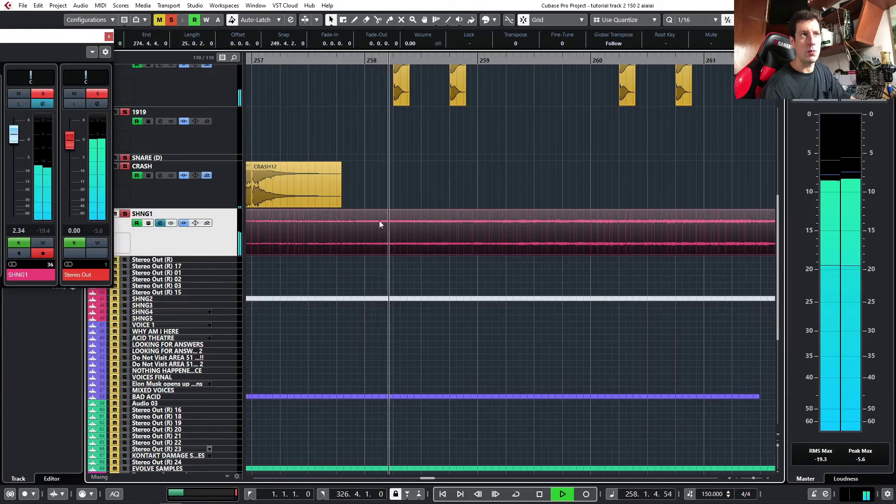
pyautogui.press('space')
pyautogui.click(262, 60)
pyautogui.press('space')
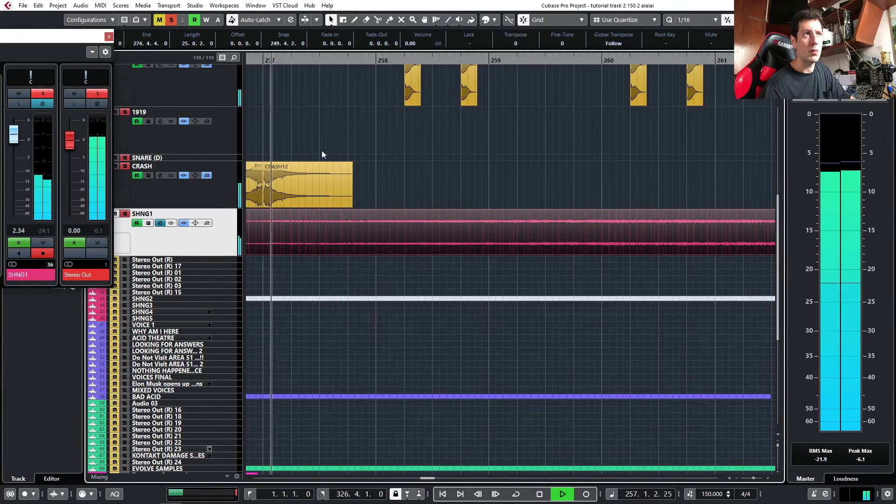
pyautogui.press('space')
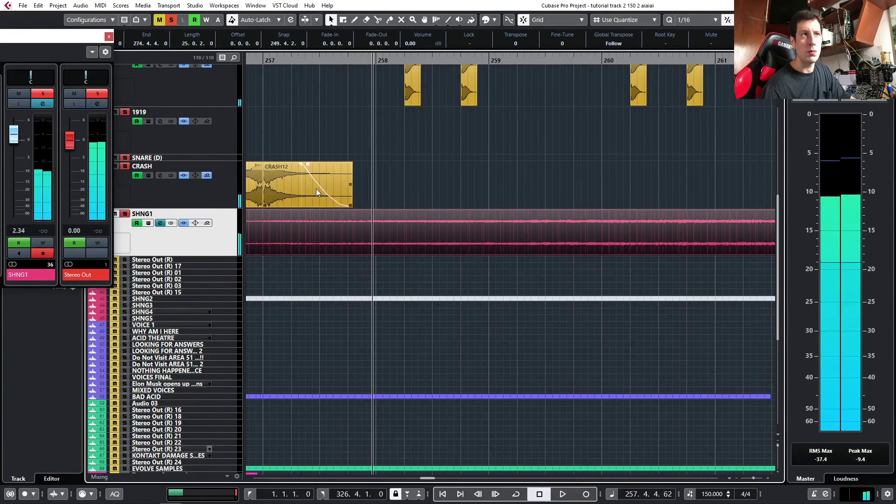
# Split SHNG1 at 257.4.1, give the first part a fade-out of 0.0.0.3 and play across the cut.
pyautogui.keyDown('alt'); pyautogui.click(351, 229); pyautogui.keyUp('alt')
pyautogui.click(357, 224)
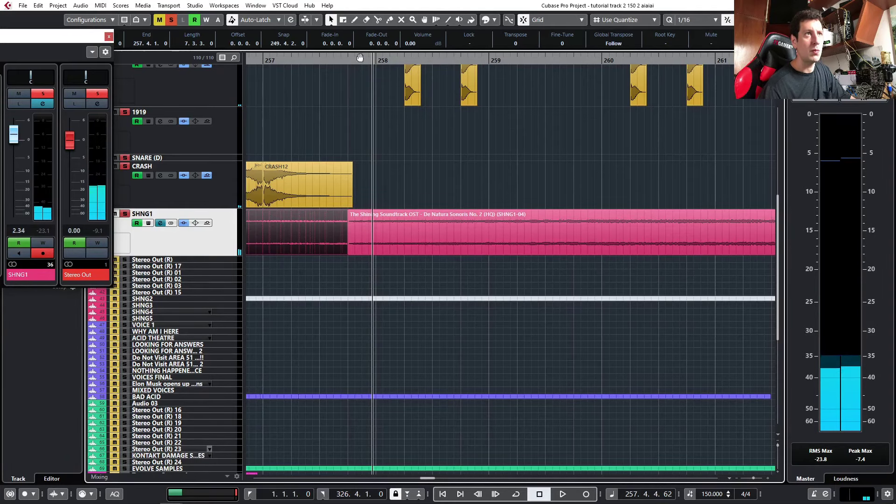
pyautogui.press('space')
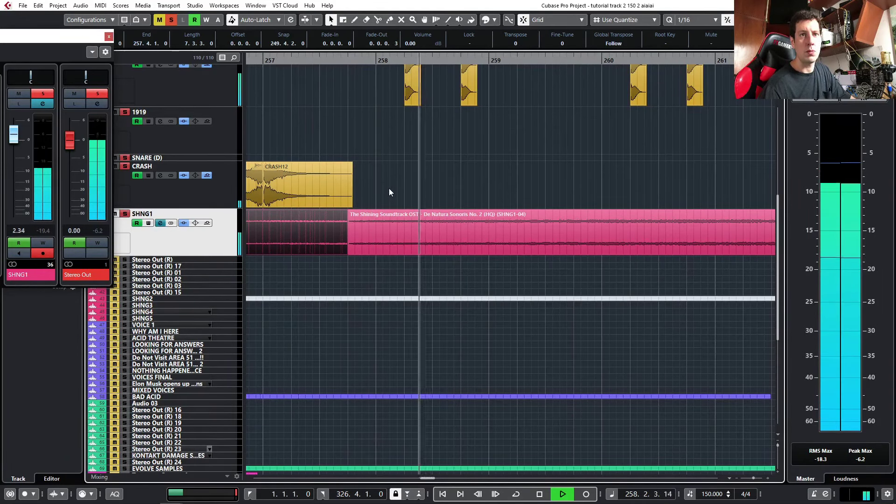
# Stop playback, split the SHNG1 event at 258.4.1 and give the part before the cut a fade-out of 0.0.0.2.
pyautogui.press('space')
pyautogui.keyDown('alt'); pyautogui.click(354, 229); pyautogui.keyUp('alt')
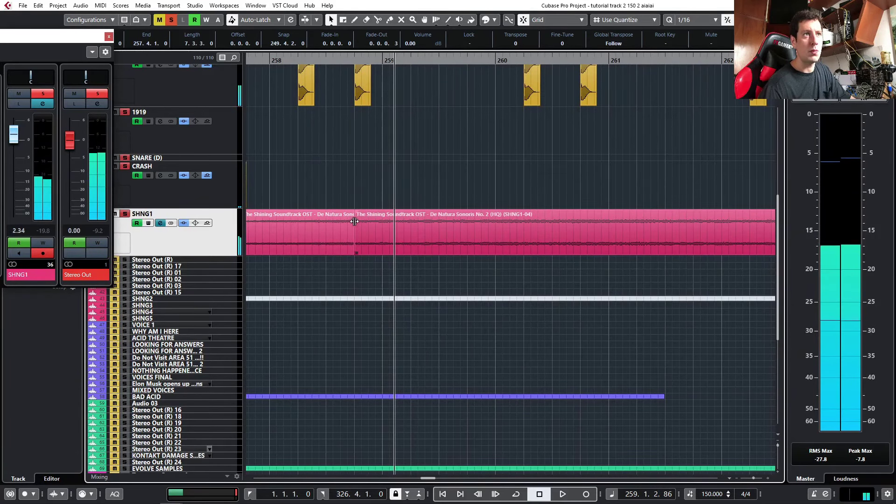
pyautogui.click(357, 214)
pyautogui.press('Left')
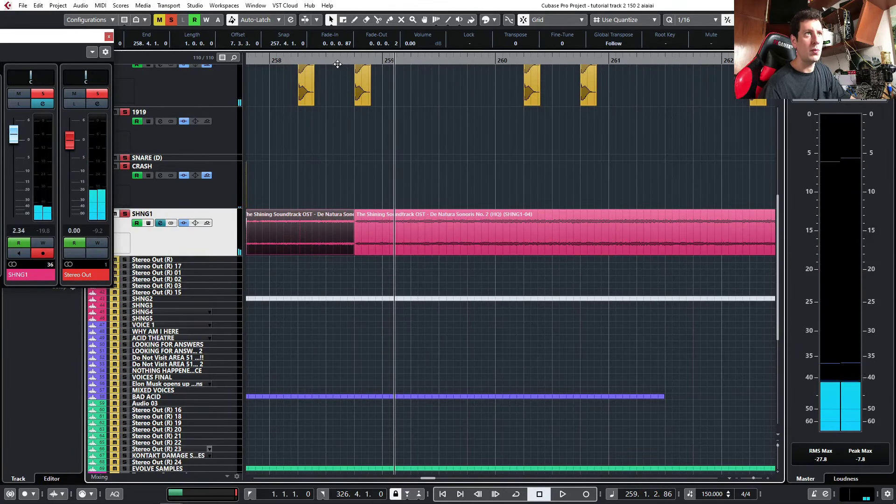
# Give the SHNG1 part starting at 258.4.1 a fade-in of 0.0.0.111 and play across the cut from bar 258.
pyautogui.press('space')
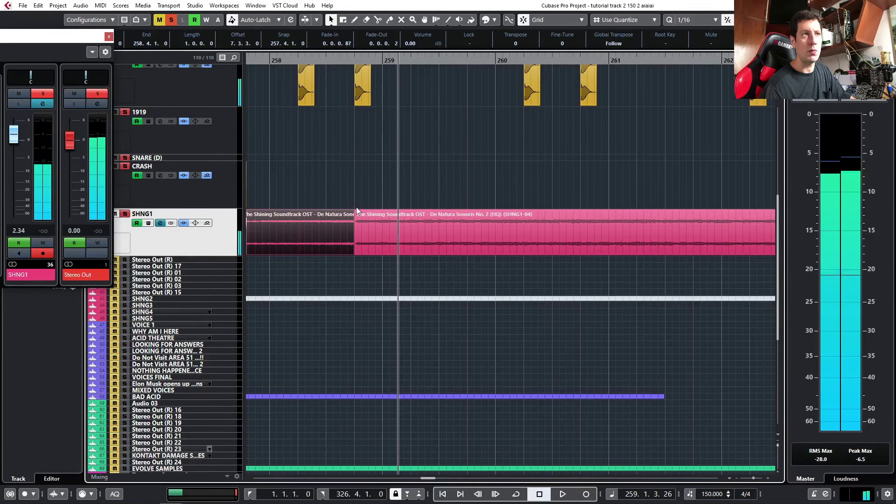
pyautogui.click(357, 214)
pyautogui.click(302, 58)
pyautogui.press('space')
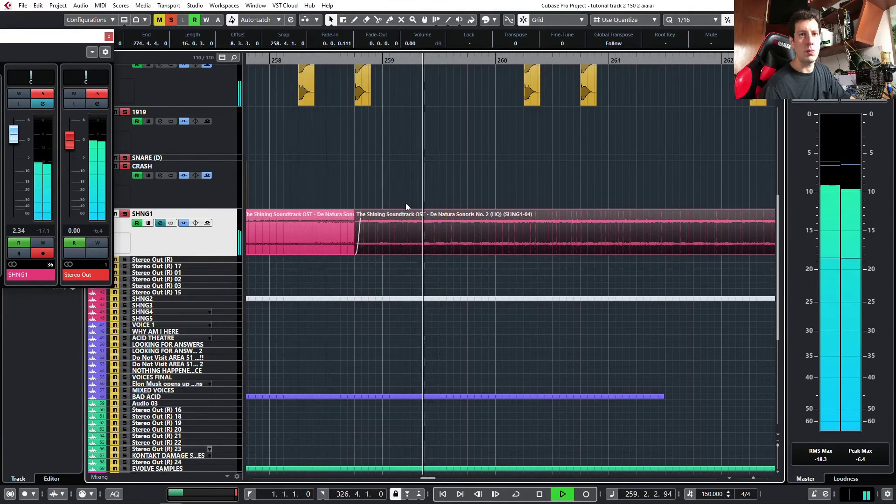
pyautogui.moveTo(338, 60); pyautogui.dragTo(251, 59)
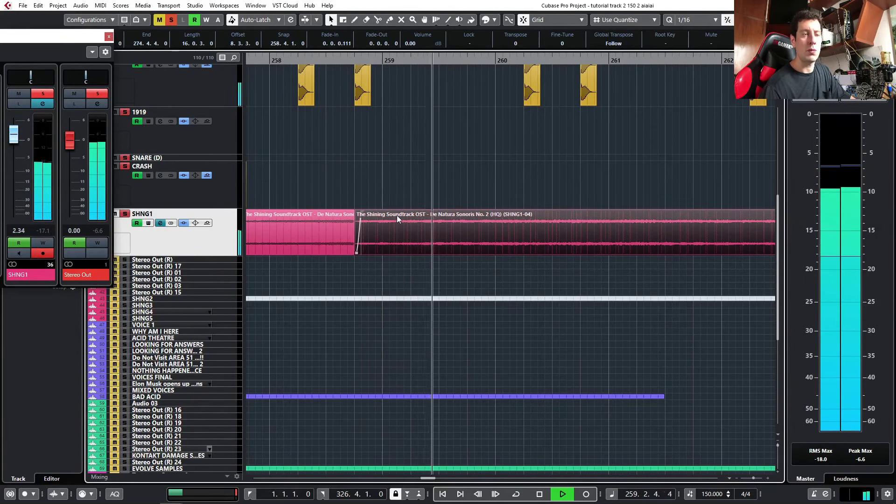
# Split SHNG1 at the drum hit at 260.2.1 and set the fade-out of the part before the cut to 0.0.0.2.
pyautogui.hscroll(2, 397, 215)
pyautogui.scroll(-2, 402, 218)
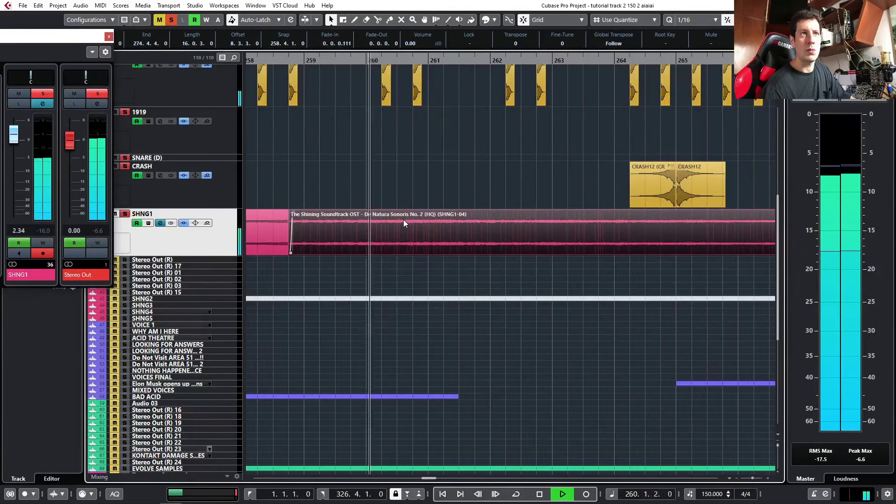
pyautogui.scroll(2, 385, 220)
pyautogui.keyDown('alt'); pyautogui.click(378, 226); pyautogui.keyUp('alt')
pyautogui.moveTo(378, 213); pyautogui.dragTo(381, 214)
pyautogui.click(372, 216)
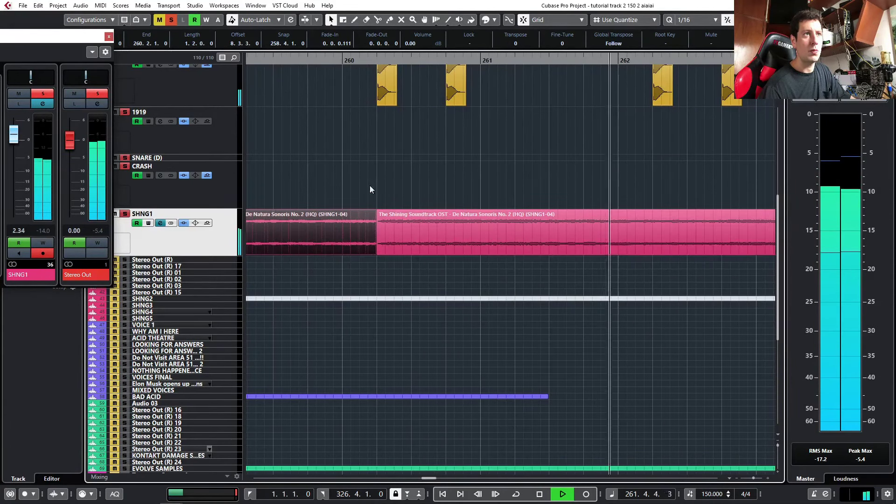
pyautogui.scroll(2, 398, 44)
# Play across the cut at 260.2.1 and give the SHNG1 part after it a fade-in of 0.0.0.77.
pyautogui.click(324, 60)
pyautogui.press('space')
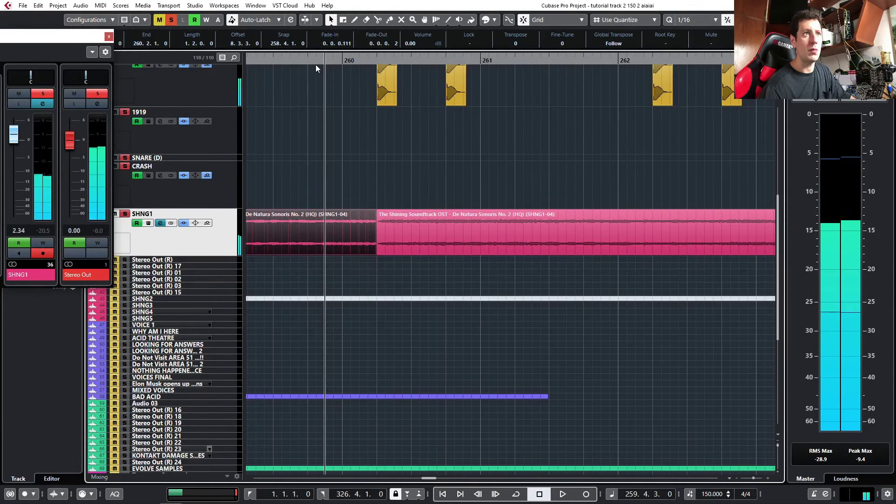
pyautogui.press('space')
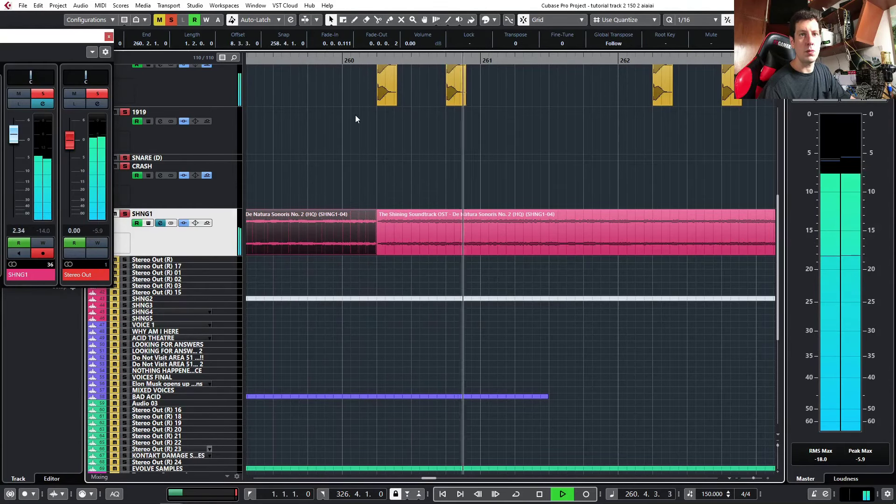
pyautogui.press('g')
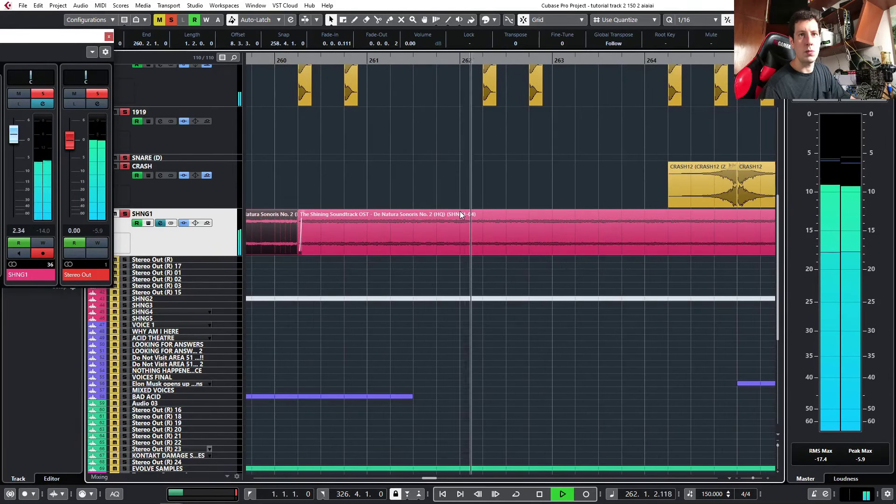
# Stop playback, split SHNG1 at 262.4.1 and give the part before the cut a fade-out of 0.0.0.2.
pyautogui.press('space')
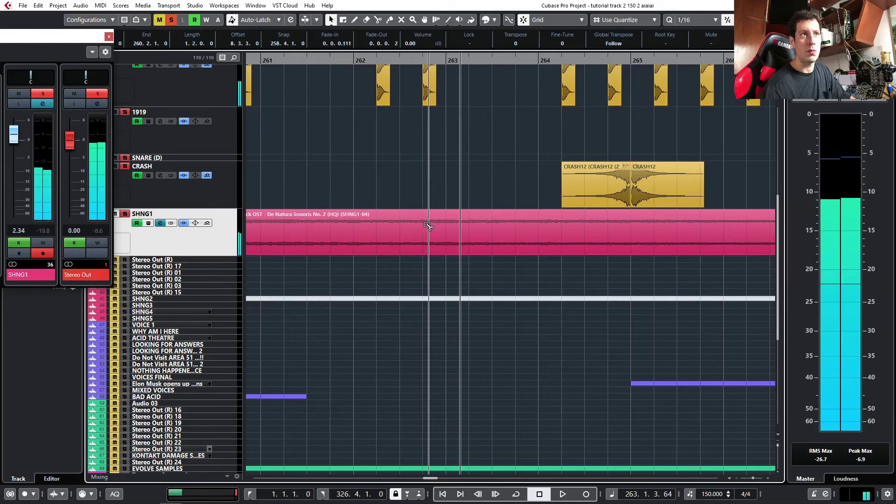
pyautogui.keyDown('alt'); pyautogui.click(428, 226); pyautogui.keyUp('alt')
pyautogui.click(410, 219)
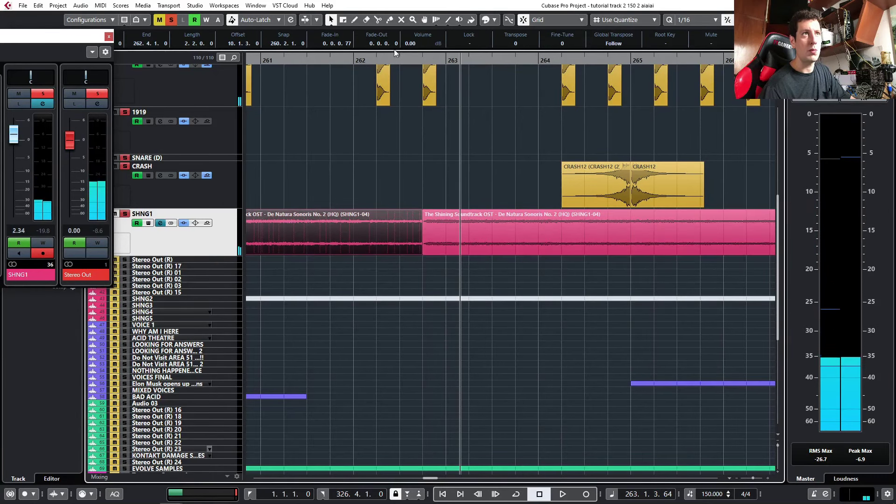
# Activate cycle mode and play from around bar 262 across the 262.4.1 cut, following SHNG1 to the crash at bar 265.
pyautogui.click(371, 61)
pyautogui.press('KP_Divide')
pyautogui.press('space')
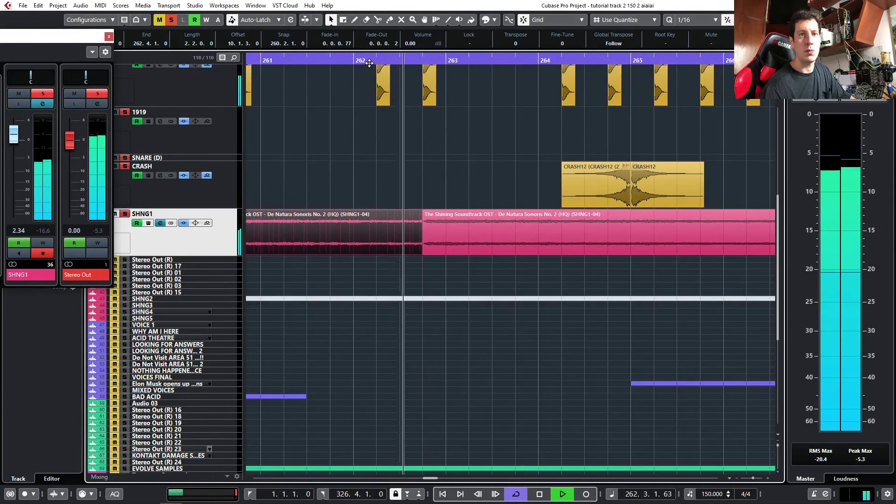
pyautogui.click(369, 61)
pyautogui.click(346, 61)
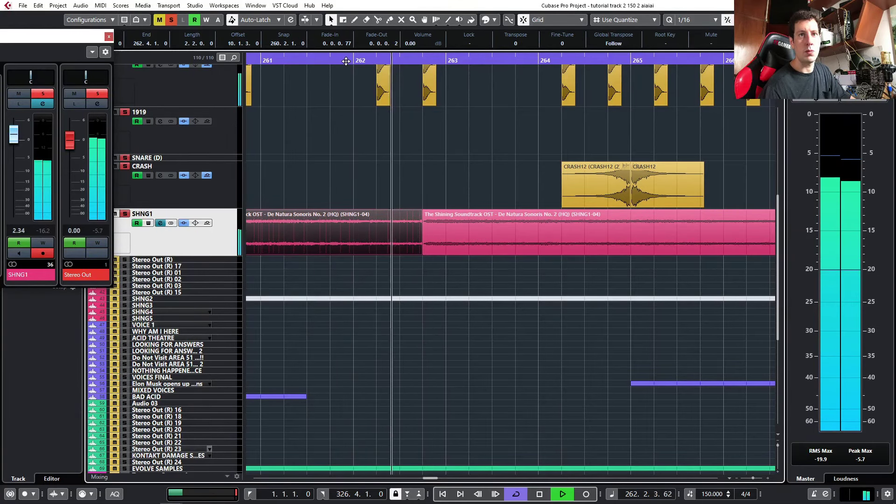
pyautogui.hscroll(2, 441, 158)
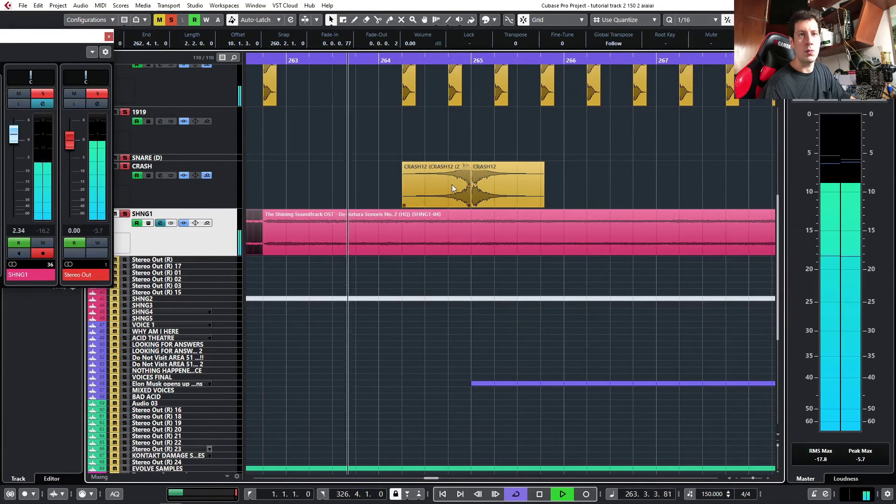
pyautogui.scroll(-2, 451, 184)
pyautogui.hscroll(2, 442, 184)
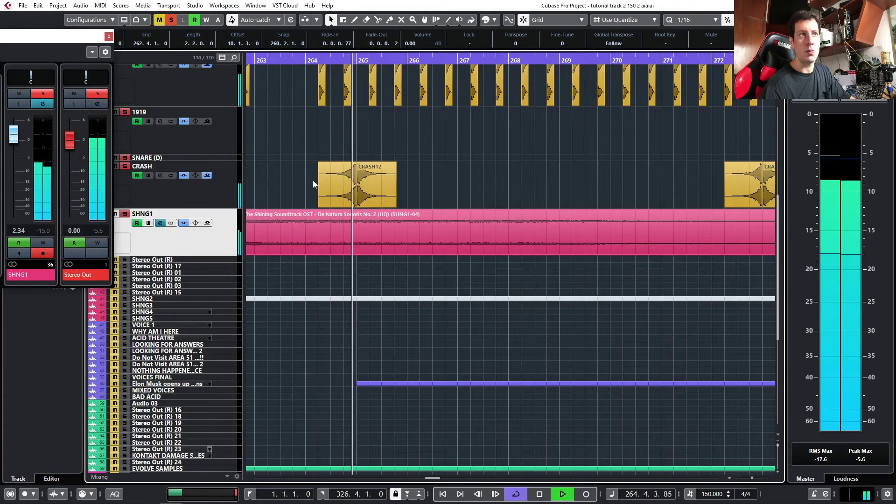
# Split the SHNG1 clip at 264.2.1, give the new slice a fade-in of about 0.0.0.106, and replay the cut.
pyautogui.scroll(1, 312, 180)
pyautogui.click(273, 60)
pyautogui.scroll(1, 300, 181)
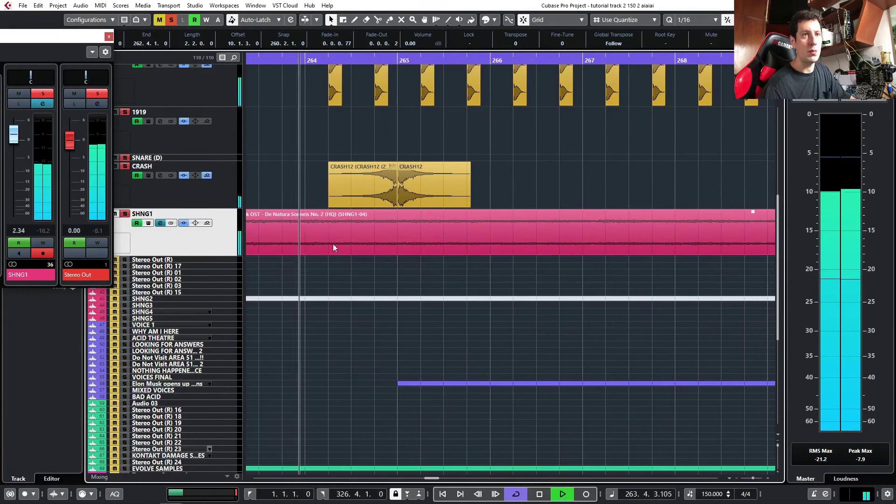
pyautogui.press('space')
pyautogui.keyDown('alt'); pyautogui.click(327, 241); pyautogui.keyUp('alt')
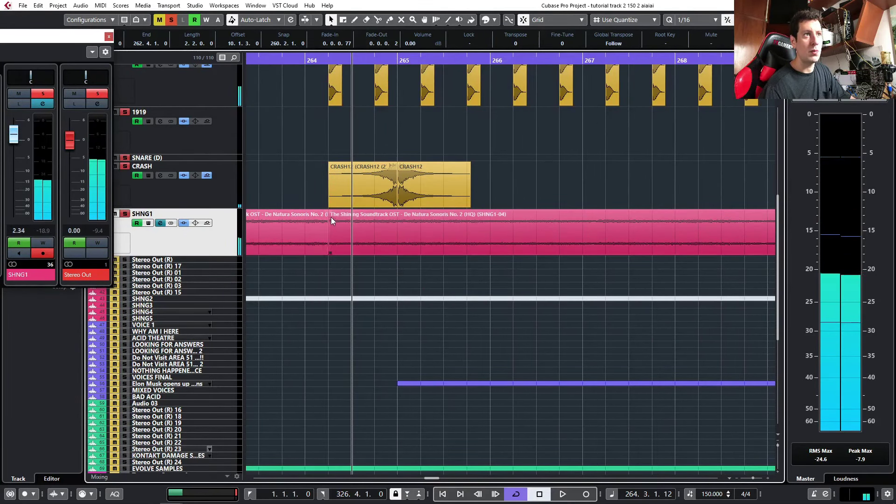
pyautogui.moveTo(331, 213); pyautogui.dragTo(335, 215)
pyautogui.click(289, 231)
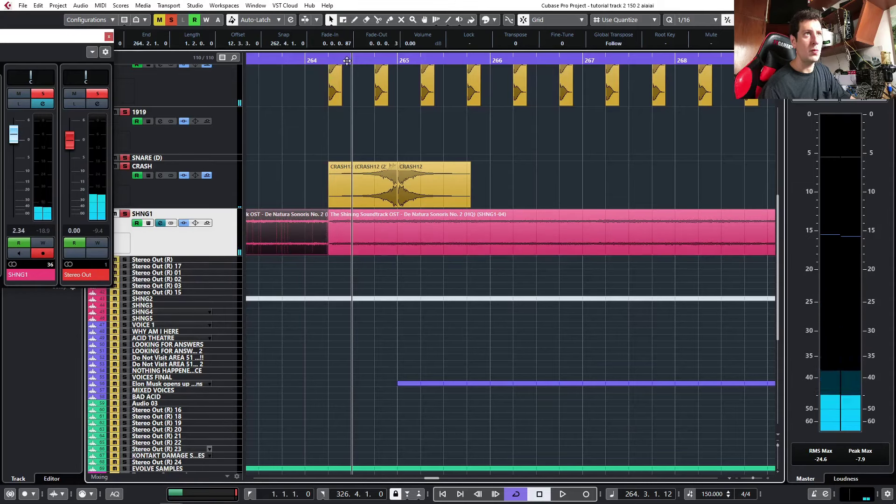
pyautogui.click(265, 60)
pyautogui.press('space')
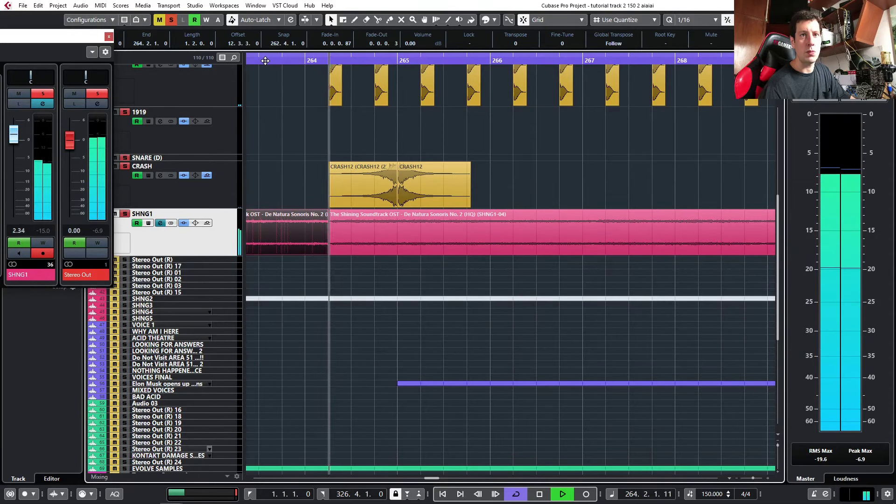
# Try an extra EQ band at about 261 Hz with Q 0.987 in SHNG1's Pro-Q 3 and audition it.
pyautogui.press('space')
pyautogui.click(303, 61)
pyautogui.click(304, 60)
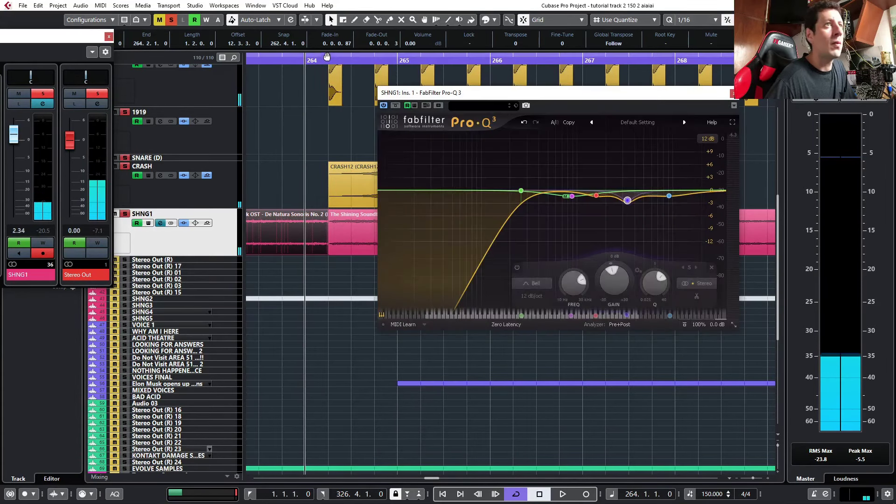
pyautogui.press('space')
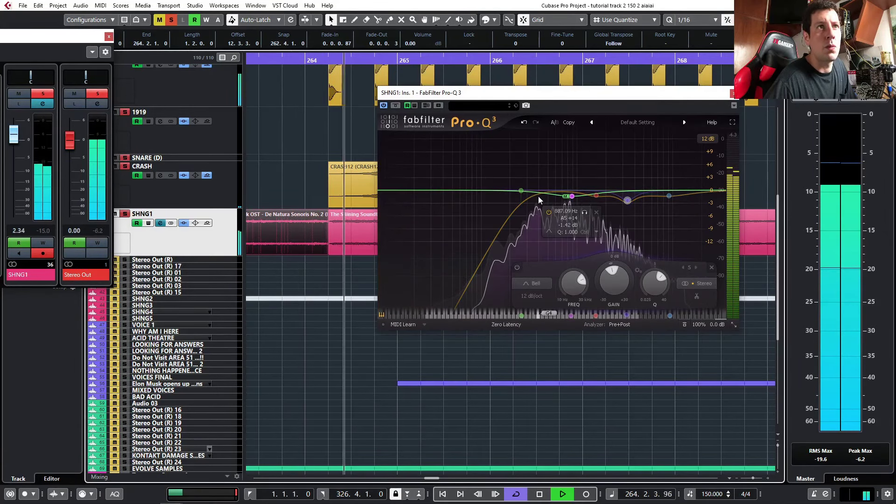
pyautogui.moveTo(544, 194); pyautogui.dragTo(538, 198)
pyautogui.scroll(2, 540, 199)
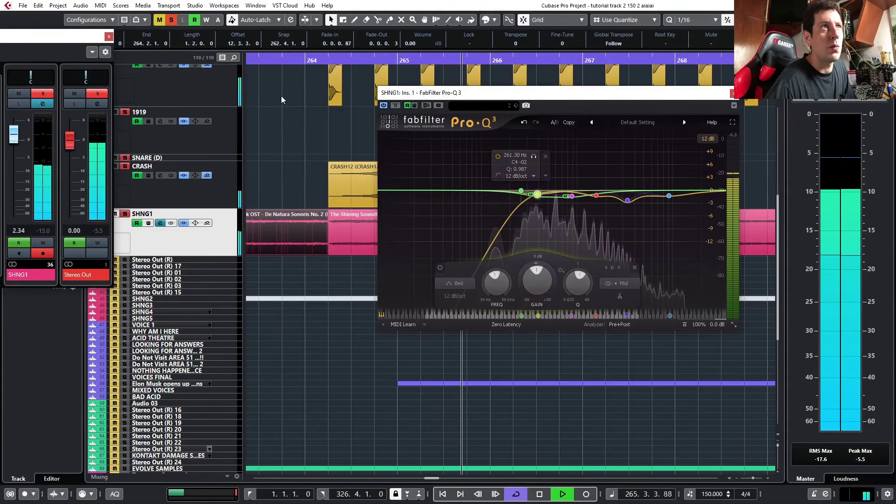
pyautogui.press('space')
pyautogui.click(732, 94)
pyautogui.press('space')
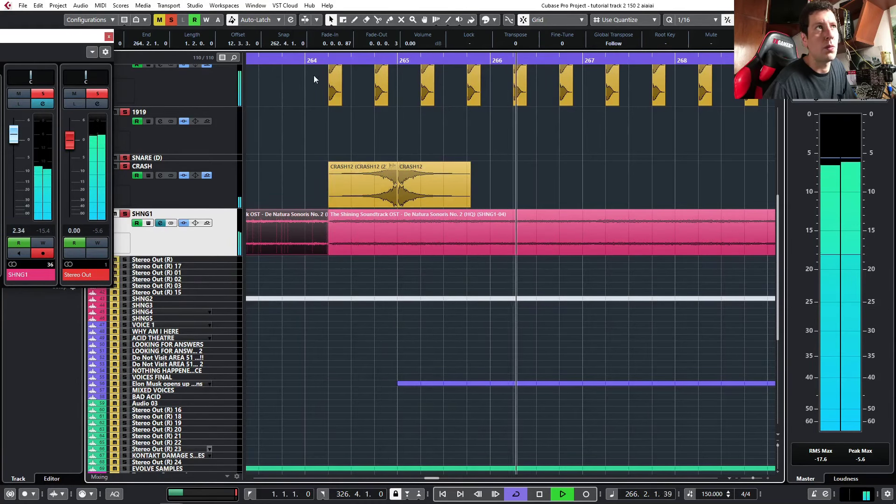
pyautogui.press('space')
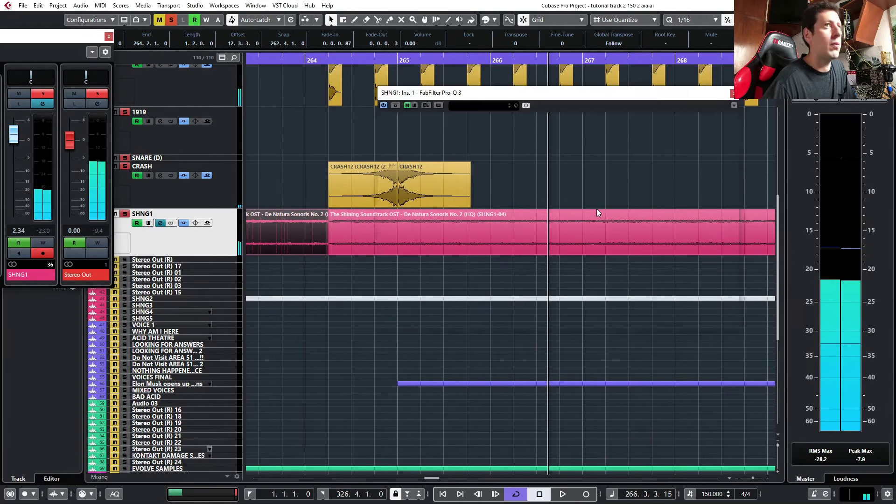
# Undo the added band in SHNG1's Pro-Q 3, close the plug-in, and replay from 264.1.4.
pyautogui.click(523, 122)
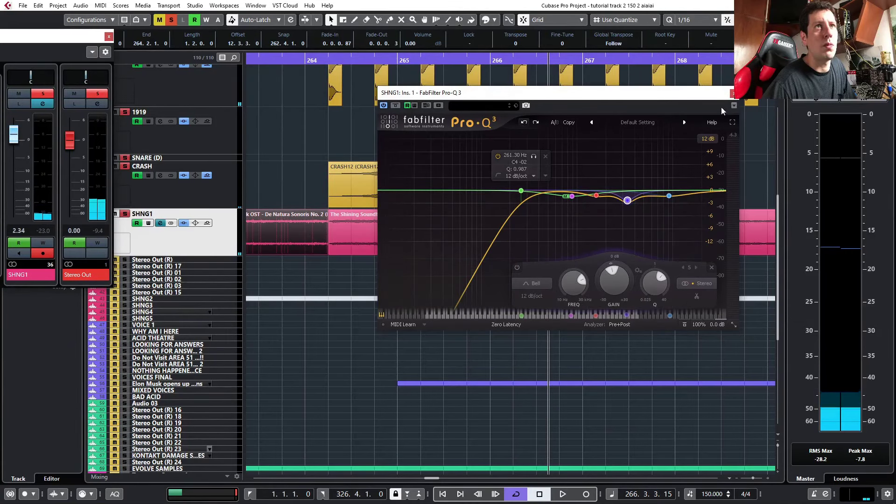
pyautogui.click(731, 93)
pyautogui.click(322, 60)
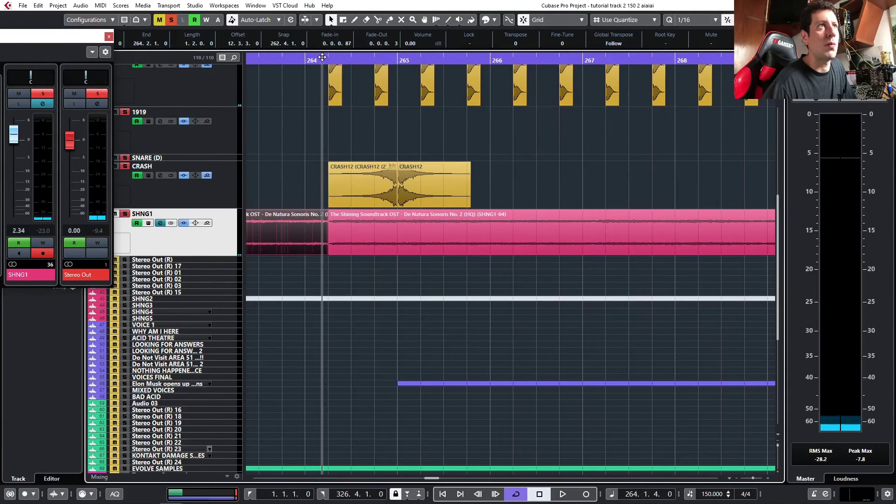
pyautogui.press('space')
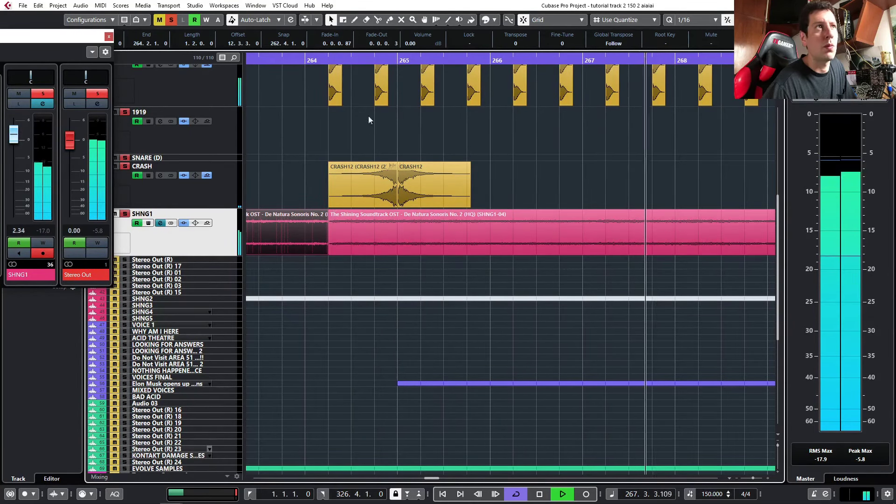
# Split the SHNG1 clip again at 264.4.1, add a short fade-in to the new slice, and replay the section.
pyautogui.click(317, 60)
pyautogui.scroll(2, 352, 305)
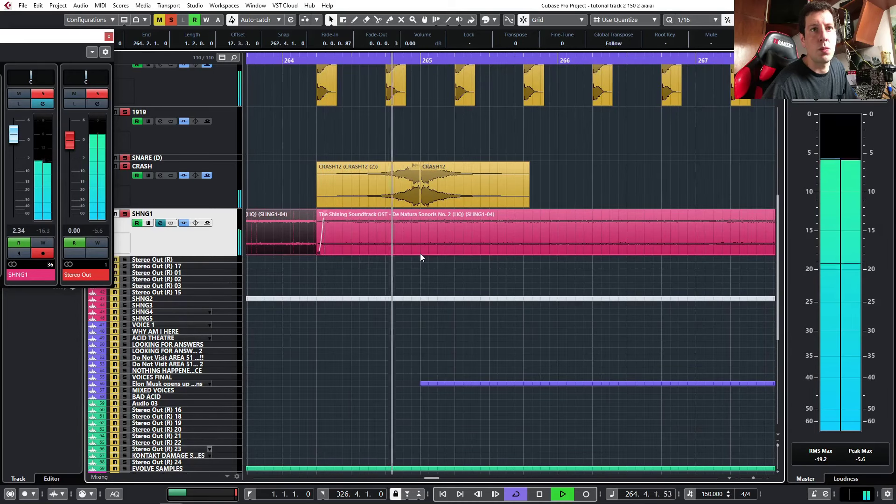
pyautogui.press('space')
pyautogui.keyDown('alt'); pyautogui.click(386, 246); pyautogui.keyUp('alt')
pyautogui.keyDown('shift'); pyautogui.doubleClick(384, 211); pyautogui.keyUp('shift')
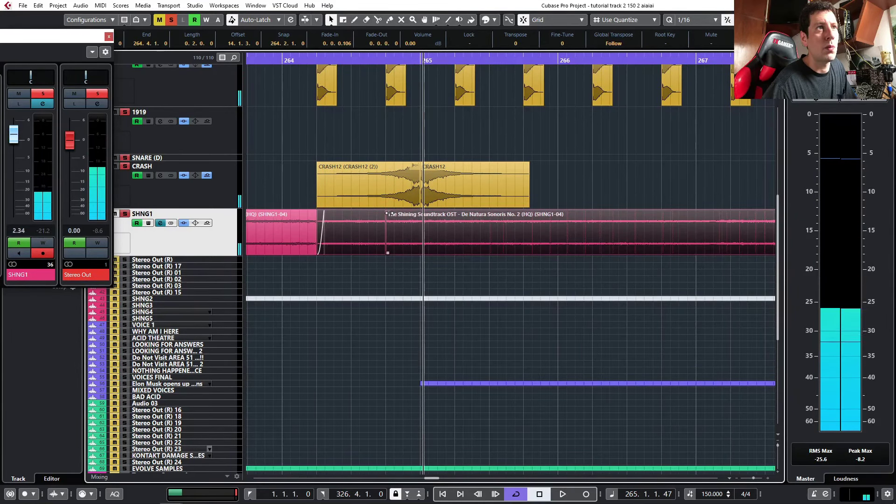
pyautogui.moveTo(386, 211); pyautogui.dragTo(393, 211)
pyautogui.click(396, 260)
pyautogui.click(394, 245)
pyautogui.click(377, 228)
pyautogui.press('space')
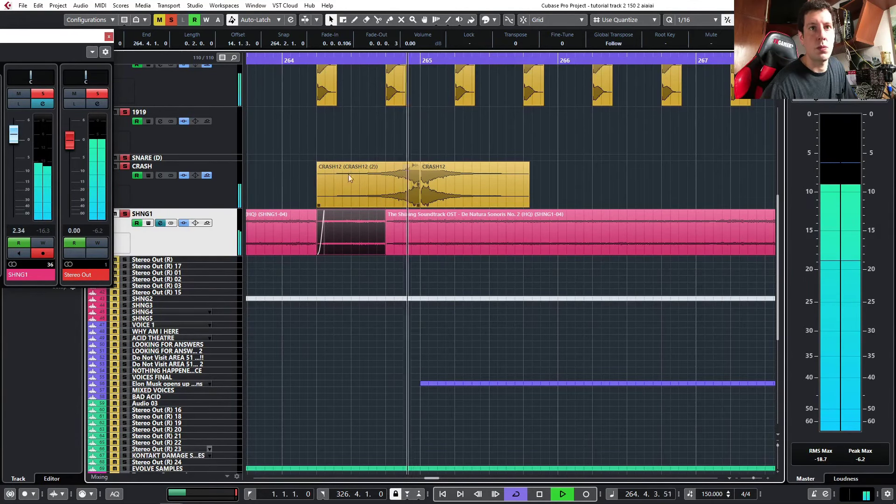
# Set the SHNG1 fade-ins to 0.0.0.51 at 264.4.1 and 0.0.0.67 at 264.2.1, and replay from before bar 264.
pyautogui.press('space')
pyautogui.click(391, 216)
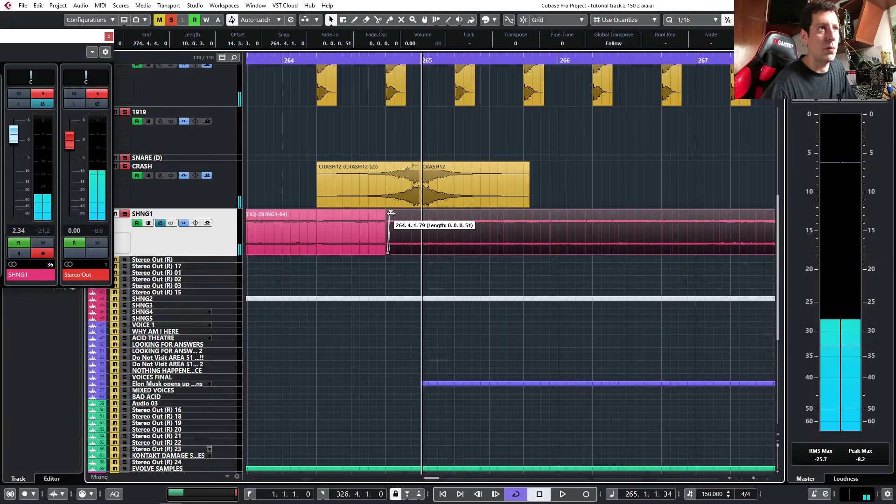
pyautogui.moveTo(317, 212); pyautogui.dragTo(321, 215)
pyautogui.click(272, 62)
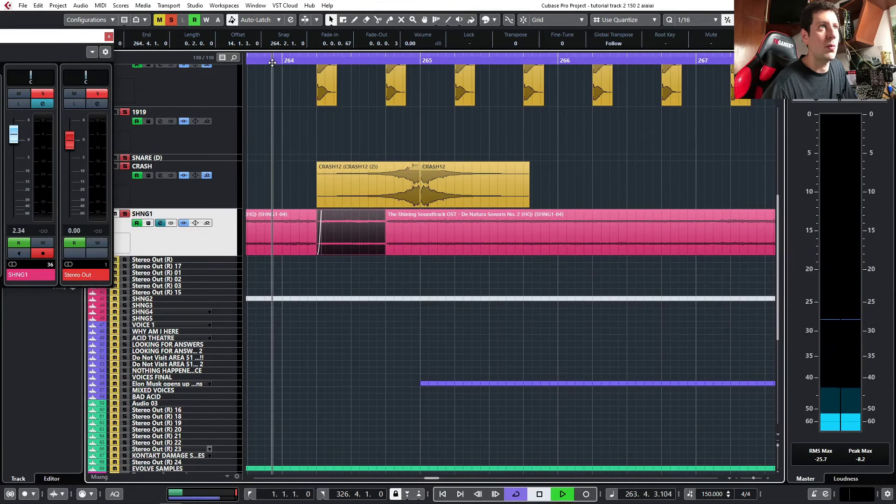
pyautogui.press('space')
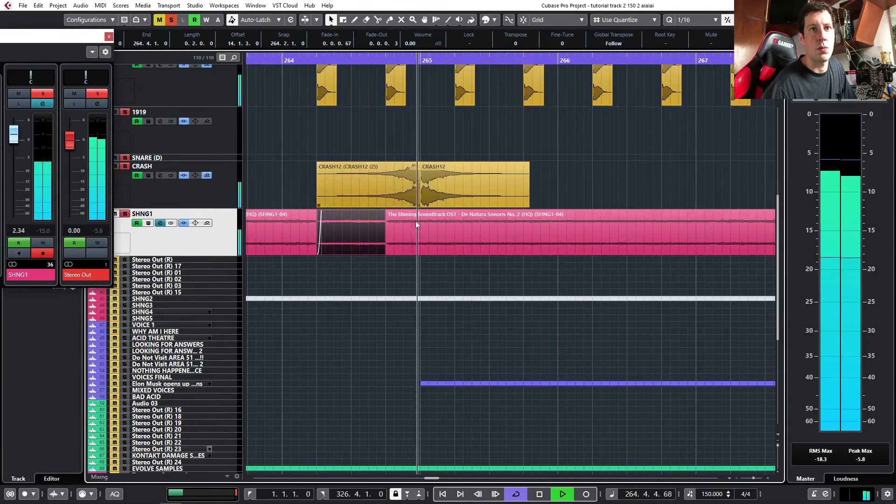
# Stop playback, split the SHNG1 clip at 265.2.1, and give the new slice a 0.0.0.77 fade-in.
pyautogui.press('space')
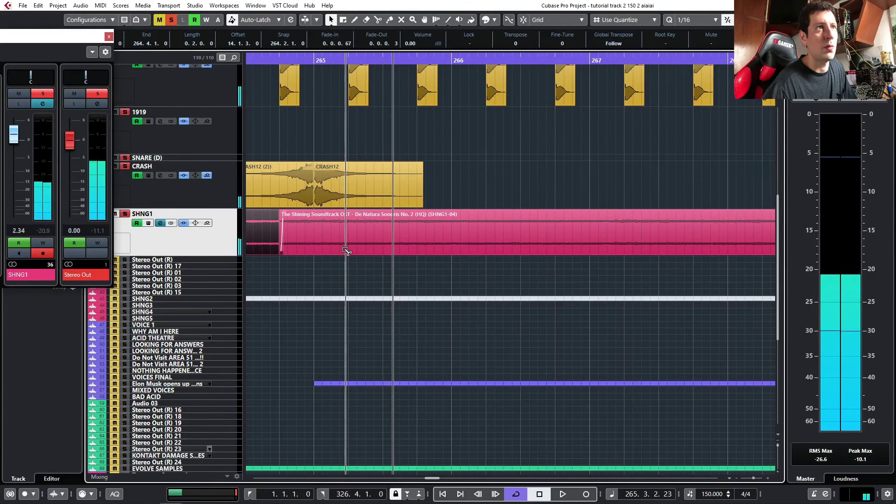
pyautogui.keyDown('alt'); pyautogui.click(346, 249); pyautogui.keyUp('alt')
pyautogui.moveTo(348, 212); pyautogui.dragTo(352, 215)
# Split the CRASH12 clip at 265.3.1, delete its tail, and add a fade-out to the remaining part.
pyautogui.click(365, 186)
pyautogui.keyDown('alt'); pyautogui.click(383, 191); pyautogui.keyUp('alt')
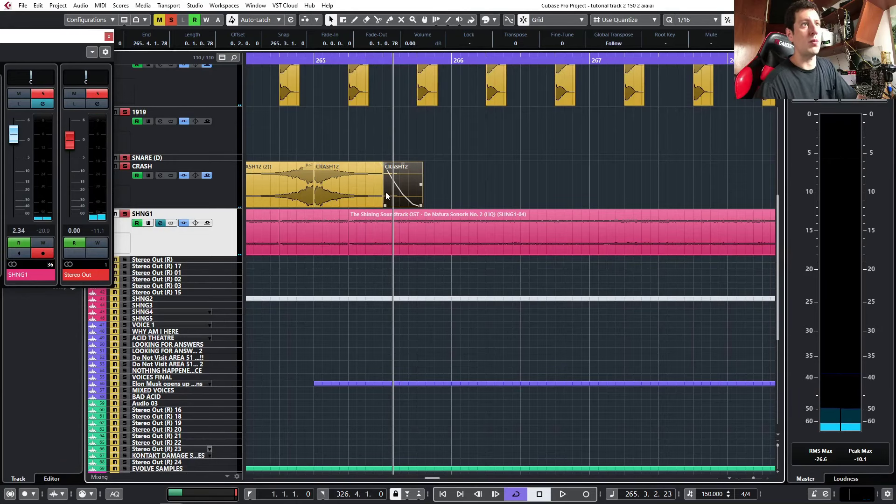
pyautogui.press('Delete')
pyautogui.moveTo(380, 165); pyautogui.dragTo(330, 169)
# Play the passage around bar 265 to check the new SHNG1 cuts and the shortened crash.
pyautogui.click(355, 218)
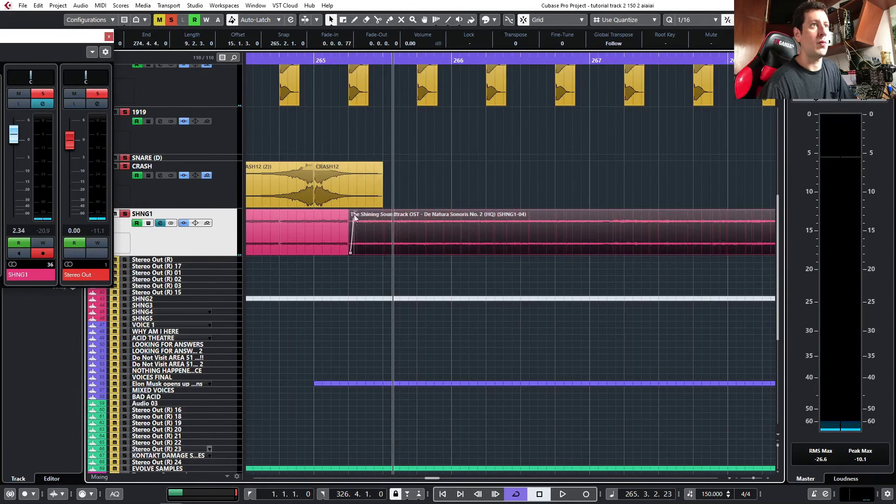
pyautogui.click(334, 217)
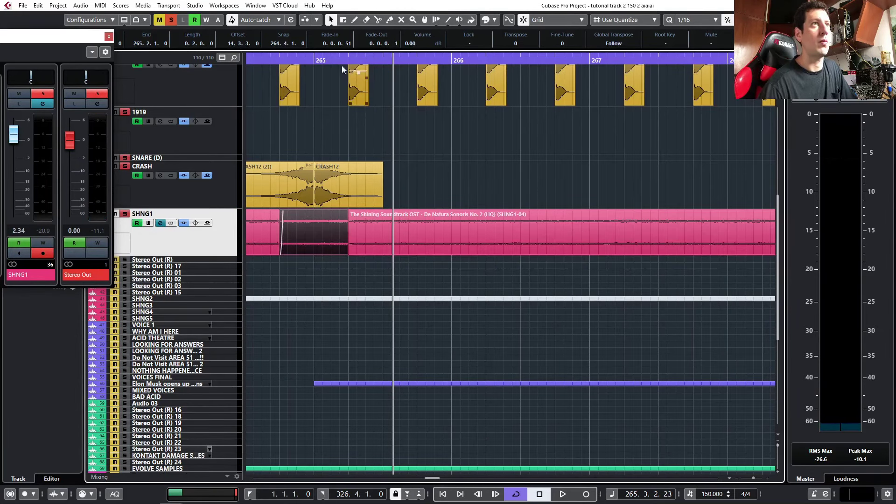
pyautogui.click(270, 59)
pyautogui.press('space')
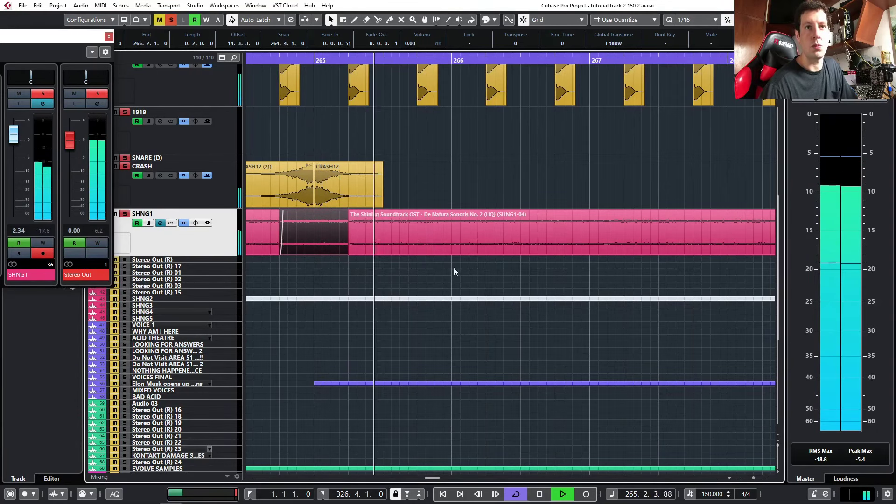
pyautogui.click(271, 60)
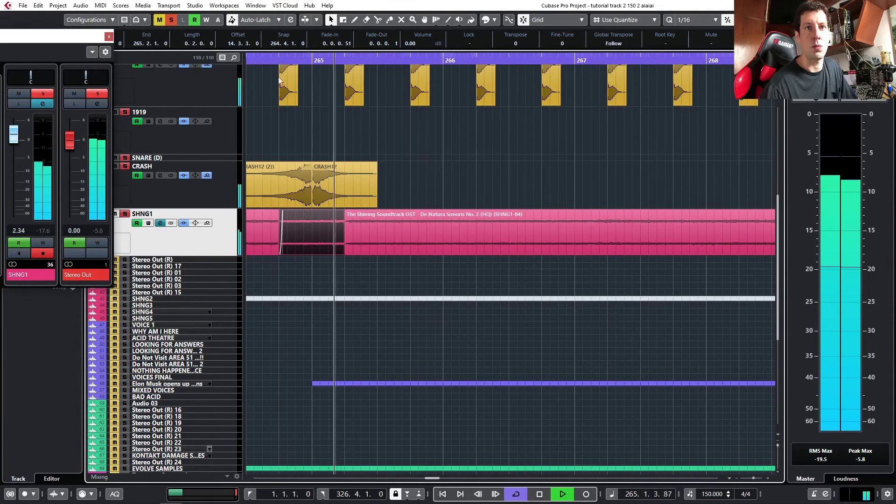
pyautogui.hscroll(1, 425, 252)
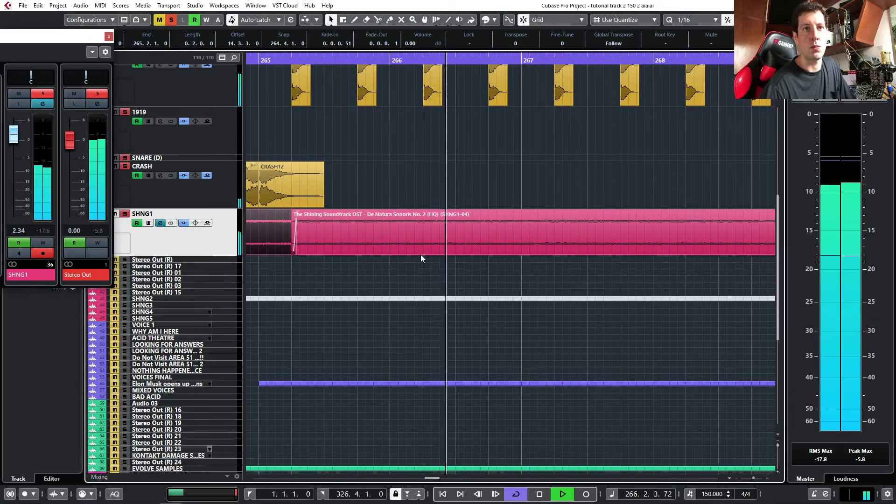
# Split SHNG1 at 273.1.1, delete the piece up to the next clip, and add a 1.3.1.89 fade-out before the gap.
pyautogui.keyDown('ctrl'); pyautogui.scroll(-6, 444, 264); pyautogui.keyUp('ctrl')
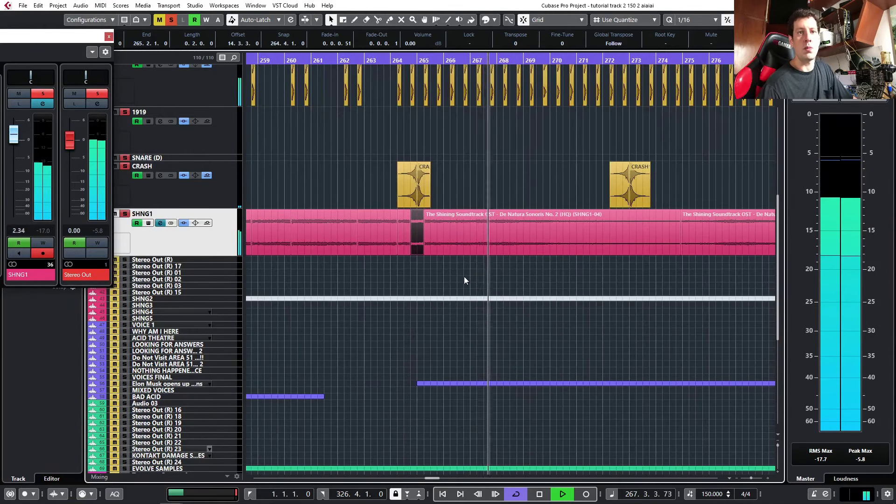
pyautogui.keyDown('ctrl'); pyautogui.scroll(-2, 464, 276); pyautogui.keyUp('ctrl')
pyautogui.keyDown('ctrl'); pyautogui.scroll(-2, 503, 282); pyautogui.keyUp('ctrl')
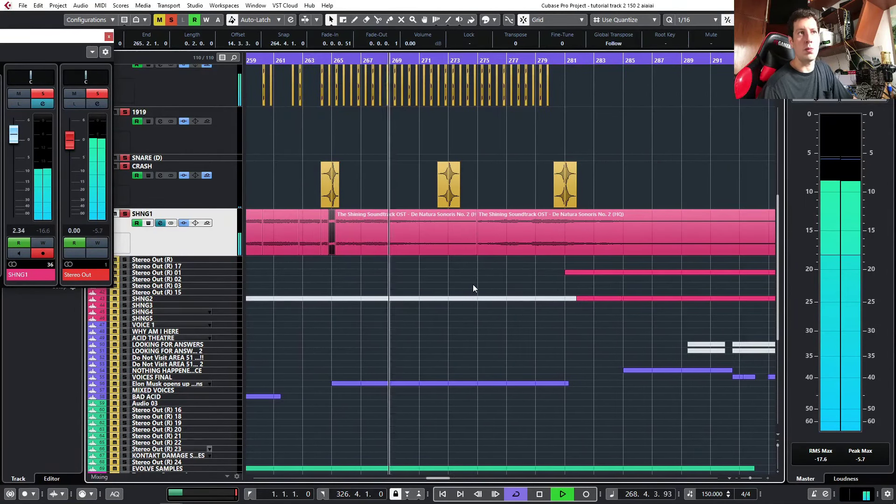
pyautogui.click(445, 237)
pyautogui.keyDown('alt'); pyautogui.click(448, 245); pyautogui.keyUp('alt')
pyautogui.press('Delete')
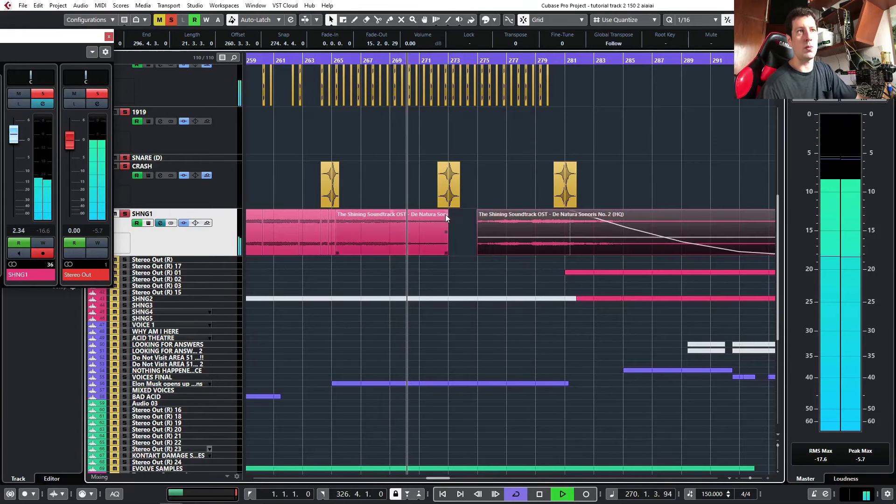
pyautogui.click(445, 218)
pyautogui.moveTo(446, 211); pyautogui.dragTo(416, 217)
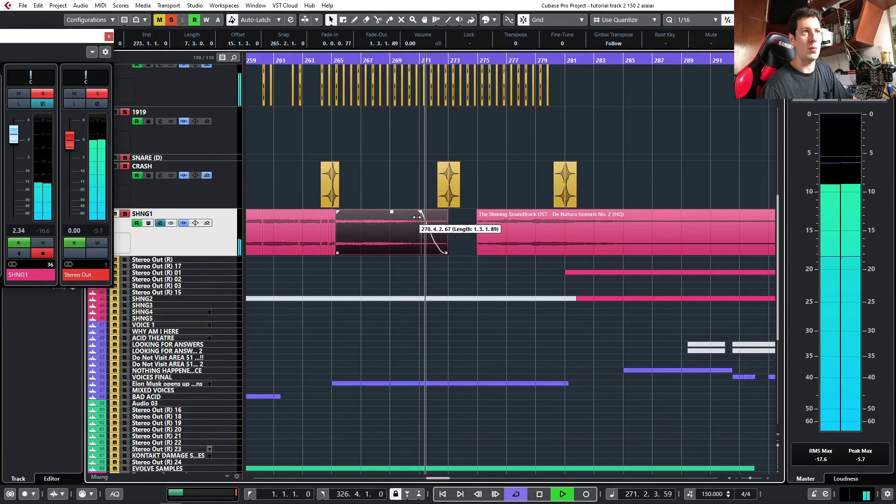
# Add a fade-in of about 1.0.0.116 to the SHNG1 clip starting just before bar 275.
pyautogui.hscroll(2, 469, 254)
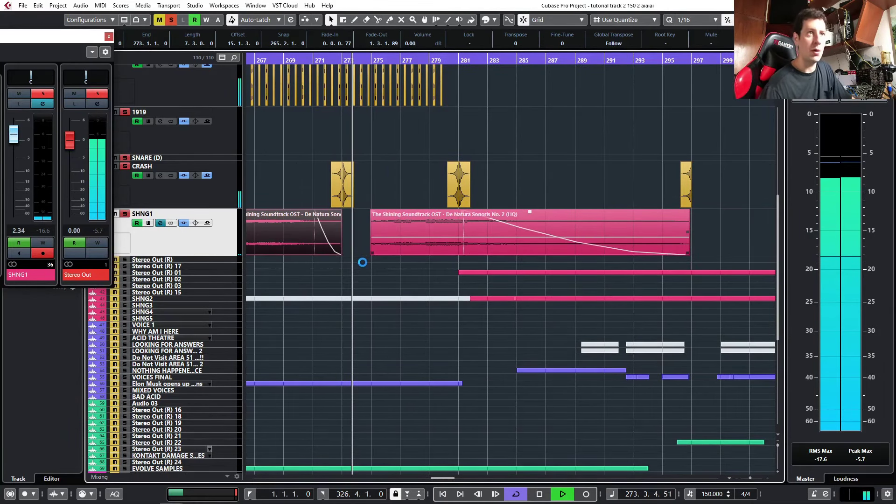
pyautogui.press('h')
pyautogui.press('h')
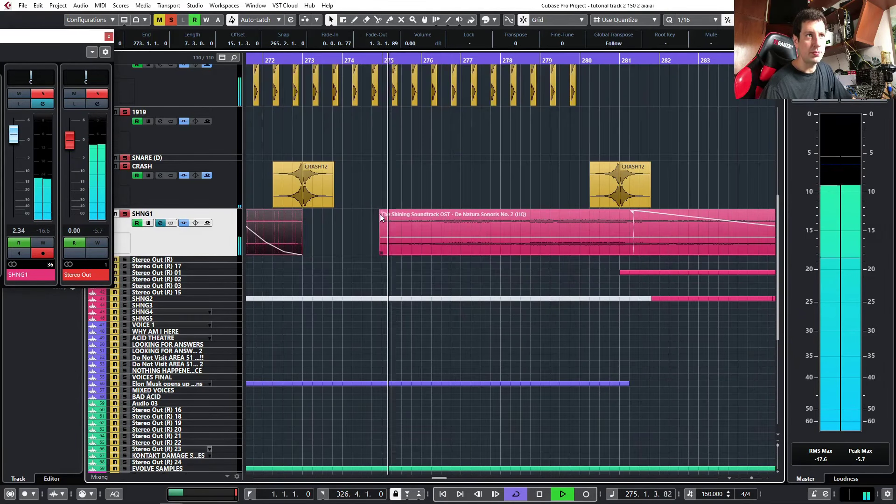
pyautogui.moveTo(381, 218)
pyautogui.mouseDown()
pyautogui.moveTo(426, 216)
pyautogui.moveTo(426, 227)
pyautogui.mouseUp()
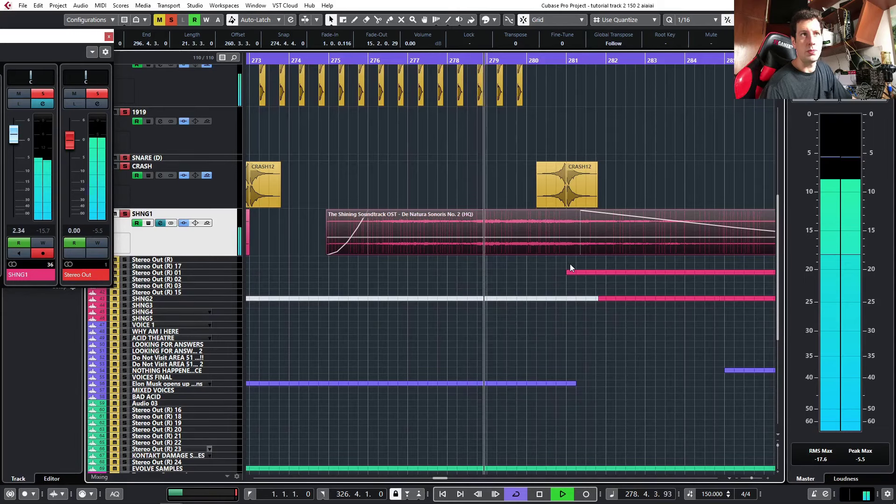
# Replay the faded-in SHNG1 clip from bar 276, stop playback, and place the cursor at 278.1.2.
pyautogui.click(378, 60)
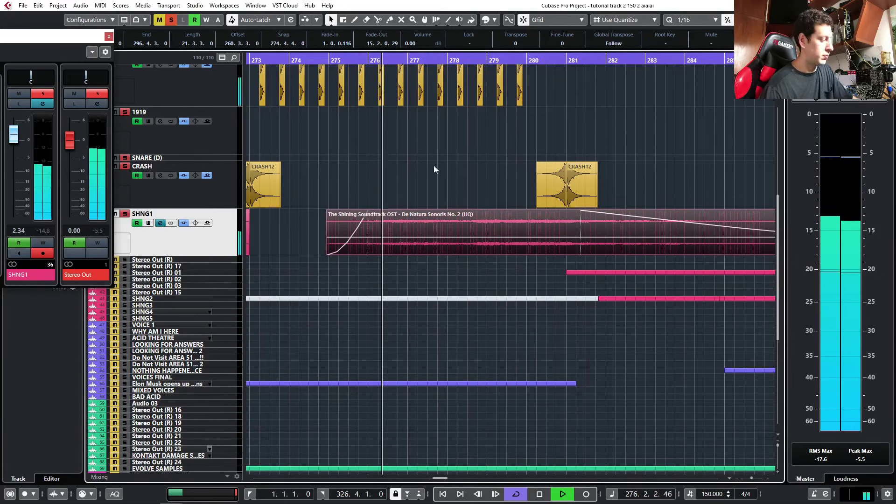
pyautogui.scroll(2, 458, 281)
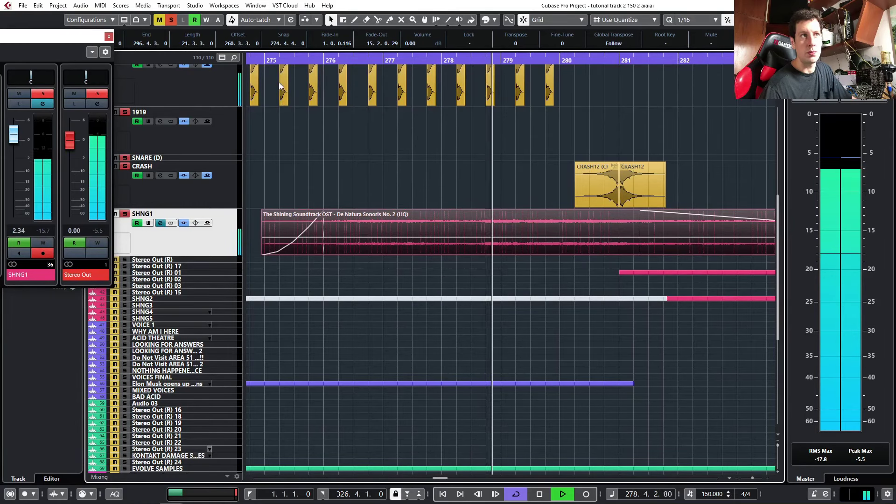
pyautogui.scroll(3, 502, 262)
pyautogui.press('space')
pyautogui.click(398, 58)
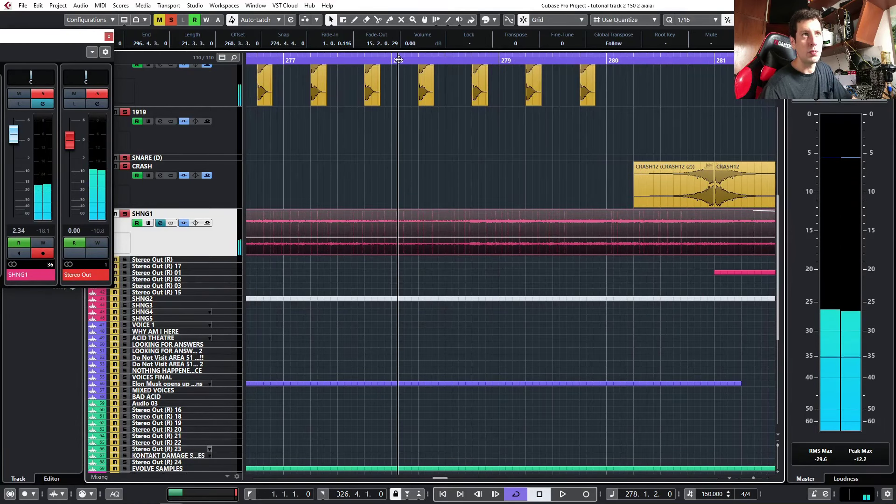
# Play the SHNG1 passage from bar 278, stop playback, and split the clip at 278.4.1.
pyautogui.press('space')
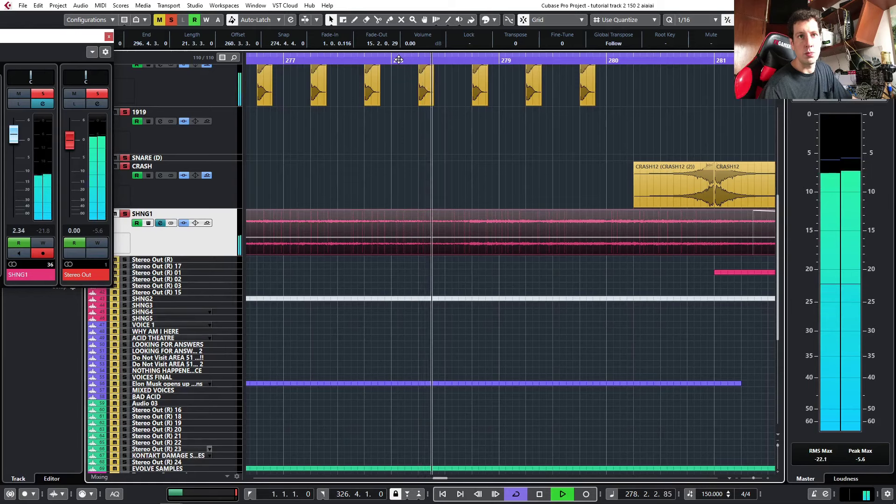
pyautogui.click(358, 63)
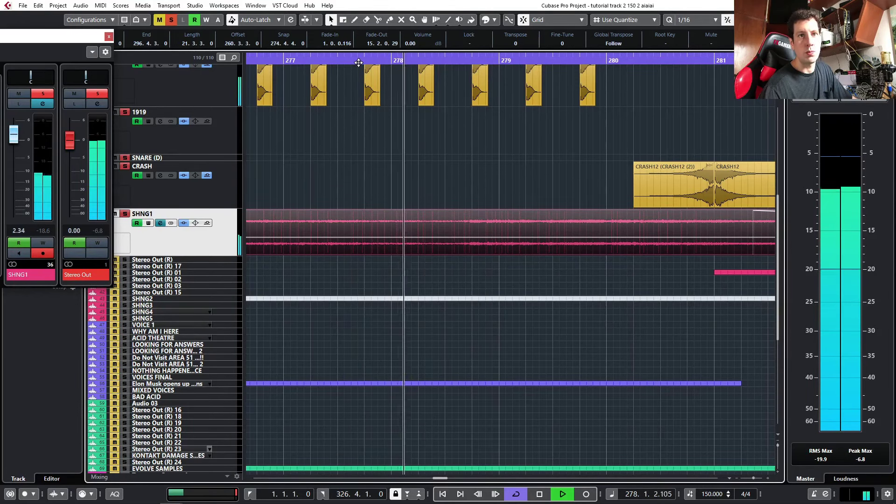
pyautogui.press('space')
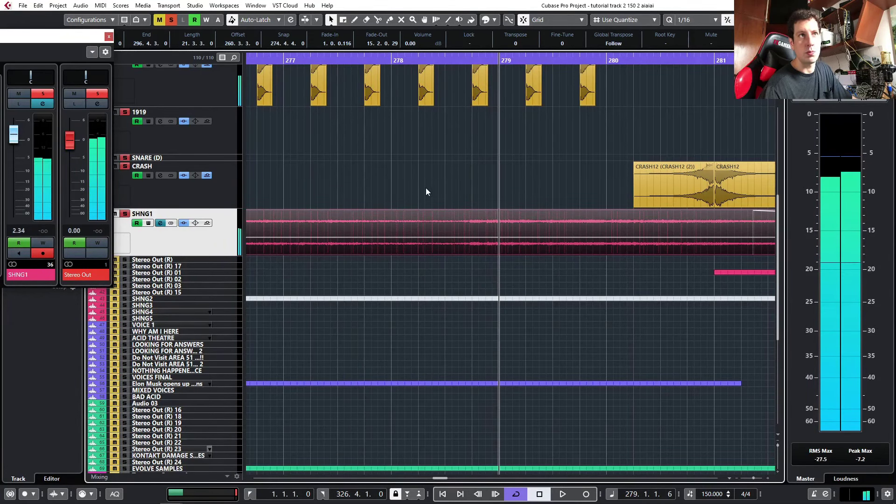
pyautogui.keyDown('alt'); pyautogui.click(472, 229); pyautogui.keyUp('alt')
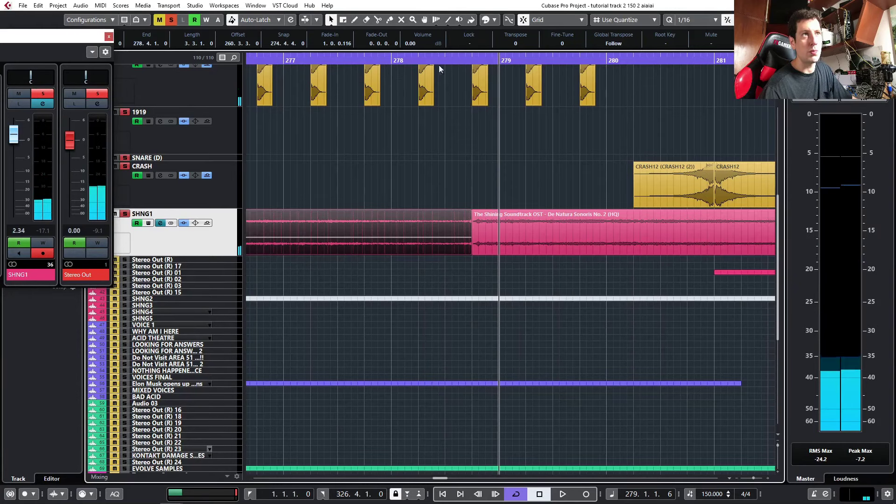
# Play across the SHNG1 cut before bar 279 and inspect the surrounding arrangement up to about bar 282.
pyautogui.click(382, 62)
pyautogui.press('space')
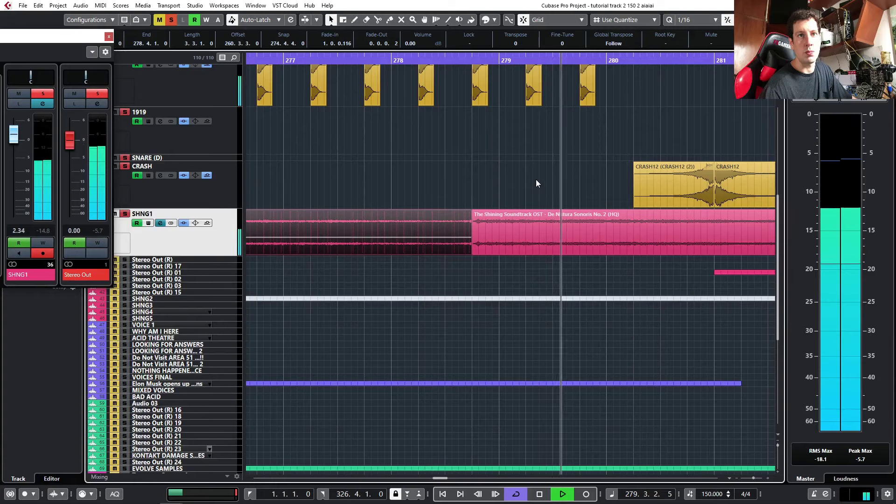
pyautogui.press('g')
pyautogui.press('g')
pyautogui.press('g')
pyautogui.press('g')
pyautogui.press('g')
pyautogui.press('g')
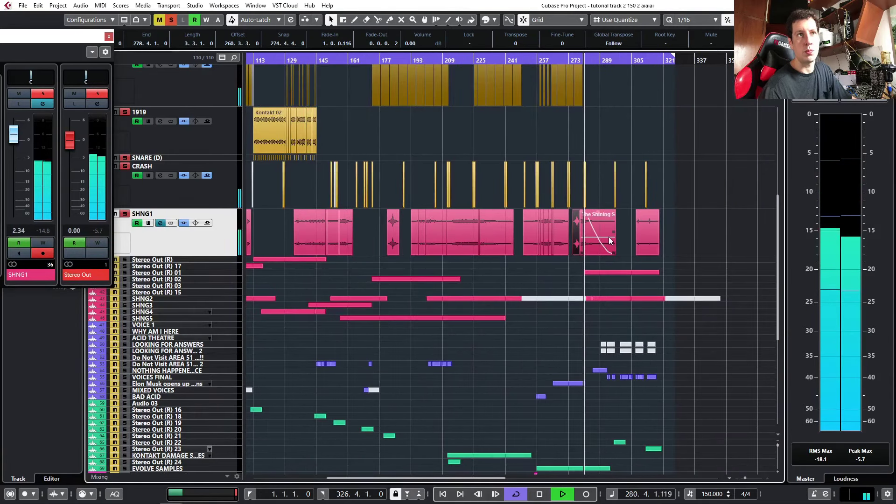
pyautogui.press('h')
pyautogui.press('h')
pyautogui.press('h')
pyautogui.press('h')
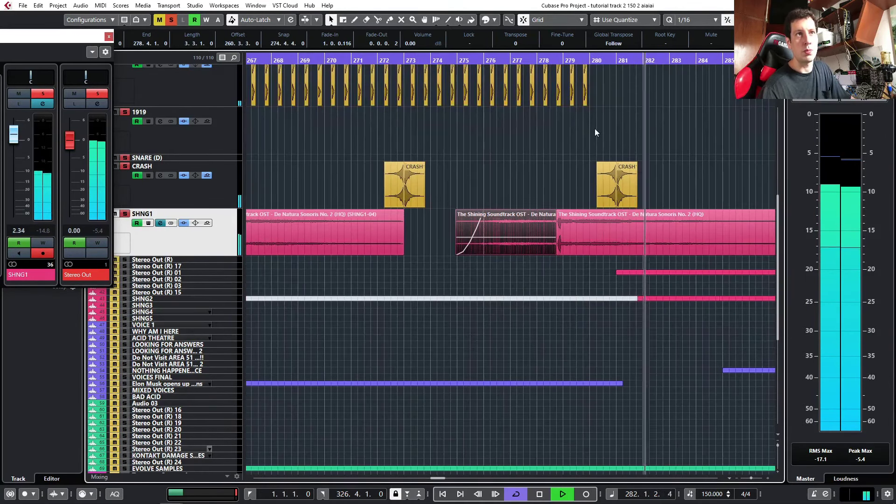
# Replay from around bar 278, stop past bar 281, split SHNG1 at 281.1.1, and select the piece before the cut.
pyautogui.click(543, 61)
pyautogui.hscroll(2, 550, 265)
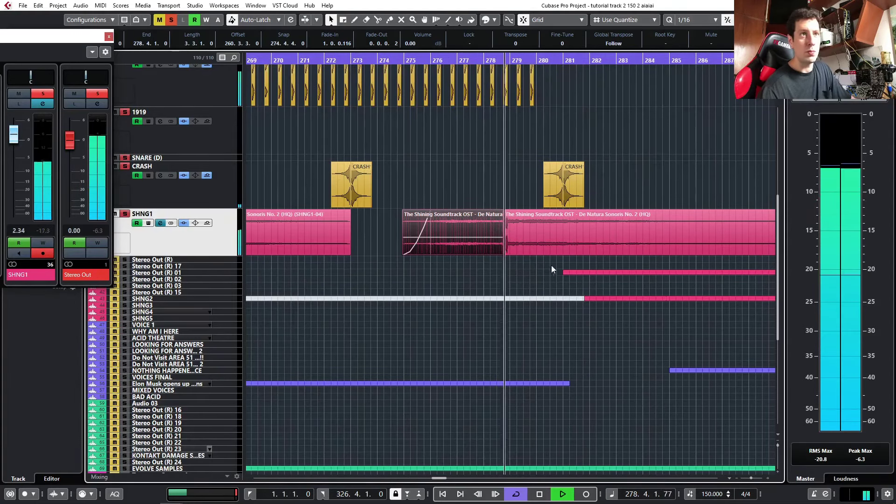
pyautogui.scroll(2, 549, 267)
pyautogui.press('h')
pyautogui.press('h')
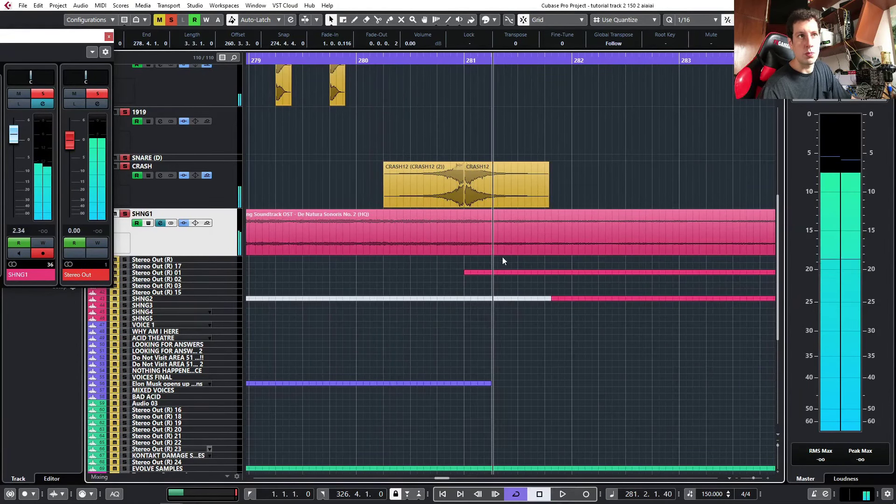
pyautogui.press('space')
pyautogui.keyDown('alt'); pyautogui.click(466, 237); pyautogui.keyUp('alt')
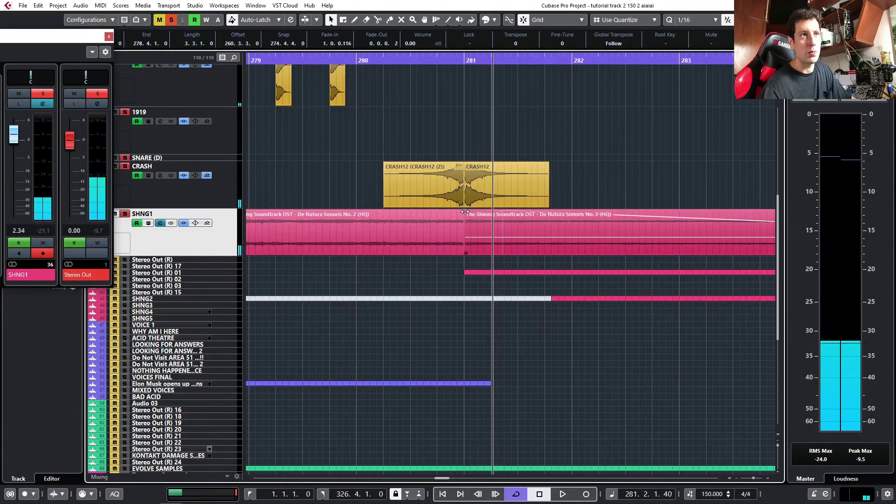
pyautogui.click(460, 215)
# Play the SHNG1 cut at bar 281 starting from bar 280.
pyautogui.click(381, 60)
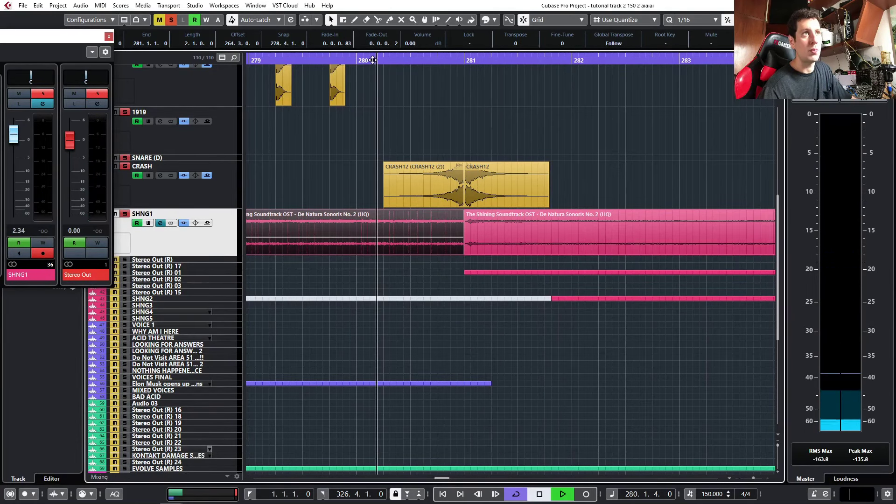
pyautogui.press('space')
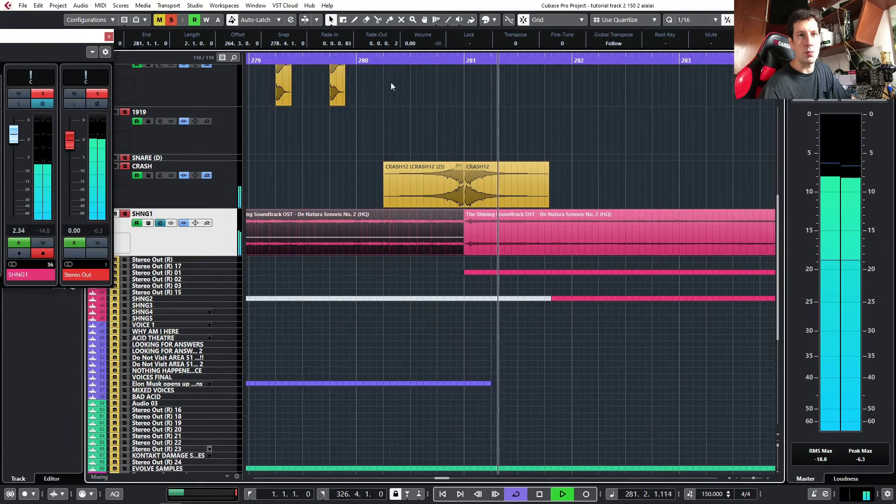
pyautogui.keyDown('ctrl'); pyautogui.scroll(-5, 592, 235); pyautogui.keyUp('ctrl')
pyautogui.keyDown('ctrl'); pyautogui.scroll(-6, 602, 243); pyautogui.keyUp('ctrl')
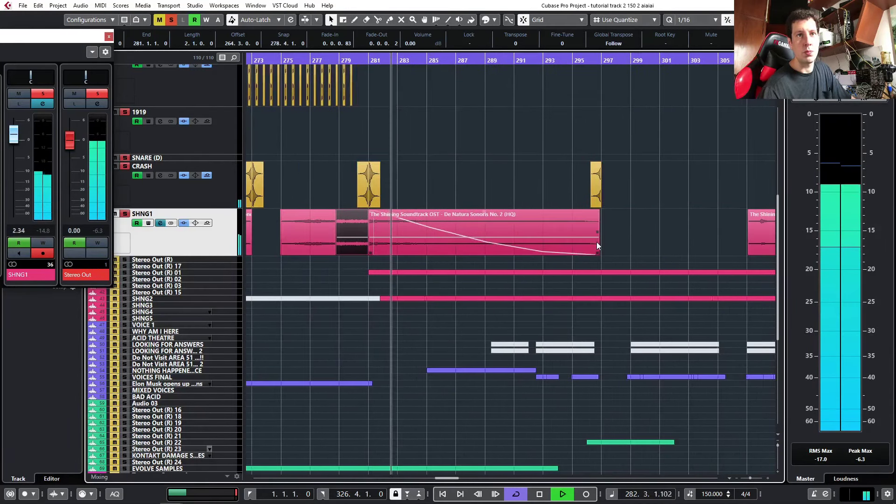
# Audition the last SHNG1 clip around bars 307–314, look over the full arrangement, and stop playback.
pyautogui.keyDown('ctrl'); pyautogui.scroll(6, 639, 221); pyautogui.keyUp('ctrl')
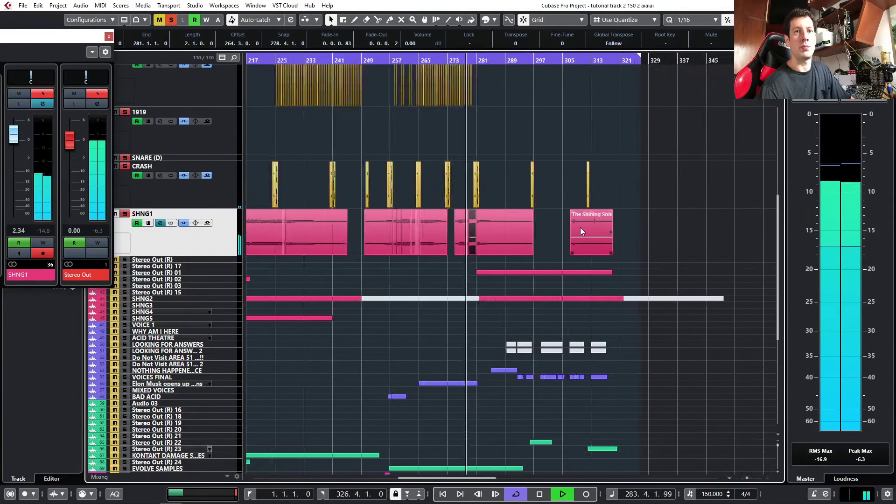
pyautogui.keyDown('ctrl'); pyautogui.scroll(3, 583, 200); pyautogui.keyUp('ctrl')
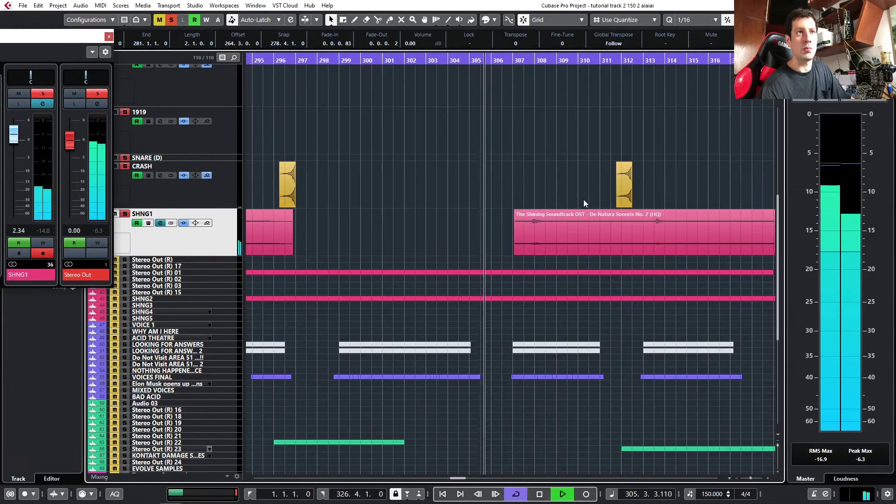
pyautogui.click(526, 255)
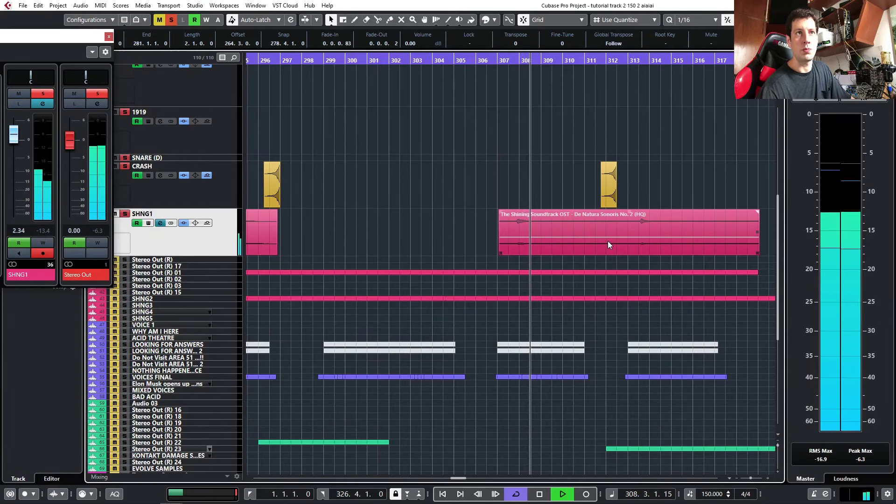
pyautogui.click(644, 127)
pyautogui.click(625, 62)
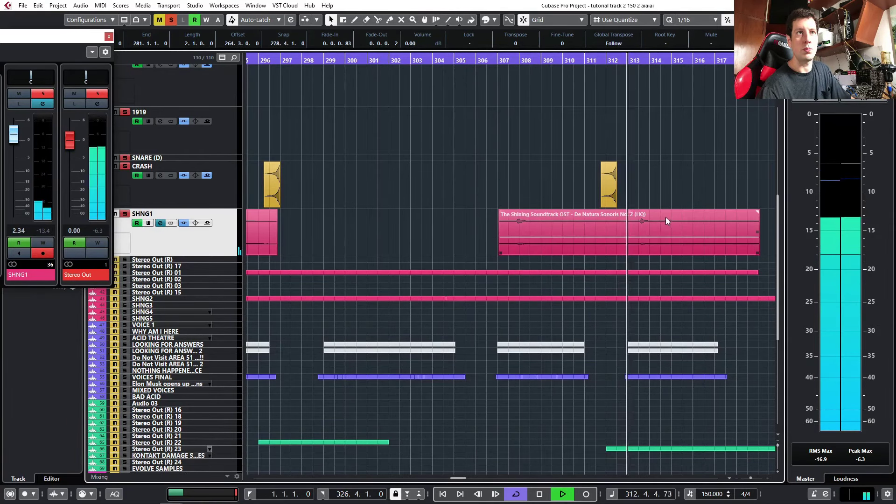
pyautogui.scroll(-6, 665, 217)
pyautogui.scroll(-1, 566, 238)
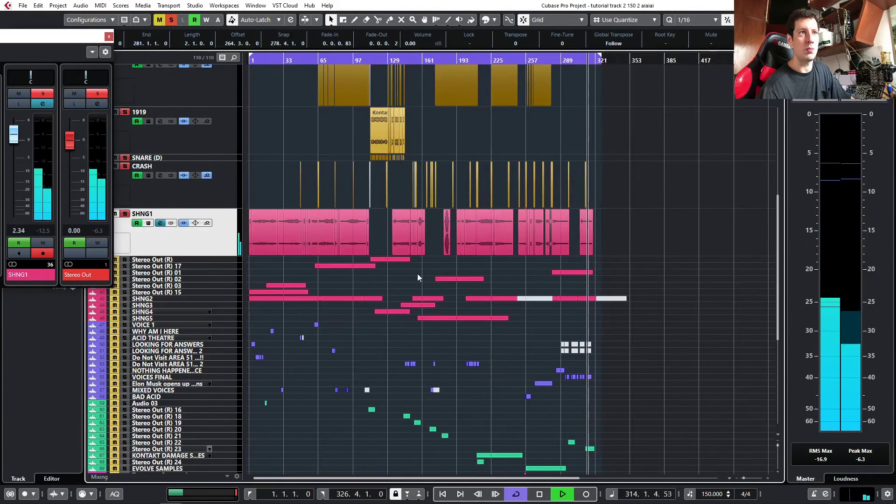
pyautogui.press('space')
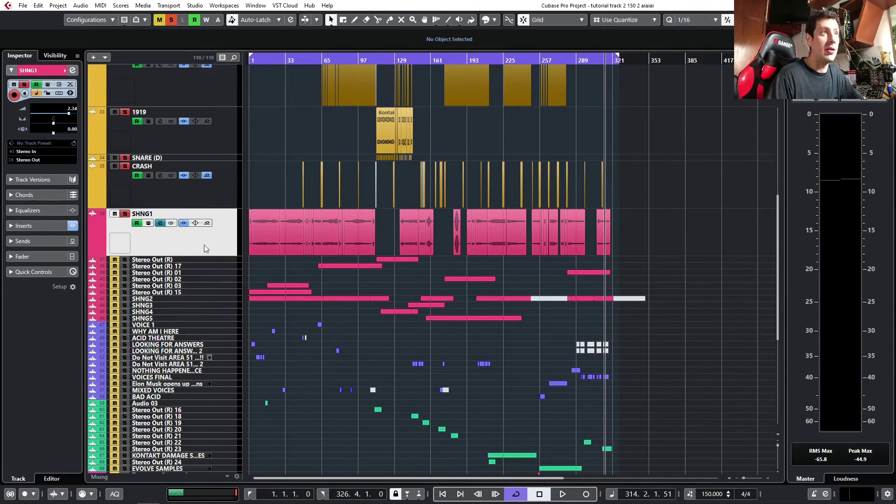
# Move the SHNG1 track below SHNG5, directly above VOICE 1.
pyautogui.moveTo(203, 244); pyautogui.dragTo(211, 317)
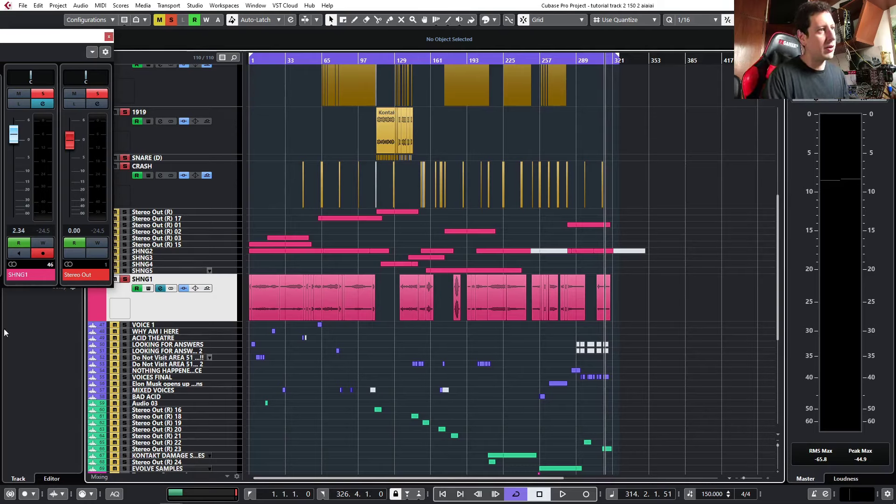
pyautogui.moveTo(133, 500)
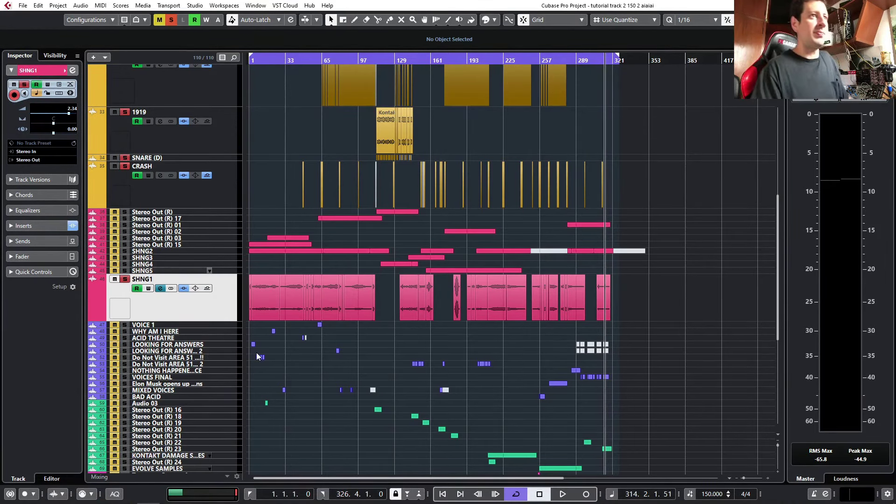
# Select the VOICE 1 track, enlarge it, and solo it along with the other soloed tracks.
pyautogui.scroll(-8, 303, 382)
pyautogui.scroll(15, 308, 265)
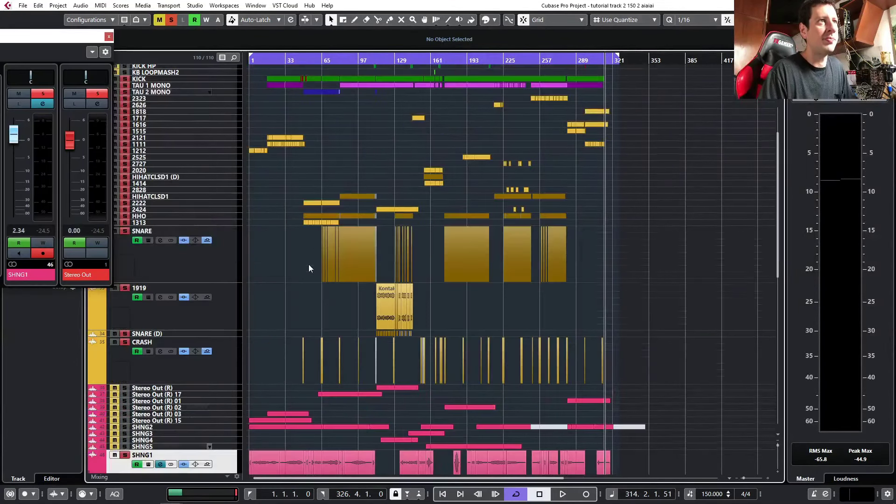
pyautogui.scroll(-8, 311, 300)
pyautogui.scroll(3, 271, 216)
pyautogui.hscroll(-2, 295, 229)
pyautogui.scroll(6, 308, 231)
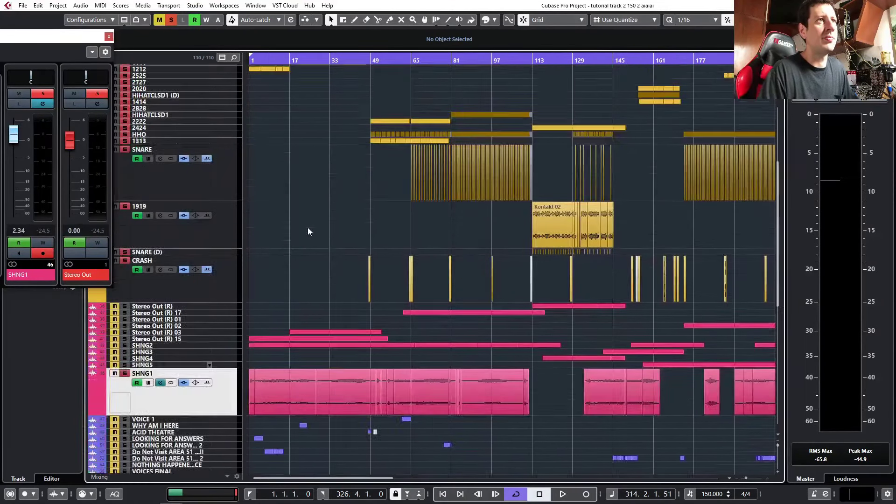
pyautogui.scroll(-2, 307, 228)
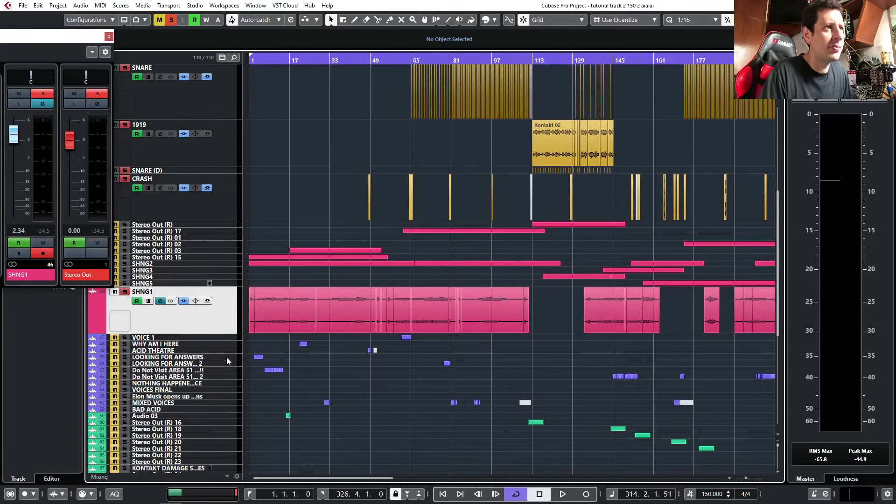
pyautogui.click(229, 338)
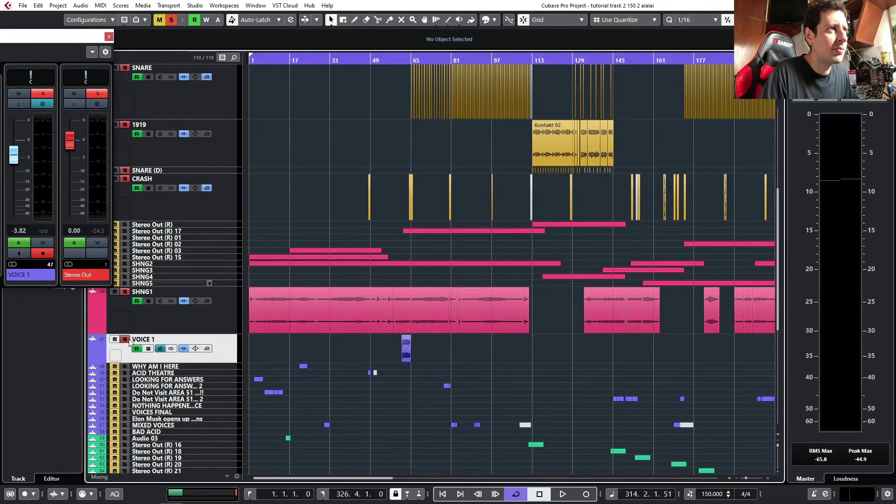
# Play the VOICE 1 clip before bar 65 in the mix, starting from 59.4.1.
pyautogui.scroll(4, 416, 346)
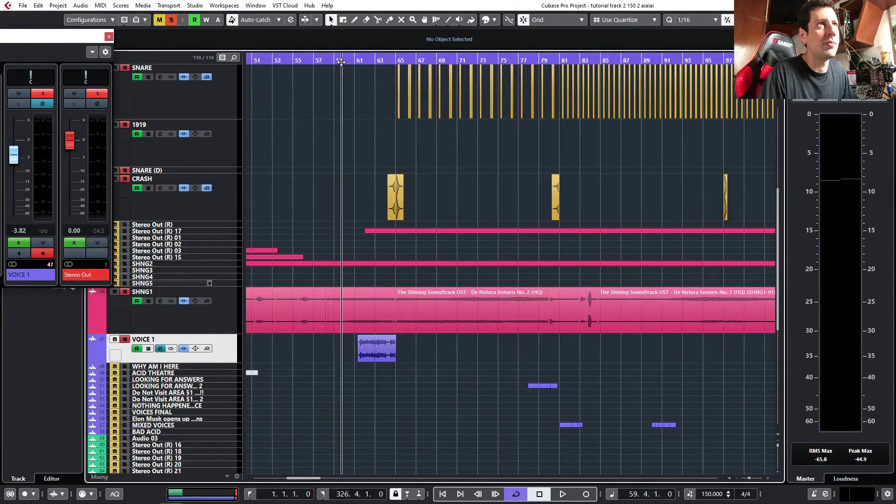
pyautogui.press('space')
pyautogui.scroll(3, 365, 283)
pyautogui.scroll(1, 396, 343)
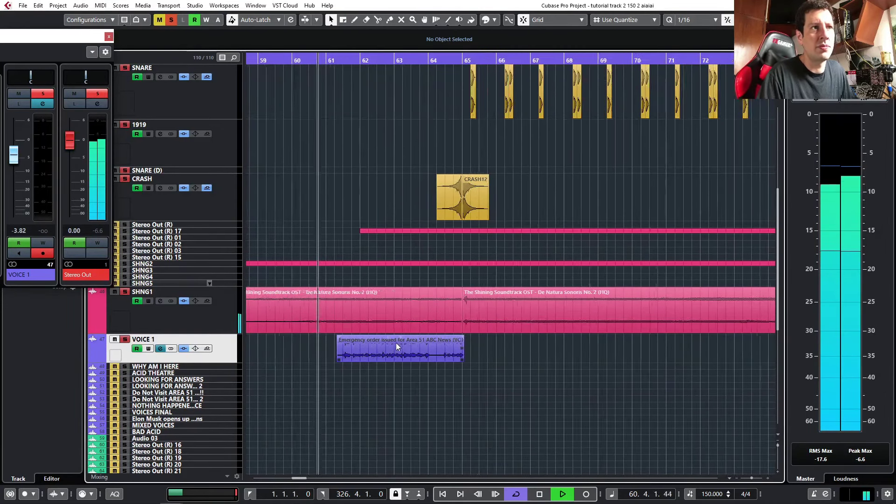
pyautogui.scroll(1, 396, 342)
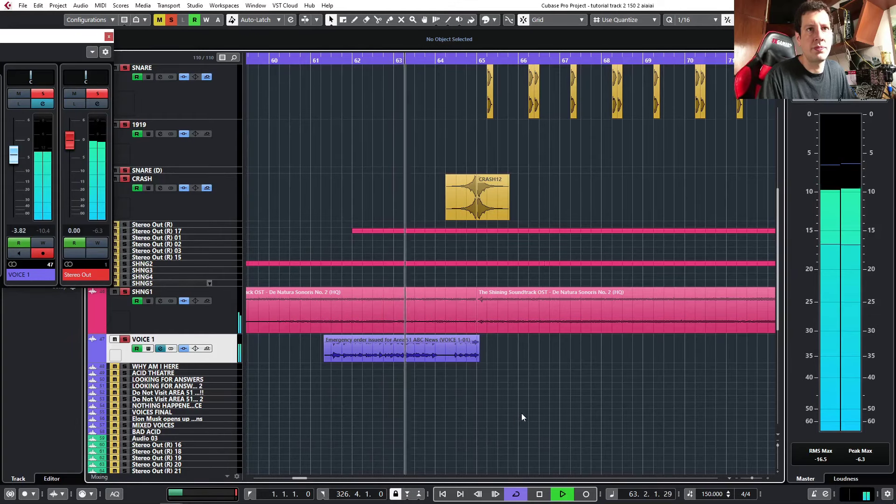
# Select the WHY AM I HERE track, enlarge it, and solo it.
pyautogui.scroll(-8, 521, 413)
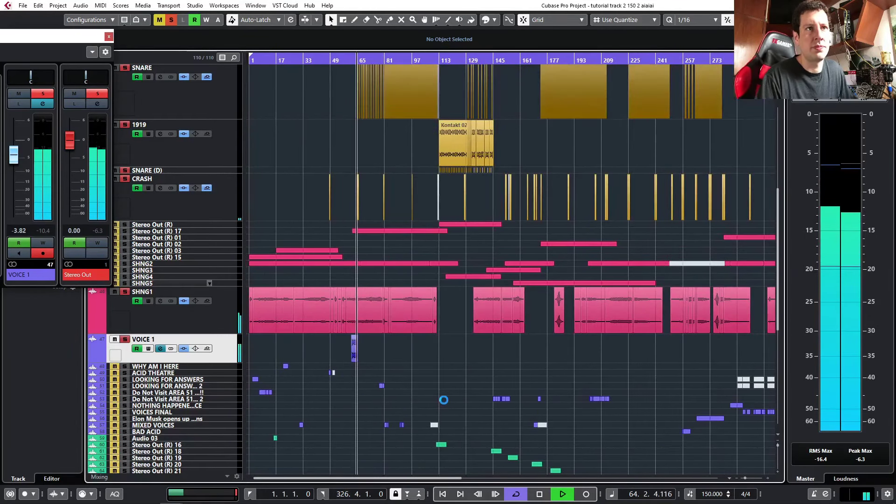
pyautogui.click(234, 368)
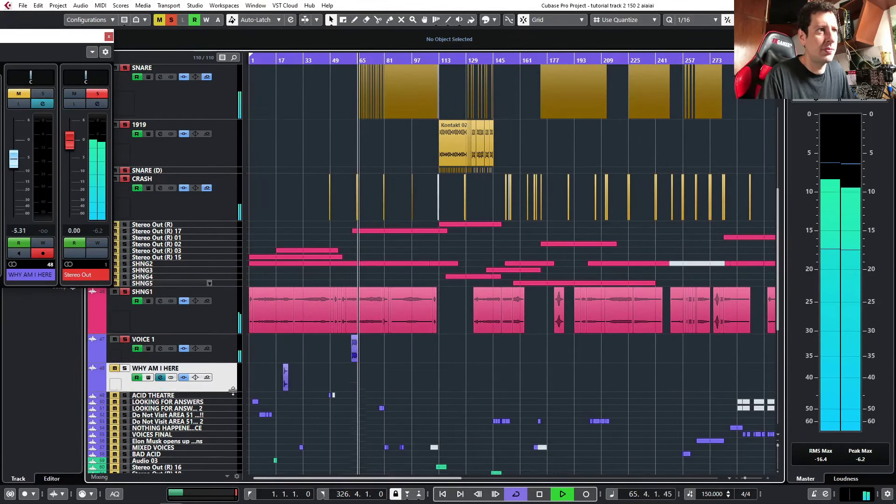
pyautogui.click(124, 368)
# Audition the WHY AM I HERE clip at bar 21 in the mix, starting playback just before it.
pyautogui.click(271, 61)
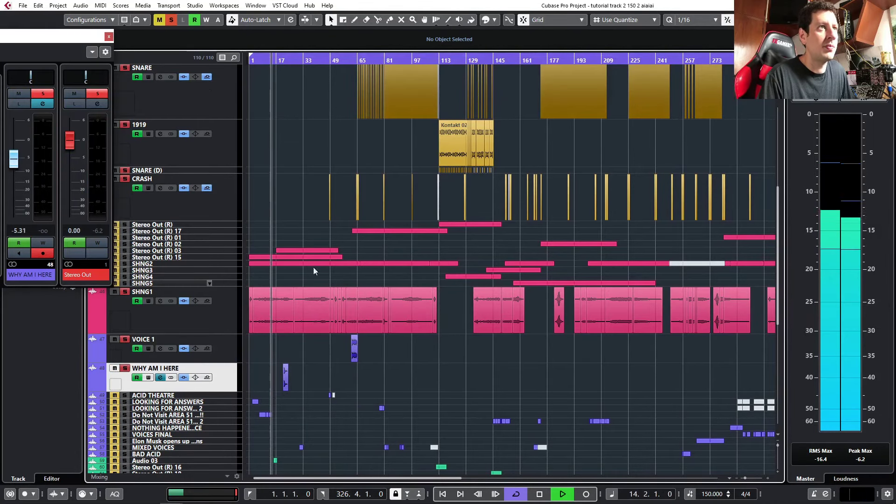
pyautogui.scroll(3, 314, 267)
pyautogui.hscroll(-3, 281, 371)
pyautogui.scroll(2, 325, 361)
pyautogui.click(358, 126)
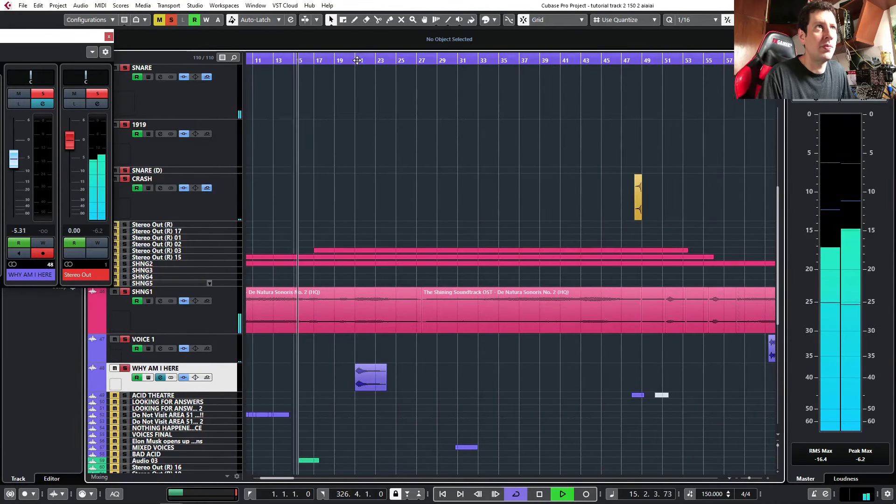
pyautogui.click(354, 65)
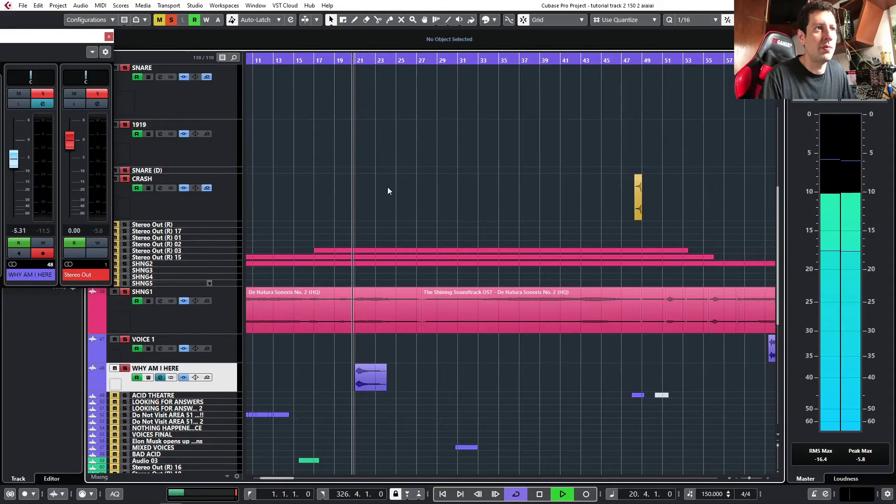
# Select the LOOKING FOR ANSWERS track, enlarge it, and solo it with the other soloed tracks.
pyautogui.press('g')
pyautogui.press('g')
pyautogui.press('g')
pyautogui.press('h')
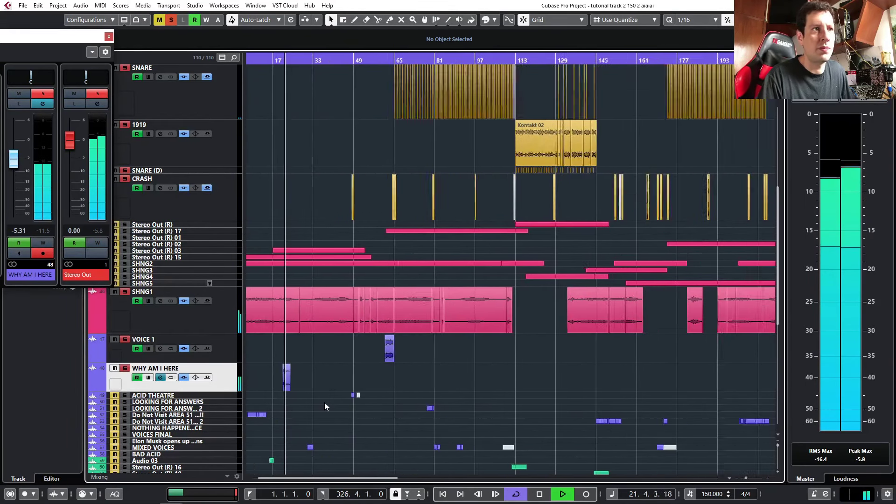
pyautogui.click(196, 402)
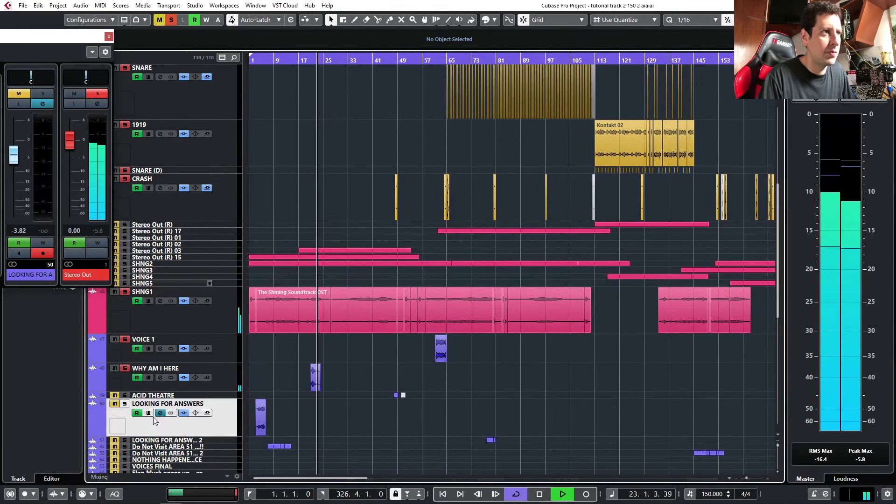
# Audition the LOOKING FOR ANSWERS clip at bar 3 in the mix, starting playback near the beginning of the arrangement.
pyautogui.click(254, 68)
pyautogui.press('h')
pyautogui.press('h')
pyautogui.press('h')
pyautogui.press('h')
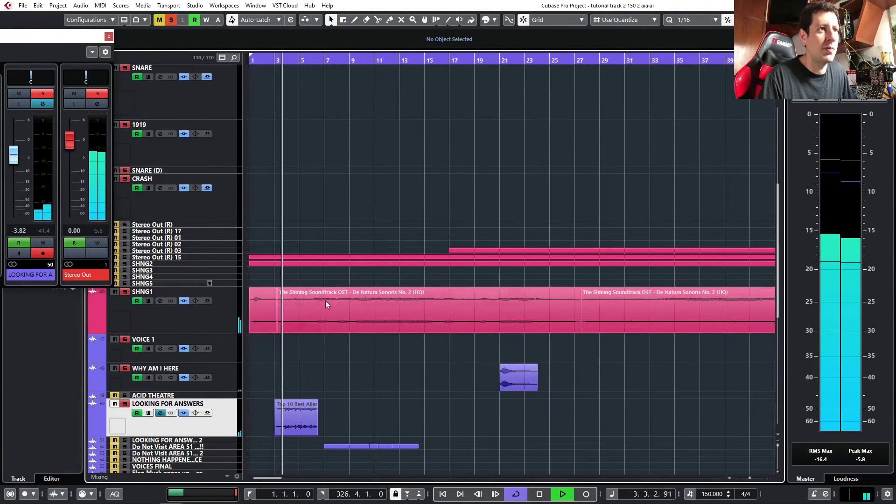
pyautogui.press('g')
pyautogui.press('g')
pyautogui.press('g')
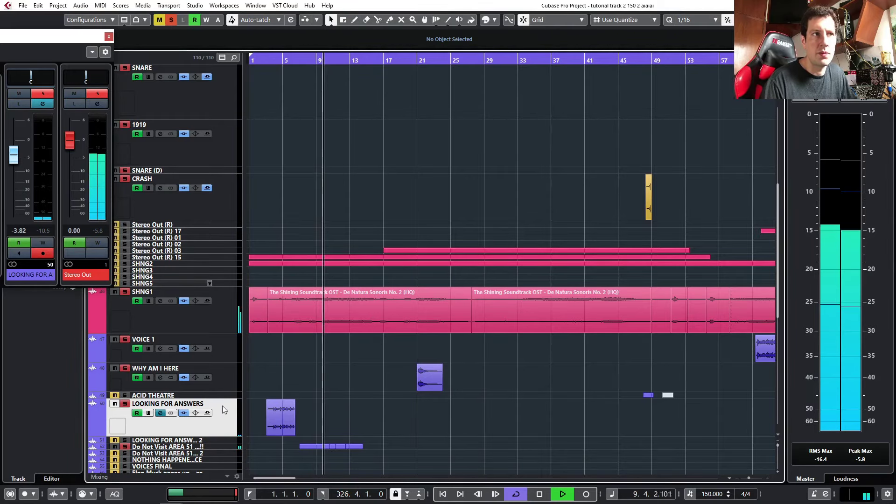
# Enlarge and solo the ACID THEATRE track, and audition its first clip in the mix from just before bar 48.
pyautogui.moveTo(210, 398); pyautogui.dragTo(217, 426)
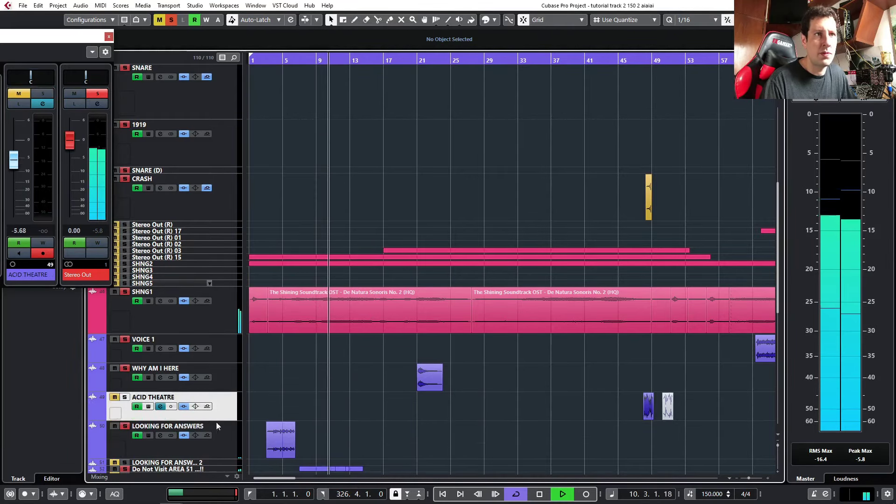
pyautogui.click(125, 398)
pyautogui.scroll(-3, 456, 439)
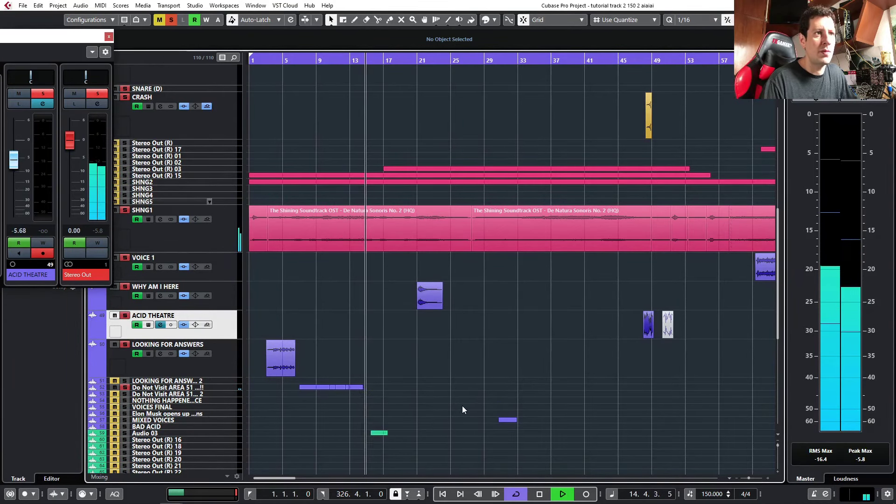
pyautogui.hscroll(2, 462, 404)
pyautogui.hscroll(2, 461, 404)
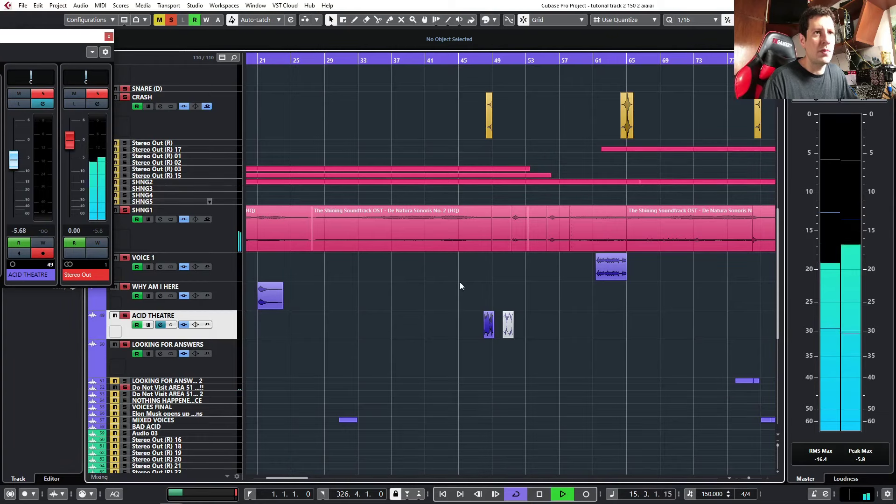
pyautogui.click(479, 62)
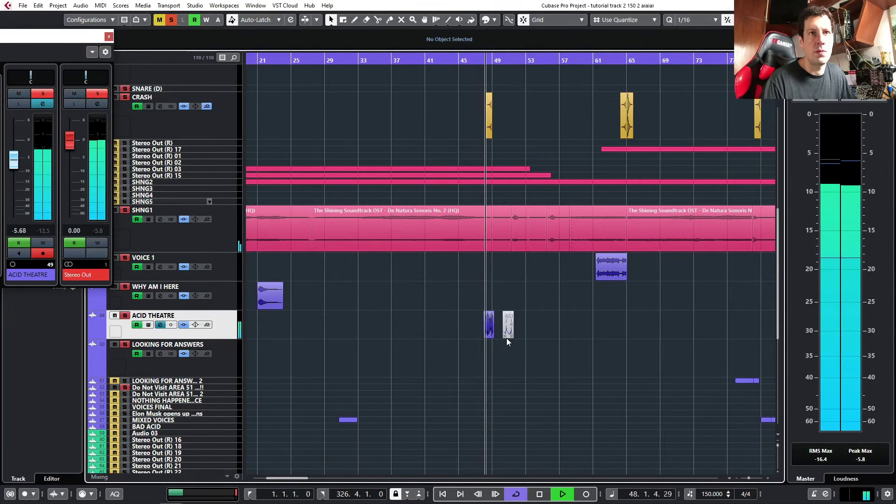
# Select the second LOOKING FOR ANSWERS track, enlarge it, and solo it.
pyautogui.press('g')
pyautogui.press('g')
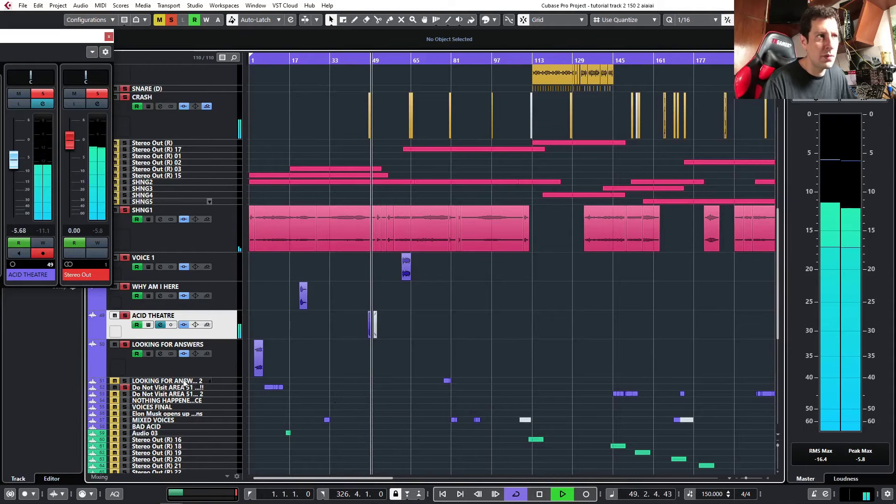
pyautogui.moveTo(217, 382); pyautogui.dragTo(236, 430)
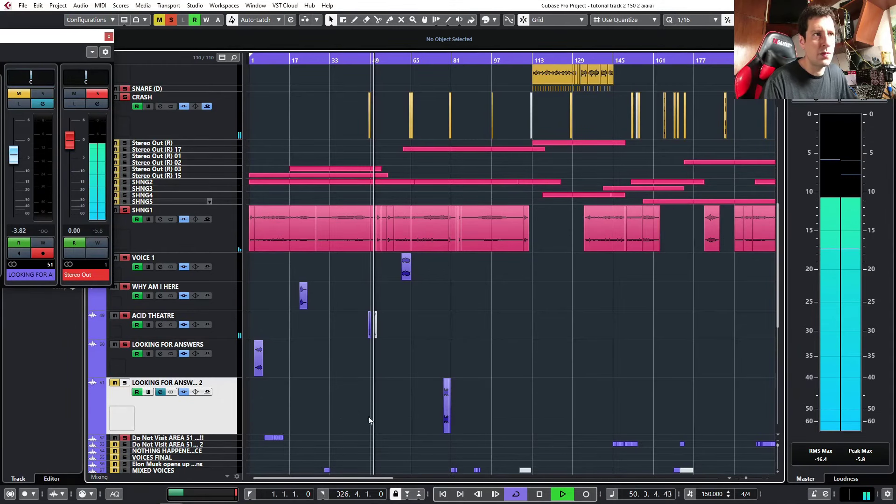
pyautogui.click(124, 382)
# Audition the LOOKING FOR ANSWERS 2 clip around bar 78 in the mix, and stop playback near bar 80.
pyautogui.scroll(4, 514, 398)
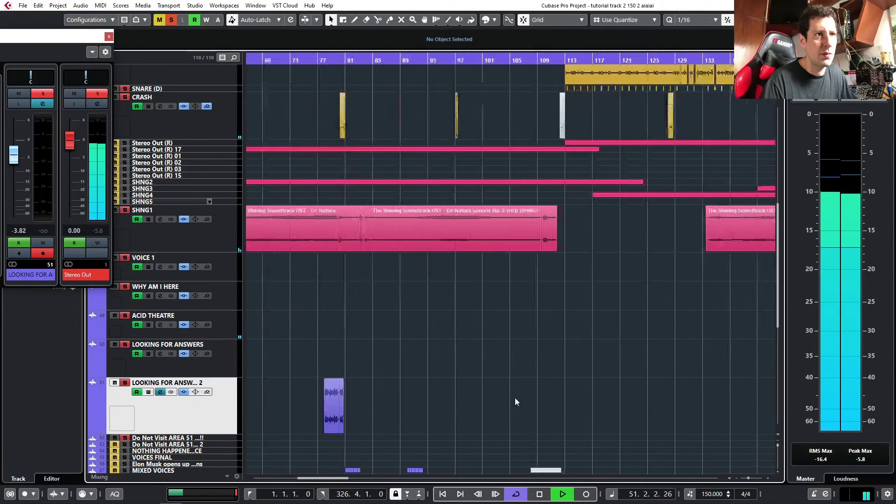
pyautogui.click(274, 59)
pyautogui.scroll(-2, 295, 310)
pyautogui.scroll(4, 289, 376)
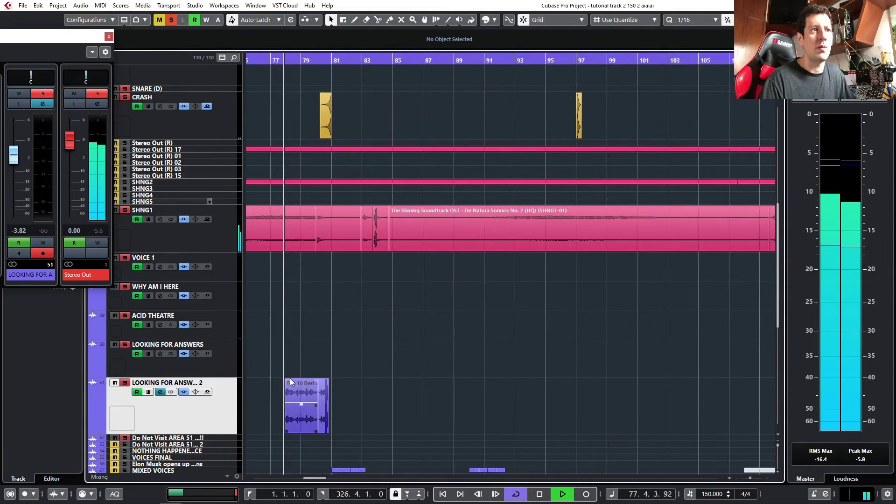
pyautogui.scroll(3, 290, 376)
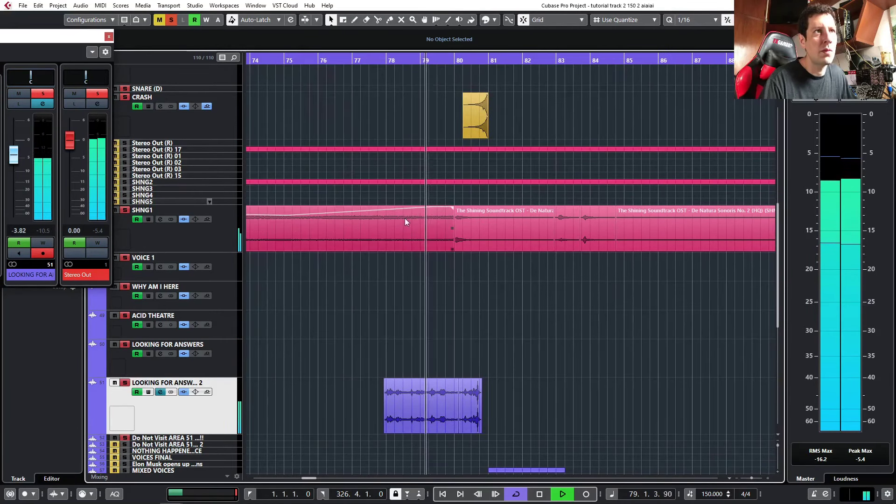
pyautogui.press('space')
# Bounce the SHNG1 clip between bars 65 and 80 so its volume curve is rendered into new audio.
pyautogui.click(359, 224)
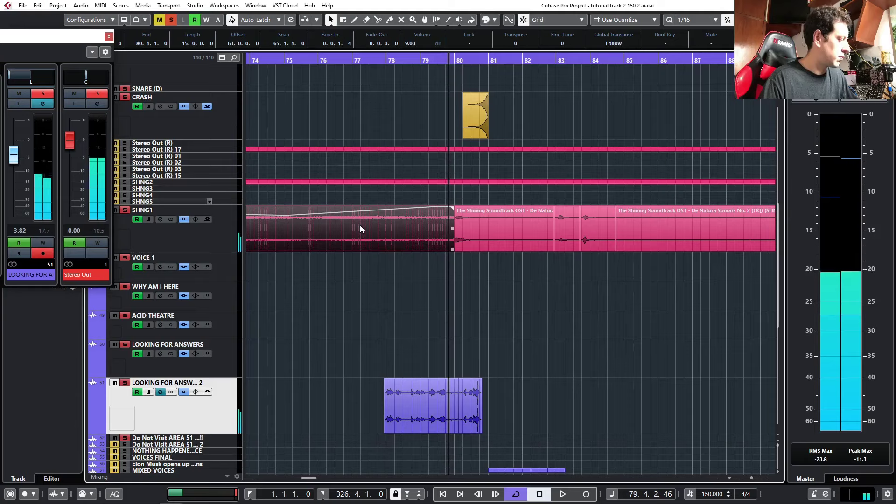
pyautogui.press('b')
pyautogui.click(427, 271)
# Play the bounced SHNG1 clip together with the LOOKING FOR ANSWERS 2 voice from bar 76, and stop before bar 80.
pyautogui.click(321, 57)
pyautogui.click(322, 64)
pyautogui.press('space')
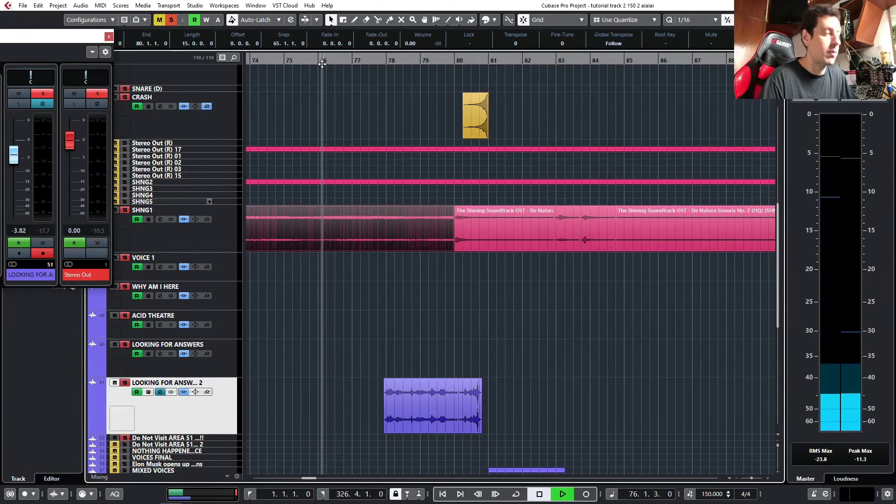
pyautogui.scroll(2, 414, 299)
pyautogui.scroll(2, 405, 321)
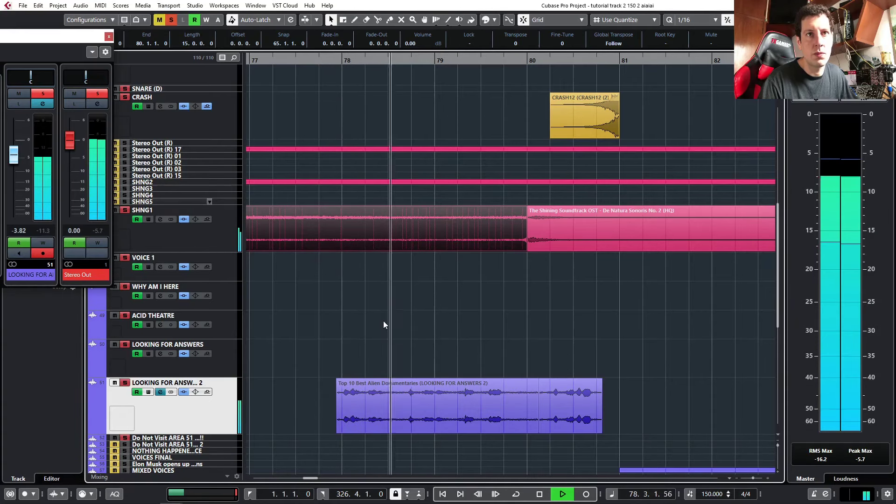
pyautogui.scroll(-2, 382, 320)
pyautogui.press('space')
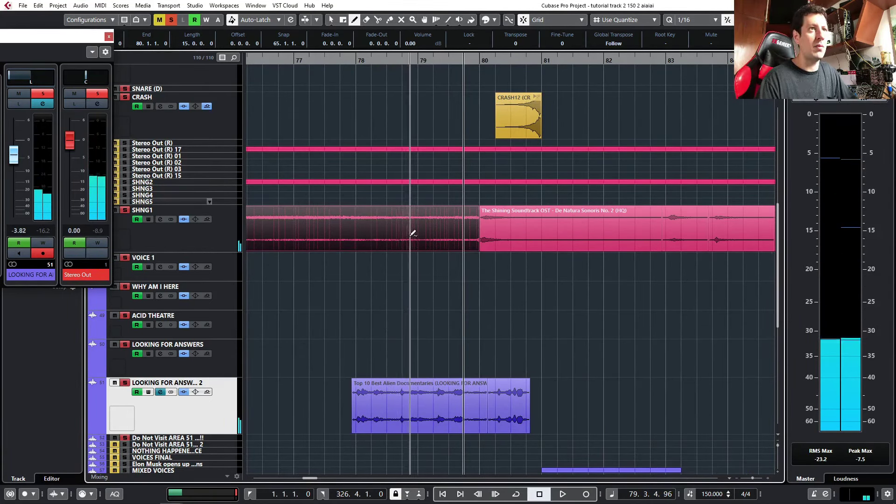
# Draw a volume dip on the bounced SHNG1 clip from about bar 77 to 80, beneath the LOOKING FOR ANSWERS 2 voice.
pyautogui.scroll(-2, 406, 224)
pyautogui.press('8')
pyautogui.moveTo(387, 207); pyautogui.dragTo(362, 198)
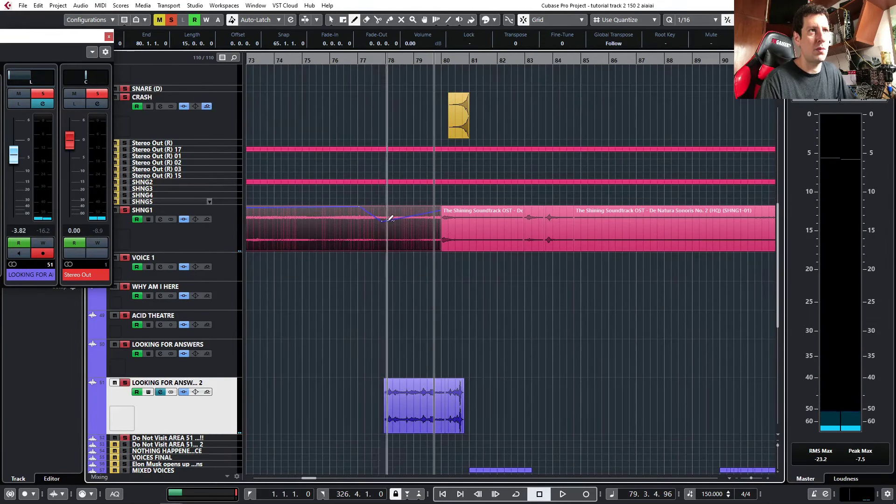
pyautogui.moveTo(390, 233); pyautogui.dragTo(396, 242)
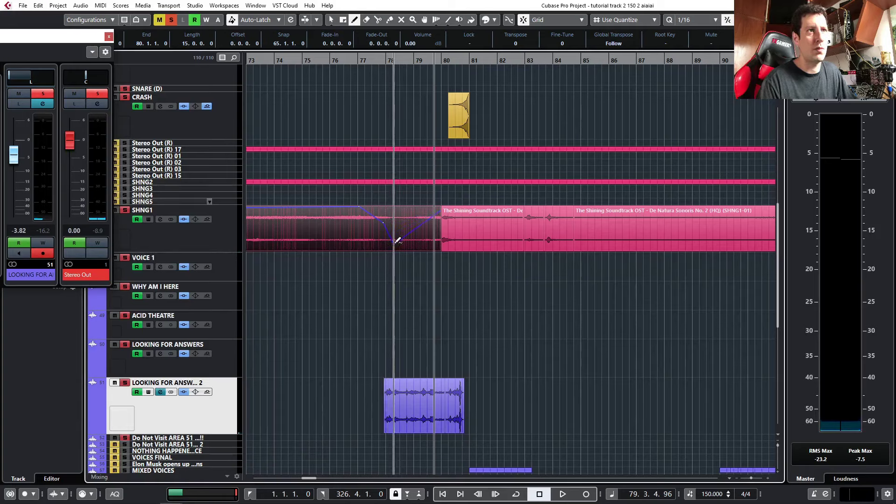
# Check the drawn volume dip against the voice by playing the mix from bar 76, and return to the selection tool.
pyautogui.click(326, 61)
pyautogui.press('space')
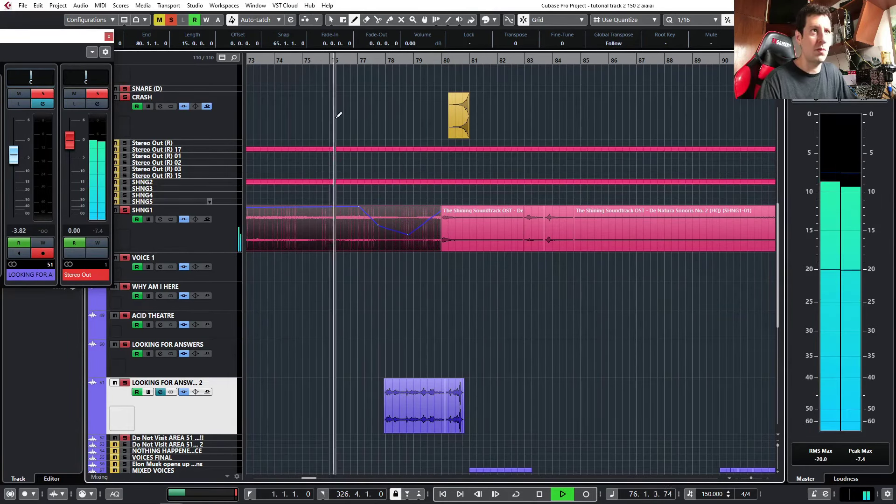
pyautogui.scroll(-4, 386, 256)
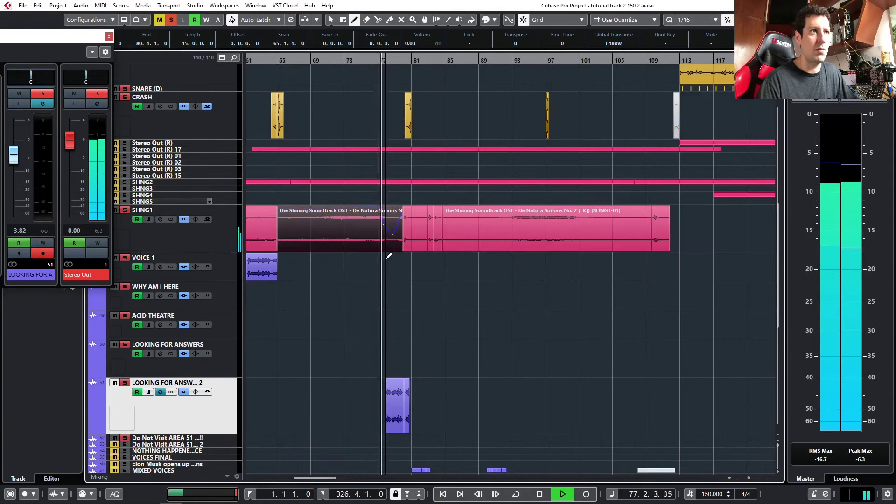
pyautogui.scroll(5, 387, 257)
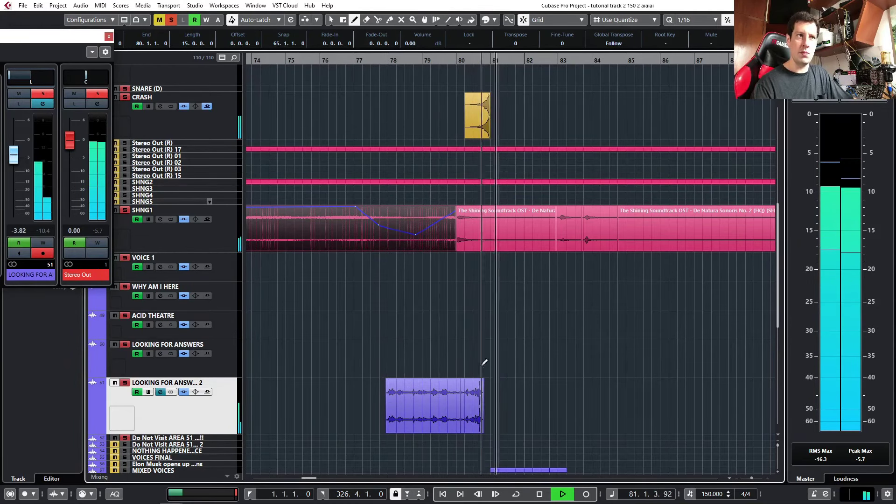
pyautogui.scroll(-3, 570, 347)
pyautogui.press('1')
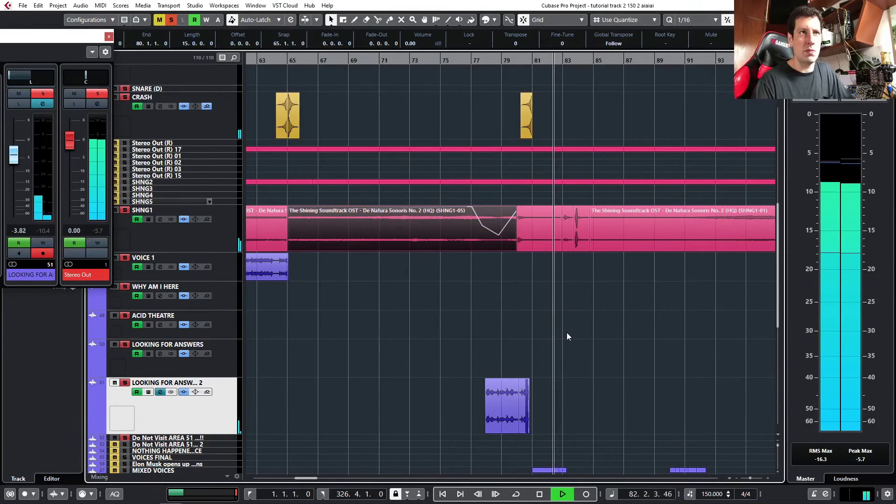
# Select the MIXED VOICES track, enlarge it, and solo it.
pyautogui.scroll(-2, 564, 322)
pyautogui.scroll(-4, 546, 321)
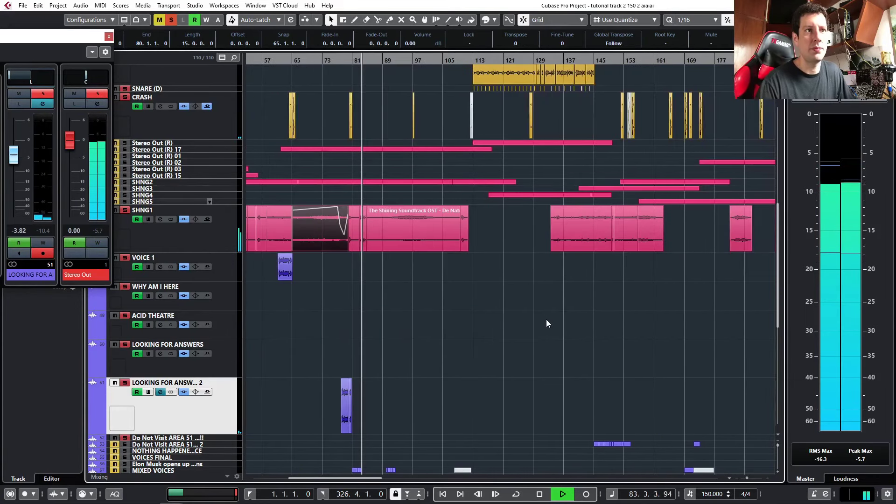
pyautogui.scroll(-5, 399, 326)
pyautogui.moveTo(225, 221); pyautogui.dragTo(236, 301)
pyautogui.hscroll(-2, 253, 248)
pyautogui.scroll(-3, 316, 299)
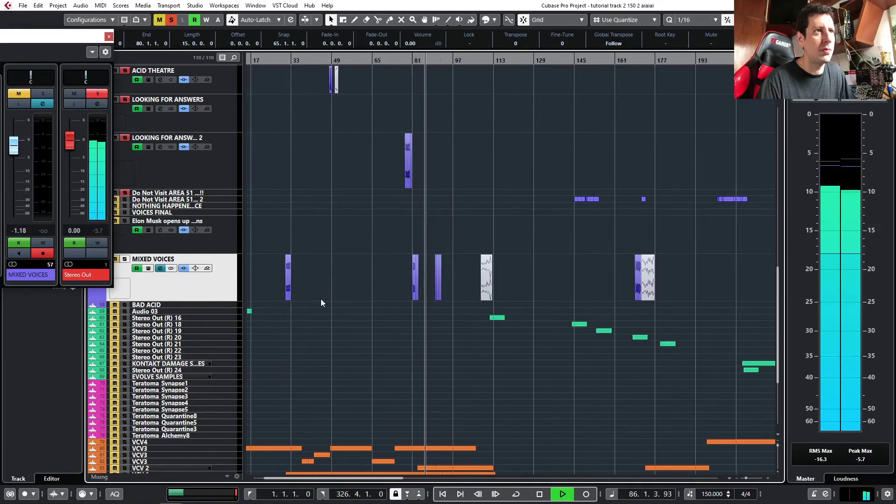
pyautogui.hscroll(-1, 312, 298)
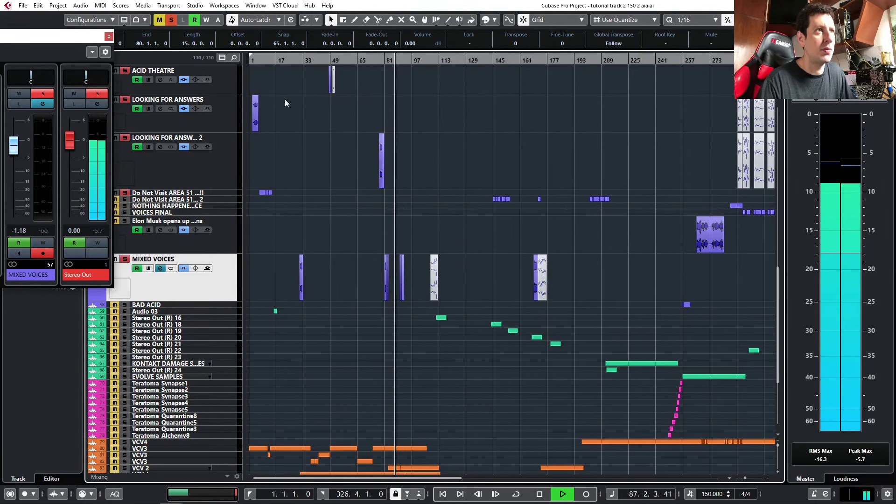
# Audition the first MIXED VOICES clip around bar 31 in the mix, starting playback just before it.
pyautogui.moveTo(297, 62); pyautogui.dragTo(327, 280)
pyautogui.scroll(4, 363, 252)
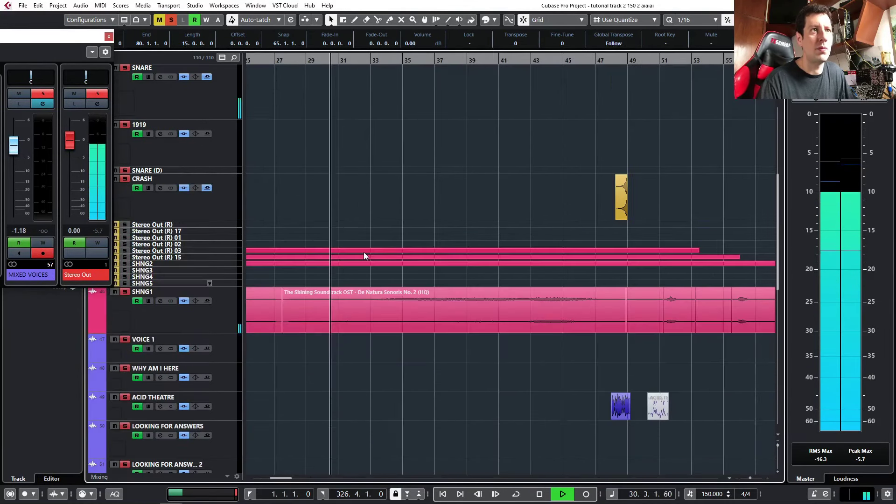
pyautogui.scroll(-2, 364, 256)
pyautogui.scroll(-3, 405, 258)
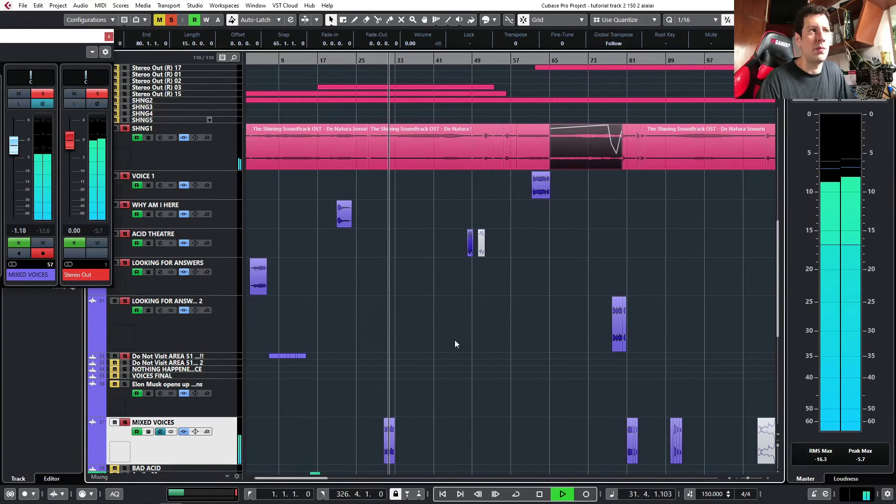
# Audition the MIXED VOICES clip at bar 81 in the mix, starting playback from 80.3.
pyautogui.scroll(2, 648, 438)
pyautogui.hscroll(2, 578, 436)
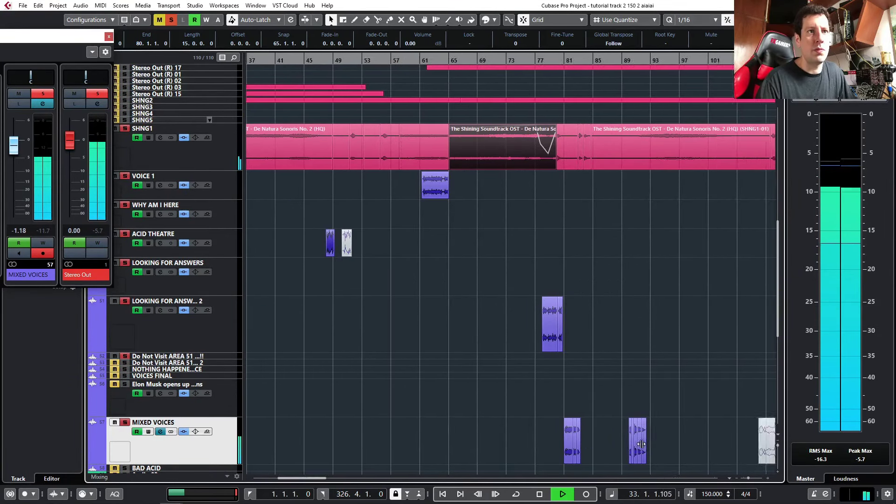
pyautogui.scroll(4, 507, 432)
pyautogui.scroll(-4, 506, 432)
pyautogui.hscroll(-4, 470, 397)
pyautogui.scroll(-3, 471, 398)
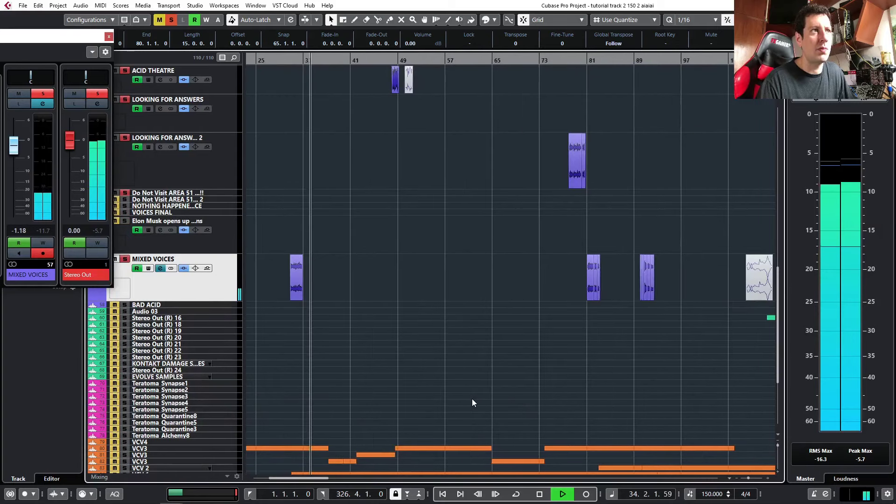
pyautogui.scroll(3, 551, 360)
pyautogui.hscroll(4, 527, 299)
pyautogui.click(413, 70)
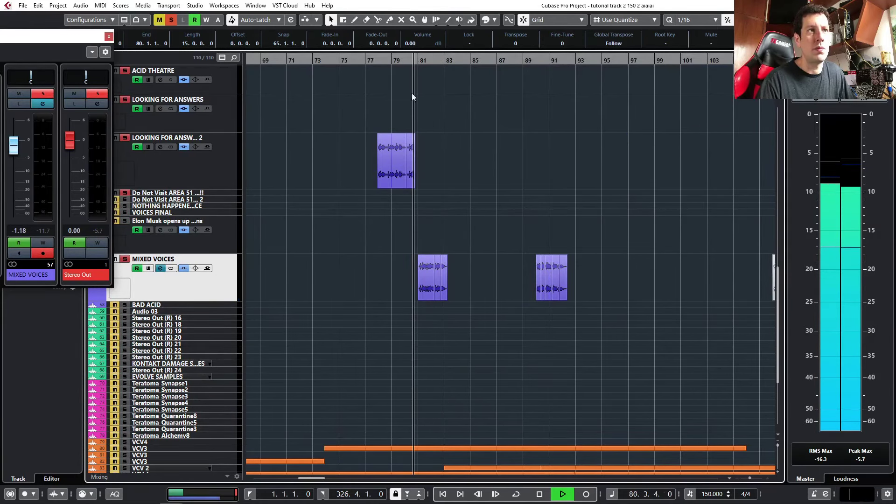
pyautogui.scroll(3, 397, 251)
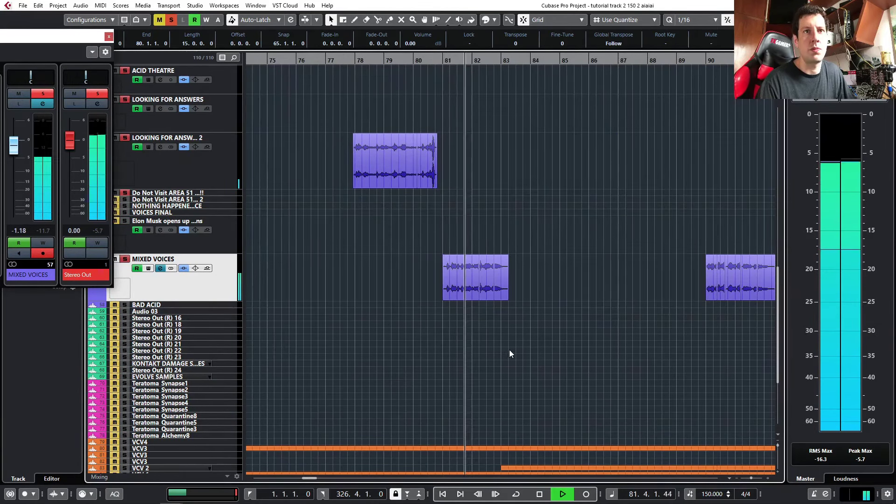
# Audition the MIXED VOICES clip at bar 90 in the mix, starting playback just before it.
pyautogui.scroll(-4, 509, 349)
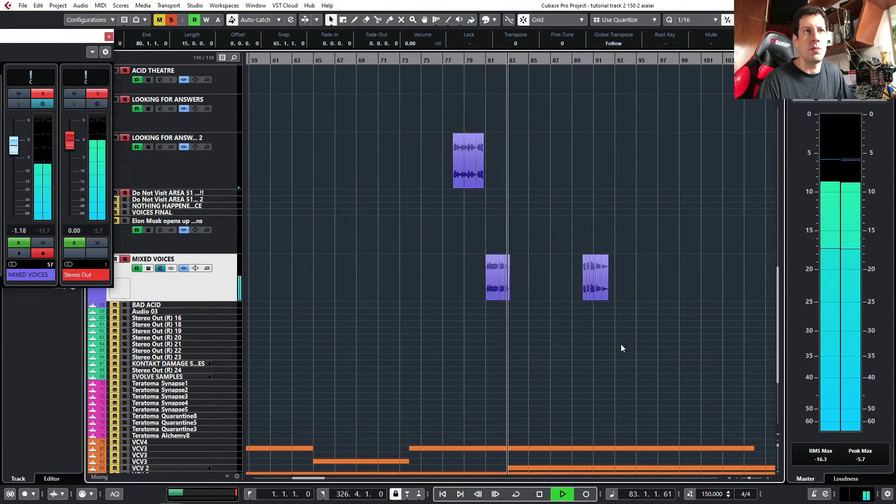
pyautogui.hscroll(4, 496, 306)
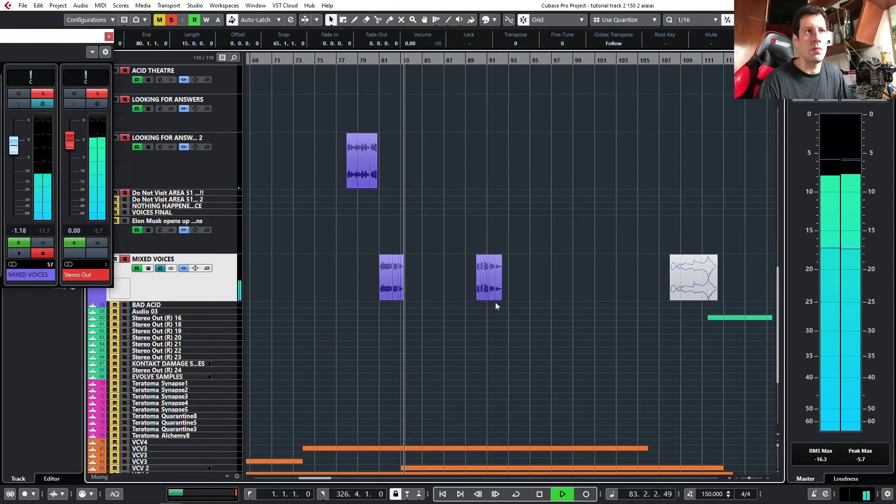
pyautogui.click(475, 60)
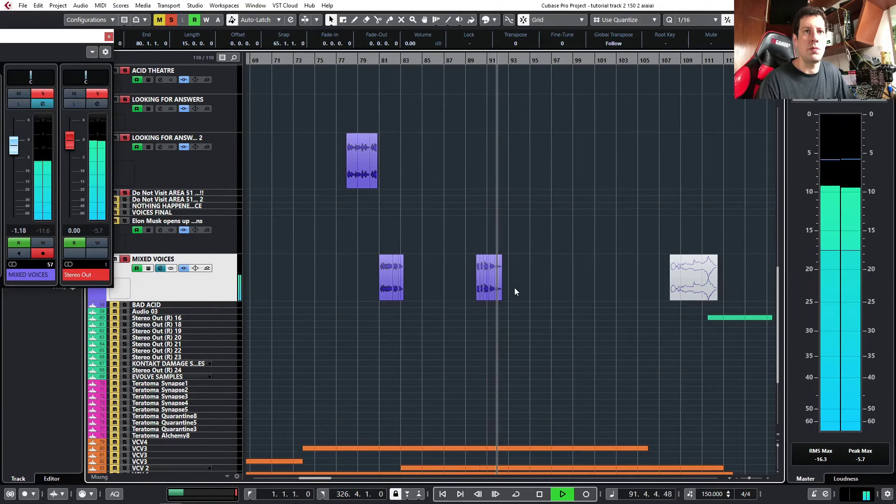
# Audition the MIXED VOICES clip at bar 169 in the mix, starting playback just before it.
pyautogui.press('g')
pyautogui.press('g')
pyautogui.press('g')
pyautogui.press('g')
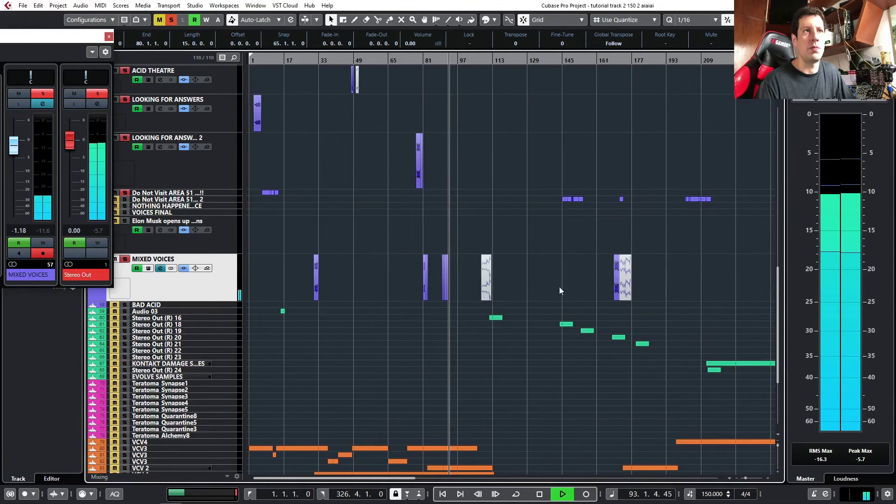
pyautogui.scroll(-2, 607, 311)
pyautogui.scroll(5, 527, 296)
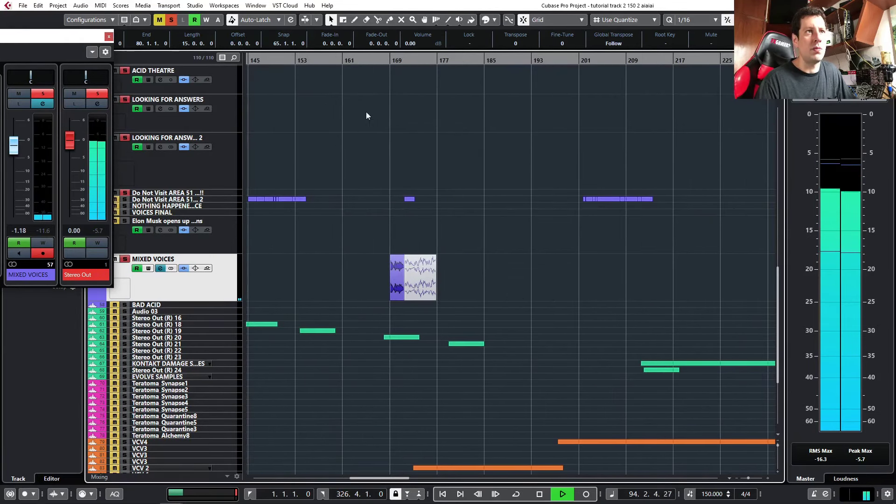
pyautogui.click(386, 60)
pyautogui.scroll(2, 379, 211)
pyautogui.scroll(-4, 411, 254)
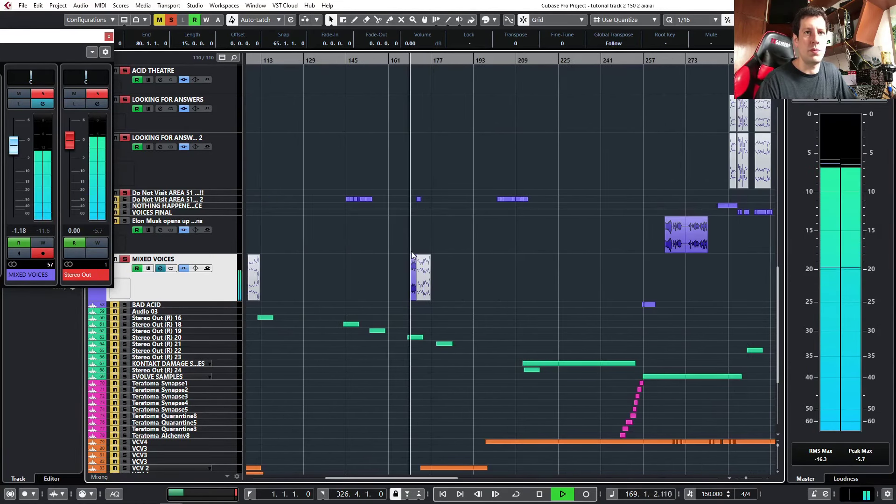
pyautogui.scroll(3, 421, 282)
pyautogui.scroll(-3, 421, 282)
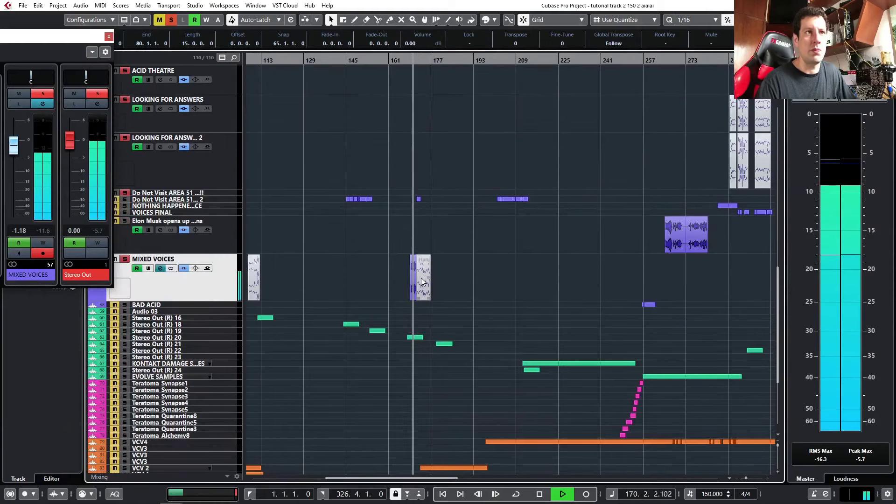
# Close the floating mixer window, and enlarge and solo the second Do Not Visit AREA 51 track.
pyautogui.scroll(-2, 422, 281)
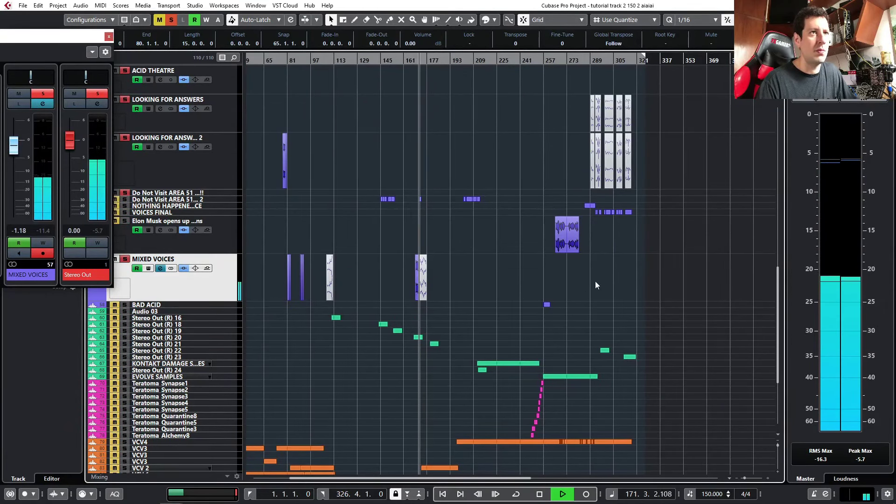
pyautogui.scroll(-2, 299, 242)
pyautogui.hscroll(-1, 280, 238)
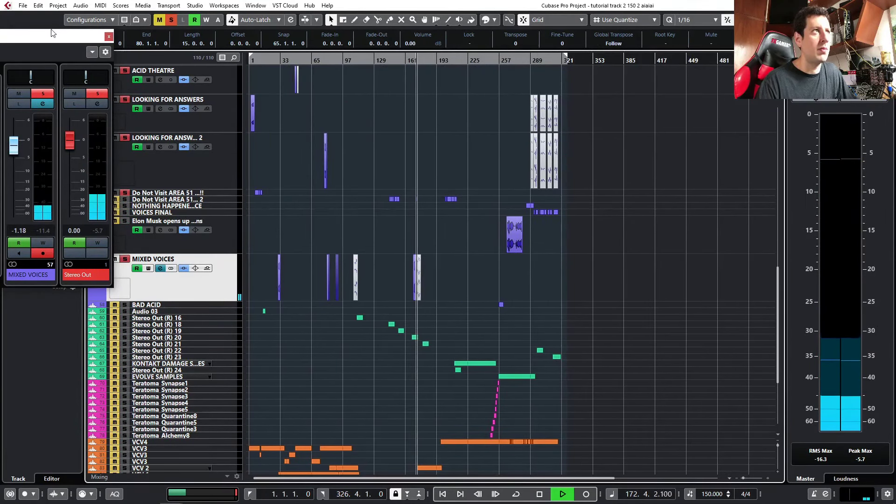
pyautogui.click(108, 37)
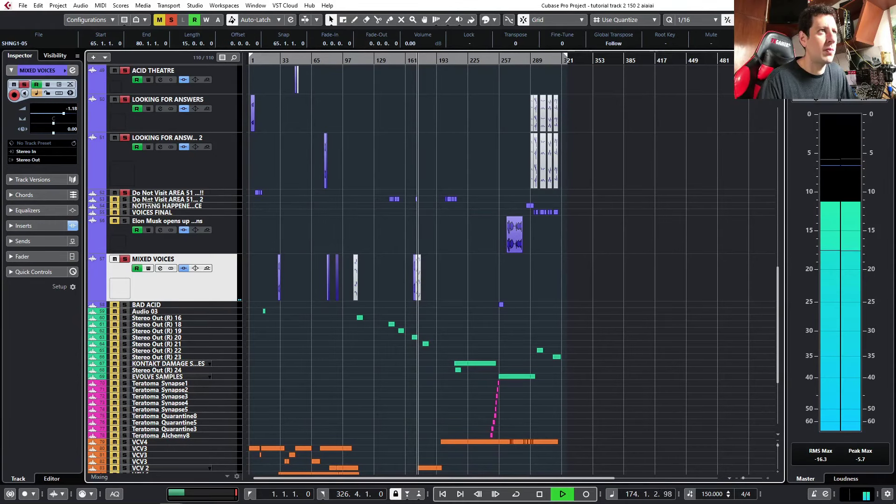
pyautogui.moveTo(149, 202); pyautogui.dragTo(146, 235)
pyautogui.click(125, 201)
# Audition the first group of clips on the second Do Not Visit AREA 51 track, starting playback just before bar 145.
pyautogui.scroll(3, 445, 188)
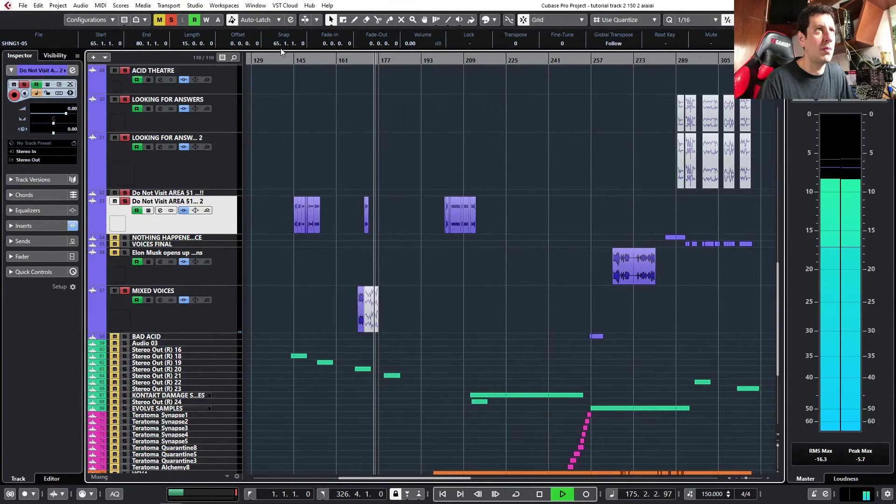
pyautogui.click(291, 61)
pyautogui.hscroll(-3, 328, 207)
pyautogui.scroll(2, 495, 272)
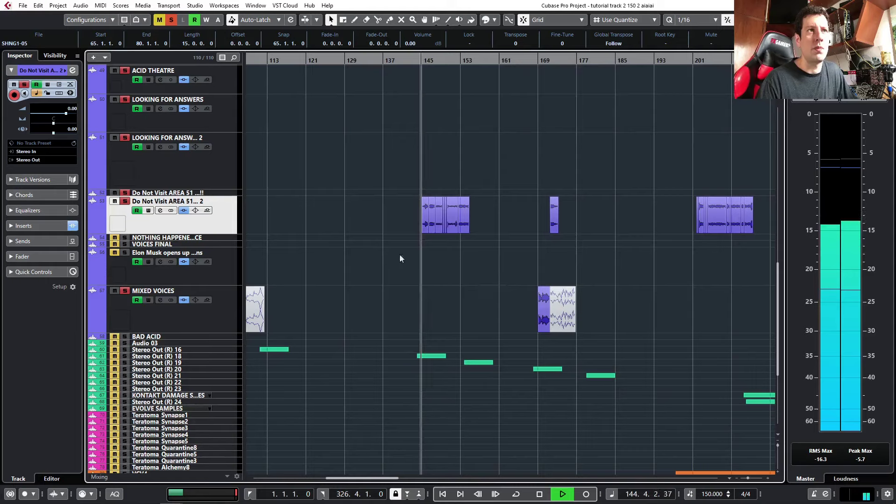
pyautogui.moveTo(177, 500)
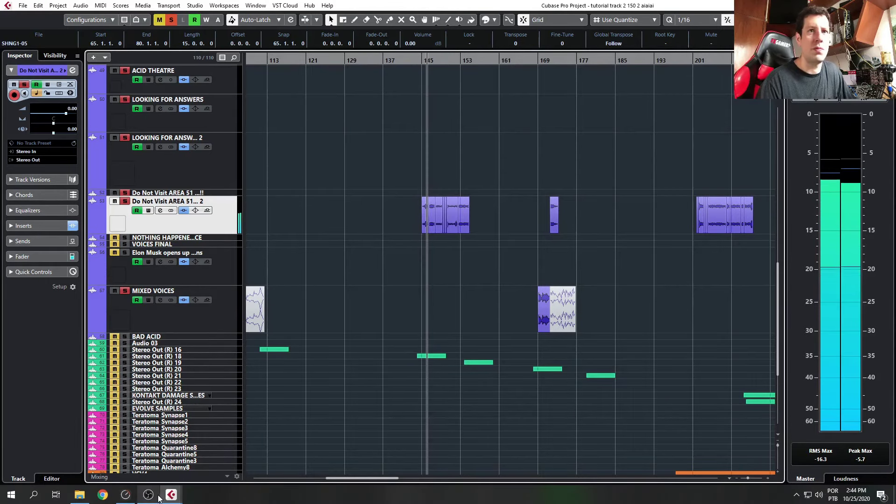
pyautogui.click(449, 402)
pyautogui.scroll(2, 412, 259)
pyautogui.scroll(2, 484, 267)
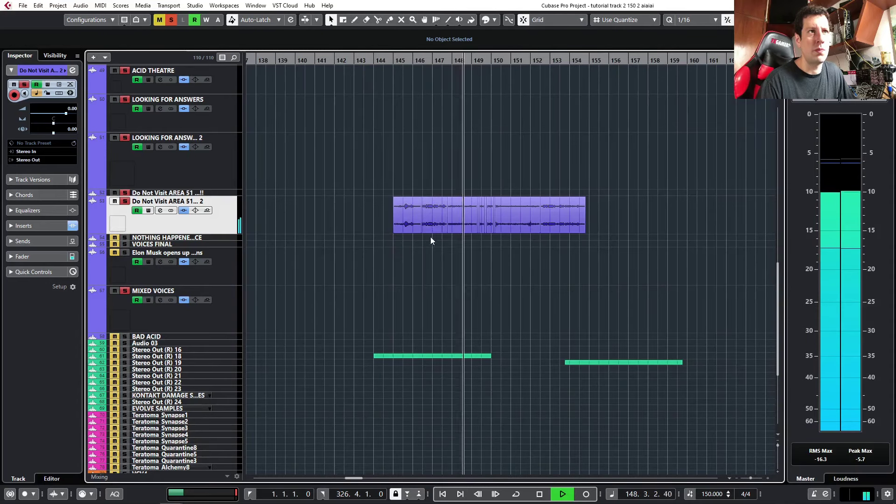
pyautogui.click(431, 217)
pyautogui.click(583, 271)
pyautogui.scroll(-5, 584, 271)
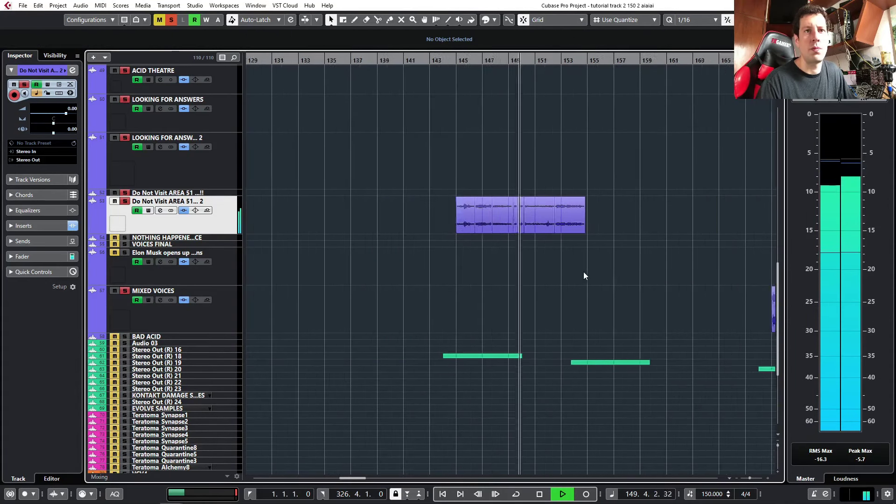
pyautogui.scroll(-4, 602, 261)
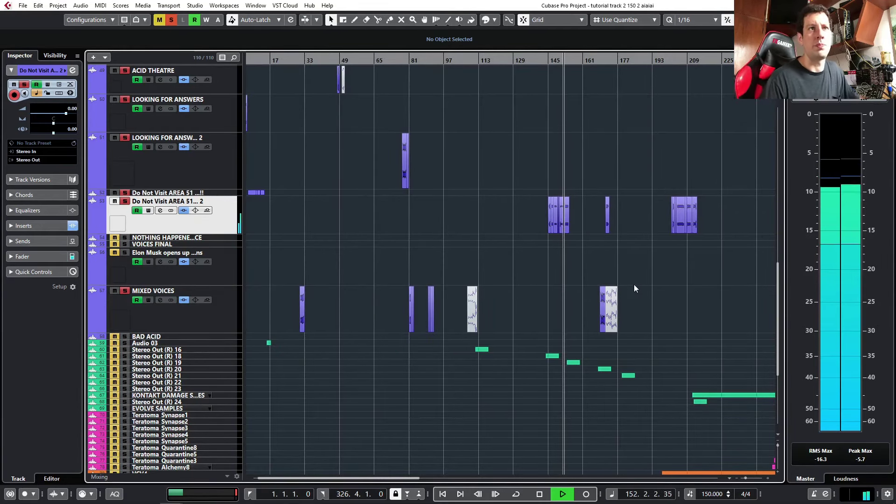
# Replay the second Do Not Visit AREA 51 track from 150.2 against SHNG1 and select its clip at 152.3.
pyautogui.scroll(1, 603, 275)
pyautogui.scroll(5, 603, 276)
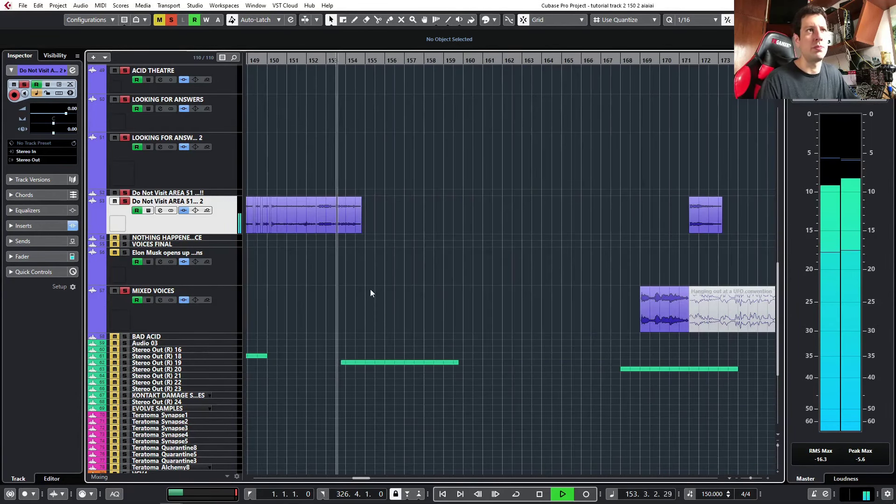
pyautogui.scroll(6, 291, 241)
pyautogui.scroll(-3, 295, 240)
pyautogui.click(273, 59)
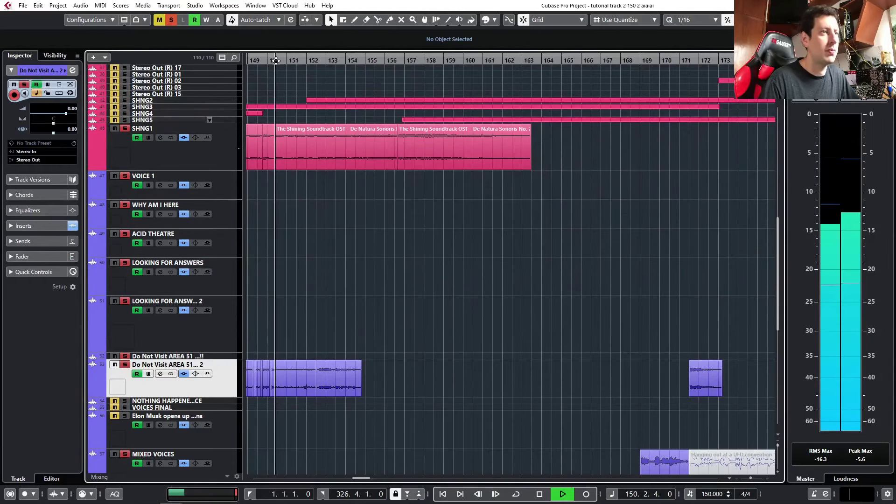
pyautogui.scroll(3, 303, 350)
pyautogui.click(344, 376)
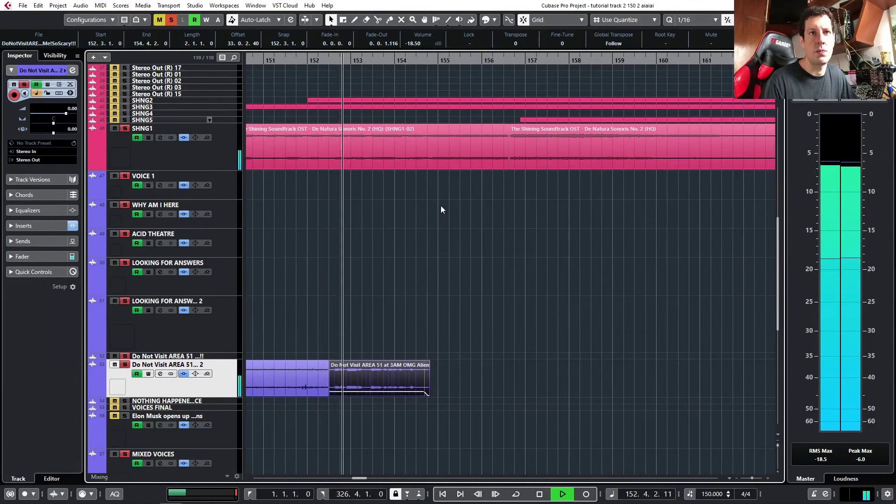
# Audition the short clip on the second Do Not Visit AREA 51 track, starting playback at 172.1.
pyautogui.scroll(-4, 485, 294)
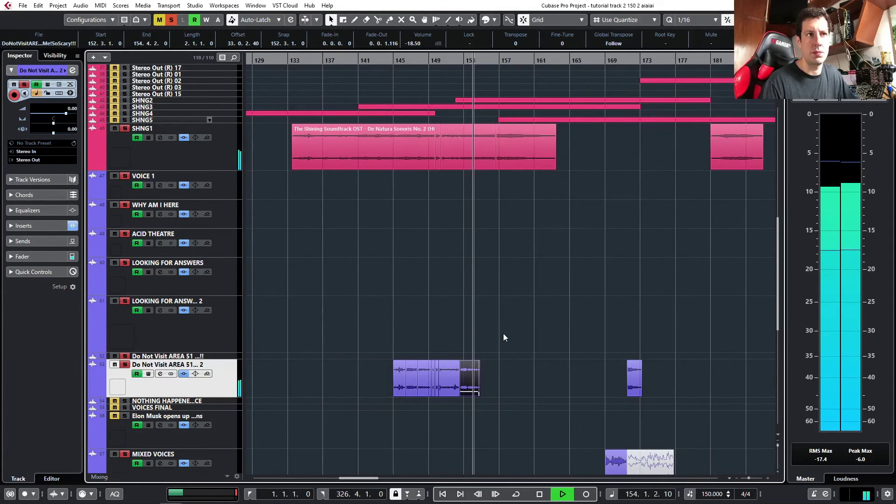
pyautogui.hscroll(3, 504, 350)
pyautogui.scroll(-3, 536, 360)
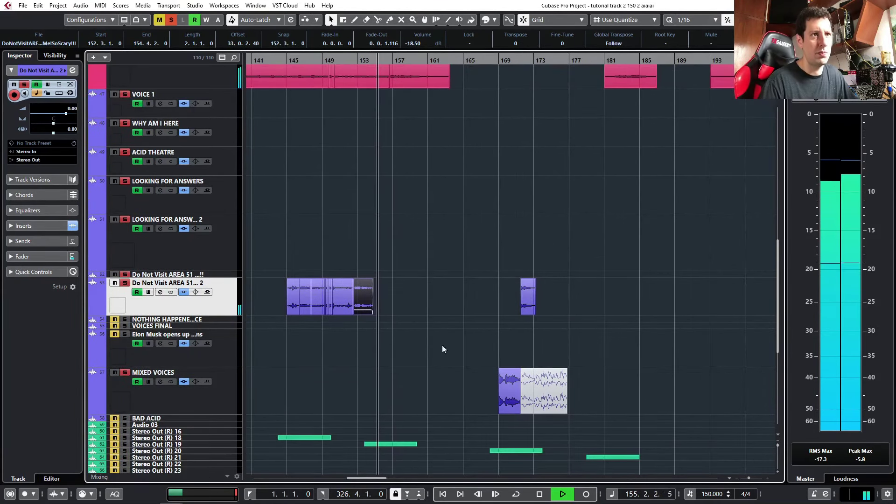
pyautogui.click(526, 165)
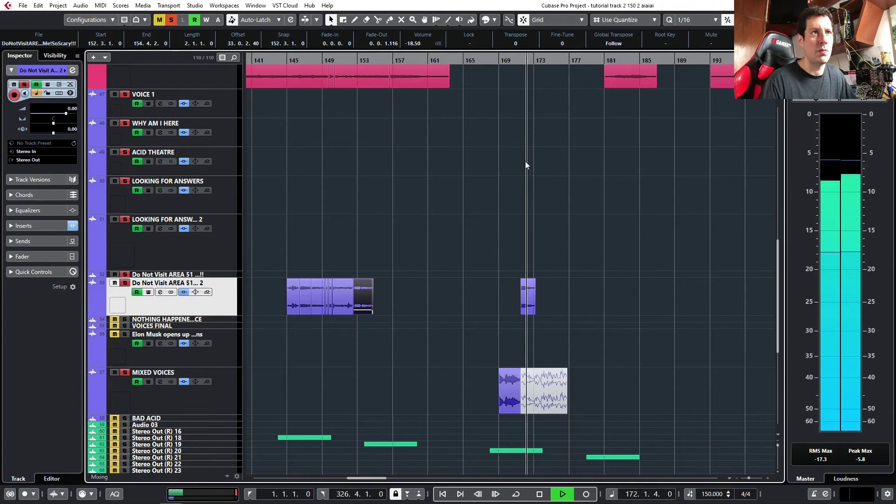
pyautogui.scroll(-6, 508, 260)
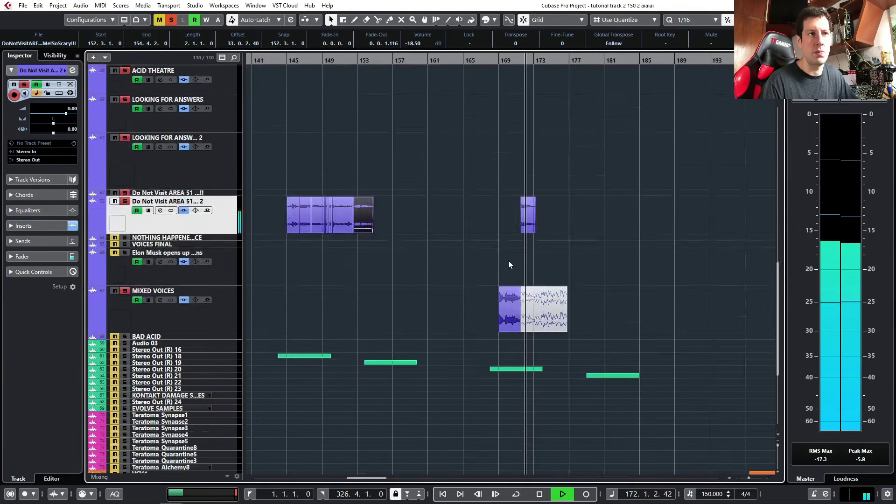
pyautogui.scroll(-3, 419, 259)
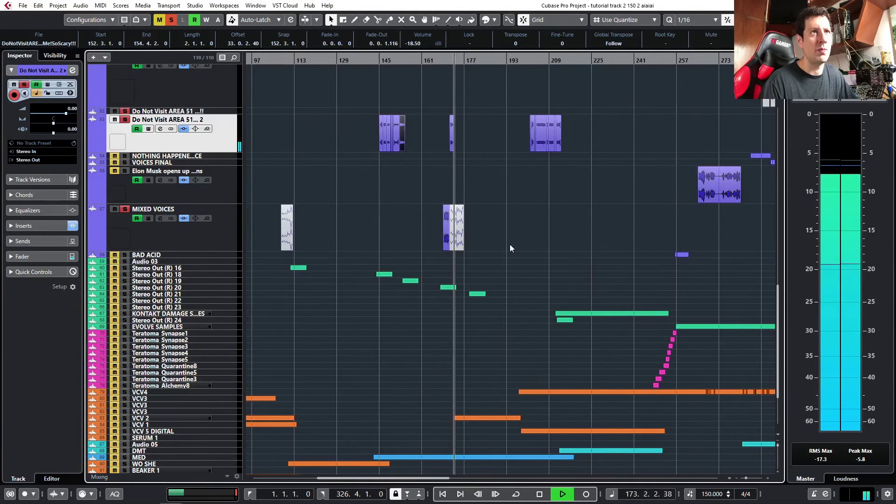
# Audition the Elon Musk clip in the mix, starting playback just before bar 265.
pyautogui.scroll(-3, 510, 244)
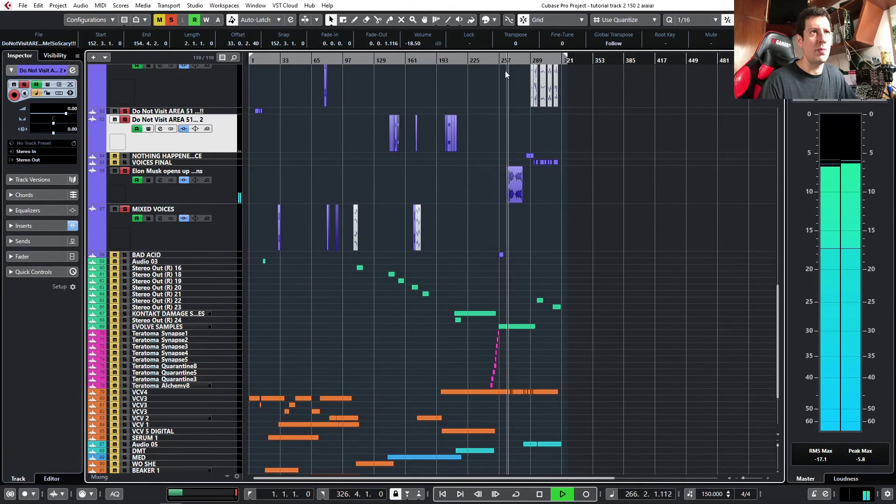
pyautogui.scroll(3, 521, 178)
pyautogui.scroll(2, 470, 148)
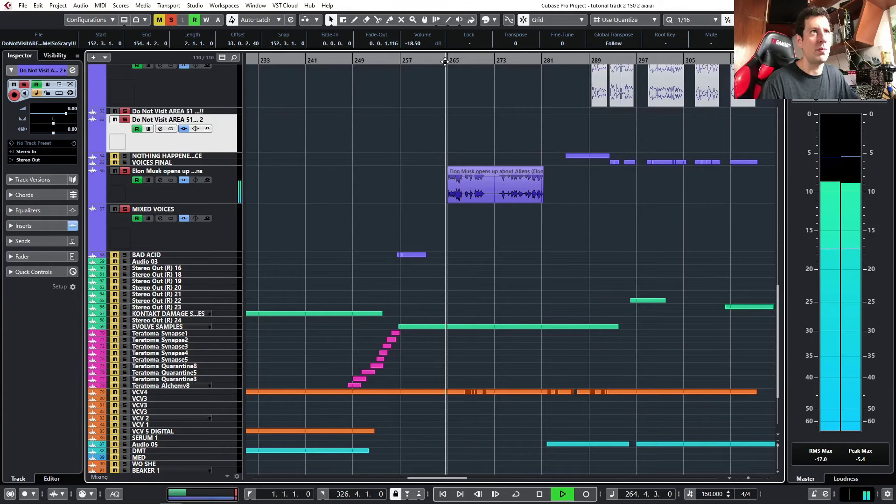
pyautogui.scroll(2, 453, 274)
pyautogui.scroll(1, 424, 254)
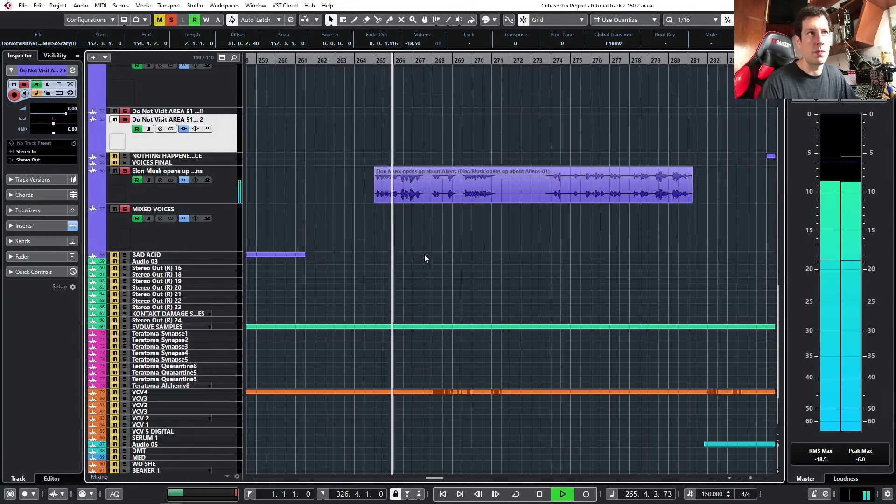
pyautogui.scroll(2, 424, 254)
pyautogui.scroll(2, 424, 298)
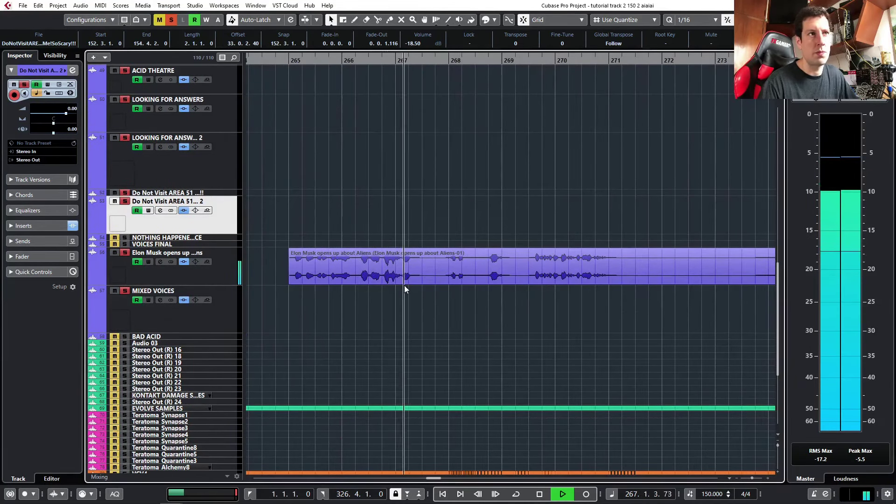
# Split the Elon Musk clip at 266.2 and 267.3.4 and set the middle piece's volume to -3 dB.
pyautogui.press('space')
pyautogui.keyDown('alt'); pyautogui.click(356, 271); pyautogui.keyUp('alt')
pyautogui.keyDown('alt'); pyautogui.click(432, 275); pyautogui.keyUp('alt')
pyautogui.click(413, 276)
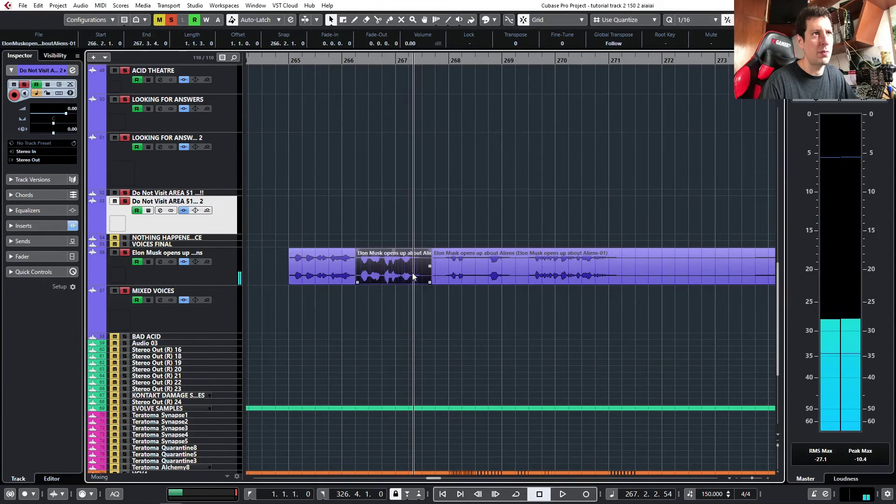
# Set the first Elon Musk piece's volume to -1 dB and replay the voice from bar 265.
pyautogui.click(288, 56)
pyautogui.press('space')
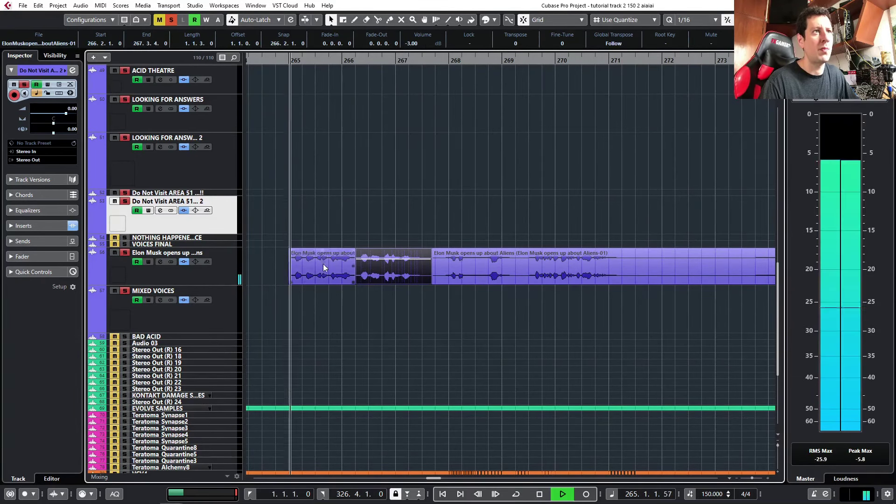
pyautogui.click(323, 265)
pyautogui.scroll(-1, 410, 44)
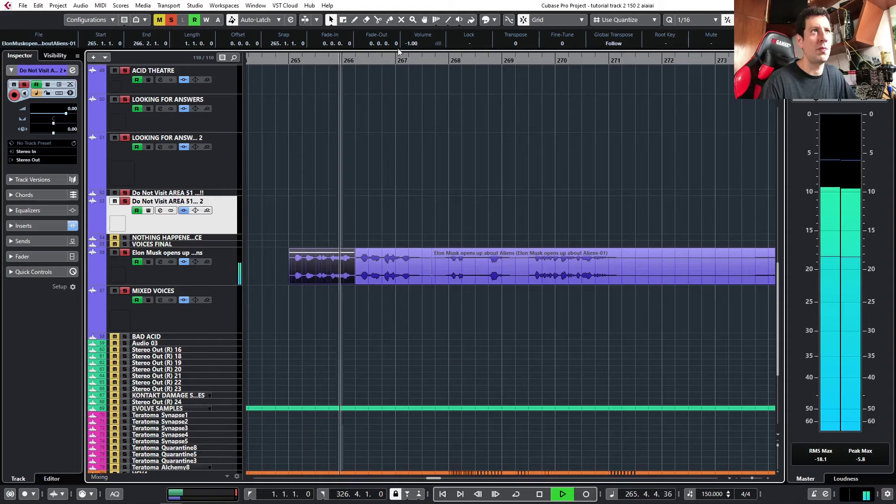
pyautogui.click(288, 61)
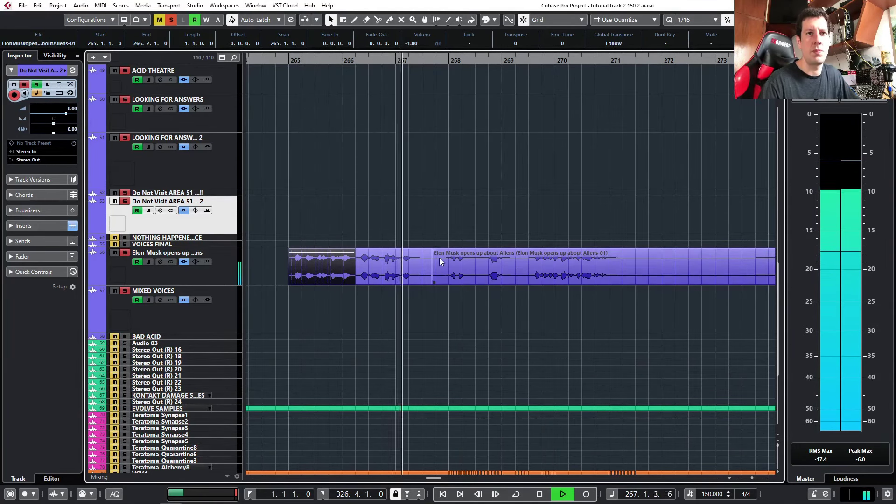
pyautogui.hscroll(1, 434, 293)
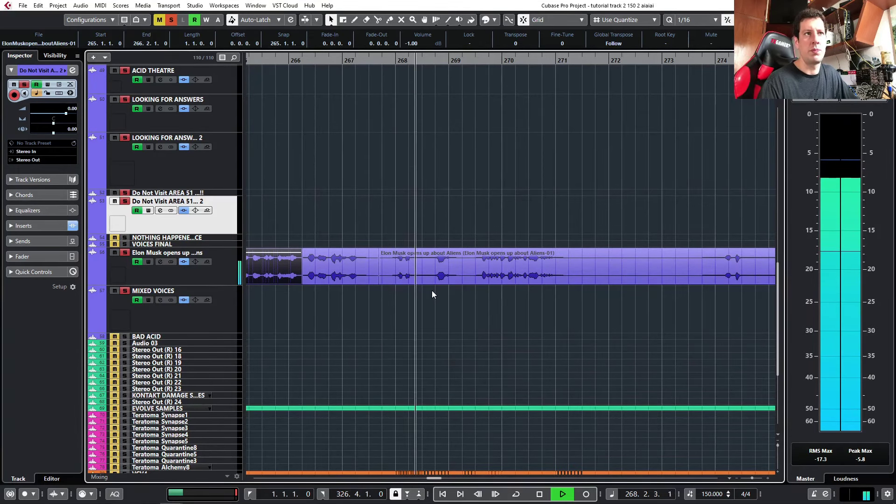
pyautogui.hscroll(2, 432, 290)
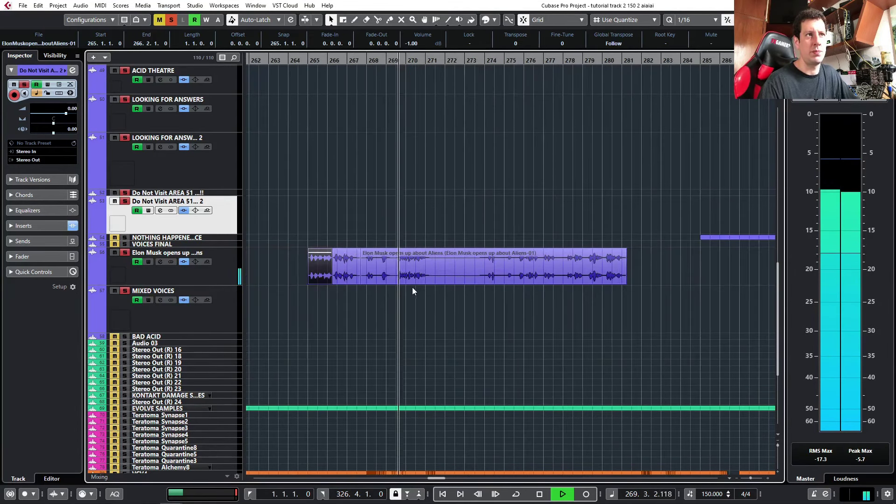
# Split the rest of the Elon Musk clip at 269.3 and 271.2.4 and set the piece between the cuts to -1 dB.
pyautogui.scroll(-3, 409, 290)
pyautogui.scroll(1, 391, 283)
pyautogui.keyDown('alt'); pyautogui.click(403, 279); pyautogui.keyUp('alt')
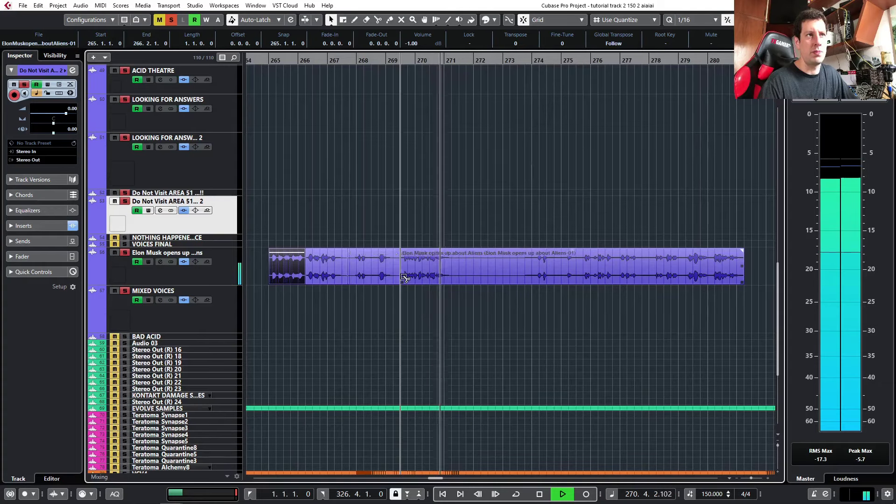
pyautogui.keyDown('alt'); pyautogui.click(456, 269); pyautogui.keyUp('alt')
pyautogui.click(454, 272)
pyautogui.scroll(-1, 423, 43)
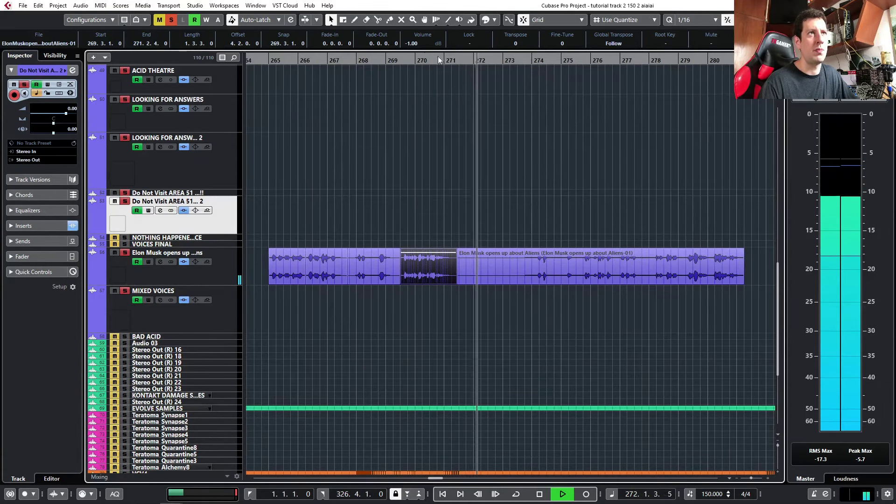
# Look over the drum, SHNG and voice tracks around bars 225 to 313, and stop playback.
pyautogui.scroll(-3, 575, 280)
pyautogui.scroll(-2, 575, 281)
pyautogui.scroll(6, 575, 281)
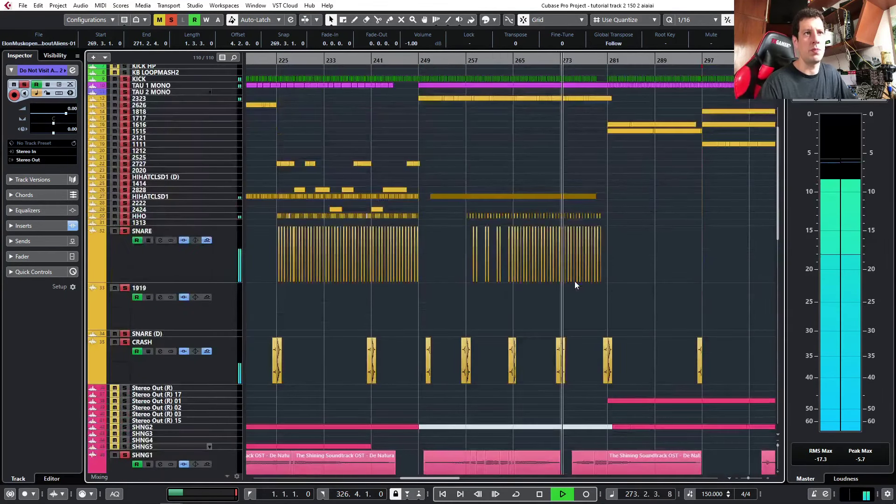
pyautogui.scroll(-3, 574, 281)
pyautogui.scroll(-1, 574, 281)
pyautogui.press('space')
pyautogui.hscroll(3, 574, 281)
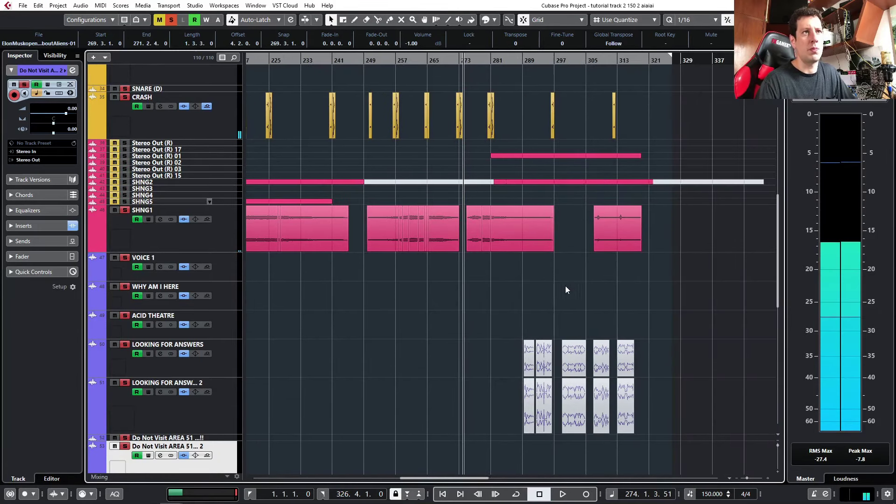
# Split the Elon Musk clip at 273.3.2 and delete the piece between 271.2.4 and that cut.
pyautogui.press('space')
pyautogui.scroll(-4, 466, 327)
pyautogui.scroll(5, 469, 363)
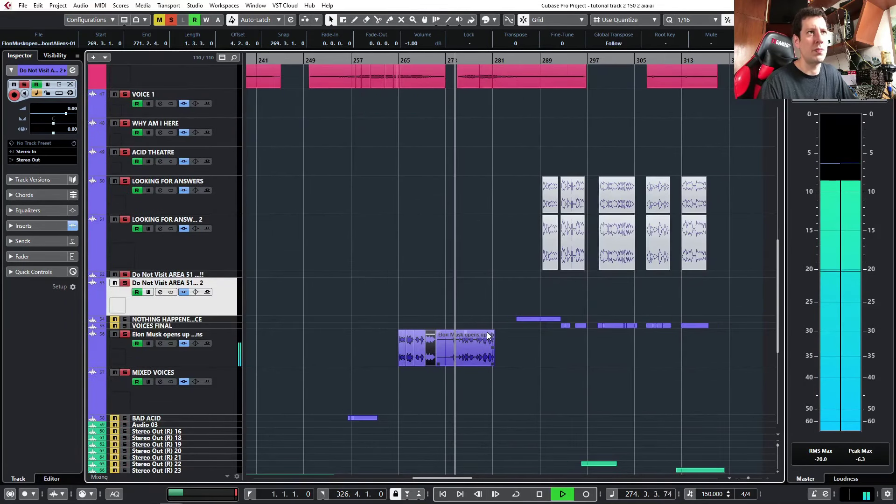
pyautogui.scroll(3, 469, 361)
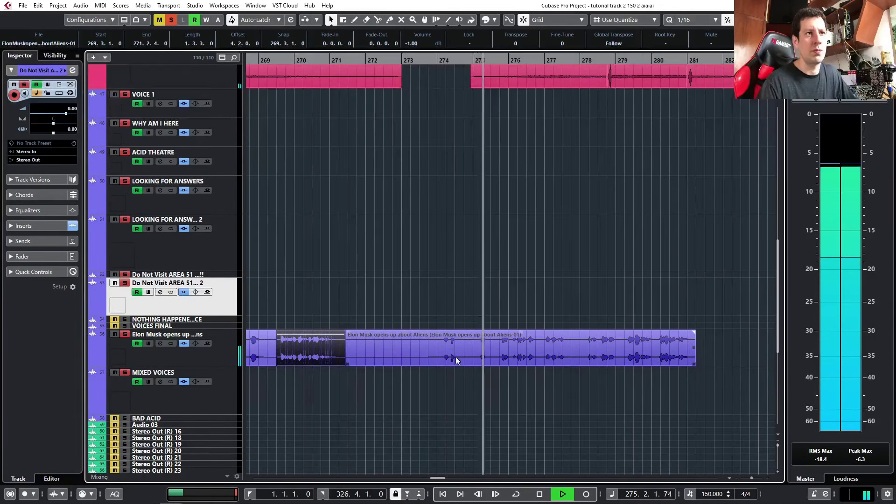
pyautogui.keyDown('alt'); pyautogui.click(421, 352); pyautogui.keyUp('alt')
pyautogui.press('Delete')
# Set the volume of the Elon Musk piece from 273.3.2 to 281.2.1 to -0.56 dB.
pyautogui.click(505, 346)
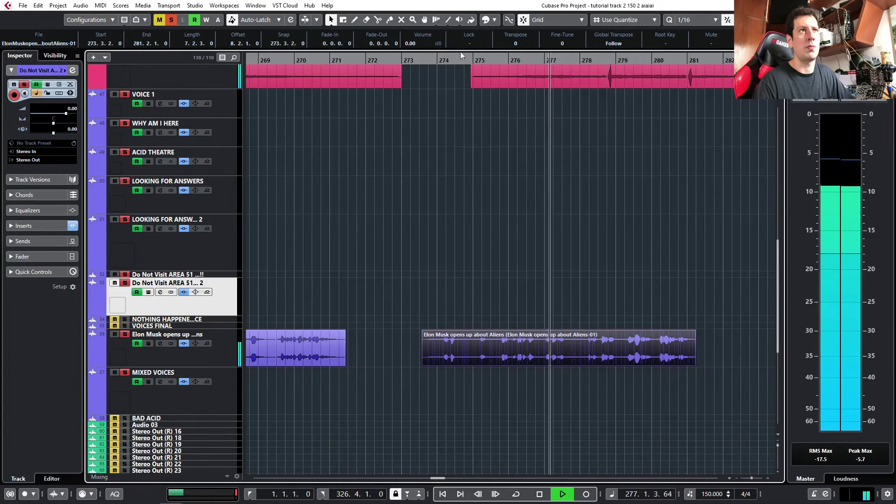
pyautogui.click(410, 43)
pyautogui.write('-0.56')
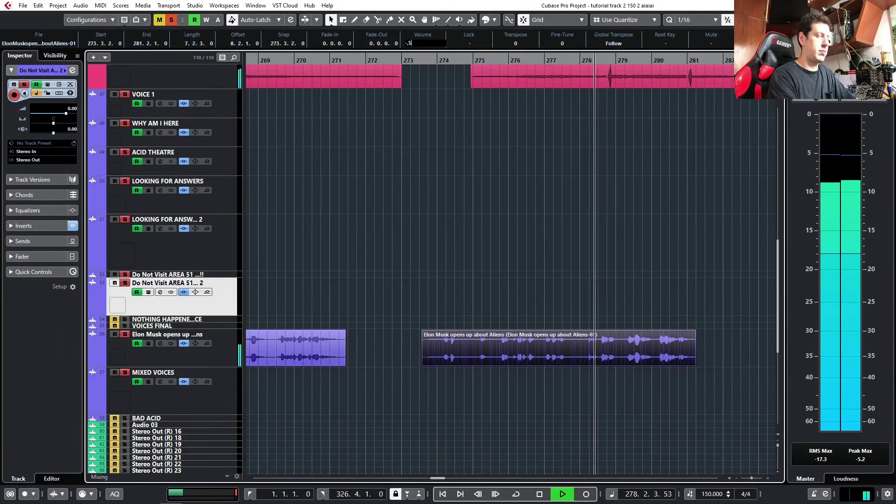
pyautogui.press('Return')
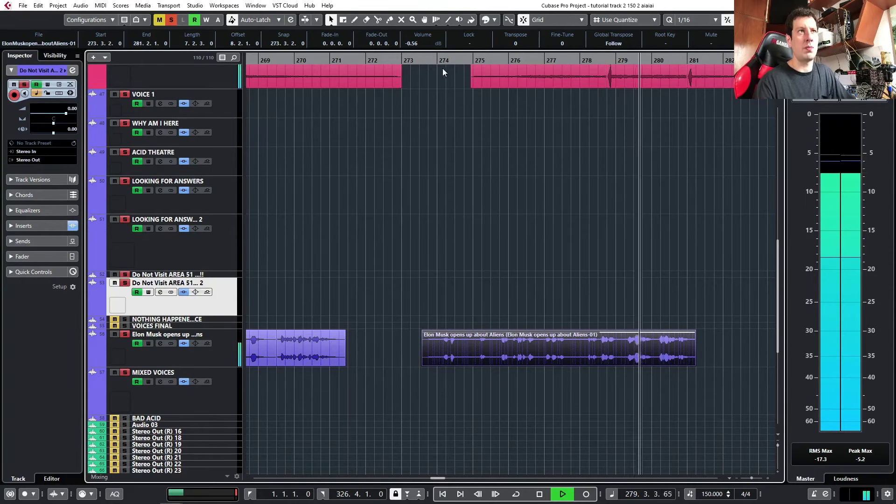
# Replay the Elon Musk piece from about 273.3, repeat the phrase around bar 277, and stop playback.
pyautogui.click(425, 61)
pyautogui.scroll(2, 492, 308)
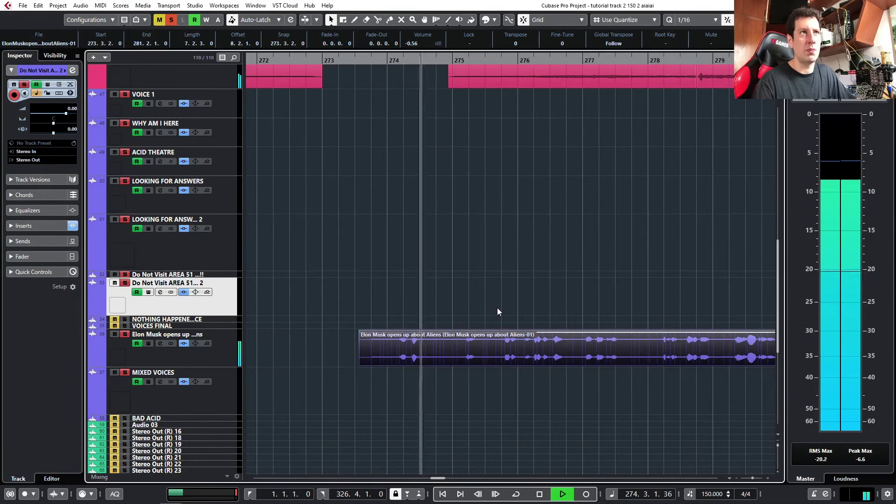
pyautogui.hscroll(2, 491, 286)
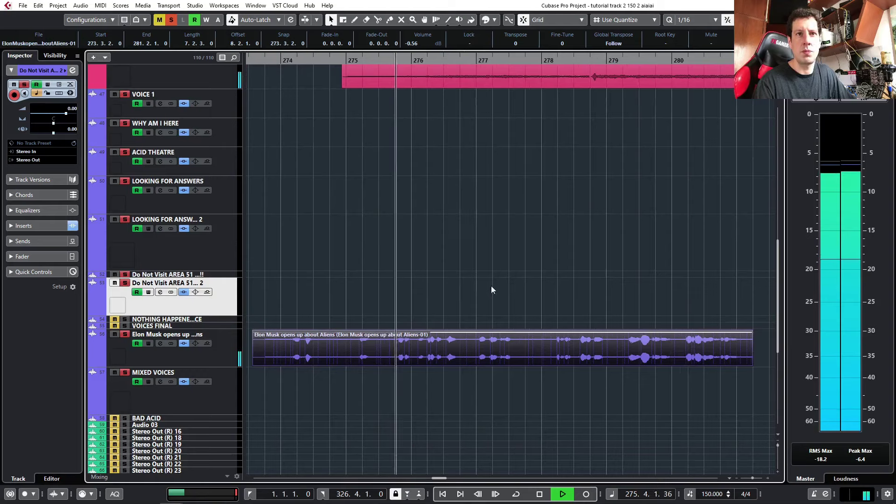
pyautogui.hscroll(1, 448, 317)
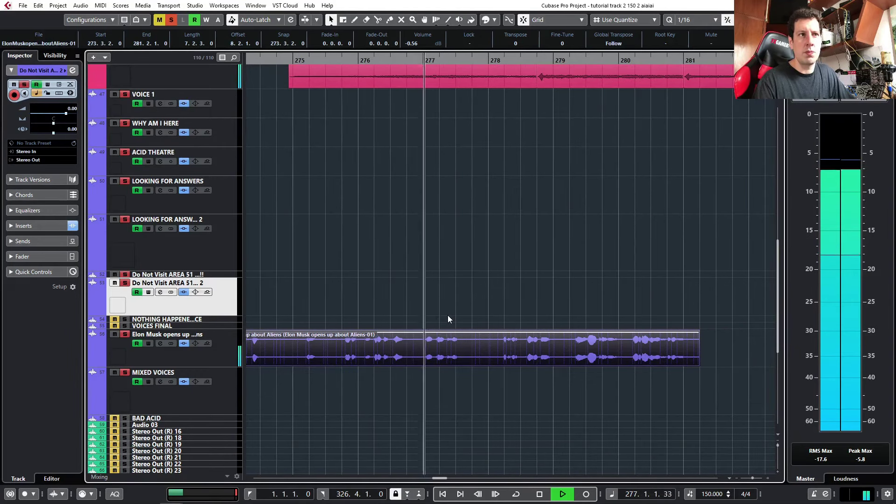
pyautogui.scroll(2, 439, 327)
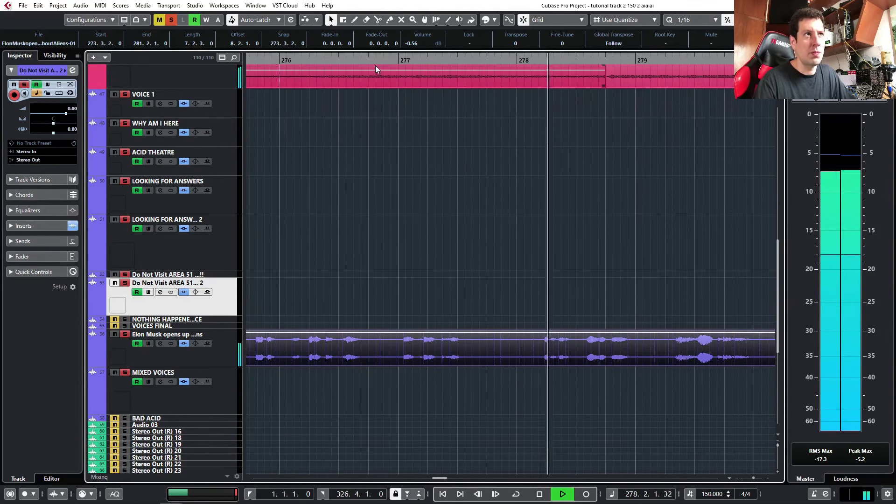
pyautogui.moveTo(375, 60); pyautogui.dragTo(344, 154)
pyautogui.press('space')
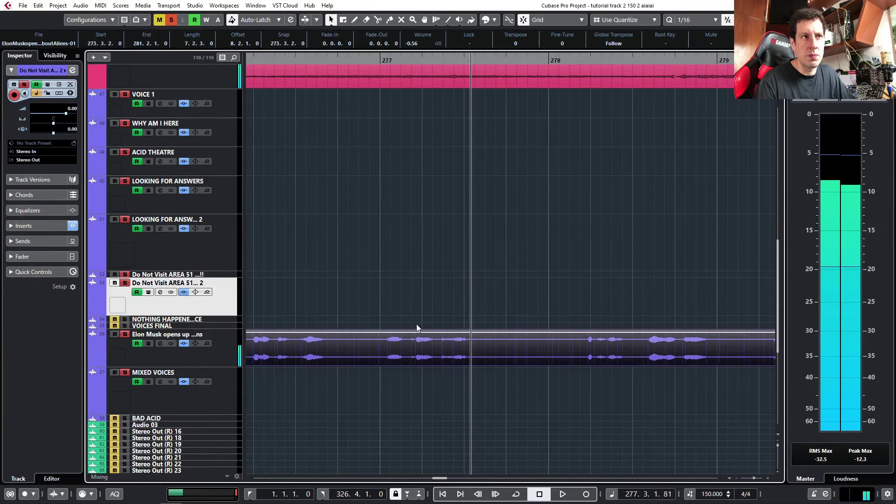
# Play the passage from bar 277 while viewing the snare and SHNG1 tracks.
pyautogui.scroll(7, 413, 325)
pyautogui.scroll(-5, 420, 323)
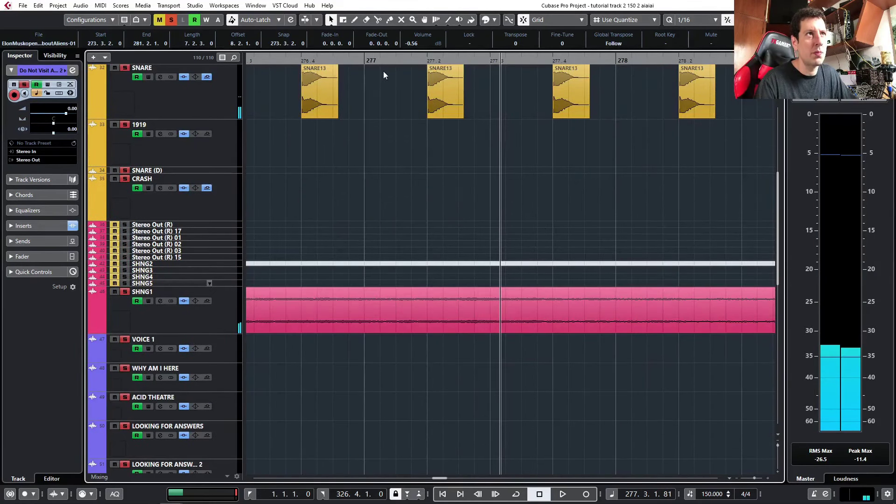
pyautogui.click(363, 60)
pyautogui.press('space')
pyautogui.press('space')
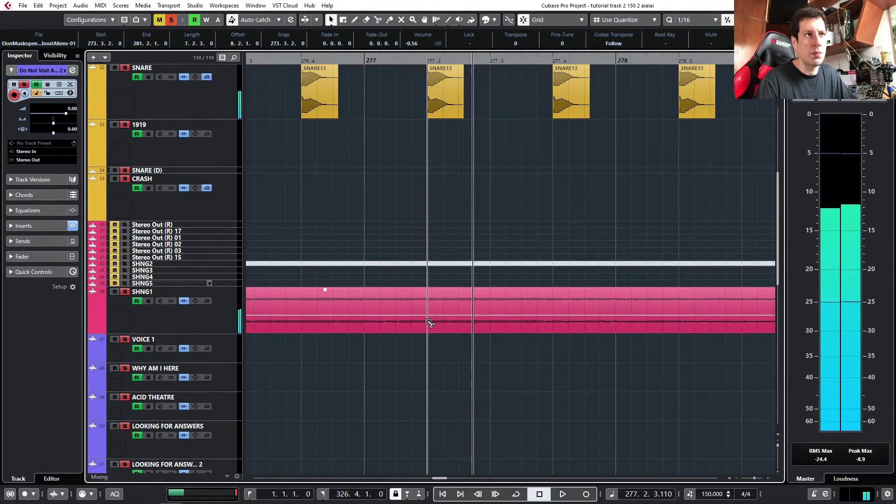
# Try a split in the SHNG1 clip at 277.2.1, audition the passage, and undo the split.
pyautogui.keyDown('alt'); pyautogui.click(428, 324); pyautogui.keyUp('alt')
pyautogui.click(431, 293)
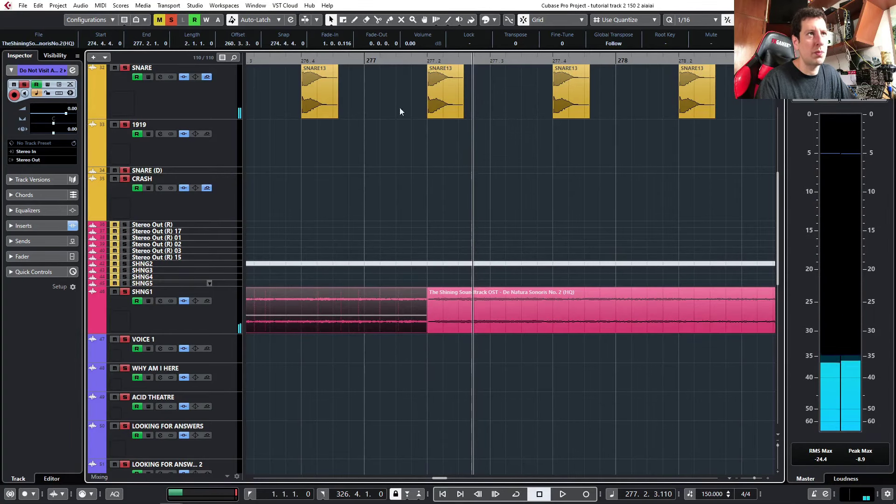
pyautogui.click(316, 58)
pyautogui.press('space')
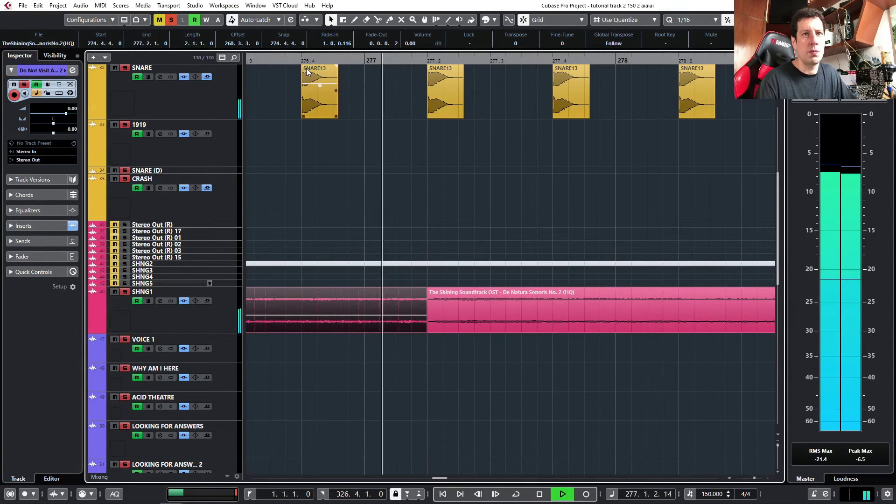
pyautogui.press('space')
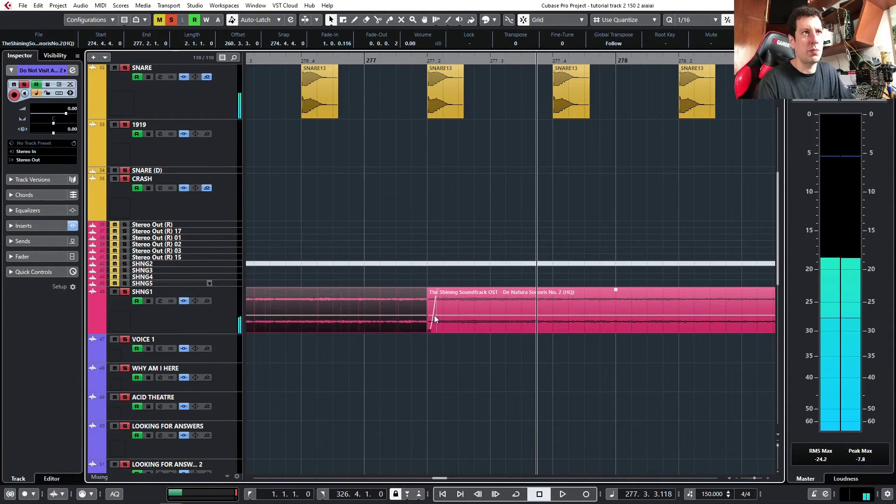
pyautogui.hotkey('ctrl', 'z')
# Split the Elon Musk clip at bar 277 and just before 277.4, and slip the middle piece's audio slightly later.
pyautogui.scroll(-5, 433, 330)
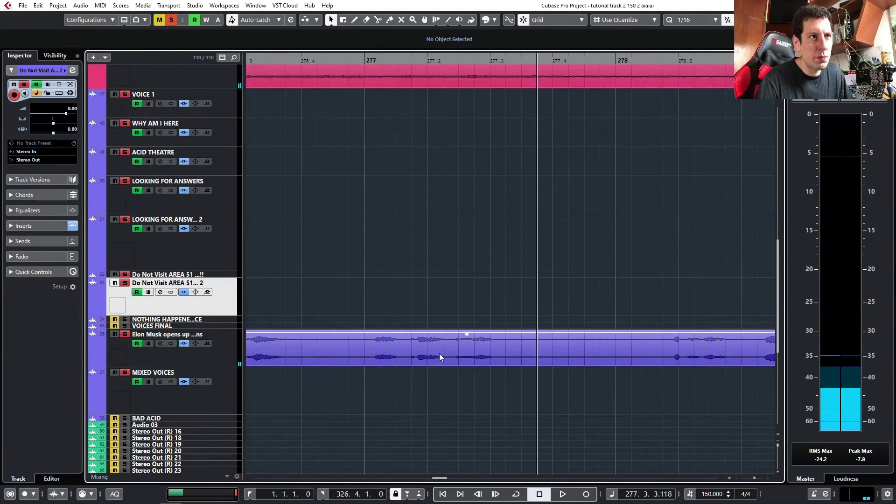
pyautogui.scroll(3, 438, 354)
pyautogui.keyDown('alt'); pyautogui.click(330, 354); pyautogui.keyUp('alt')
pyautogui.keyDown('alt'); pyautogui.click(583, 356); pyautogui.keyUp('alt')
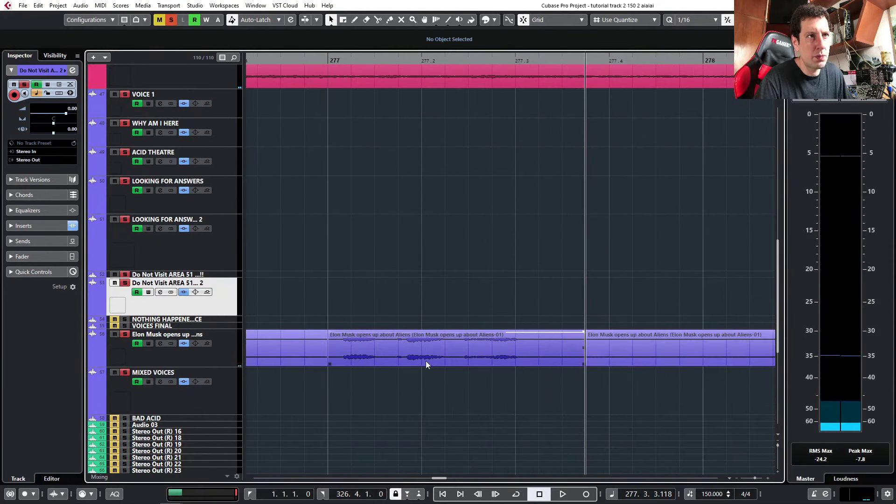
pyautogui.moveTo(432, 358); pyautogui.dragTo(439, 359)
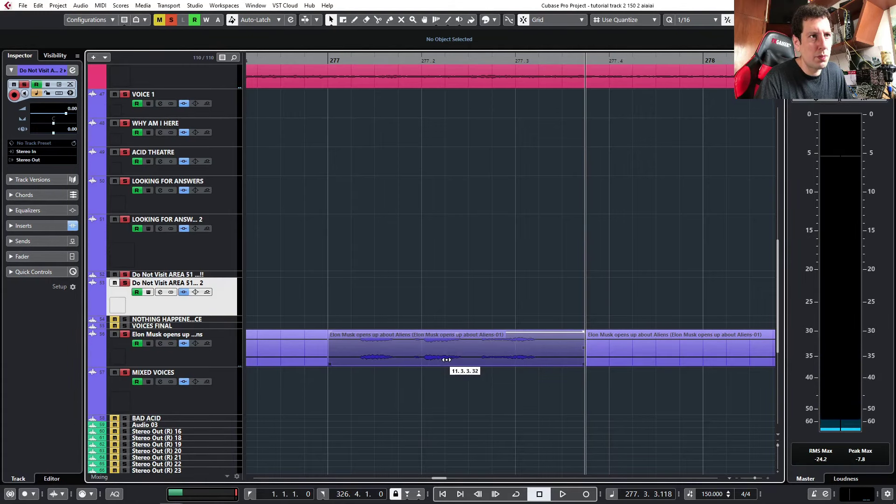
# Audition the slipped Elon Musk piece at bar 277 twice, starting shortly before it and then at the bar.
pyautogui.scroll(-3, 447, 360)
pyautogui.click(381, 57)
pyautogui.press('space')
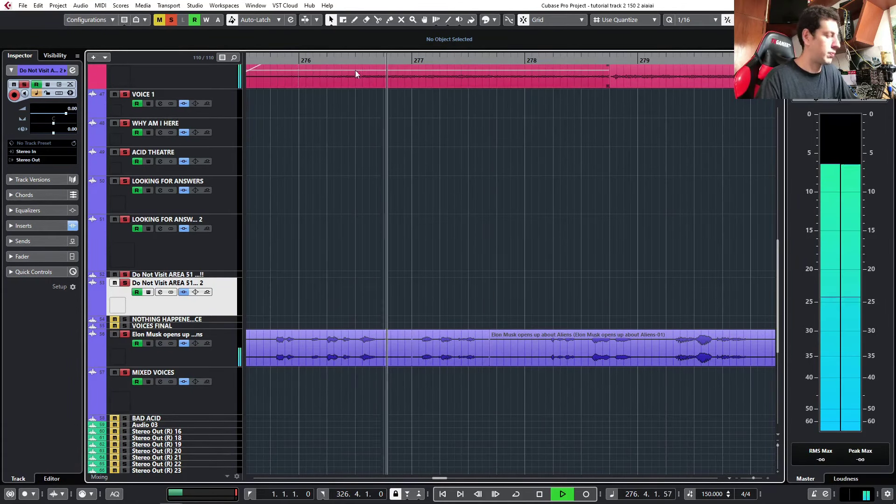
pyautogui.scroll(3, 407, 312)
pyautogui.press('space')
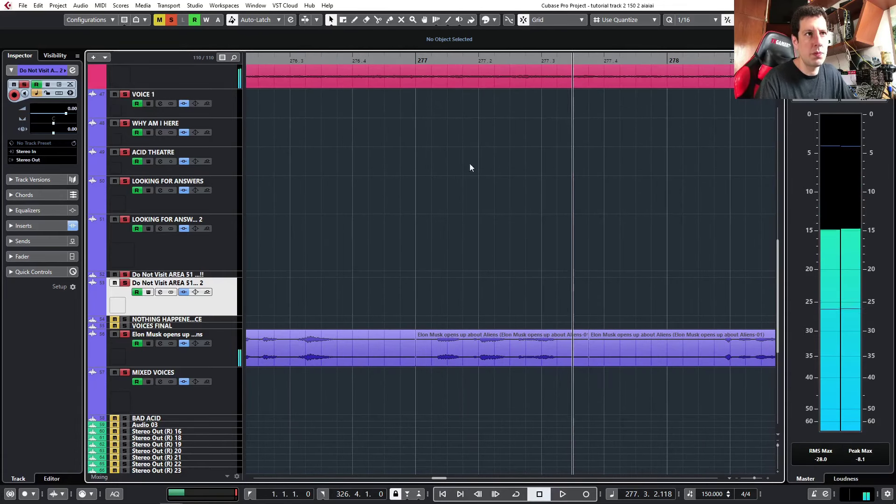
pyautogui.click(429, 62)
pyautogui.press('space')
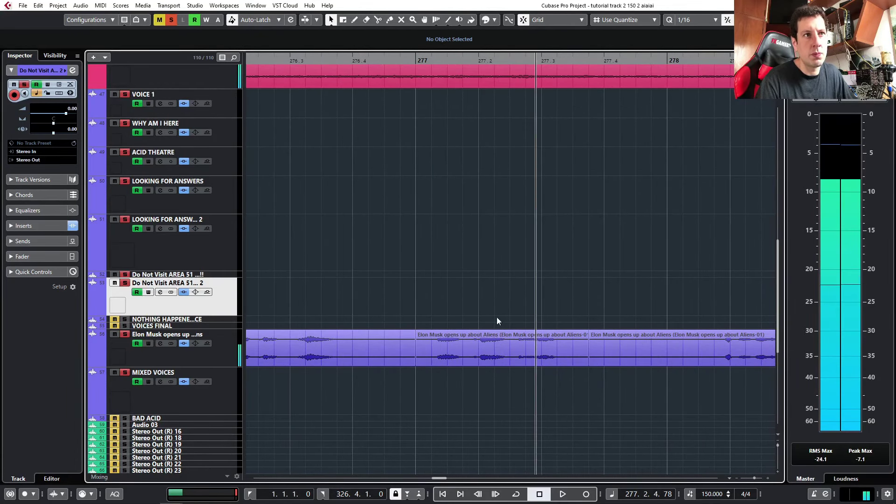
# Slip the audio inside the bar 277 Elon Musk piece earlier so the voice begins at bar 277, and replay it.
pyautogui.moveTo(478, 351); pyautogui.dragTo(466, 397)
pyautogui.moveTo(496, 364); pyautogui.dragTo(446, 363)
pyautogui.click(371, 65)
pyautogui.press('space')
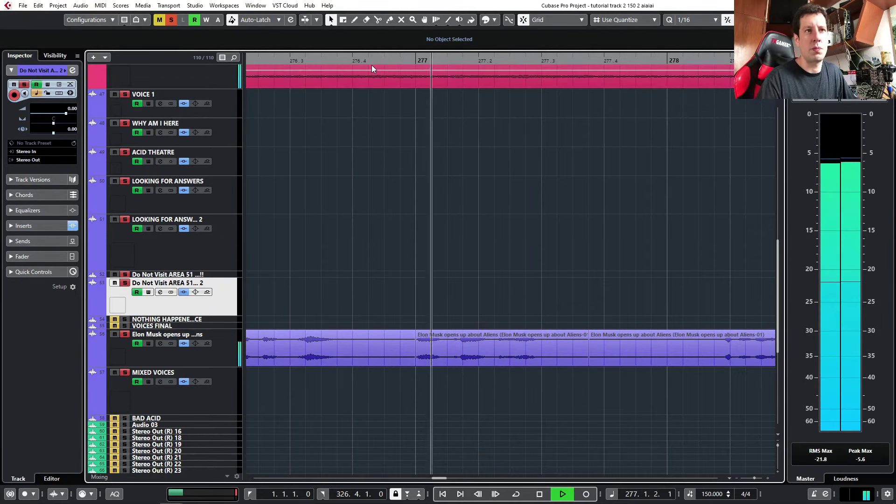
# Listen through the Elon Musk phrases from 276.3, and replay the part from about 277.3.
pyautogui.moveTo(368, 63); pyautogui.dragTo(308, 60)
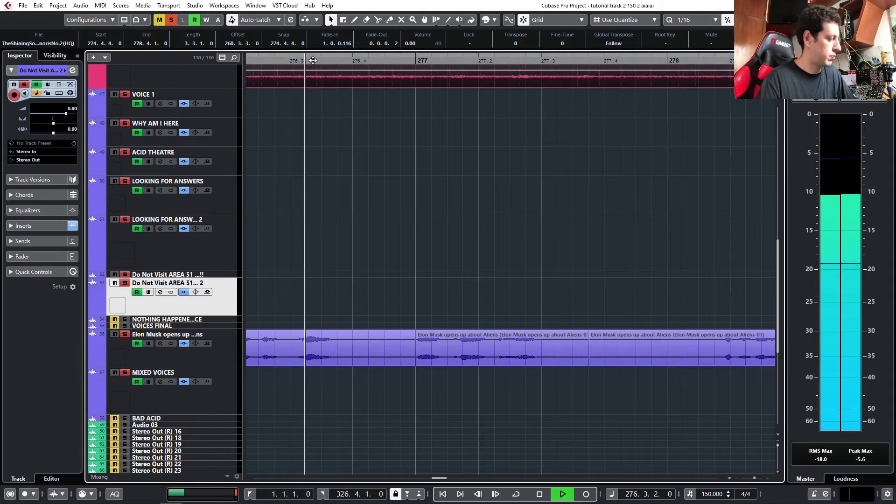
pyautogui.scroll(-8, 555, 294)
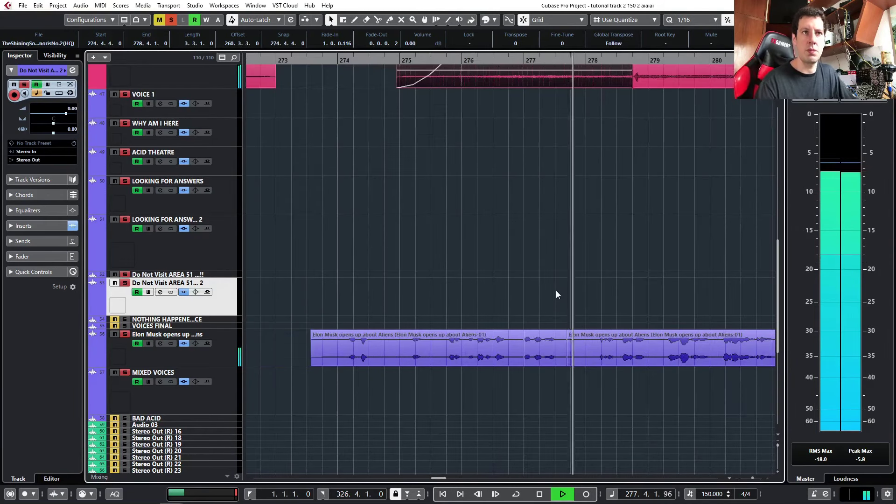
pyautogui.scroll(6, 564, 303)
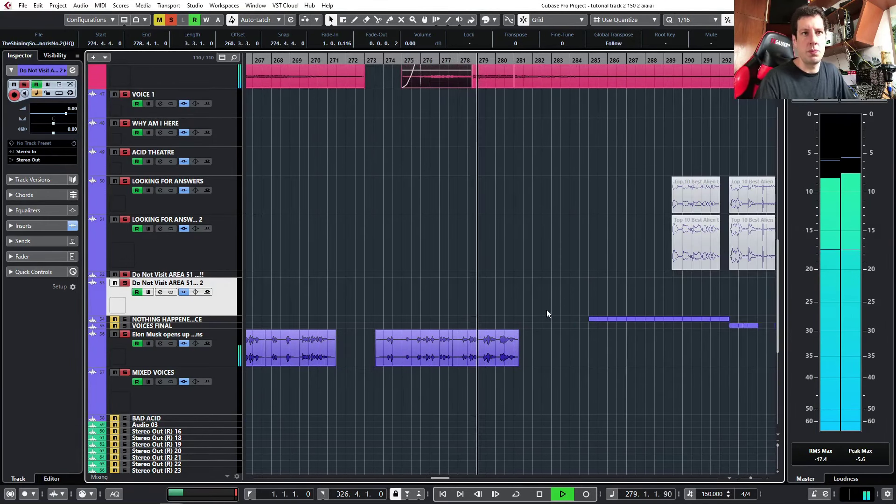
pyautogui.moveTo(370, 61); pyautogui.dragTo(312, 61)
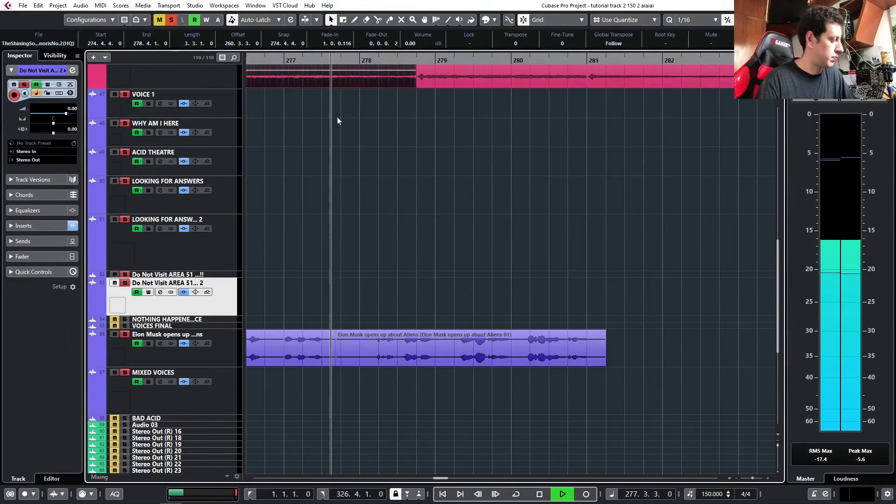
pyautogui.scroll(2, 404, 305)
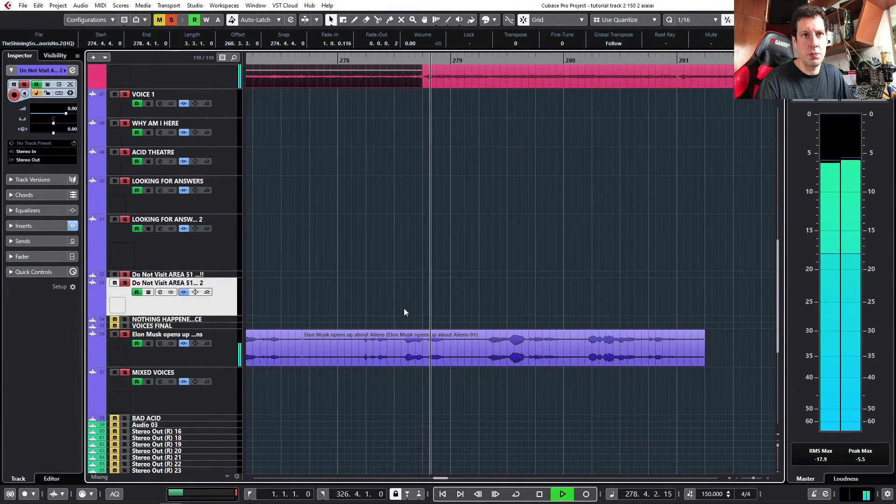
# Stop playback and delete the SHNG1 piece between 274.4.4 and 278.4.1.
pyautogui.press('space')
pyautogui.scroll(3, 432, 364)
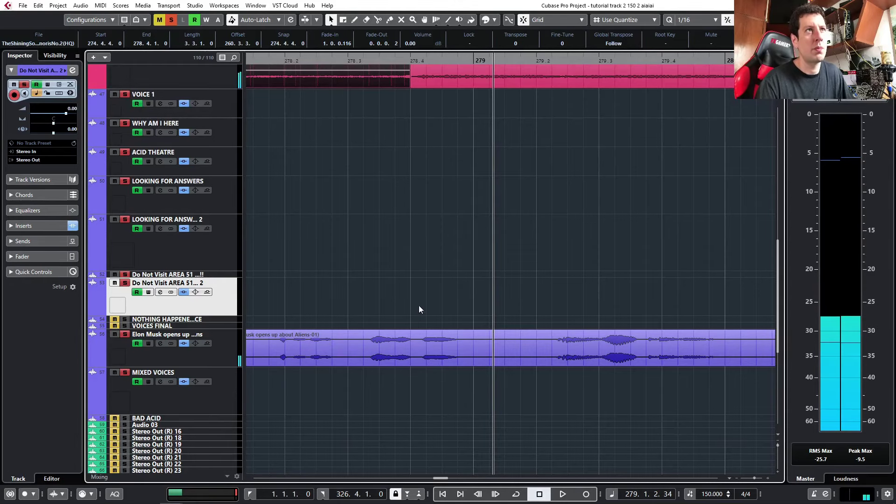
pyautogui.press('Delete')
# Split the Elon Musk clip at 278.3.1 and 279.1.2, slip the middle piece's audio slightly earlier, and audition it.
pyautogui.keyDown('alt'); pyautogui.click(347, 349); pyautogui.keyUp('alt')
pyautogui.keyDown('alt'); pyautogui.click(489, 362); pyautogui.keyUp('alt')
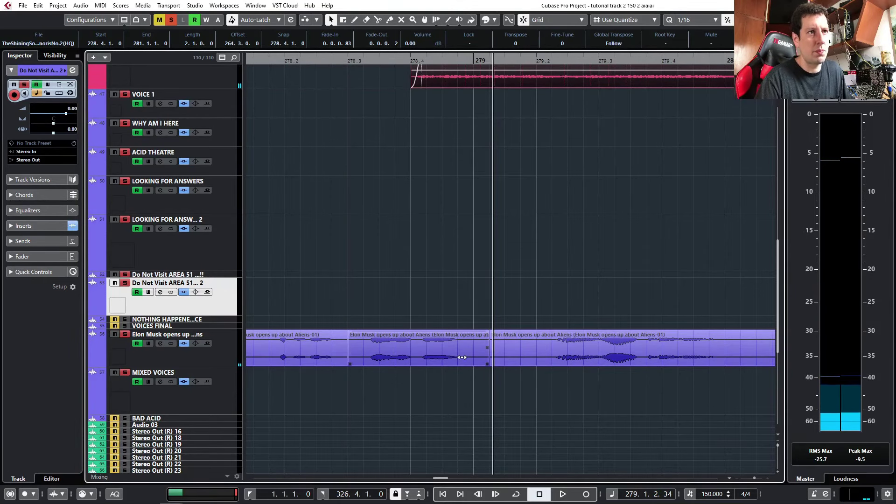
pyautogui.moveTo(462, 358); pyautogui.dragTo(457, 360)
pyautogui.moveTo(282, 59); pyautogui.dragTo(269, 61)
pyautogui.press('space')
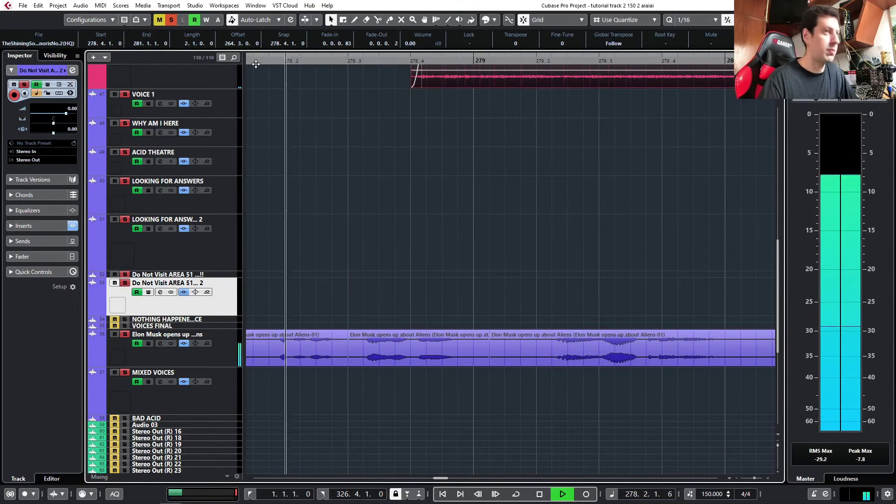
pyautogui.press('space')
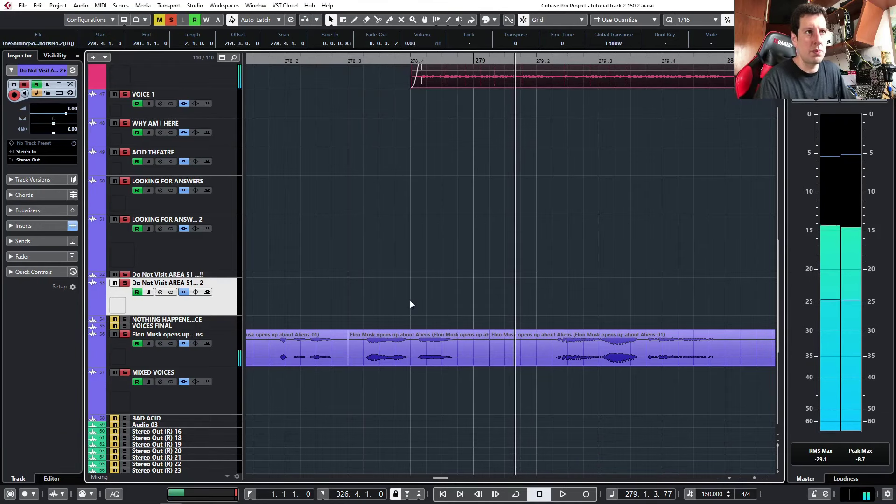
# Lengthen the fade-in of the SHNG1 piece starting at 278.4.1 to 0.1.0.9.
pyautogui.scroll(5, 416, 311)
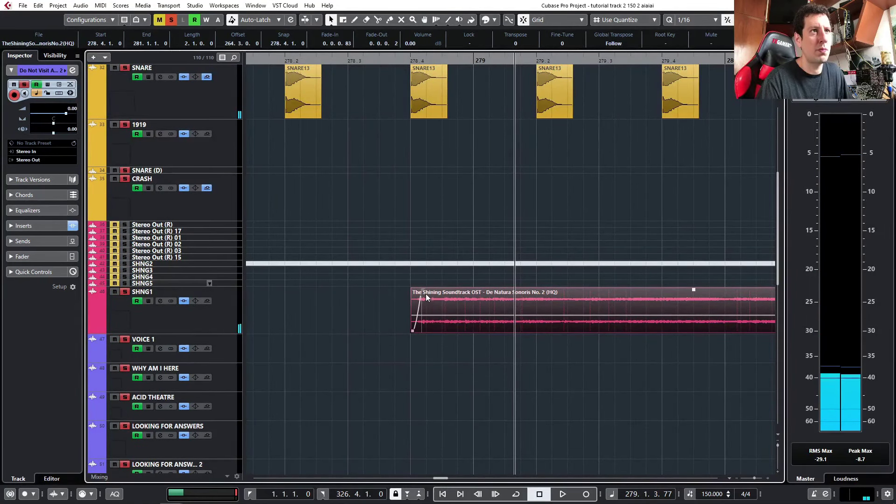
pyautogui.moveTo(422, 291); pyautogui.dragTo(475, 290)
pyautogui.scroll(-3, 466, 270)
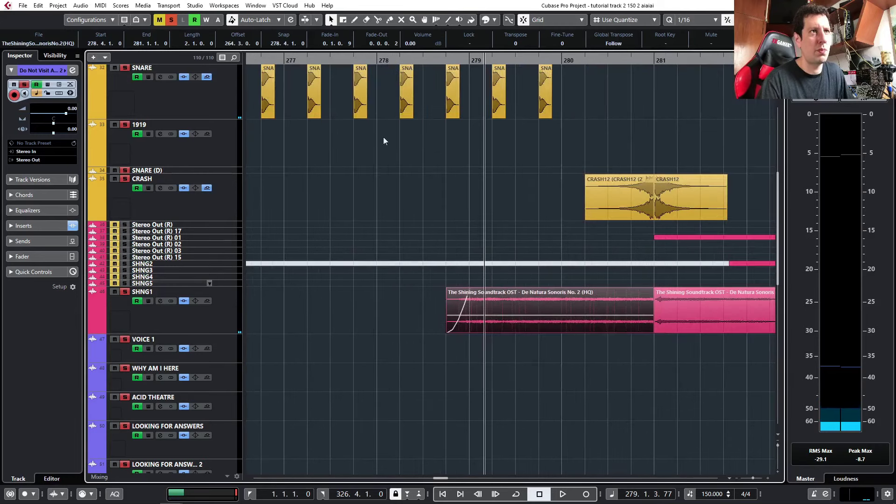
# Play the passage around bar 278 and set the volume of the Elon Musk piece starting at 278.3.1 to -1.
pyautogui.click(384, 140)
pyautogui.press('space')
pyautogui.scroll(-7, 417, 227)
pyautogui.scroll(2, 442, 286)
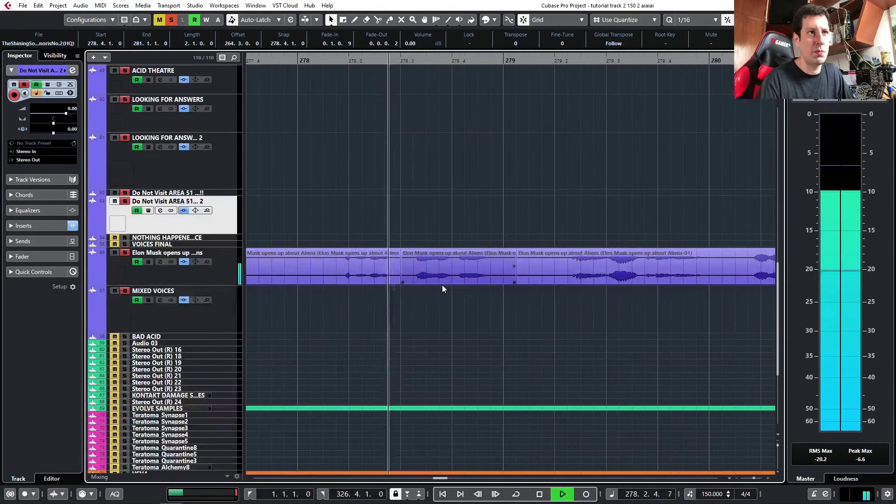
pyautogui.scroll(-1, 448, 287)
pyautogui.click(471, 268)
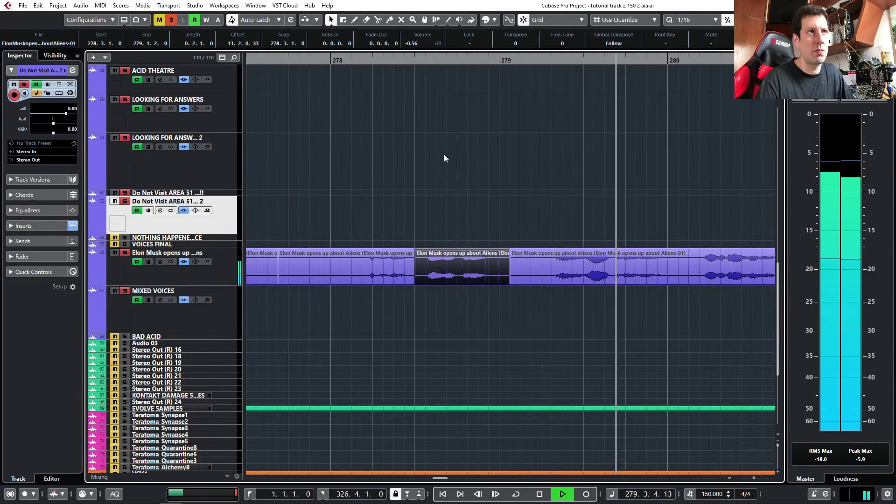
pyautogui.click(411, 43)
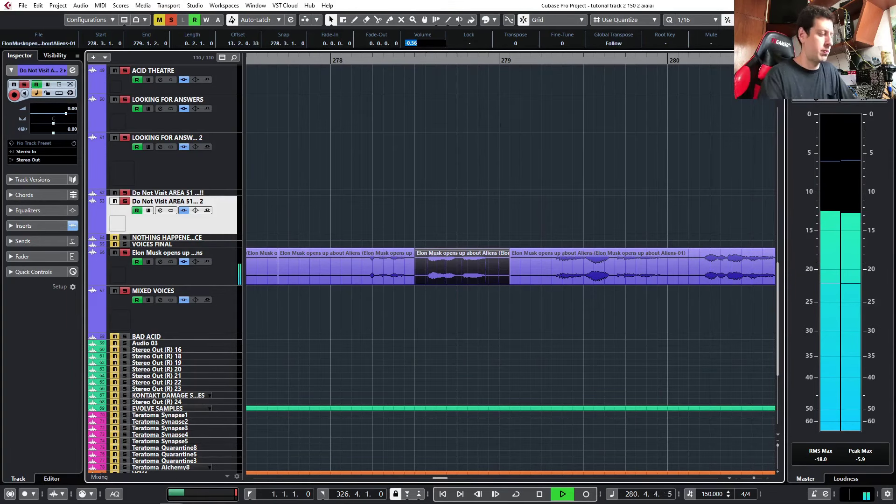
pyautogui.write('-1')
pyautogui.press('Return')
# Replay the Elon Musk phrases from about 278.2 through the end of the clip.
pyautogui.click(387, 60)
pyautogui.scroll(-2, 440, 177)
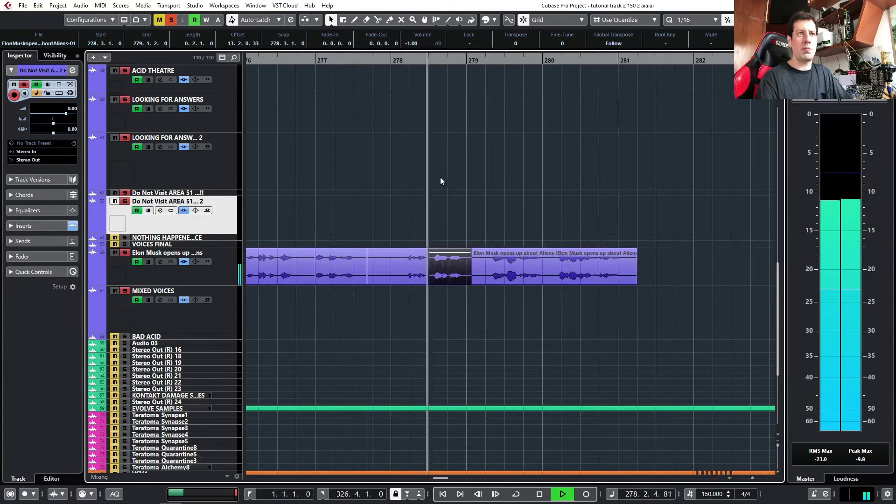
pyautogui.scroll(-2, 539, 208)
pyautogui.scroll(3, 569, 278)
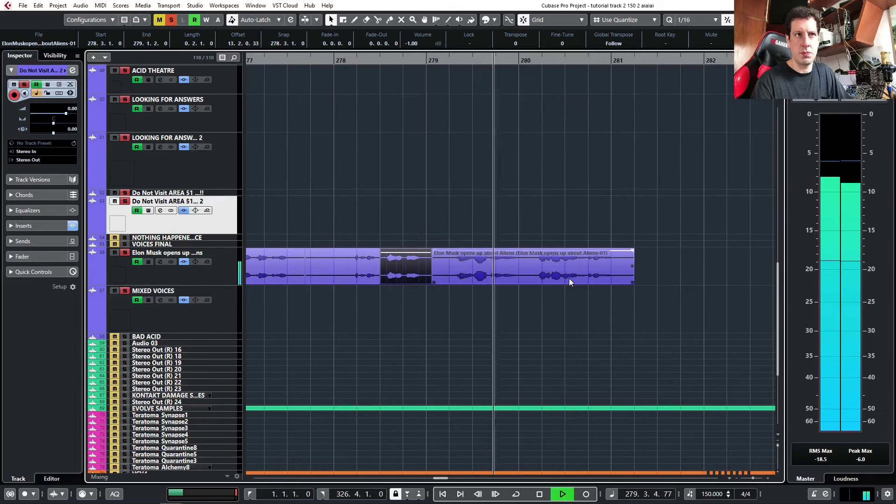
pyautogui.scroll(-5, 570, 278)
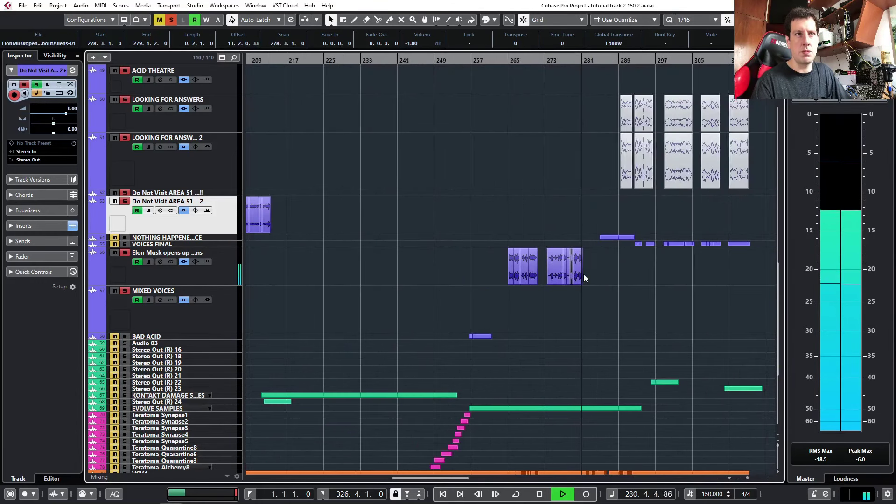
# Unmute and solo the NOTHING HAPPENE...CE track, and enlarge it to show its waveform.
pyautogui.scroll(-2, 583, 274)
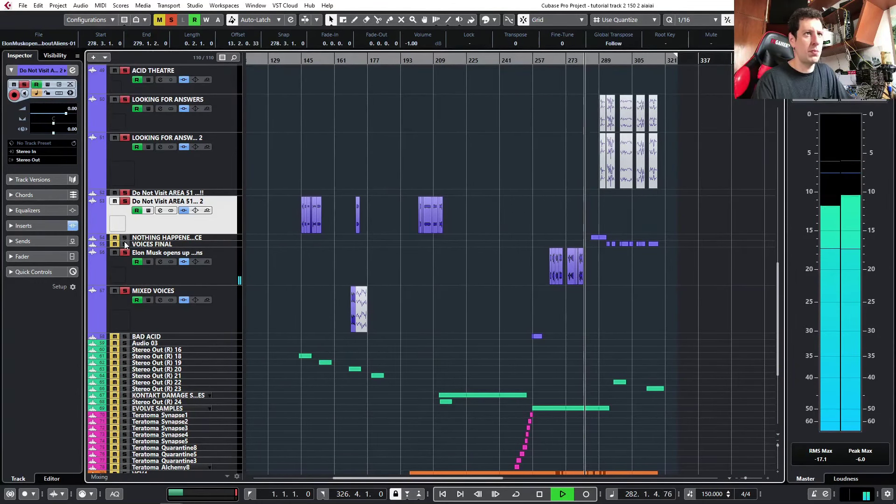
pyautogui.scroll(-2, 352, 262)
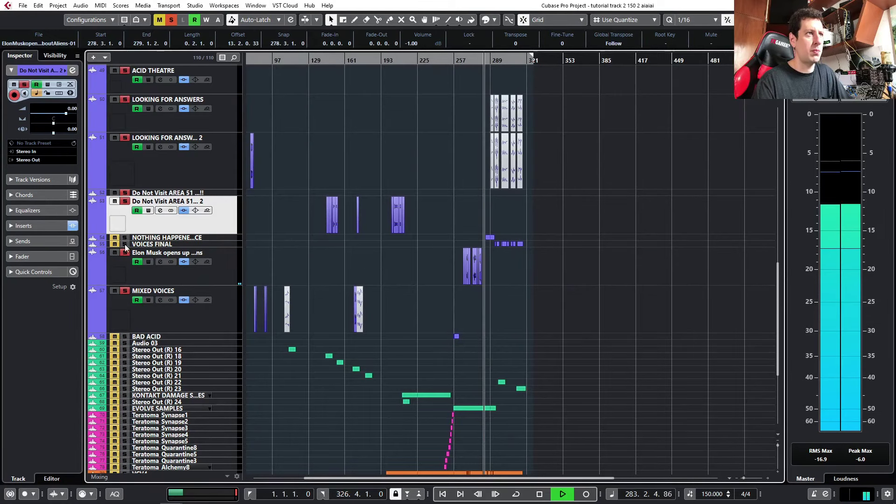
pyautogui.scroll(-3, 511, 273)
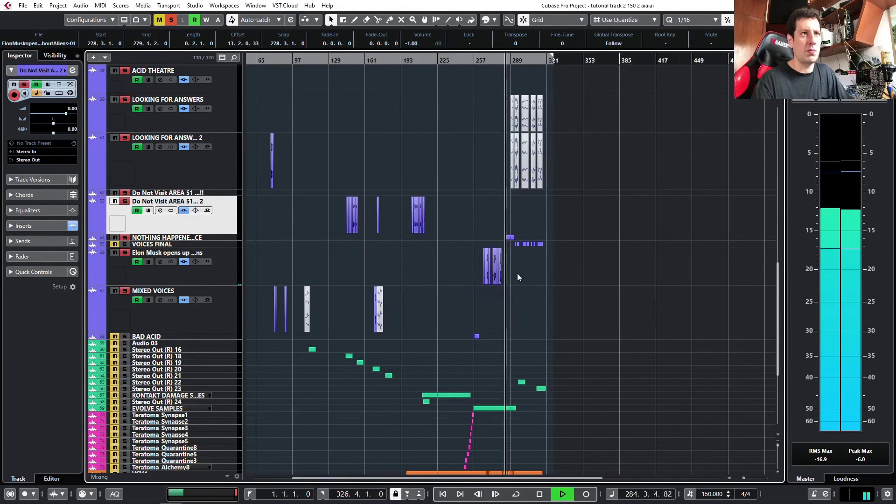
pyautogui.scroll(2, 513, 276)
pyautogui.scroll(2, 514, 276)
pyautogui.scroll(-4, 509, 299)
pyautogui.scroll(6, 490, 322)
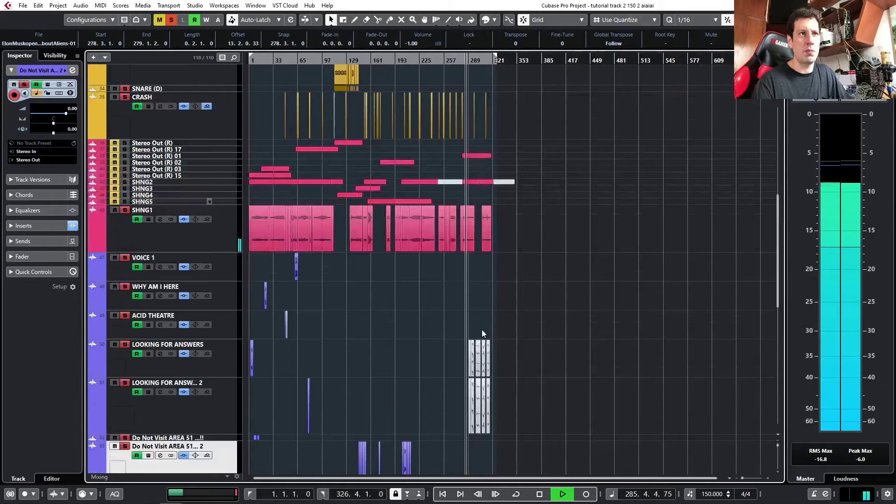
pyautogui.scroll(-2, 484, 332)
pyautogui.scroll(7, 485, 331)
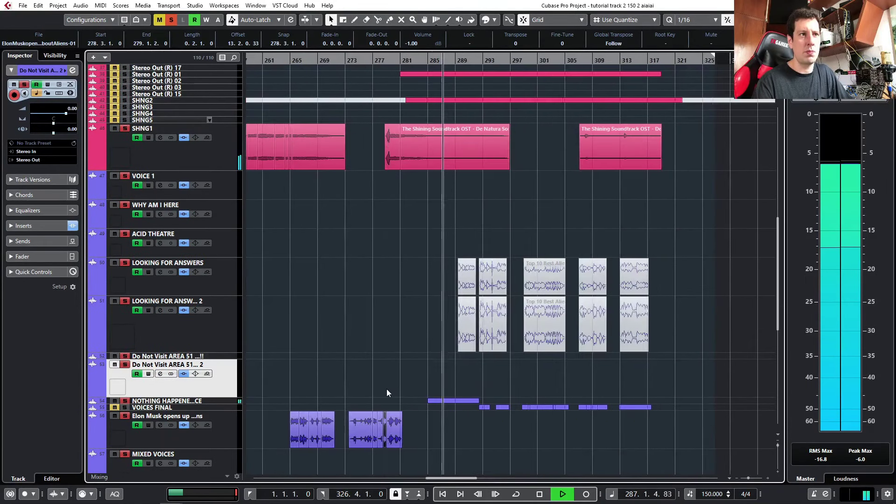
pyautogui.click(258, 399)
pyautogui.click(224, 401)
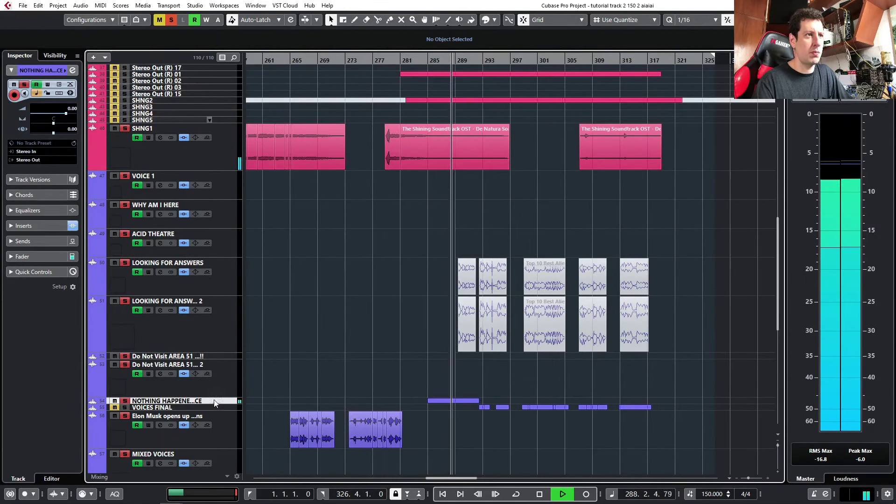
pyautogui.moveTo(225, 402); pyautogui.dragTo(227, 452)
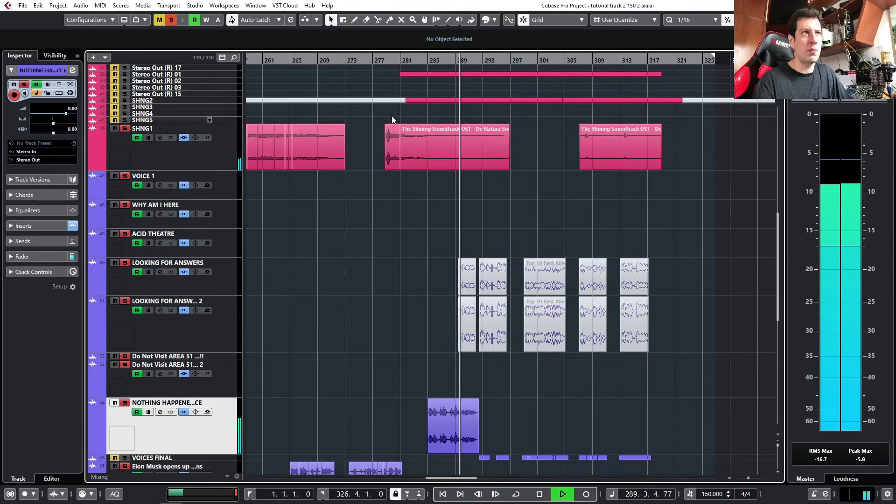
# Split the NOTHING HAPPENED VOICE clip at 289.4.4, set the second piece's volume to 0.00, and replay from about bar 288.
pyautogui.click(458, 422)
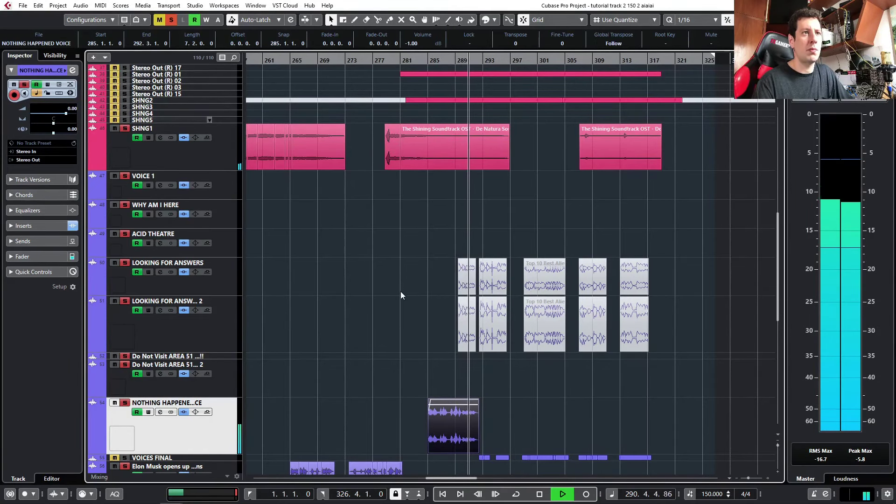
pyautogui.press('h')
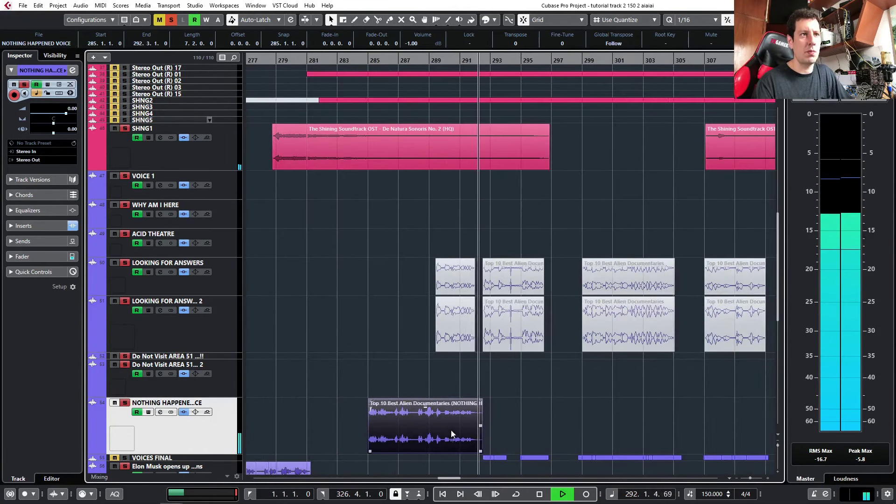
pyautogui.keyDown('alt'); pyautogui.click(442, 446); pyautogui.keyUp('alt')
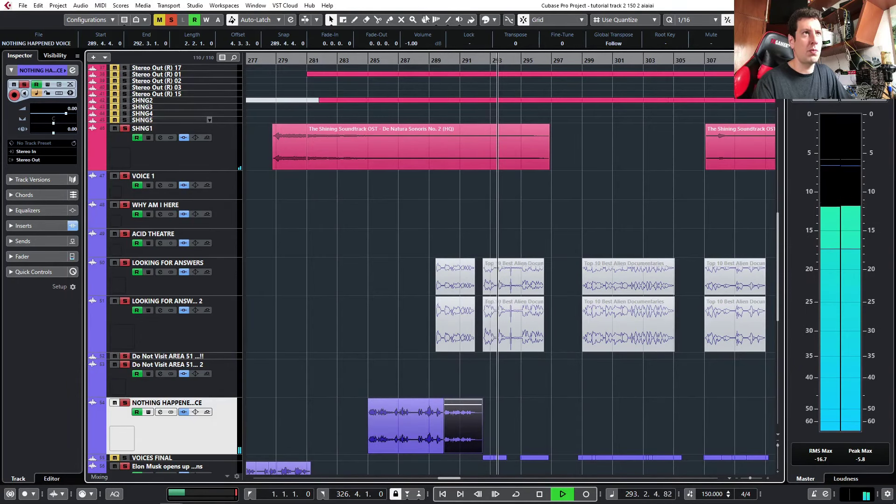
pyautogui.hotkey('ctrl', 'z')
pyautogui.click(426, 60)
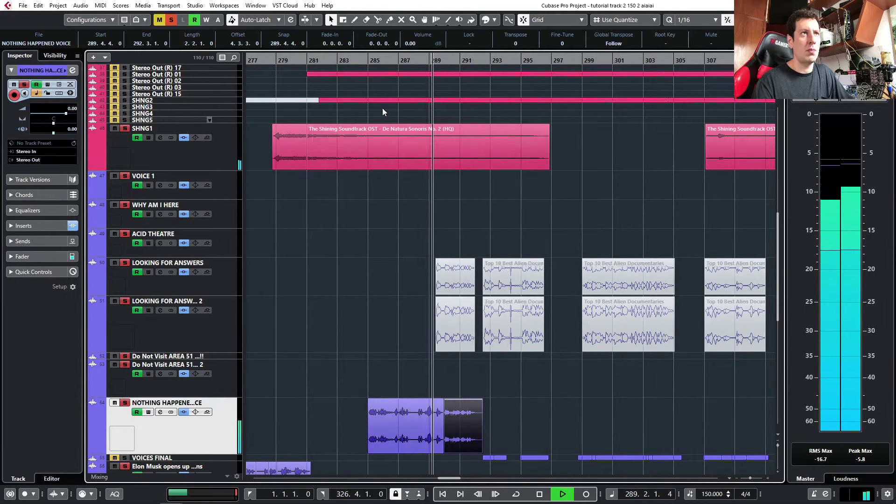
pyautogui.press('g')
pyautogui.press('g')
pyautogui.press('g')
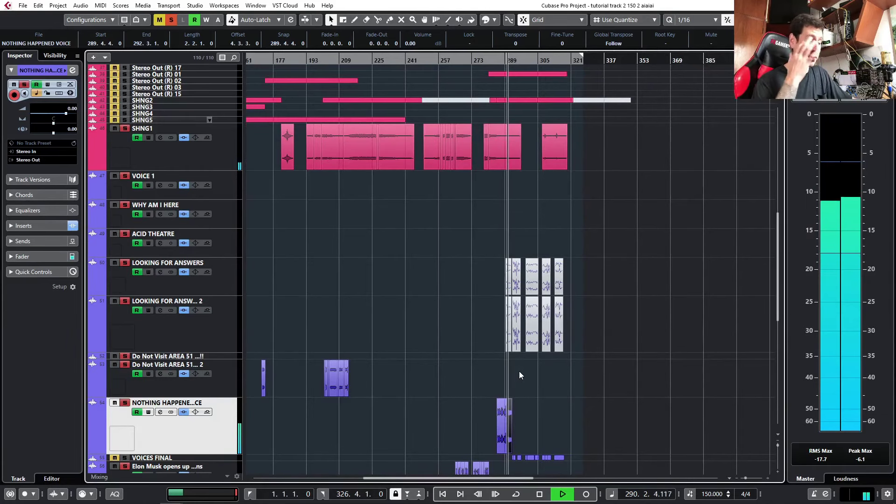
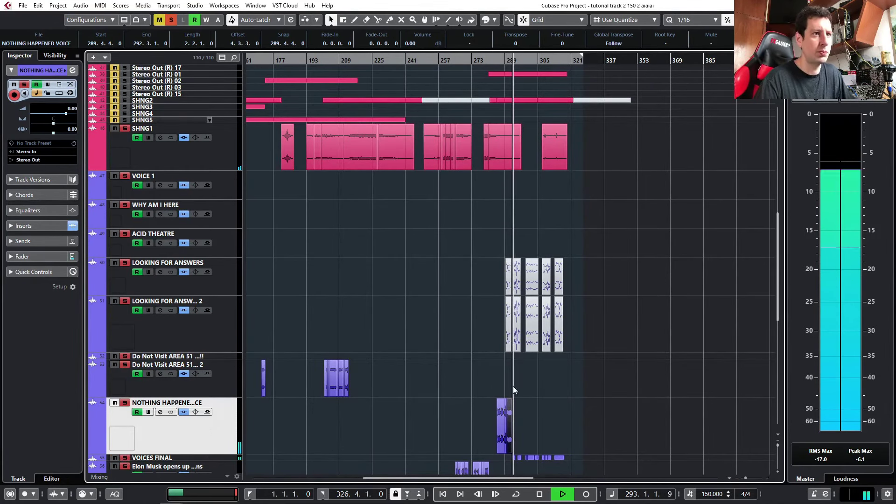
# Unmute and solo the VOICES FINAL track, and enlarge it to show its waveforms.
pyautogui.scroll(-3, 528, 414)
pyautogui.press('h')
pyautogui.press('h')
pyautogui.press('h')
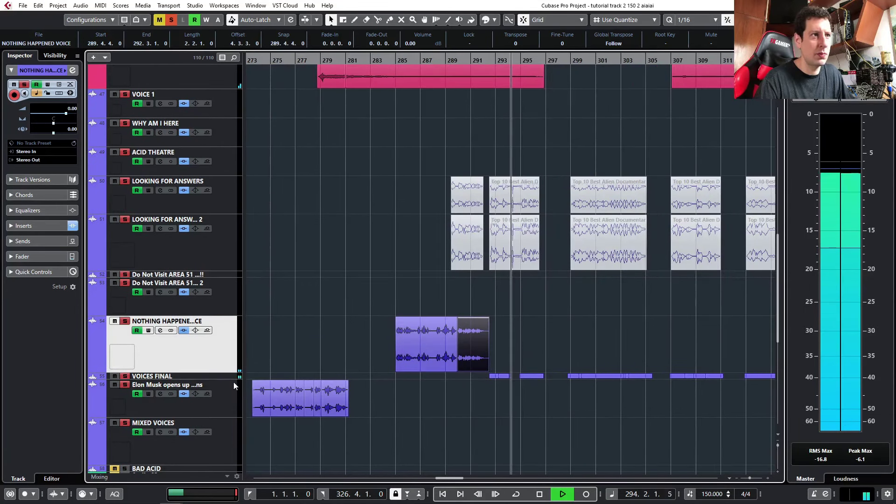
pyautogui.click(237, 378)
pyautogui.moveTo(238, 380); pyautogui.dragTo(237, 429)
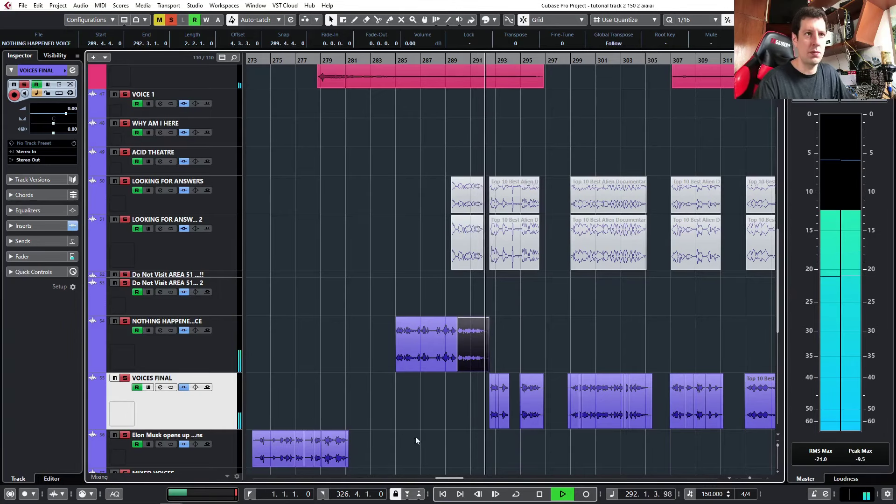
# Listen to the first VOICES FINAL phrases from about bar 292, and stop playback.
pyautogui.press('g')
pyautogui.press('g')
pyautogui.scroll(5, 630, 407)
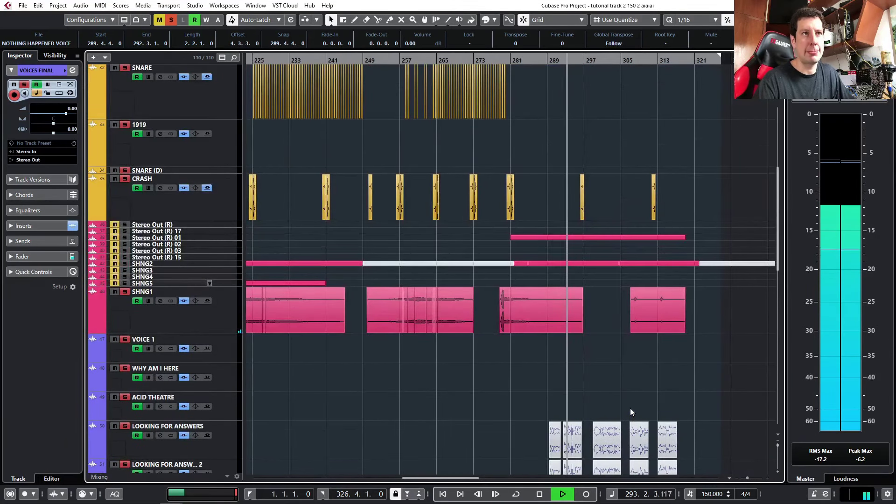
pyautogui.scroll(-10, 663, 331)
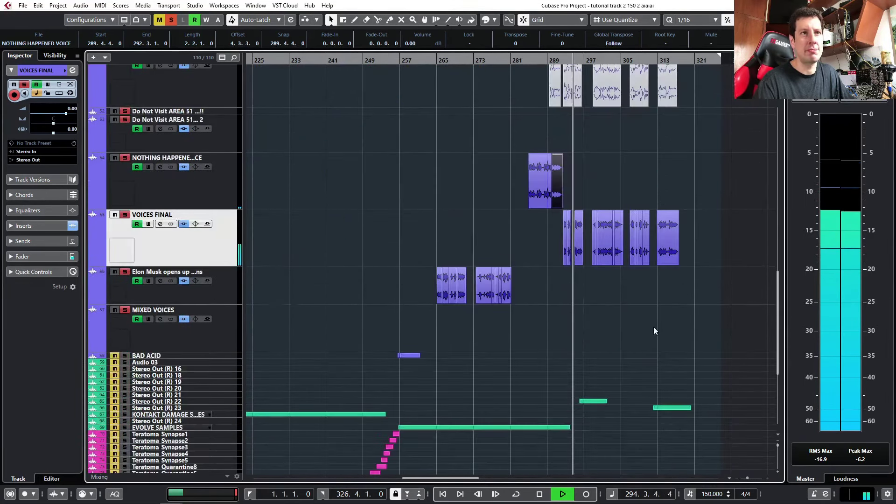
pyautogui.scroll(6, 653, 331)
pyautogui.press('space')
# Shrink all tracks to a minimal height and look over the whole arrangement.
pyautogui.press('g')
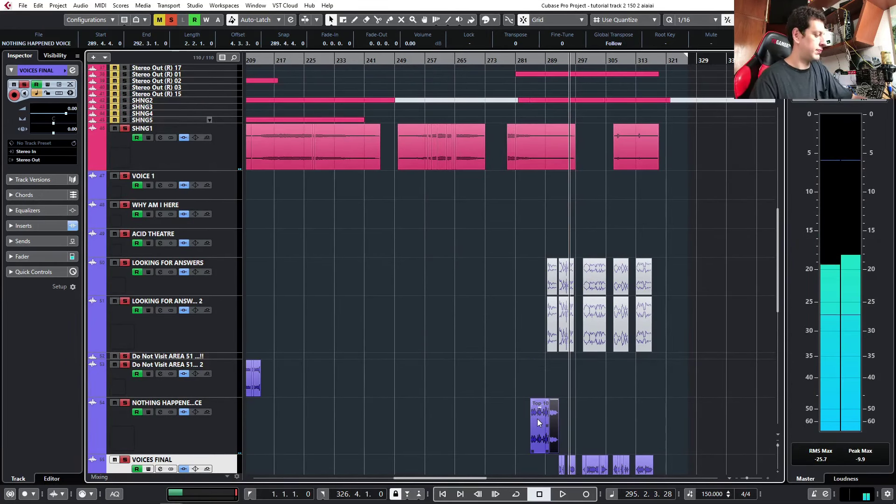
pyautogui.hotkey('shift', 'g')
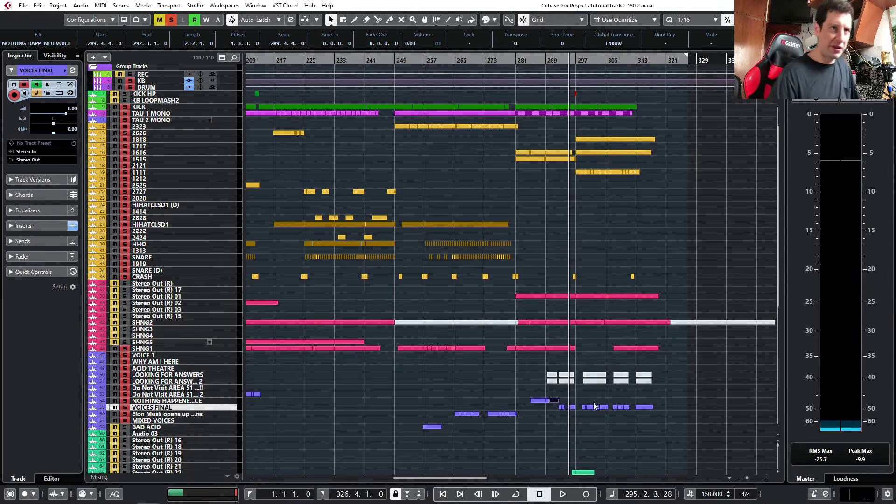
pyautogui.scroll(-9, 591, 394)
pyautogui.scroll(-4, 523, 348)
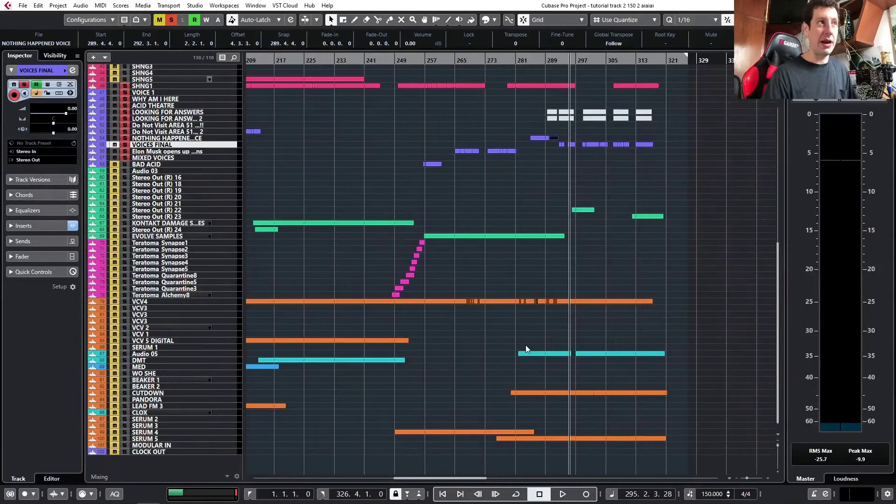
pyautogui.scroll(8, 509, 352)
pyautogui.scroll(-2, 502, 362)
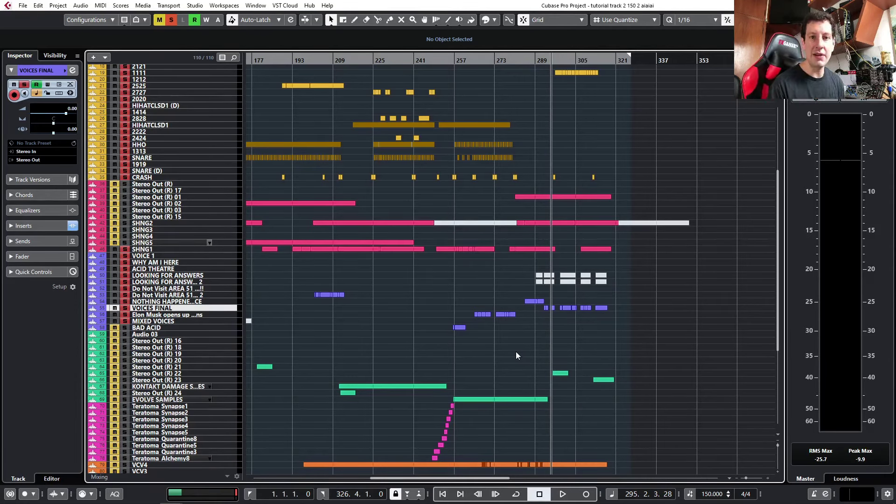
pyautogui.scroll(-4, 485, 345)
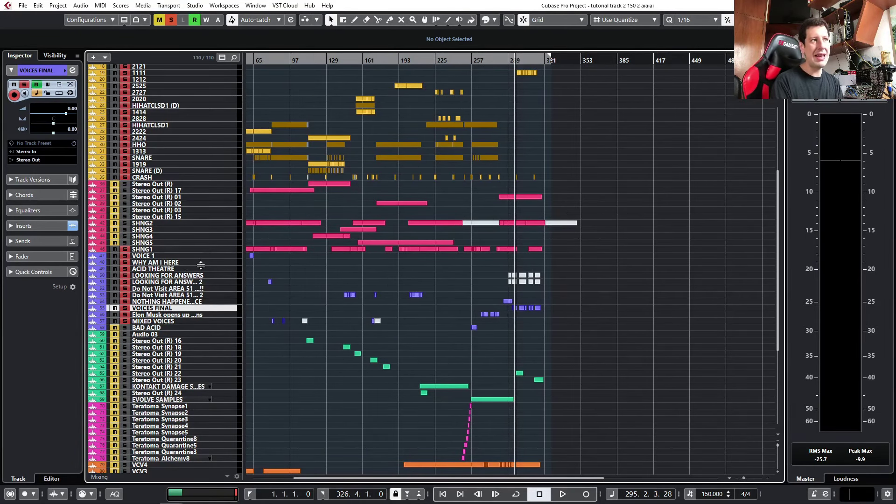
pyautogui.scroll(-2, 535, 283)
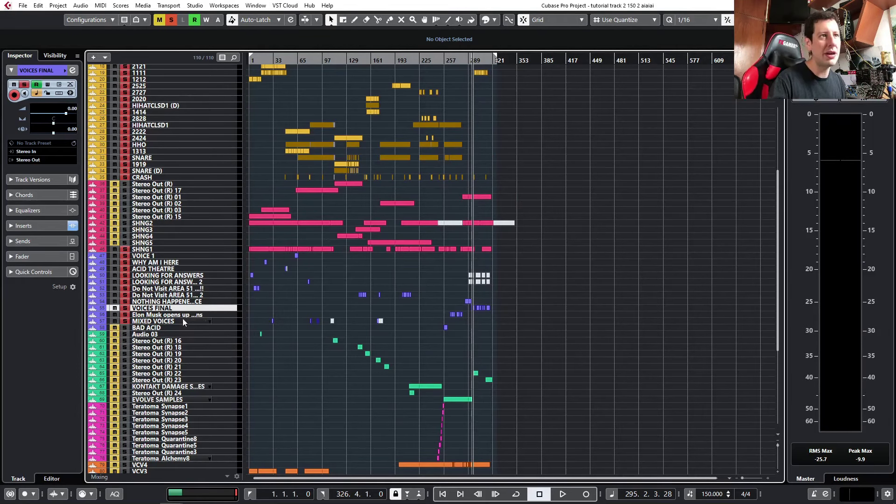
# Enlarge the BAD ACID track, unmute and solo it, and review the voice clips from about bar 225 to 321.
pyautogui.moveTo(132, 330); pyautogui.dragTo(122, 346)
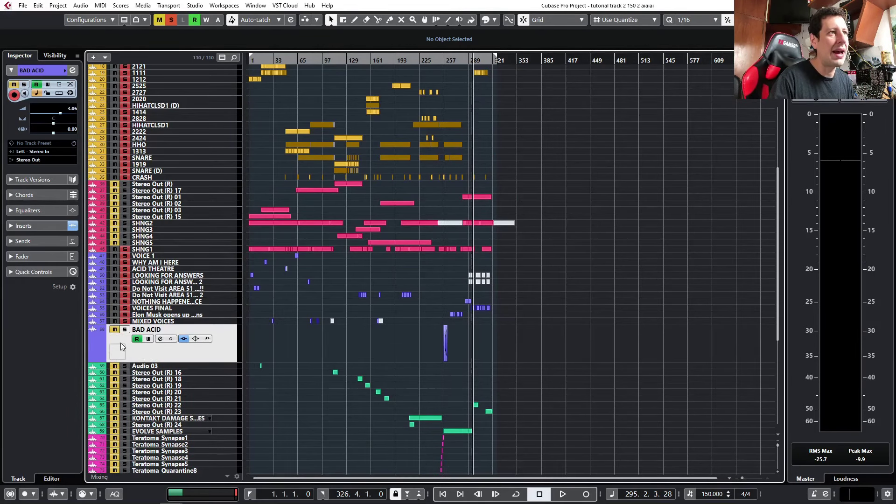
pyautogui.scroll(5, 415, 368)
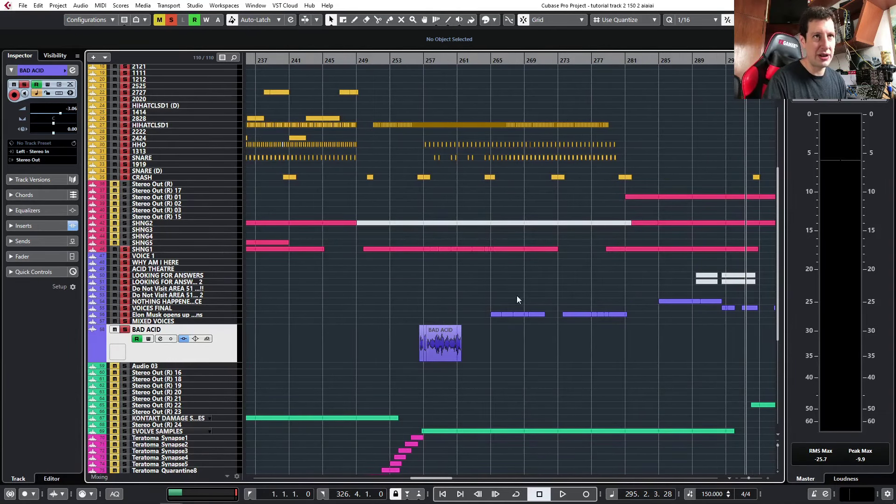
pyautogui.scroll(-2, 515, 299)
pyautogui.hscroll(6, 513, 299)
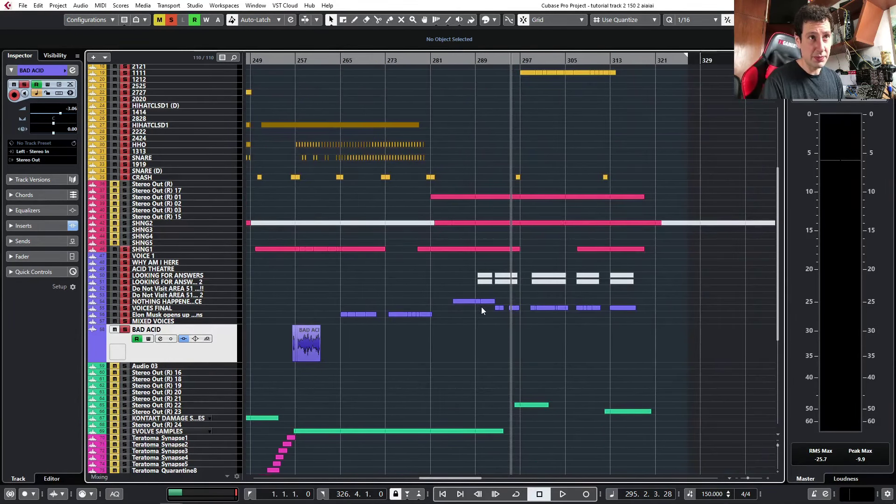
pyautogui.hscroll(2, 510, 287)
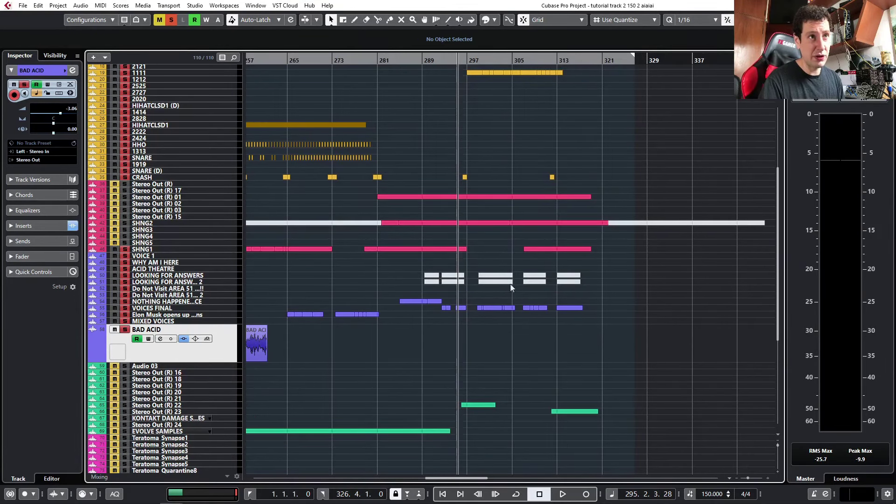
pyautogui.hscroll(-4, 506, 315)
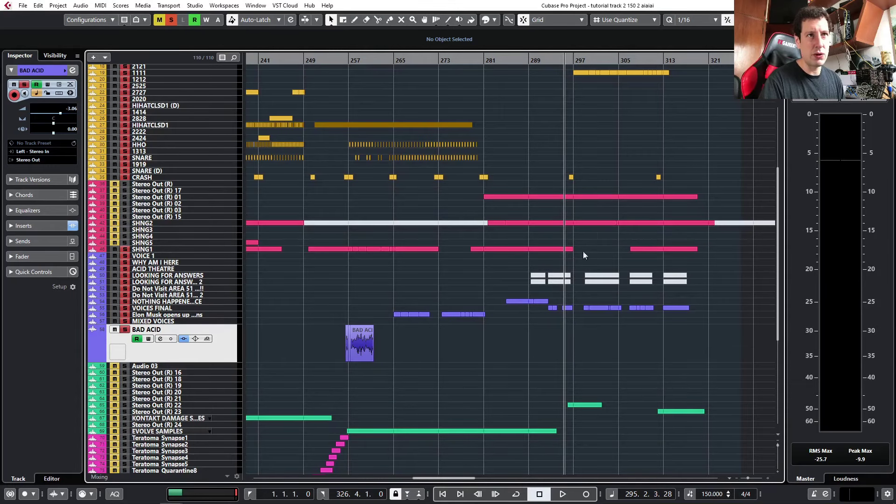
pyautogui.hscroll(-5, 427, 324)
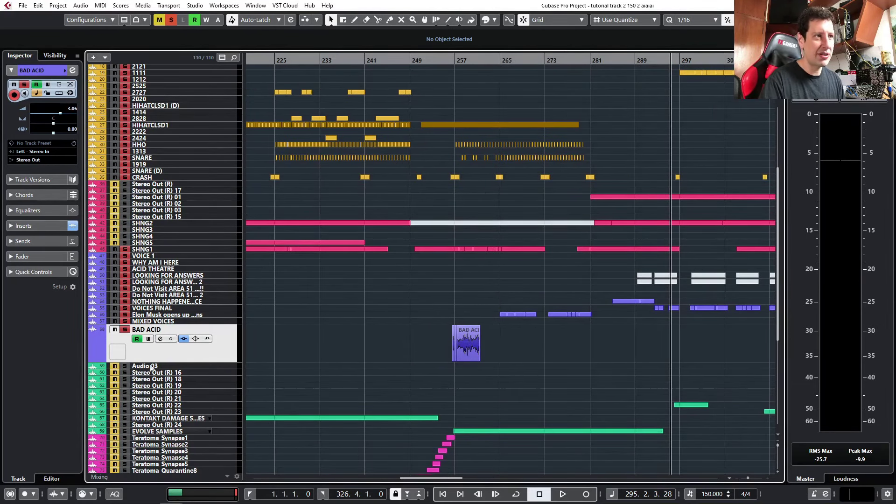
# Listen to the BAD ACID phrase from about bar 255, and replay it from just before bar 258.
pyautogui.click(149, 497)
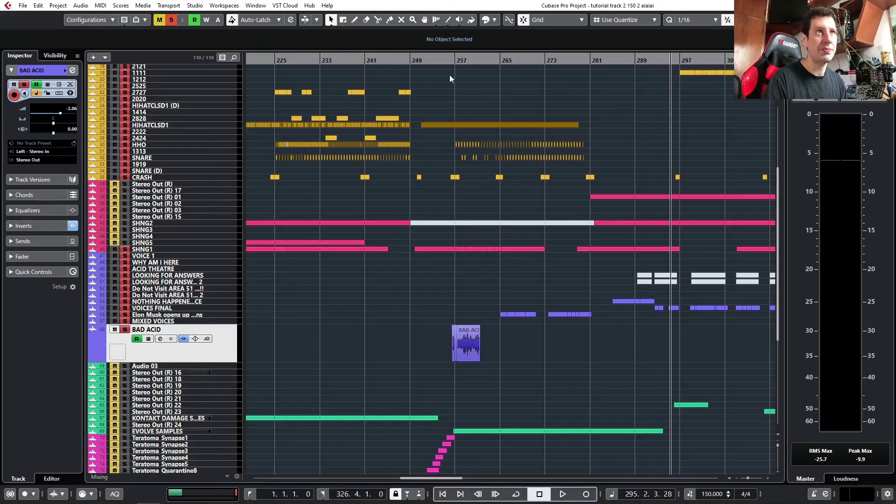
pyautogui.click(448, 61)
pyautogui.press('space')
pyautogui.moveTo(136, 495)
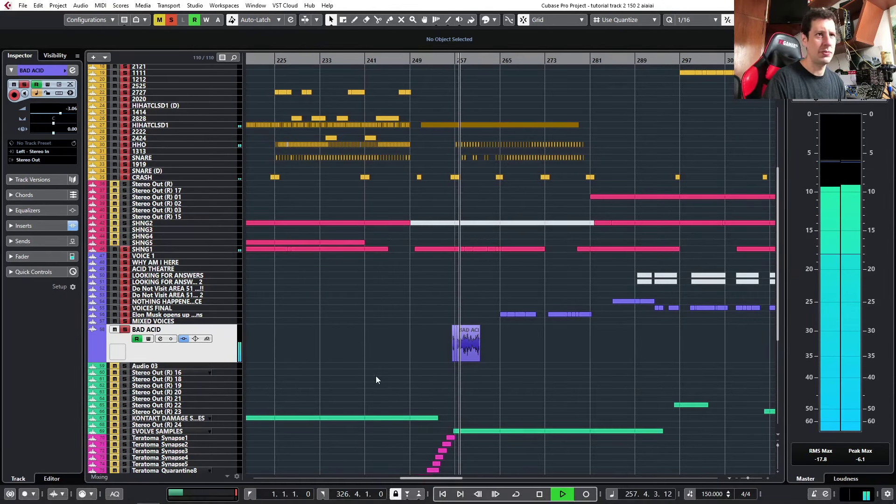
pyautogui.scroll(2, 481, 378)
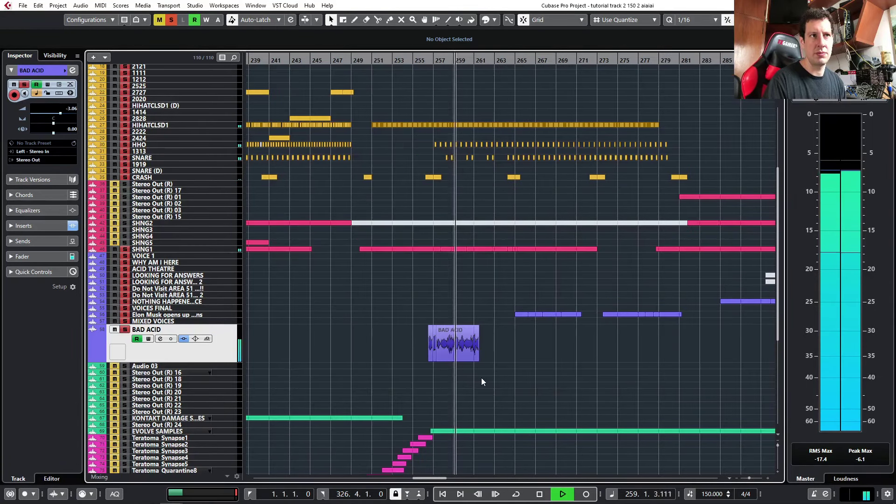
pyautogui.press('h')
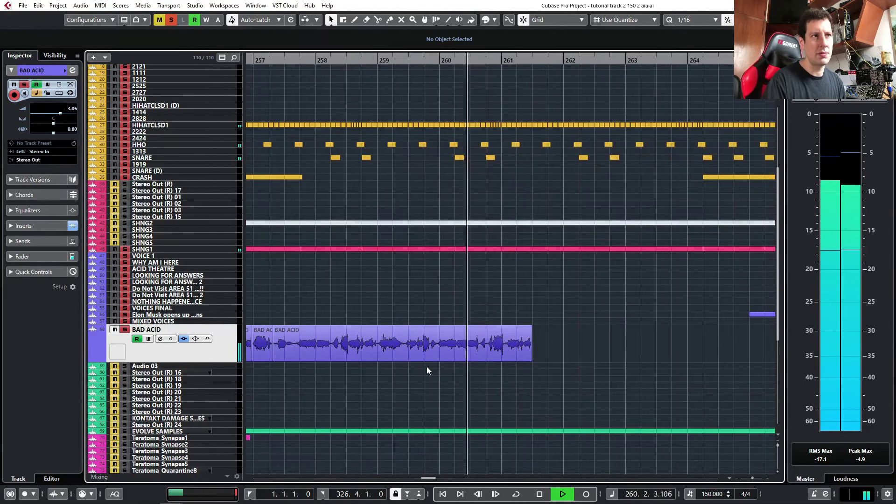
pyautogui.click(308, 64)
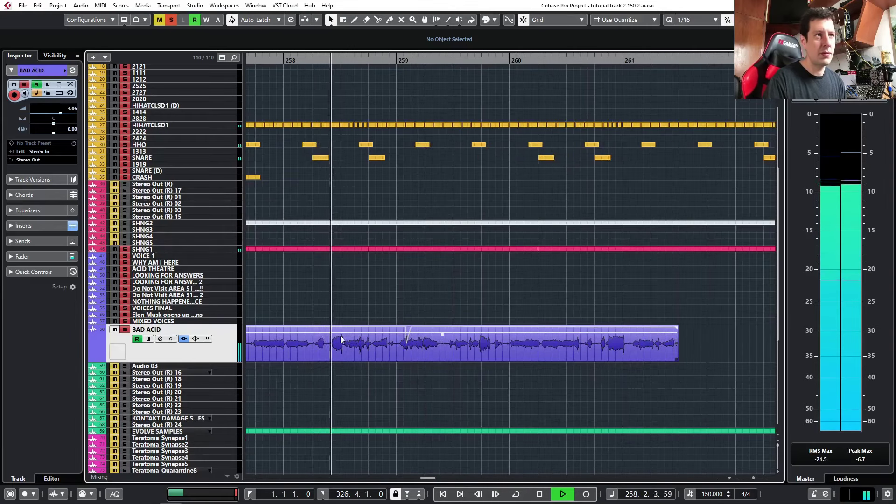
# Select all the BAD ACID clips around bars 256 to 261 and bounce them into a single clip.
pyautogui.scroll(-3, 451, 336)
pyautogui.moveTo(560, 265); pyautogui.dragTo(301, 264)
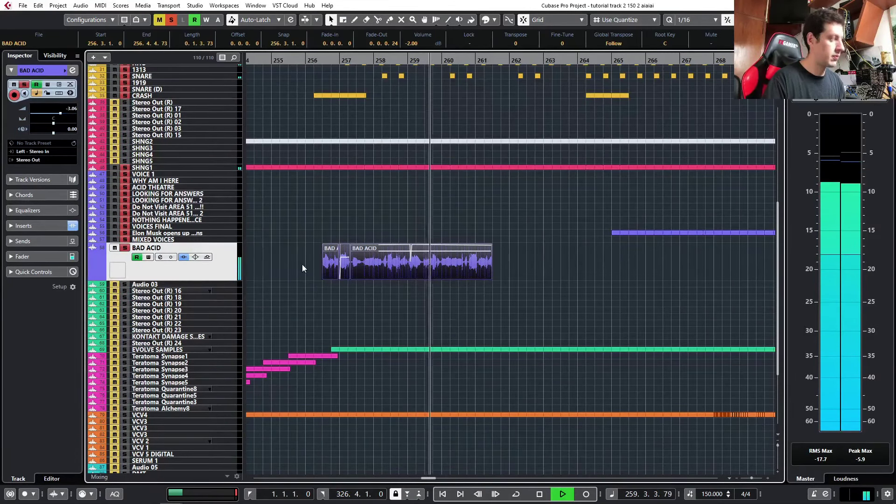
pyautogui.hotkey('ctrl', 'b')
pyautogui.click(435, 270)
# Play the bounced BAD ACID clip from about bar 256 and stop just before bar 260.
pyautogui.click(312, 63)
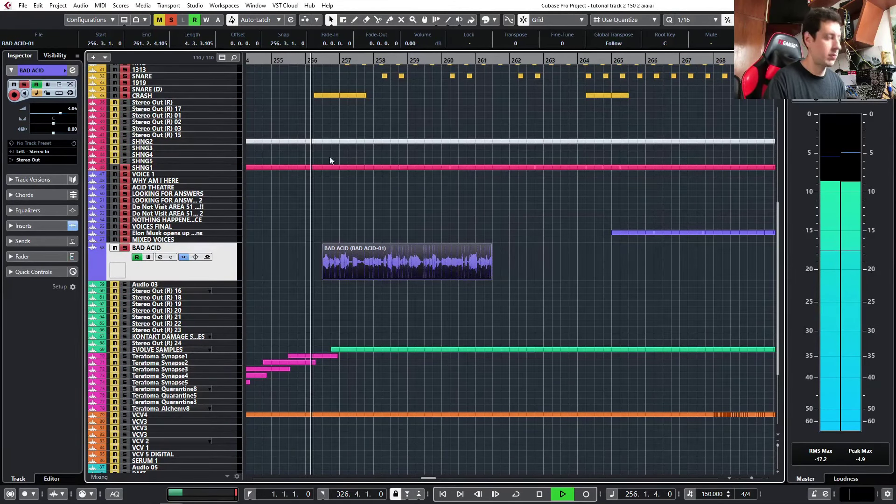
pyautogui.press('h')
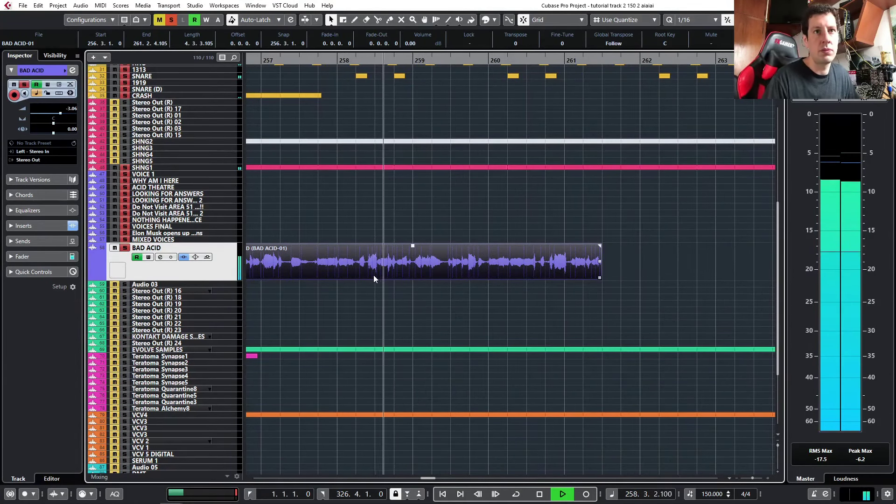
pyautogui.hscroll(1, 461, 285)
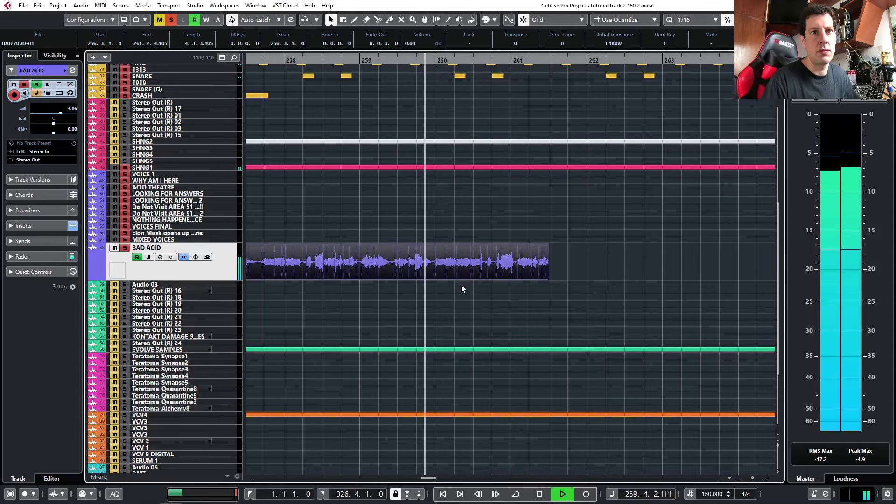
pyautogui.press('space')
# Split the BAD ACID clip at 259.3.4.79 and give the part before the cut a 7-tick fade-out.
pyautogui.scroll(3, 415, 280)
pyautogui.press('3')
pyautogui.scroll(2, 410, 275)
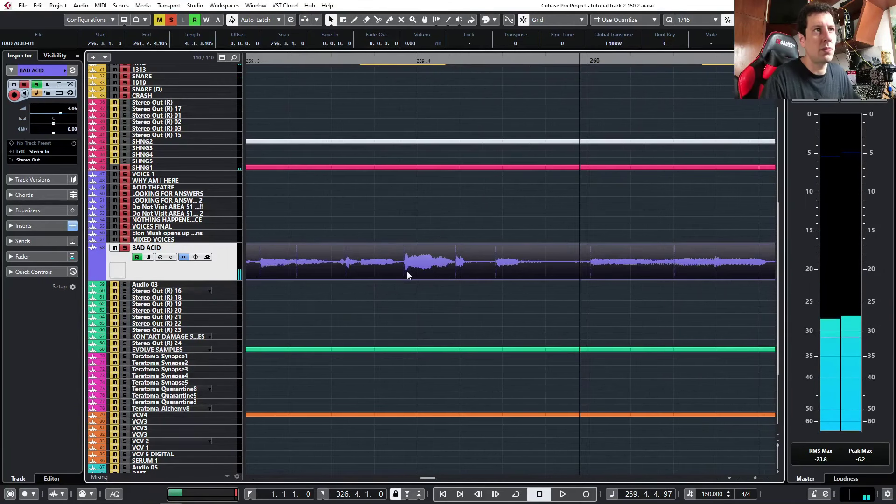
pyautogui.click(404, 275)
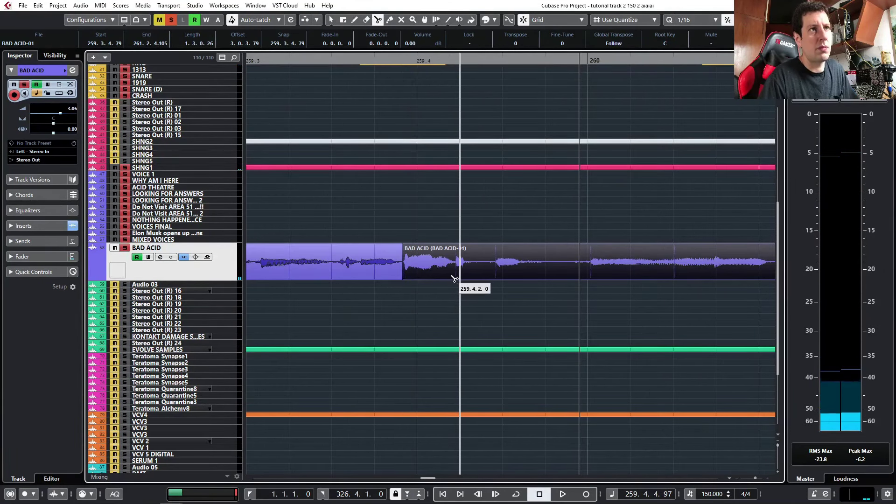
pyautogui.press('1')
pyautogui.moveTo(401, 245); pyautogui.dragTo(399, 246)
# Listen twice to the passage across the new BAD ACID cut, starting from about 259.3.
pyautogui.click(298, 61)
pyautogui.press('space')
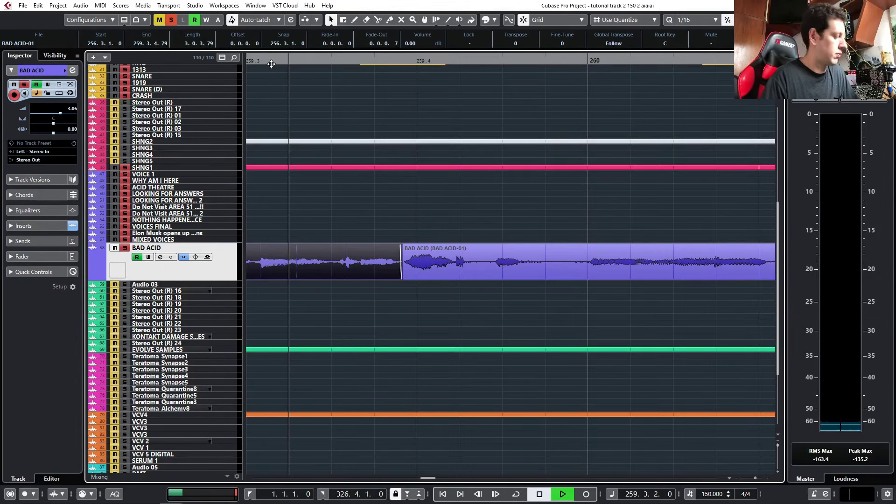
pyautogui.scroll(-1, 400, 255)
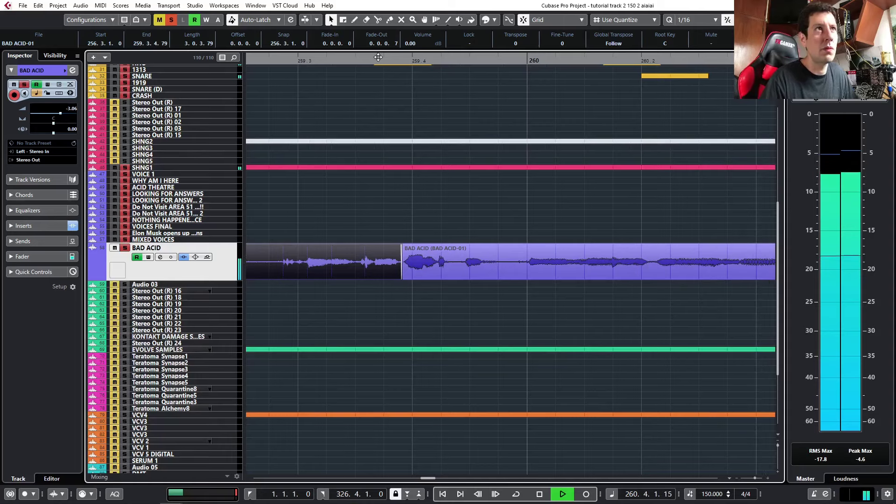
pyautogui.moveTo(363, 59); pyautogui.dragTo(295, 59)
pyautogui.press('space')
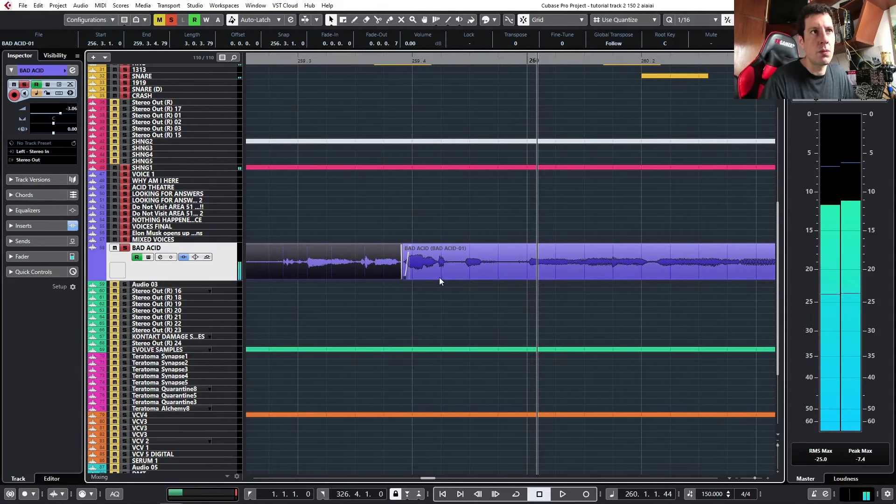
# Split the second BAD ACID part again at 259.4.2.98 to isolate the short sound around beat 259.4.
pyautogui.keyDown('alt'); pyautogui.click(468, 273); pyautogui.keyUp('alt')
pyautogui.hotkey('ctrl', 'z')
pyautogui.press('3')
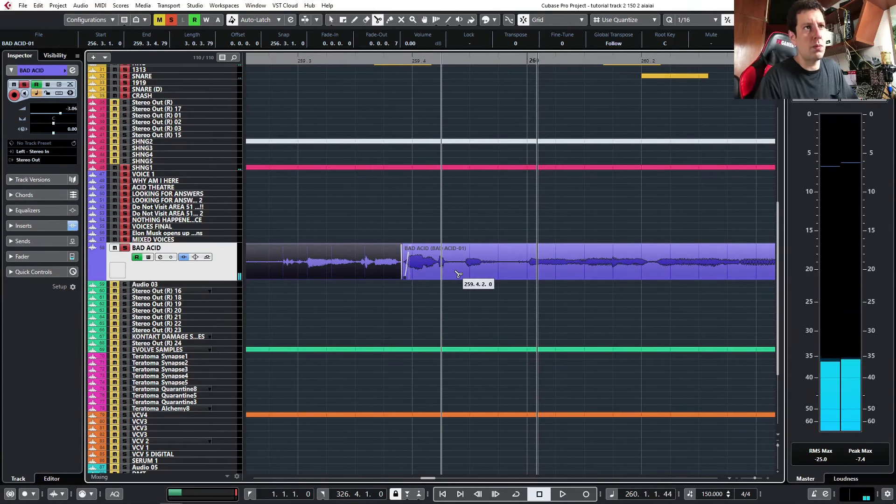
pyautogui.click(465, 273)
pyautogui.press('1')
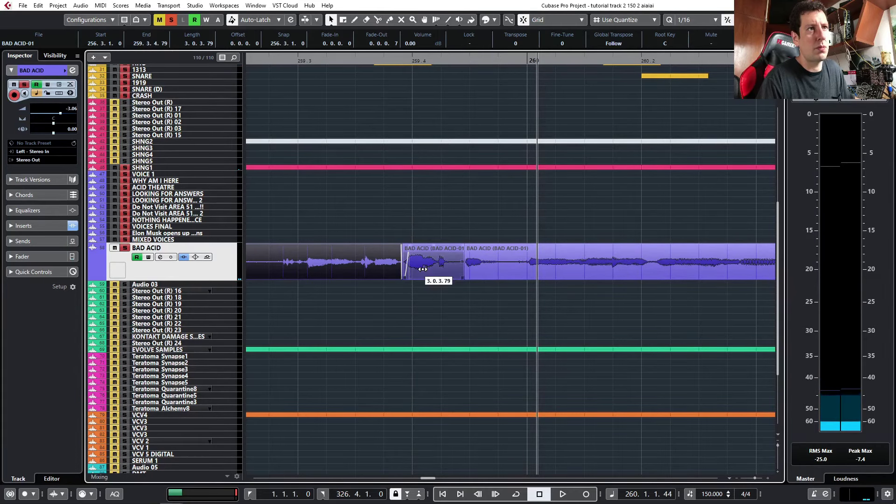
# Slip the short BAD ACID clip's audio to offset 3.0.3.46 with a 70-tick fade-in, and play the passage.
pyautogui.moveTo(430, 269); pyautogui.dragTo(419, 245)
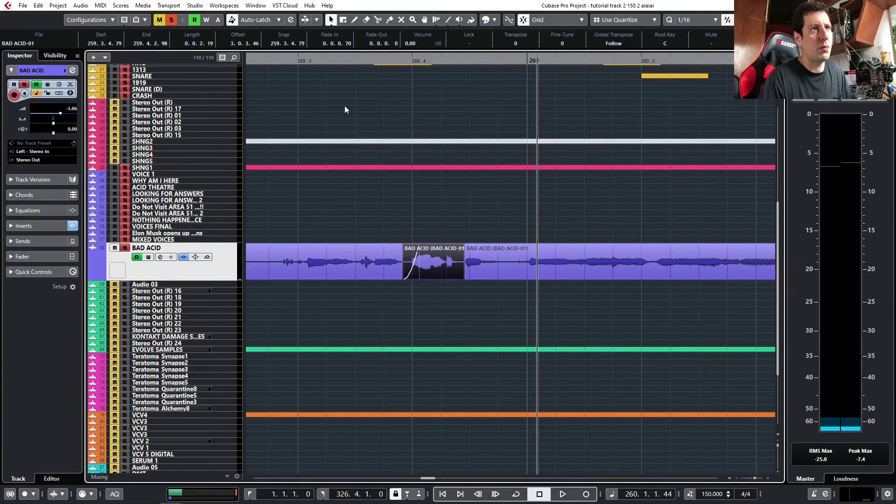
pyautogui.click(321, 60)
pyautogui.press('space')
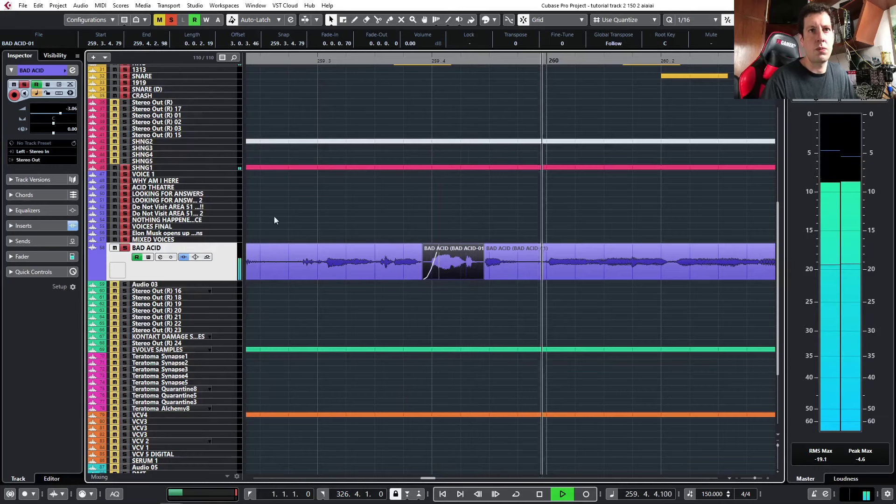
# Try slipping the short BAD ACID clip's audio to offset 3.0.3.7, listen, and return it to 3.0.3.46.
pyautogui.moveTo(451, 271); pyautogui.dragTo(464, 272)
pyautogui.moveTo(464, 274)
pyautogui.mouseDown()
pyautogui.moveTo(436, 269)
pyautogui.moveTo(470, 268)
pyautogui.moveTo(460, 271)
pyautogui.mouseUp()
pyautogui.moveTo(367, 61); pyautogui.dragTo(352, 61)
pyautogui.press('space')
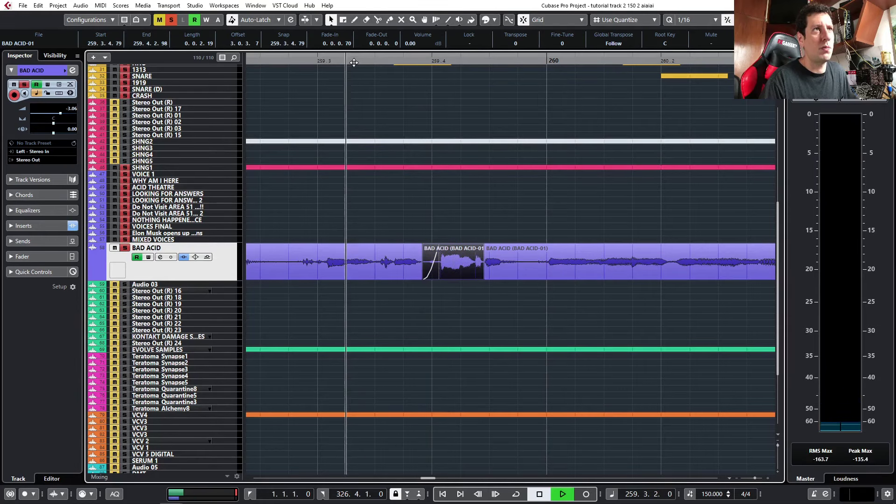
pyautogui.press('space')
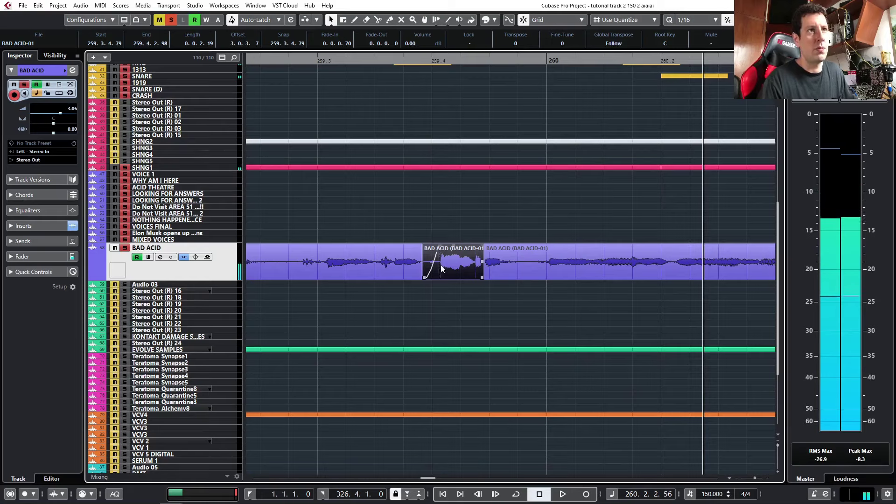
pyautogui.moveTo(450, 268); pyautogui.dragTo(441, 269)
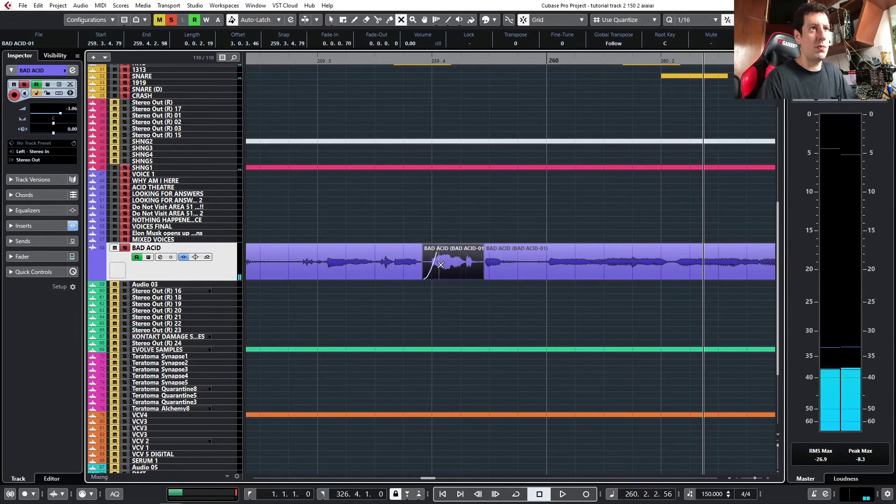
# Mute the short BAD ACID clip around 259.4, listen to the passage without it, and unmute the clip.
pyautogui.click(440, 265)
pyautogui.moveTo(384, 62); pyautogui.dragTo(318, 61)
pyautogui.press('space')
pyautogui.click(305, 61)
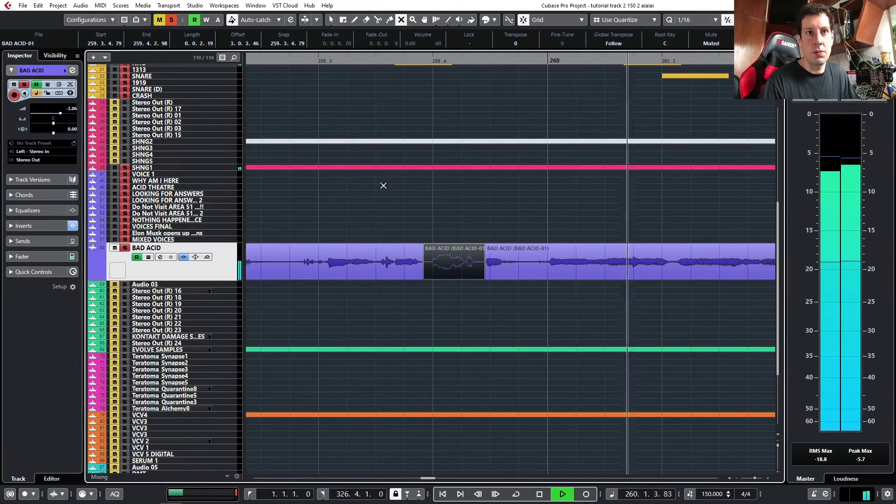
pyautogui.moveTo(280, 61); pyautogui.dragTo(247, 61)
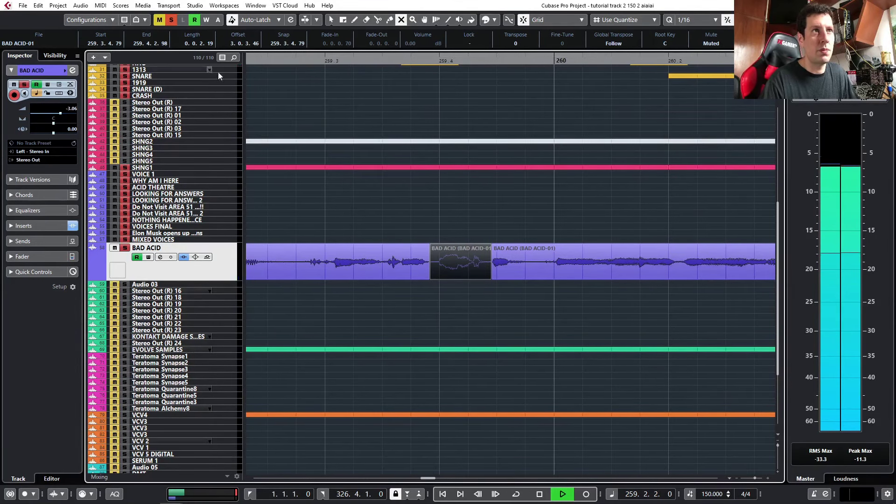
pyautogui.press('space')
pyautogui.click(455, 270)
# Lower the short BAD ACID clip's volume to -2.00 dB and listen to the result.
pyautogui.scroll(-1, 417, 43)
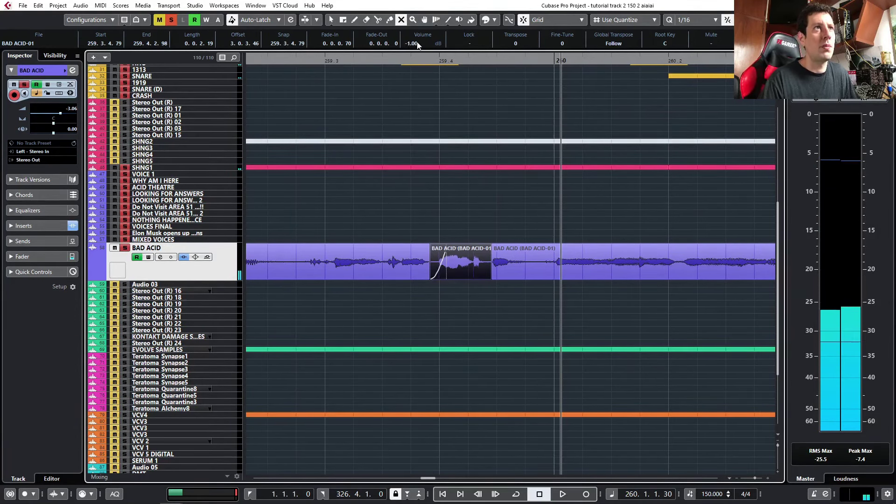
pyautogui.scroll(-1, 417, 44)
pyautogui.press('space')
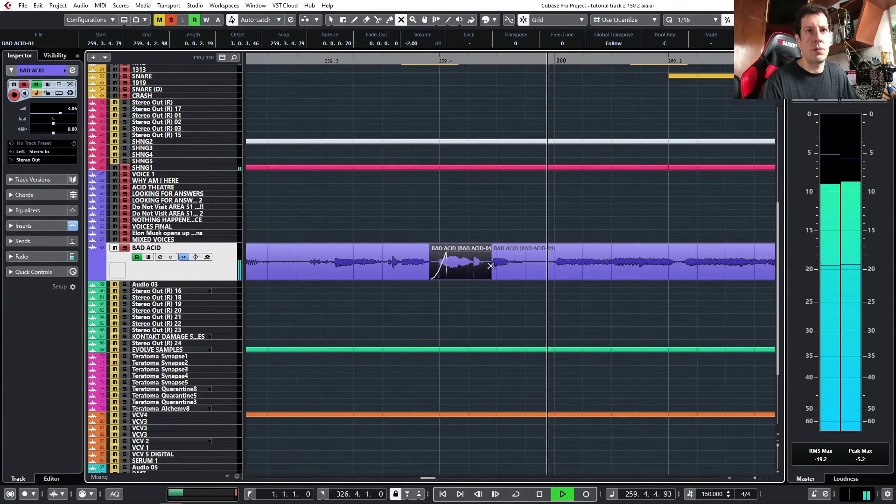
pyautogui.press('space')
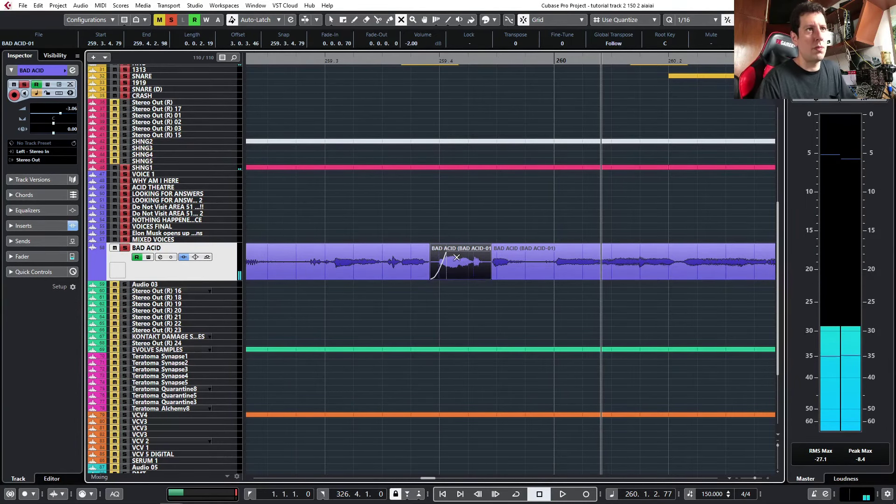
# Enlarge the HHO track, shorten the open hi-hat before beat 259.4 to end at 259.4.1.0 with a 92-tick fade-out, and listen.
pyautogui.scroll(5, 451, 254)
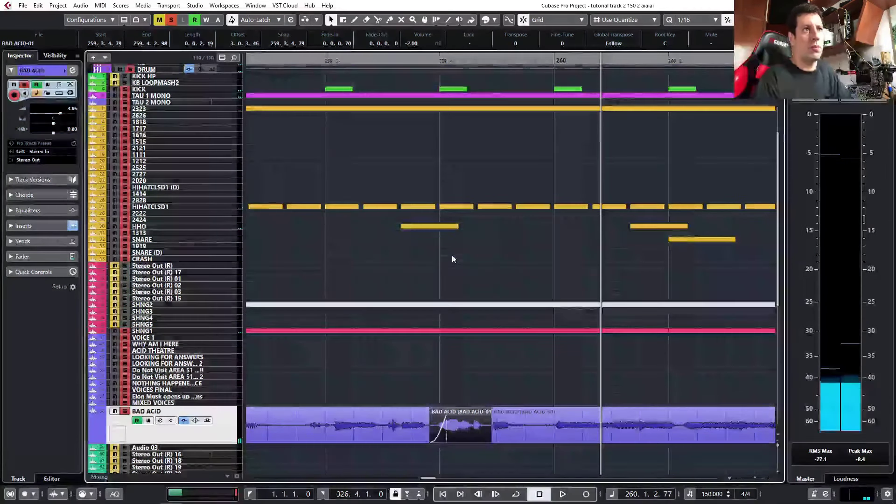
pyautogui.click(234, 219)
pyautogui.click(220, 296)
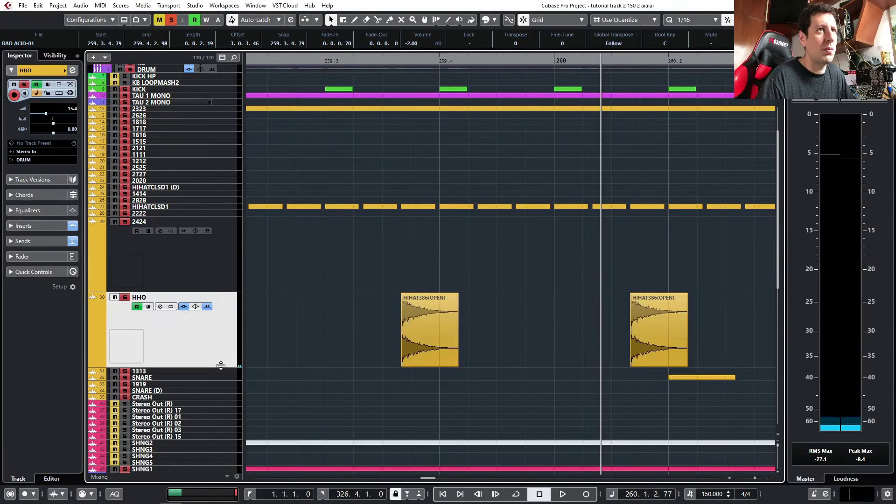
pyautogui.scroll(-3, 424, 357)
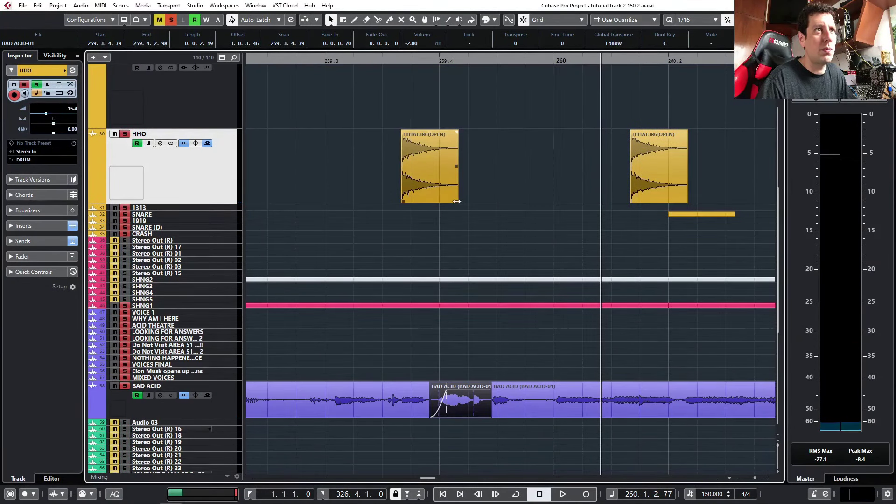
pyautogui.moveTo(457, 201); pyautogui.dragTo(438, 201)
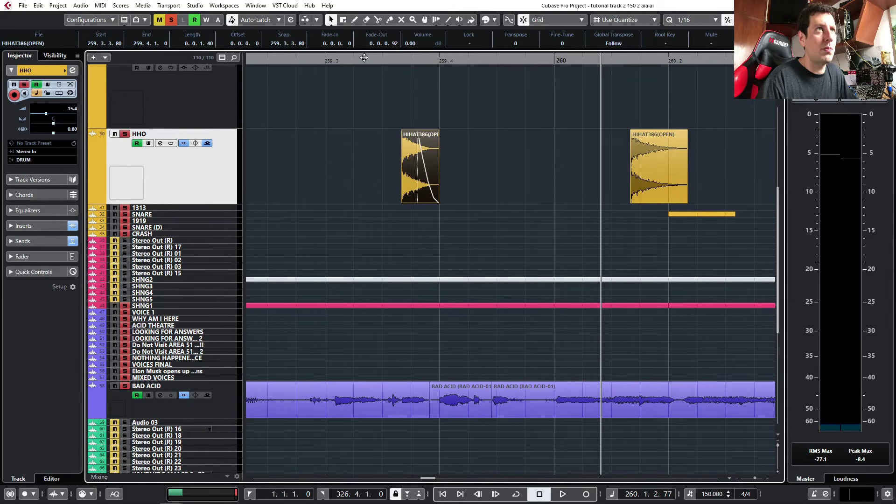
pyautogui.click(325, 58)
pyautogui.press('space')
pyautogui.press('space')
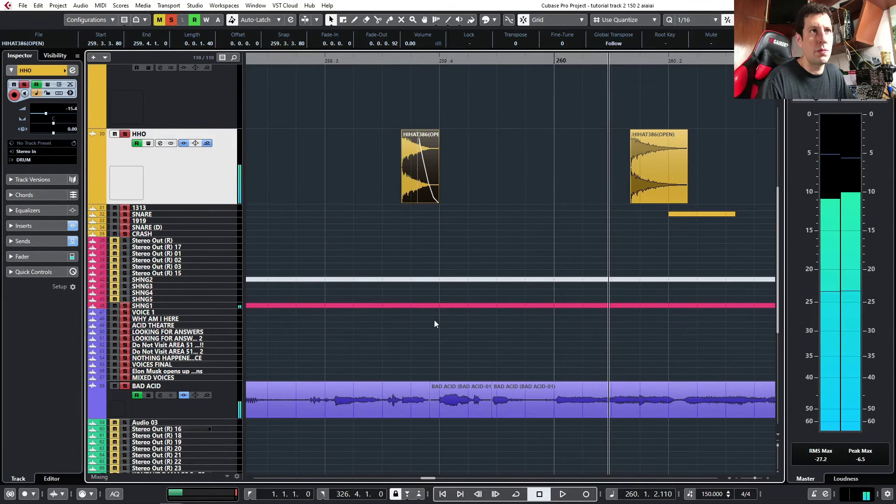
# Enlarge the SHNG1 track, and mute its clip around bar 259 to listen without it before unmuting it.
pyautogui.click(234, 306)
pyautogui.scroll(-2, 400, 348)
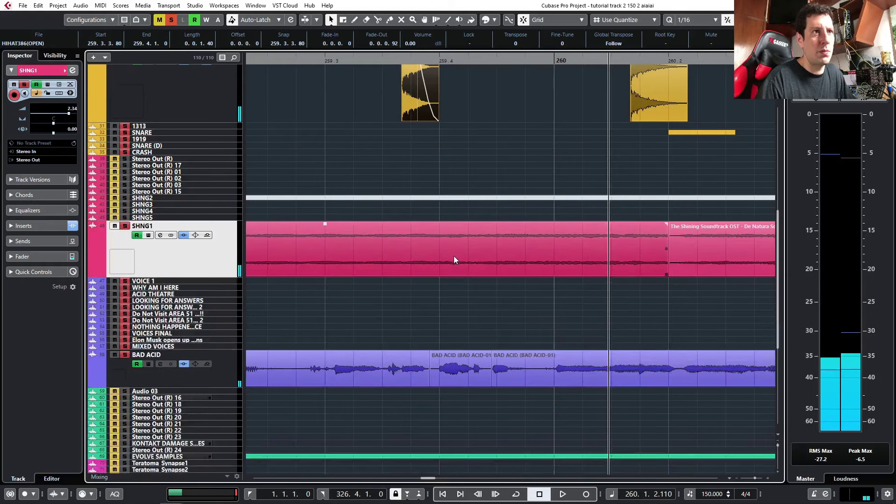
pyautogui.click(455, 257)
pyautogui.press('7')
pyautogui.click(455, 254)
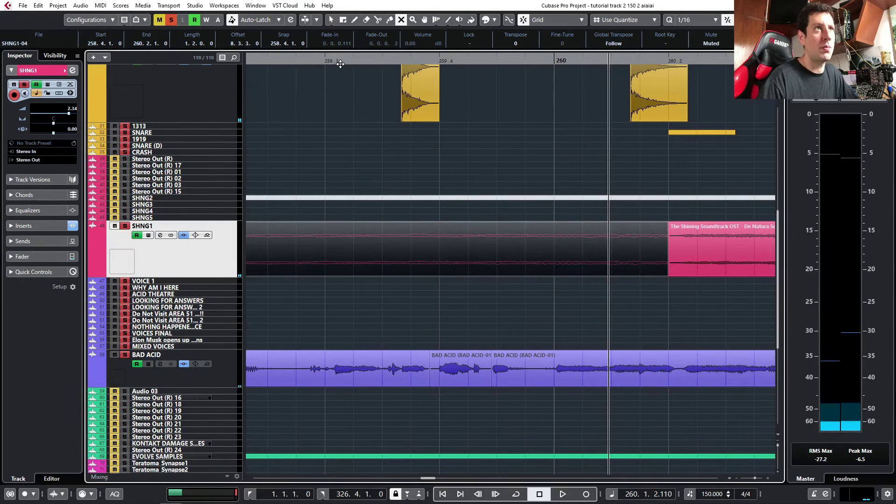
pyautogui.click(324, 60)
pyautogui.press('space')
pyautogui.press('space')
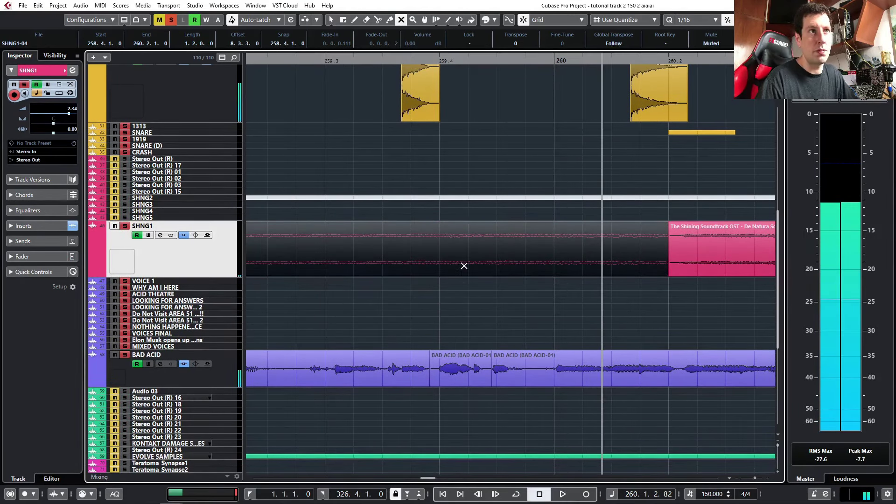
pyautogui.click(464, 266)
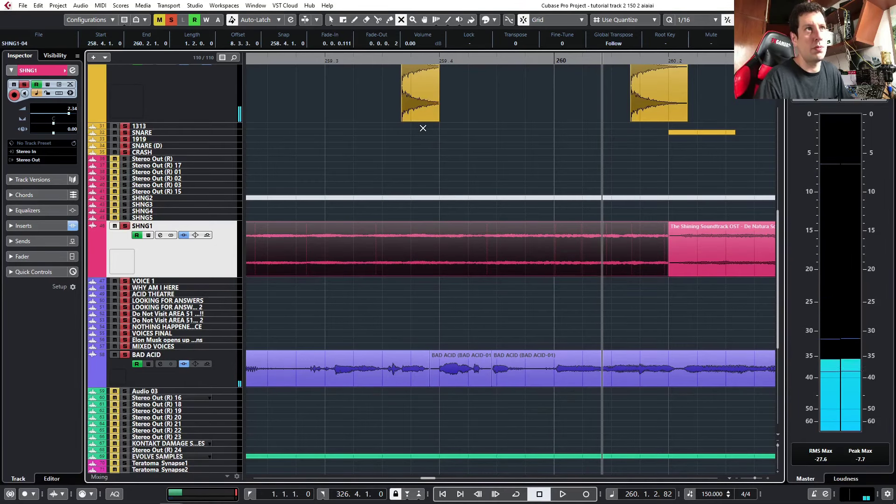
# Undo the shortening of the open hi-hat before 259.4 and the recent mute changes on the short BAD ACID clip.
pyautogui.hotkey('ctrl', 'z')
pyautogui.hotkey('ctrl', 'z')
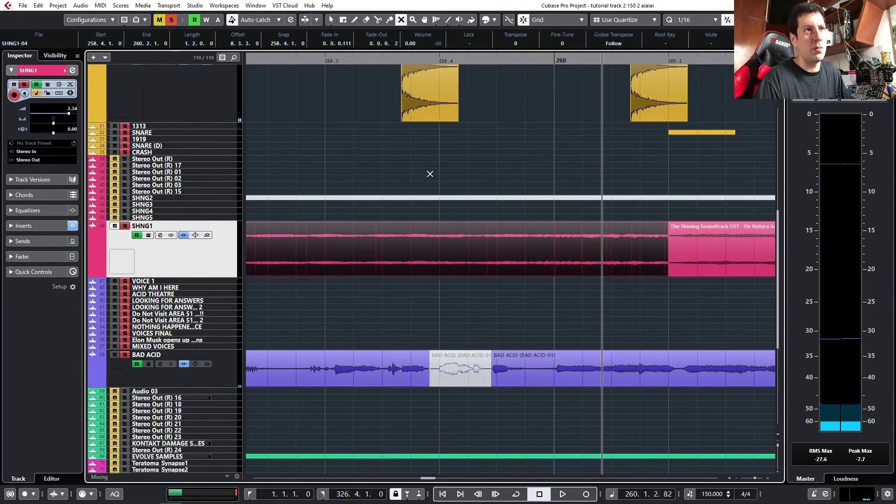
pyautogui.hotkey('ctrl', 'z')
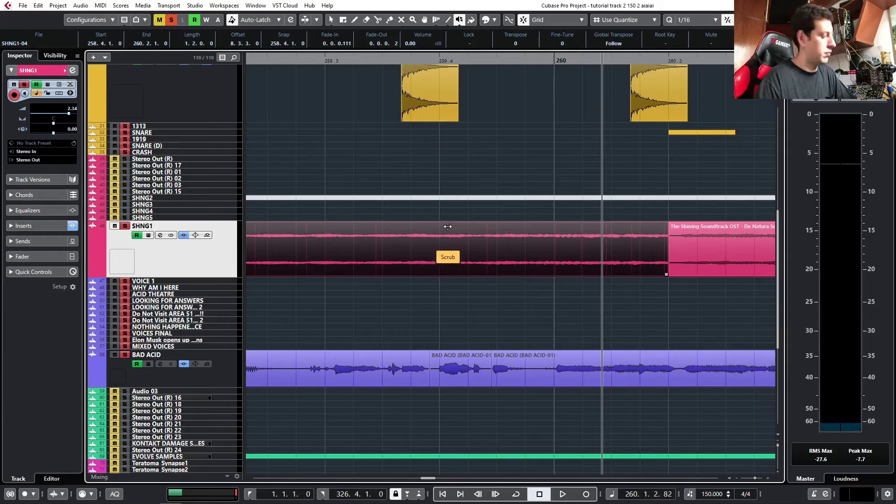
# Draw a volume envelope dip on the SHNG1 clip around beat 259.4, returning to full level on both sides, and listen.
pyautogui.press('8')
pyautogui.click(456, 232)
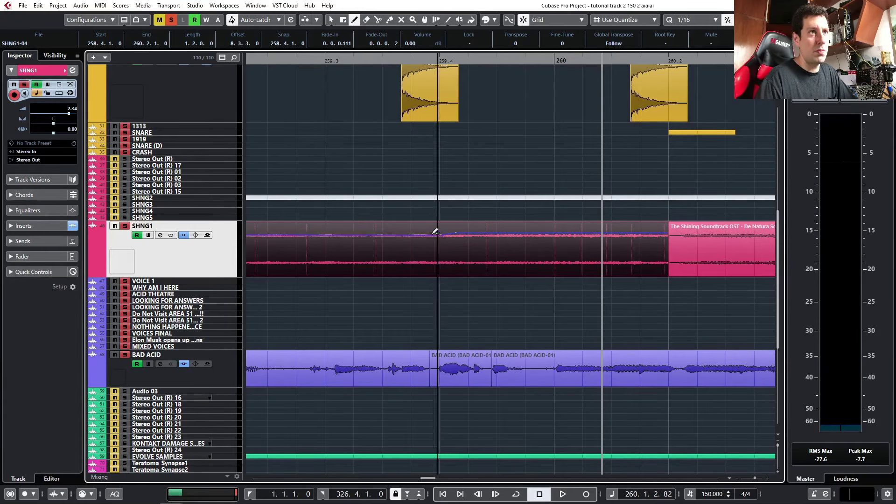
pyautogui.click(378, 222)
pyautogui.moveTo(464, 235); pyautogui.dragTo(507, 222)
pyautogui.click(343, 59)
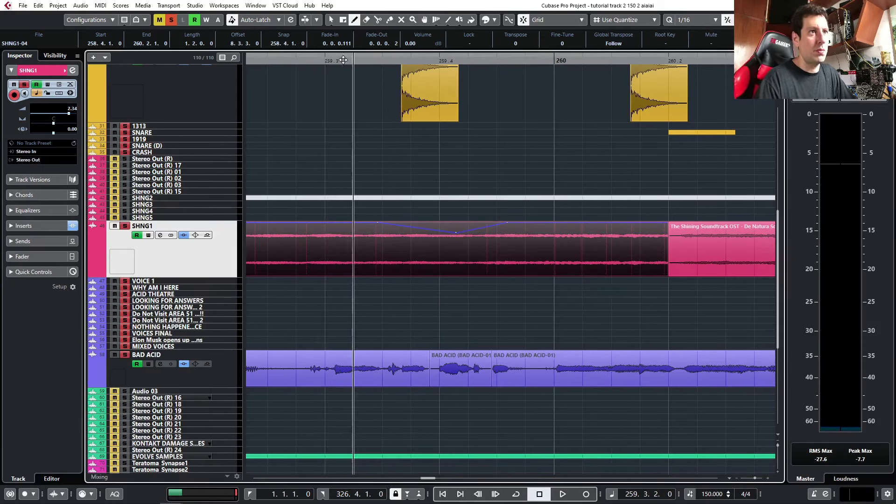
pyautogui.press('space')
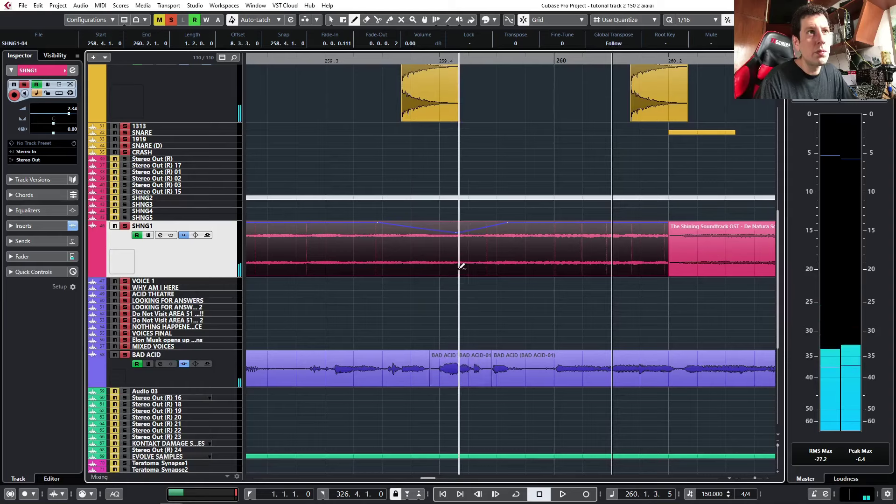
# Split the SHNG1 clip at 259.4.1.0, try a gap by trimming the second part's start to 259.4.2.0, listen, and restore its start.
pyautogui.press('1')
pyautogui.keyDown('alt'); pyautogui.click(440, 268); pyautogui.keyUp('alt')
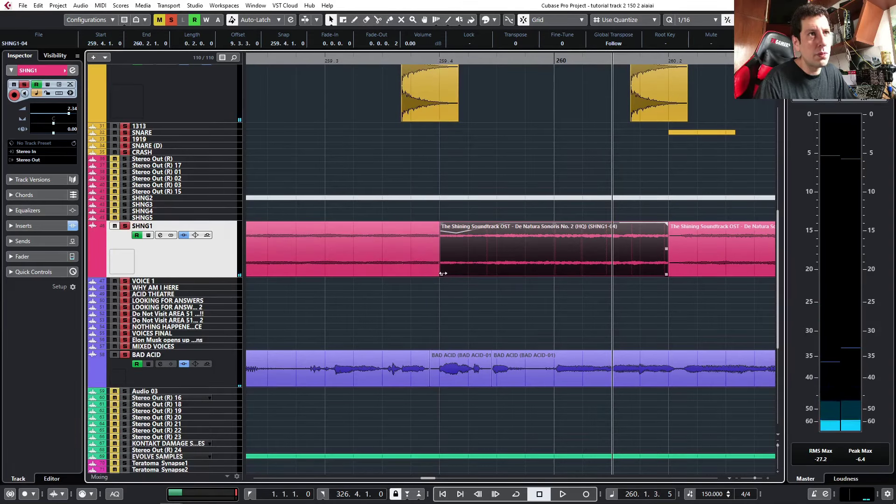
pyautogui.moveTo(441, 273); pyautogui.dragTo(468, 272)
pyautogui.click(348, 57)
pyautogui.press('space')
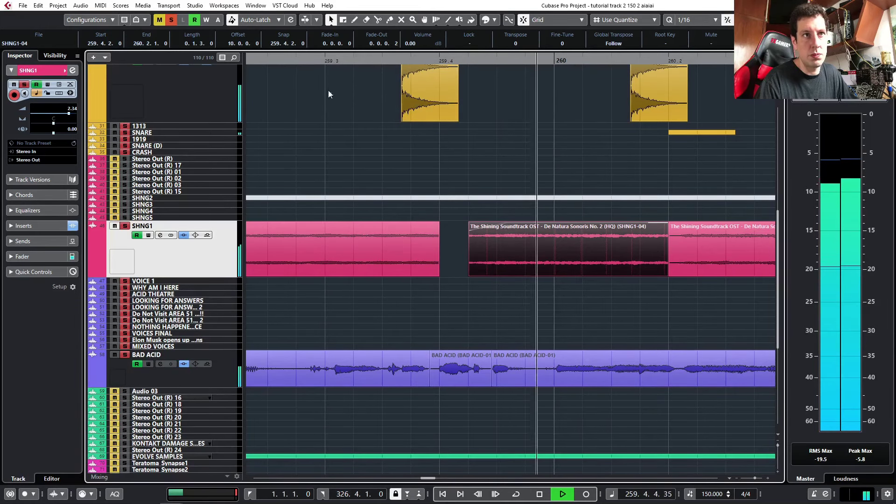
pyautogui.press('space')
pyautogui.moveTo(471, 273); pyautogui.dragTo(441, 274)
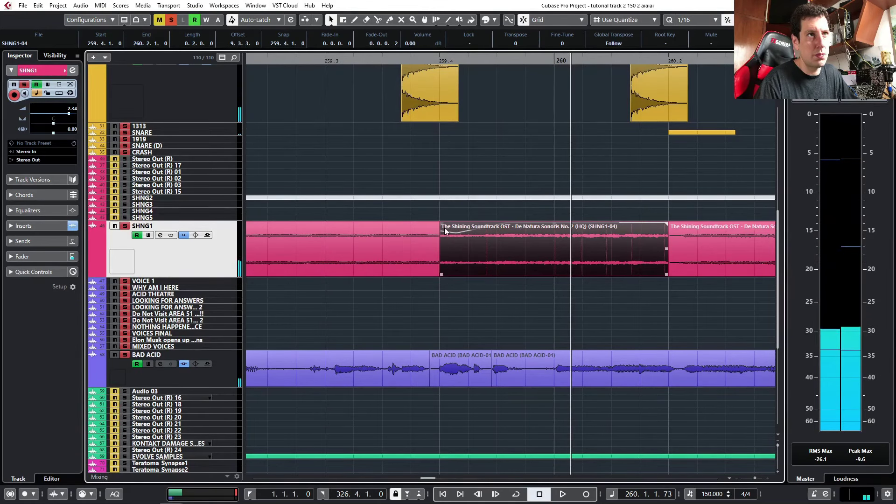
# Add a short fade-in to the SHNG1 part after the 259.4 cut, select the part before it, and listen from about 259.3.
pyautogui.moveTo(441, 223); pyautogui.dragTo(456, 225)
pyautogui.click(436, 224)
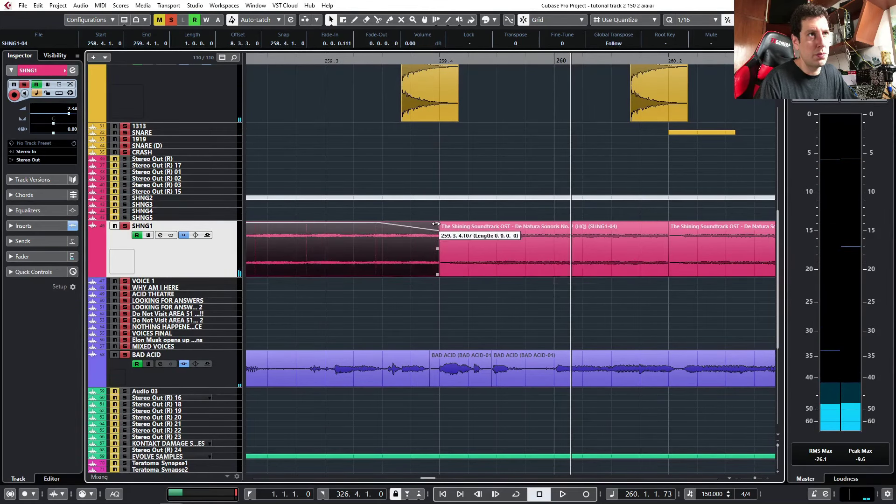
pyautogui.click(367, 59)
pyautogui.click(326, 61)
pyautogui.press('space')
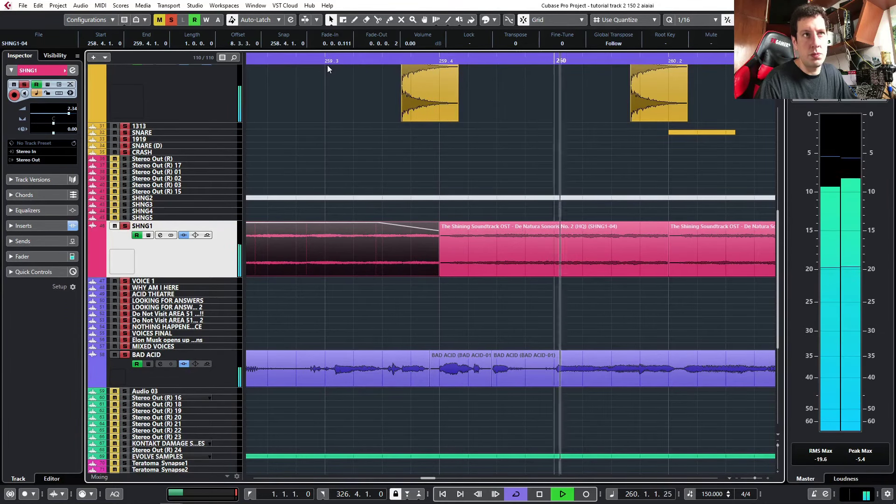
# Replay the passage from around bar 259 and listen through to the end of the BAD ACID voice in bar 261.
pyautogui.moveTo(290, 61); pyautogui.dragTo(239, 61)
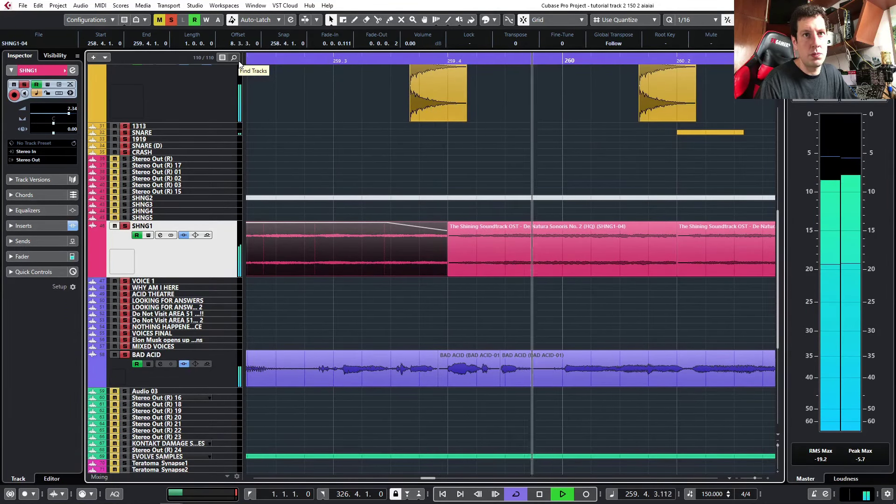
pyautogui.scroll(-6, 422, 433)
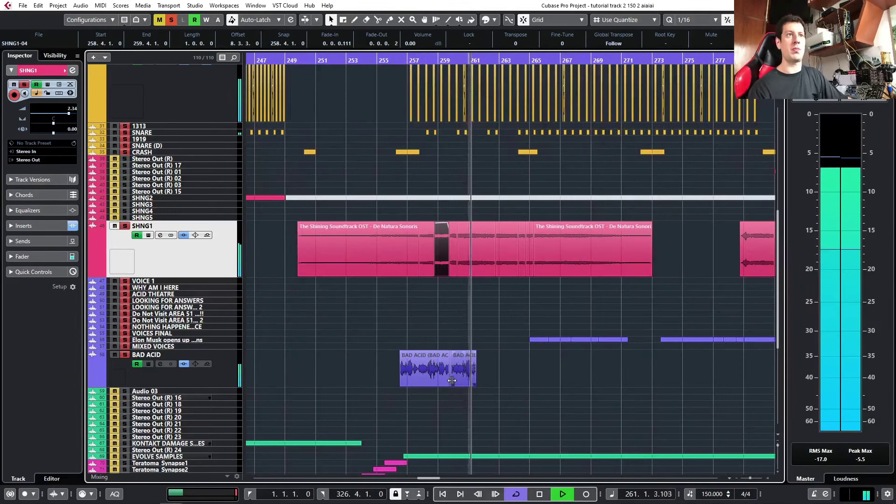
pyautogui.scroll(4, 457, 359)
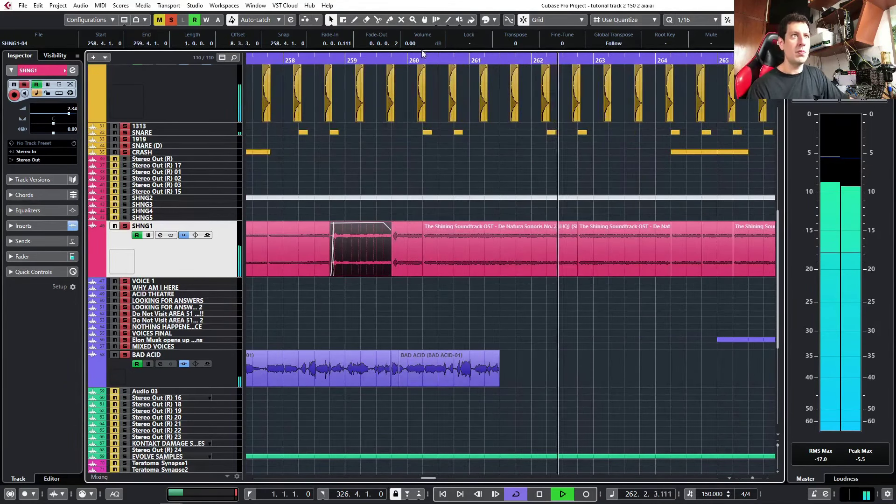
pyautogui.click(369, 58)
pyautogui.scroll(2, 521, 275)
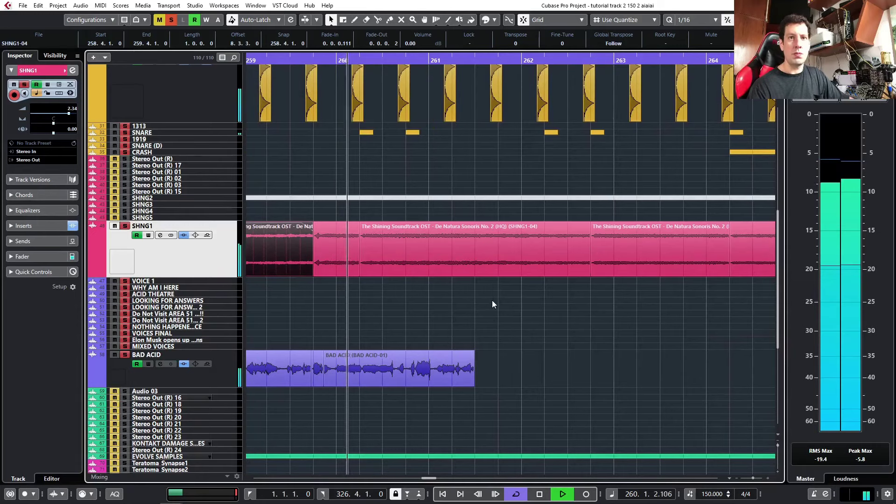
pyautogui.scroll(1, 506, 354)
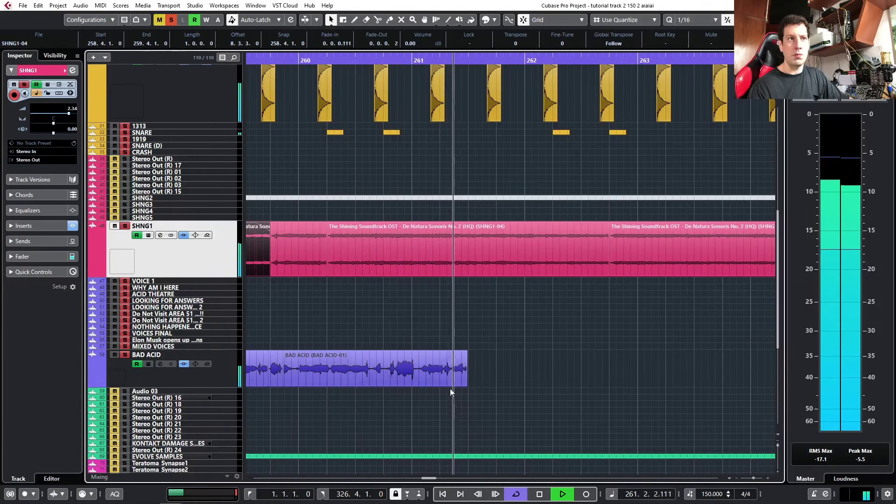
pyautogui.press('space')
# Split the last BAD ACID clip at 260.4.1.52 and 261.1.2.13, select the middle piece, and listen from about 260.3.
pyautogui.scroll(3, 426, 384)
pyautogui.press('3')
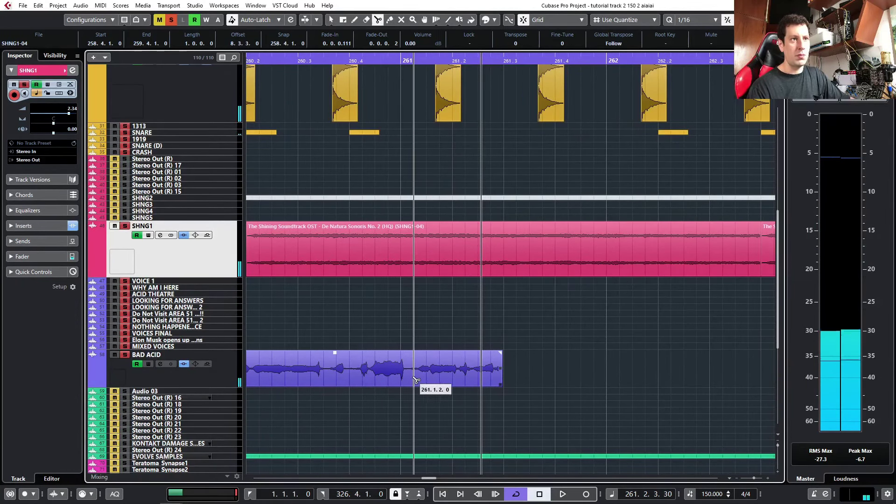
pyautogui.click(415, 380)
pyautogui.click(355, 379)
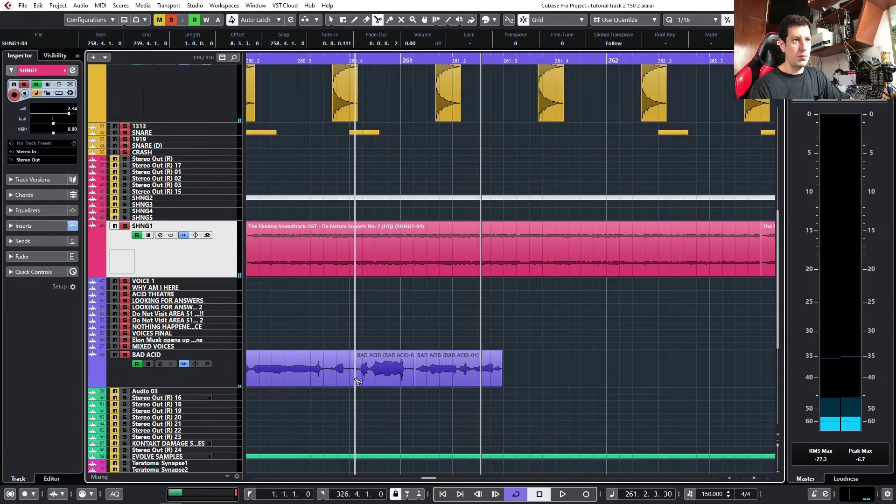
pyautogui.press('1')
pyautogui.click(395, 379)
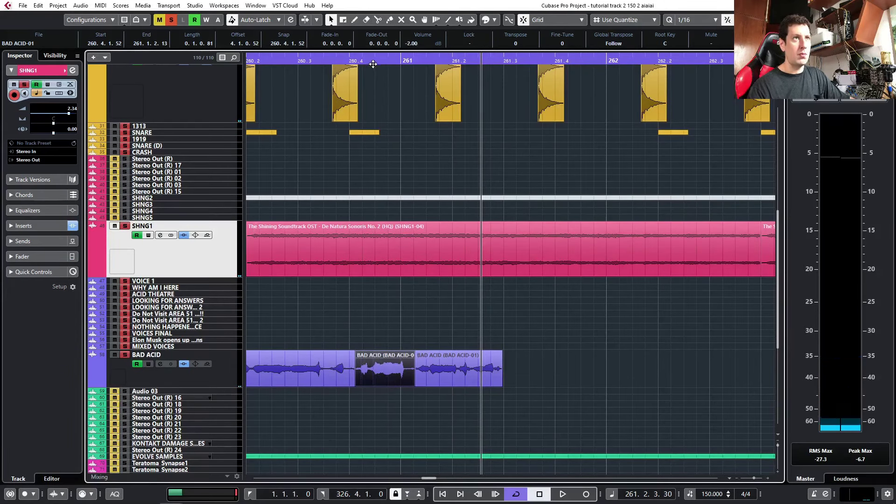
pyautogui.moveTo(345, 62); pyautogui.dragTo(310, 66)
pyautogui.press('space')
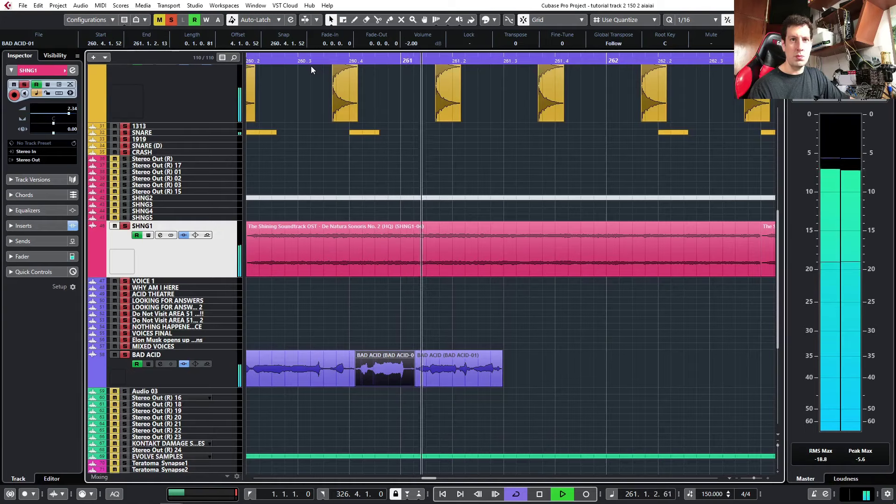
pyautogui.click(324, 60)
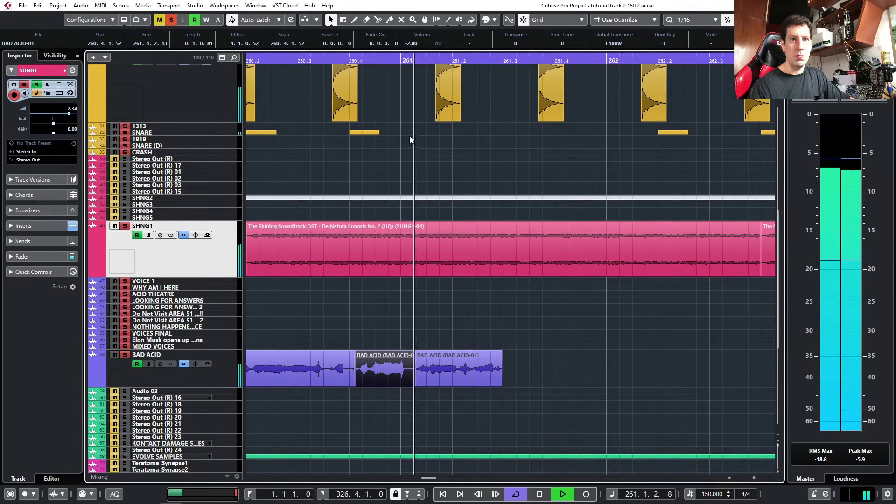
# Add a 53-tick fade-out to the end of the last BAD ACID clip in bar 261.
pyautogui.scroll(-4, 419, 294)
pyautogui.scroll(4, 435, 320)
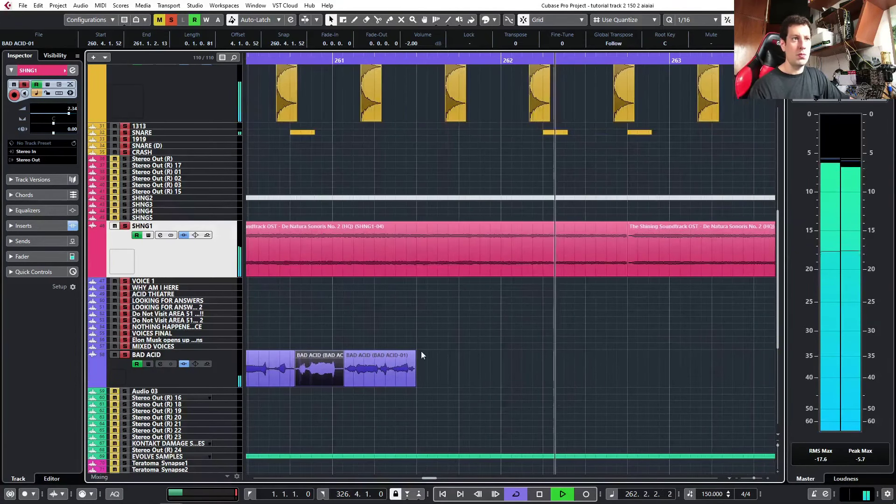
pyautogui.moveTo(414, 352); pyautogui.dragTo(411, 352)
# Show the full length of the arrangement with all tracks at minimal height, and keep listening up to about bar 277.
pyautogui.scroll(-5, 415, 353)
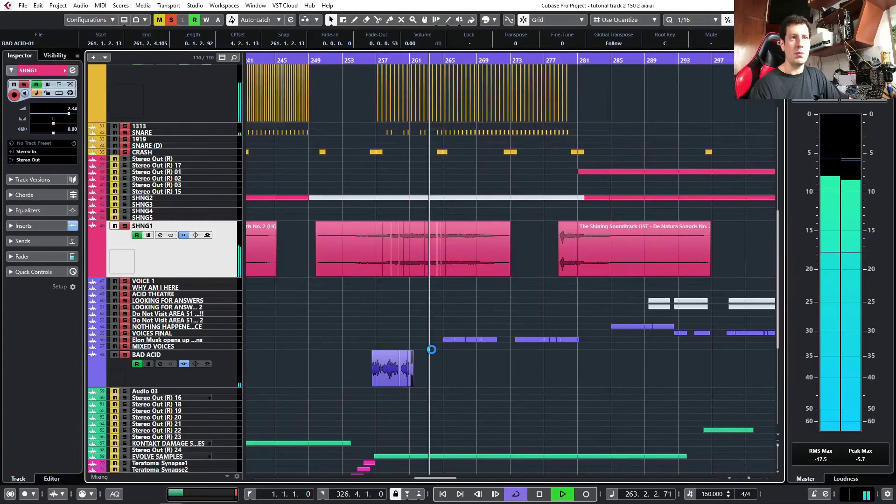
pyautogui.press('g')
pyautogui.press('g')
pyautogui.press('g')
pyautogui.press('g')
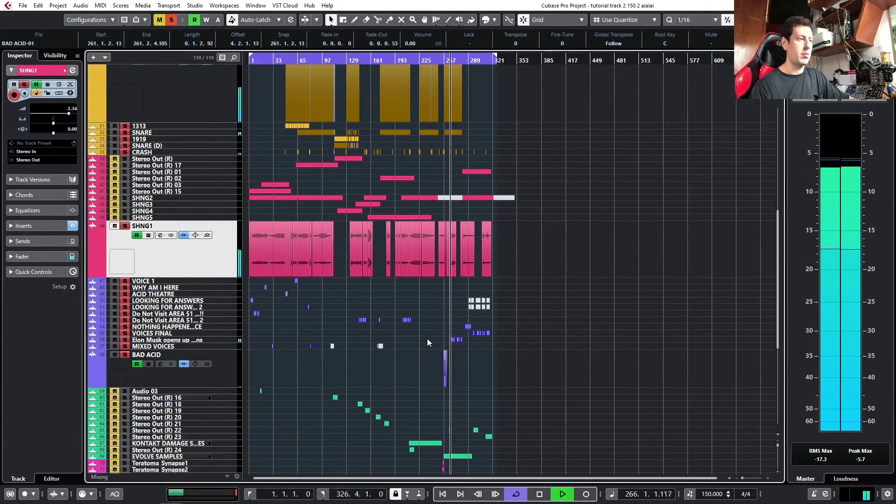
pyautogui.hotkey('shift', 'g')
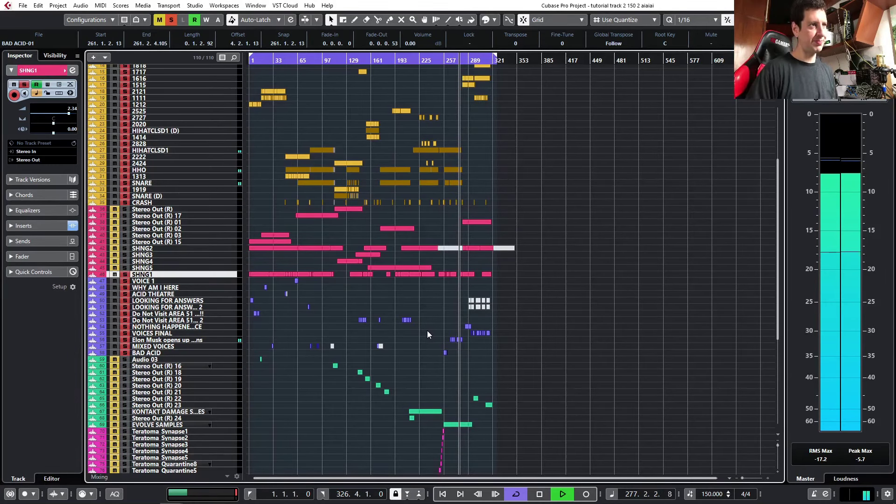
pyautogui.press('space')
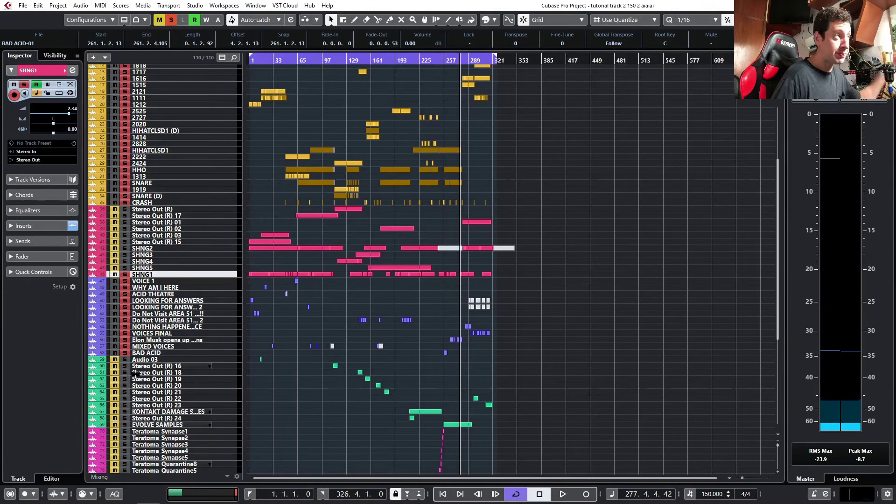
# Deactivate solo on all tracks and look through the track list from the drums down to the synth tracks.
pyautogui.click(171, 21)
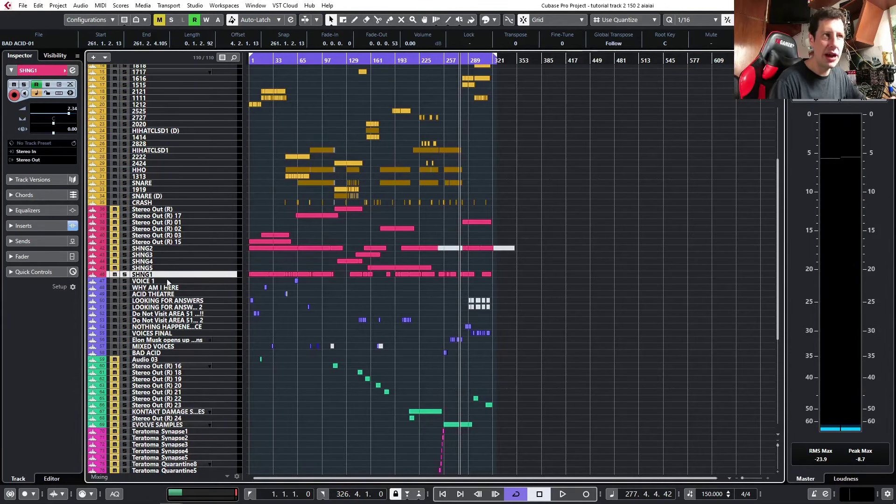
pyautogui.scroll(-5, 168, 283)
pyautogui.scroll(8, 153, 325)
pyautogui.scroll(-7, 119, 401)
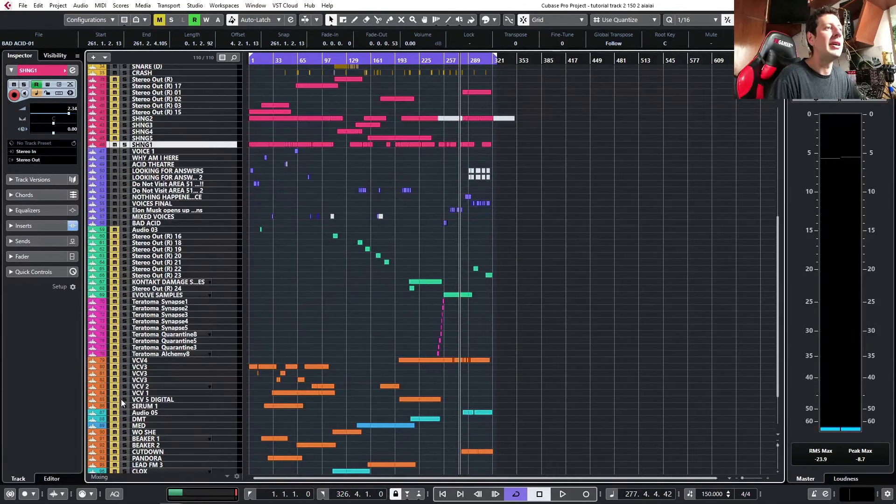
pyautogui.scroll(2, 121, 399)
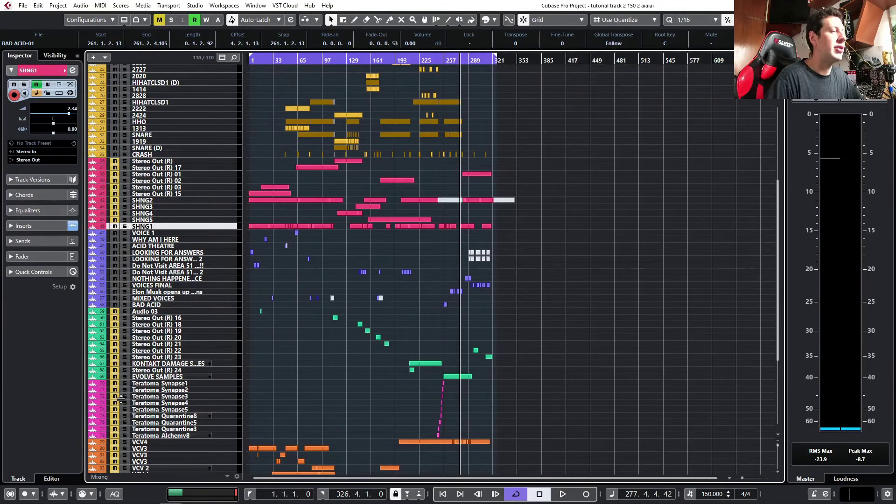
pyautogui.scroll(4, 121, 399)
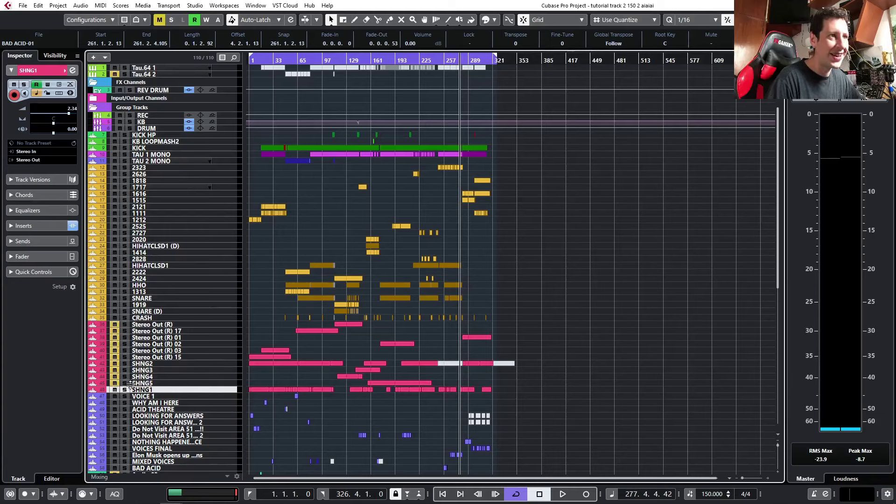
# Enlarge the SHNG2 track and solo it together with the KB and DRUM group tracks.
pyautogui.click(172, 367)
pyautogui.moveTo(171, 367); pyautogui.dragTo(149, 394)
pyautogui.click(124, 366)
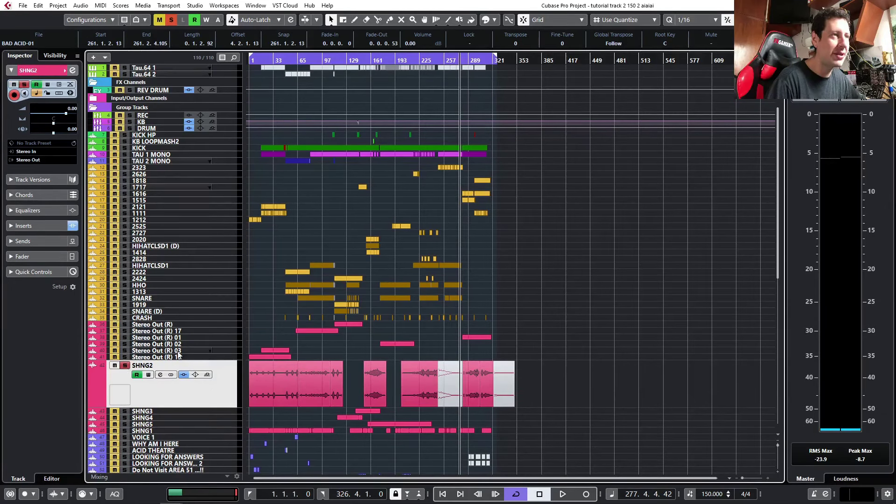
pyautogui.moveTo(130, 122); pyautogui.dragTo(132, 128)
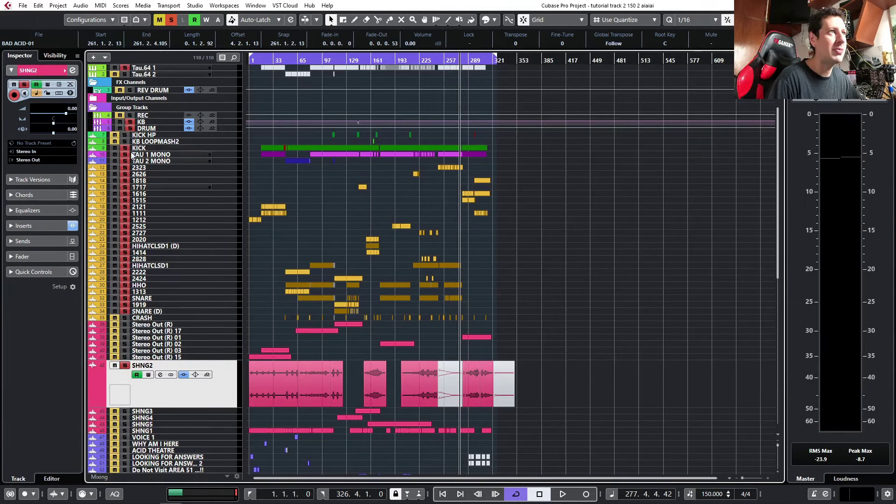
pyautogui.click(126, 143)
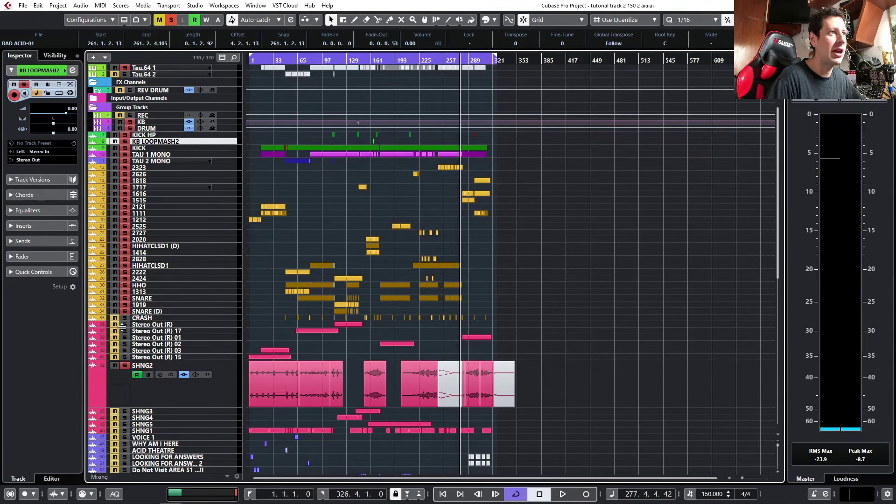
# Enlarge the SHNG1 track for comparison and select the SHNG2 track.
pyautogui.scroll(-3, 187, 302)
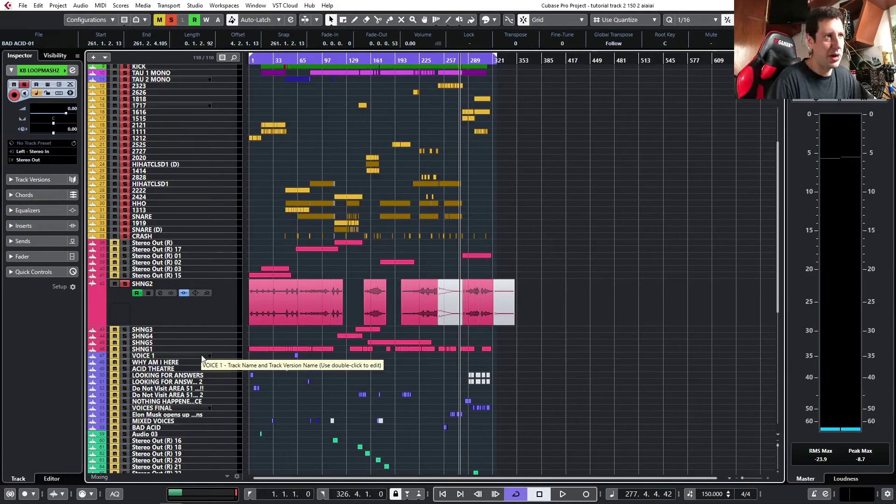
pyautogui.moveTo(231, 352); pyautogui.dragTo(235, 384)
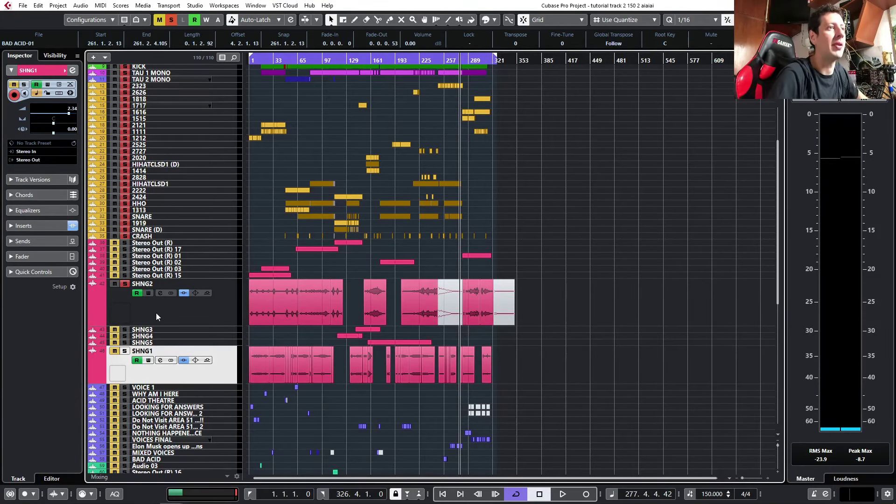
pyautogui.click(139, 313)
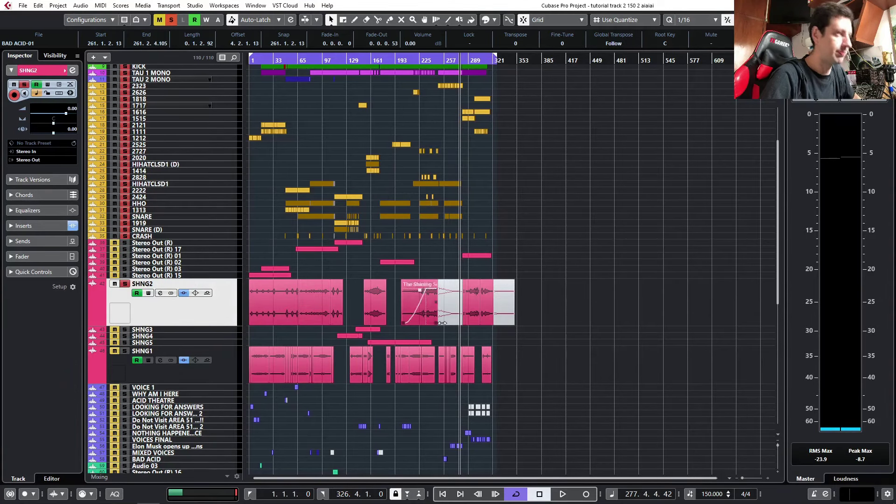
# Clear the clip selection and play the arrangement from bar 1, focusing on the first 70 bars of SHNG2.
pyautogui.scroll(3, 301, 177)
pyautogui.click(310, 200)
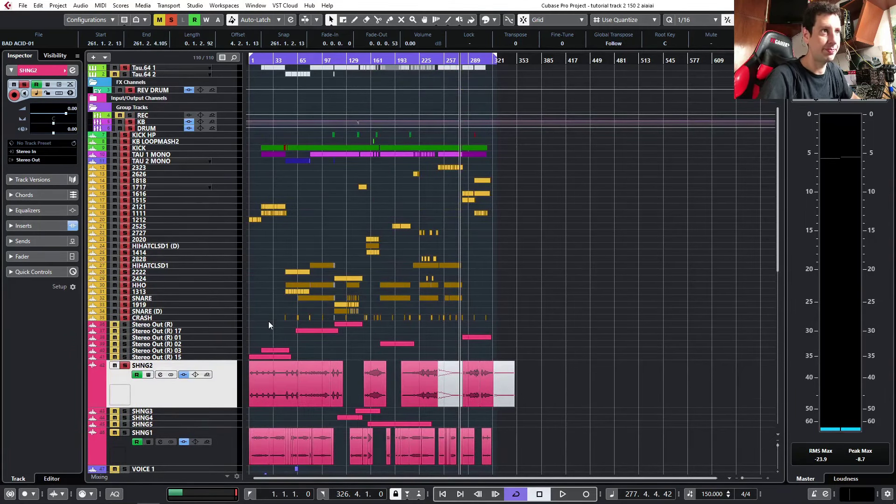
pyautogui.scroll(2, 267, 320)
pyautogui.press('Home')
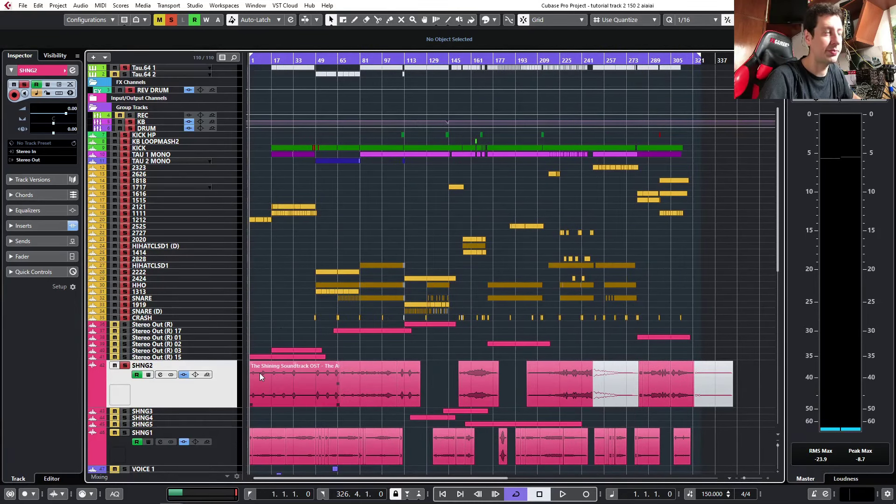
pyautogui.press('space')
pyautogui.keyDown('ctrl'); pyautogui.scroll(6, 279, 411); pyautogui.keyUp('ctrl')
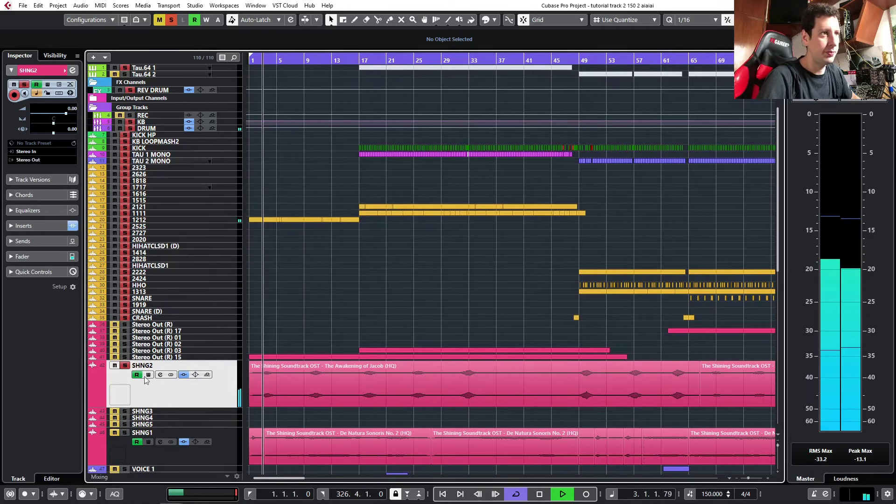
# Open the Pro-Q 3 equalizer on the SHNG2 channel and set its low cut to about 250 Hz.
pyautogui.click(160, 374)
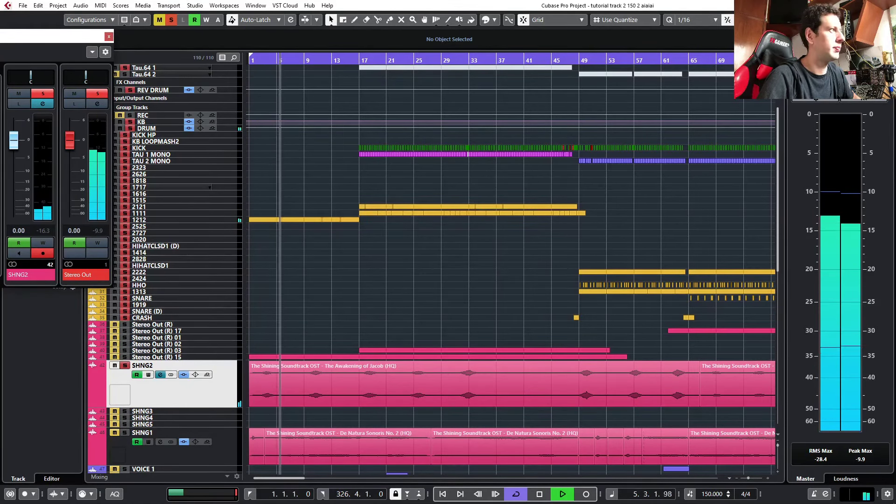
pyautogui.moveTo(0, 56); pyautogui.dragTo(539, 37)
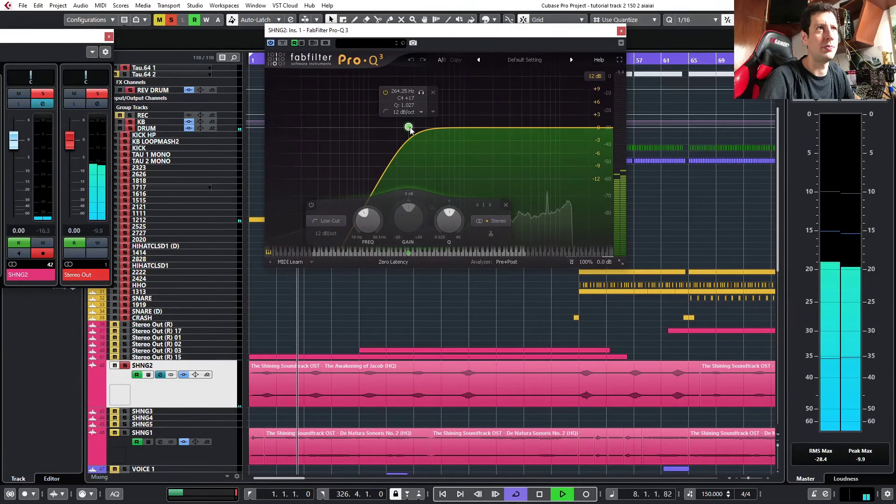
pyautogui.moveTo(409, 130); pyautogui.dragTo(408, 131)
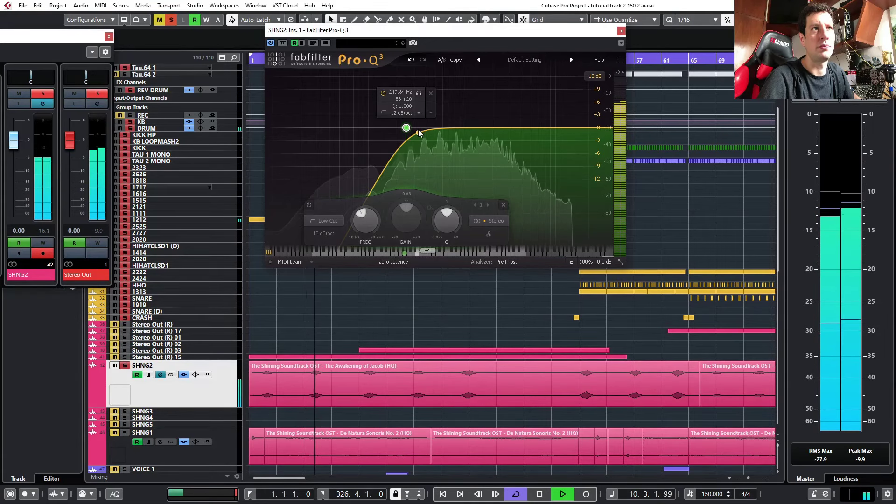
# Add a gentle bell cut in the upper range of the SHNG2 equalizer and fine-tune the low cut to about 256 Hz.
pyautogui.click(497, 132)
pyautogui.moveTo(496, 132); pyautogui.dragTo(488, 132)
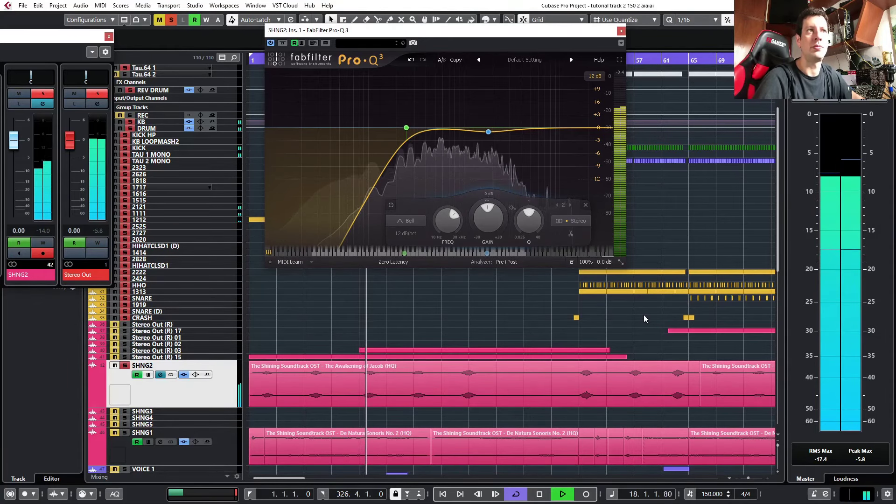
pyautogui.click(406, 128)
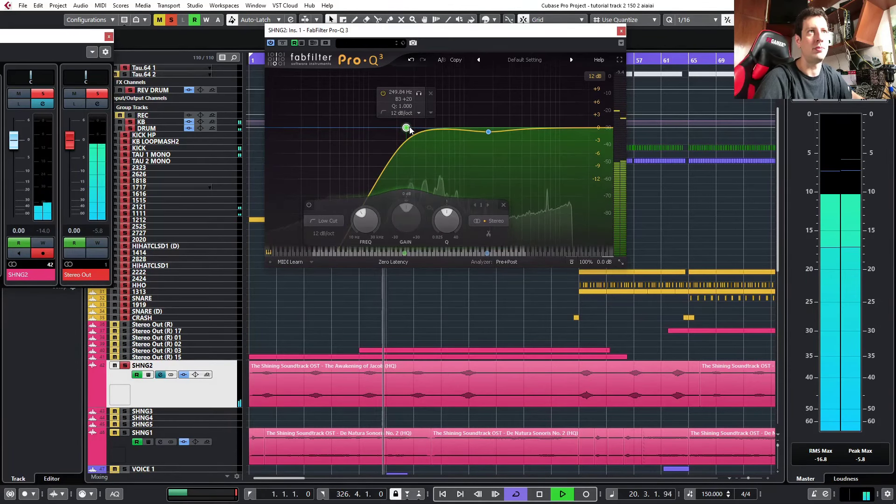
pyautogui.moveTo(409, 130); pyautogui.dragTo(411, 129)
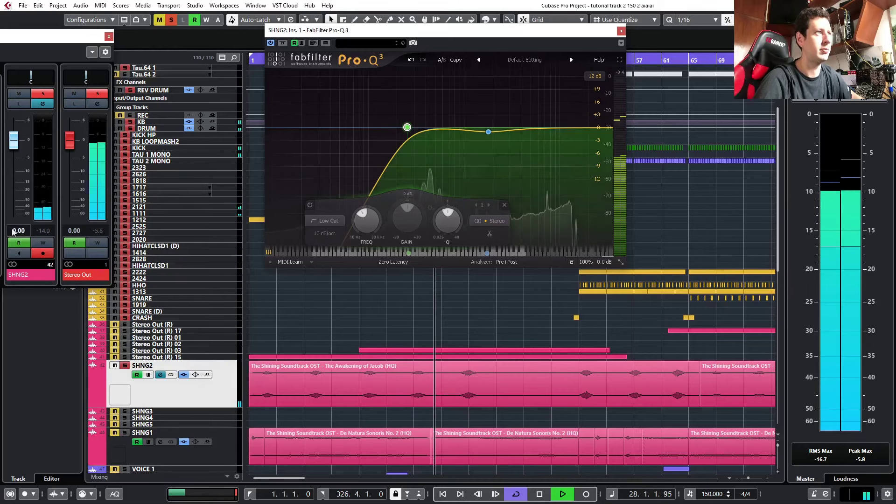
# Split the SHNG2 clip near bars 36 and 29, and trim the part after bar 36 to start near bar 47.
pyautogui.keyDown('alt'); pyautogui.click(495, 400); pyautogui.keyUp('alt')
pyautogui.moveTo(497, 407); pyautogui.dragTo(566, 413)
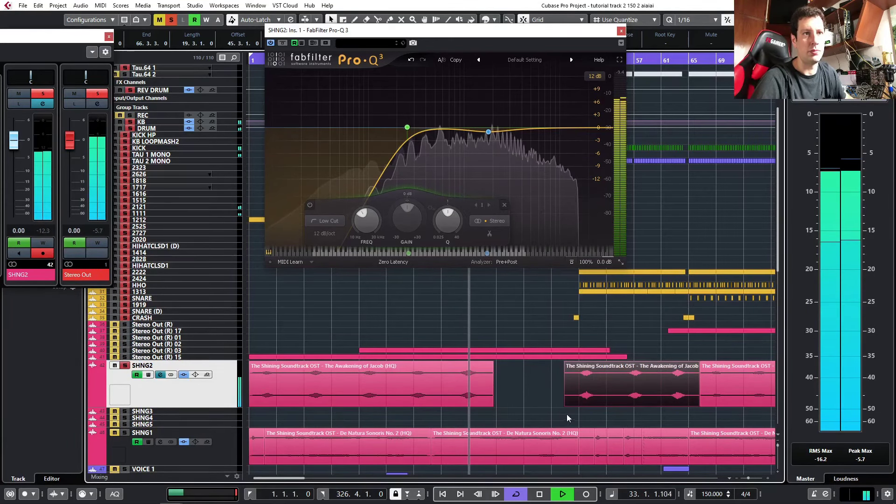
pyautogui.click(473, 394)
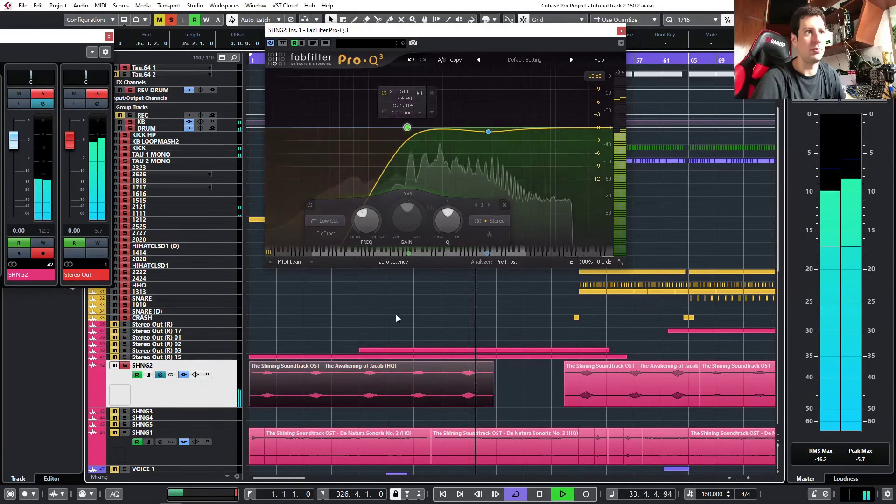
pyautogui.keyDown('alt'); pyautogui.click(445, 388); pyautogui.keyUp('alt')
pyautogui.click(457, 380)
# Add an equalizer bell cut of about 1 dB near 1.8 kHz, and set the volume of SHNG2's bar 29–36 clip to 3.5 dB.
pyautogui.moveTo(426, 131); pyautogui.dragTo(432, 133)
pyautogui.doubleClick(469, 242)
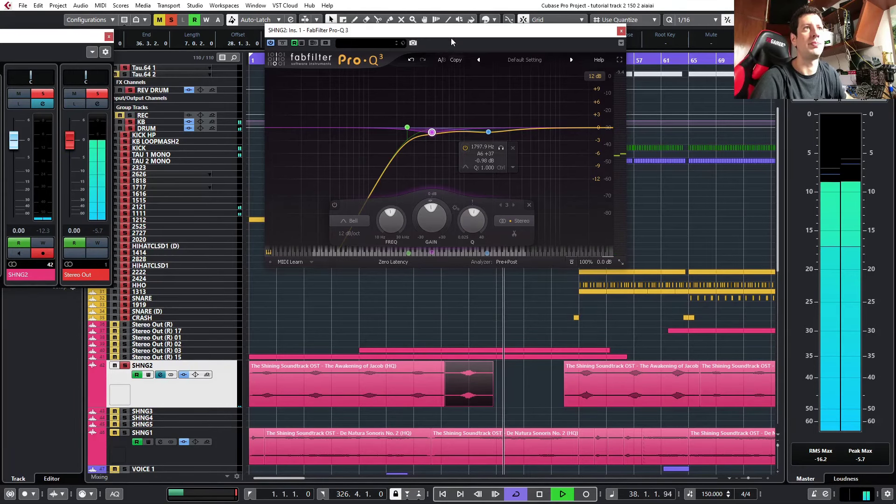
pyautogui.moveTo(451, 36); pyautogui.dragTo(448, 109)
pyautogui.click(424, 45)
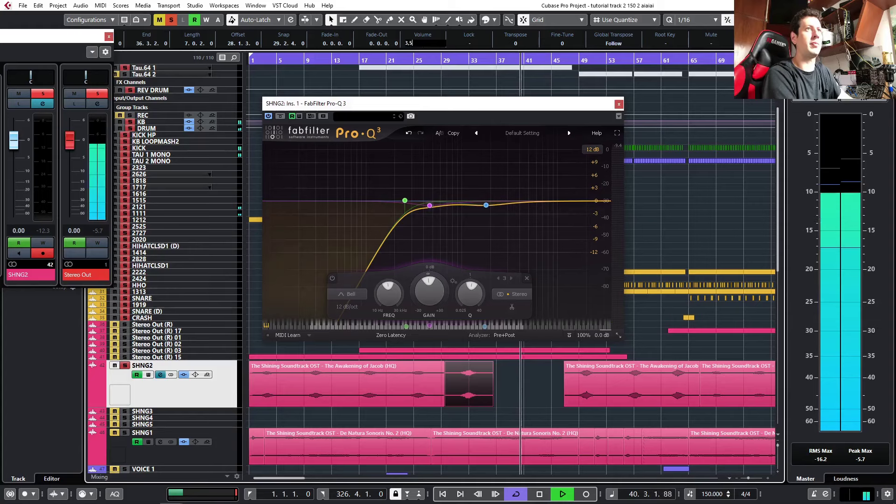
pyautogui.moveTo(460, 101); pyautogui.dragTo(365, 86)
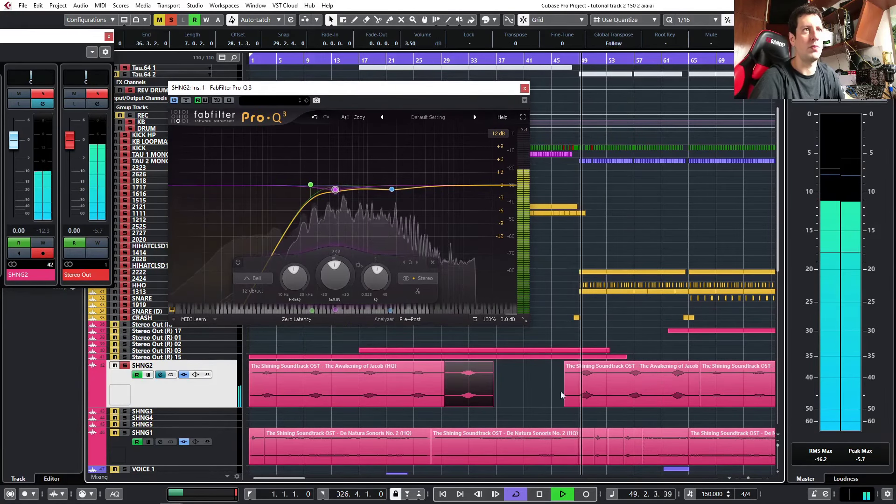
# Split SHNG2 near bar 53, replay the swell before it, and set the volume of the bar 47–53 and 29–36 clips to 2.5 dB.
pyautogui.keyDown('alt'); pyautogui.click(608, 399); pyautogui.keyUp('alt')
pyautogui.click(587, 395)
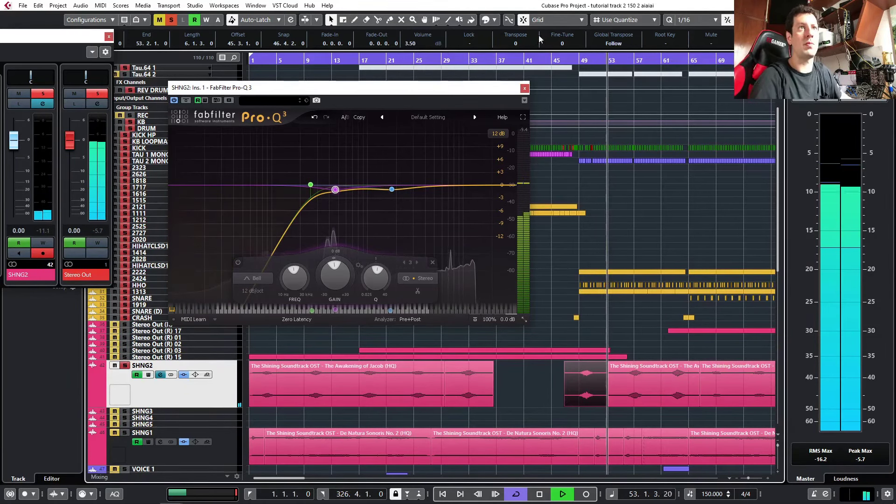
pyautogui.click(573, 60)
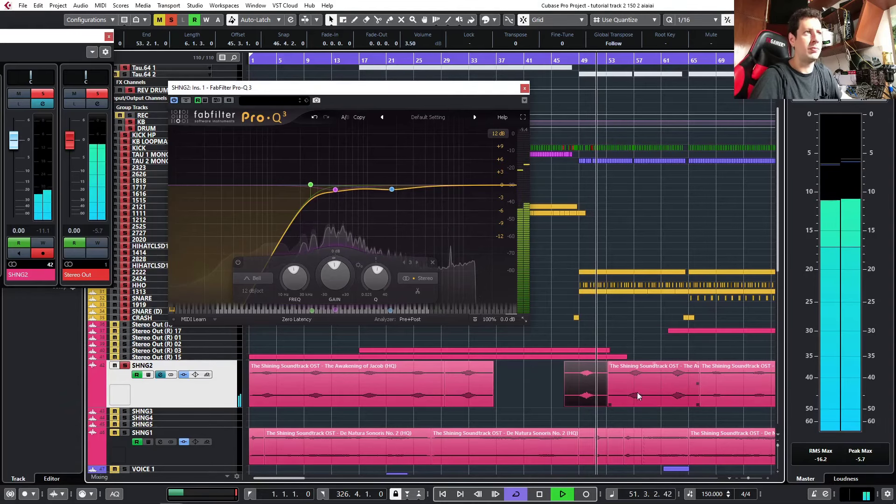
pyautogui.click(582, 62)
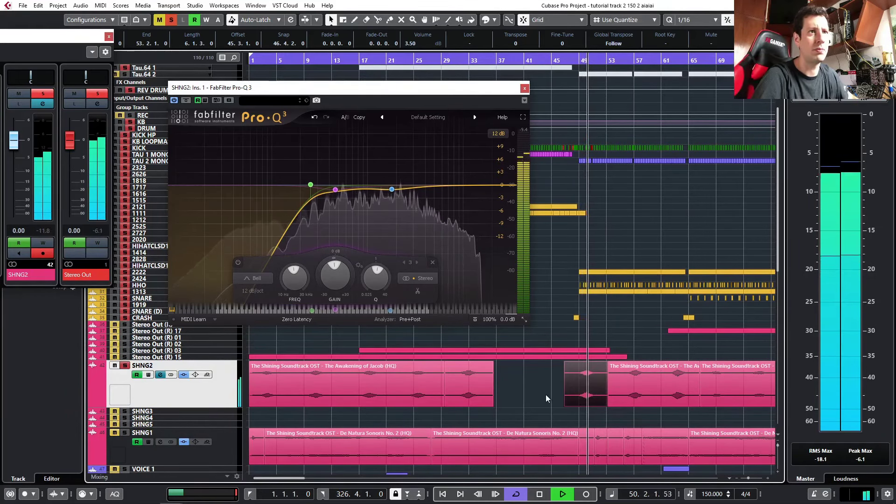
pyautogui.scroll(-1, 433, 41)
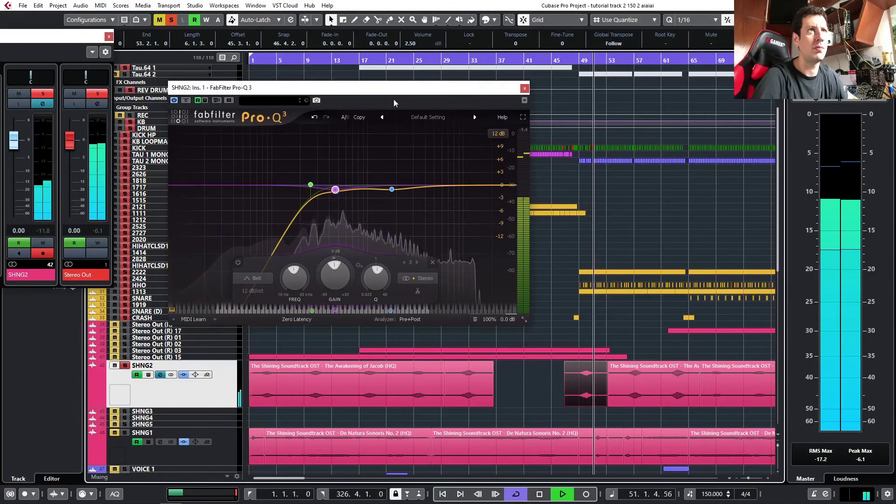
pyautogui.click(452, 388)
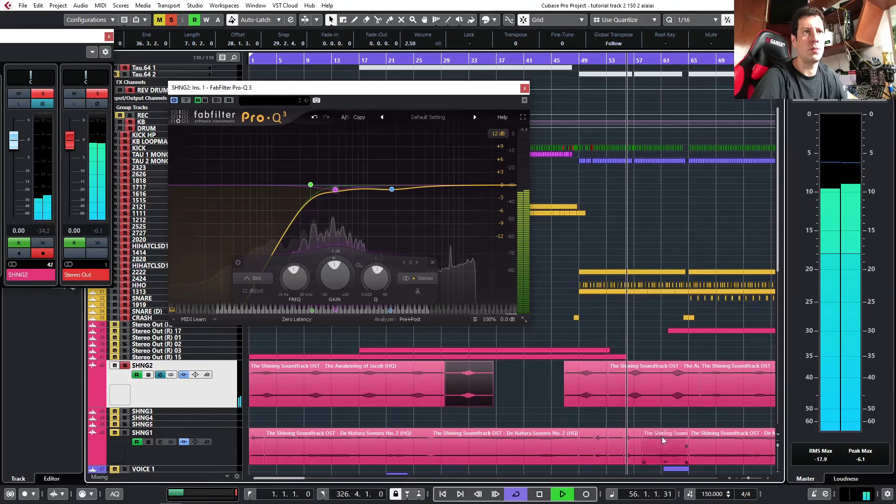
# Split SHNG2 near bar 60, set the volume of the bar 53–60 clip to 3 dB, and replay it from about bar 55.
pyautogui.click(643, 399)
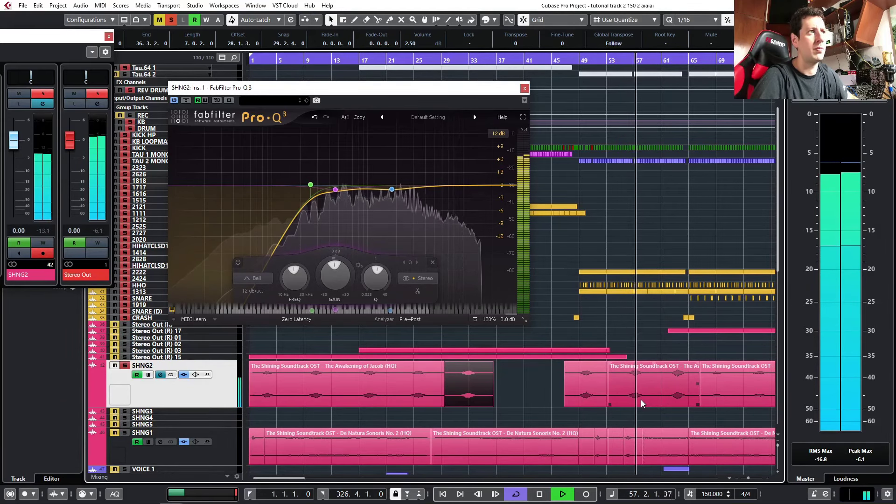
pyautogui.press('alt')
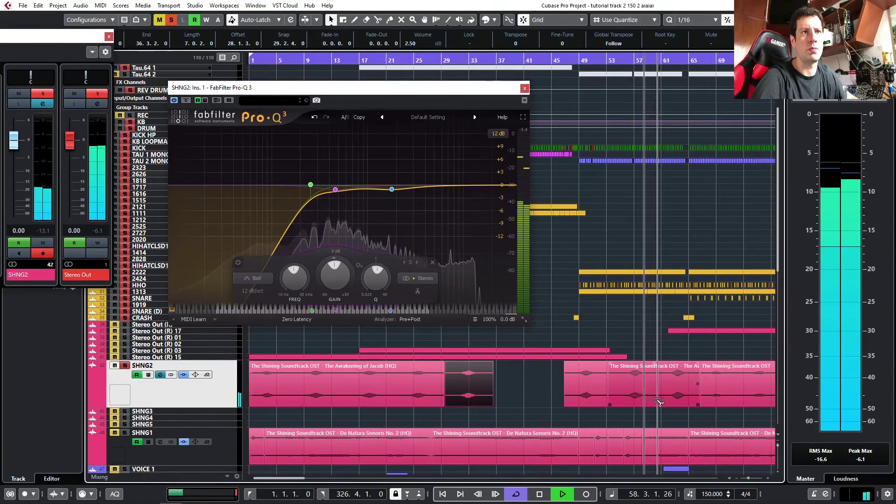
pyautogui.keyDown('alt'); pyautogui.click(657, 401); pyautogui.keyUp('alt')
pyautogui.click(643, 396)
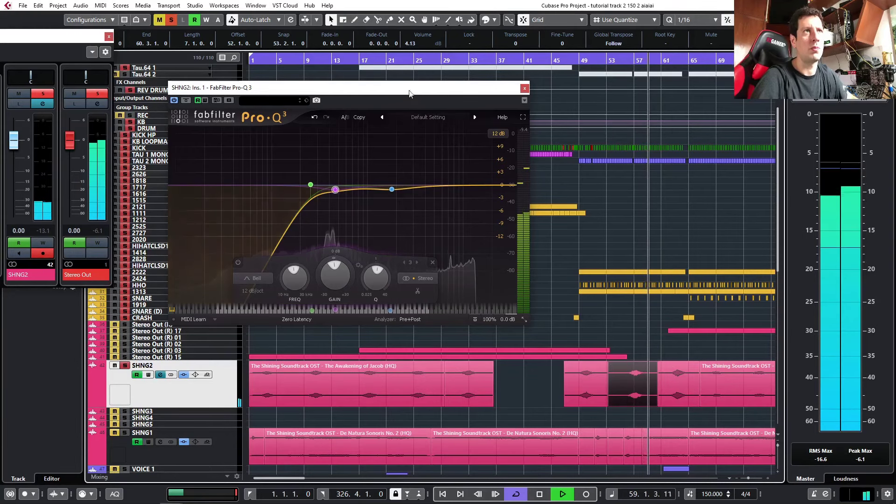
pyautogui.click(422, 43)
pyautogui.write('3')
pyautogui.press('Return')
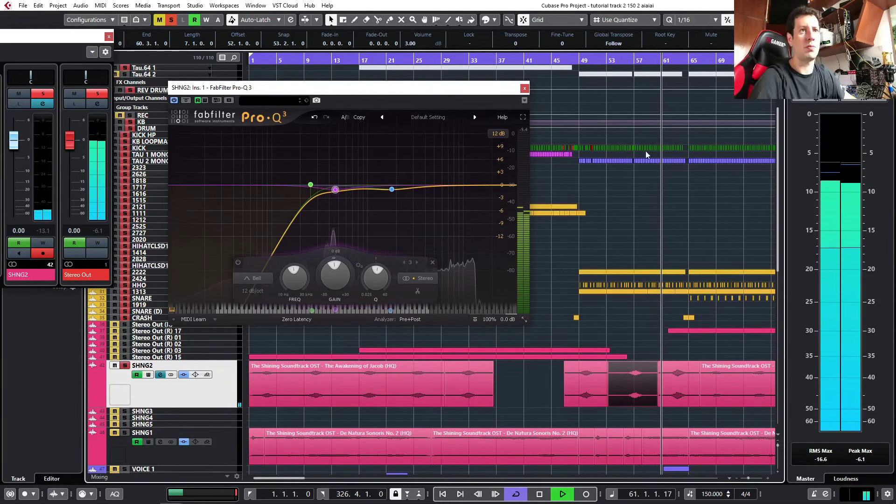
pyautogui.click(618, 57)
pyautogui.click(621, 62)
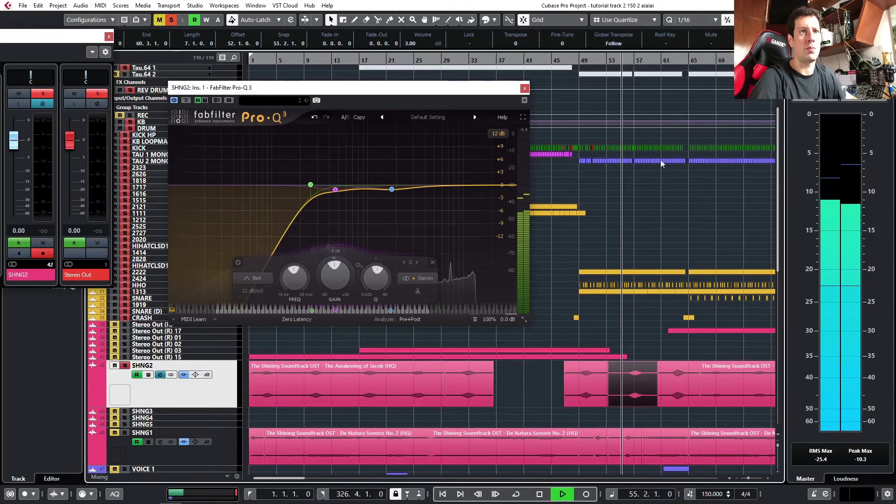
# Set the volume of the SHNG2 clip between about bars 60 and 66 to 2.5 dB.
pyautogui.click(684, 396)
pyautogui.click(421, 43)
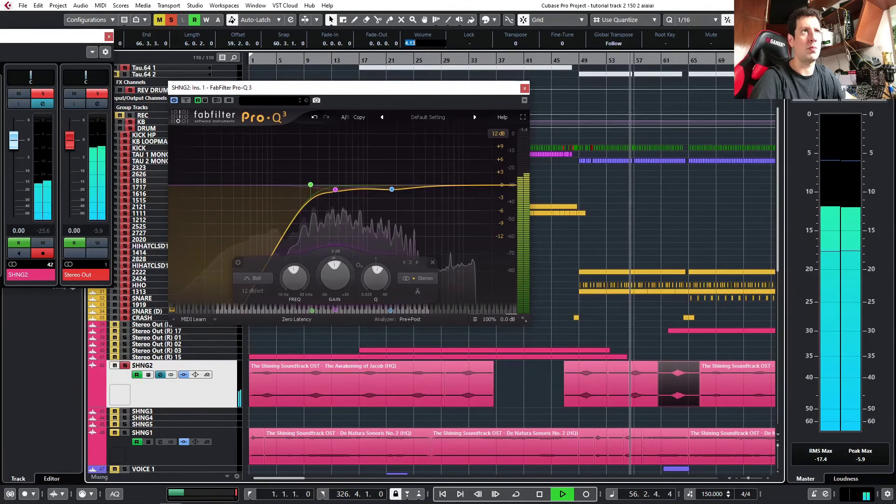
pyautogui.write('2.')
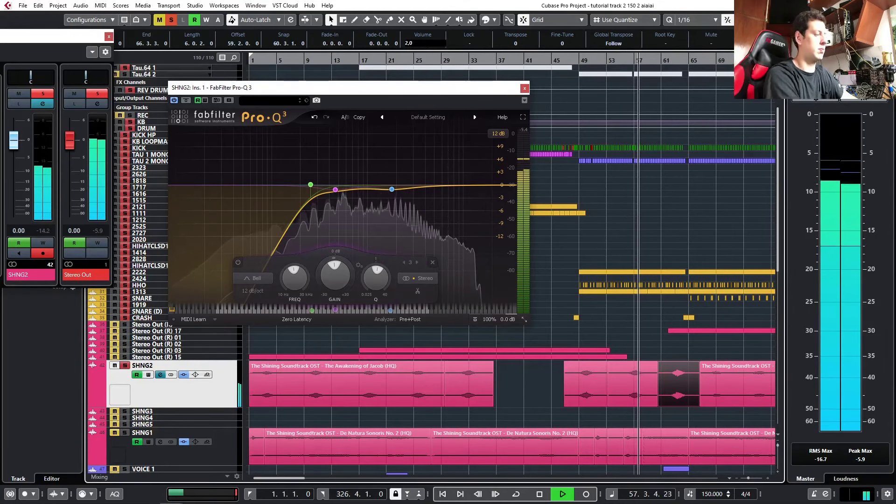
pyautogui.write('5')
pyautogui.press('Return')
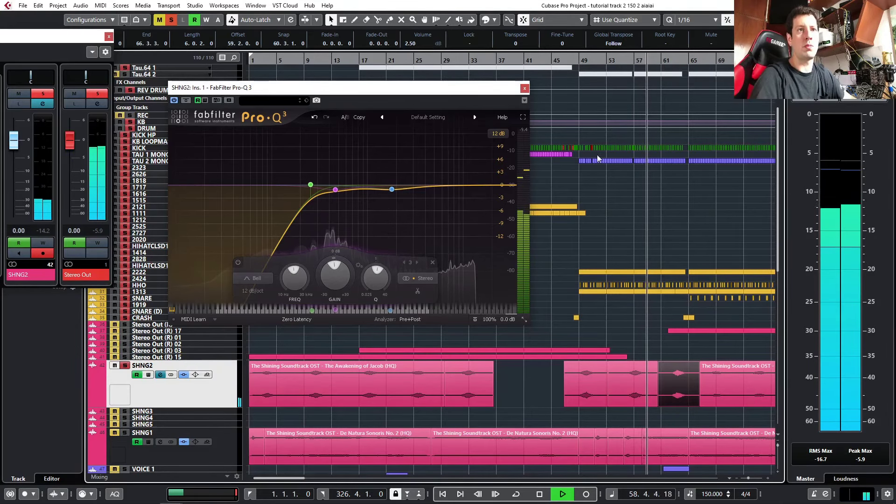
# Split the SHNG2 clip near bar 73 and set the volume of the bar 66–73 part to 11.5 dB.
pyautogui.press('g')
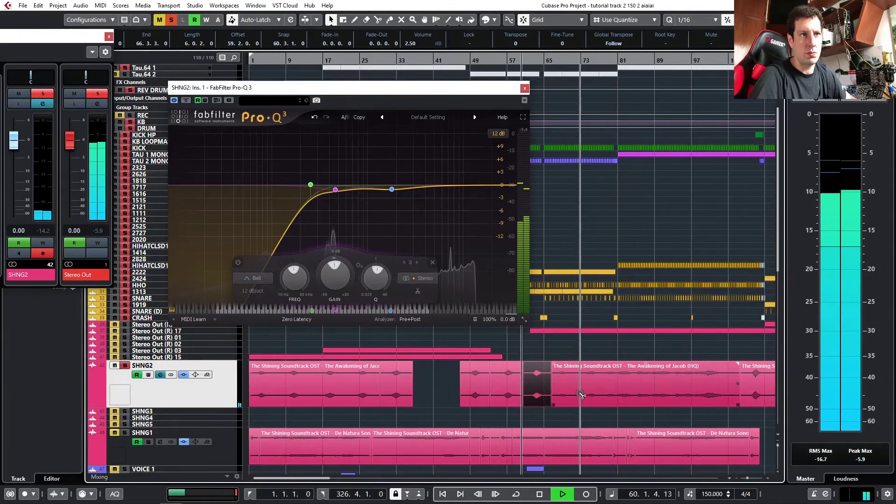
pyautogui.keyDown('alt'); pyautogui.click(580, 396); pyautogui.keyUp('alt')
pyautogui.click(569, 395)
pyautogui.click(415, 100)
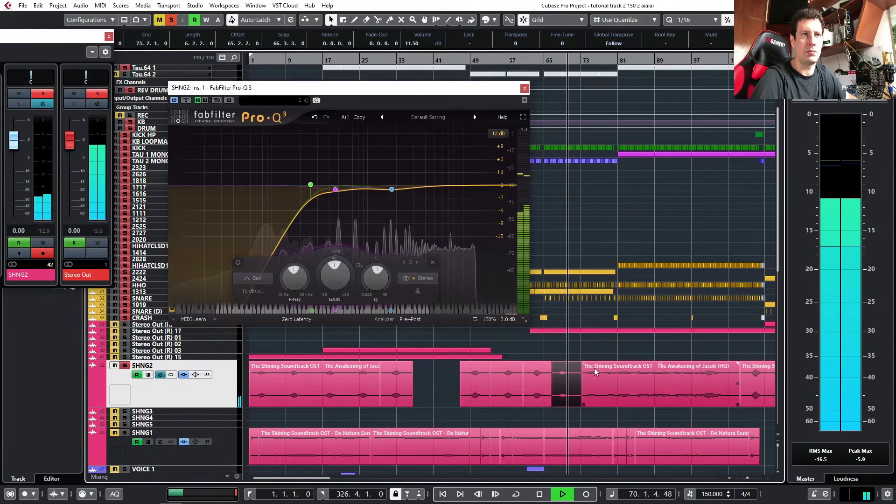
pyautogui.hscroll(2, 596, 380)
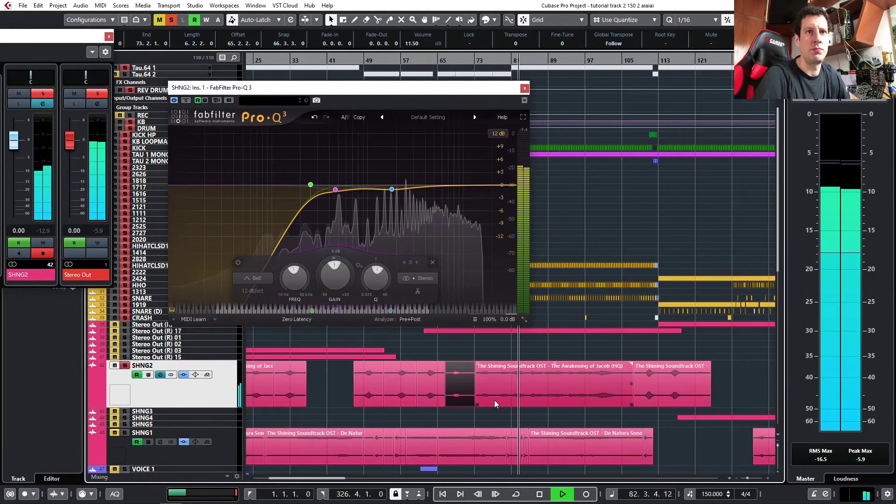
pyautogui.click(120, 495)
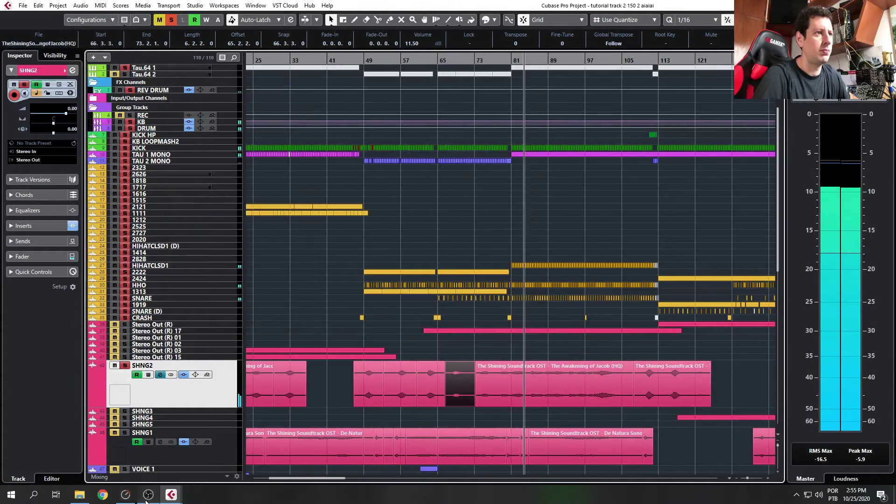
pyautogui.click(543, 312)
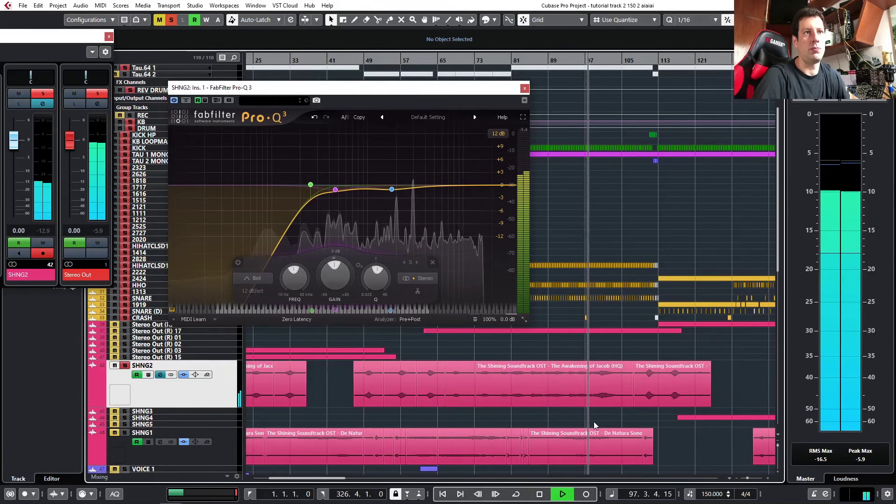
# Add a narrow bell cut of about 5.8 dB near 2.9 kHz to the SHNG2 equalizer while playing around bar 100.
pyautogui.press('h')
pyautogui.press('h')
pyautogui.press('h')
pyautogui.press('h')
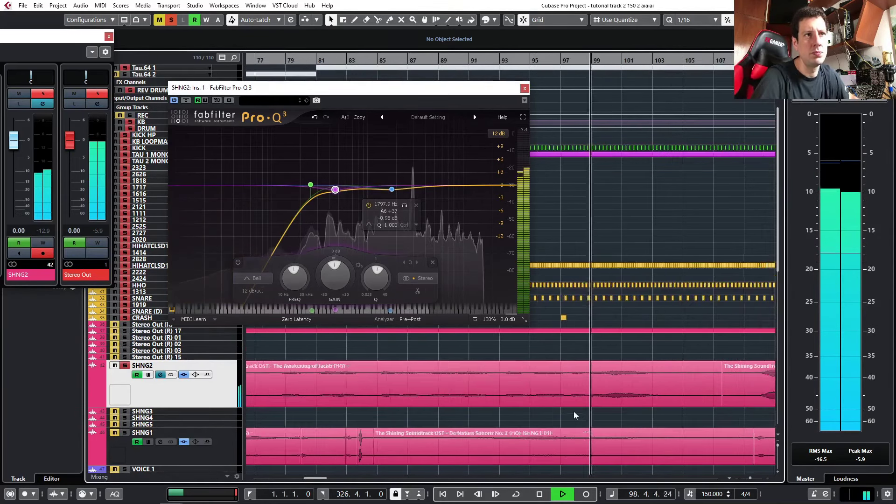
pyautogui.click(411, 188)
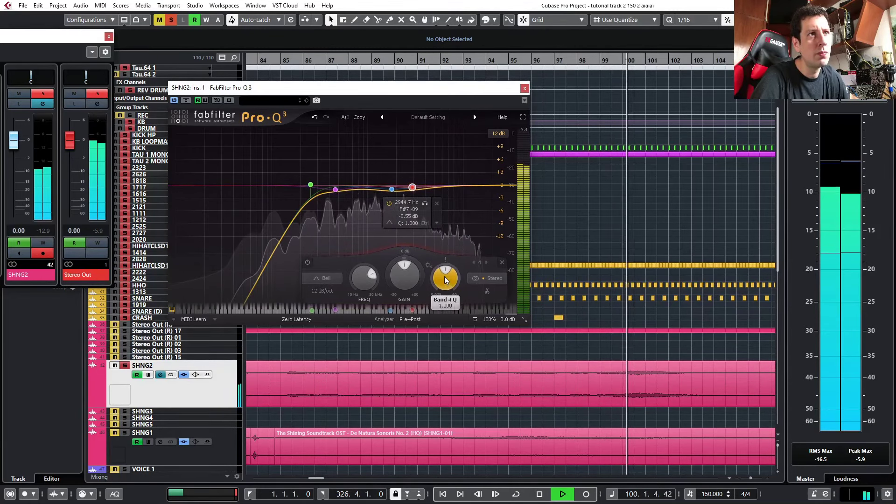
pyautogui.moveTo(444, 276); pyautogui.dragTo(457, 220)
pyautogui.moveTo(396, 276); pyautogui.dragTo(397, 312)
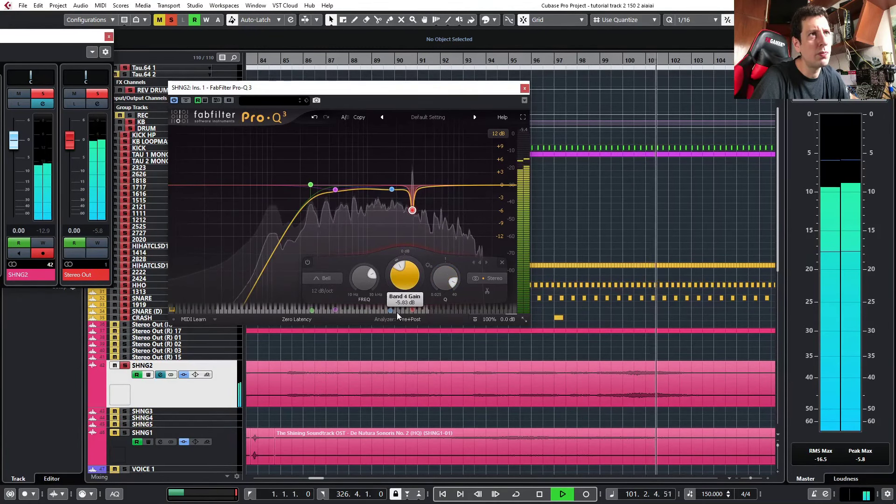
# Refine the 2.9 kHz bell in the SHNG2 equalizer to a cut of about 5.4 dB with a Q of about 26.5.
pyautogui.click(512, 69)
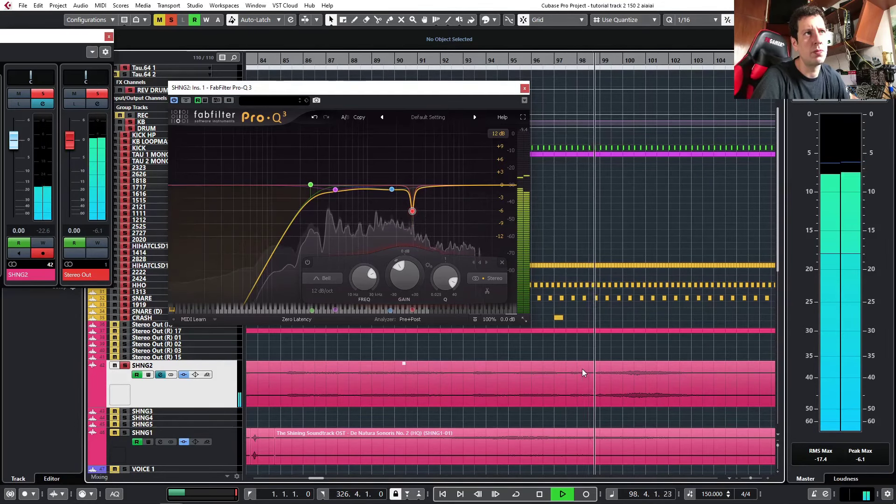
pyautogui.moveTo(404, 275)
pyautogui.moveTo(404, 275); pyautogui.dragTo(408, 267)
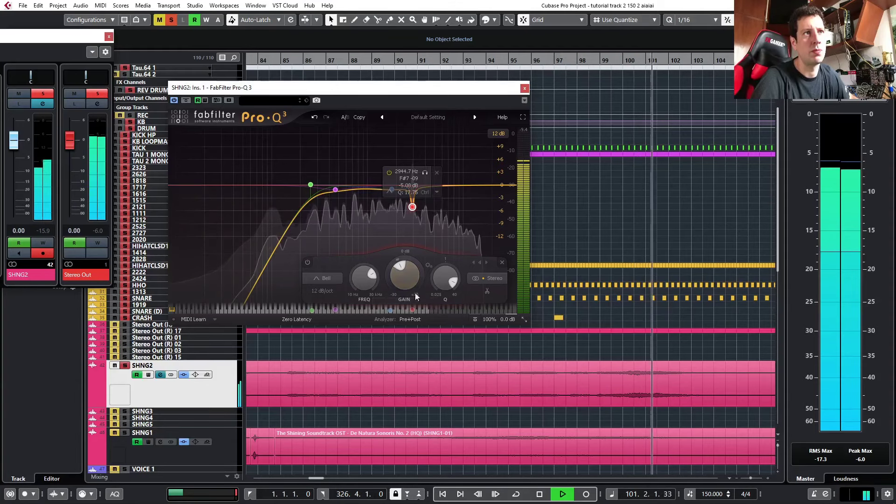
pyautogui.moveTo(402, 275); pyautogui.dragTo(403, 279)
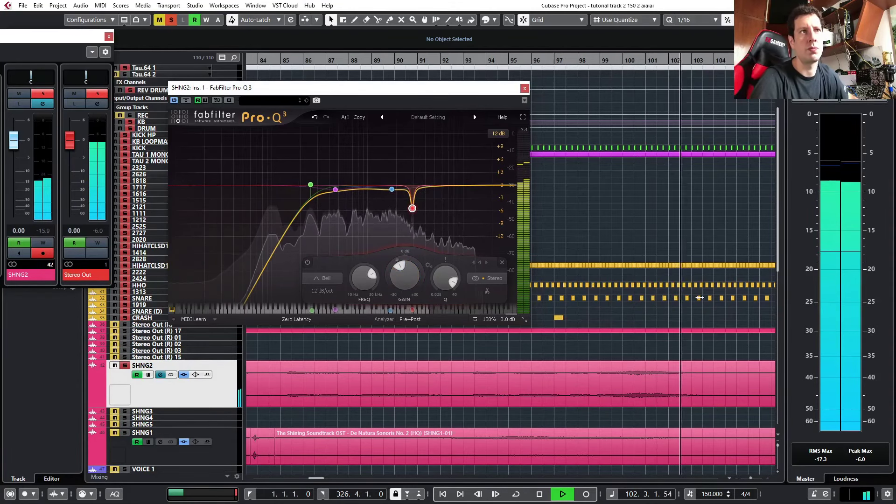
pyautogui.scroll(-5, 704, 321)
pyautogui.hscroll(2, 589, 377)
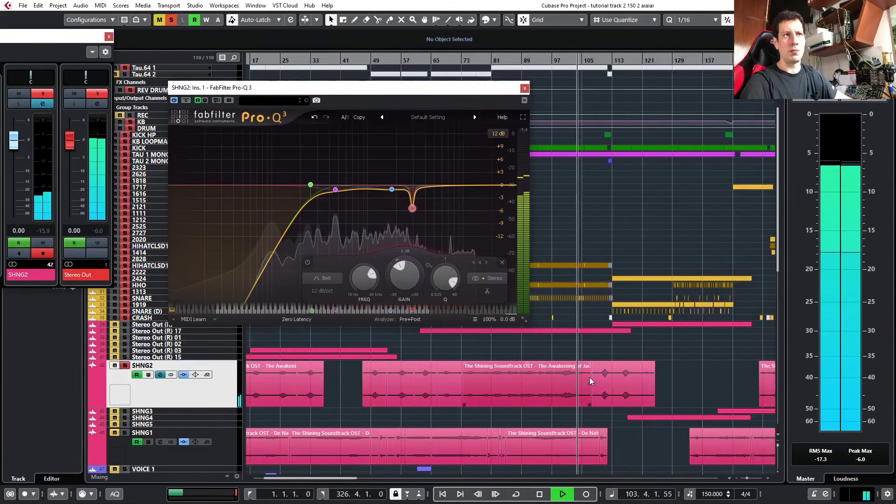
pyautogui.moveTo(451, 270); pyautogui.dragTo(452, 280)
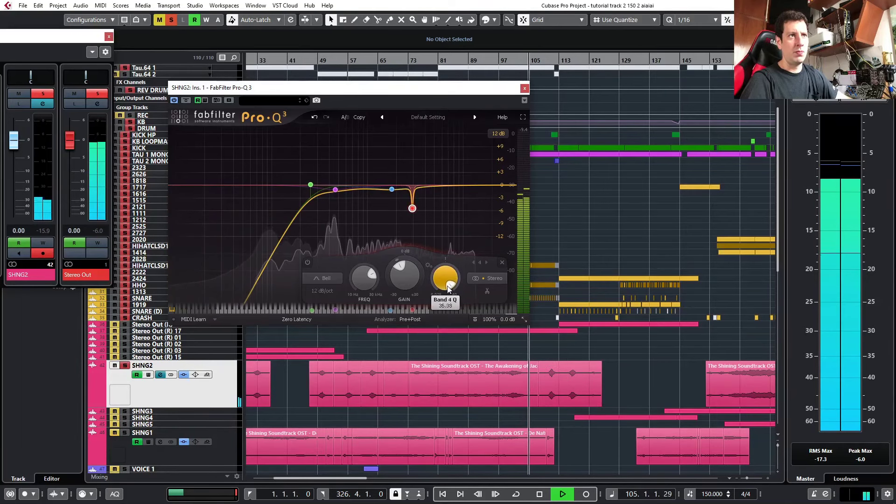
# Split SHNG2 near bar 107, set the volume of the bar 107–124 part to 0 dB, and replay the passage.
pyautogui.hotkey('alt', 'x')
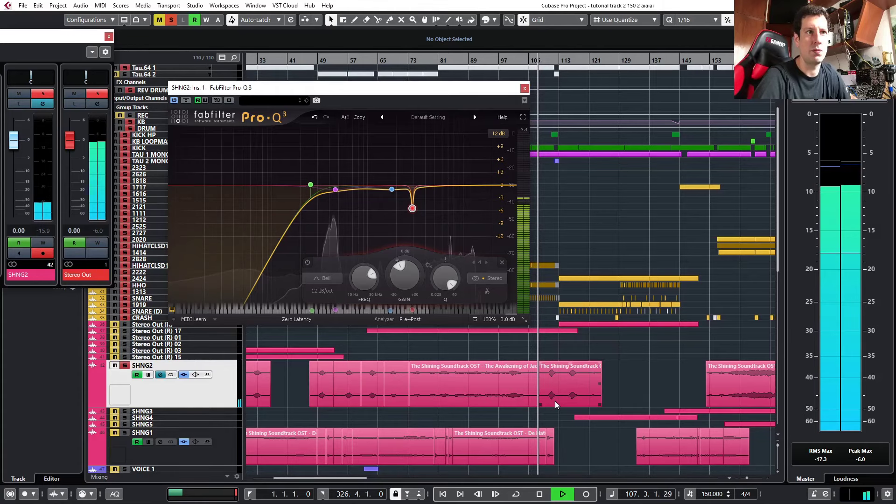
pyautogui.press('g')
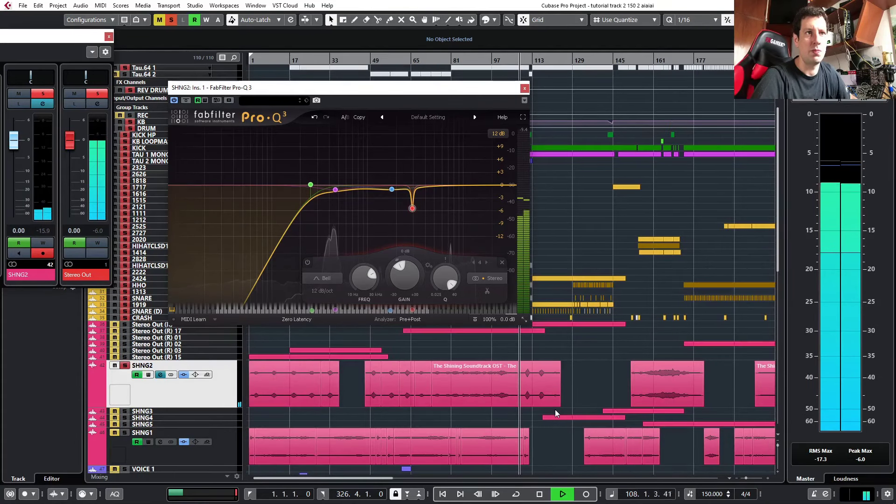
pyautogui.click(494, 404)
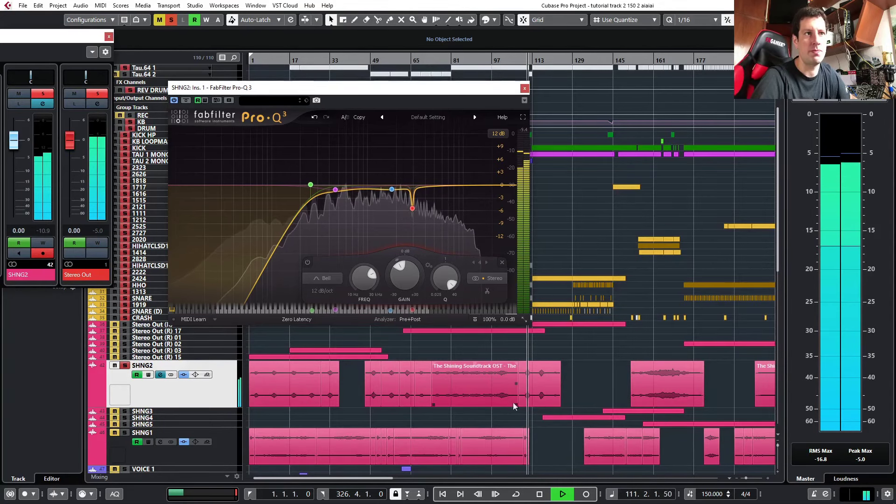
pyautogui.press('h')
pyautogui.press('h')
pyautogui.press('h')
pyautogui.press('h')
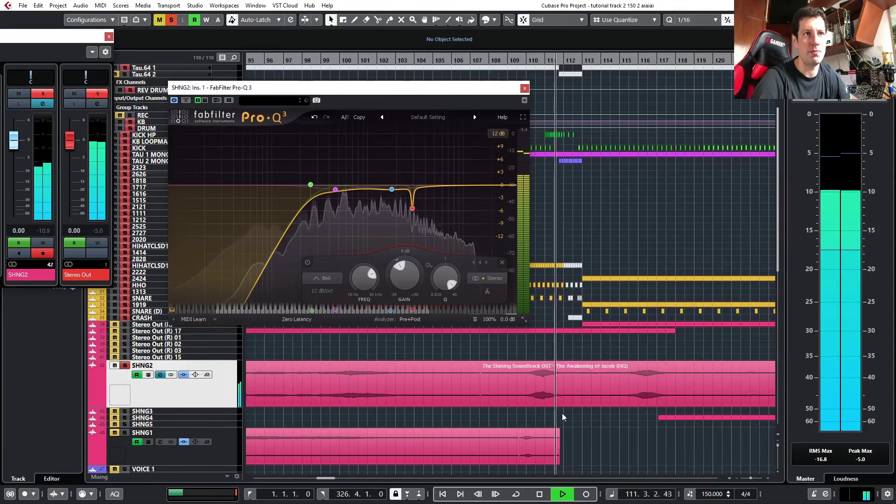
pyautogui.click(597, 390)
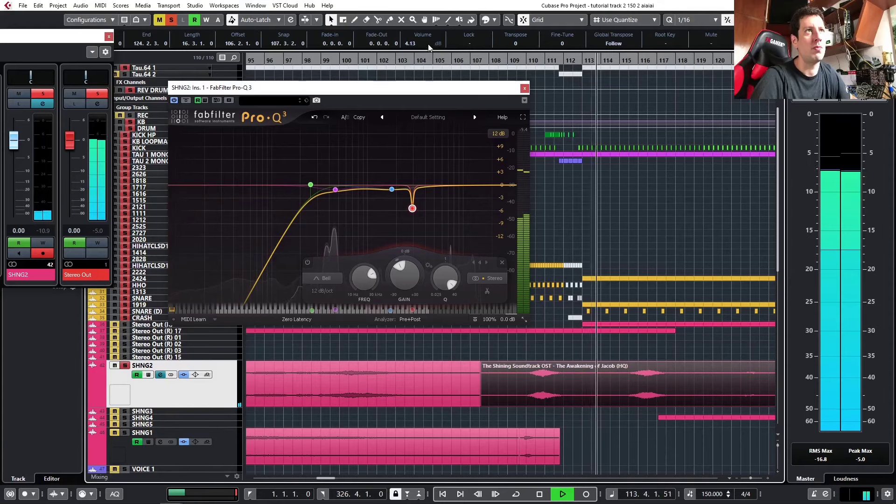
pyautogui.click(549, 59)
pyautogui.moveTo(548, 59); pyautogui.dragTo(517, 57)
pyautogui.scroll(3, 547, 316)
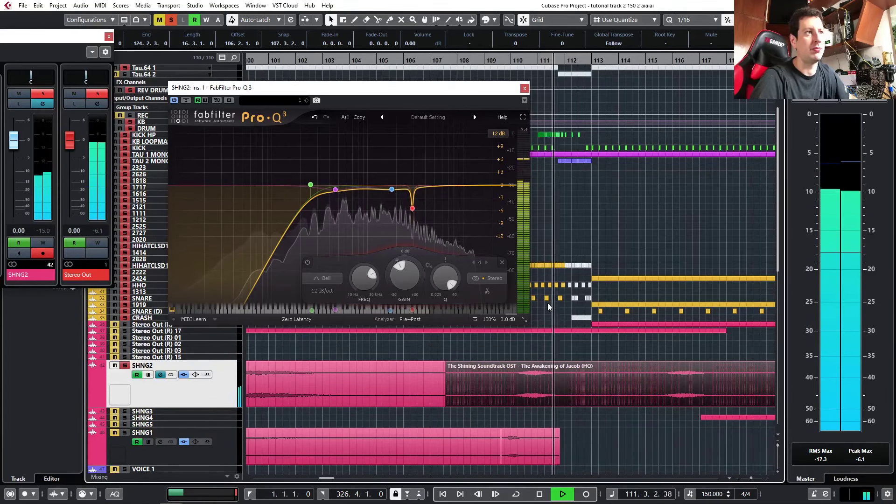
# Trim the end of the SHNG2 clip starting near bar 107 to about bar 119.4 and fade it out over about 1 bar 3 beats.
pyautogui.scroll(-1, 622, 360)
pyautogui.scroll(-2, 622, 358)
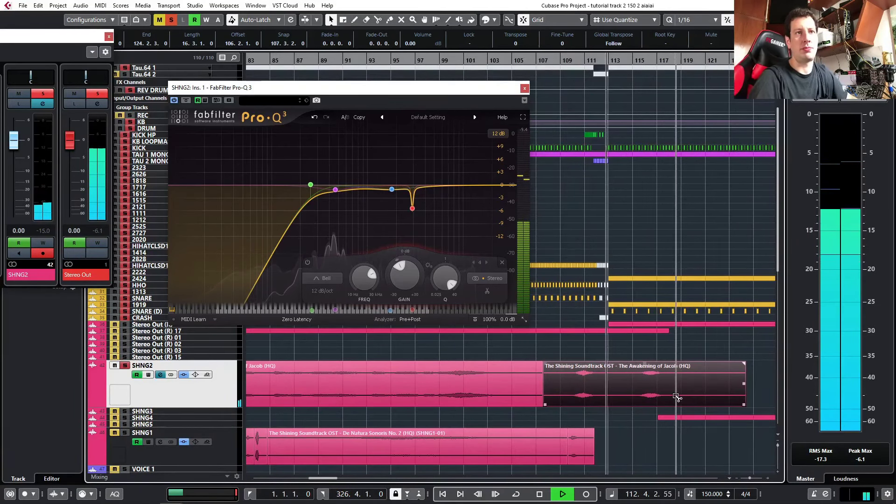
pyautogui.keyDown('alt'); pyautogui.click(678, 393); pyautogui.keyUp('alt')
pyautogui.press('Delete')
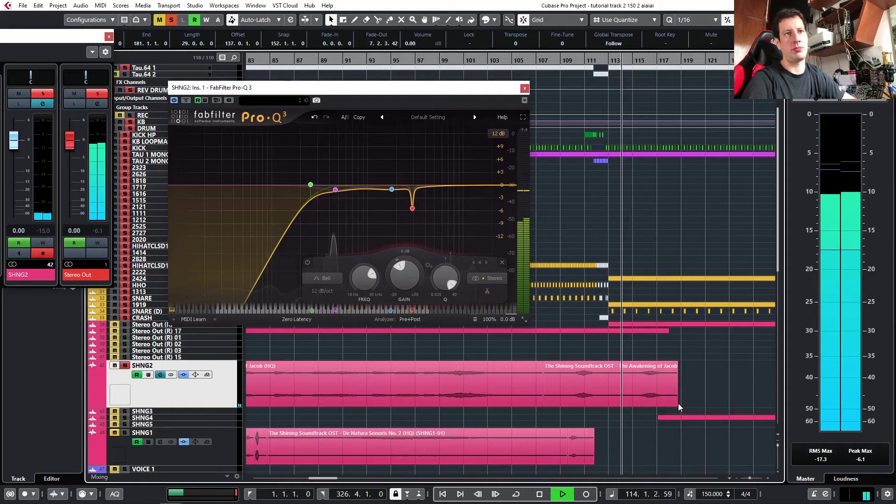
pyautogui.moveTo(678, 366)
pyautogui.mouseDown()
pyautogui.moveTo(689, 365)
pyautogui.moveTo(662, 368)
pyautogui.mouseUp()
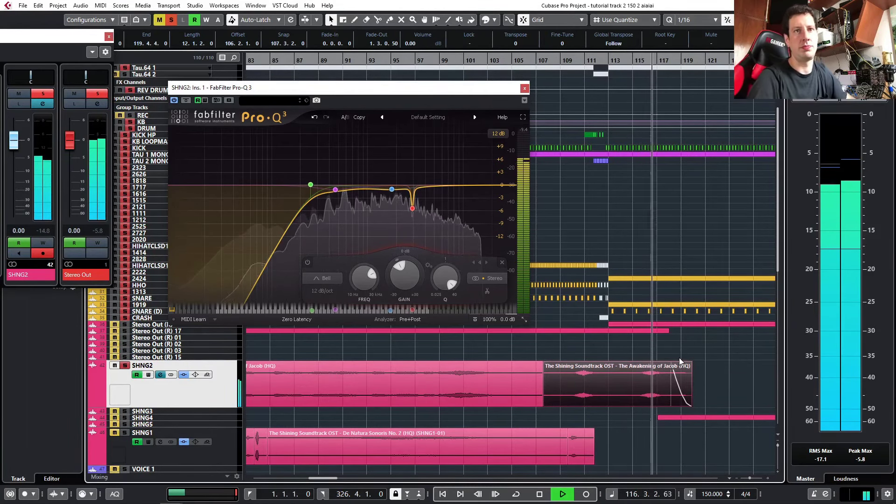
# Play the SHNG2 clip between bars 152 and 181 from its start and add a fade-in of about 1 bar 2 beats.
pyautogui.scroll(-8, 679, 357)
pyautogui.scroll(-1, 673, 360)
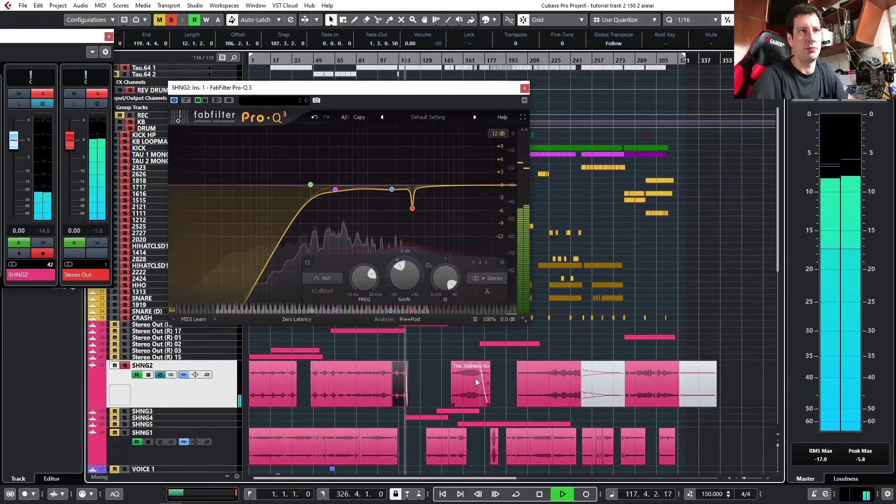
pyautogui.scroll(2, 474, 376)
pyautogui.click(462, 60)
pyautogui.moveTo(460, 65); pyautogui.dragTo(421, 68)
pyautogui.click(482, 380)
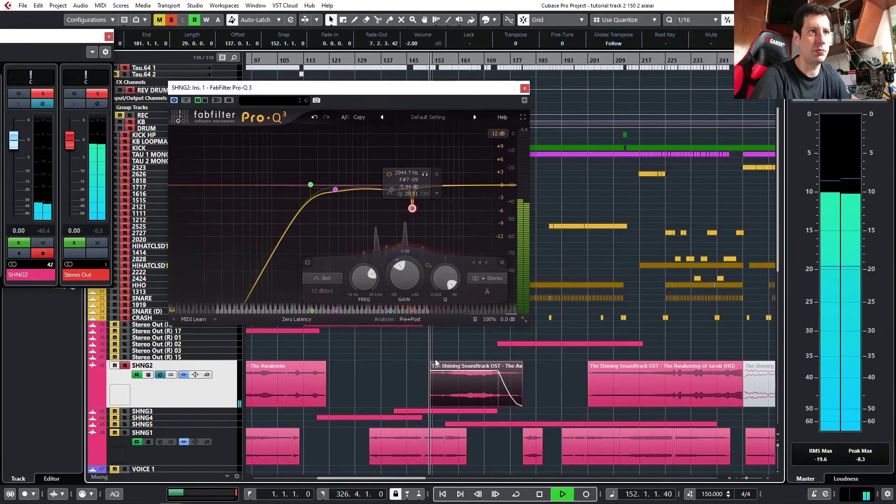
pyautogui.moveTo(438, 370)
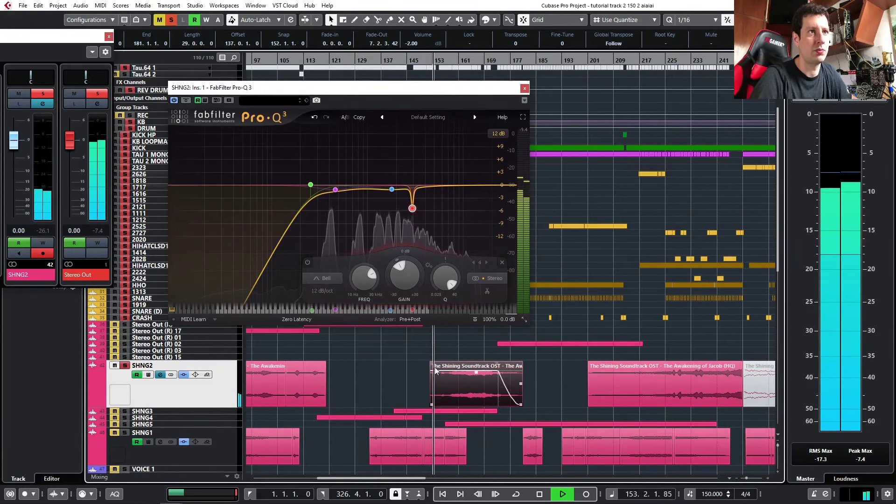
pyautogui.moveTo(431, 363); pyautogui.dragTo(436, 366)
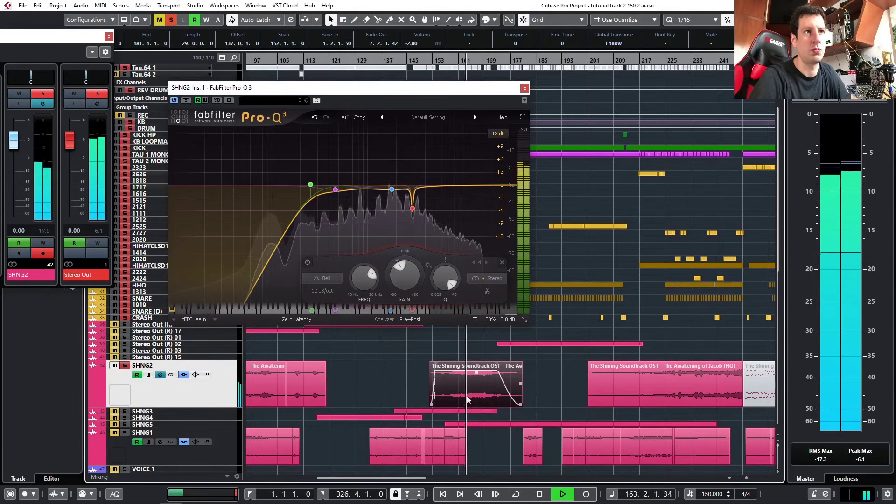
# Bounce the selected SHNG2 clip that ends at bar 181 and replace the original event with the rendered audio.
pyautogui.keyDown('ctrl'); pyautogui.scroll(5, 468, 399); pyautogui.keyUp('ctrl')
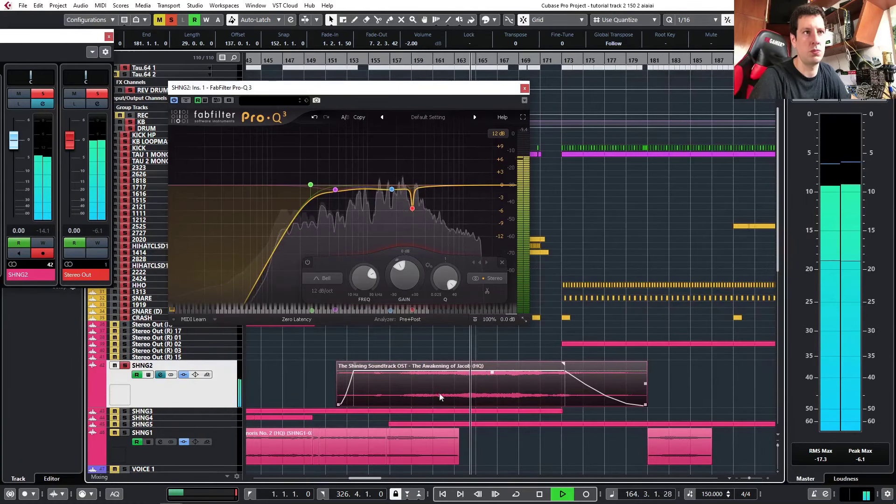
pyautogui.press('8')
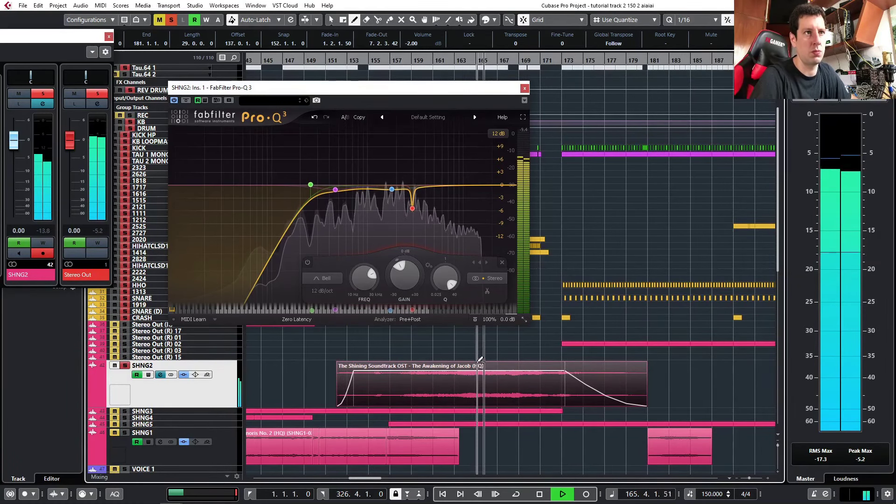
pyautogui.press('1')
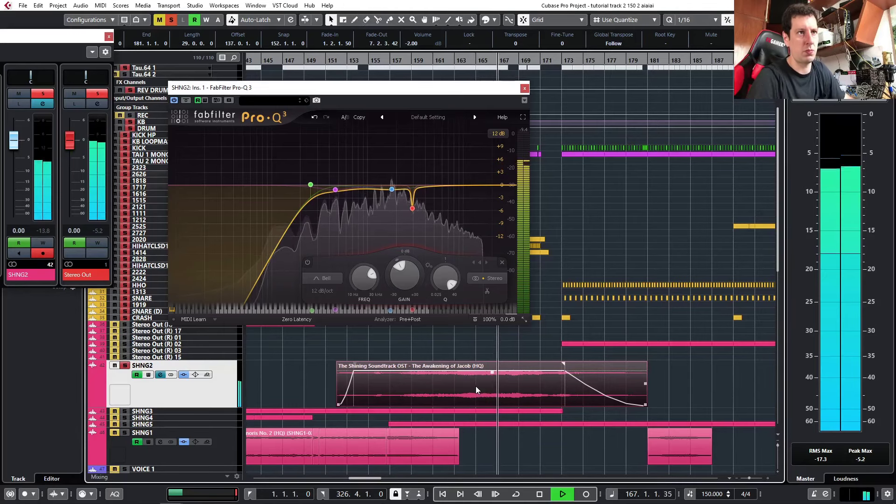
pyautogui.hotkey('ctrl', 'b')
pyautogui.click(427, 272)
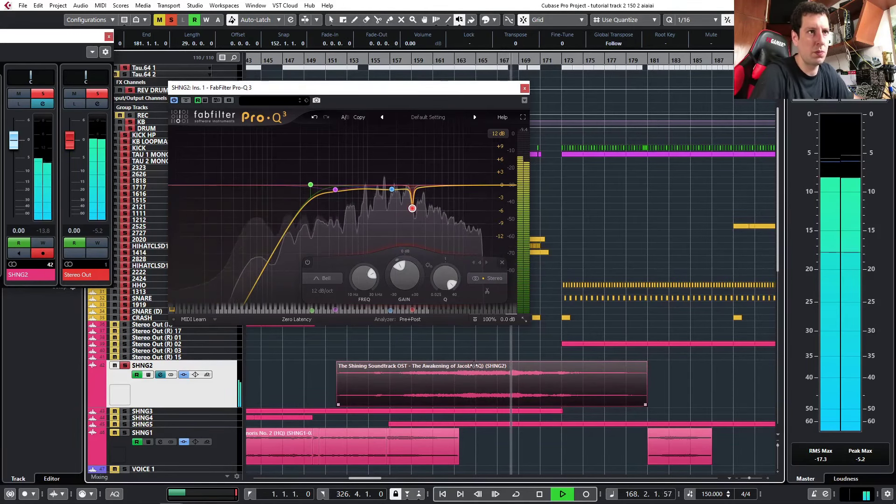
# Draw a volume curve on the bounced SHNG2 clip that dips around bar 165 and rises again toward the clip's end.
pyautogui.press('8')
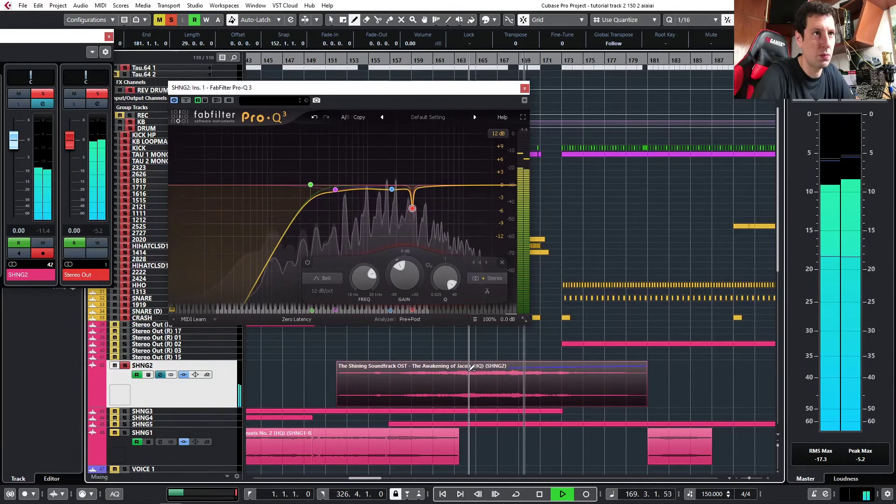
pyautogui.click(435, 366)
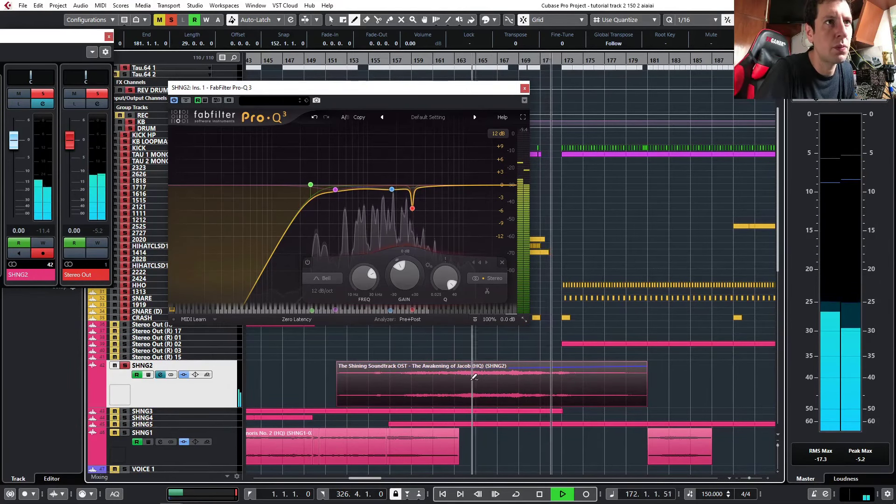
pyautogui.click(575, 362)
pyautogui.click(475, 374)
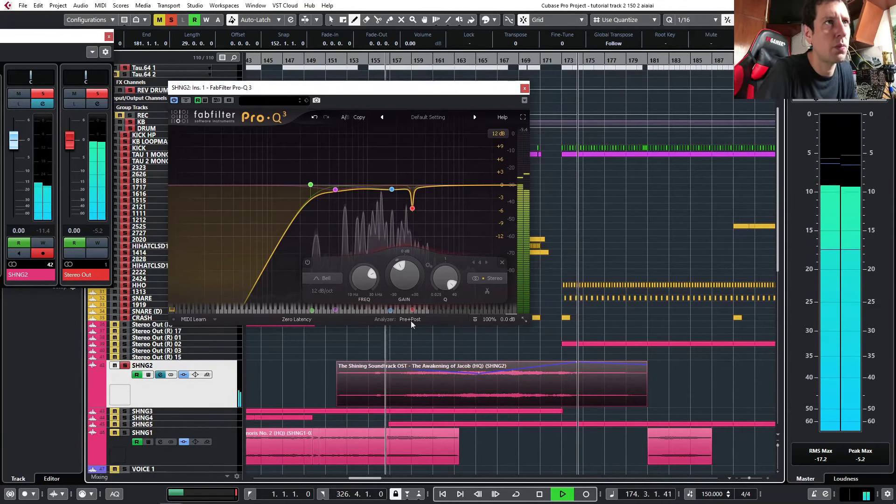
# Close the SHNG2 equalizer window and replay the volume dip around bar 165 to check it up close.
pyautogui.click(379, 60)
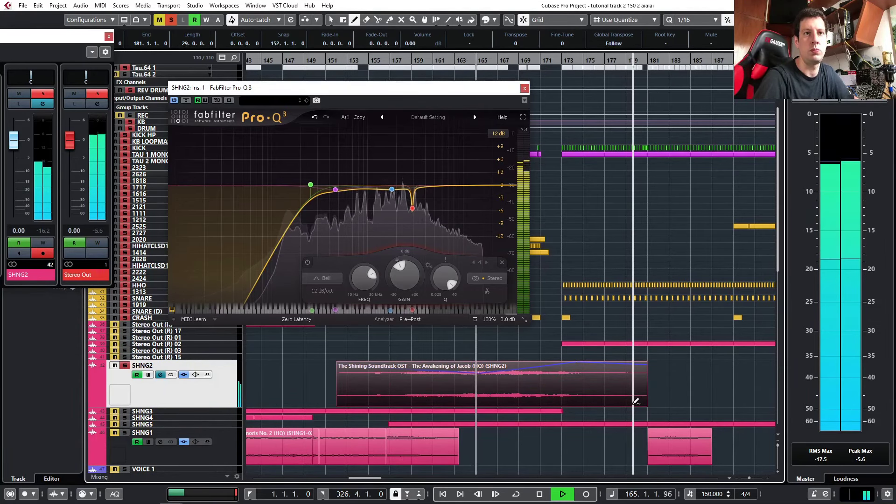
pyautogui.scroll(4, 526, 405)
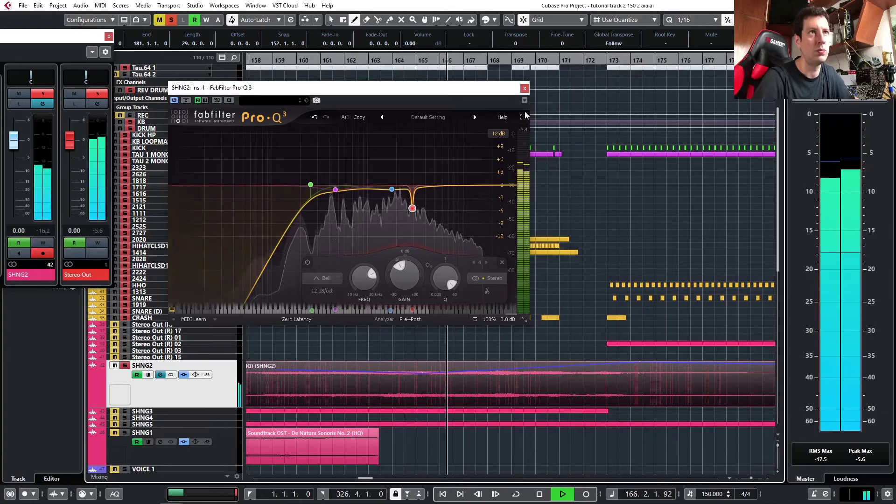
pyautogui.click(525, 87)
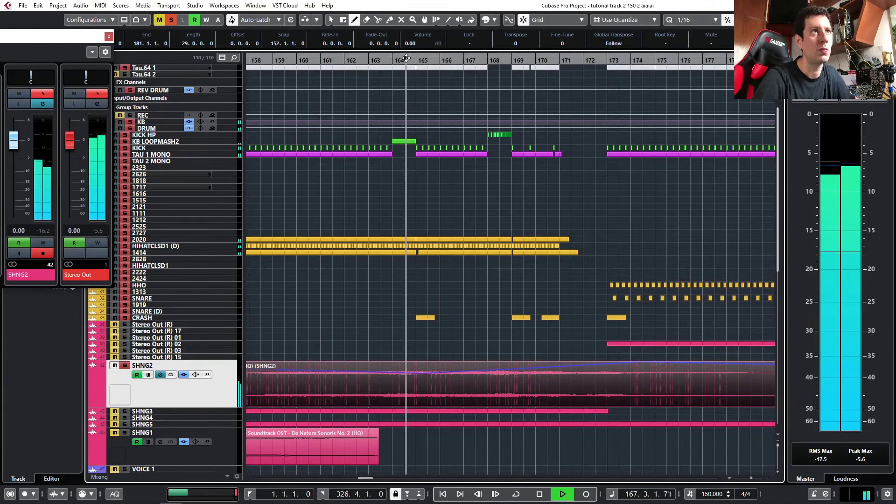
pyautogui.moveTo(406, 58); pyautogui.dragTo(413, 316)
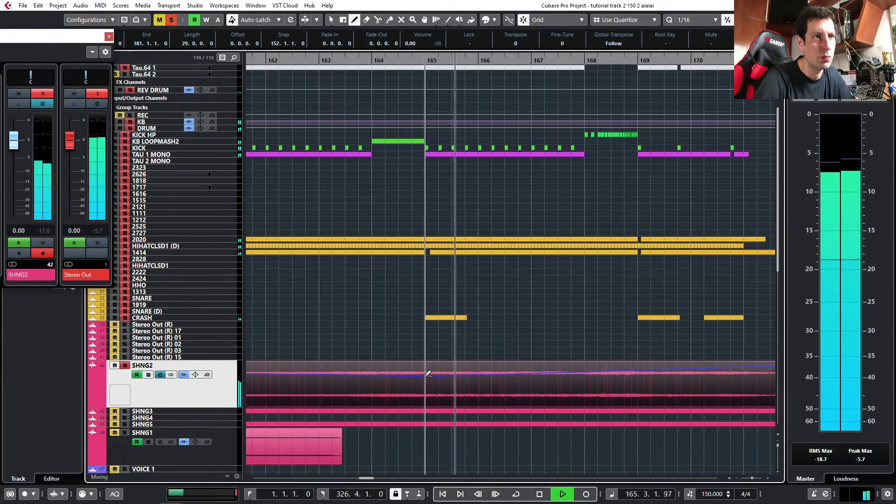
pyautogui.click(347, 60)
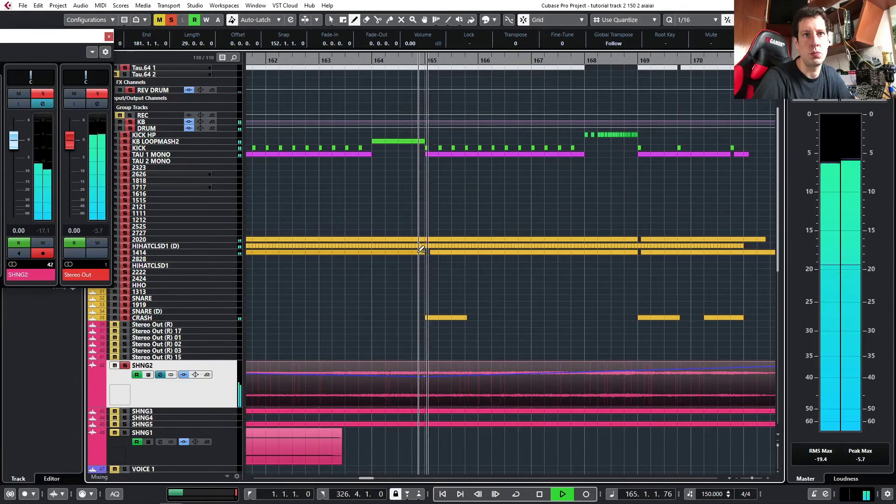
pyautogui.scroll(-5, 446, 297)
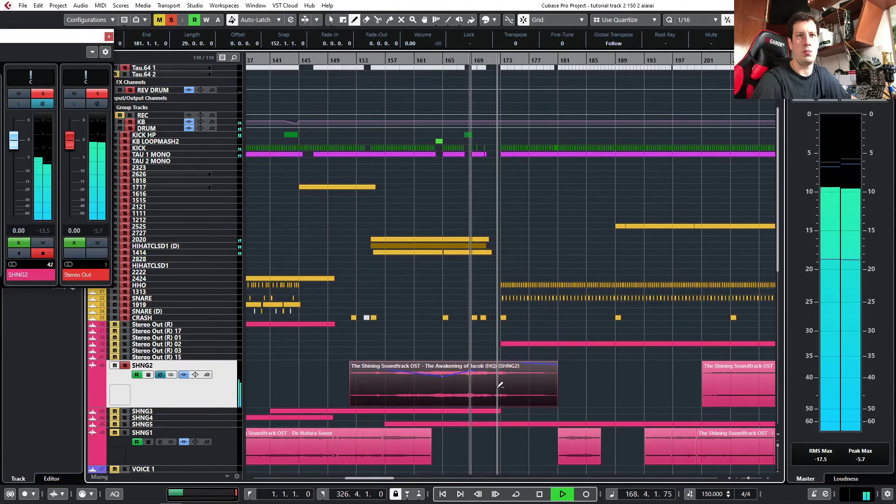
# Return to object selection, play the arrangement from around bar 216, view the whole project and clear the clip selection.
pyautogui.press('1')
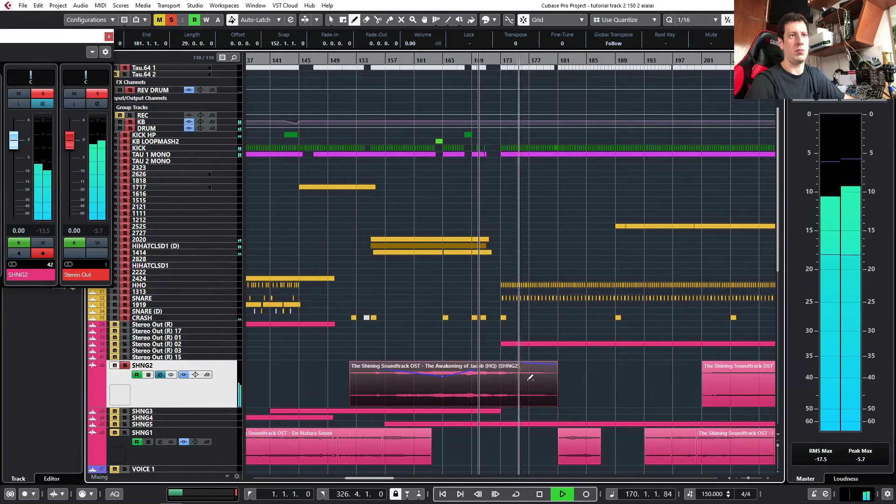
pyautogui.click(522, 370)
pyautogui.click(456, 297)
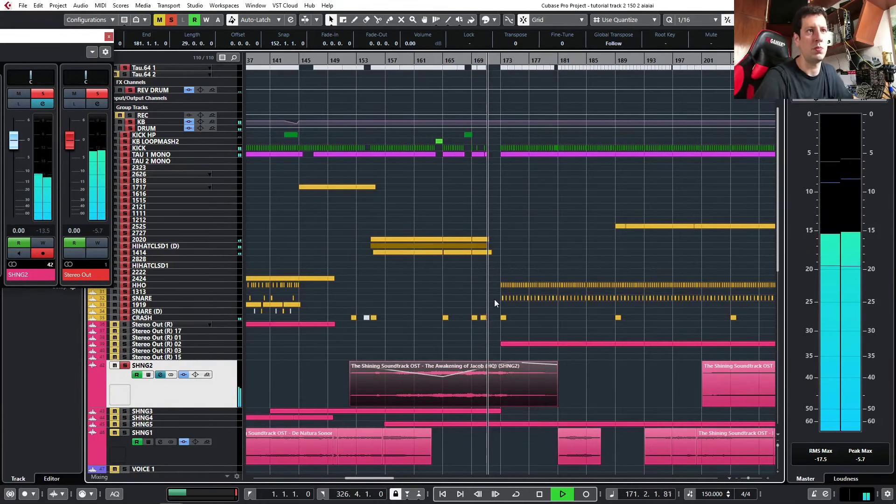
pyautogui.click(538, 372)
pyautogui.scroll(-4, 537, 371)
pyautogui.hscroll(4, 537, 357)
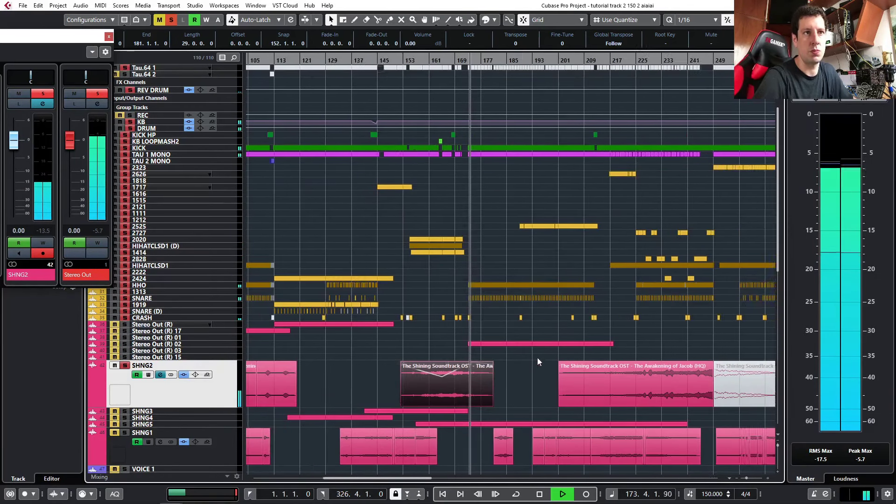
pyautogui.click(392, 60)
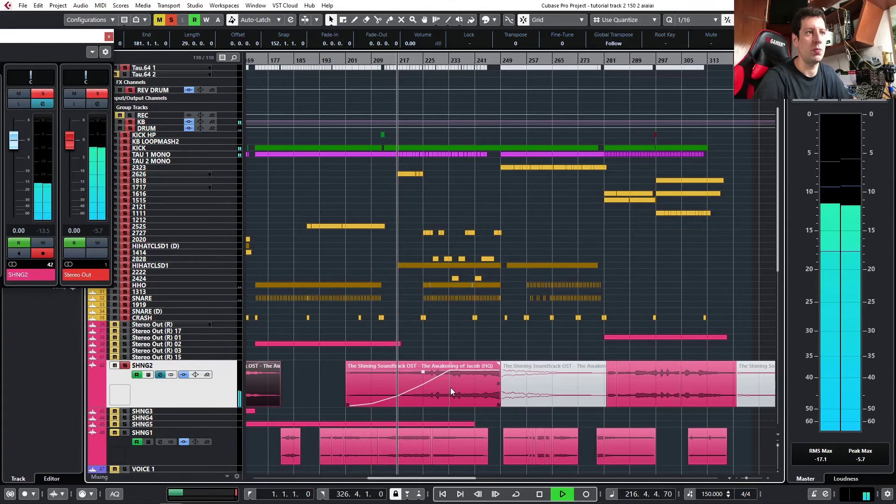
pyautogui.press('g')
pyautogui.press('g')
pyautogui.press('g')
pyautogui.press('g')
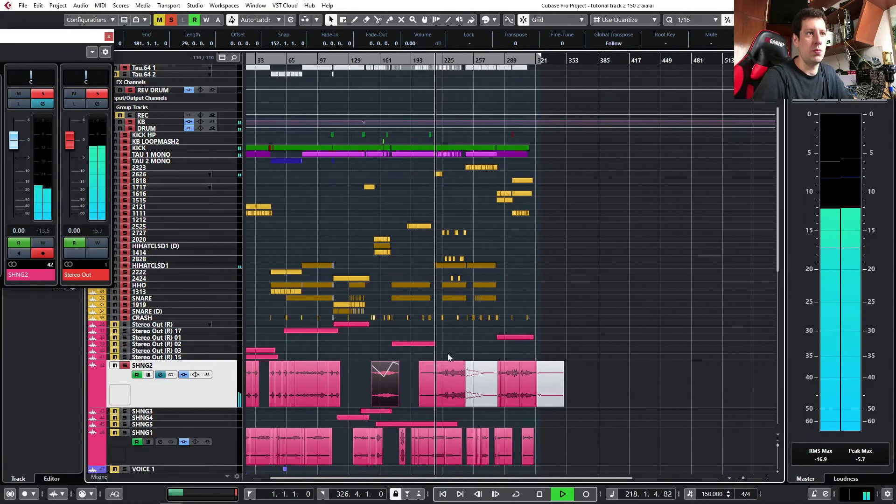
pyautogui.click(448, 345)
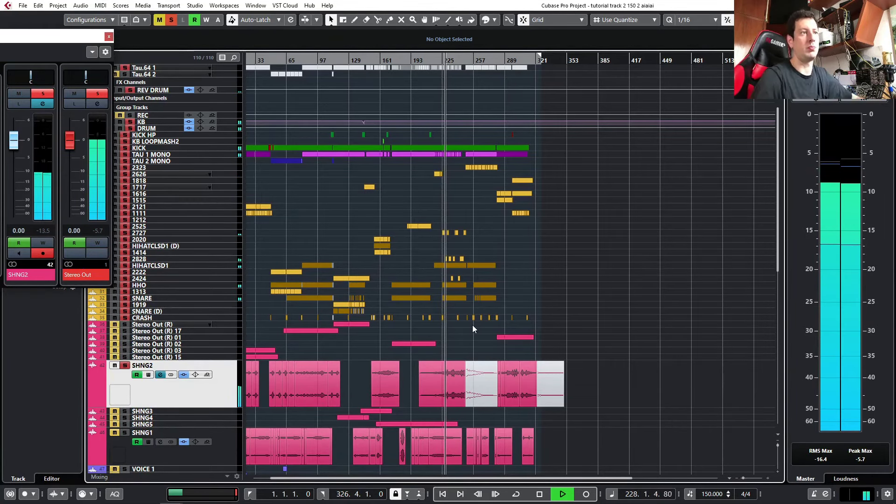
# Replay from about bar 225, close the equalizer window, then bounce the SHNG2 clip ending at bar 249, replacing the original event.
pyautogui.scroll(5, 456, 436)
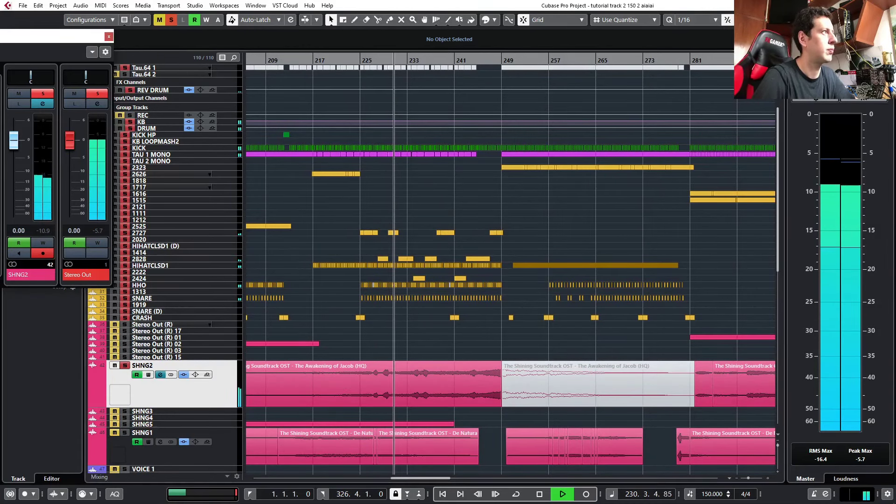
pyautogui.click(371, 62)
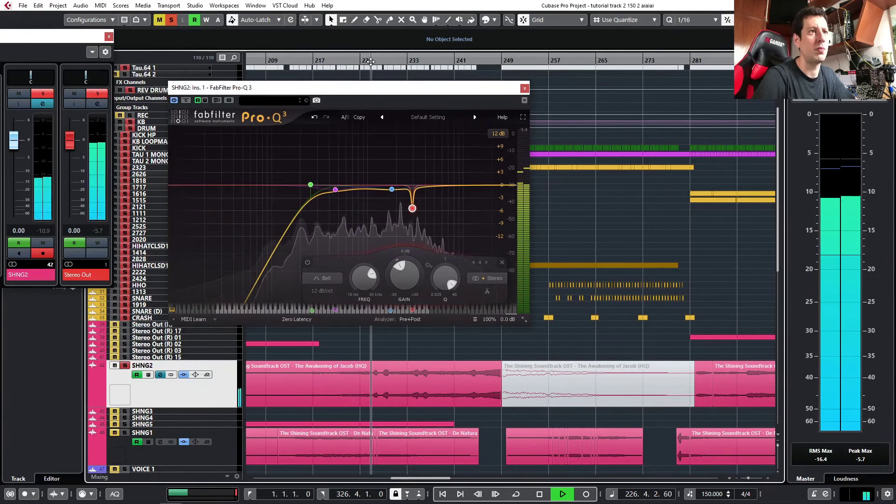
pyautogui.press('h')
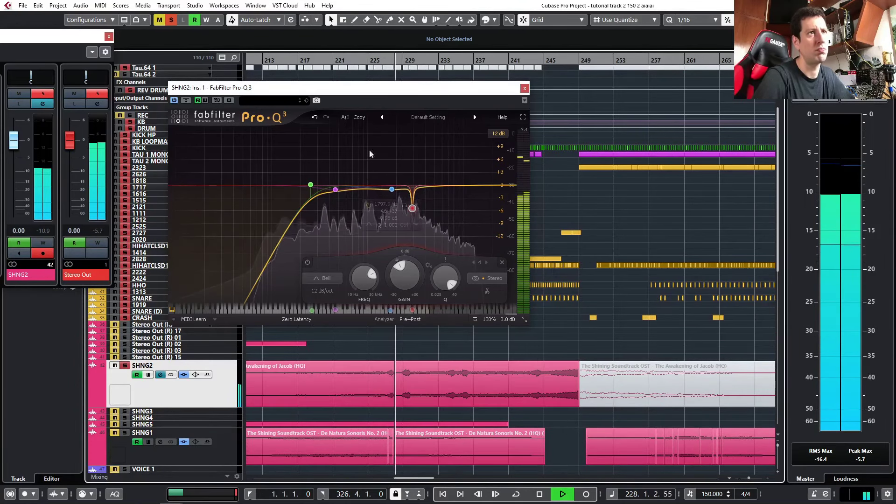
pyautogui.click(524, 88)
pyautogui.click(402, 375)
pyautogui.press('n')
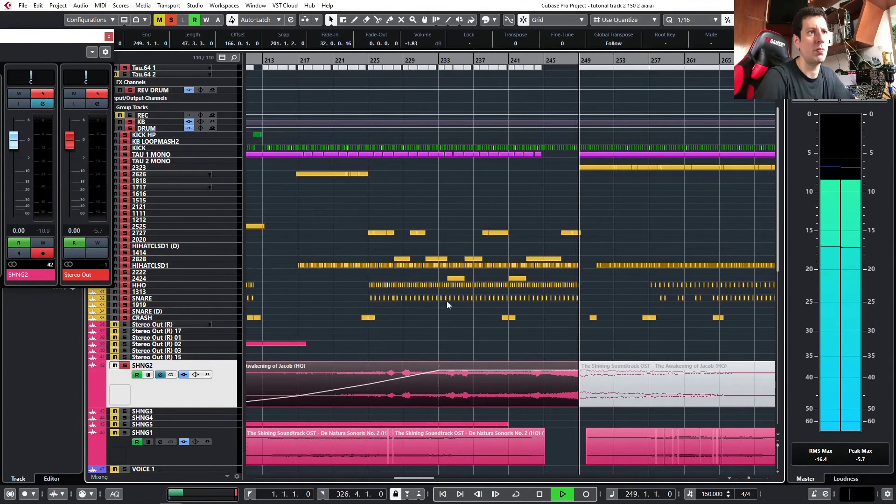
pyautogui.press('b')
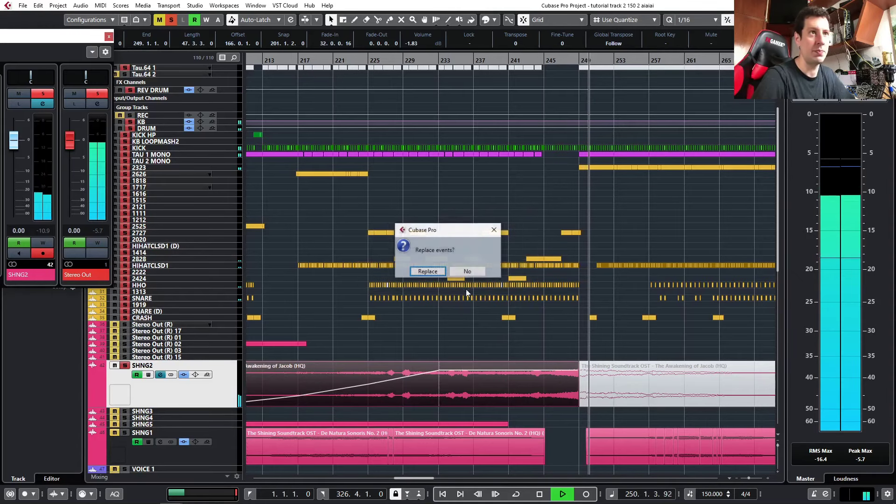
pyautogui.click(437, 270)
# Replay from bar 225, lower the bounced SHNG2 clip's volume to -3.00 dB and deselect it.
pyautogui.click(370, 60)
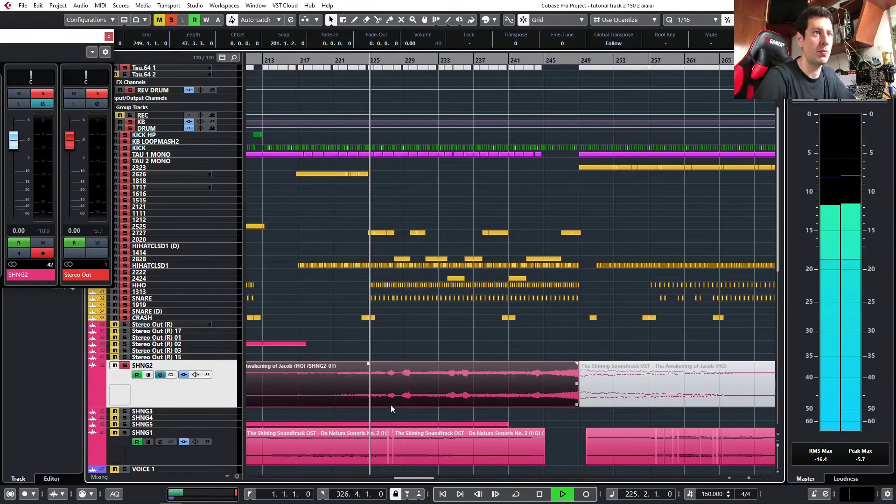
pyautogui.scroll(-2, 425, 44)
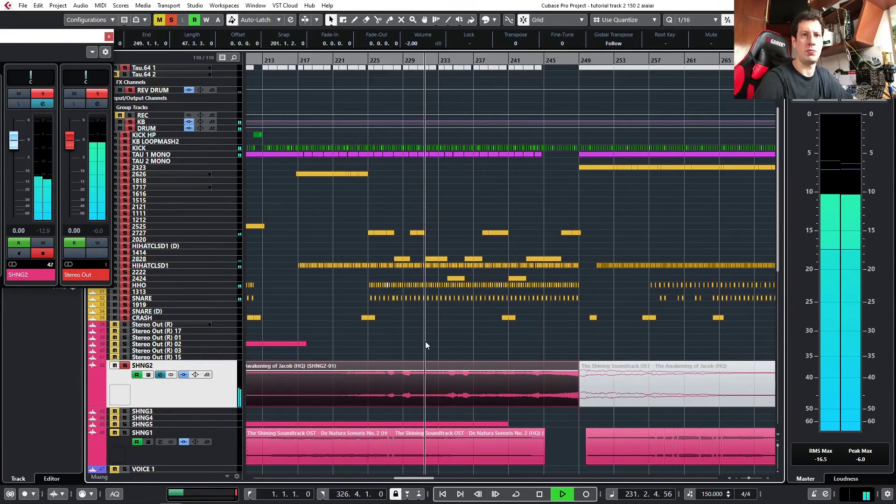
pyautogui.scroll(-1, 436, 345)
pyautogui.scroll(-2, 440, 344)
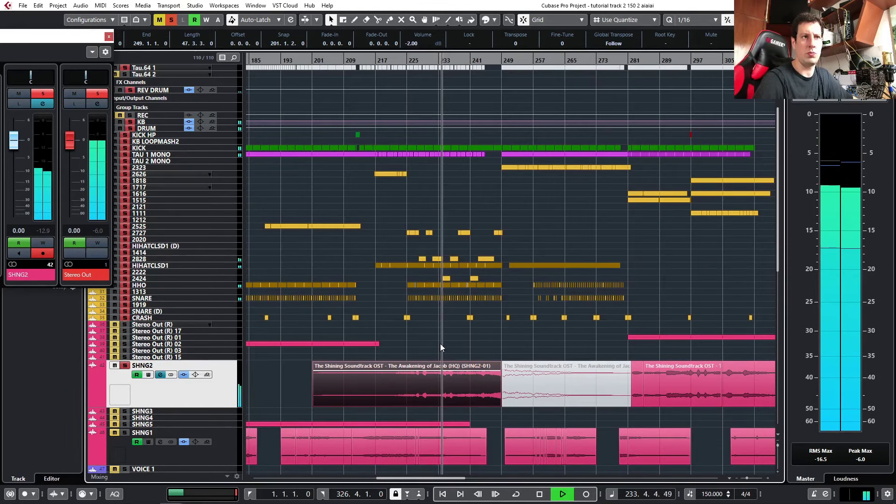
pyautogui.scroll(-1, 426, 45)
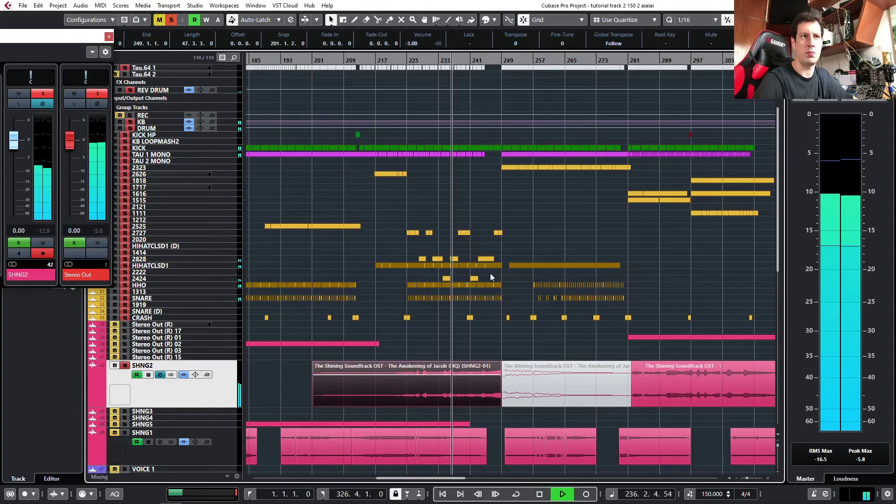
pyautogui.click(485, 343)
# Delete the two muted SHNG2 clips, one starting at bar 249 and one at the track's end.
pyautogui.scroll(-8, 486, 345)
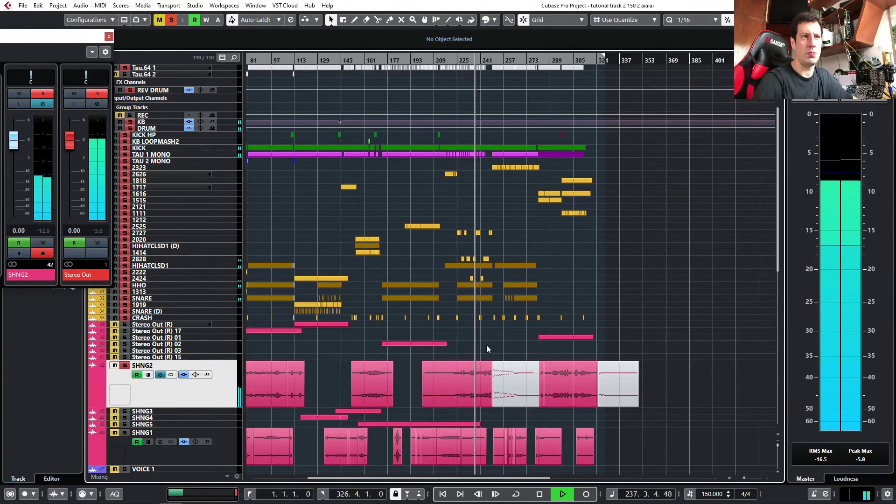
pyautogui.click(499, 382)
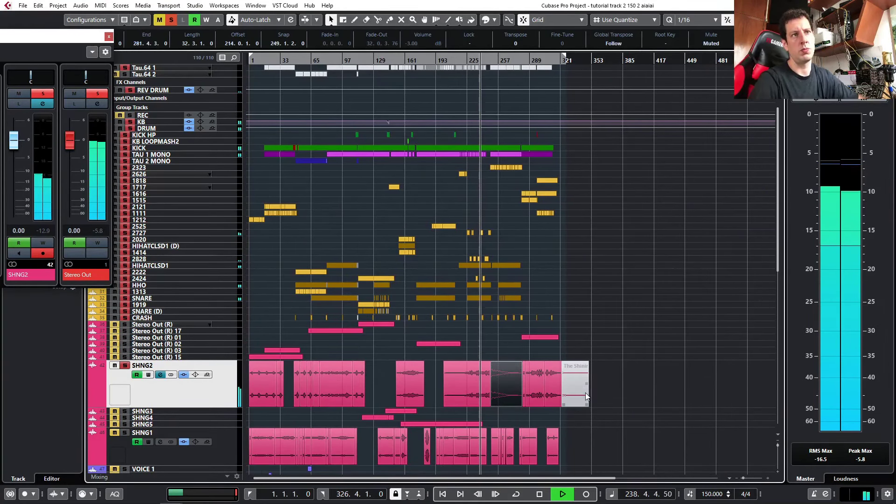
pyautogui.press('Delete')
# Listen to the end of the SHNG2 clip across bar 249 up close and stop playback.
pyautogui.scroll(8, 479, 416)
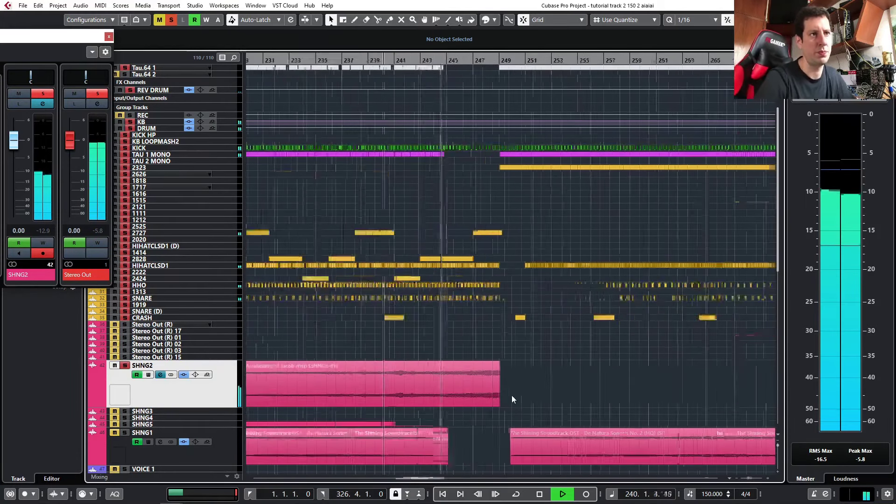
pyautogui.scroll(-4, 513, 396)
pyautogui.scroll(3, 384, 382)
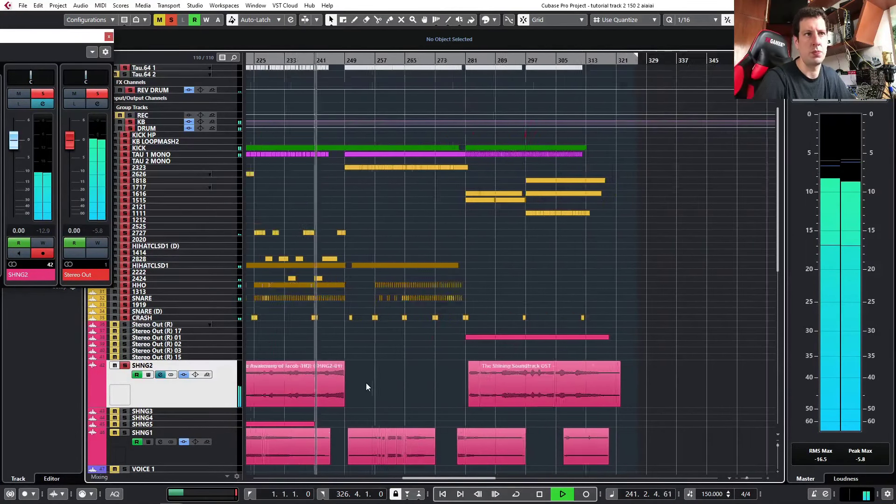
pyautogui.scroll(2, 365, 382)
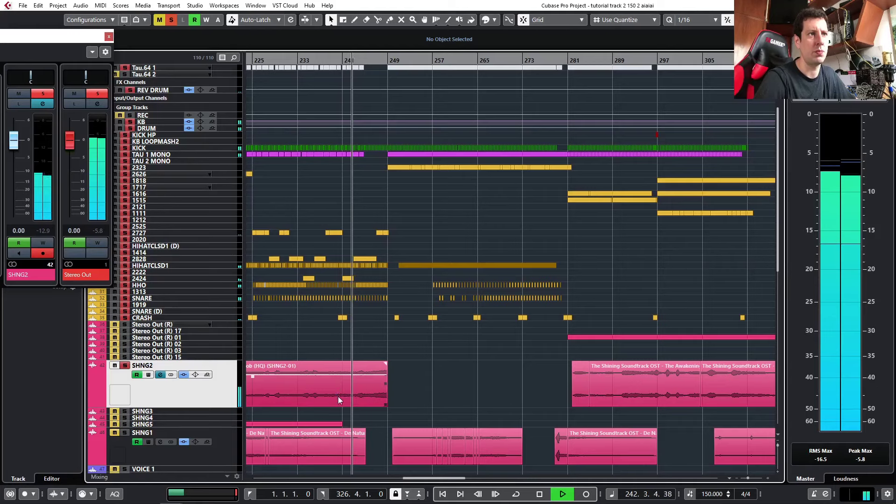
pyautogui.scroll(1, 366, 395)
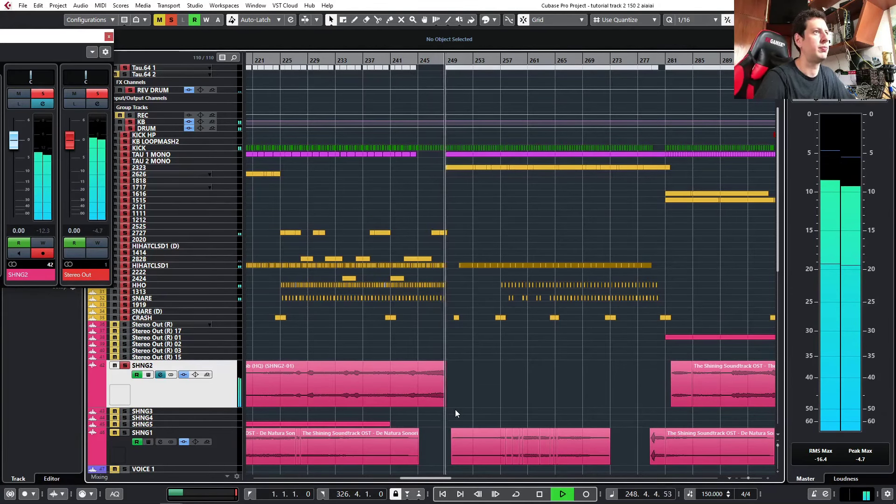
pyautogui.press('h')
pyautogui.press('h')
pyautogui.press('space')
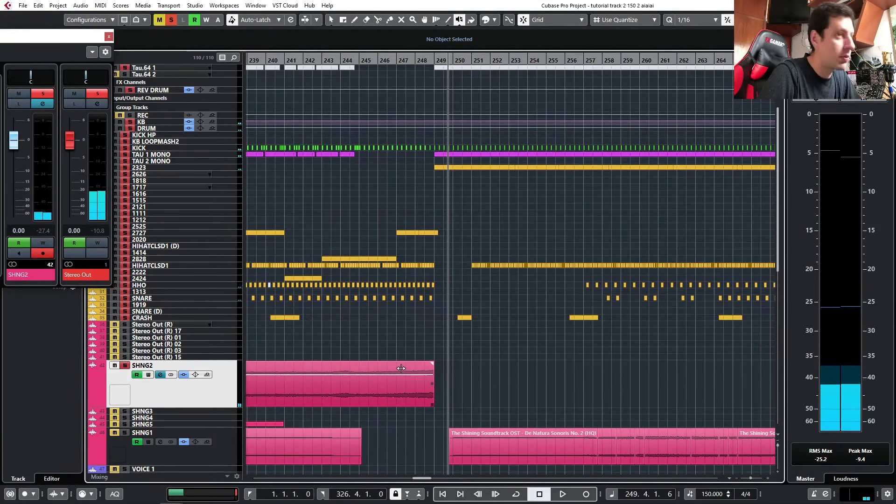
# Draw a falling volume curve over about bars 246 to 249 of the SHNG2 clip and play back the transition.
pyautogui.click(386, 372)
pyautogui.press('8')
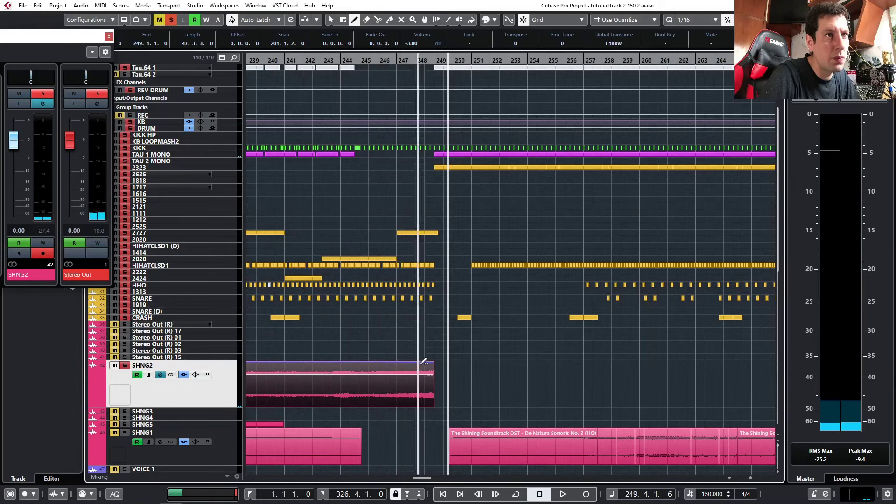
pyautogui.moveTo(412, 363); pyautogui.dragTo(436, 368)
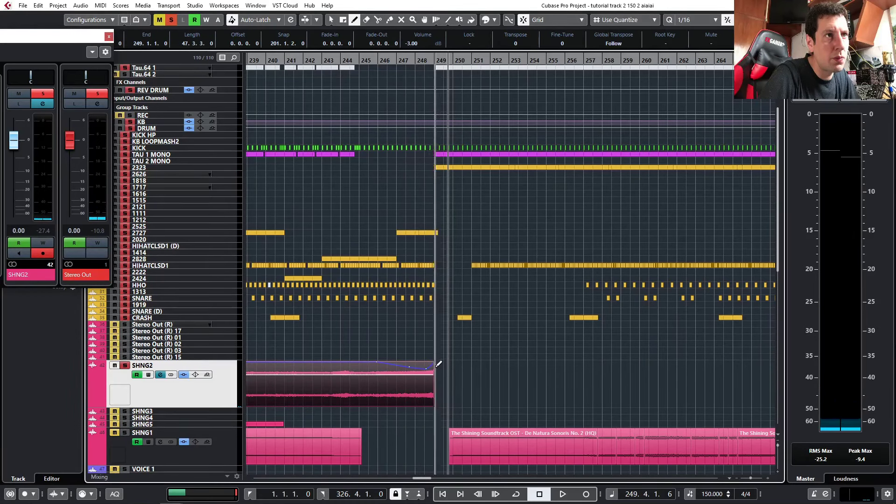
pyautogui.click(346, 60)
pyautogui.press('space')
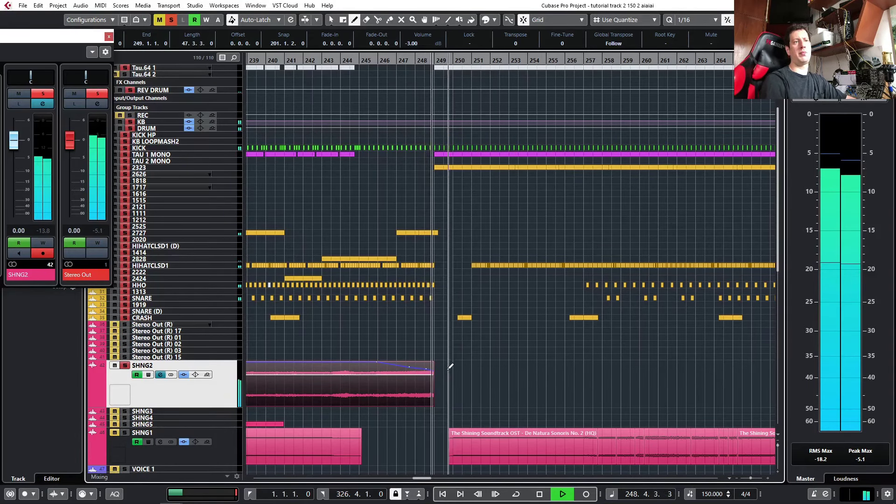
pyautogui.keyDown('ctrl'); pyautogui.scroll(2, 448, 364); pyautogui.keyUp('ctrl')
pyautogui.moveTo(339, 64); pyautogui.dragTo(339, 61)
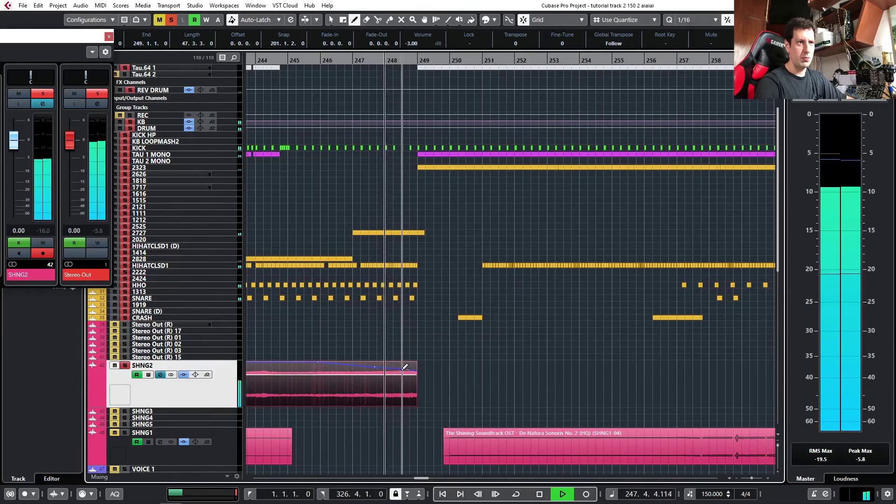
# Undo the stray edit, replay from about bar 246, and pull the SHNG2 clip's volume curve lower just before bar 249.
pyautogui.click(325, 67)
pyautogui.hotkey('ctrl', 'z')
pyautogui.click(321, 59)
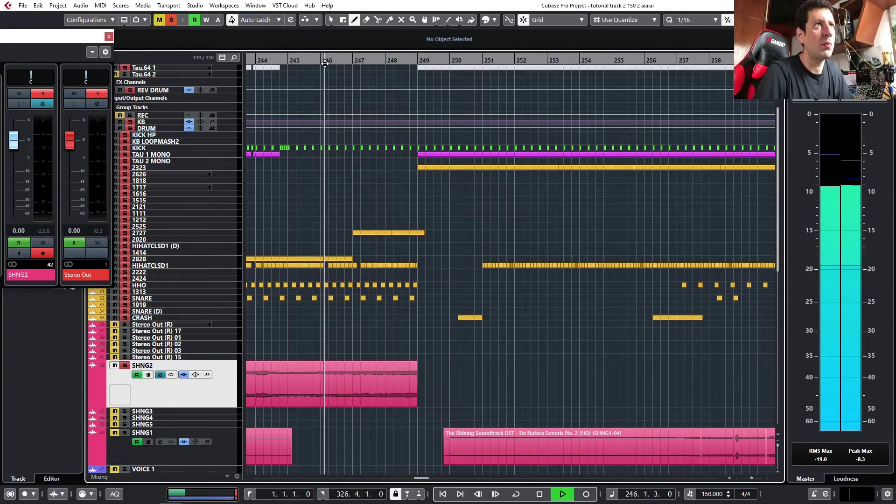
pyautogui.scroll(2, 366, 390)
pyautogui.keyDown('ctrl'); pyautogui.scroll(1, 382, 427); pyautogui.keyUp('ctrl')
pyautogui.press('space')
pyautogui.click(382, 367)
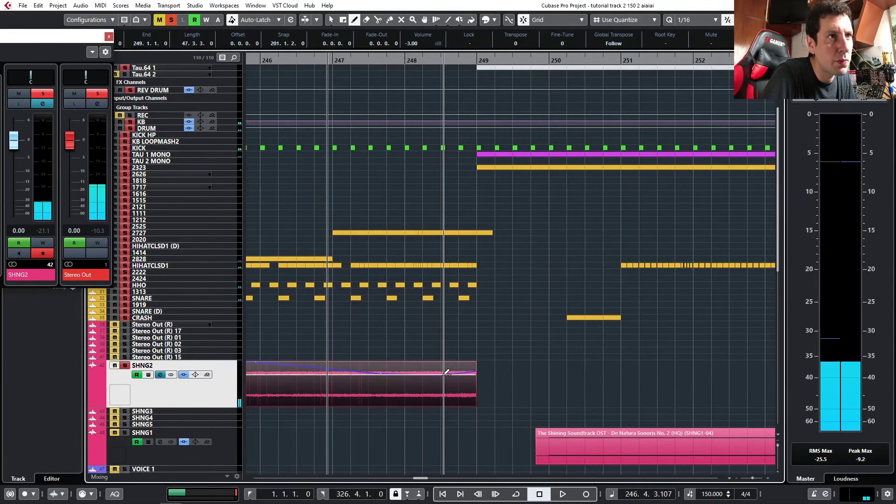
# Listen to the lowered end of the SHNG2 clip across bar 249, replay it, and stop playback.
pyautogui.keyDown('ctrl'); pyautogui.scroll(-2, 395, 162); pyautogui.keyUp('ctrl')
pyautogui.press('space')
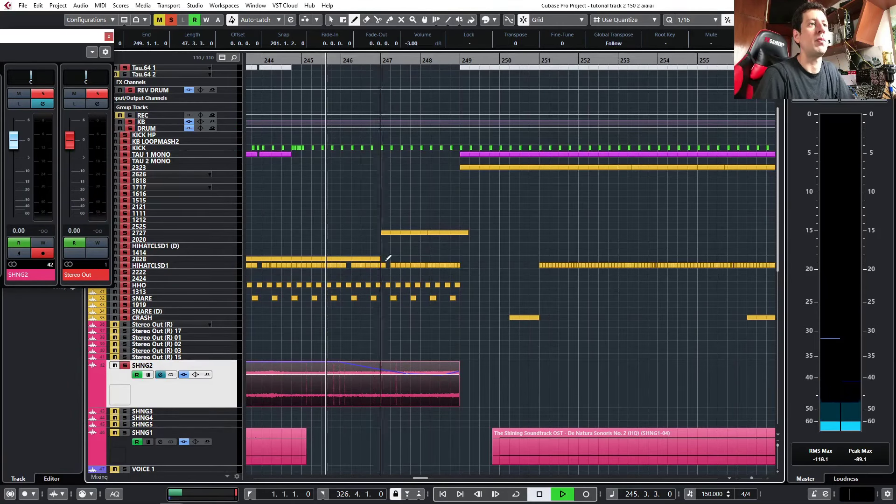
pyautogui.keyDown('ctrl'); pyautogui.scroll(-4, 393, 356); pyautogui.keyUp('ctrl')
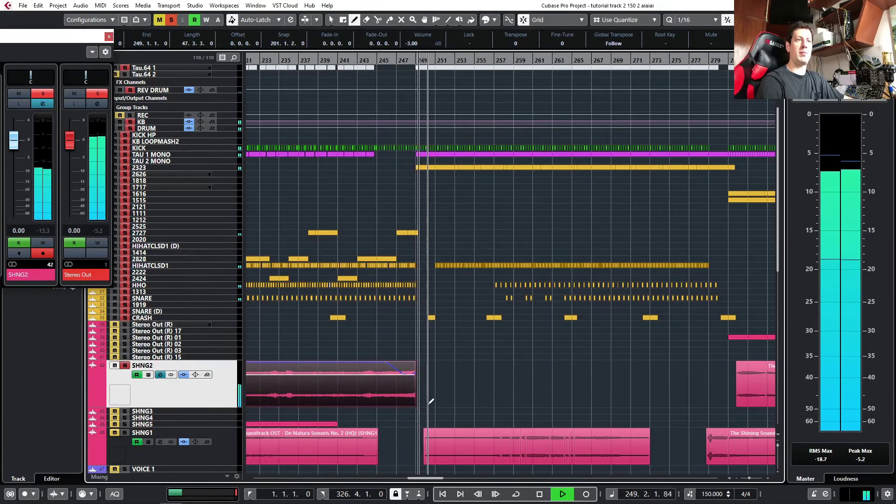
pyautogui.keyDown('ctrl'); pyautogui.scroll(4, 397, 366); pyautogui.keyUp('ctrl')
pyautogui.click(343, 61)
pyautogui.keyDown('ctrl'); pyautogui.scroll(2, 379, 202); pyautogui.keyUp('ctrl')
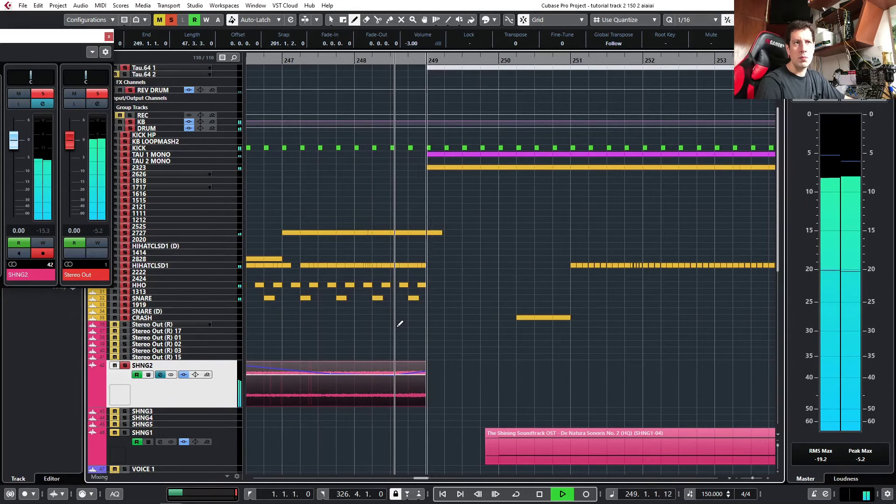
pyautogui.press('space')
pyautogui.keyDown('ctrl'); pyautogui.scroll(2, 425, 330); pyautogui.keyUp('ctrl')
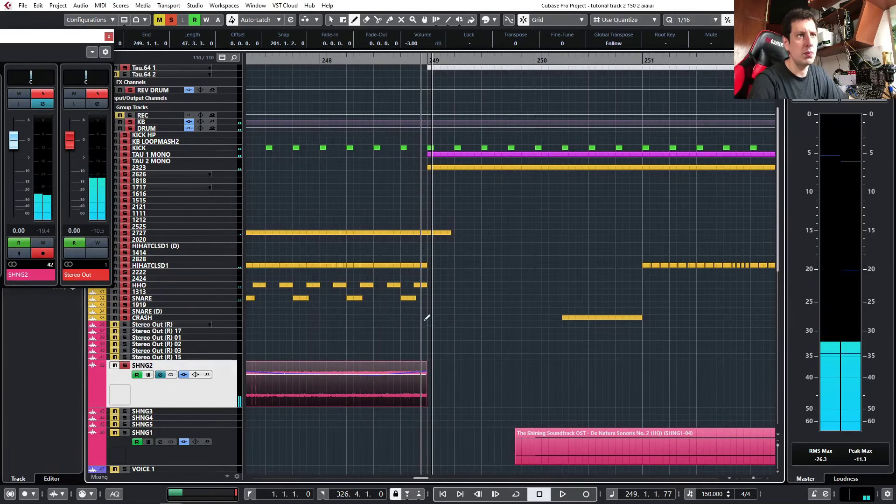
# Split the SHNG2 clip at 248.4.1, give the cut short fades, and play back across bar 249.
pyautogui.press('3')
pyautogui.click(401, 376)
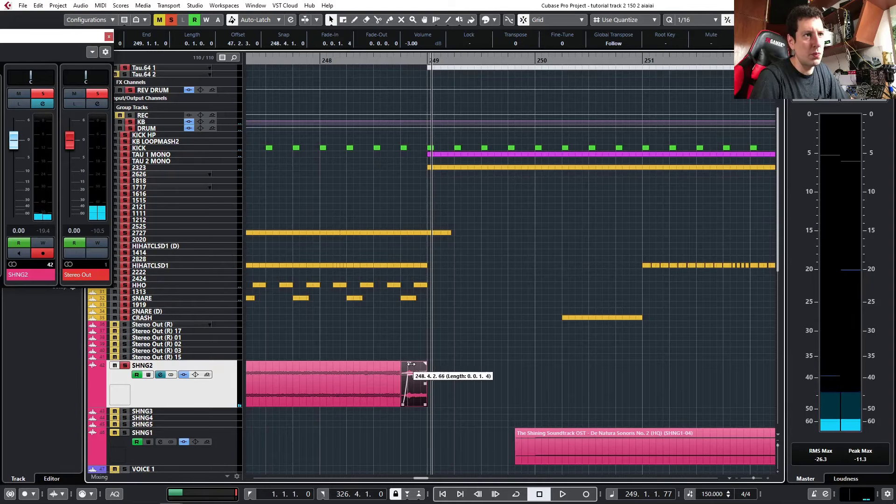
pyautogui.click(395, 368)
pyautogui.scroll(2, 400, 43)
pyautogui.moveTo(367, 58); pyautogui.dragTo(232, 72)
pyautogui.press('space')
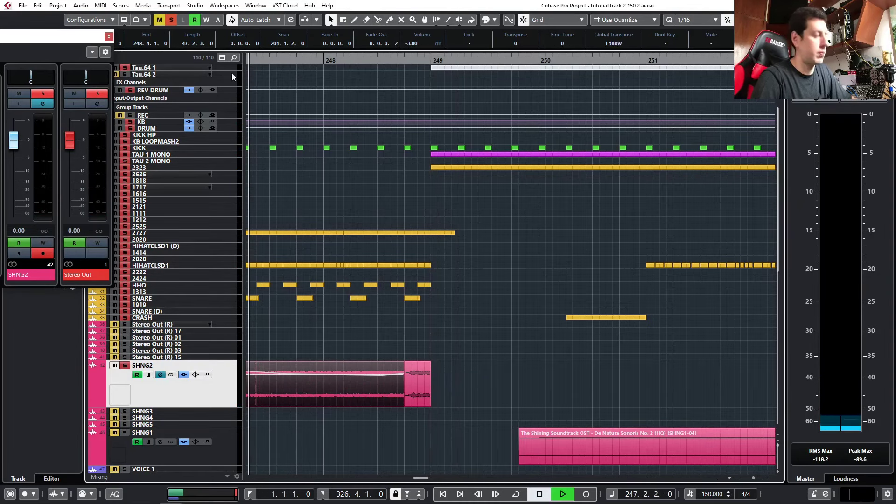
pyautogui.keyDown('ctrl'); pyautogui.scroll(-2, 410, 254); pyautogui.keyUp('ctrl')
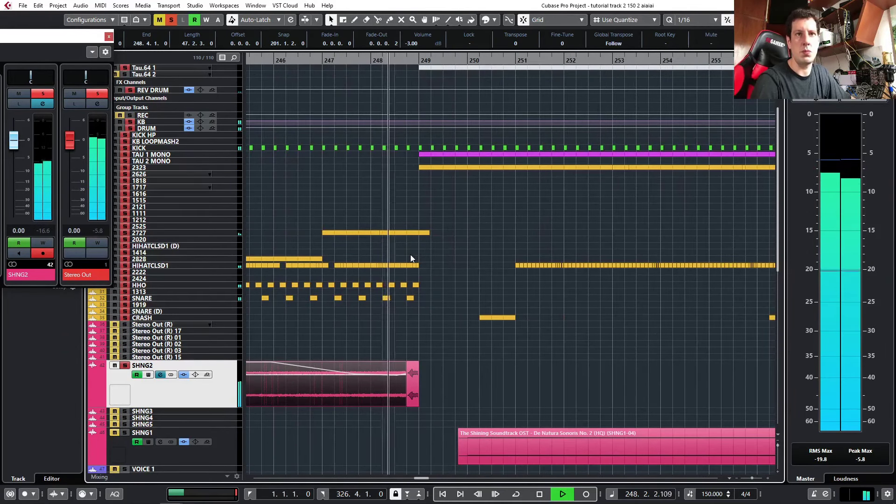
pyautogui.scroll(3, 409, 355)
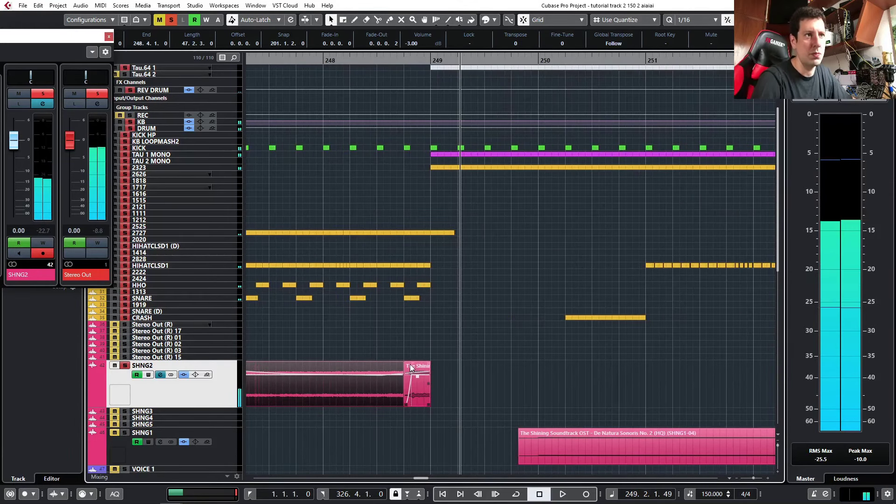
# Set the short SHNG2 end piece's fade-in to 0.0.0.49 and replay the transition from before bar 248.
pyautogui.moveTo(404, 363); pyautogui.dragTo(407, 364)
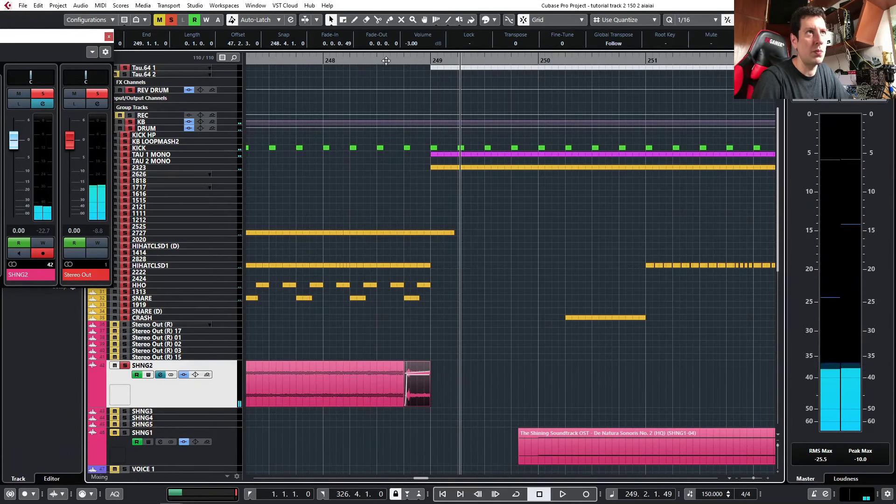
pyautogui.press('space')
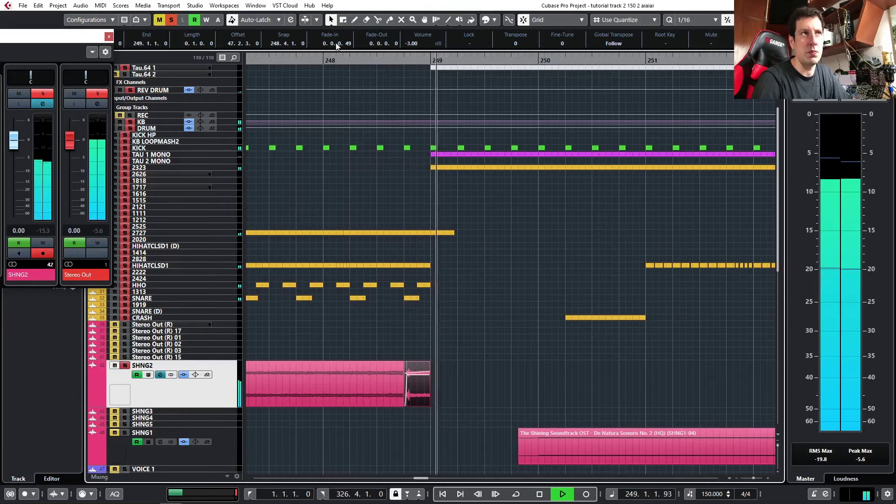
pyautogui.click(257, 58)
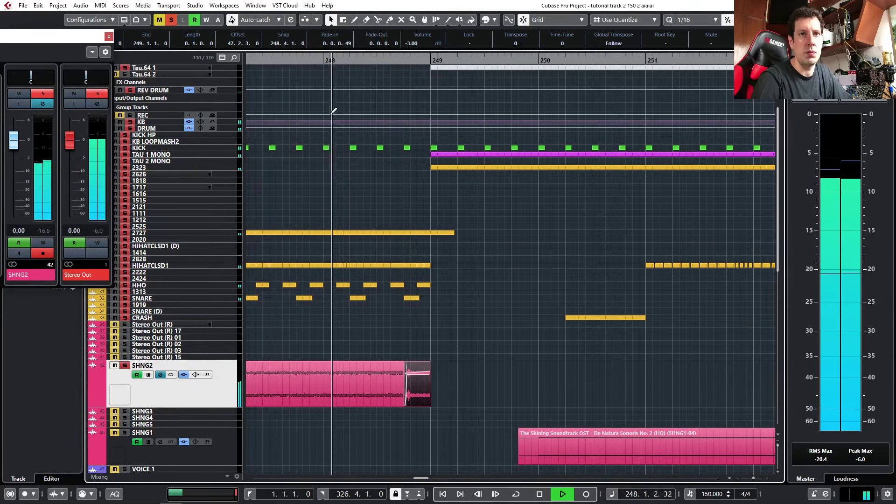
pyautogui.scroll(-3, 465, 248)
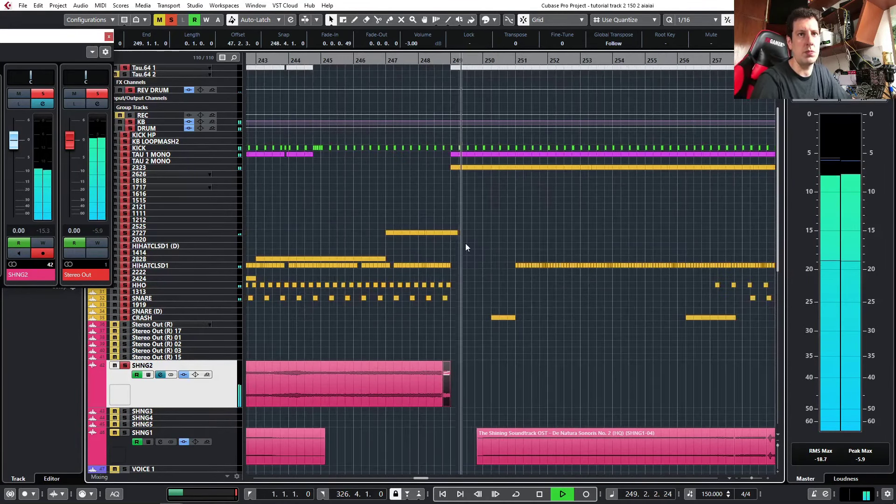
pyautogui.scroll(-5, 468, 246)
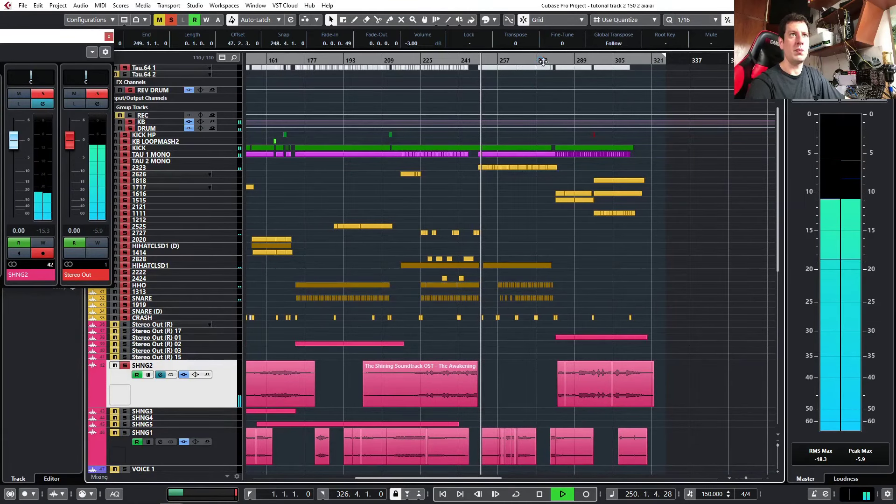
# Play from about bar 281 and look over the last SHNG2 clip's opening bars.
pyautogui.click(553, 56)
pyautogui.click(554, 60)
pyautogui.scroll(-2, 543, 263)
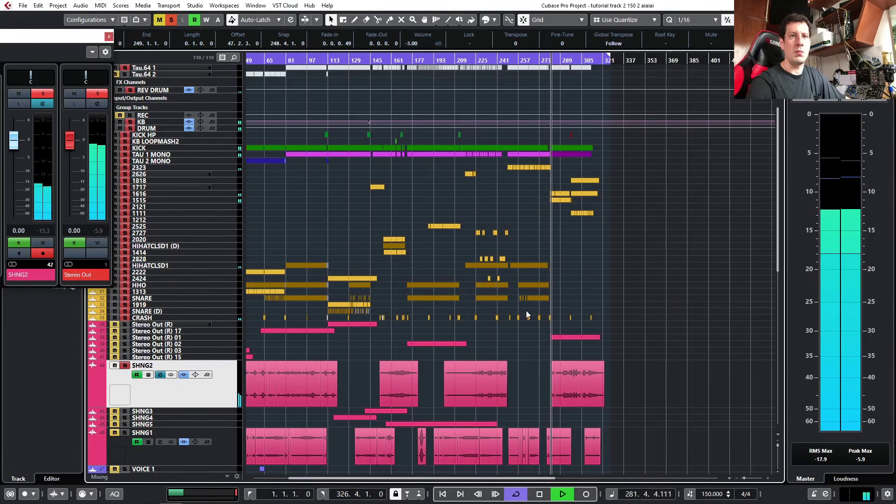
pyautogui.scroll(3, 567, 435)
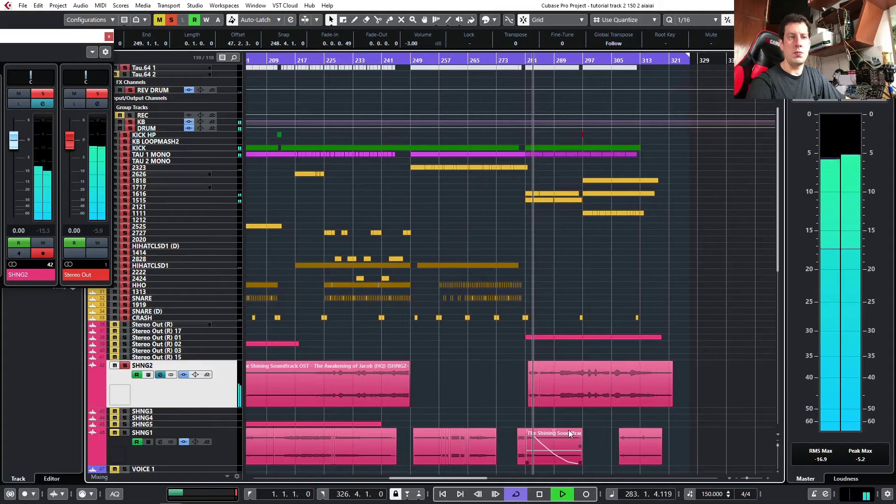
pyautogui.scroll(5, 568, 430)
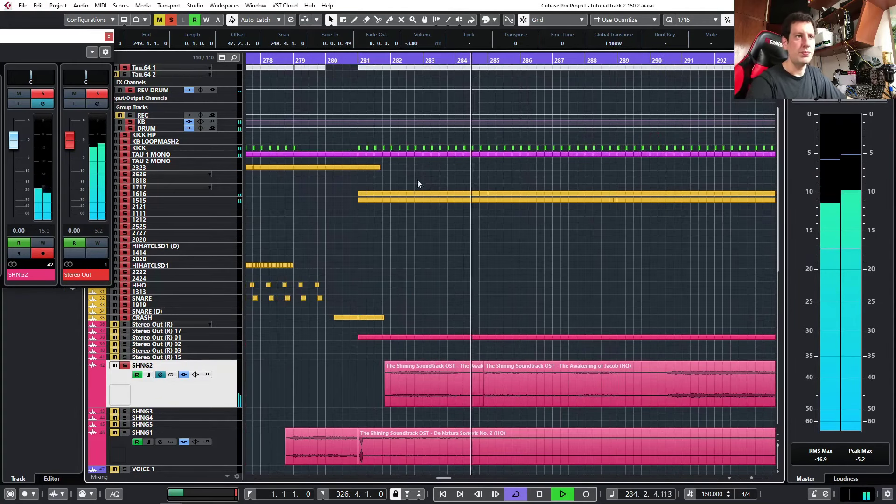
# Enlarge the 1515 drum loop track and listen to it together with the SHNG2 clip from bar 281.
pyautogui.click(235, 202)
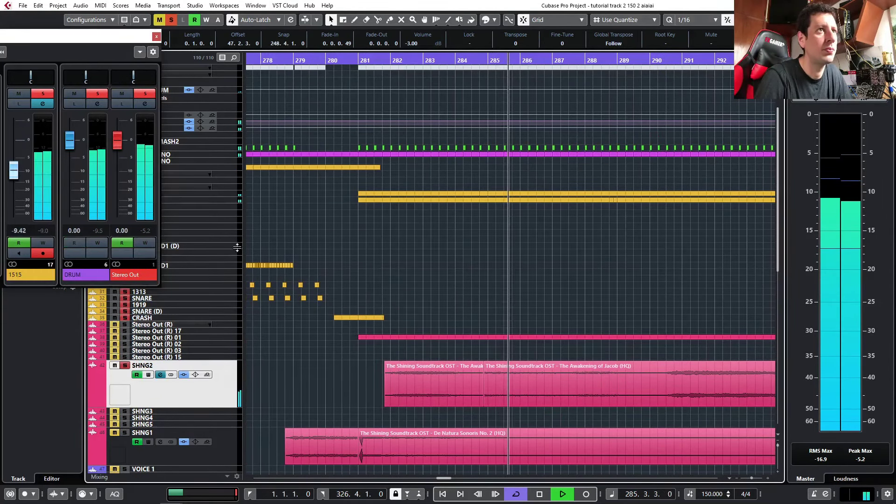
pyautogui.moveTo(237, 247); pyautogui.dragTo(237, 253)
pyautogui.click(359, 60)
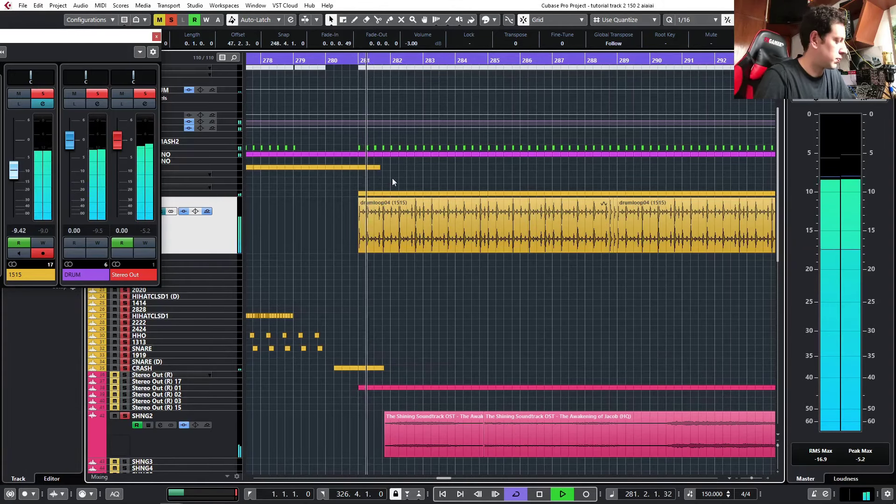
pyautogui.scroll(2, 416, 376)
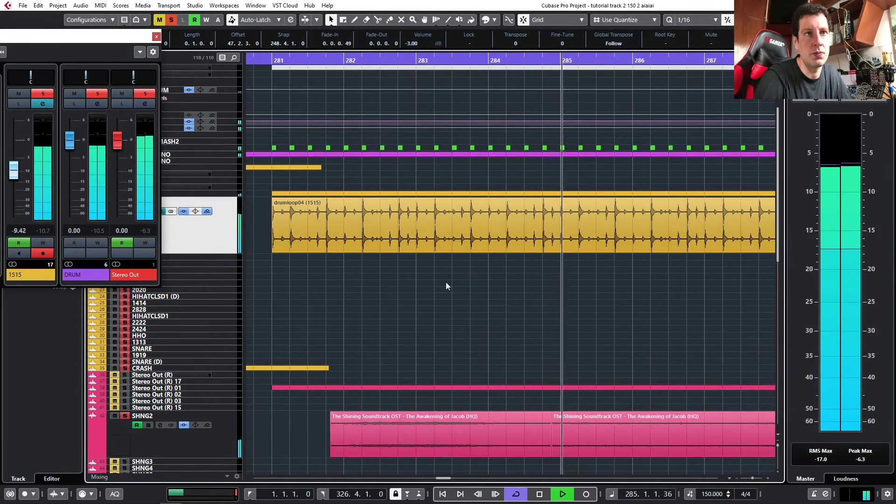
pyautogui.click(319, 63)
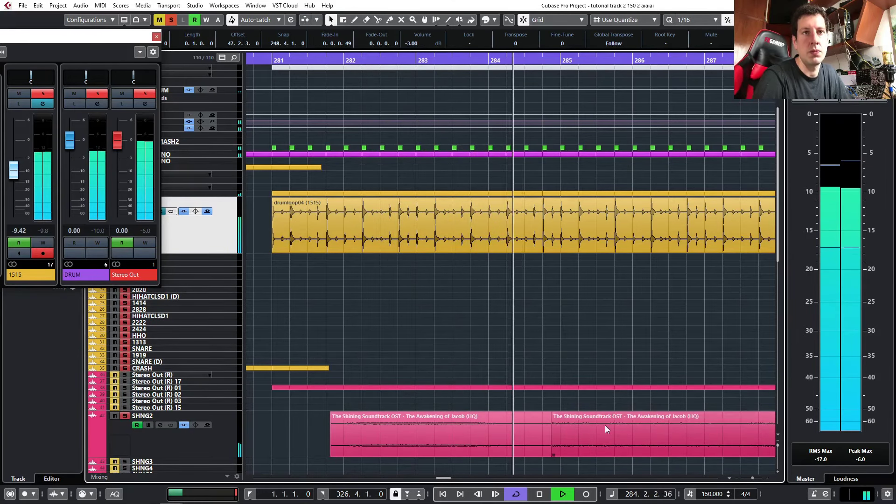
pyautogui.scroll(-4, 623, 432)
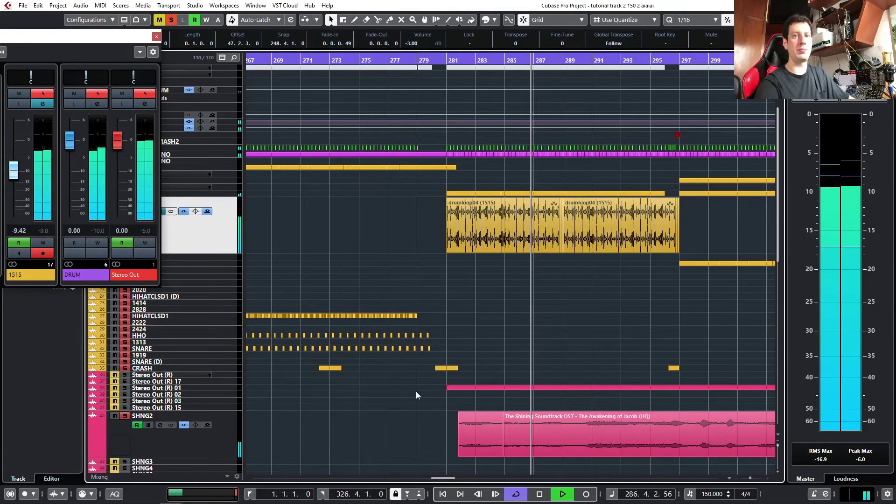
pyautogui.scroll(-1, 495, 413)
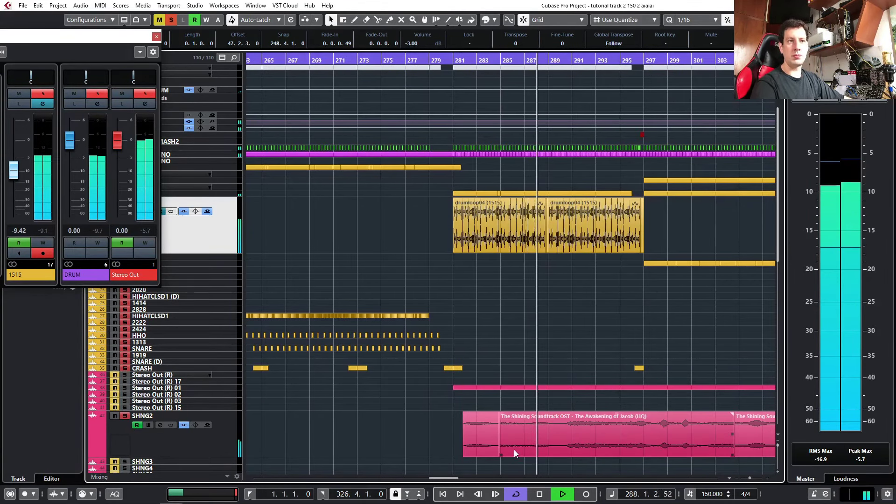
# Split the last SHNG2 clip at 287.2.3 and 290.2.3, set the middle piece's volume to 11.12 dB, and replay from about bar 287.
pyautogui.scroll(3, 553, 440)
pyautogui.keyDown('alt'); pyautogui.click(497, 446); pyautogui.keyUp('alt')
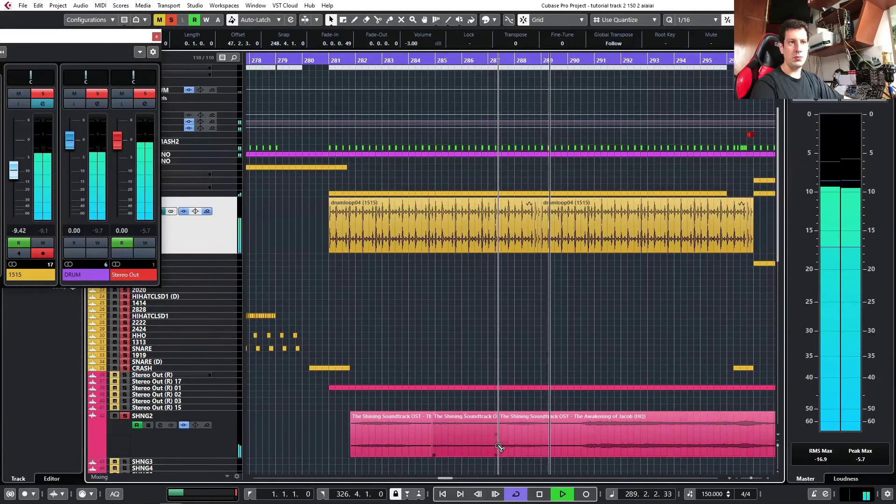
pyautogui.keyDown('alt'); pyautogui.click(578, 447); pyautogui.keyUp('alt')
pyautogui.click(550, 446)
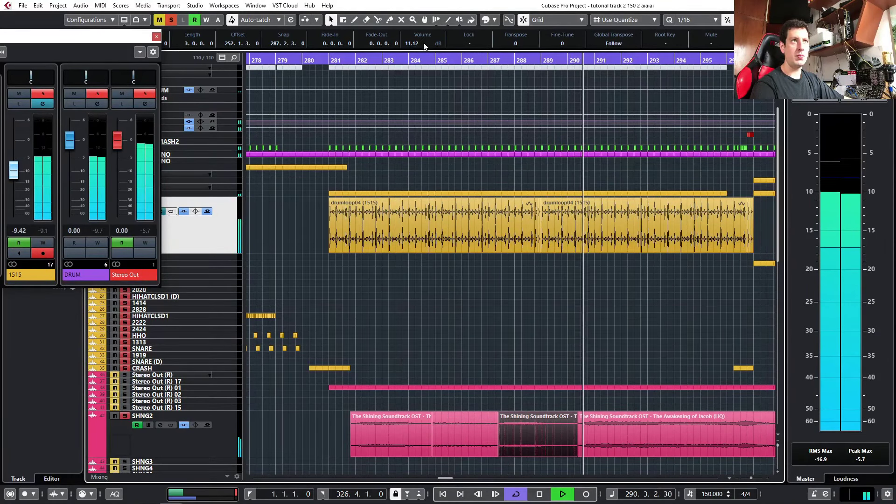
pyautogui.click(488, 60)
# Select the SHNG2 events from 290.2.3 to the track's end and bounce them, replacing the originals.
pyautogui.hscroll(1, 684, 407)
pyautogui.click(589, 447)
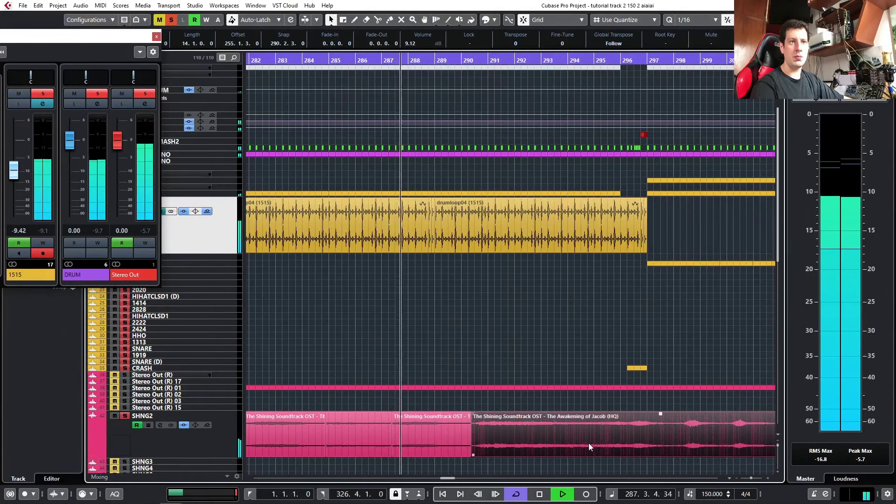
pyautogui.scroll(-5, 589, 443)
pyautogui.hscroll(3, 609, 248)
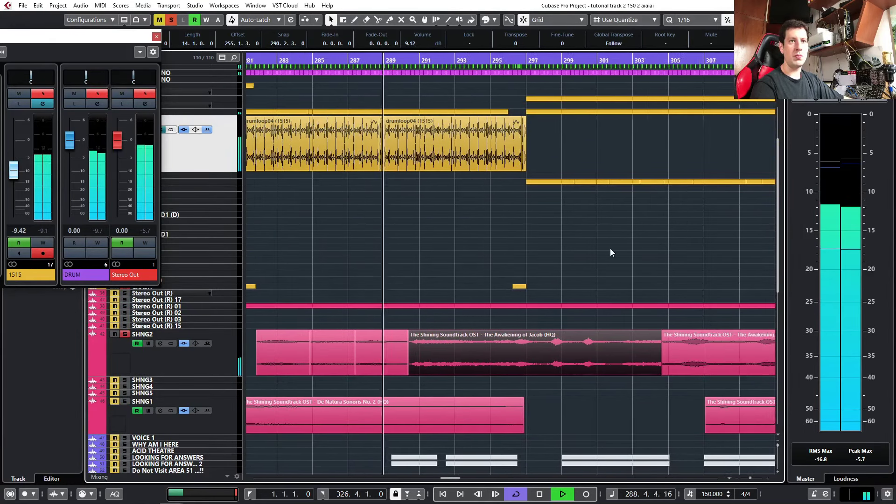
pyautogui.hscroll(1, 613, 289)
pyautogui.scroll(-2, 623, 386)
pyautogui.moveTo(655, 383); pyautogui.dragTo(604, 356)
pyautogui.press('b')
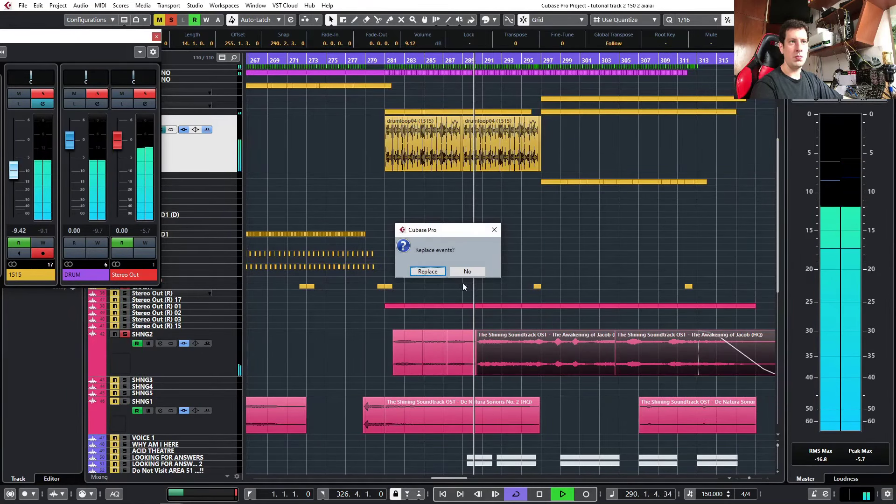
pyautogui.press('Return')
# Split the bounced SHNG2 clip at 298.1.4, set the first piece's volume to -2 dB, and replay from about bar 289.
pyautogui.scroll(2, 565, 359)
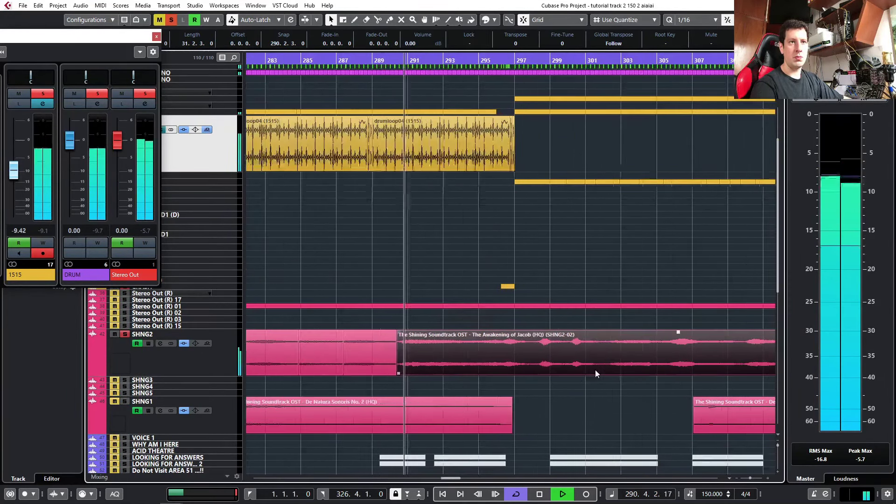
pyautogui.keyDown('alt'); pyautogui.click(535, 360); pyautogui.keyUp('alt')
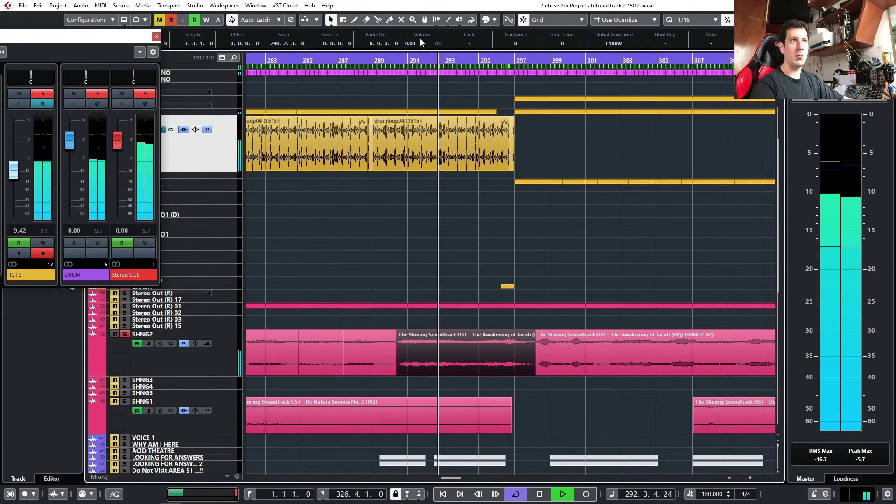
pyautogui.scroll(-2, 421, 42)
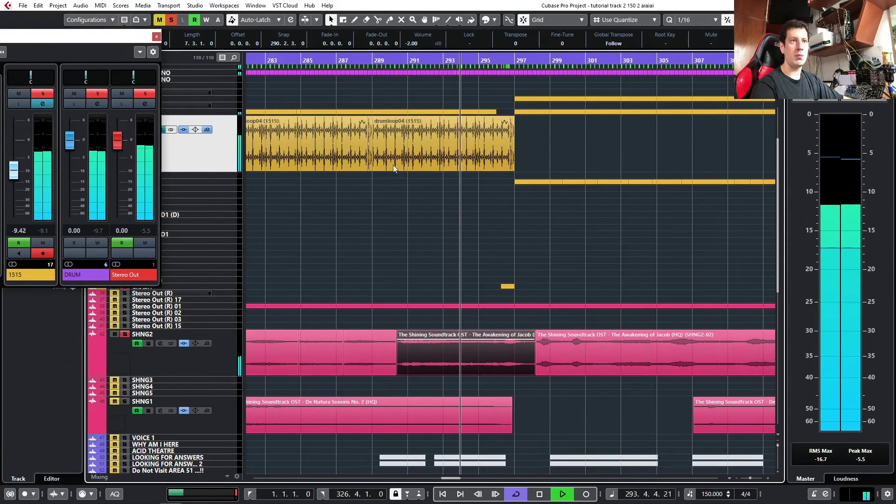
pyautogui.click(373, 60)
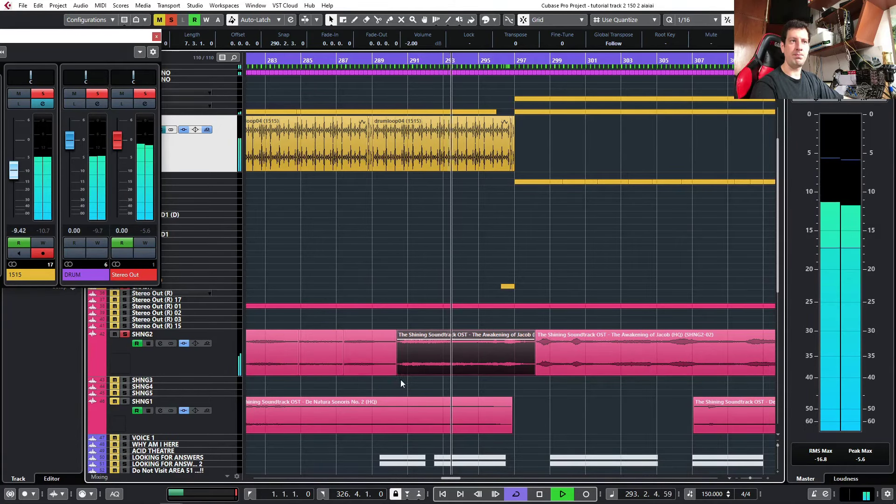
# Replay the SHNG2 clip from about bar 290 and check its level against the drum loop up to bar 298.
pyautogui.scroll(3, 405, 380)
pyautogui.click(409, 62)
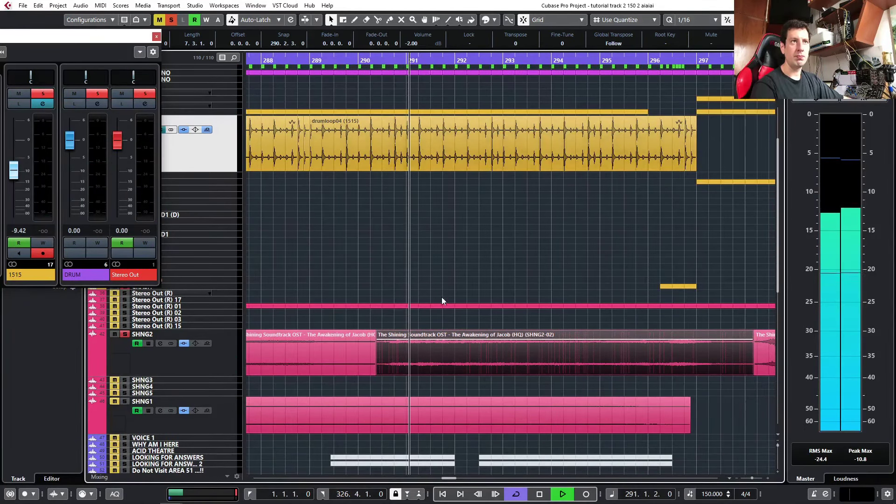
pyautogui.scroll(2, 442, 297)
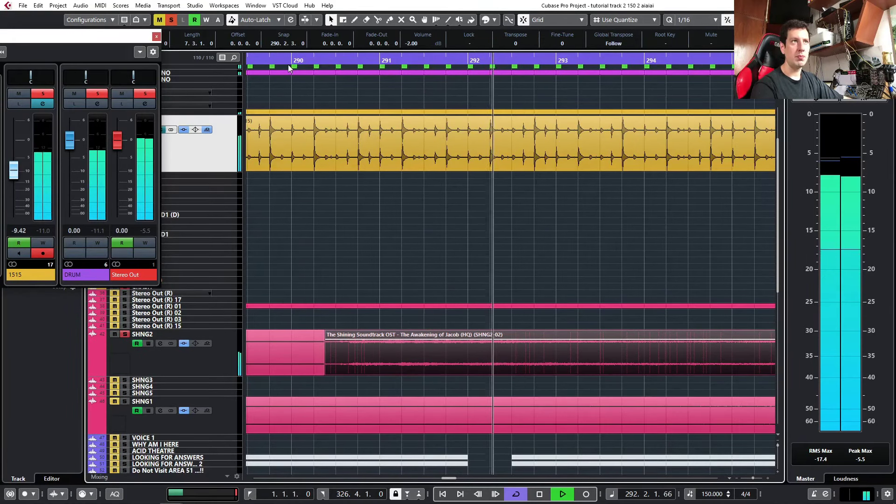
pyautogui.click(288, 67)
pyautogui.scroll(1, 408, 264)
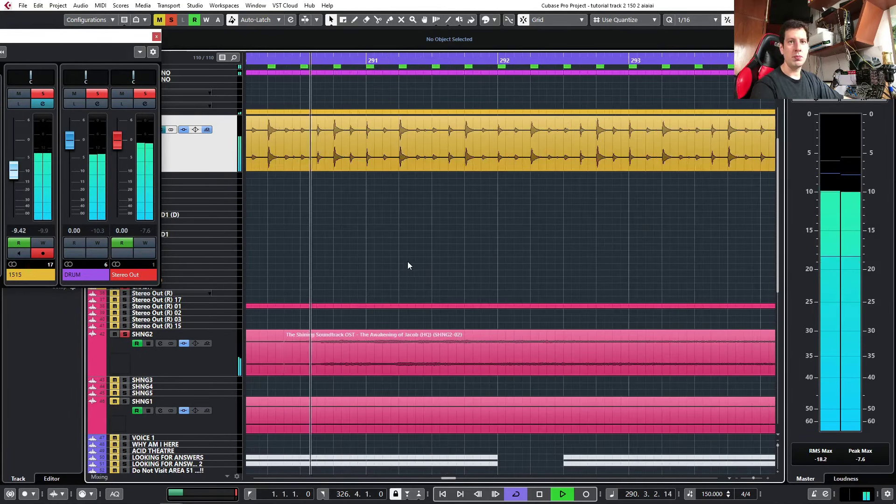
pyautogui.hscroll(1, 488, 270)
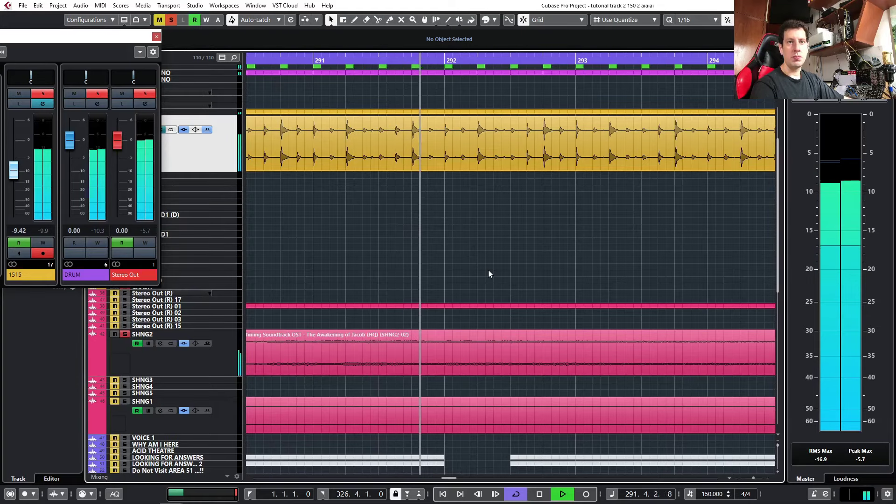
pyautogui.hscroll(1, 488, 273)
pyautogui.hscroll(2, 488, 274)
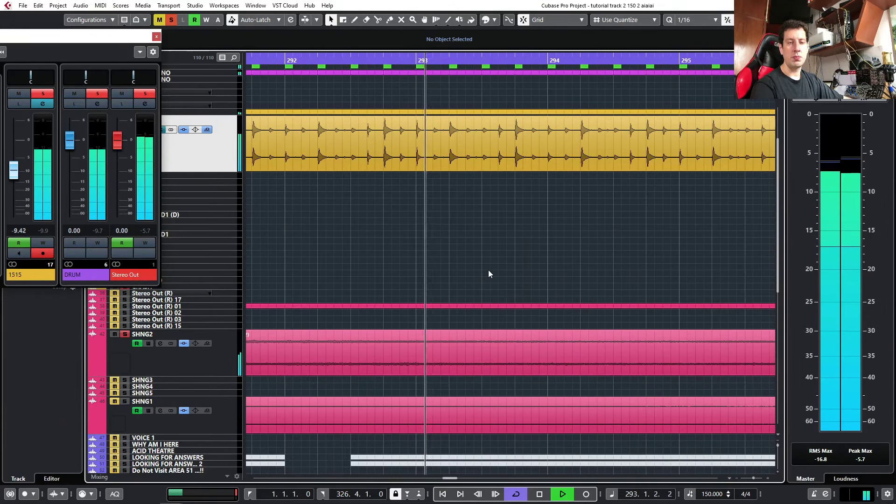
pyautogui.scroll(-2, 501, 286)
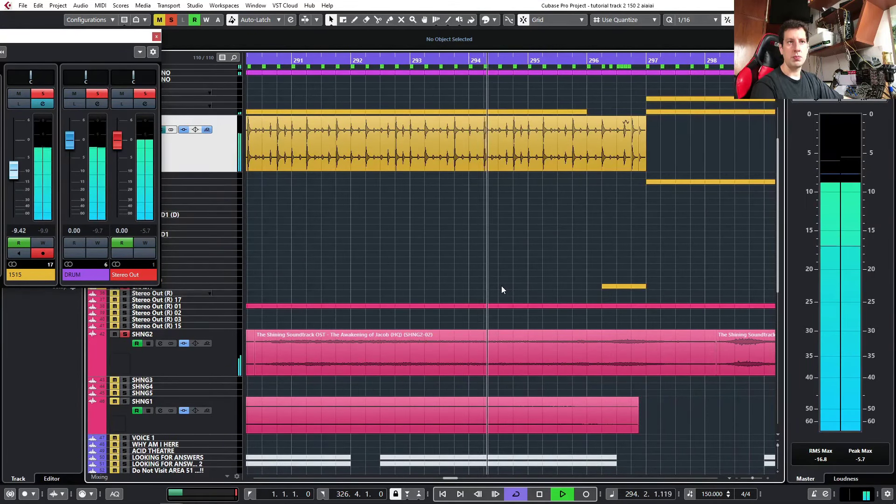
pyautogui.hscroll(1, 501, 285)
pyautogui.hscroll(1, 501, 285)
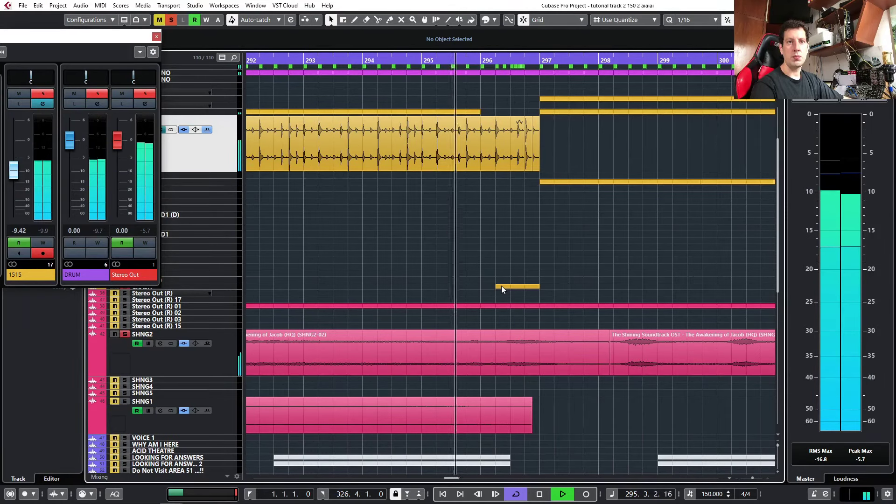
pyautogui.scroll(-4, 505, 289)
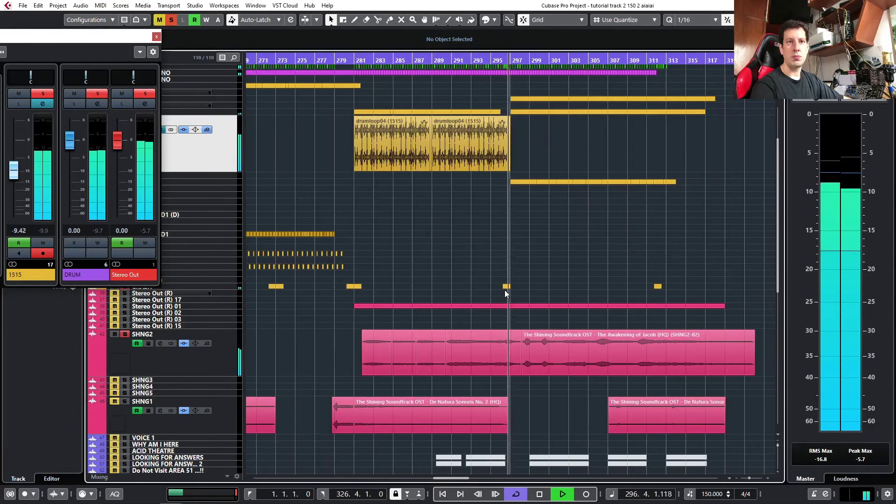
pyautogui.scroll(1, 507, 296)
pyautogui.hscroll(2, 507, 295)
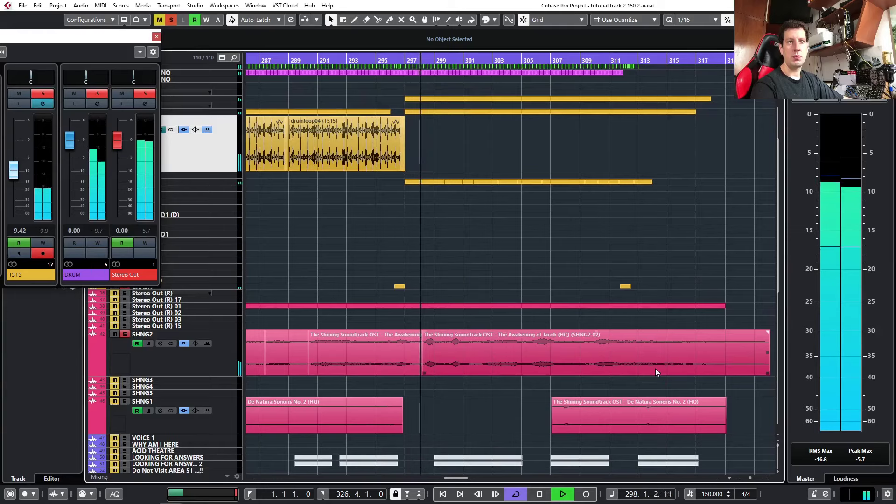
# Split the SHNG2 clip at 302.1.2, set the piece from 298.1.4 to -4 dB, and replay from about bar 296.
pyautogui.click(497, 352)
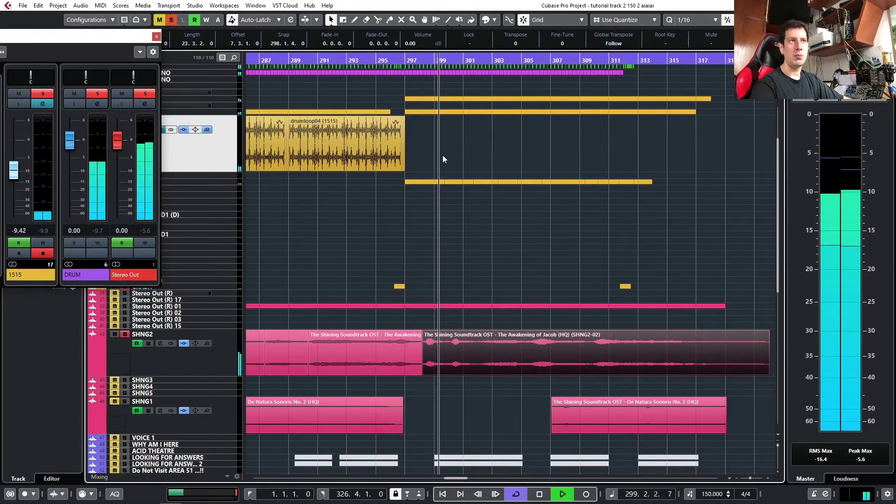
pyautogui.keyDown('alt'); pyautogui.click(475, 362); pyautogui.keyUp('alt')
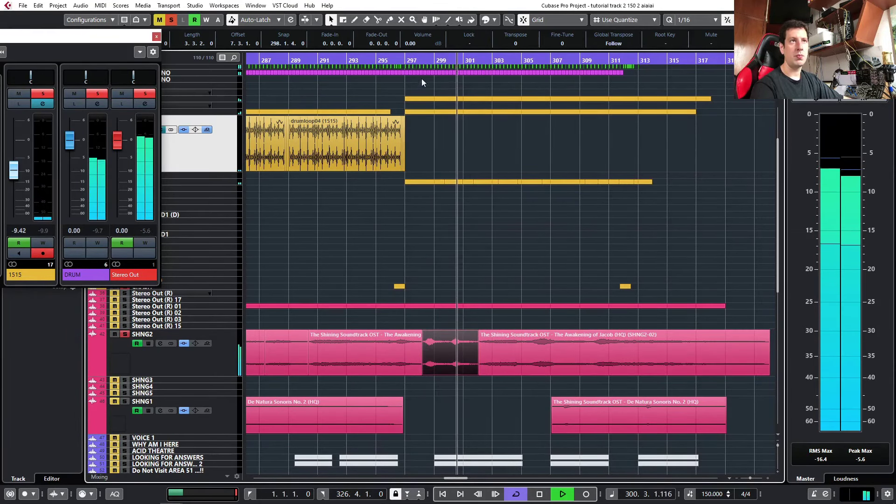
pyautogui.scroll(-4, 423, 43)
pyautogui.moveTo(403, 60); pyautogui.dragTo(389, 60)
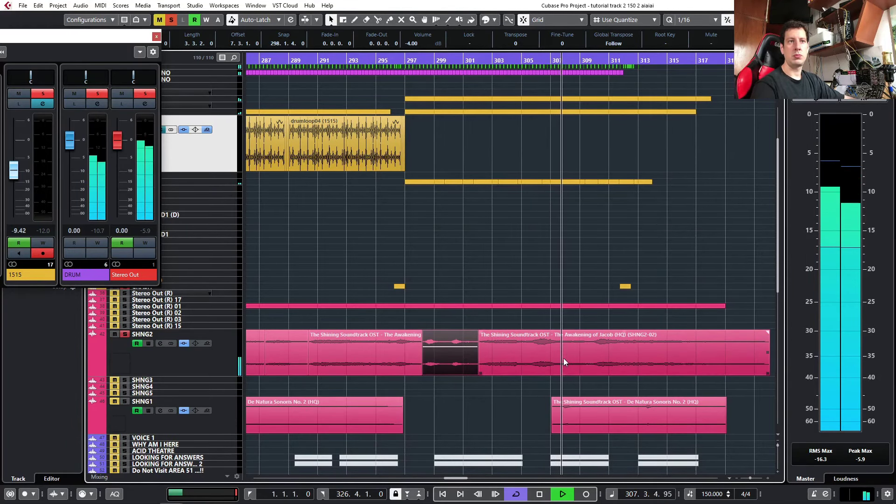
# Draw a volume curve on the last SHNG2 piece that dips around bar 306 and rises again toward bar 313.
pyautogui.scroll(-2, 563, 358)
pyautogui.scroll(1, 563, 358)
pyautogui.press('7')
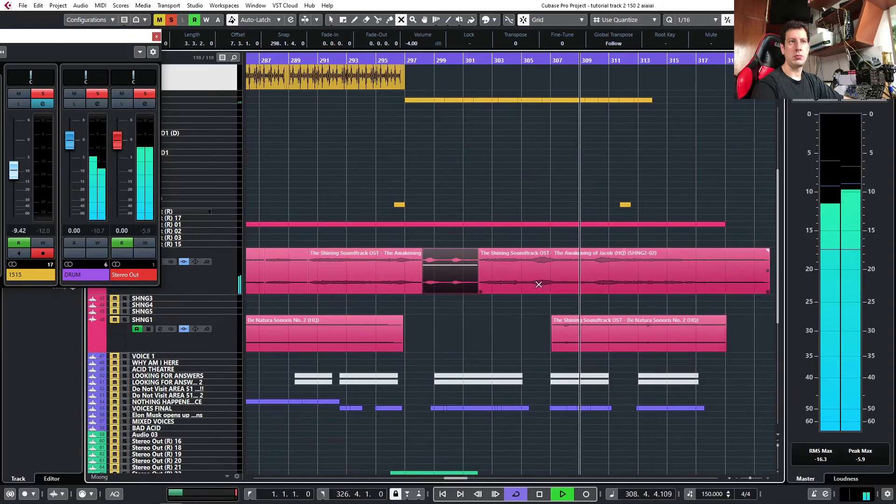
pyautogui.press('8')
pyautogui.moveTo(546, 255)
pyautogui.mouseDown()
pyautogui.moveTo(497, 242)
pyautogui.moveTo(567, 257)
pyautogui.moveTo(652, 250)
pyautogui.mouseUp()
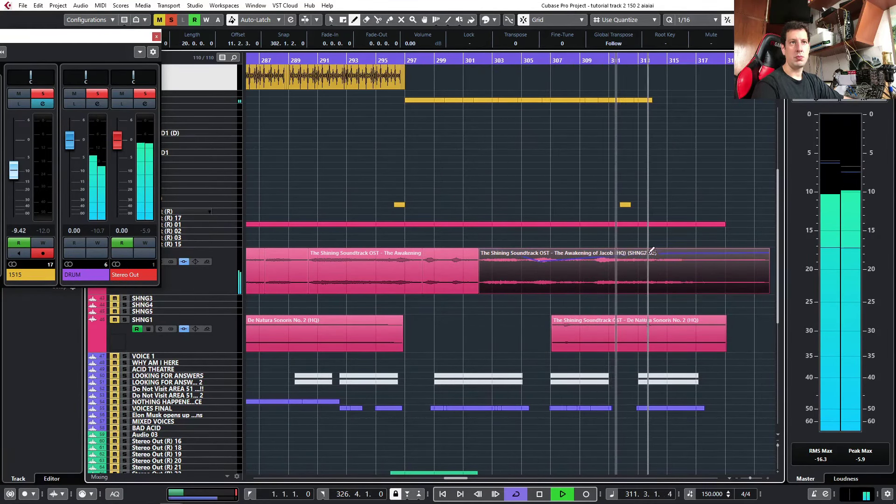
pyautogui.scroll(-2, 633, 313)
pyautogui.press('1')
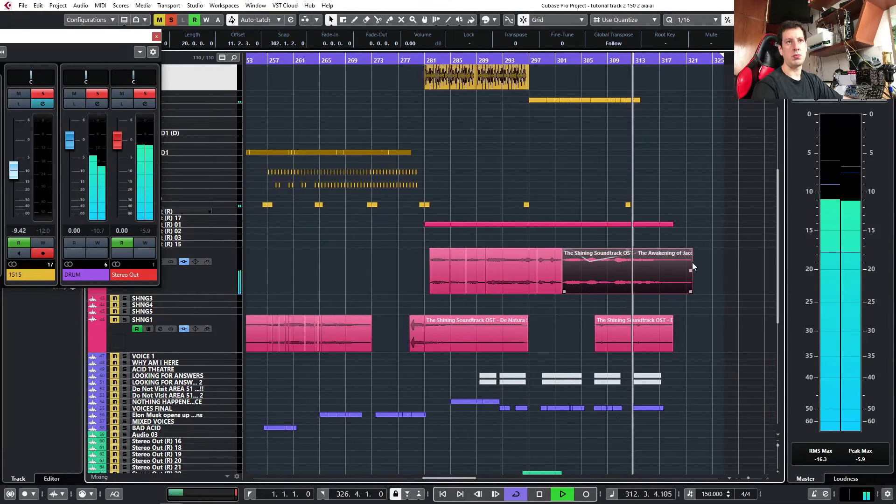
# Show the whole arrangement while the ending plays, and stop playback at about bar 317.
pyautogui.press('g')
pyautogui.press('g')
pyautogui.press('g')
pyautogui.press('g')
pyautogui.press('g')
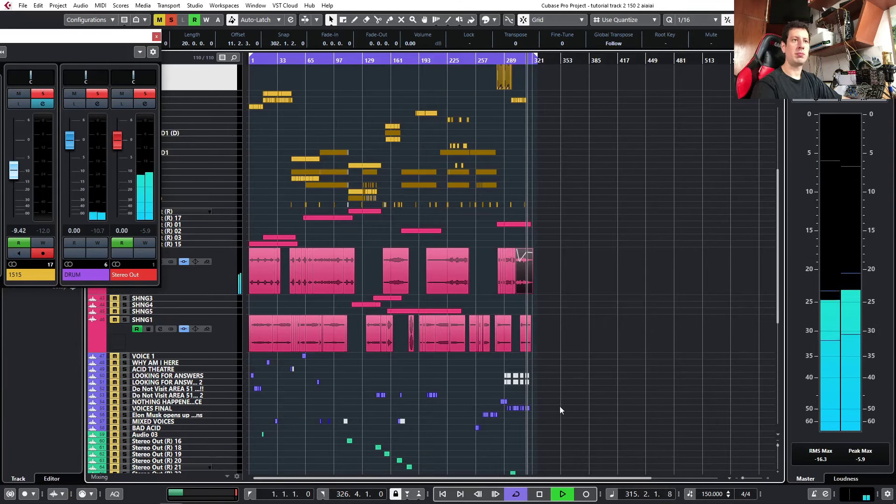
pyautogui.press('g')
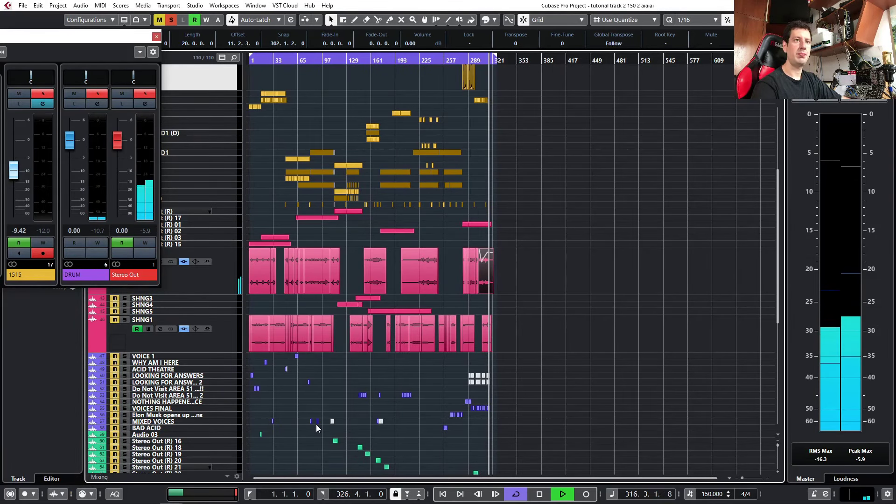
pyautogui.press('space')
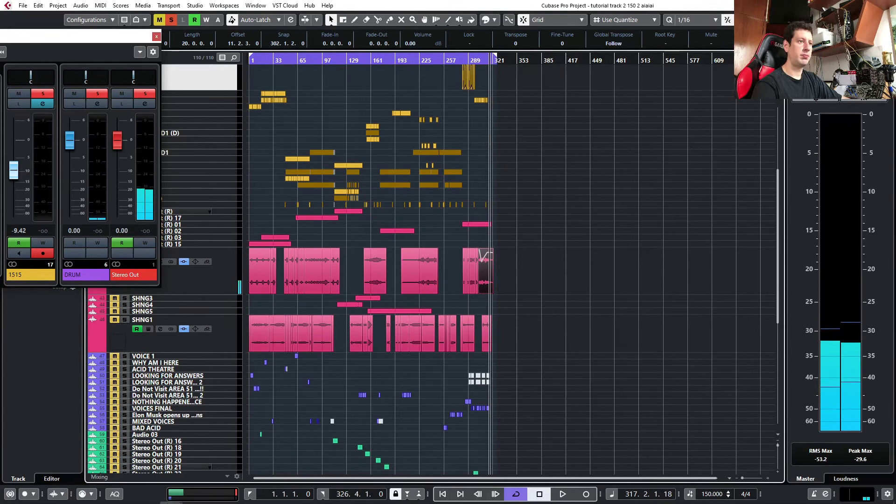
# Move the SHNG2 track directly below SHNG1, above the voice tracks.
pyautogui.click(149, 494)
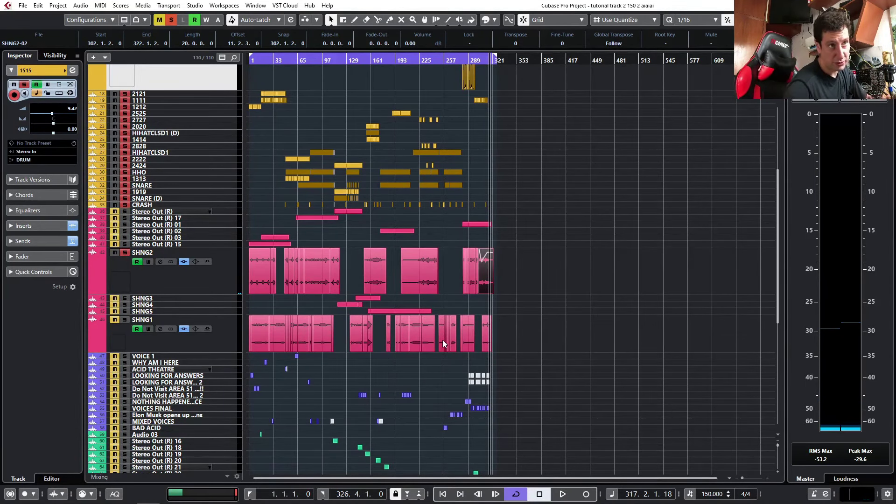
pyautogui.scroll(-3, 435, 441)
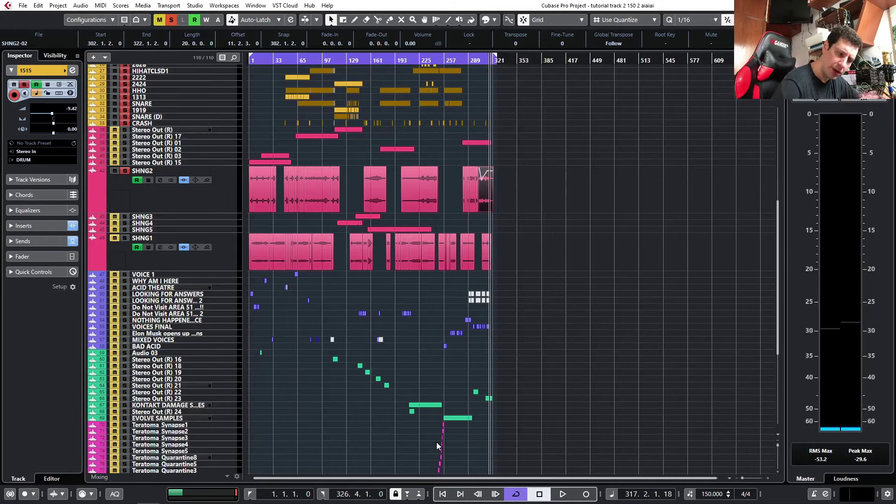
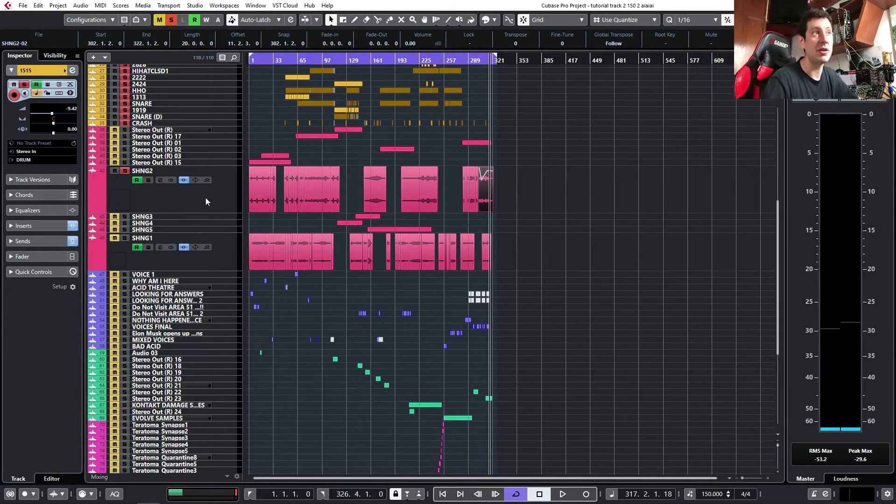
pyautogui.moveTo(206, 201); pyautogui.dragTo(207, 268)
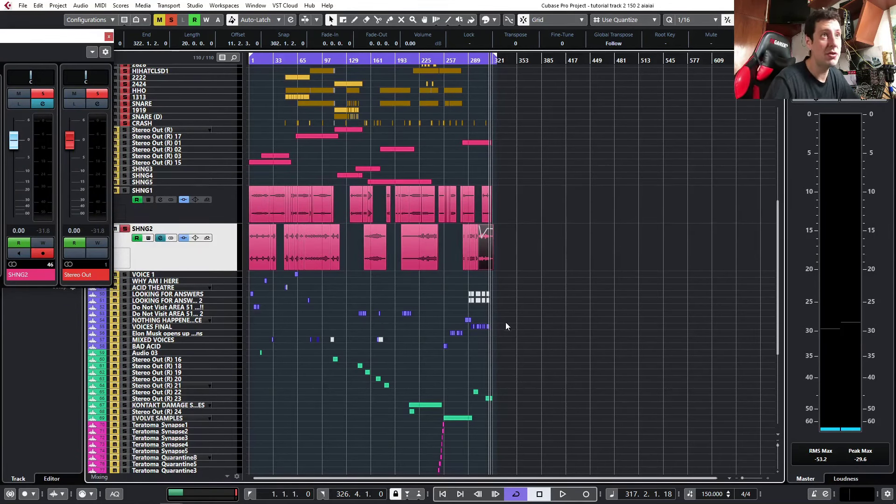
# Deselect the clip and solo all the voice tracks from VOICE 1 to BAD ACID.
pyautogui.click(435, 337)
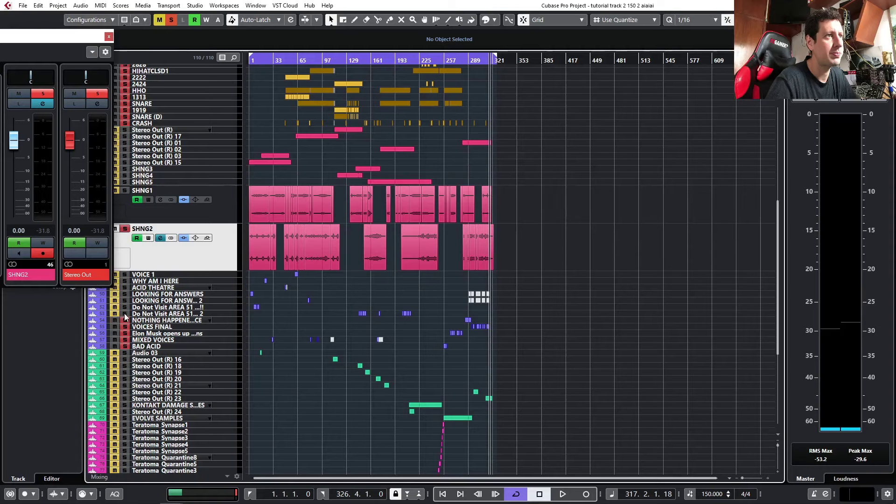
pyautogui.click(125, 288)
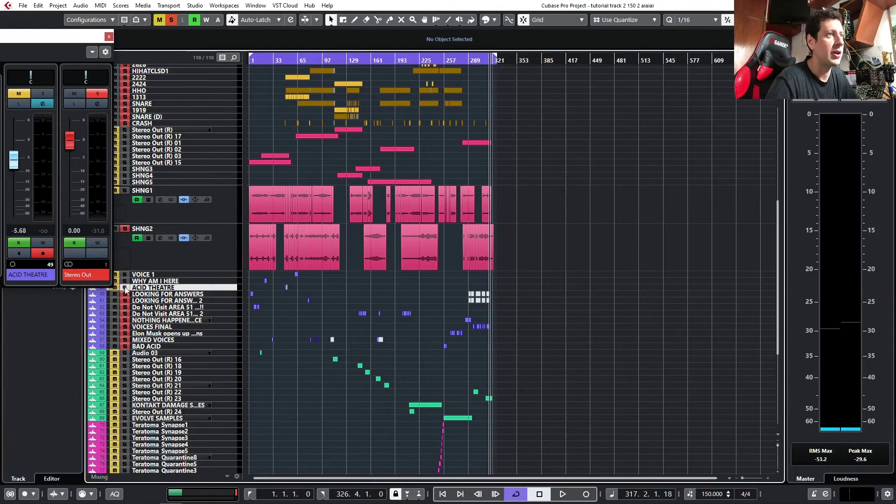
pyautogui.click(125, 268)
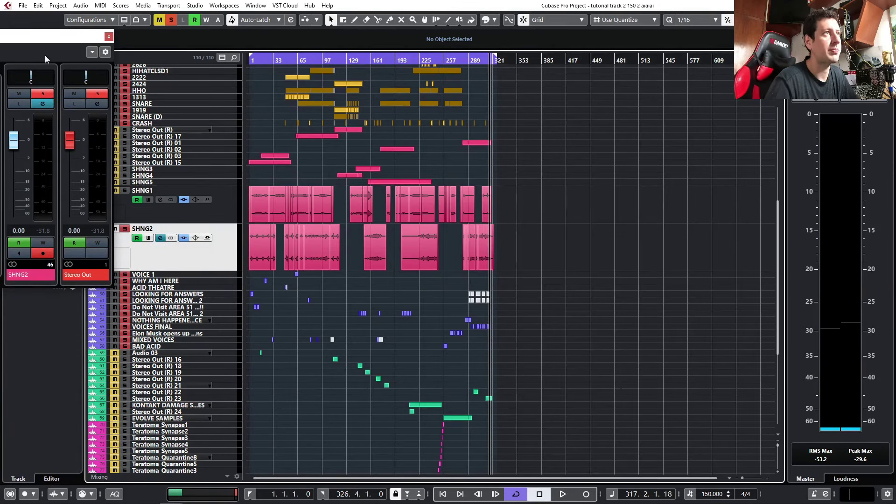
# Play the project from bar 1 and listen to the voices together with the SHNG1 and SHNG2 clips.
pyautogui.press('h')
pyautogui.press('h')
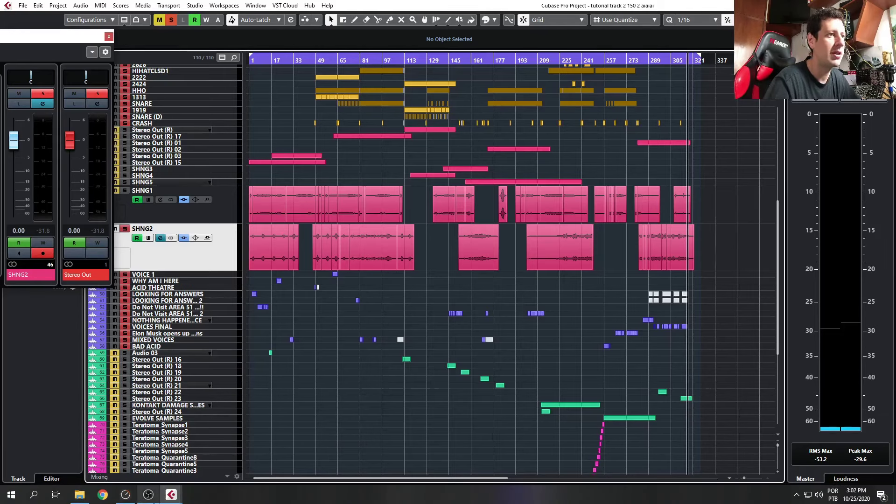
pyautogui.click(168, 496)
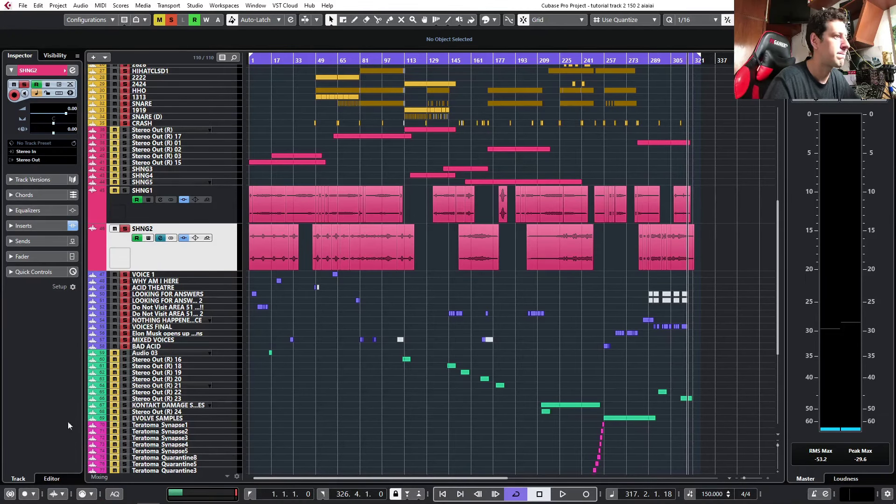
pyautogui.press('F3')
pyautogui.press('.')
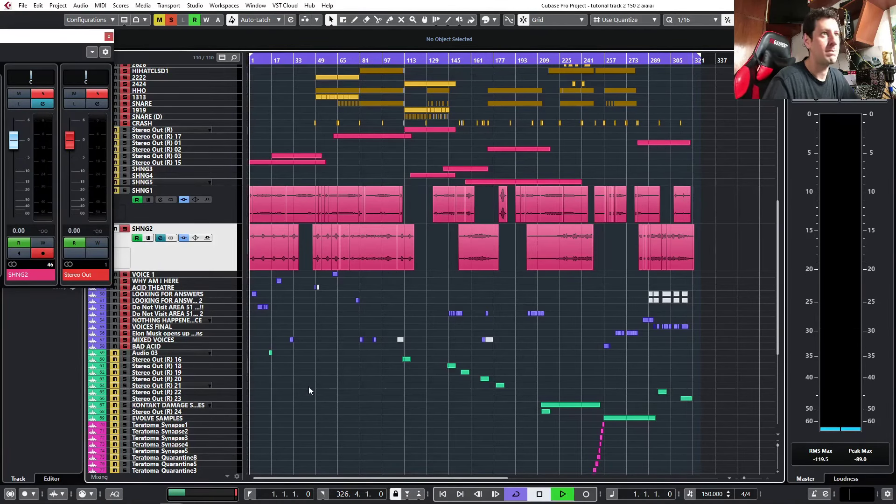
pyautogui.press('space')
pyautogui.press('h')
pyautogui.press('h')
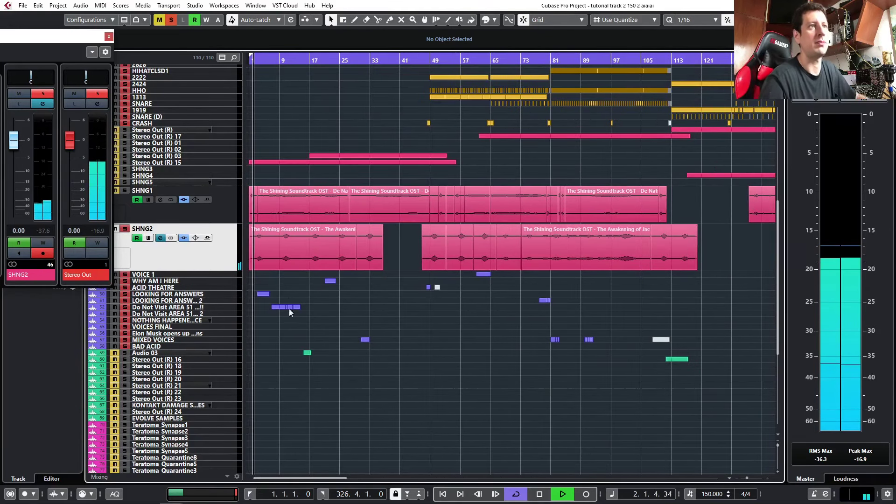
pyautogui.press('h')
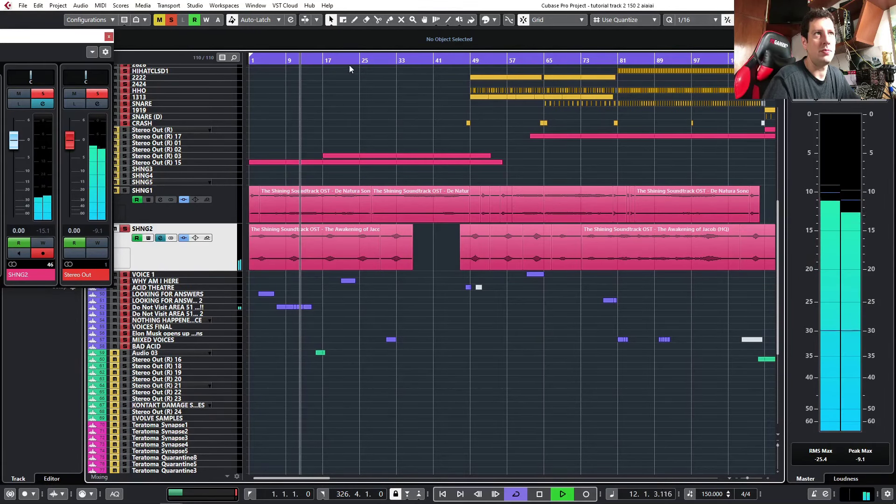
pyautogui.scroll(2, 275, 334)
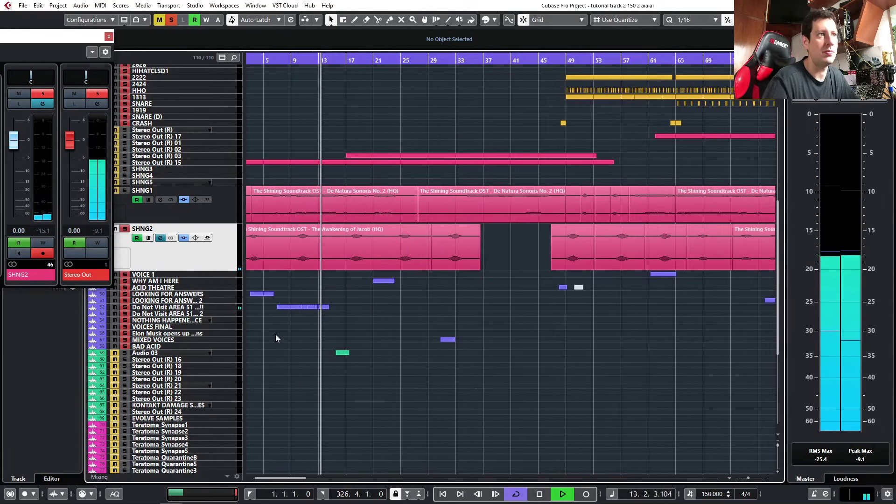
# Enlarge the Do Not Visit AREA 51 track, replay it from about bar 11 and select its short clip ending at bar 12.4.3.
pyautogui.click(230, 306)
pyautogui.moveTo(232, 310); pyautogui.dragTo(233, 369)
pyautogui.scroll(4, 316, 334)
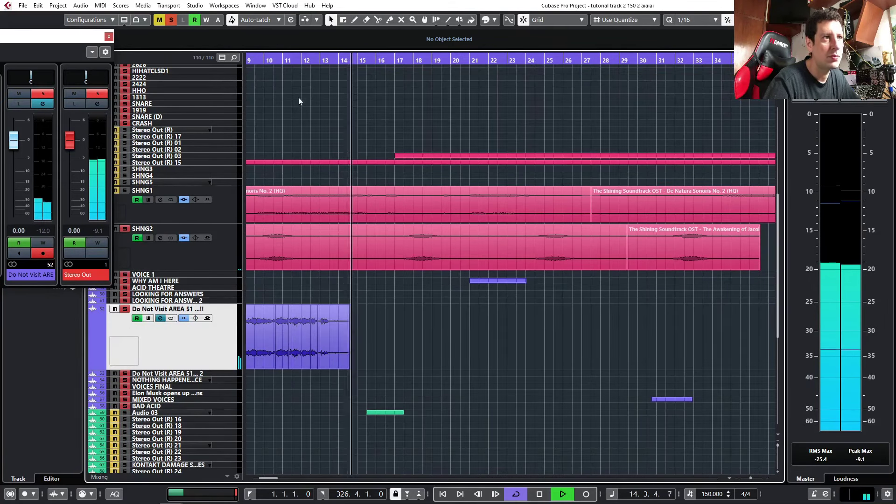
pyautogui.click(284, 59)
pyautogui.scroll(2, 303, 344)
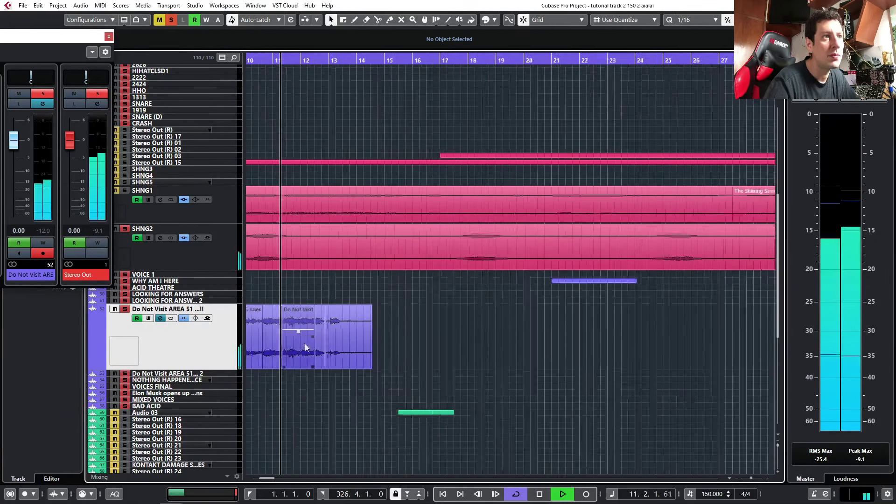
pyautogui.click(331, 337)
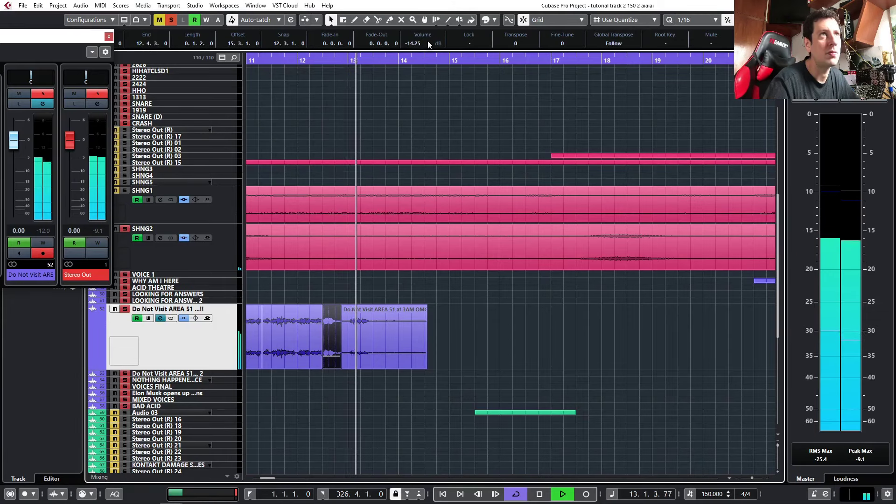
# Deselect the clip, widen the view to about the first 150 bars and move playback to about bar 19.
pyautogui.click(469, 316)
pyautogui.press('g')
pyautogui.press('g')
pyautogui.press('g')
pyautogui.press('g')
pyautogui.press('g')
pyautogui.press('g')
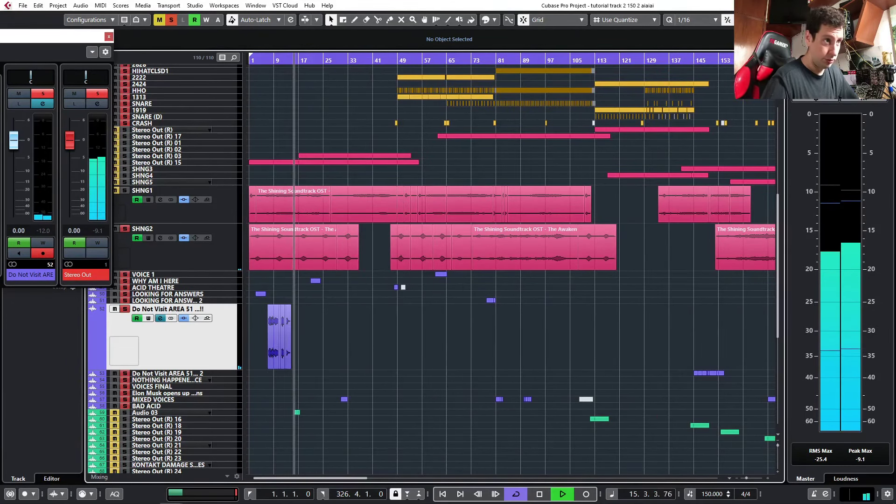
pyautogui.click(149, 494)
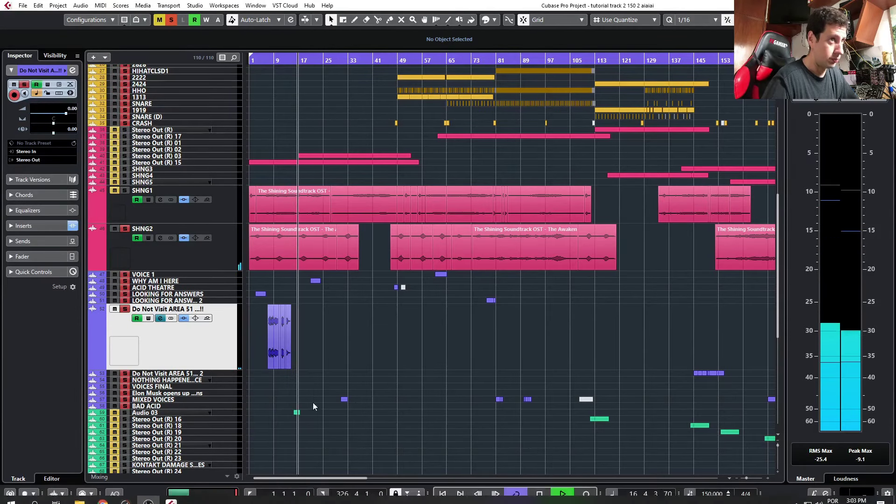
pyautogui.click(293, 259)
pyautogui.click(305, 59)
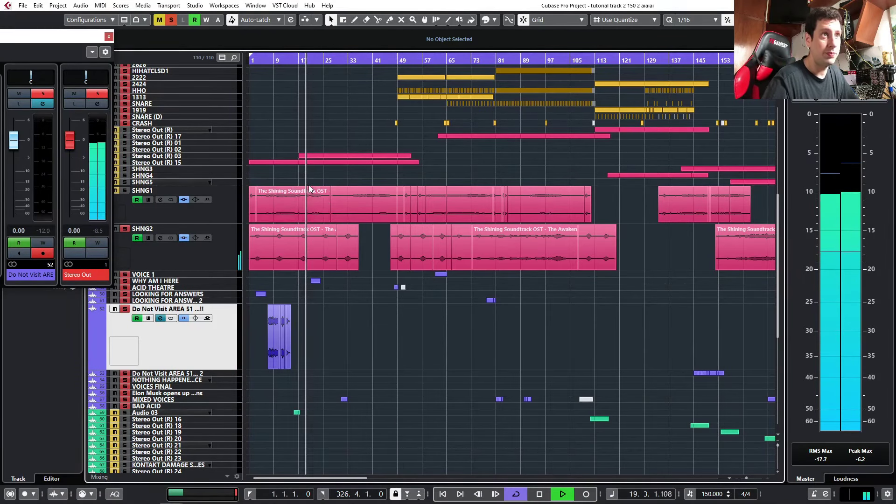
# Listen to the WHY AM I HERE and MIXED VOICES clips against the SHNG2 soundtrack from about bar 20 to 32.
pyautogui.press('h')
pyautogui.press('h')
pyautogui.press('h')
pyautogui.press('h')
pyautogui.press('h')
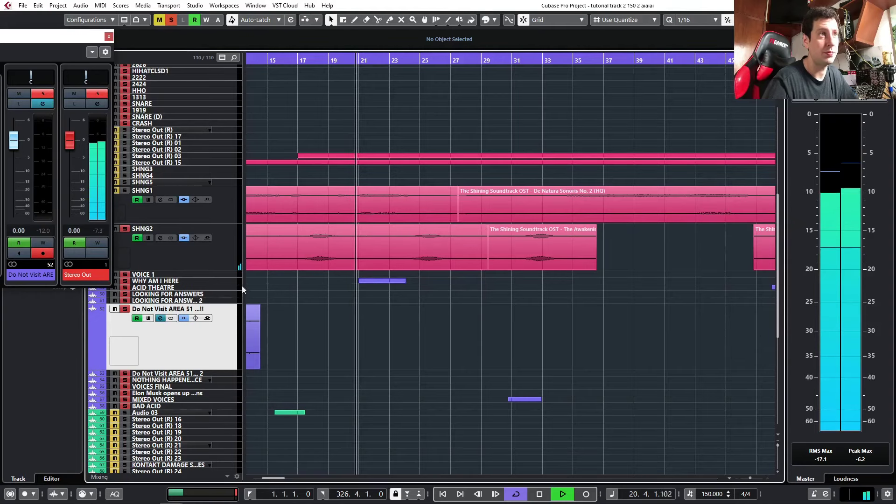
pyautogui.hscroll(2, 502, 299)
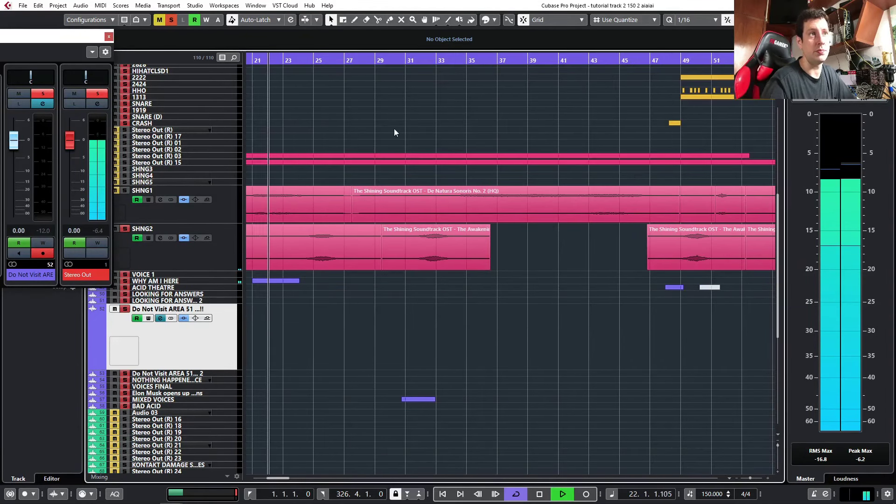
pyautogui.scroll(1, 472, 309)
pyautogui.scroll(-3, 470, 313)
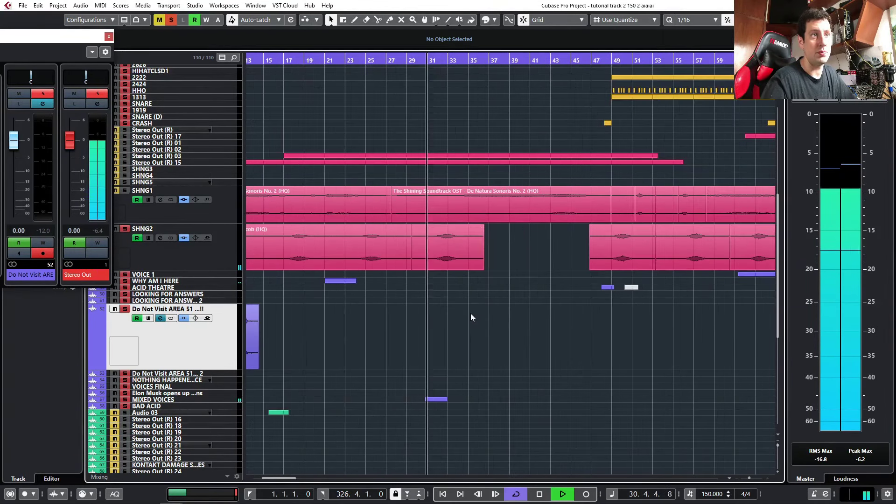
pyautogui.hscroll(2, 470, 313)
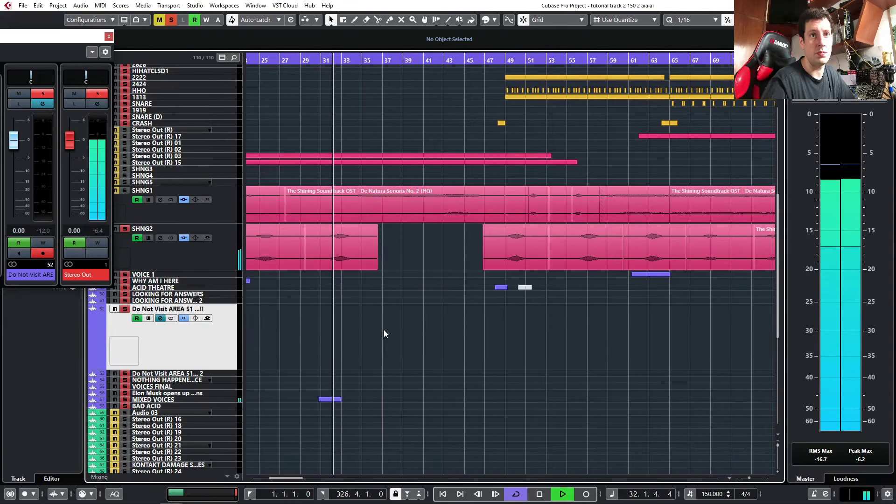
# Split the SHNG2 clip at bar 31.3.1 and delete the piece before the cut, which starts at bar 29.2.4.
pyautogui.scroll(3, 319, 287)
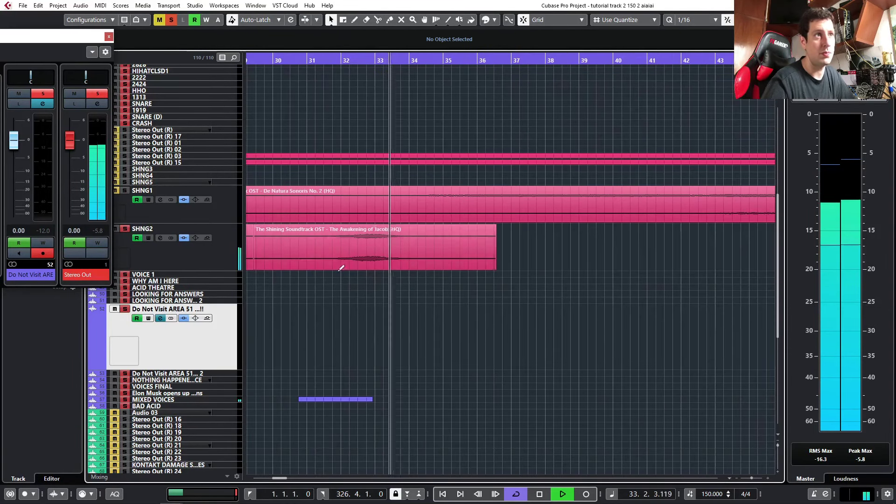
pyautogui.keyDown('alt'); pyautogui.click(326, 262); pyautogui.keyUp('alt')
pyautogui.click(312, 259)
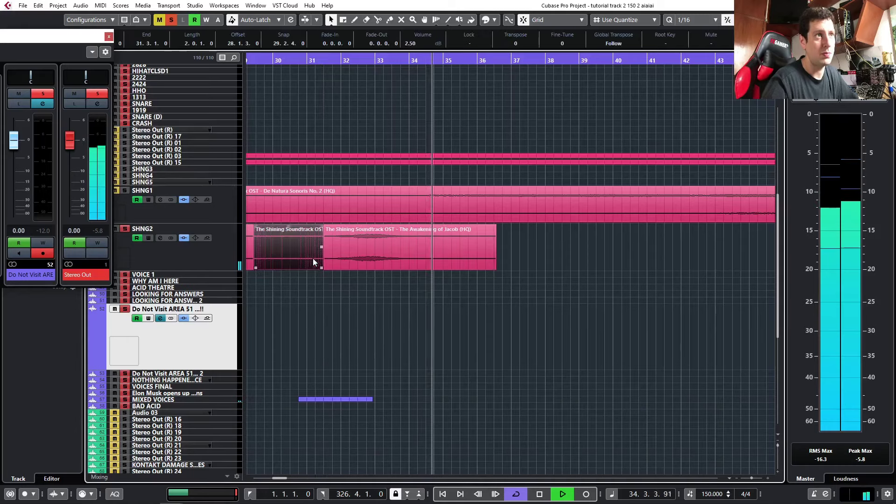
pyautogui.press('Delete')
# Give the SHNG2 clip starting at bar 31.3.1 a fade-in of 1.1.3.109 and replay from about bar 31.
pyautogui.click(325, 233)
pyautogui.moveTo(325, 229); pyautogui.dragTo(369, 228)
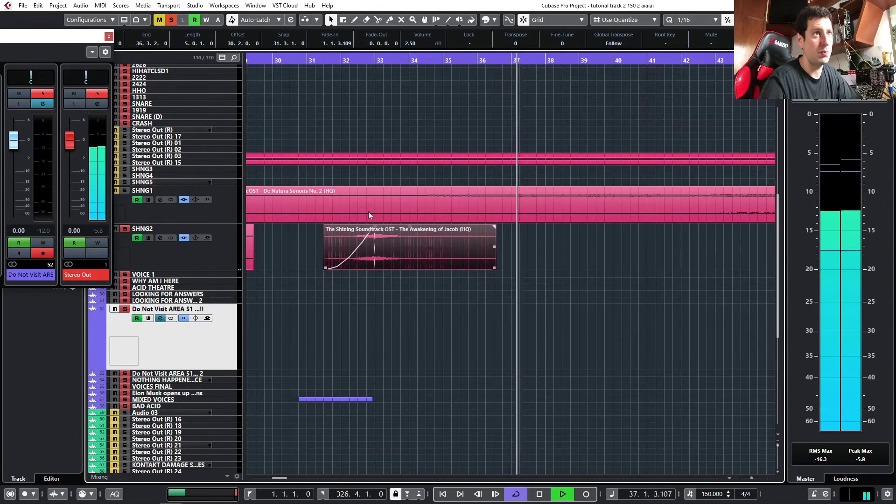
pyautogui.click(312, 61)
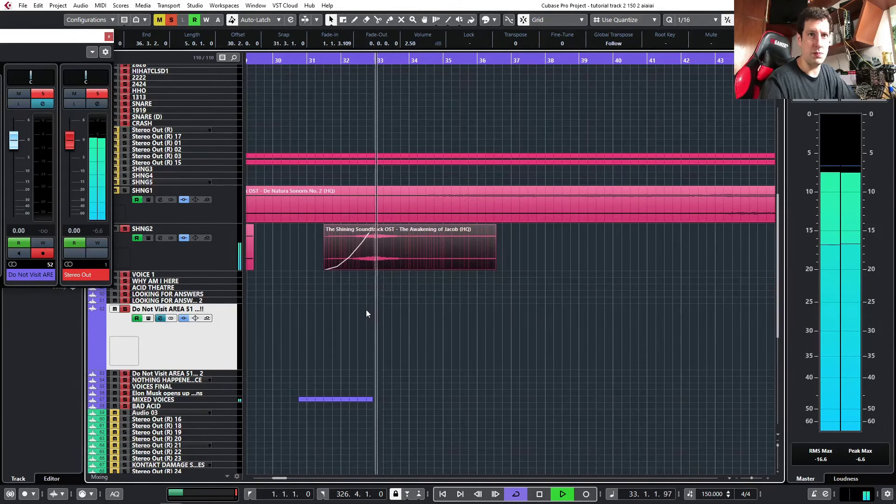
# Enlarge the VOICE 1 track and listen to its clip together with the SHNG2 soundtrack from about bar 61.
pyautogui.hscroll(2, 428, 290)
pyautogui.hscroll(8, 429, 289)
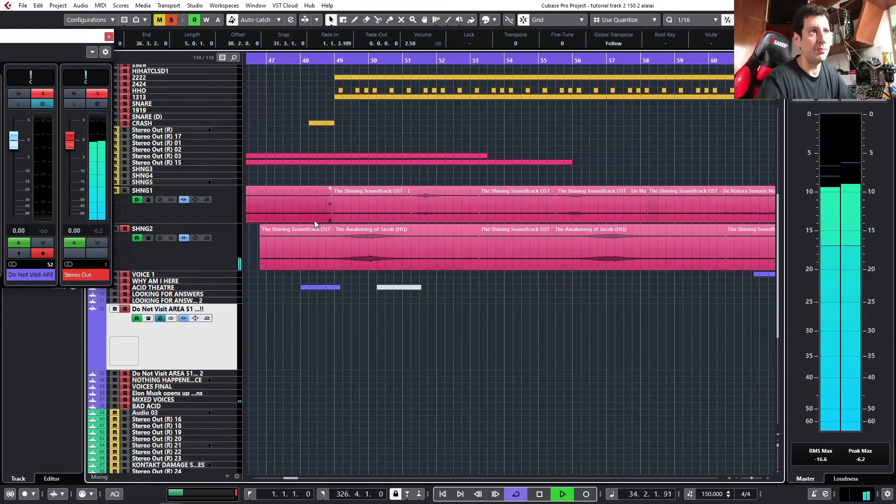
pyautogui.hscroll(4, 519, 250)
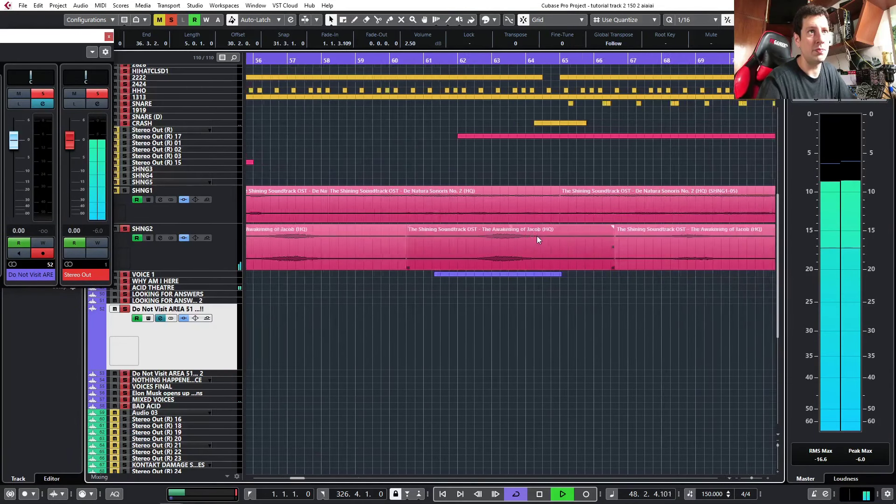
pyautogui.moveTo(232, 276); pyautogui.dragTo(238, 326)
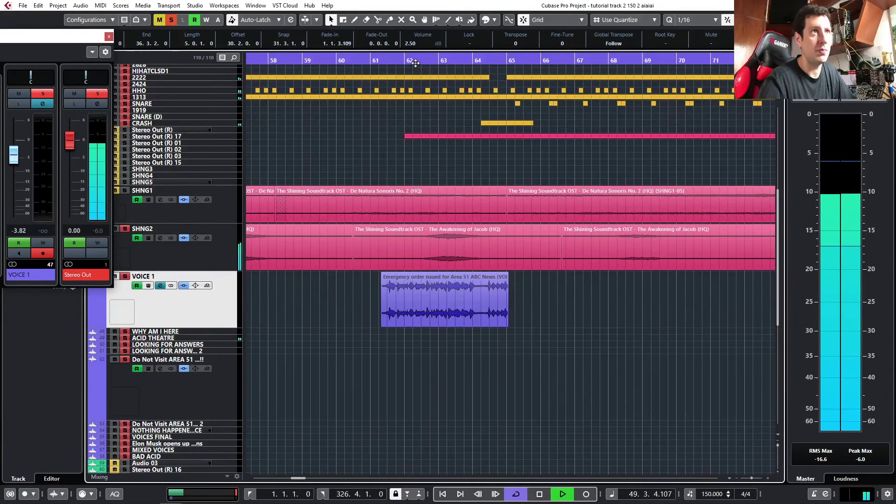
pyautogui.click(363, 66)
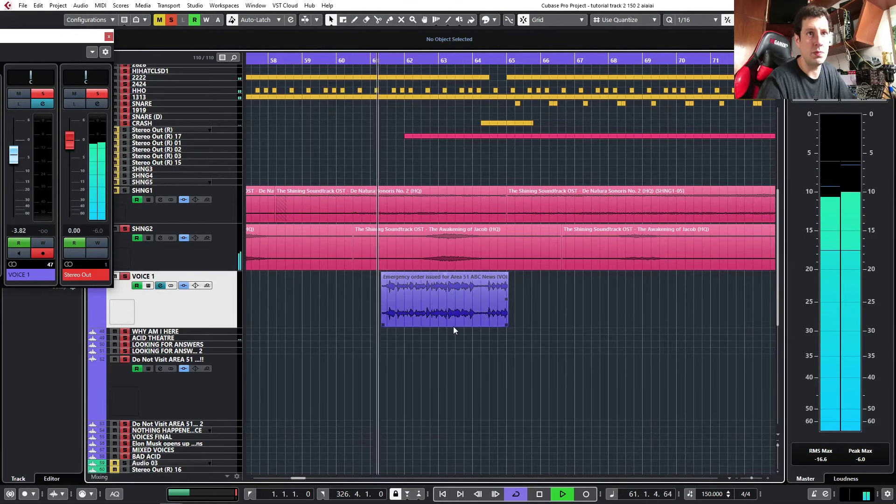
pyautogui.keyDown('ctrl'); pyautogui.scroll(4, 452, 326); pyautogui.keyUp('ctrl')
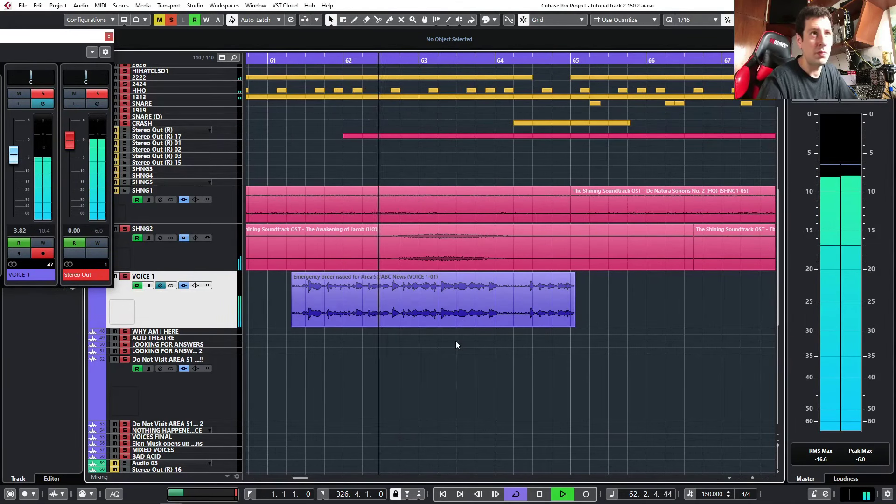
pyautogui.keyDown('ctrl'); pyautogui.scroll(1, 439, 342); pyautogui.keyUp('ctrl')
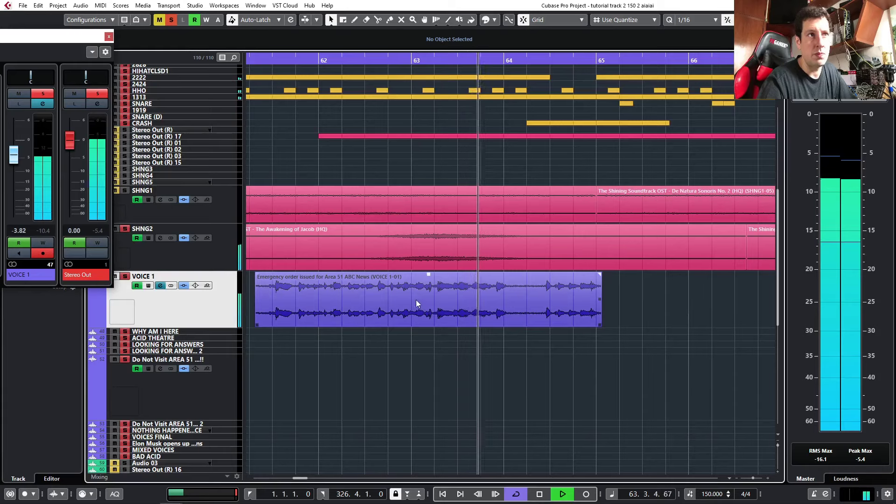
# Stop playback, split the SHNG2 clip at bar 62.2.1, and fade out about 1 bar before and fade in about 1.5 bars after the cut.
pyautogui.press('space')
pyautogui.keyDown('alt'); pyautogui.click(343, 251); pyautogui.keyUp('alt')
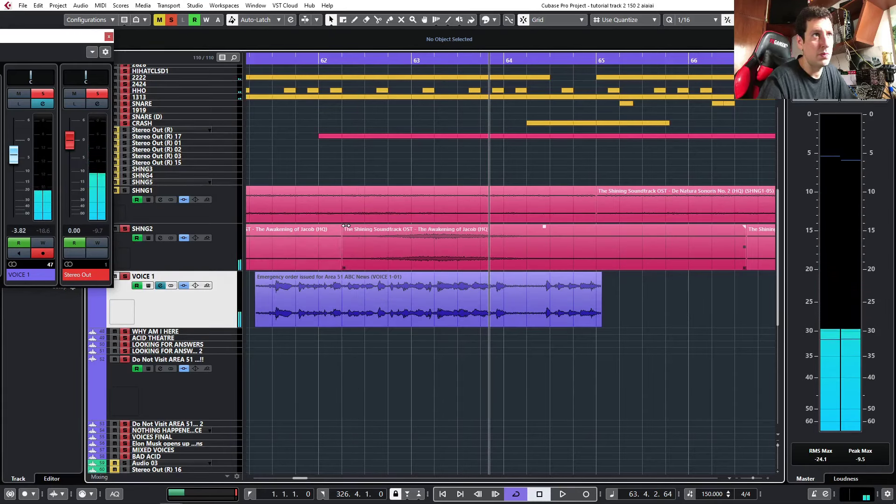
pyautogui.moveTo(345, 225); pyautogui.dragTo(485, 234)
pyautogui.click(497, 280)
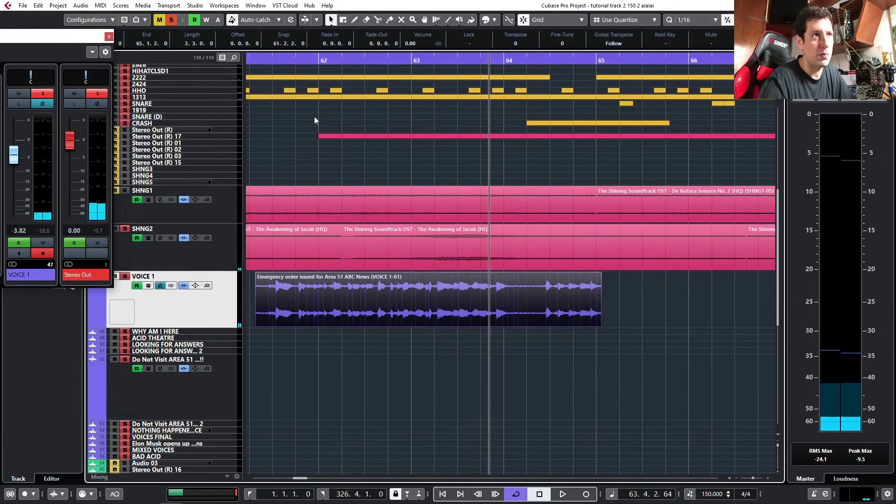
pyautogui.click(317, 234)
pyautogui.moveTo(339, 226); pyautogui.dragTo(249, 230)
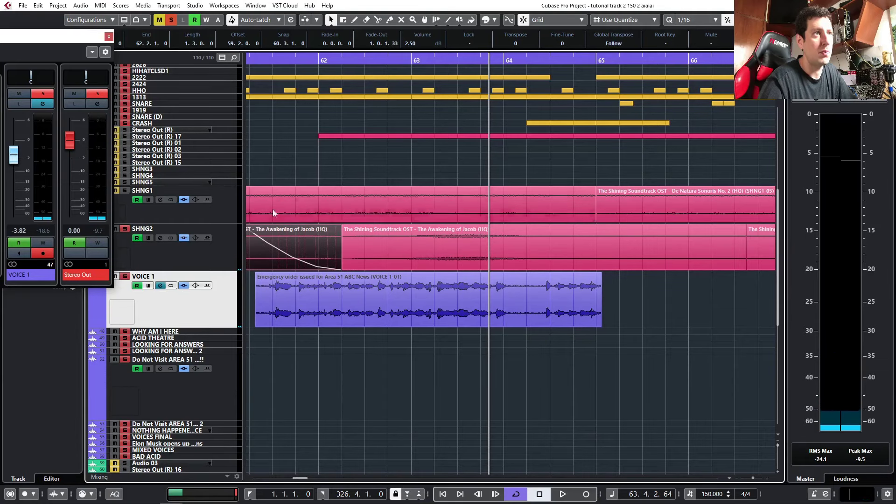
# Give the VOICE 1 clip a fade-in of 0.0.2.50 and play the passage from about bar 61.
pyautogui.click(326, 285)
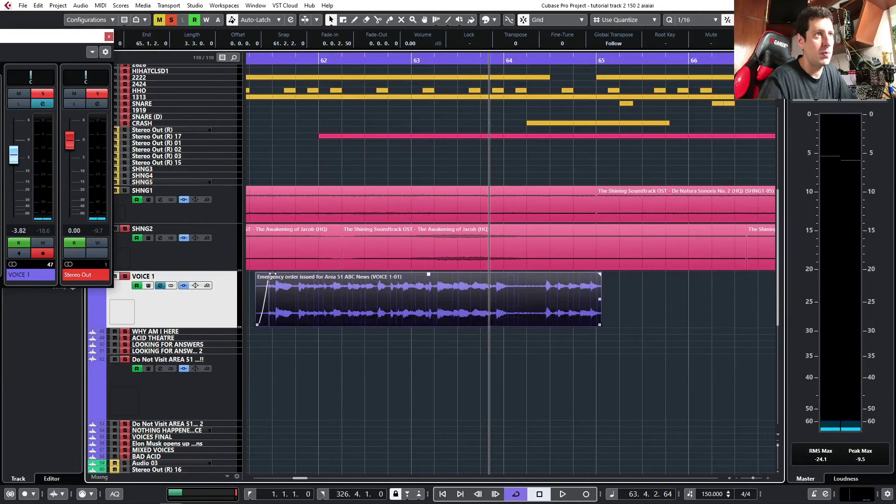
pyautogui.click(258, 59)
pyautogui.press('space')
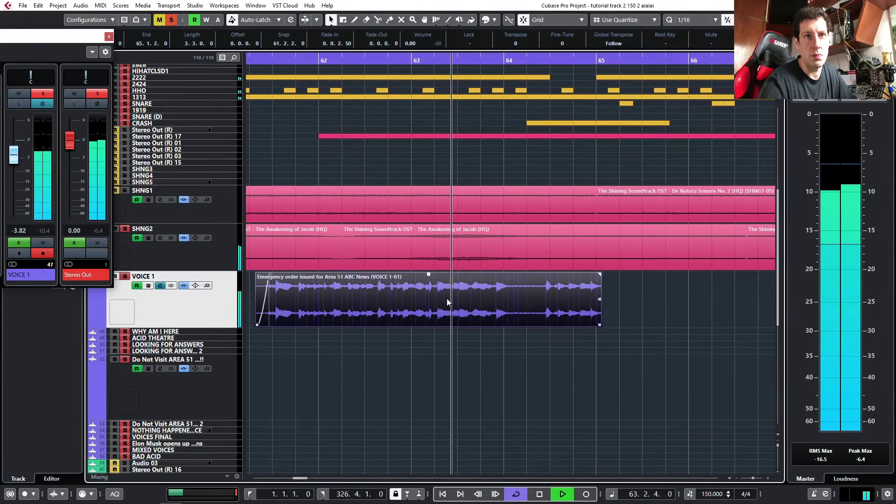
# Move playback to about bar 76 and enlarge the LOOKING FOR ANSWERS 2 track.
pyautogui.scroll(-4, 546, 402)
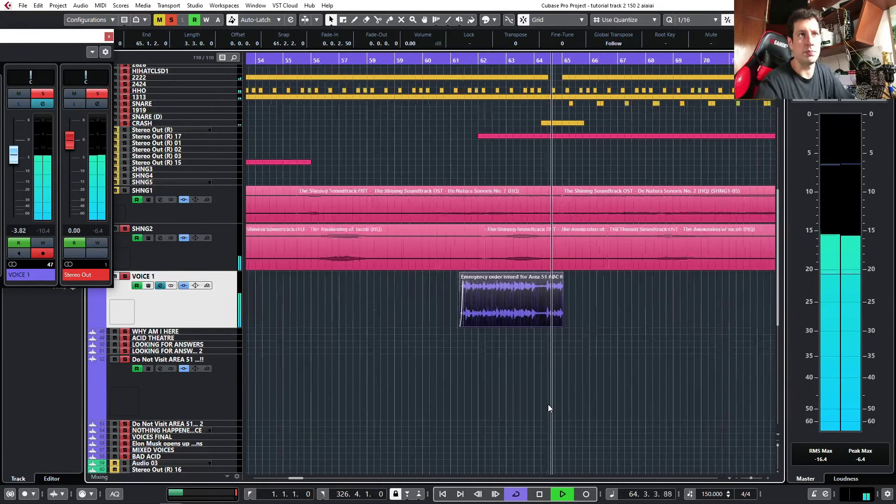
pyautogui.hscroll(3, 546, 404)
pyautogui.scroll(-2, 545, 404)
pyautogui.hscroll(2, 528, 391)
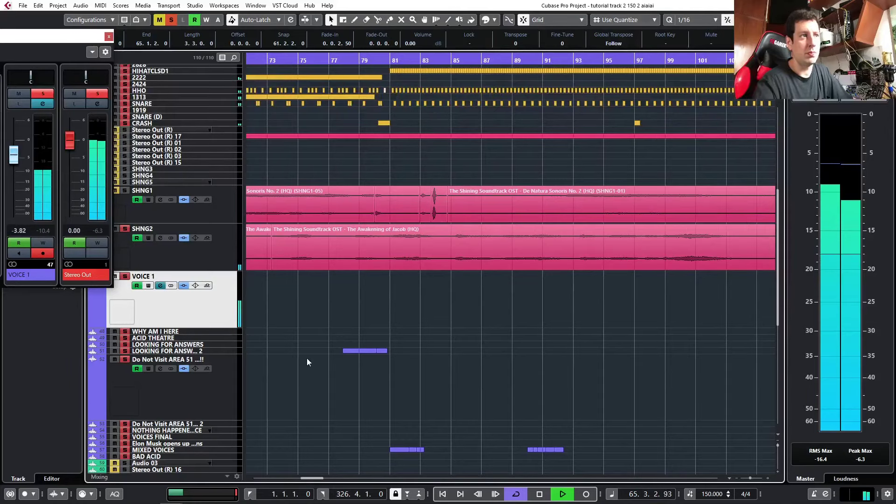
pyautogui.click(317, 60)
pyautogui.scroll(-6, 329, 219)
pyautogui.scroll(2, 333, 261)
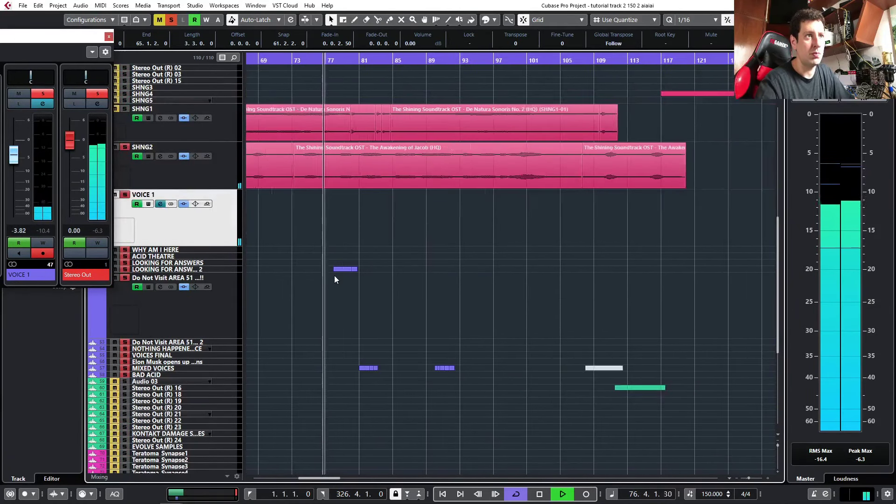
pyautogui.scroll(3, 337, 279)
pyautogui.moveTo(236, 272); pyautogui.dragTo(249, 340)
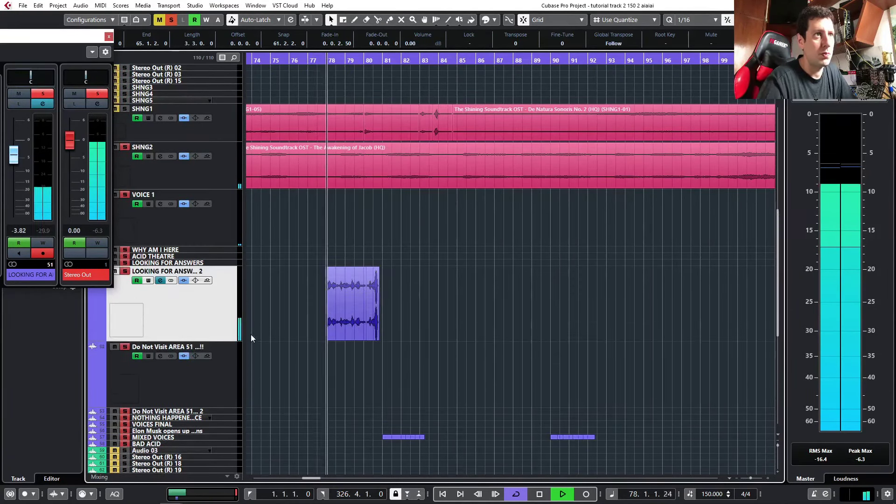
# Replay the LOOKING FOR ANSWERS 2 clips from about bar 78 and listen to them against the SHNG2 soundtrack.
pyautogui.scroll(2, 364, 317)
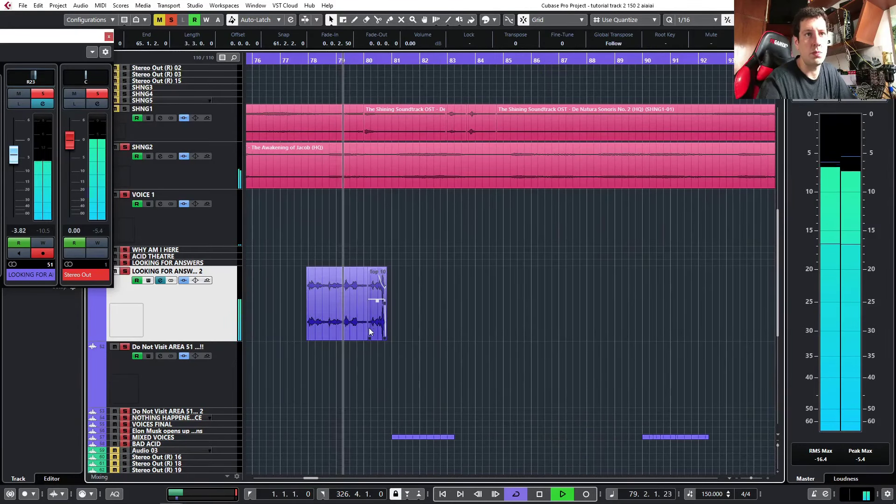
pyautogui.scroll(3, 313, 307)
pyautogui.hscroll(-1, 373, 224)
pyautogui.moveTo(354, 60); pyautogui.dragTo(343, 60)
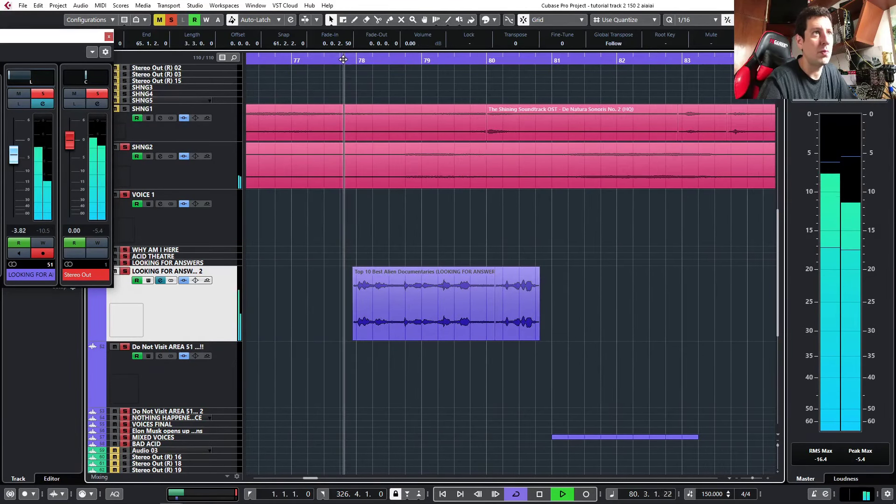
pyautogui.scroll(1, 480, 294)
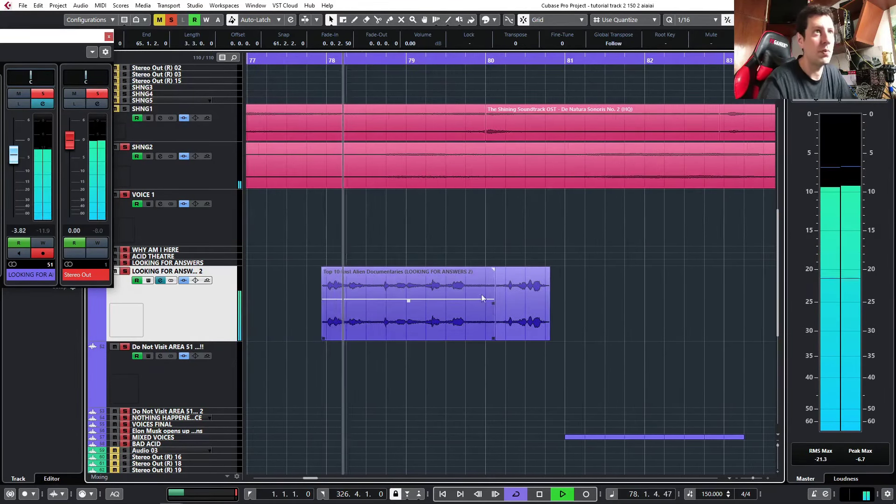
# Stop playback, split the SHNG2 clip at bar 78.3.1, and add a 0.1.3.84 fade-out before and about a 0.75-bar fade-in after the cut.
pyautogui.press('space')
pyautogui.keyDown('alt'); pyautogui.click(367, 174); pyautogui.keyUp('alt')
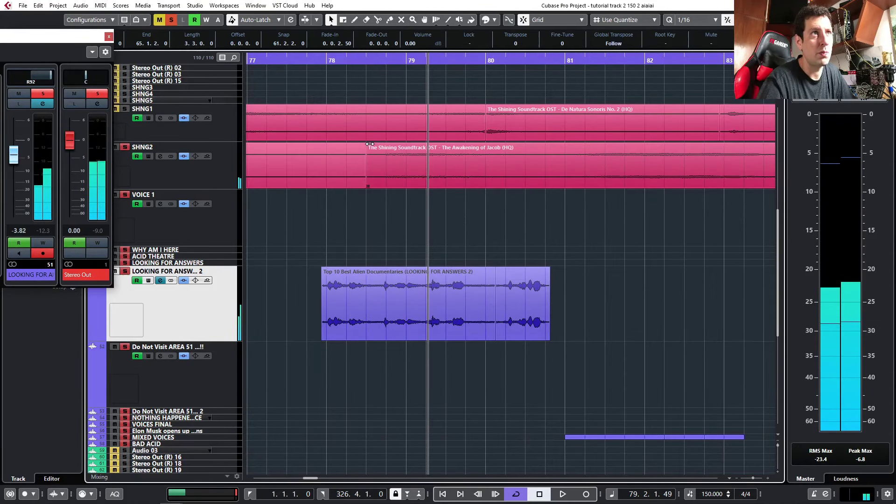
pyautogui.moveTo(369, 144); pyautogui.dragTo(427, 146)
pyautogui.moveTo(364, 144); pyautogui.dragTo(327, 144)
# Replay from bar 78, bounce the last LOOKING FOR ANSWERS 2 clip at bar 80.1.3, and set its volume to -1.00 dB.
pyautogui.doubleClick(331, 60)
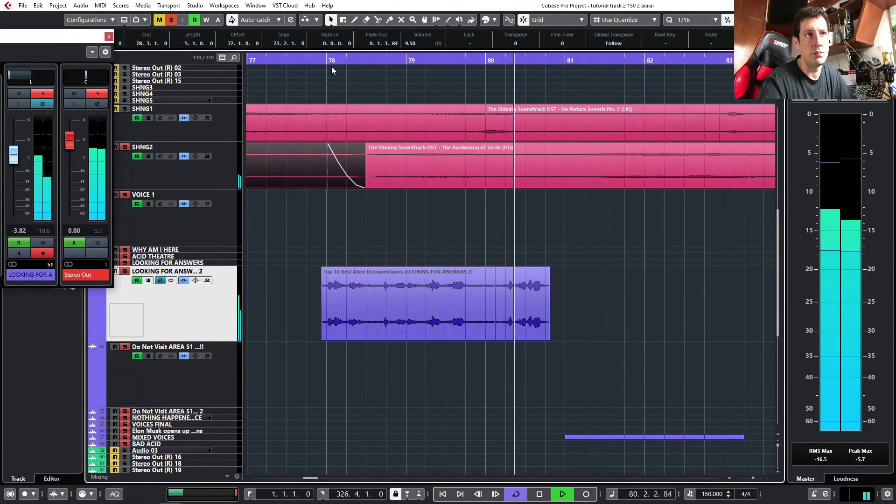
pyautogui.click(536, 308)
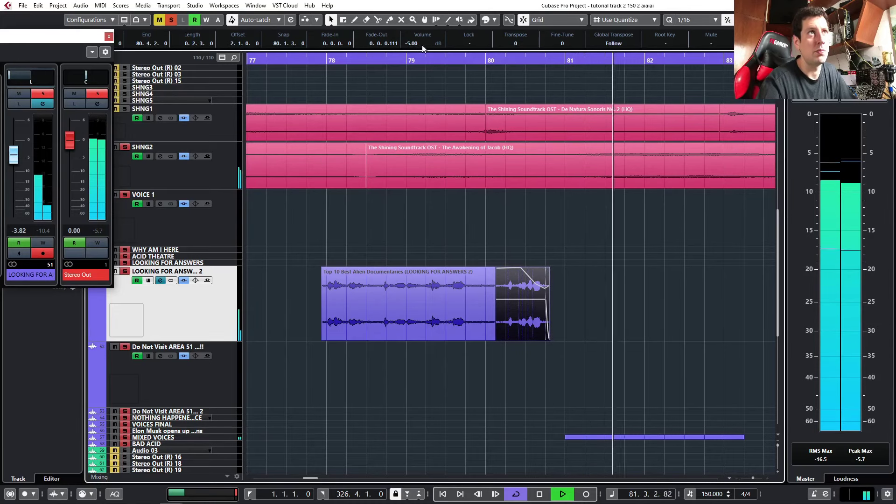
pyautogui.click(472, 327)
pyautogui.press('space')
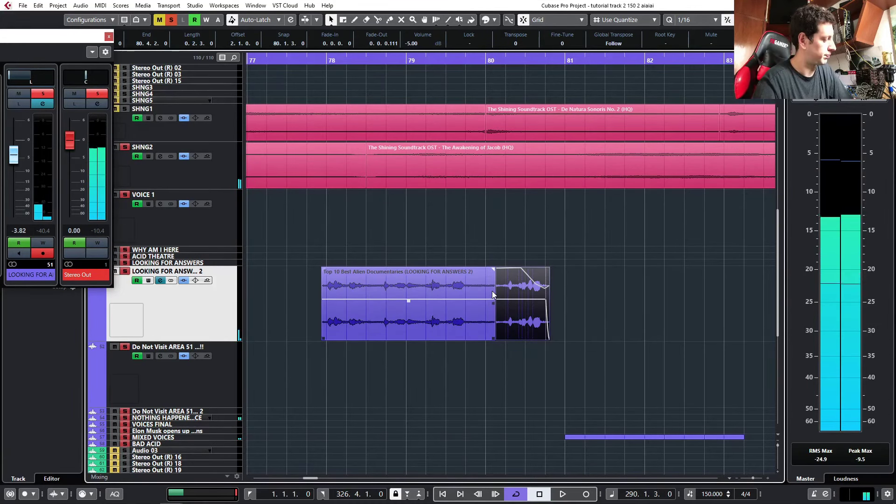
pyautogui.press('b')
pyautogui.click(427, 271)
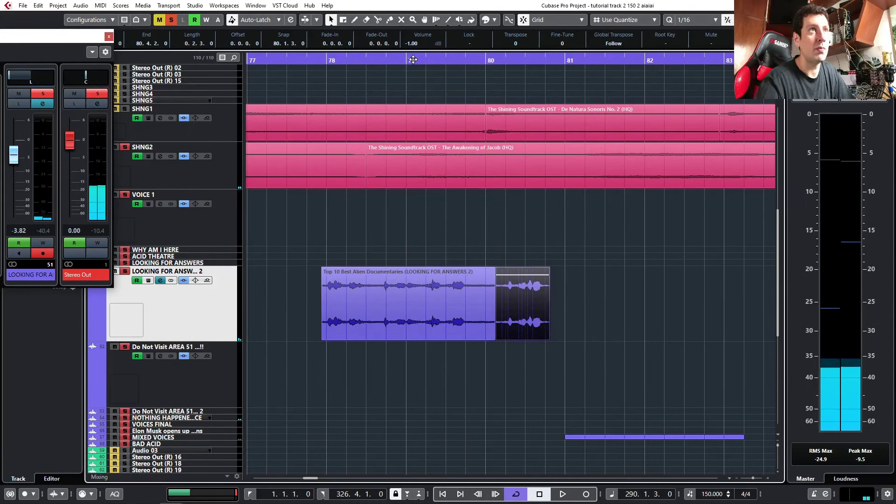
# Replay the LOOKING FOR ANSWERS 2 clips from about bar 79 and enlarge the MIXED VOICES track.
pyautogui.click(413, 59)
pyautogui.press('space')
pyautogui.scroll(-4, 576, 335)
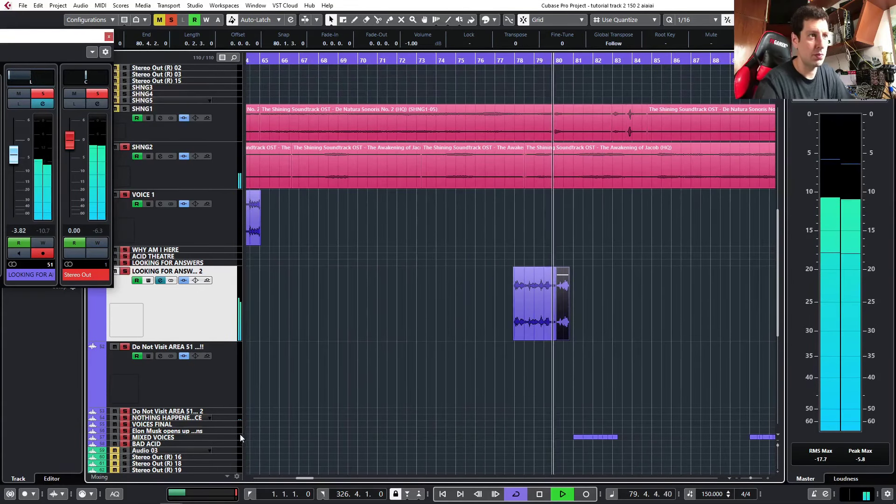
pyautogui.click(210, 431)
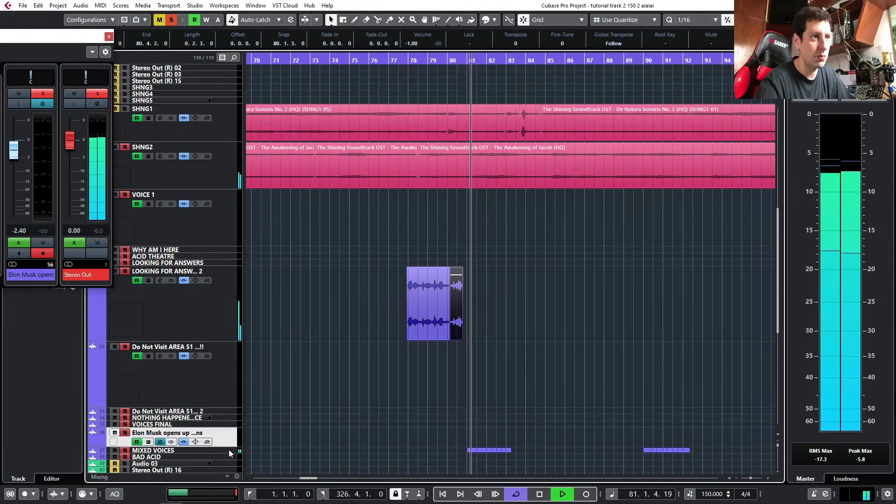
pyautogui.click(237, 452)
# Split the SHNG2 clip at bar 80.4.1, adding a 1.3.3.36 fade-in after and a 1.1.2.2 fade-out before the cut.
pyautogui.press('h')
pyautogui.press('h')
pyautogui.press('h')
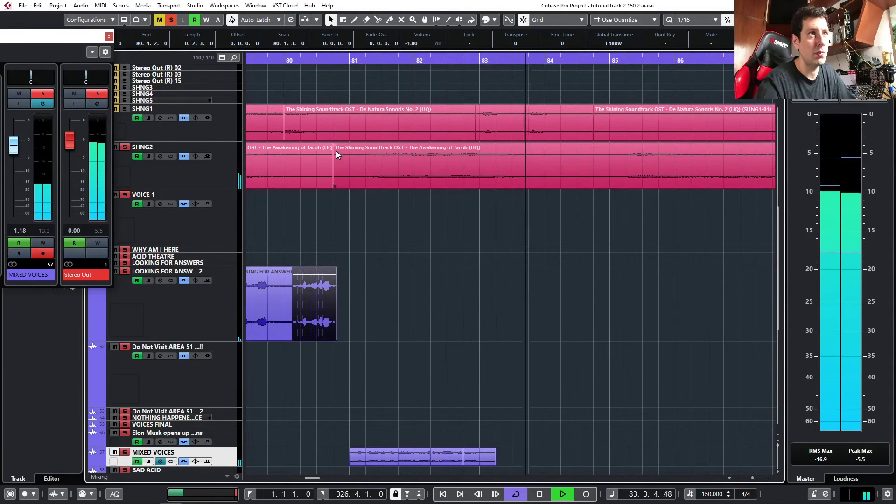
pyautogui.moveTo(334, 145); pyautogui.dragTo(445, 166)
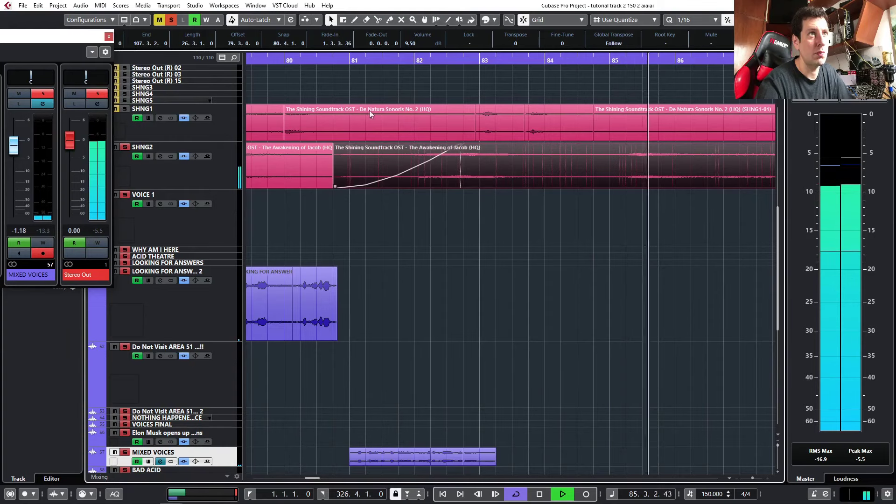
pyautogui.click(330, 147)
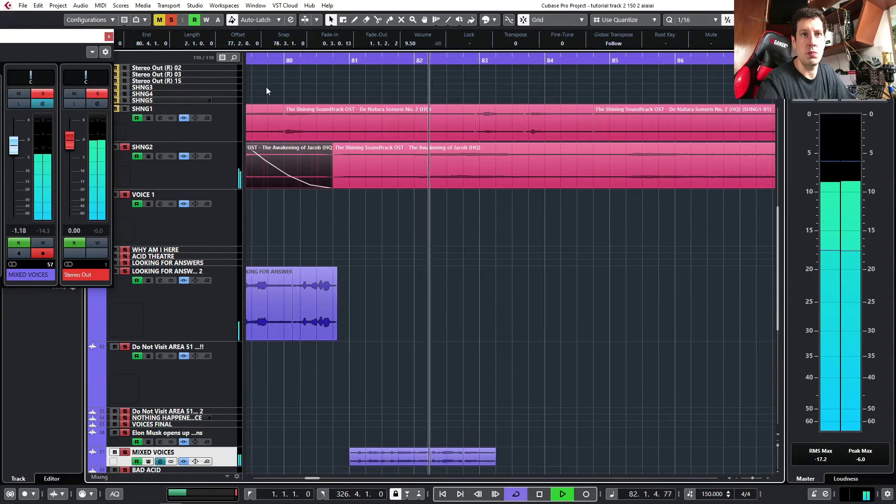
# Replay the passage near bar 82, bounce the SHNG2 clip that starts at bar 80.4.1, and split it at bar 82.4.1.
pyautogui.keyDown('ctrl'); pyautogui.scroll(2, 449, 207); pyautogui.keyUp('ctrl')
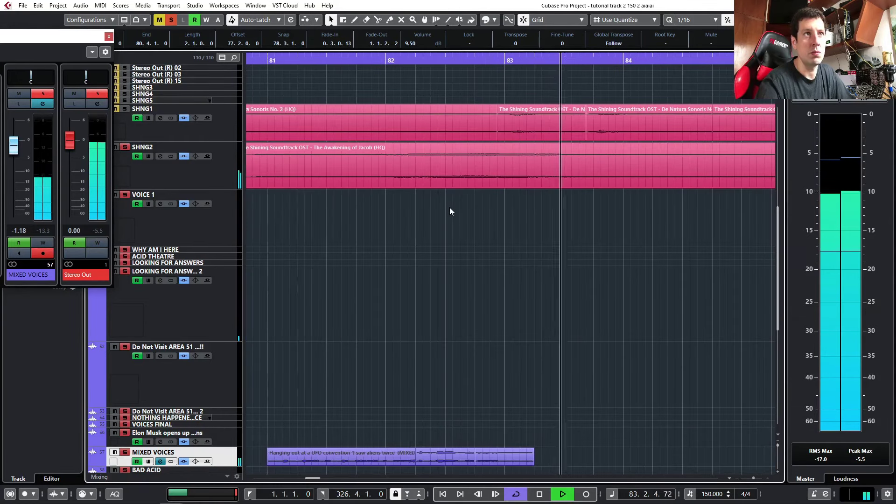
pyautogui.click(371, 57)
pyautogui.keyDown('ctrl'); pyautogui.scroll(1, 400, 151); pyautogui.keyUp('ctrl')
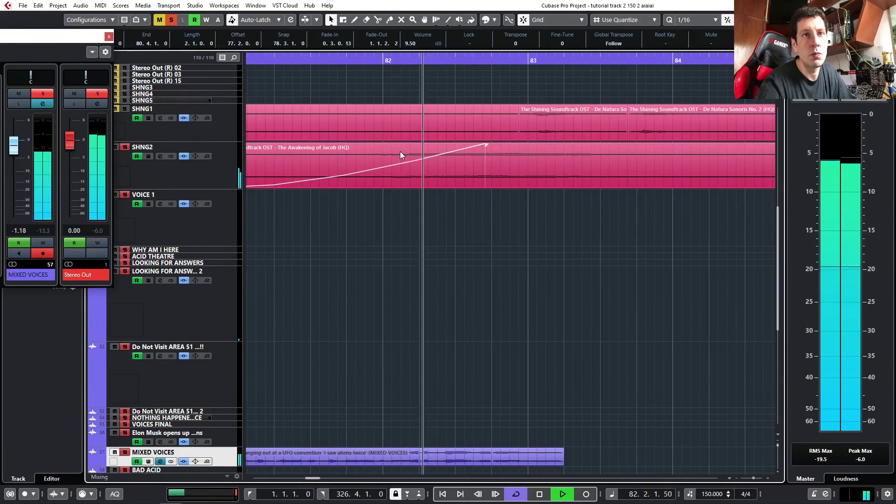
pyautogui.press('space')
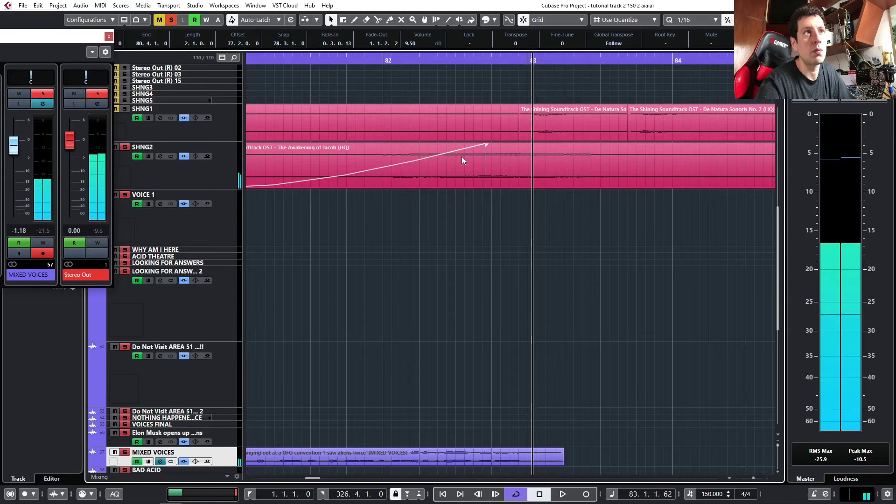
pyautogui.click(460, 156)
pyautogui.press('b')
pyautogui.click(427, 270)
pyautogui.keyDown('alt'); pyautogui.click(490, 172); pyautogui.keyUp('alt')
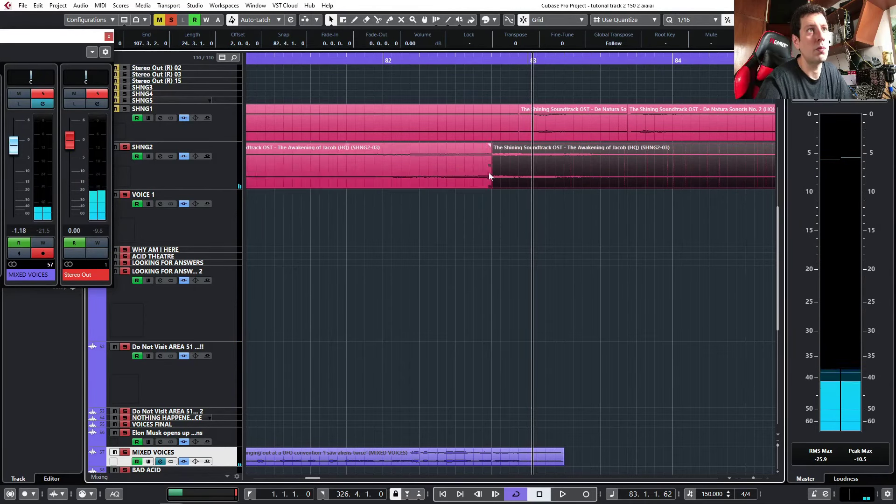
# Select the SHNG2 clip from bar 80.4.1 to 82.4.1 and listen to the MIXED VOICES clips around bars 82 and 90.
pyautogui.click(467, 161)
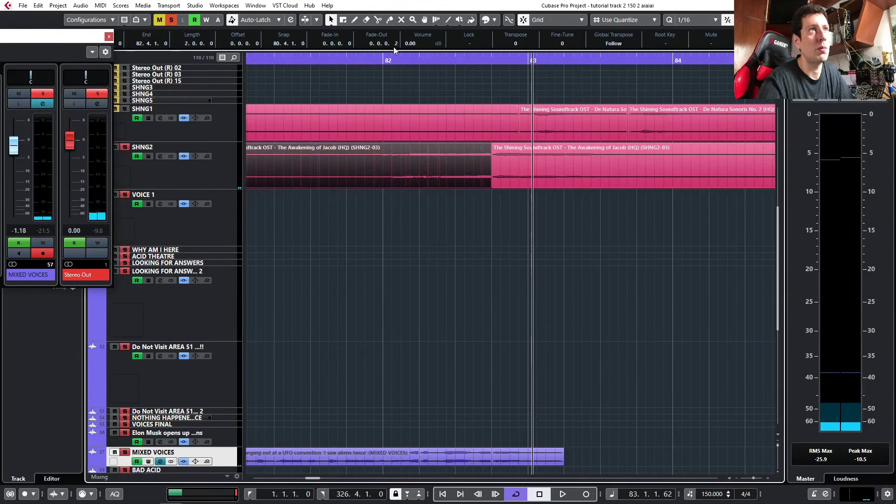
pyautogui.click(344, 57)
pyautogui.press('space')
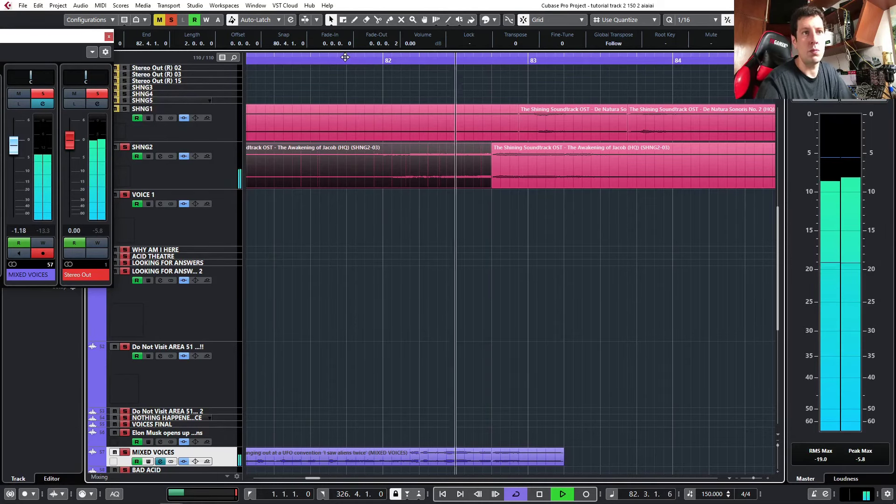
pyautogui.scroll(-6, 488, 219)
pyautogui.hscroll(2, 486, 222)
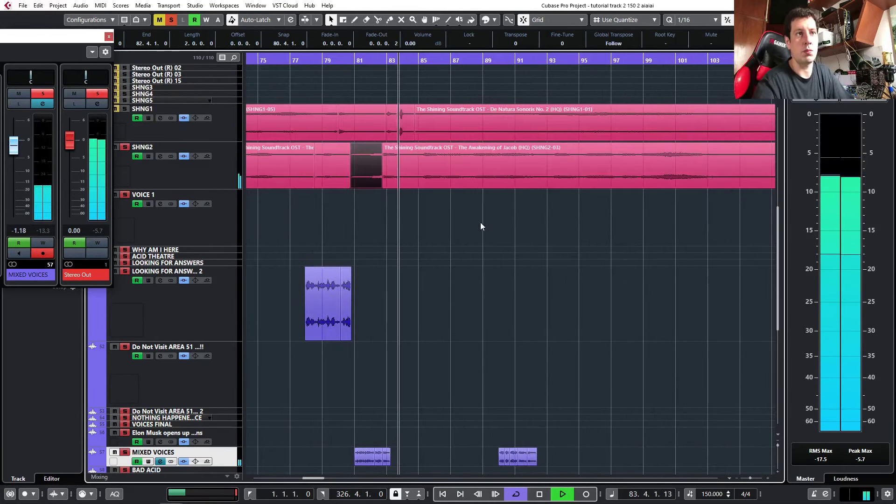
pyautogui.click(482, 57)
pyautogui.hscroll(2, 486, 143)
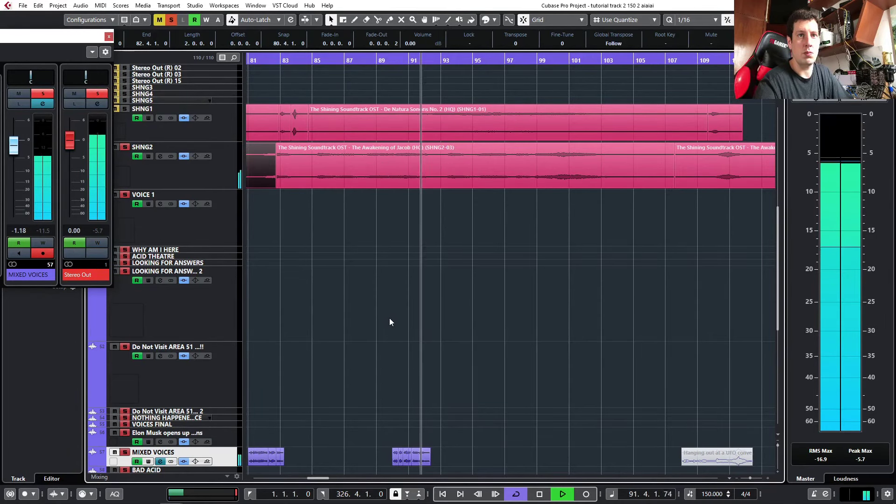
# Delete the two muted MIXED VOICES clips near bars 108 and 171.
pyautogui.scroll(-6, 389, 317)
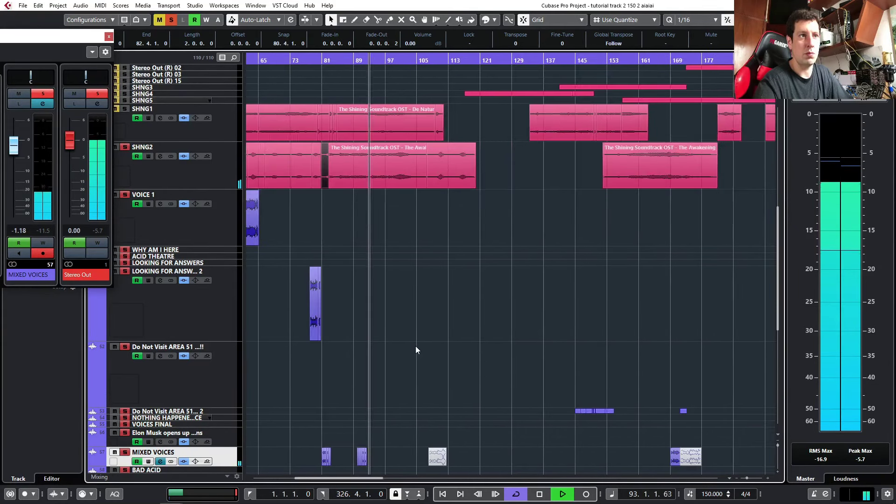
pyautogui.hscroll(3, 452, 383)
pyautogui.scroll(-5, 451, 384)
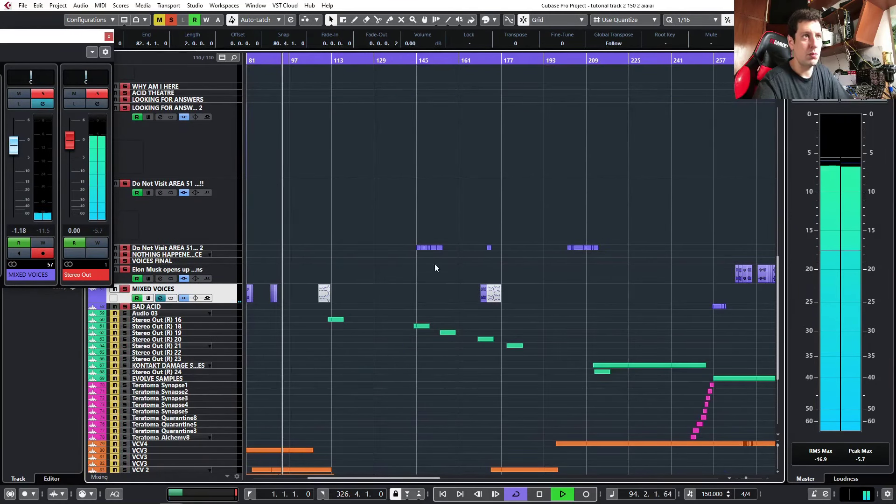
pyautogui.press('Delete')
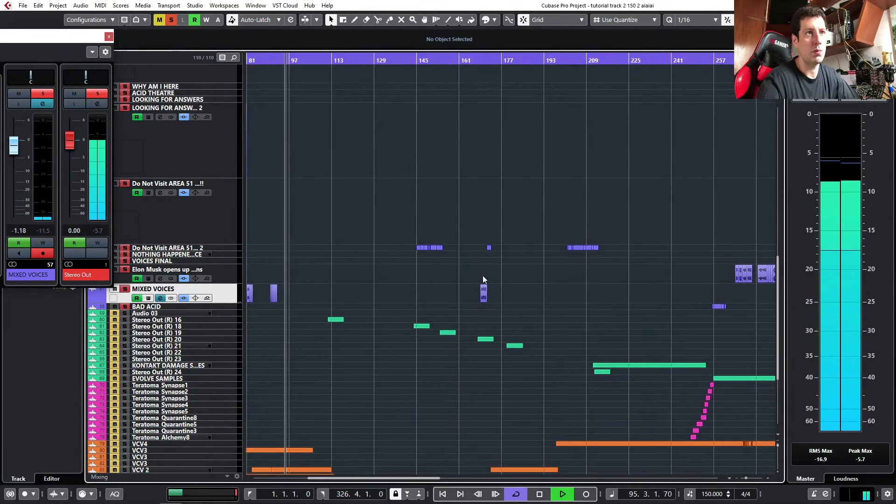
# Move playback to about bar 144 and enlarge the Do Not Visit AREA 51... 2 track.
pyautogui.click(412, 85)
pyautogui.scroll(-3, 442, 232)
pyautogui.scroll(5, 435, 243)
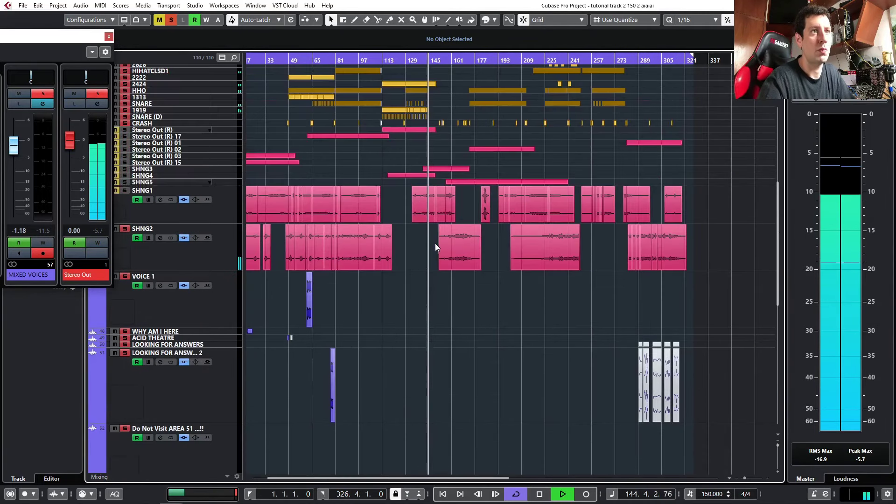
pyautogui.scroll(4, 443, 317)
pyautogui.scroll(-5, 447, 329)
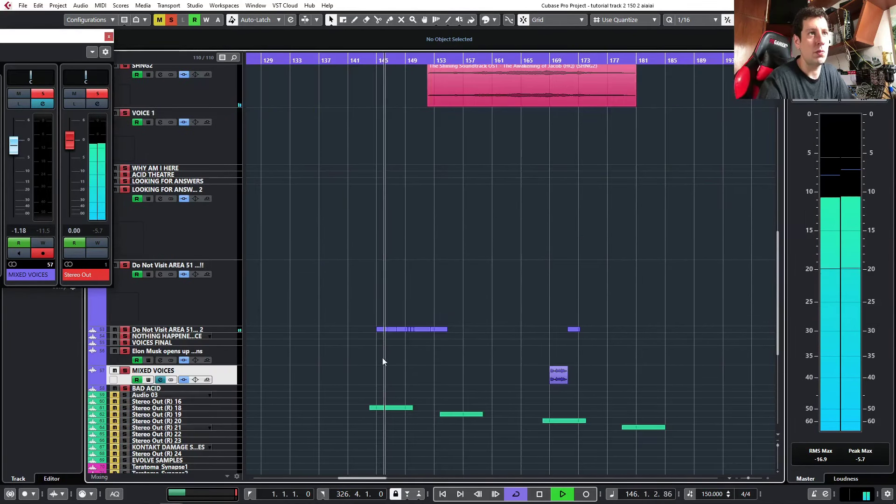
pyautogui.moveTo(237, 332); pyautogui.dragTo(237, 410)
pyautogui.scroll(3, 369, 385)
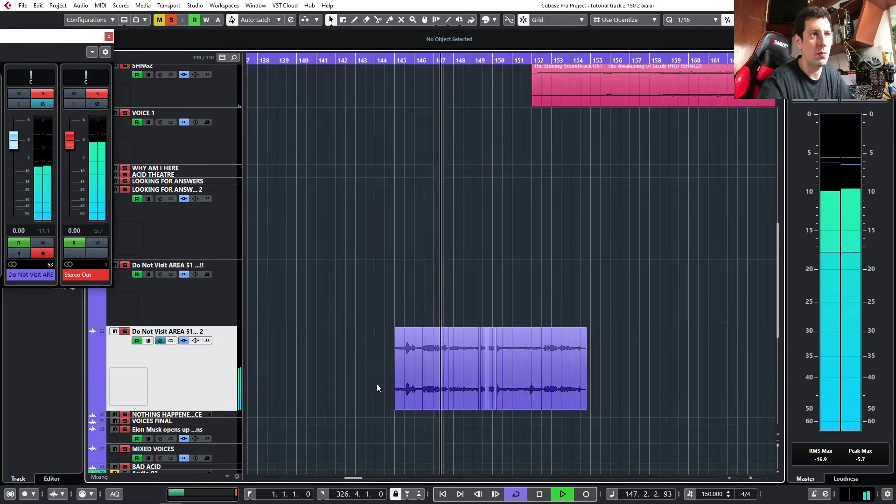
# Select the first two Do Not Visit AREA 51... 2 clips to check their volumes, deselect them, and keep listening to the passage.
pyautogui.click(435, 384)
pyautogui.click(407, 372)
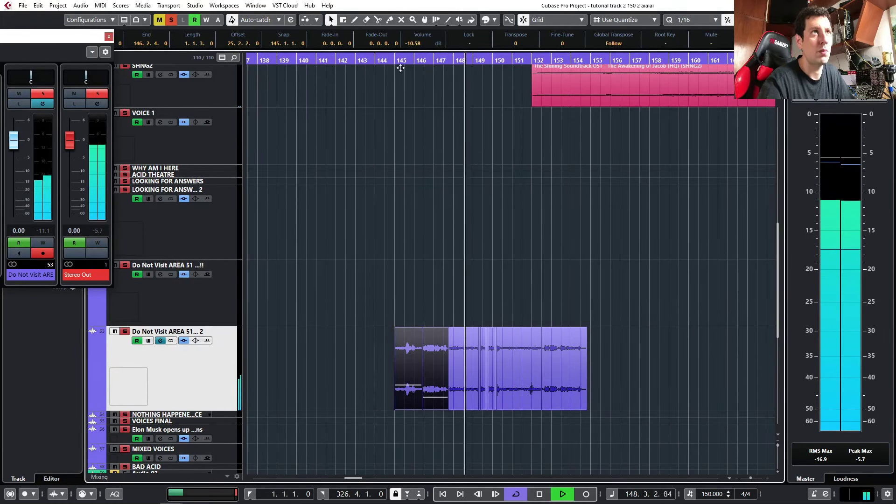
pyautogui.click(411, 347)
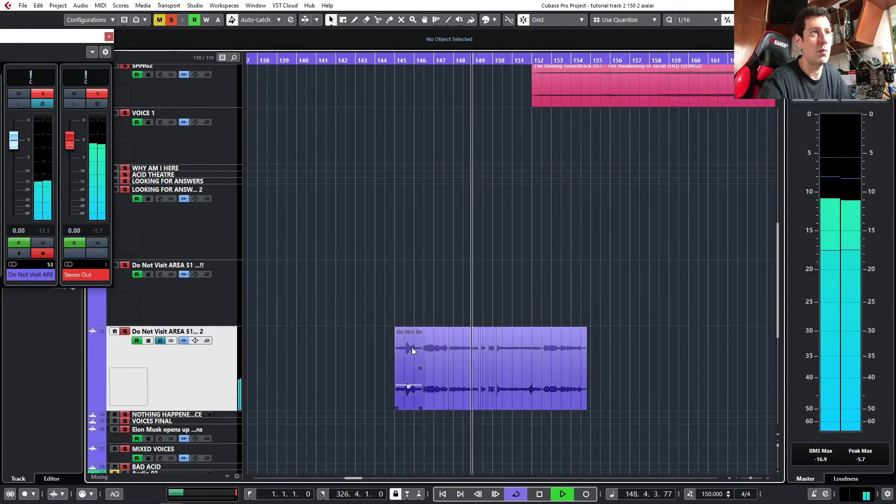
pyautogui.click(447, 320)
pyautogui.scroll(-2, 525, 234)
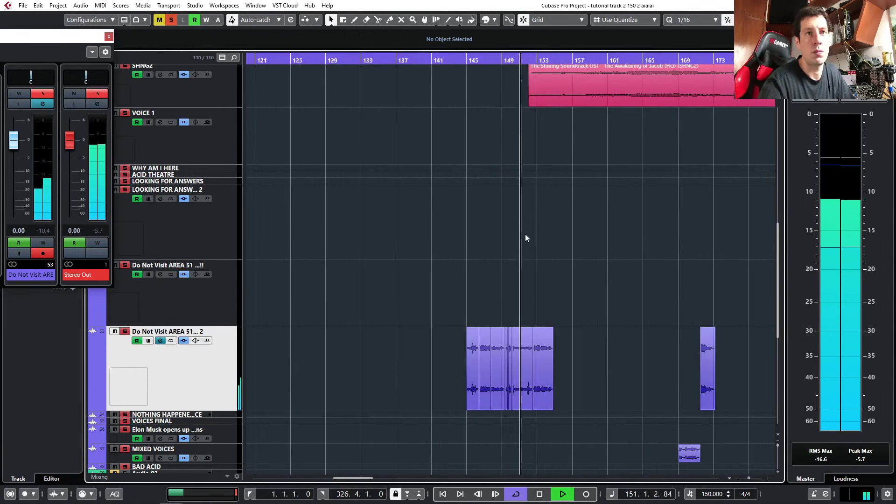
# Give the SHNG2 clip starting at bar 152 a fade-in of 2.2.3.84.
pyautogui.scroll(-2, 525, 238)
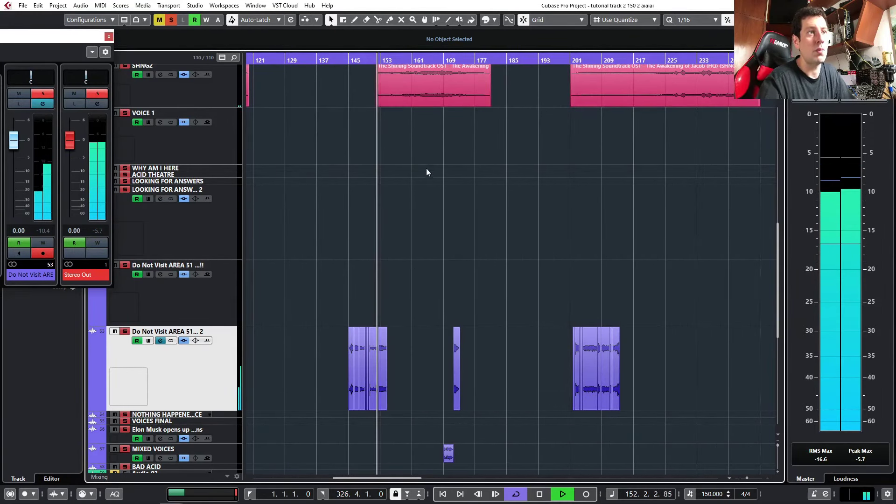
pyautogui.scroll(3, 426, 172)
pyautogui.scroll(5, 322, 198)
pyautogui.click(310, 244)
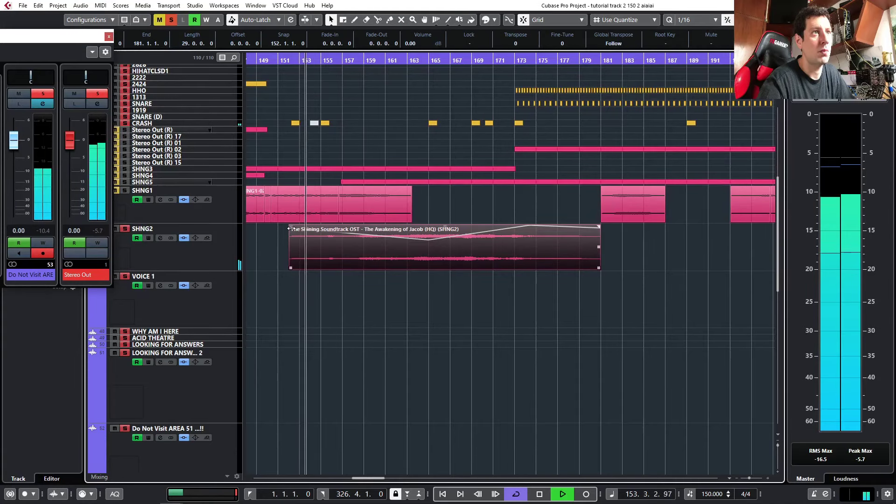
pyautogui.moveTo(291, 229); pyautogui.dragTo(321, 230)
pyautogui.scroll(-4, 551, 233)
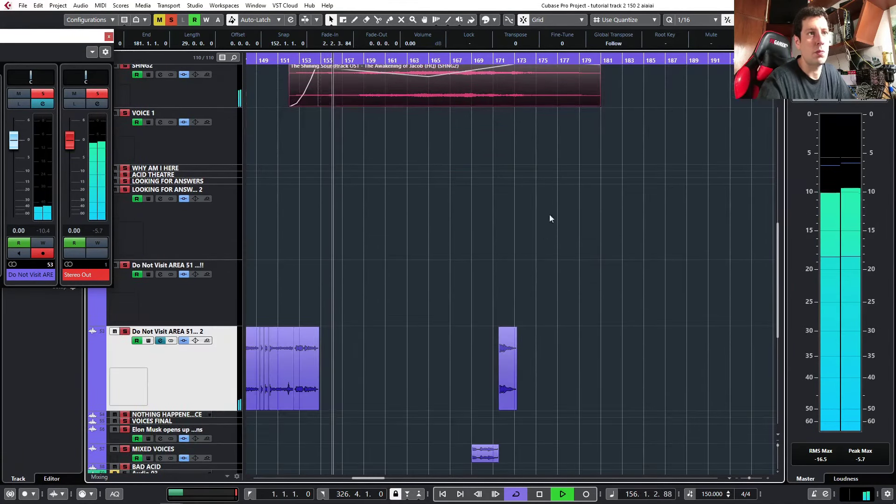
# Listen to the MIXED VOICES clip from about bar 169 against the SHNG2 soundtrack, and stop playback.
pyautogui.click(471, 58)
pyautogui.scroll(-4, 477, 166)
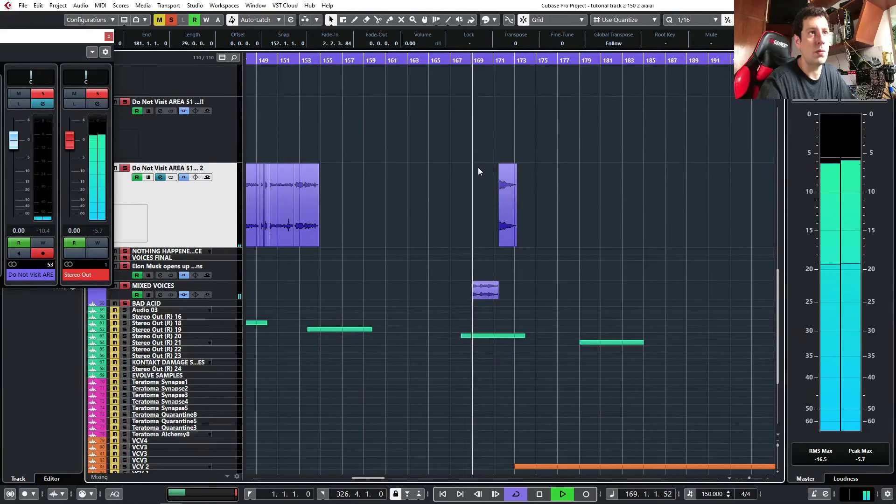
pyautogui.scroll(3, 466, 179)
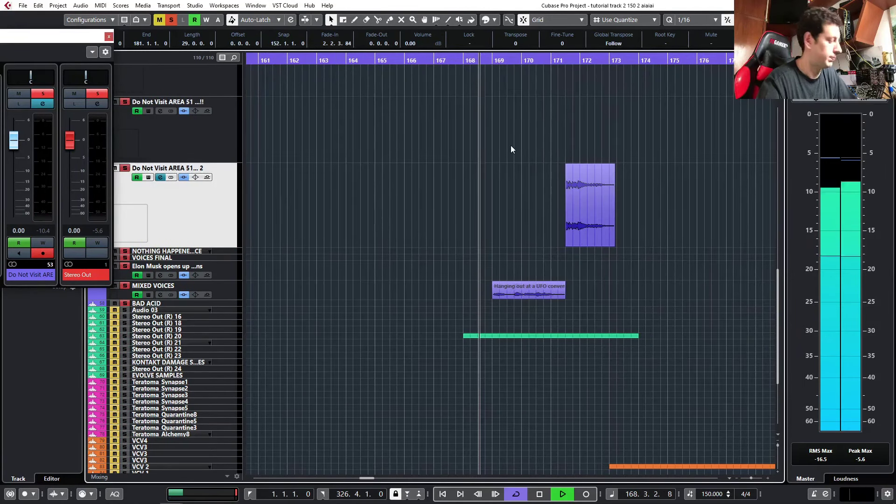
pyautogui.scroll(2, 522, 248)
pyautogui.scroll(12, 520, 247)
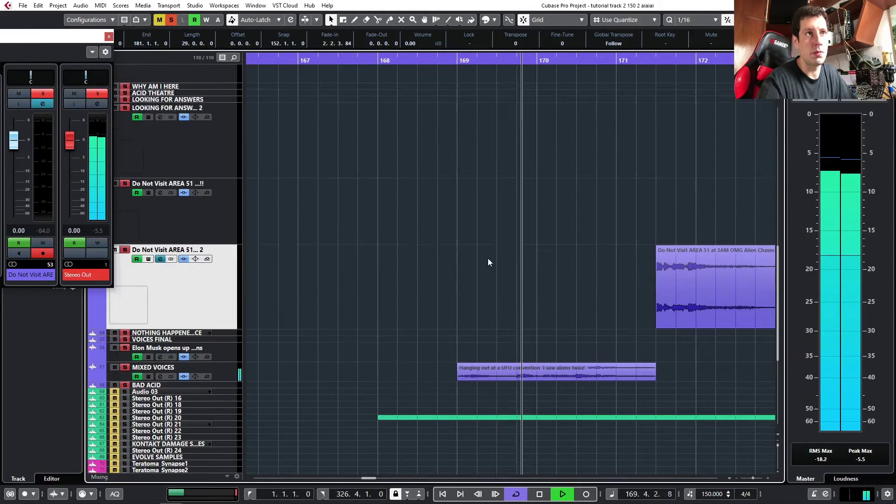
pyautogui.scroll(-6, 488, 258)
pyautogui.scroll(4, 486, 214)
pyautogui.press('space')
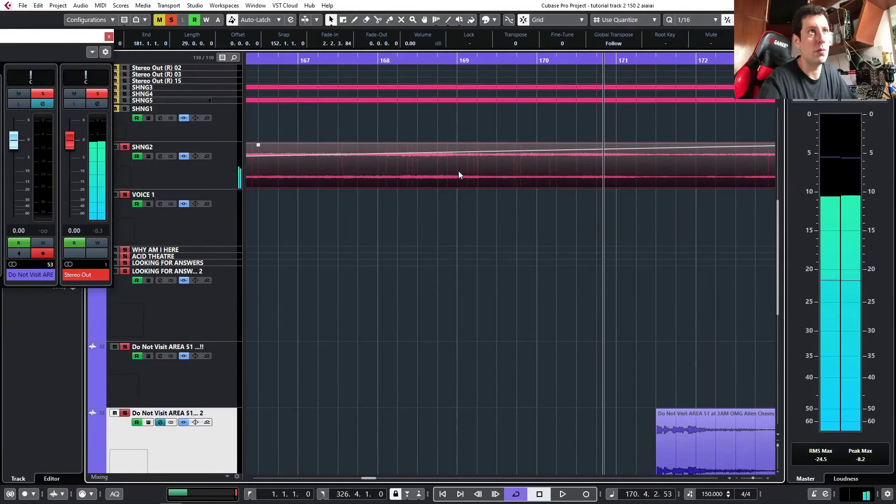
# Enlarge the SHNG2 track and replay the MIXED VOICES clip from about bar 169.
pyautogui.click(212, 182)
pyautogui.scroll(-5, 424, 238)
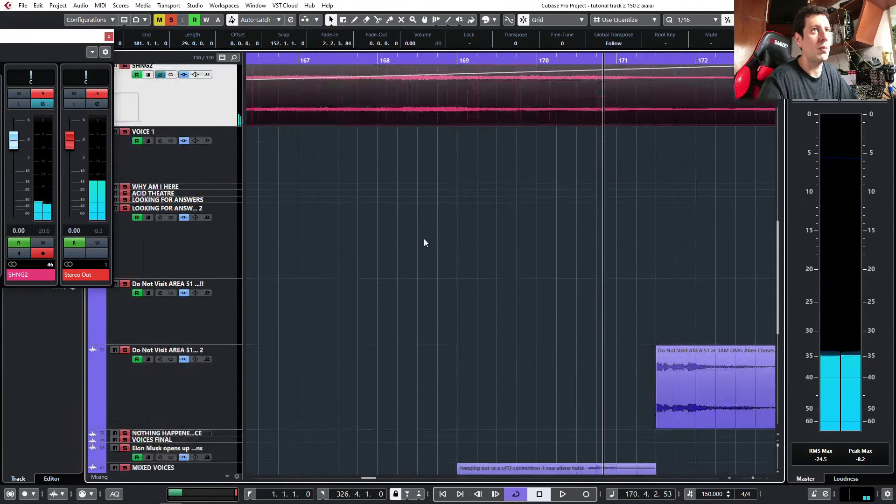
pyautogui.click(450, 71)
pyautogui.scroll(2, 504, 186)
pyautogui.press('space')
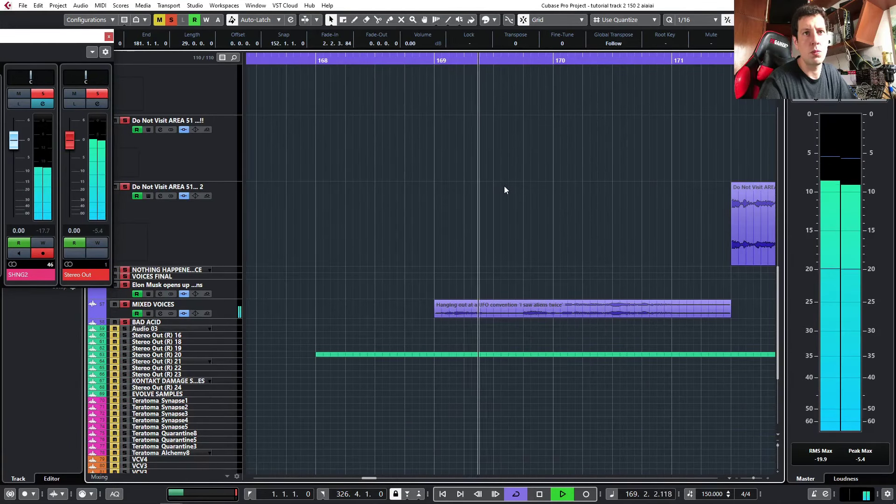
# Move the MIXED VOICES track up so it sits directly beneath the SHNG2 track.
pyautogui.moveTo(229, 318); pyautogui.dragTo(236, 223)
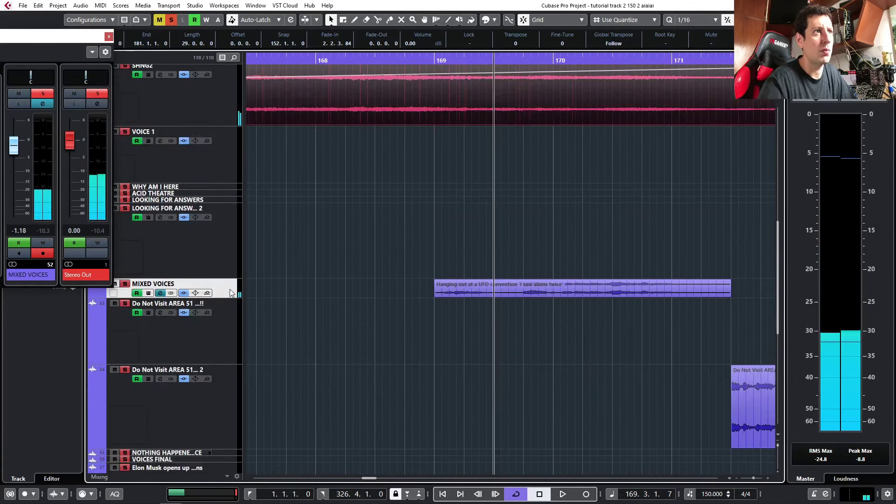
pyautogui.moveTo(230, 290); pyautogui.dragTo(233, 131)
pyautogui.scroll(5, 501, 280)
pyautogui.scroll(2, 502, 280)
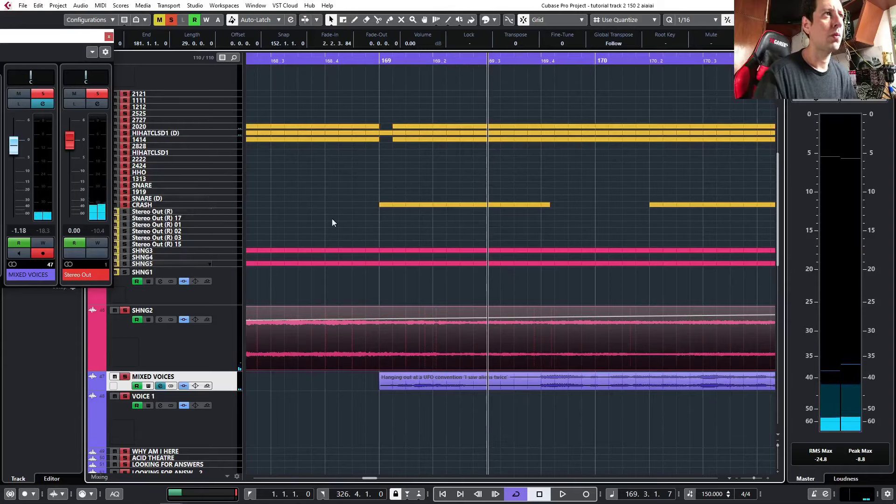
pyautogui.press('space')
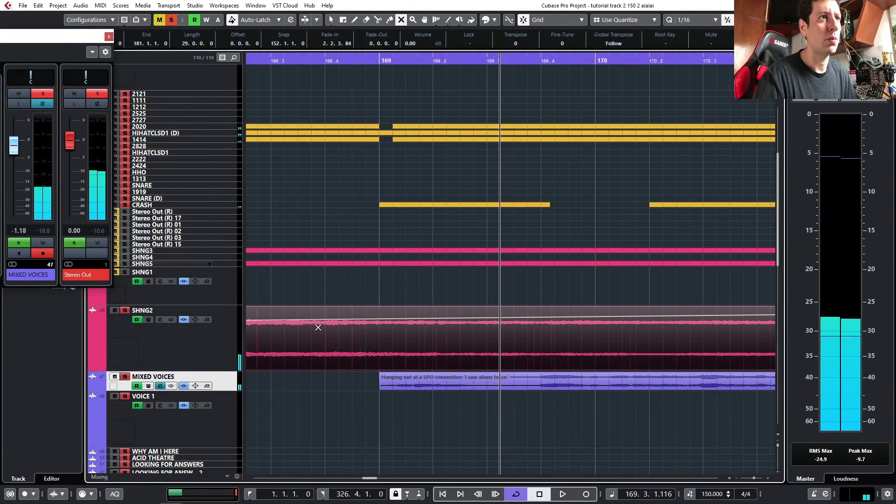
# Draw a volume dip in the SHNG2 clip's envelope from about 168.4, lowest just after bar 169, rising to full level after bar 170.
pyautogui.press('8')
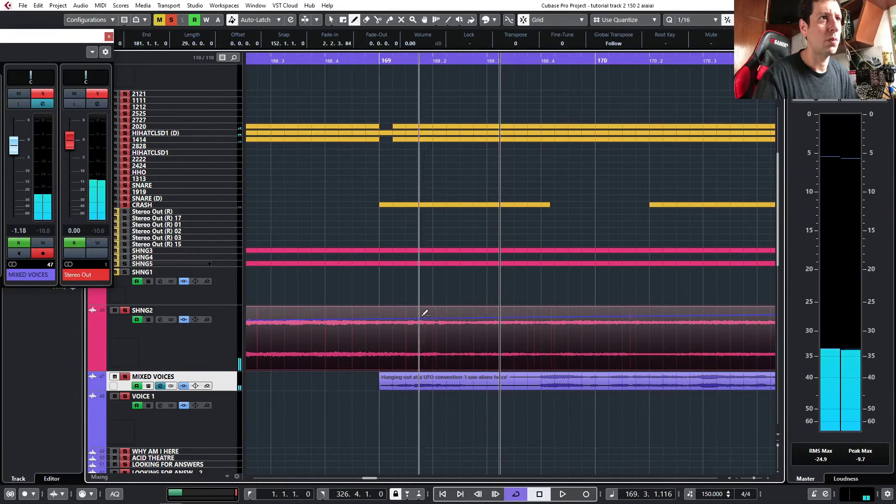
pyautogui.click(326, 319)
pyautogui.moveTo(396, 323)
pyautogui.mouseDown()
pyautogui.moveTo(405, 341)
pyautogui.moveTo(465, 340)
pyautogui.moveTo(641, 298)
pyautogui.mouseUp()
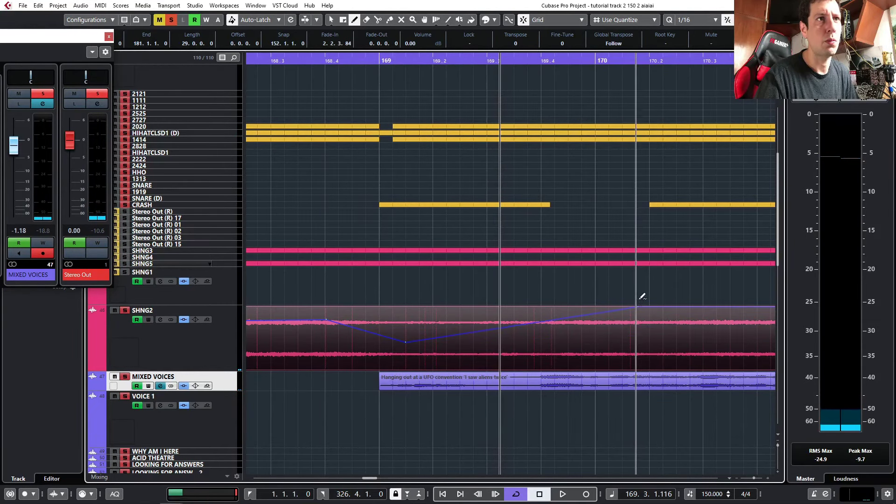
# Listen to how the SHNG2 volume dip sits against the MIXED VOICES clip, replaying from about bar 167.
pyautogui.moveTo(272, 60); pyautogui.dragTo(272, 64)
pyautogui.press('space')
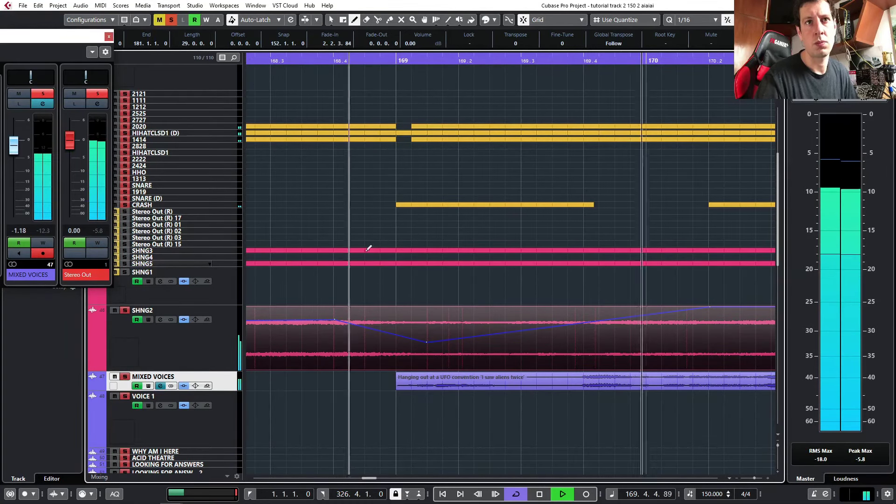
pyautogui.scroll(-4, 391, 273)
pyautogui.click(265, 59)
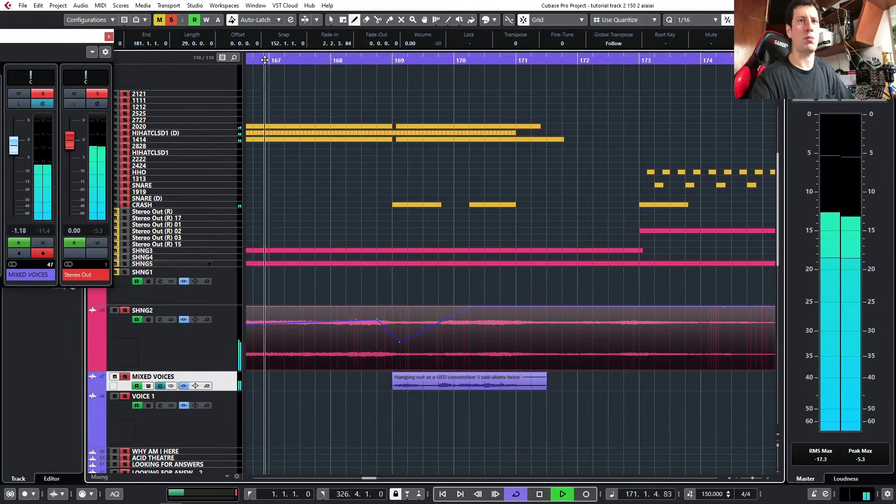
pyautogui.scroll(-5, 322, 250)
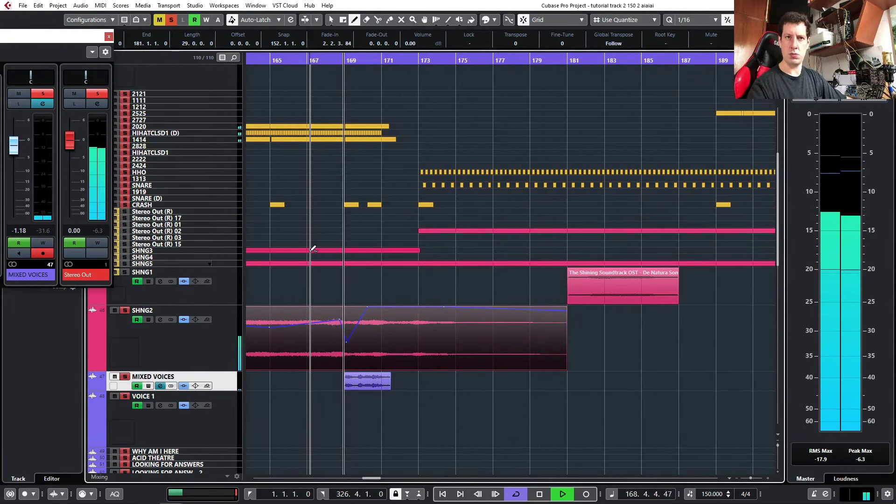
pyautogui.press('h')
pyautogui.press('h')
pyautogui.press('h')
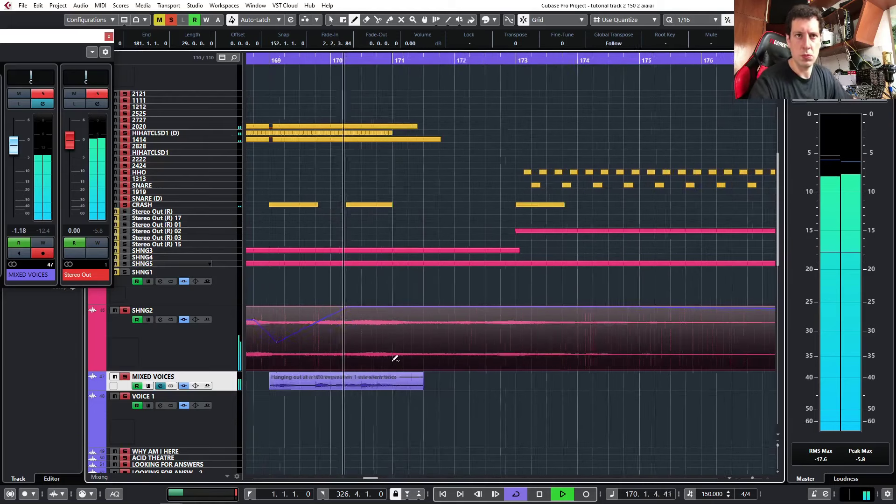
# Extend the SHNG2 envelope's rise to full level until just before bar 172, and replay the voice passage.
pyautogui.press('space')
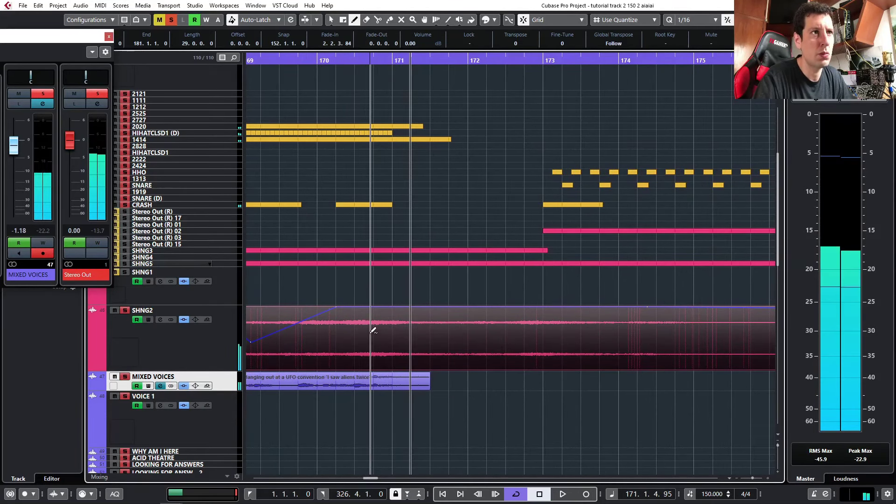
pyautogui.moveTo(345, 303); pyautogui.dragTo(465, 294)
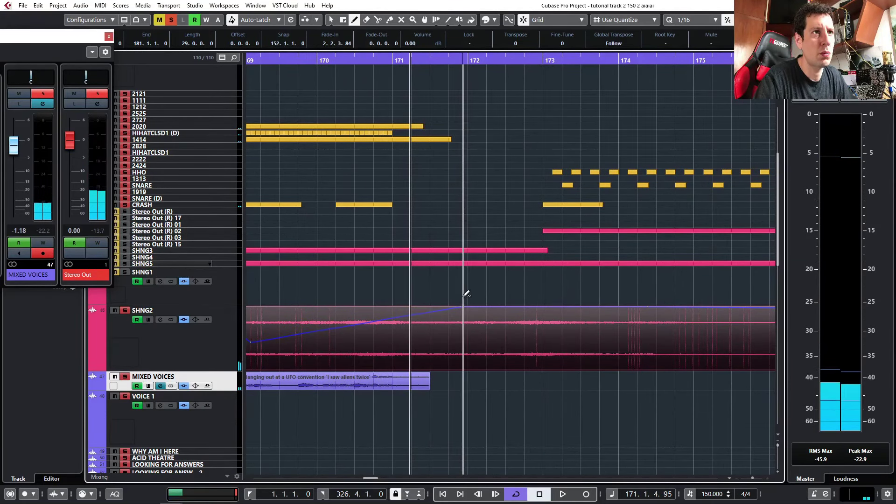
pyautogui.click(272, 61)
pyautogui.press('space')
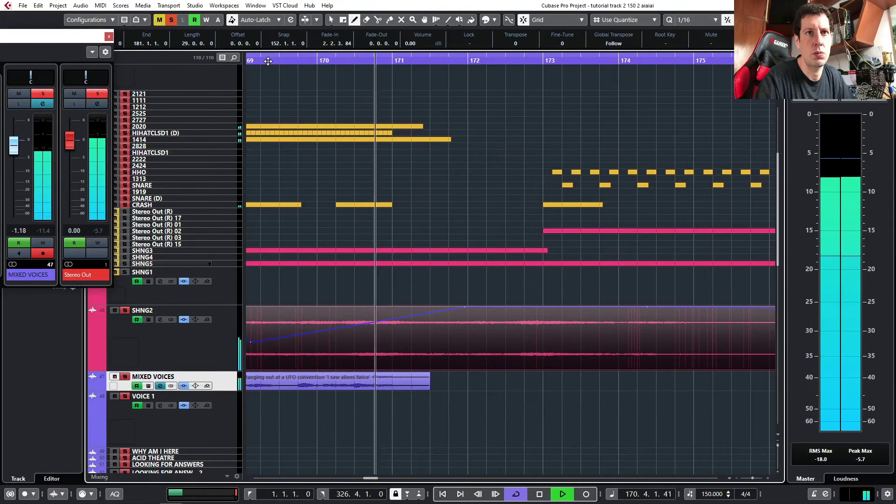
pyautogui.scroll(-4, 360, 264)
pyautogui.press('space')
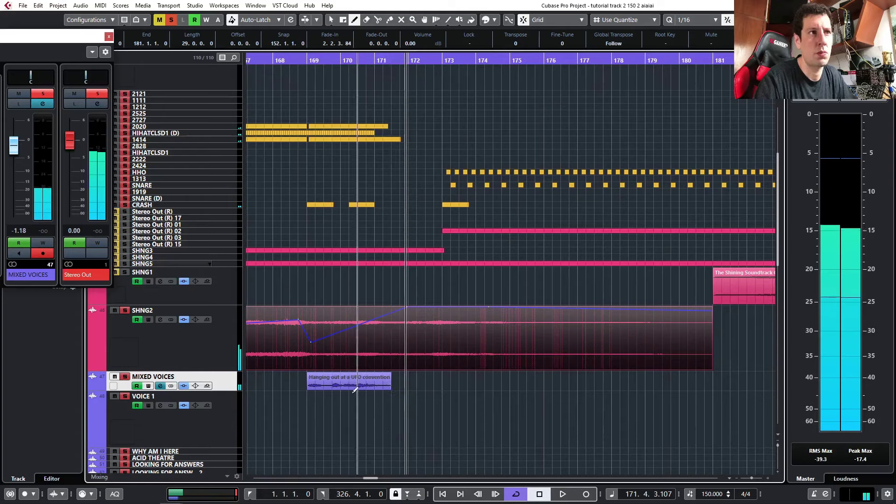
# Split the MIXED VOICES clip at 169.3.3, set the second part's volume to 2.00 dB, and replay the passage.
pyautogui.scroll(4, 333, 392)
pyautogui.press('1')
pyautogui.keyDown('alt'); pyautogui.click(313, 386); pyautogui.keyUp('alt')
pyautogui.click(362, 381)
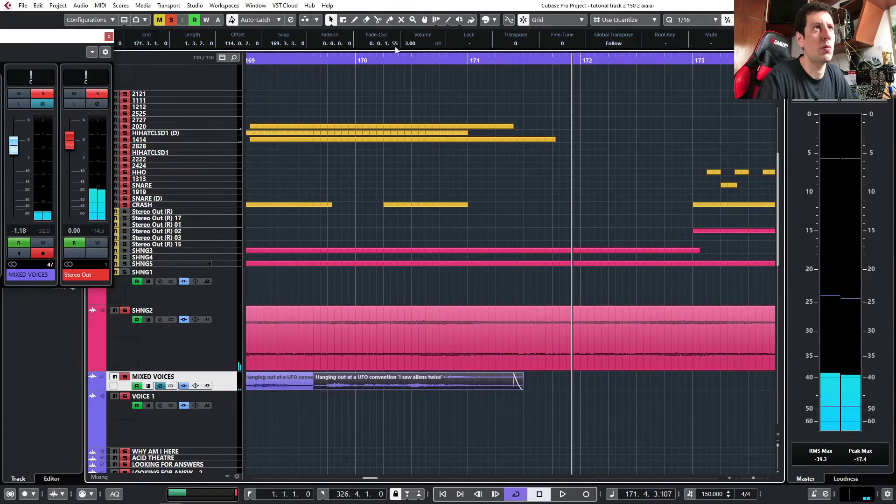
pyautogui.moveTo(307, 61); pyautogui.dragTo(308, 49)
pyautogui.press('space')
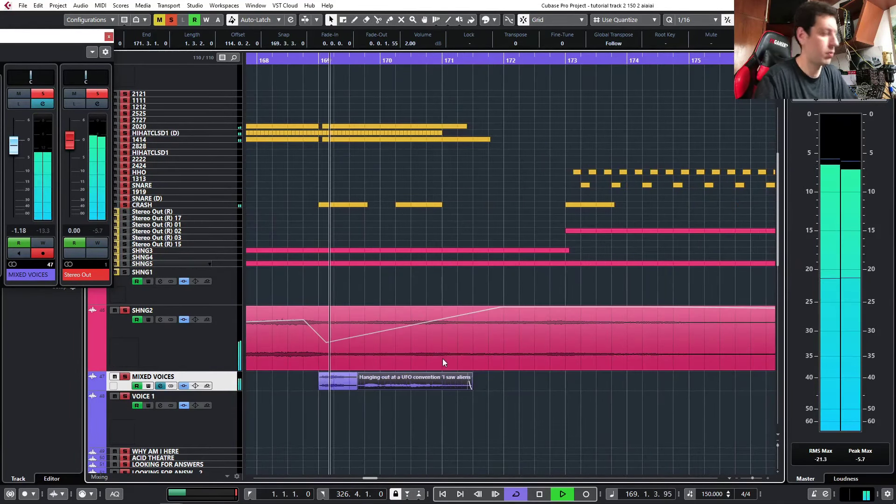
pyautogui.scroll(-2, 446, 347)
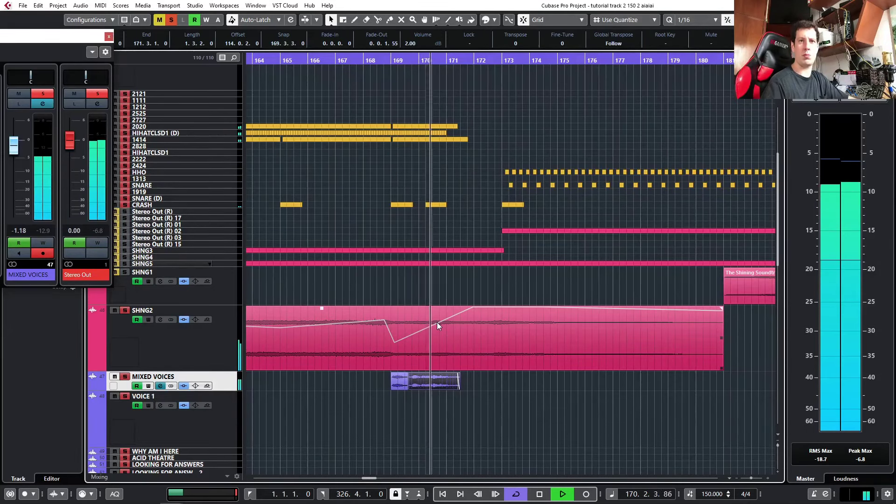
# Set the volume of the first MIXED VOICES part at bar 169 to 2.5 dB.
pyautogui.click(399, 373)
pyautogui.click(396, 381)
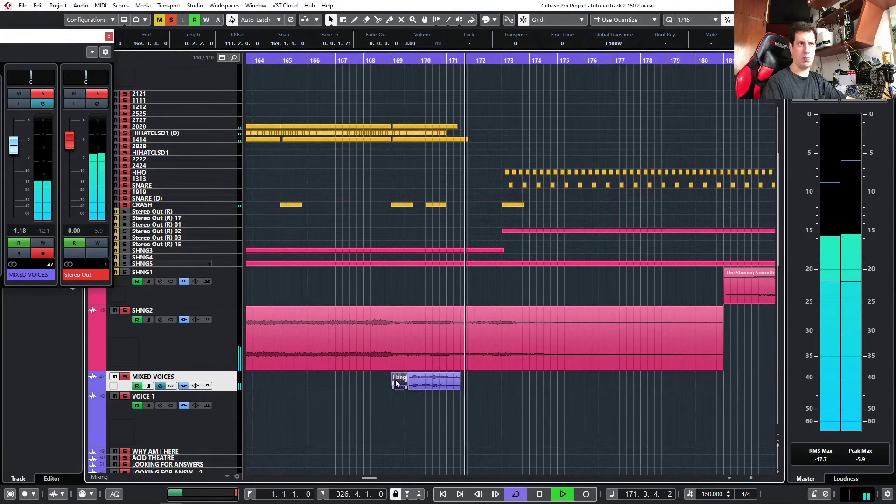
pyautogui.click(412, 43)
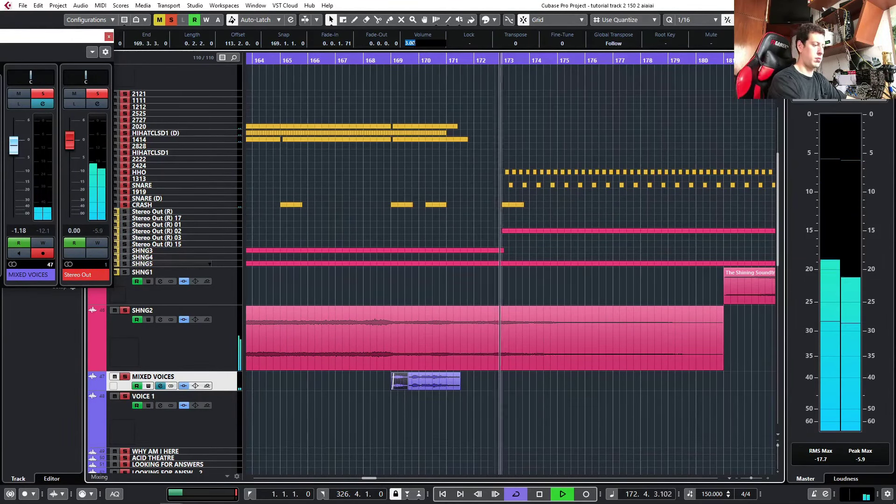
pyautogui.write('2.5')
pyautogui.press('Return')
# Set the volume of the Do Not Visit AREA 51... 2 clip at 171.3 to -15.25 dB and replay from just before it.
pyautogui.scroll(-7, 520, 275)
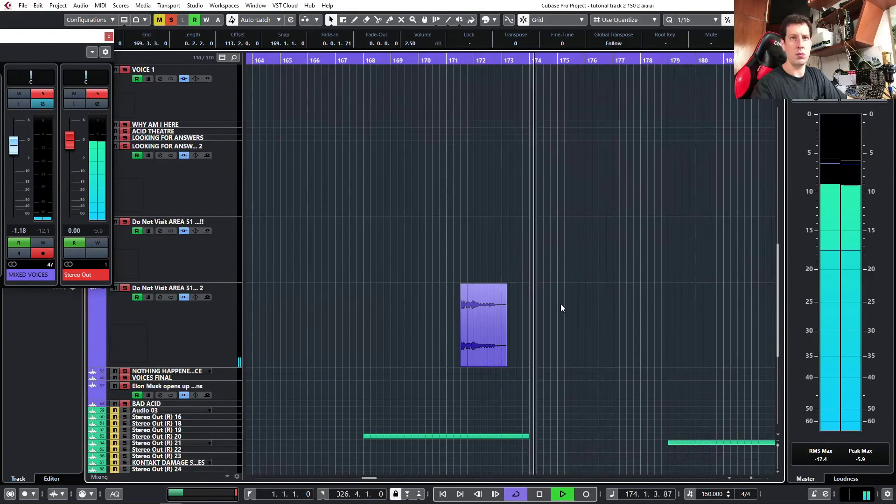
pyautogui.press('g')
pyautogui.click(522, 329)
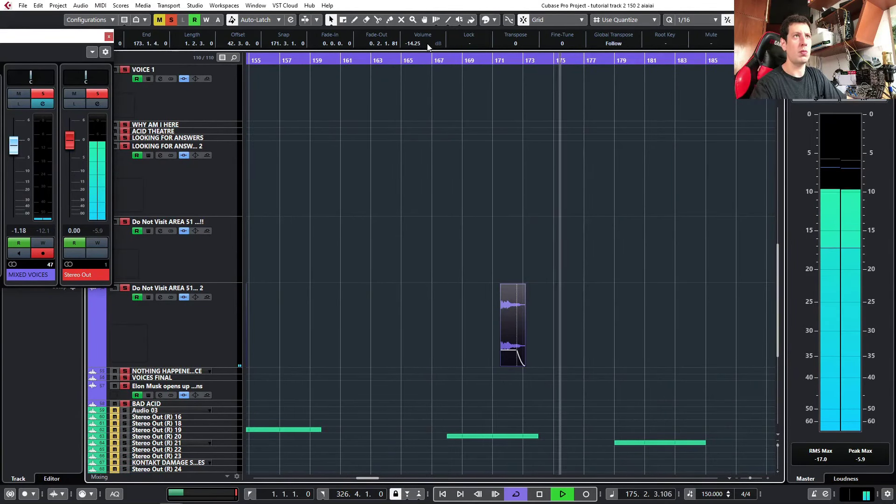
pyautogui.scroll(-1, 428, 44)
pyautogui.click(485, 58)
pyautogui.press('g')
pyautogui.press('g')
pyautogui.scroll(-5, 565, 244)
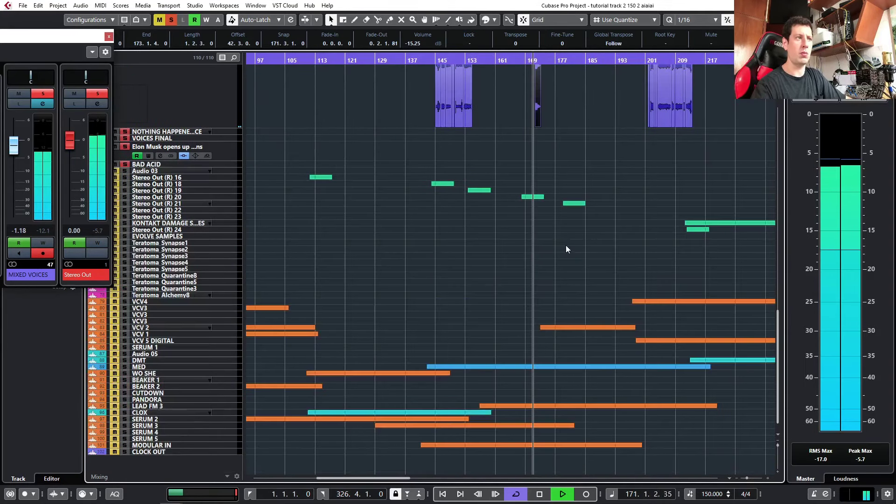
# Listen to the Do Not Visit AREA 51... 2 clips from about bar 201 against the SHNG2 soundtrack.
pyautogui.scroll(5, 567, 289)
pyautogui.scroll(1, 579, 303)
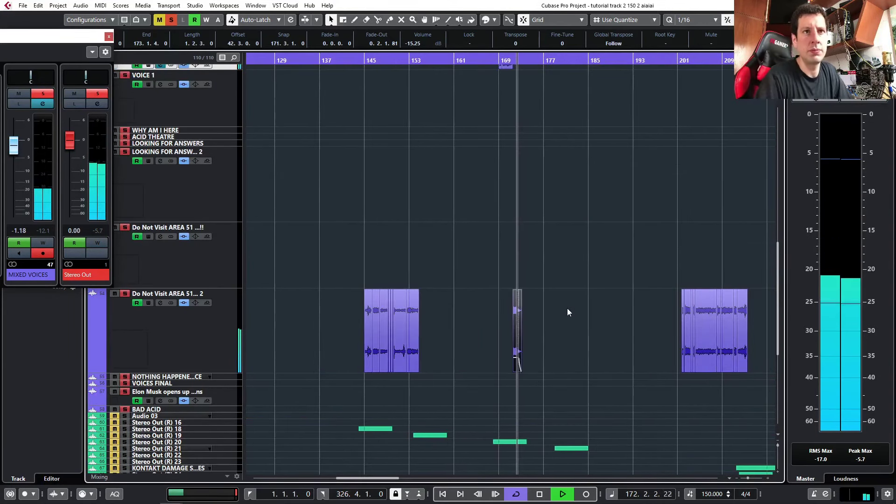
pyautogui.hscroll(2, 560, 317)
pyautogui.scroll(1, 444, 298)
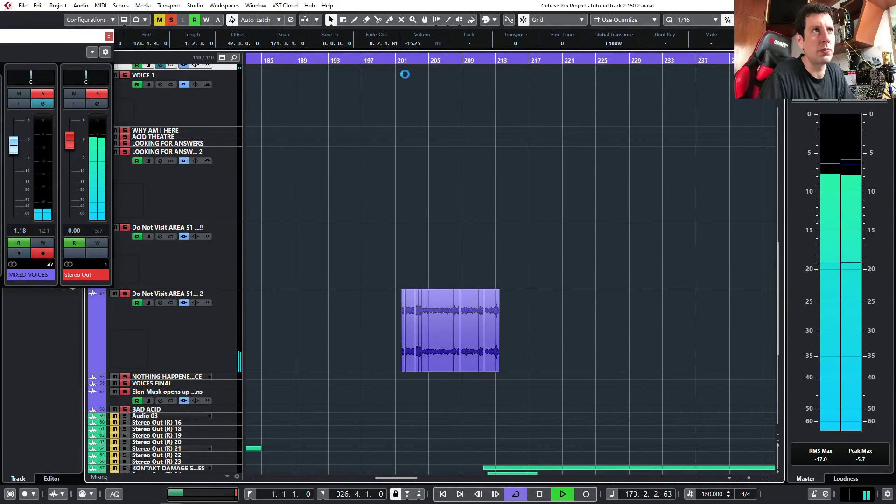
pyautogui.click(395, 60)
pyautogui.scroll(-2, 387, 256)
pyautogui.scroll(5, 359, 309)
pyautogui.scroll(-4, 385, 307)
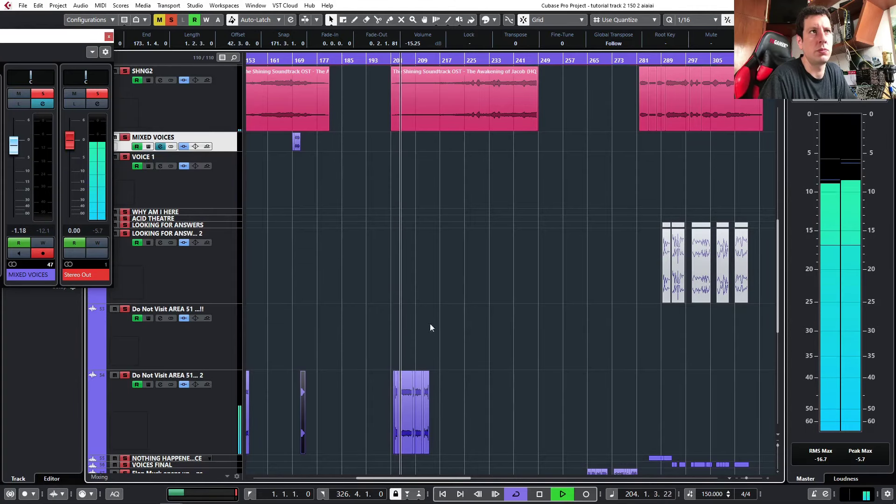
pyautogui.scroll(5, 452, 280)
pyautogui.scroll(-7, 450, 303)
pyautogui.press('g')
pyautogui.press('g')
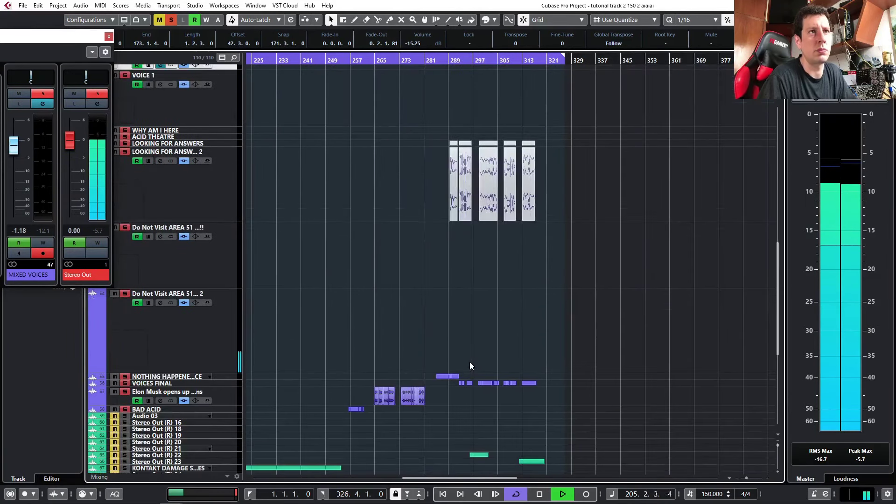
# Skip playback ahead to about bar 249, look over the remaining voice and soundtrack clips, and stop.
pyautogui.scroll(5, 431, 382)
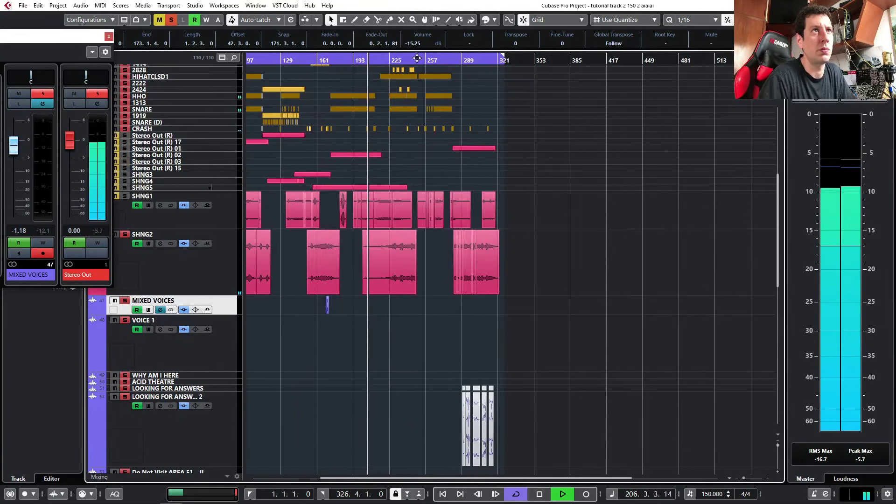
pyautogui.click(416, 57)
pyautogui.scroll(-5, 424, 234)
pyautogui.press('h')
pyautogui.press('h')
pyautogui.press('h')
pyautogui.hscroll(1, 421, 337)
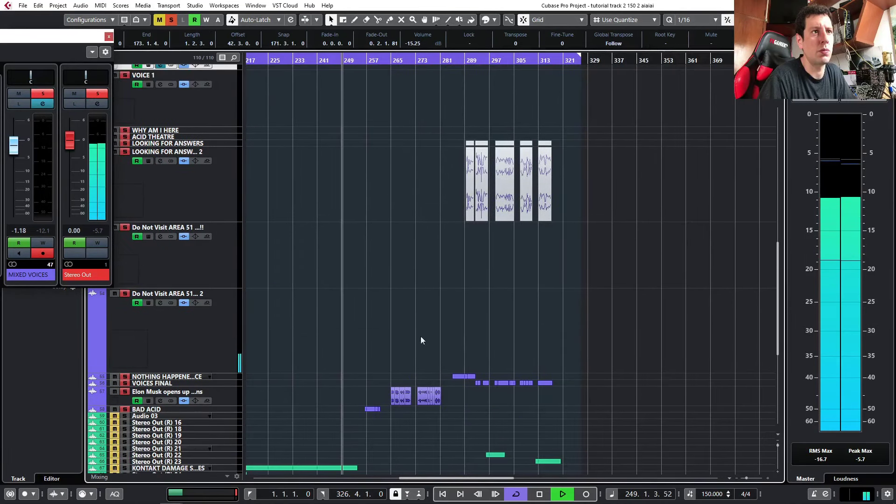
pyautogui.scroll(7, 409, 311)
pyautogui.scroll(-3, 409, 311)
pyautogui.press('space')
pyautogui.scroll(2, 455, 336)
pyautogui.scroll(-2, 453, 336)
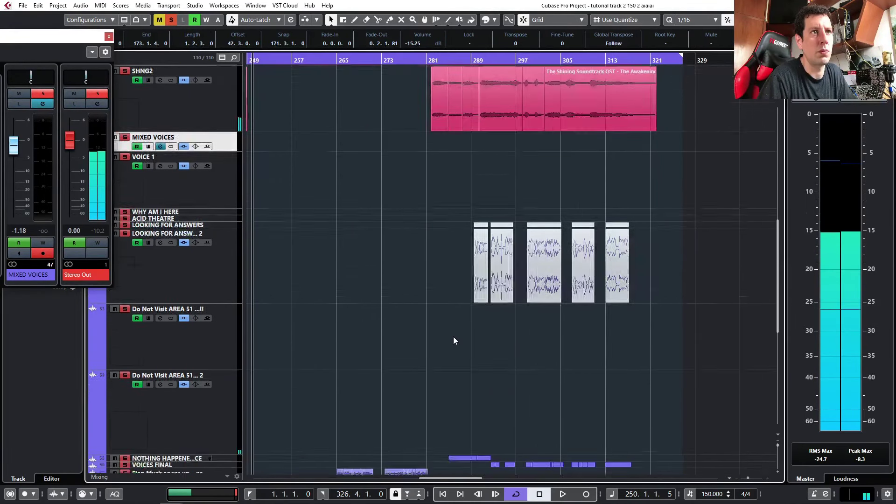
pyautogui.scroll(-2, 453, 336)
# Play the closing section from about bar 281 and examine the voice clips around it.
pyautogui.click(429, 58)
pyautogui.press('space')
pyautogui.scroll(-2, 456, 281)
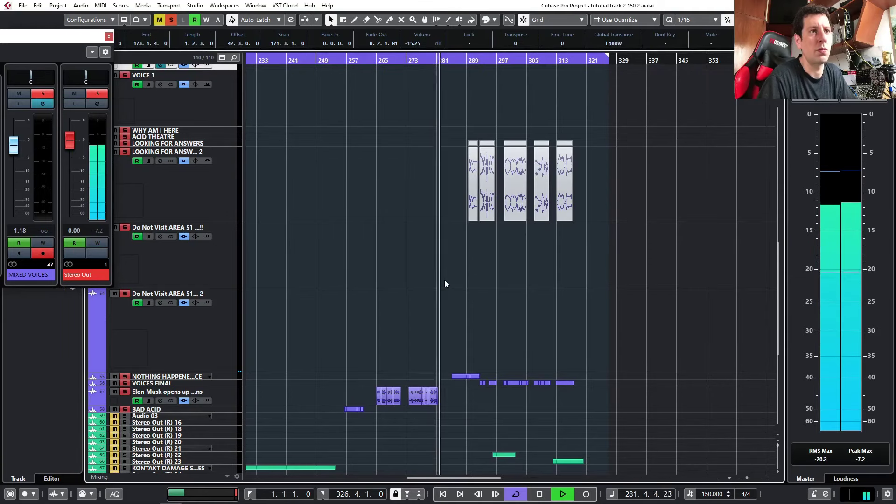
pyautogui.hscroll(1, 444, 280)
pyautogui.scroll(4, 396, 324)
pyautogui.scroll(-5, 401, 321)
pyautogui.scroll(3, 407, 313)
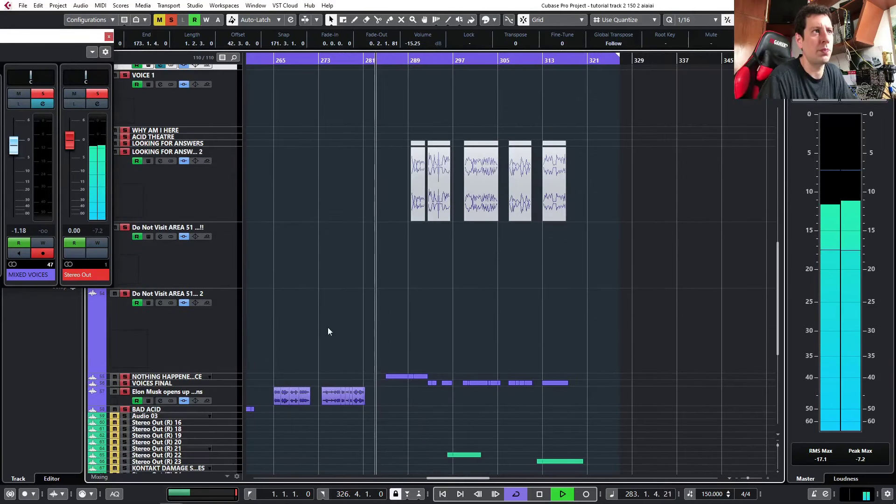
# Enlarge the NOTHING HAPPENE...CE and VOICES FINAL tracks while listening to their clips.
pyautogui.scroll(1, 403, 365)
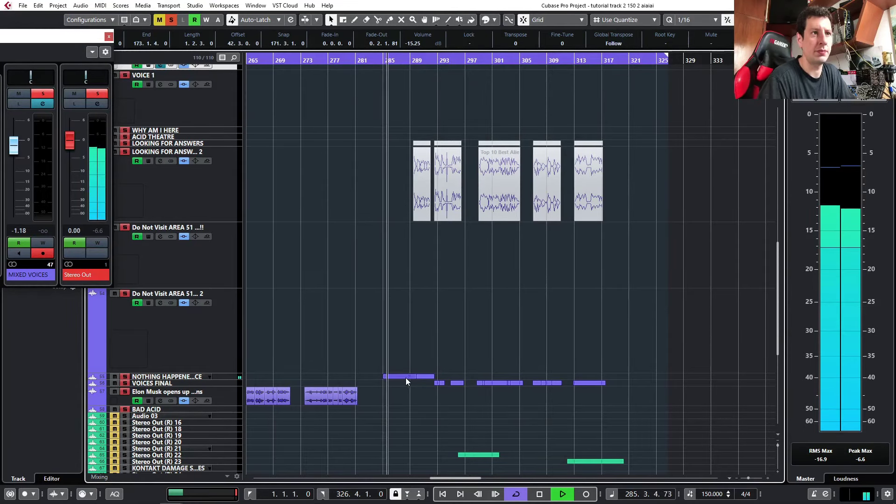
pyautogui.moveTo(236, 379); pyautogui.dragTo(236, 401)
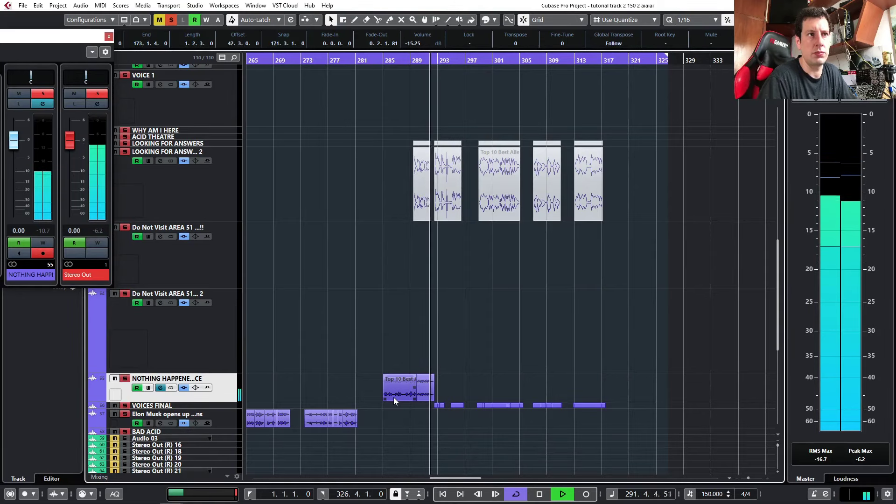
pyautogui.click(233, 406)
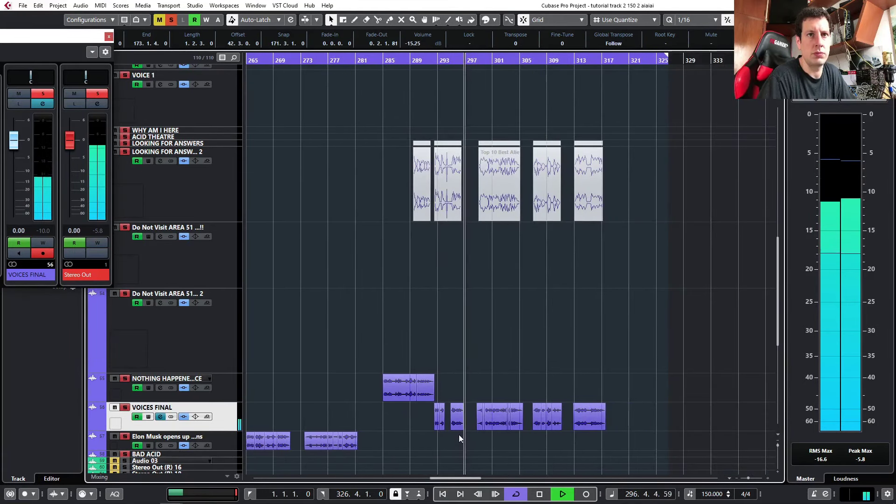
pyautogui.hscroll(1, 459, 435)
pyautogui.scroll(-1, 421, 424)
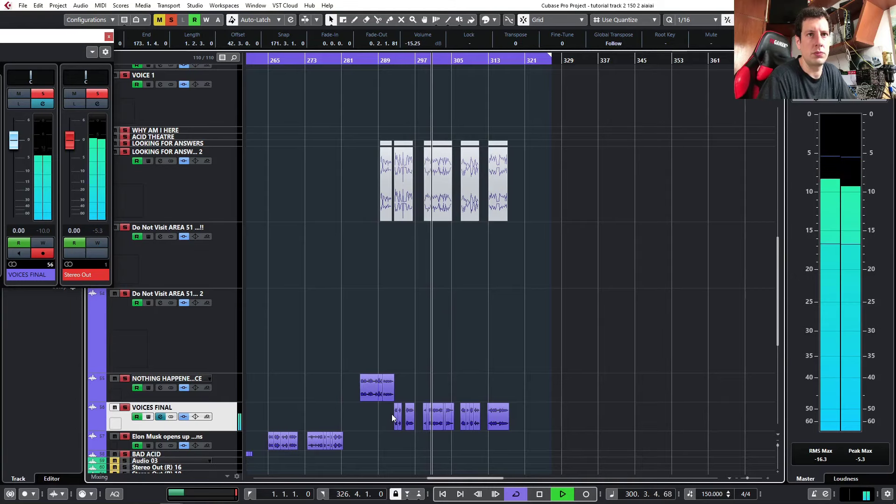
# Move the VOICES FINAL track up directly beneath the SHNG2 track and stop playback.
pyautogui.press('h')
pyautogui.press('h')
pyautogui.moveTo(231, 420); pyautogui.dragTo(218, 143)
pyautogui.press('space')
pyautogui.scroll(3, 248, 250)
pyautogui.moveTo(224, 313); pyautogui.dragTo(224, 312)
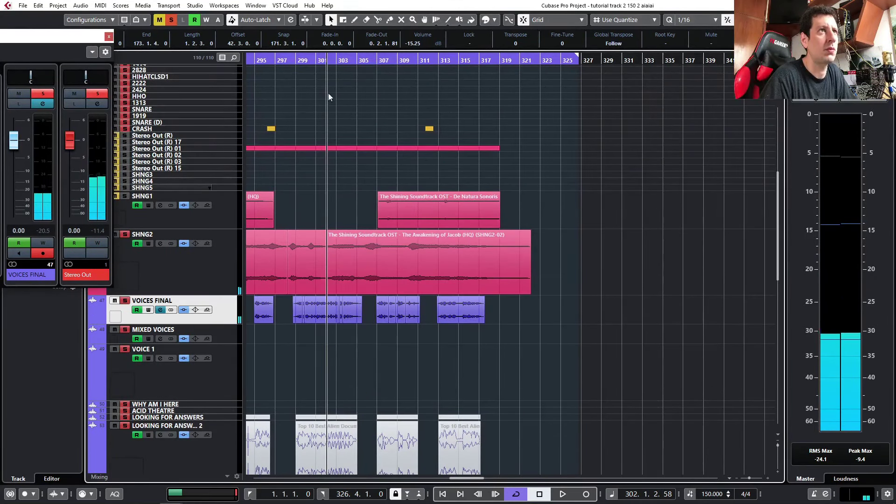
# Listen around bar 300, split the SHNG2 clip at bar 300, and fade out the part before the cut over about one bar.
pyautogui.press('space')
pyautogui.press('h')
pyautogui.press('h')
pyautogui.press('h')
pyautogui.press('h')
pyautogui.press('h')
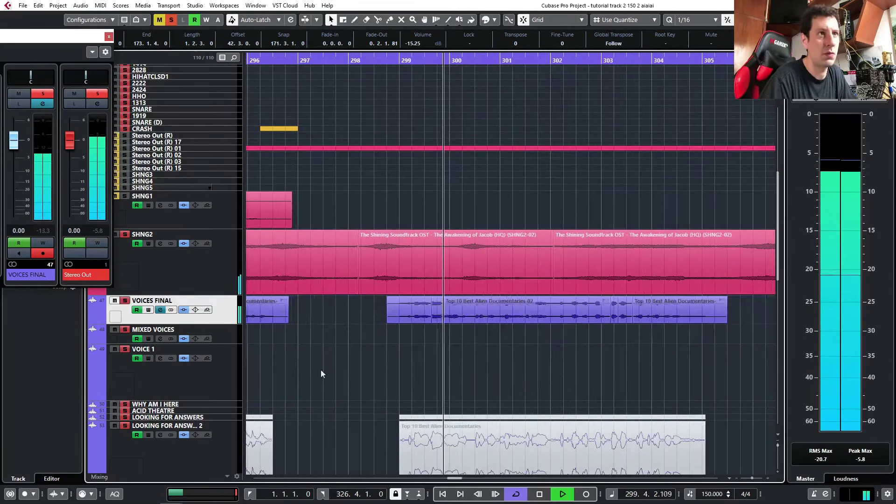
pyautogui.press('space')
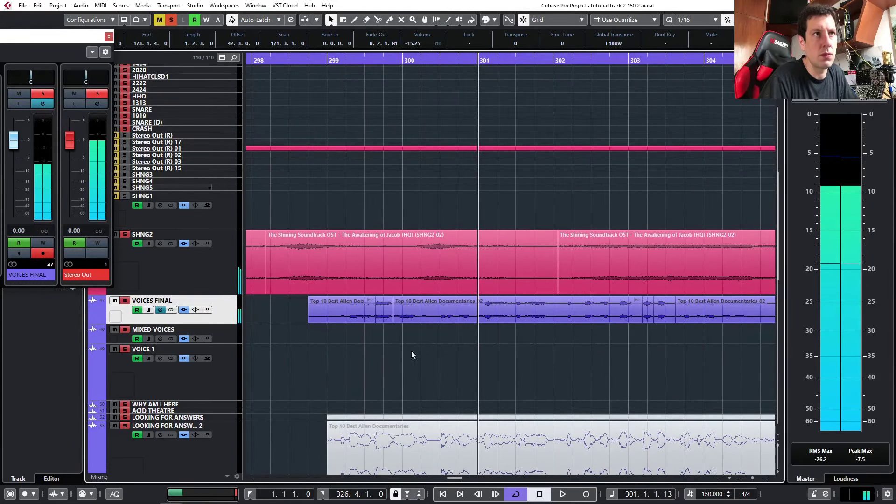
pyautogui.press('h')
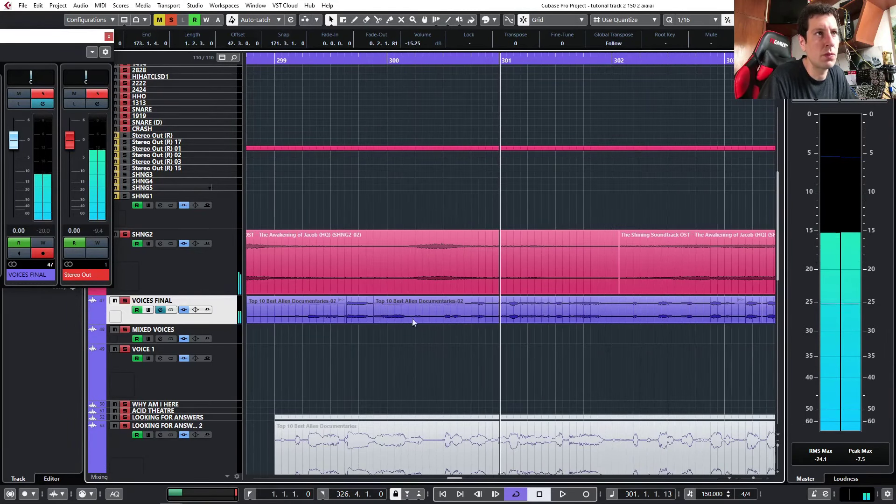
pyautogui.keyDown('alt'); pyautogui.click(390, 286); pyautogui.keyUp('alt')
pyautogui.moveTo(385, 232); pyautogui.dragTo(279, 244)
# Try a fade-in of 0.1.3.76 on the SHNG2 clip starting at bar 300, audition it, and undo it.
pyautogui.moveTo(390, 233); pyautogui.dragTo(441, 234)
pyautogui.click(274, 59)
pyautogui.press('space')
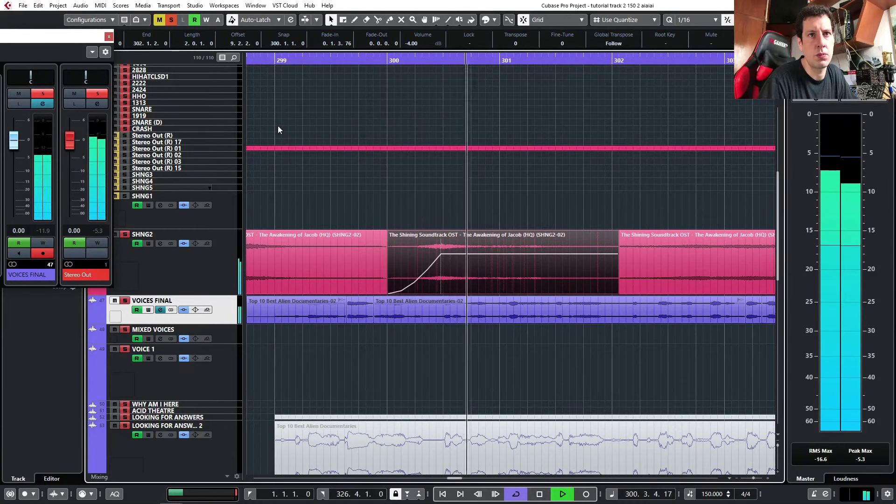
pyautogui.press('space')
pyautogui.click(415, 64)
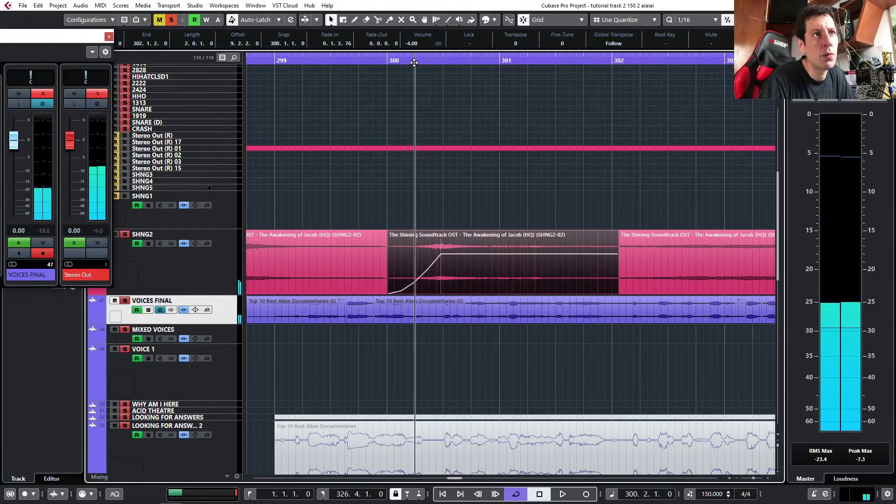
pyautogui.press('space')
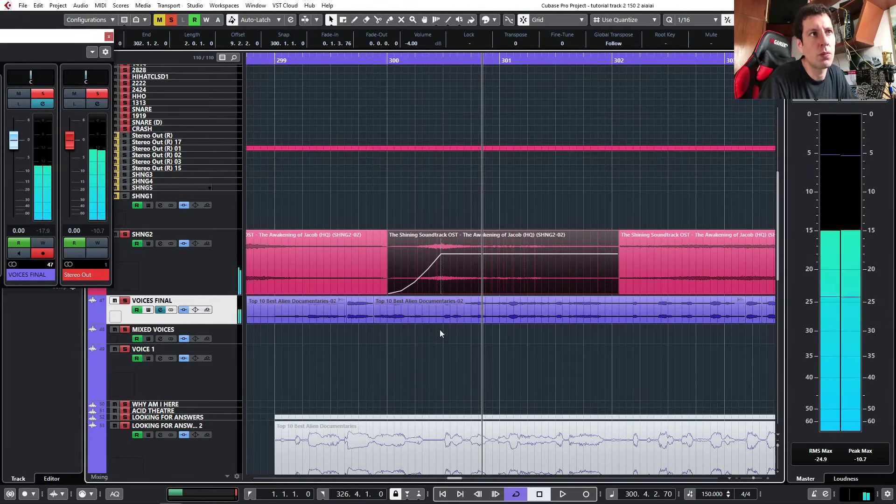
pyautogui.scroll(2, 443, 327)
pyautogui.hotkey('ctrl', 'z')
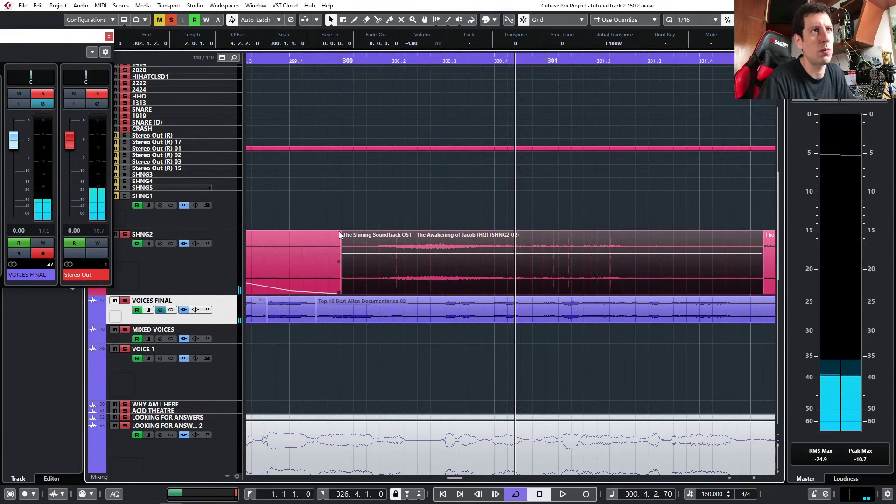
# Give the SHNG2 clip at bar 300 a 0.1.0.35 fade-in and split the VOICES FINAL clip at 300.2.4 and 300.4.1.
pyautogui.moveTo(343, 232); pyautogui.dragTo(397, 236)
pyautogui.keyDown('alt'); pyautogui.click(493, 318); pyautogui.keyUp('alt')
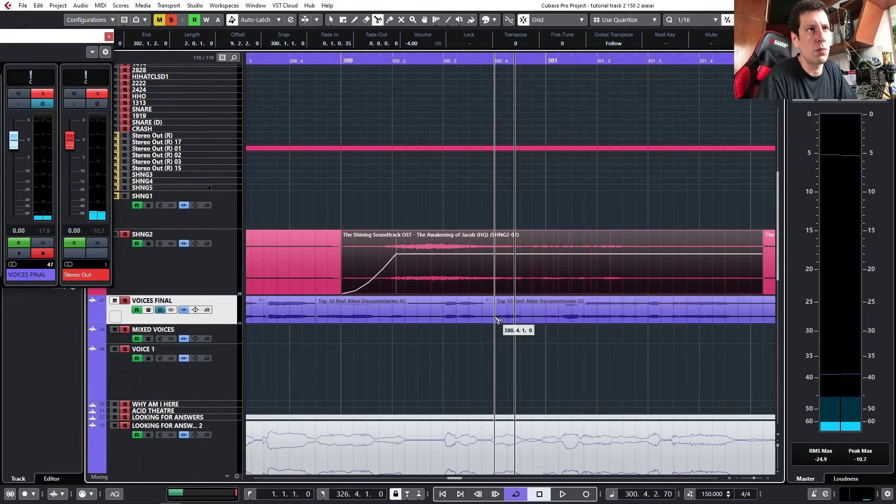
pyautogui.press('3')
pyautogui.click(431, 318)
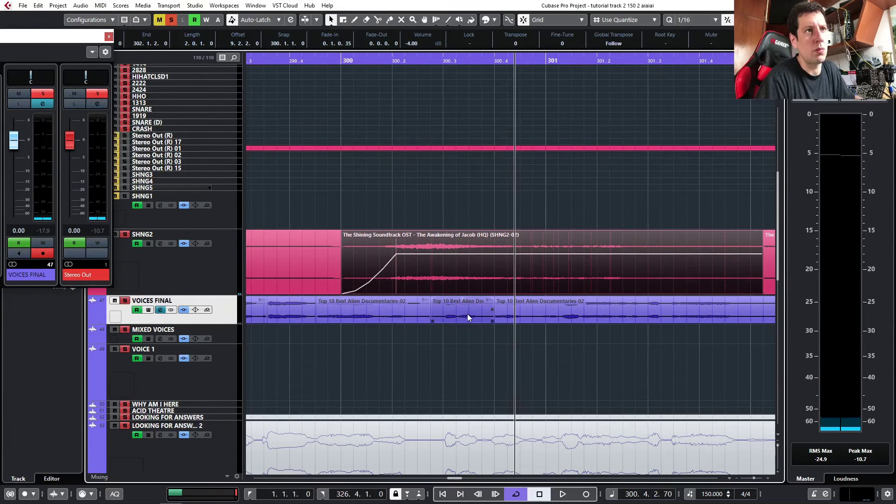
# Lower the short VOICES FINAL clip between the two cuts to -1.00 dB and play the passage around it.
pyautogui.click(353, 59)
pyautogui.press('space')
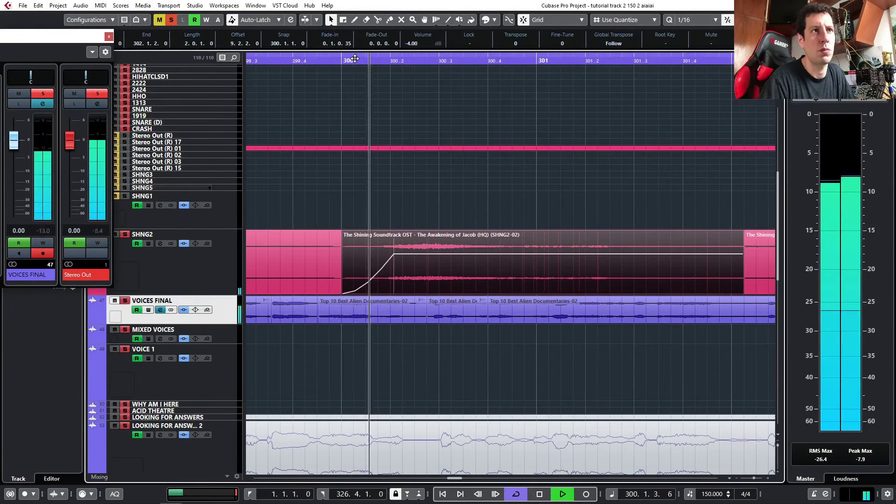
pyautogui.press('space')
pyautogui.click(438, 318)
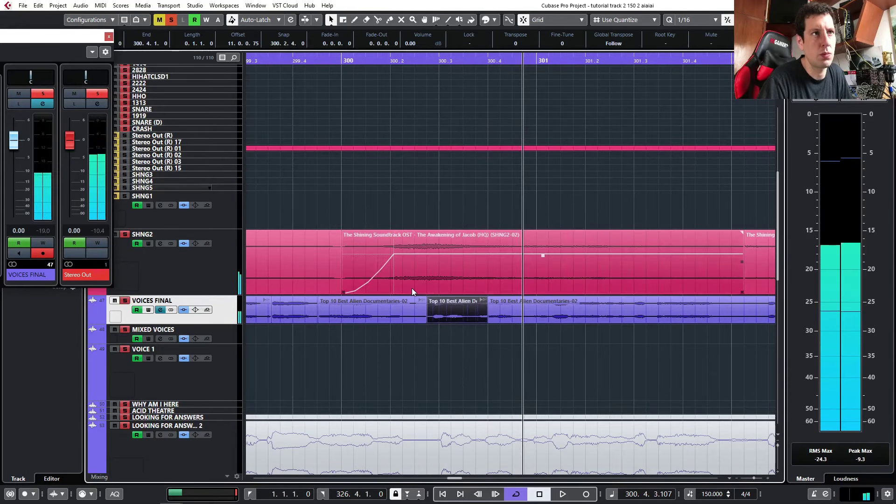
pyautogui.click(375, 63)
pyautogui.press('space')
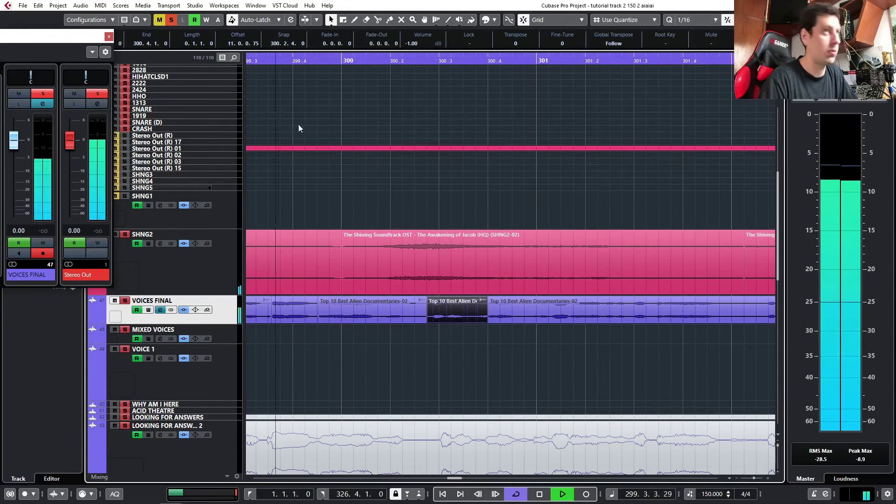
pyautogui.press('space')
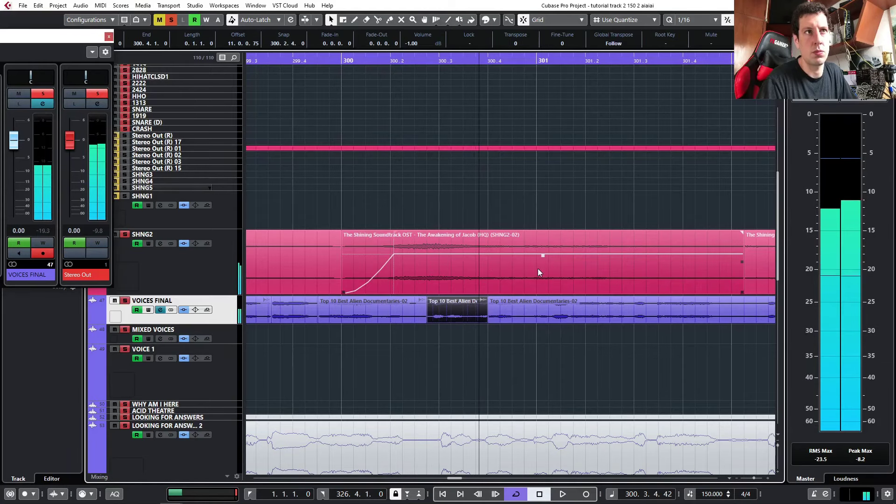
# Lower the SHNG2 clip starting at bar 300 to -6.00 dB and listen through to about bar 305.
pyautogui.click(538, 267)
pyautogui.scroll(-2, 416, 43)
pyautogui.click(320, 60)
pyautogui.press('space')
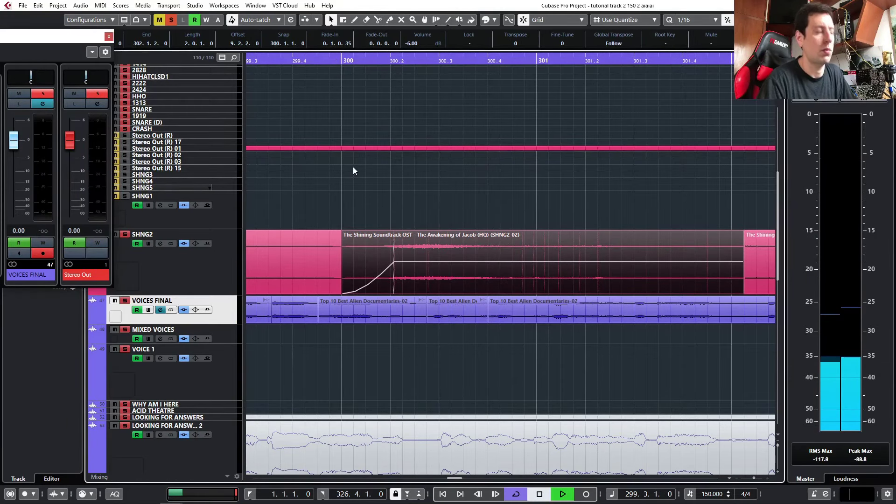
pyautogui.scroll(-3, 503, 312)
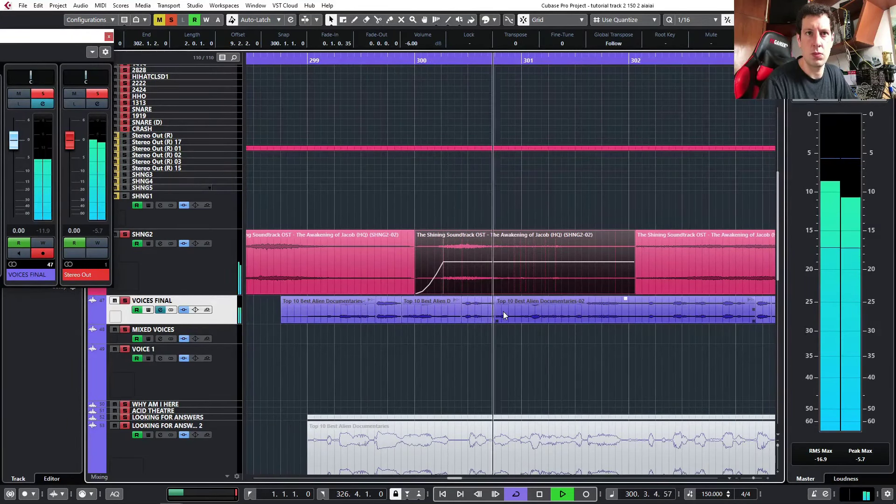
pyautogui.hscroll(1, 514, 316)
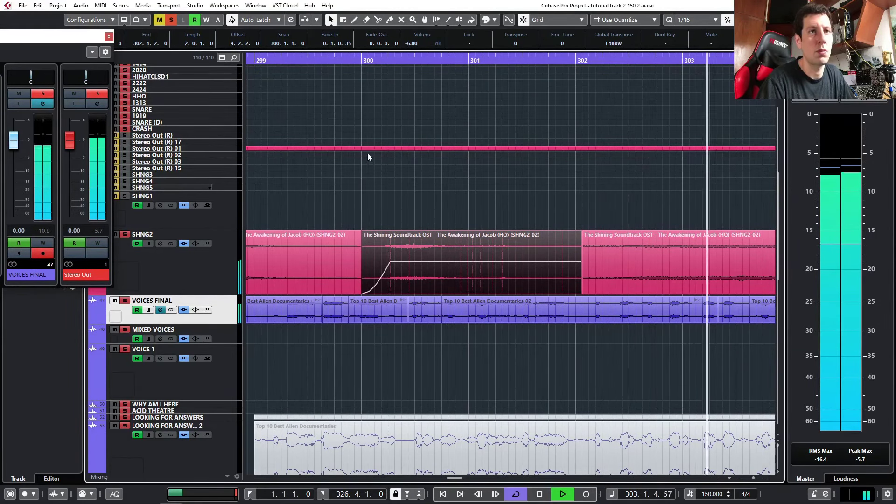
pyautogui.hscroll(5, 442, 232)
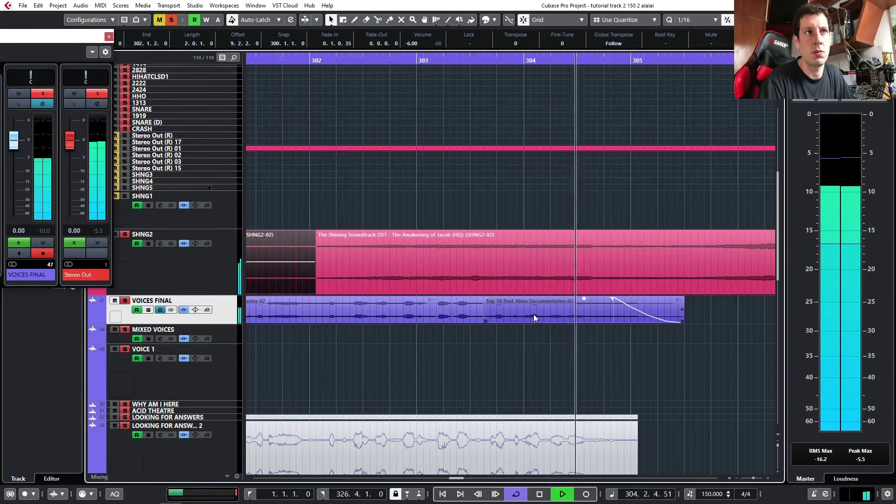
pyautogui.hscroll(2, 534, 315)
pyautogui.press('space')
# Draw a lower opening level in the volume envelope of the SHNG2 clip starting at bar 302 and play it back.
pyautogui.scroll(-2, 451, 268)
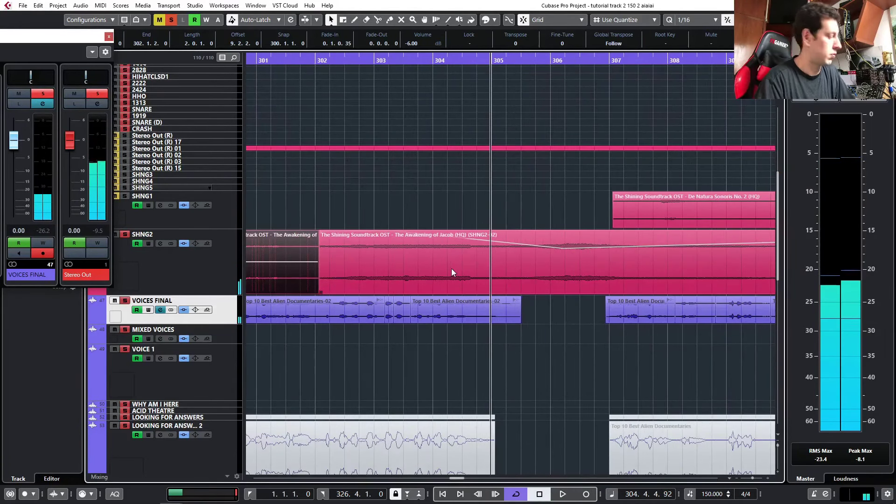
pyautogui.press('8')
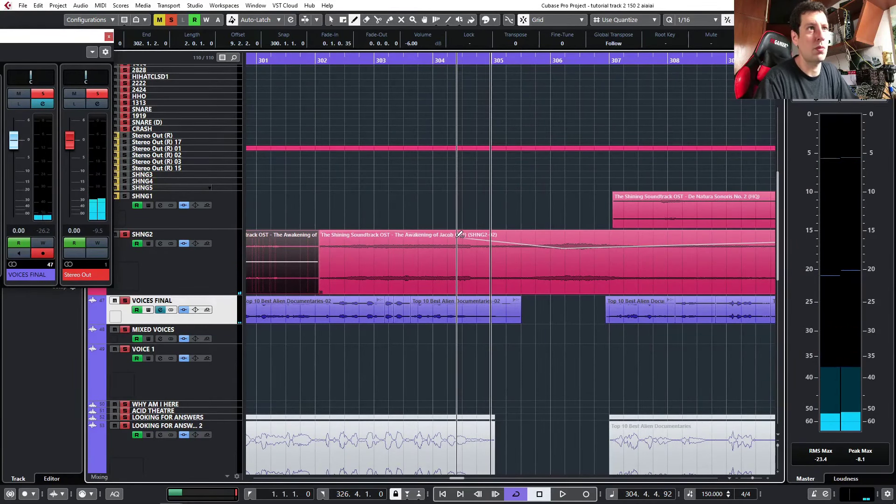
pyautogui.click(427, 233)
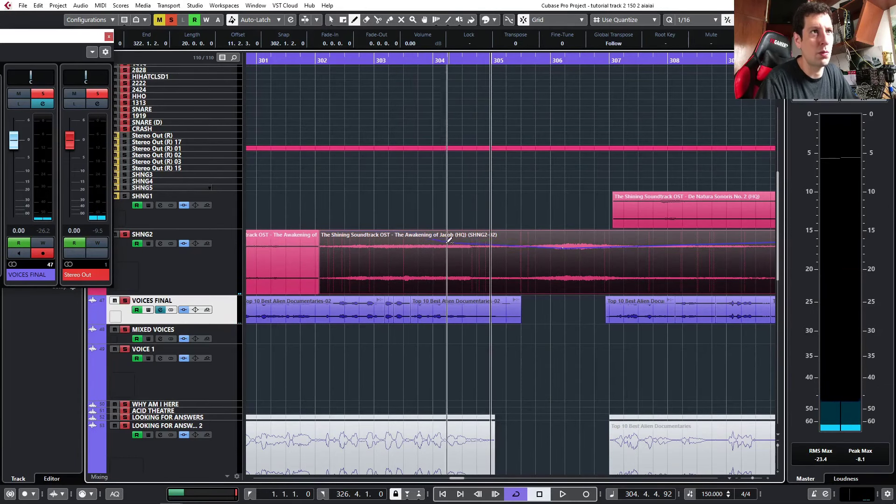
pyautogui.click(426, 254)
pyautogui.moveTo(429, 242)
pyautogui.mouseDown()
pyautogui.moveTo(347, 228)
pyautogui.moveTo(425, 234)
pyautogui.mouseUp()
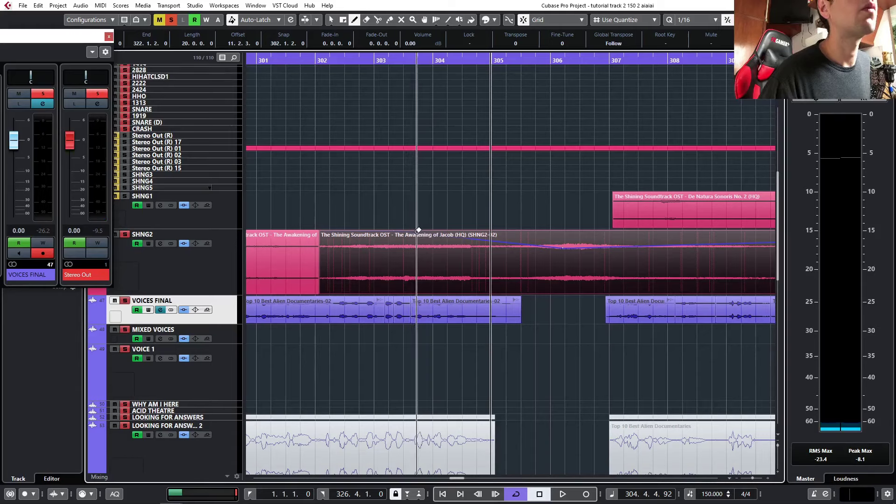
pyautogui.click(275, 62)
pyautogui.press('space')
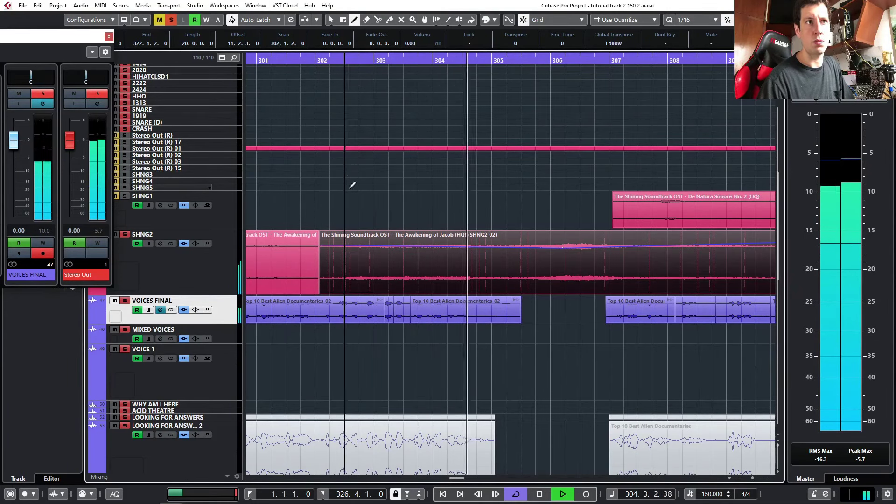
# Try a longer fade-out at the end of the last SHNG2 clip, undo it, and apply a 2.0.2.70 fade-out.
pyautogui.scroll(-3, 403, 237)
pyautogui.scroll(-2, 402, 237)
pyautogui.press('1')
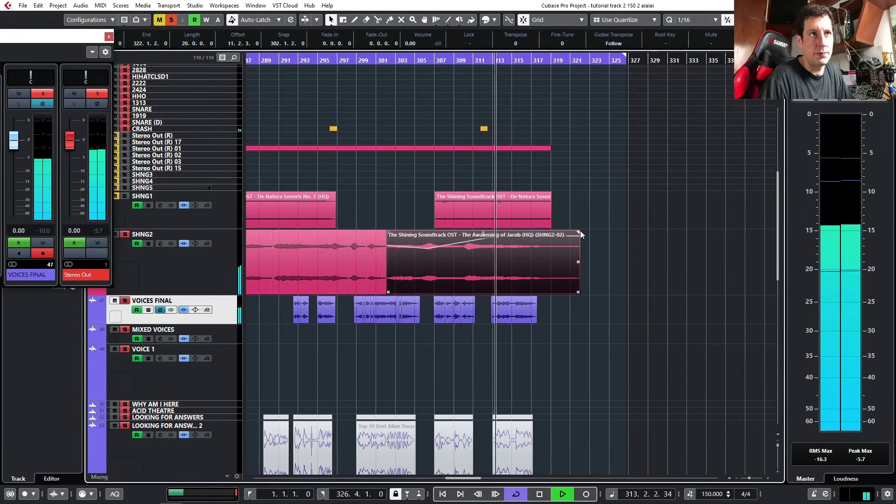
pyautogui.moveTo(579, 232); pyautogui.dragTo(510, 242)
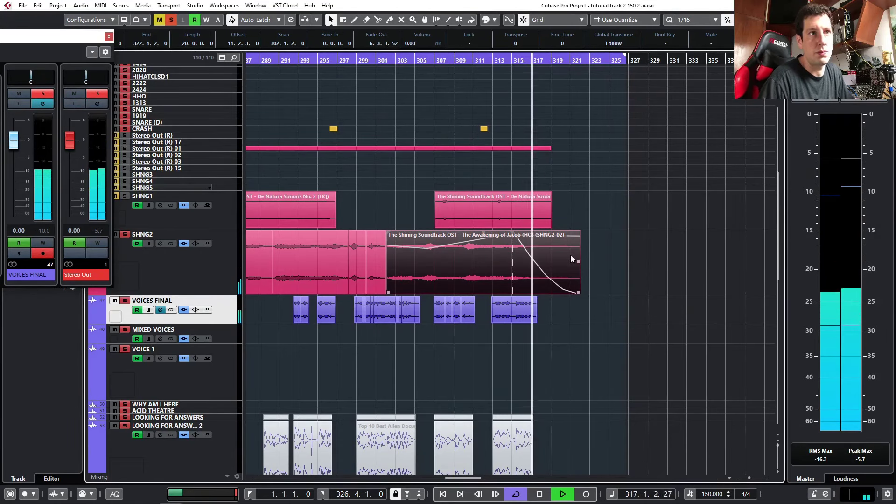
pyautogui.hotkey('ctrl', 'z')
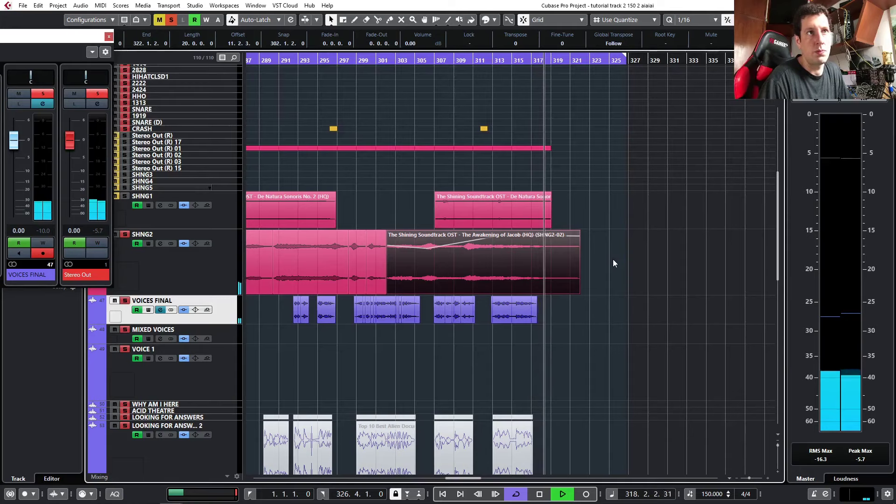
pyautogui.moveTo(579, 235)
pyautogui.mouseDown()
pyautogui.moveTo(482, 233)
pyautogui.moveTo(572, 239)
pyautogui.mouseUp()
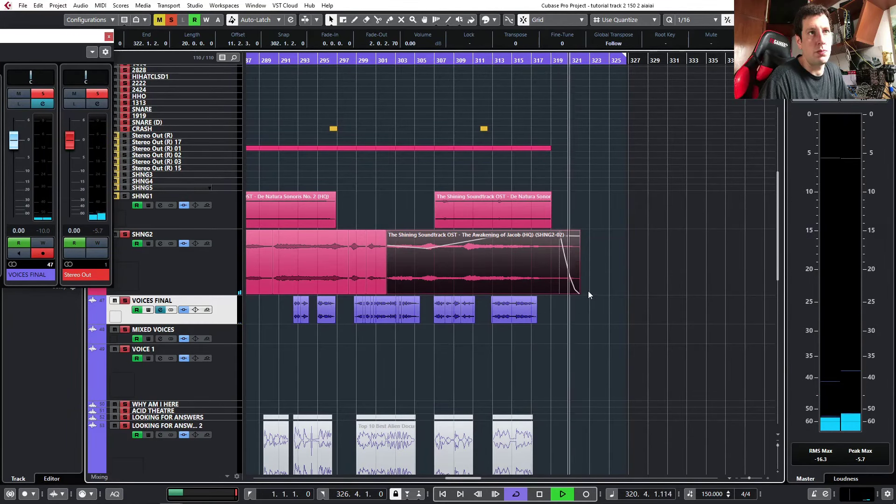
# Move the SHNG1 track directly beneath the SHNG2 track.
pyautogui.scroll(-5, 588, 293)
pyautogui.scroll(-4, 588, 293)
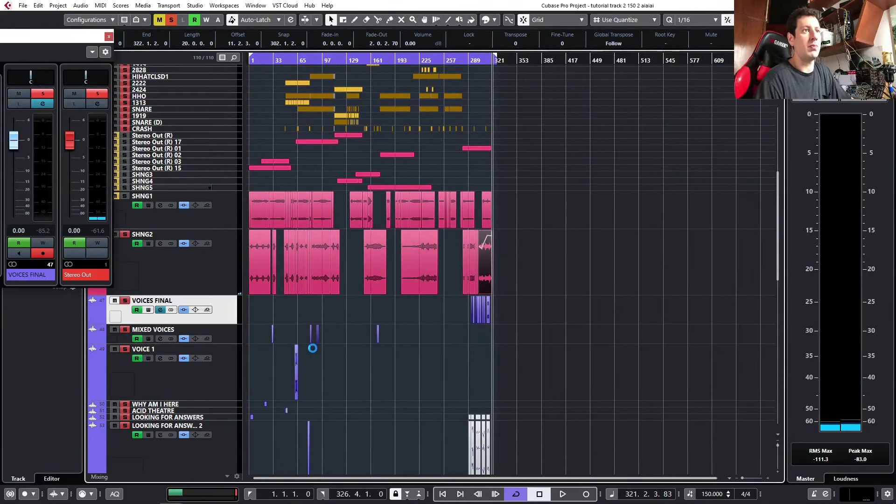
pyautogui.scroll(3, 395, 379)
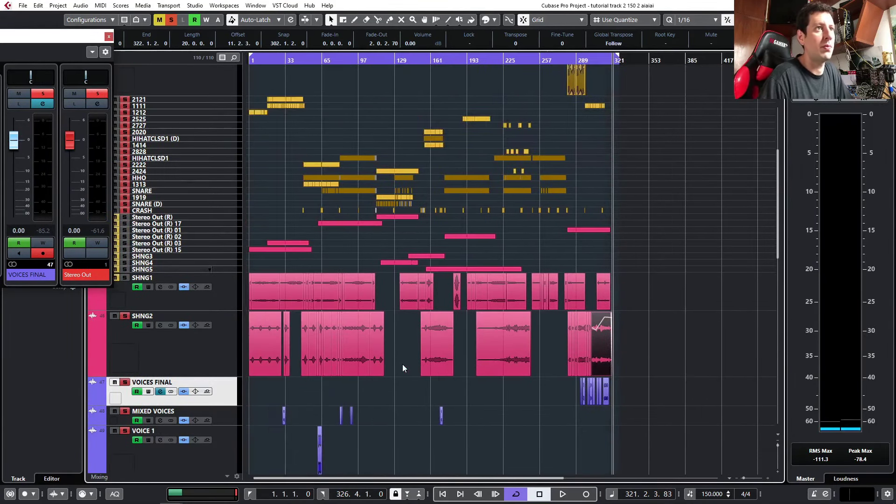
pyautogui.moveTo(217, 303); pyautogui.dragTo(234, 365)
# Play the project from bar 1 and clear the clip selection while listening to the opening.
pyautogui.scroll(3, 263, 371)
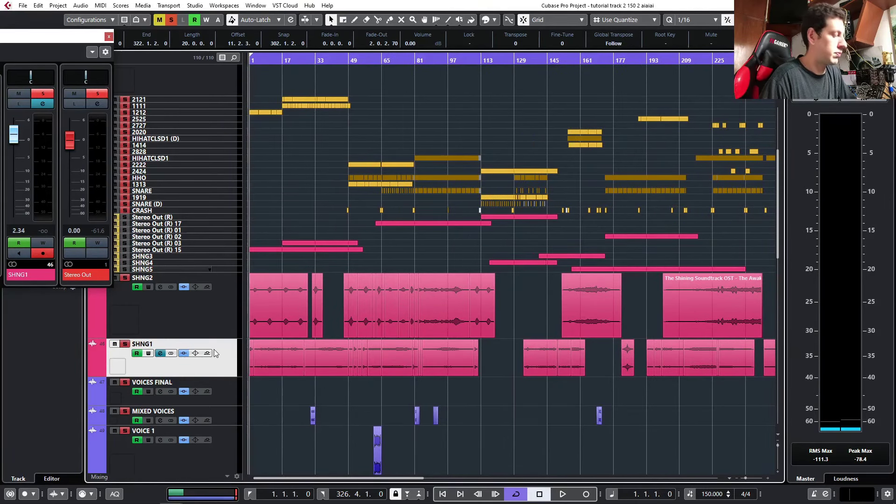
pyautogui.scroll(5, 264, 370)
pyautogui.press('space')
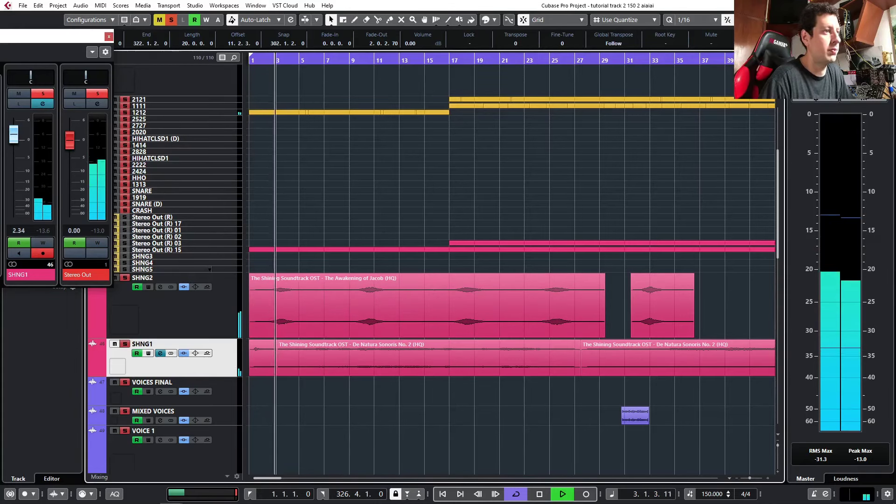
pyautogui.moveTo(171, 502)
pyautogui.click(148, 494)
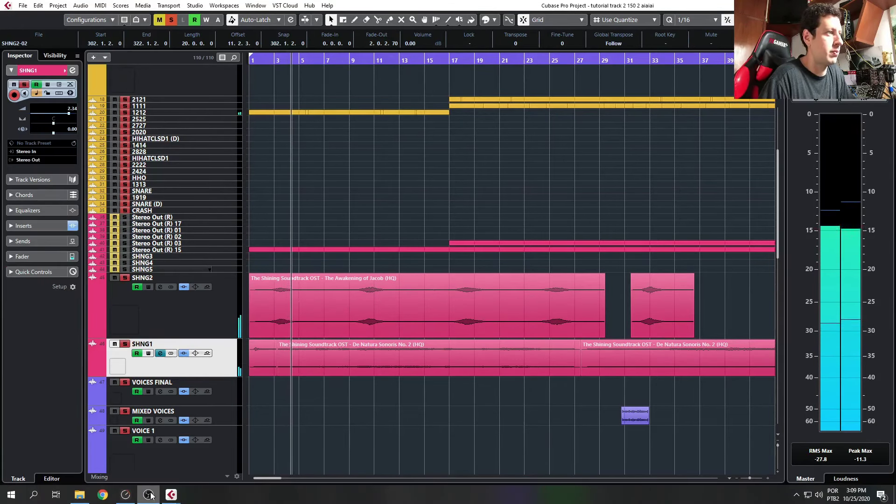
pyautogui.click(308, 419)
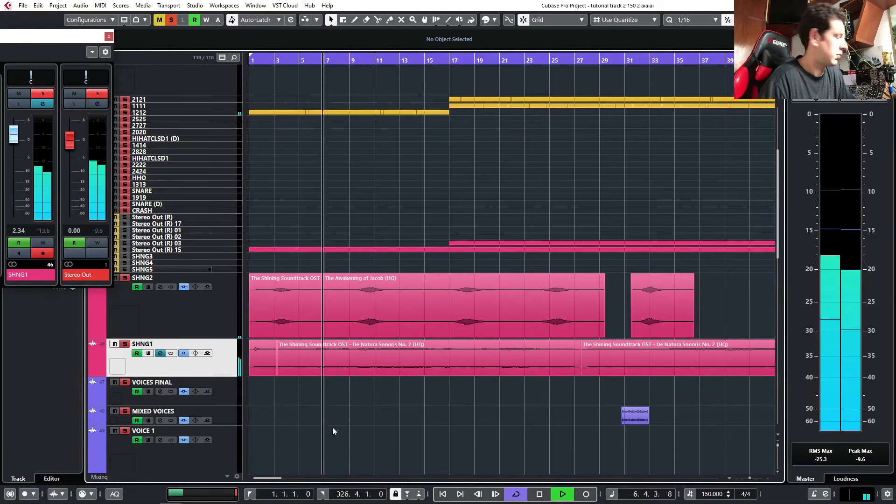
pyautogui.click(333, 387)
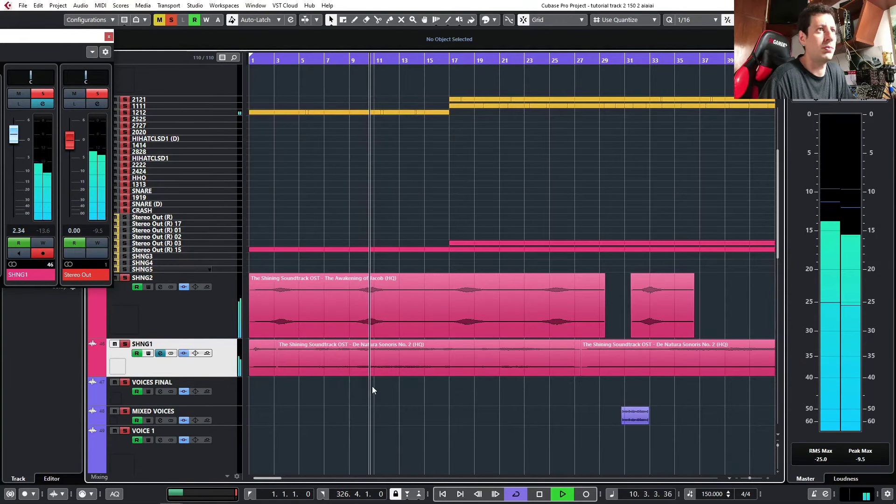
# Examine the SHNG1, SHNG2 and voice clips across the whole arrangement while the opening keeps playing.
pyautogui.press('g')
pyautogui.press('g')
pyautogui.press('g')
pyautogui.press('g')
pyautogui.press('g')
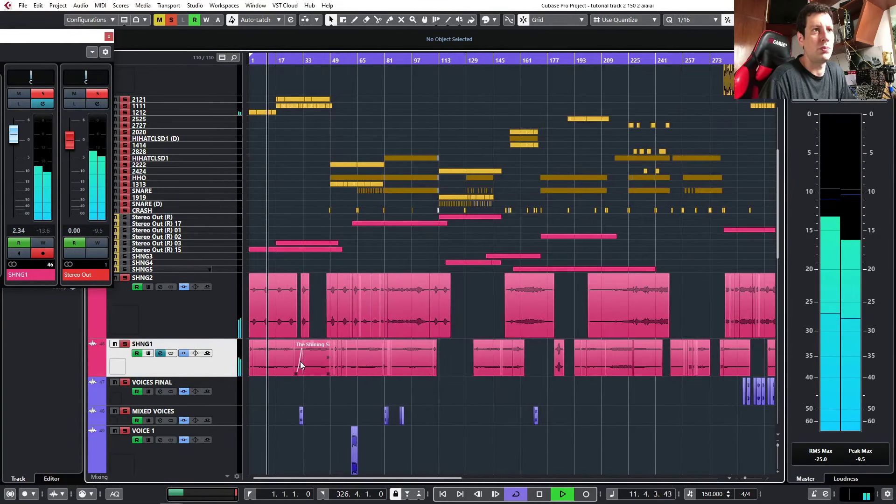
pyautogui.press('h')
pyautogui.press('h')
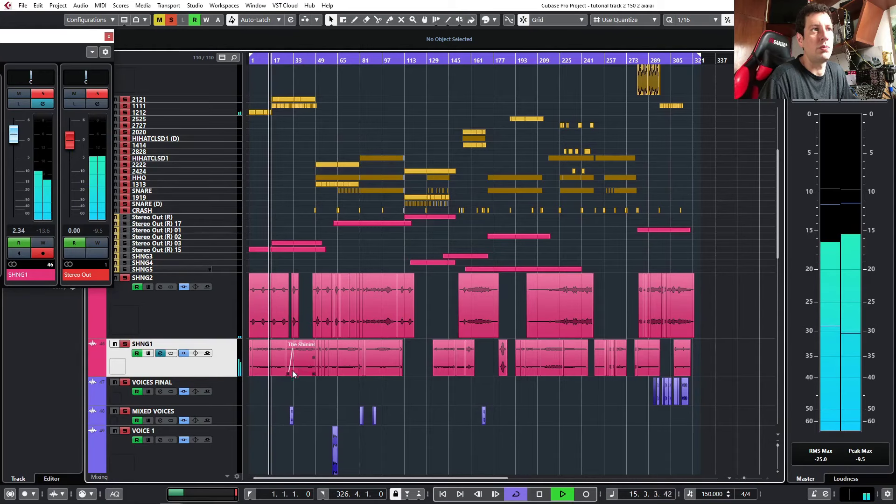
# Examine the SHNG1, SHNG2 and voice clips across the first part of the arrangement during playback.
pyautogui.scroll(-3, 278, 376)
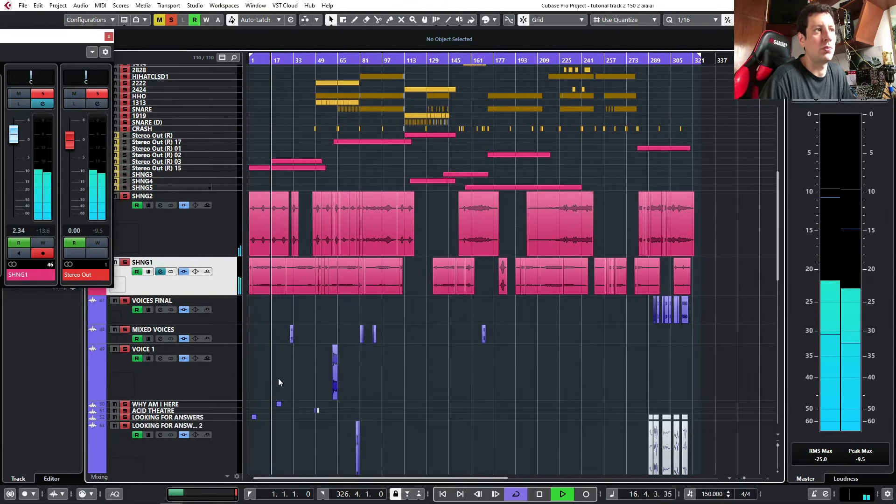
pyautogui.scroll(2, 278, 378)
pyautogui.hscroll(-1, 280, 373)
pyautogui.scroll(1, 280, 372)
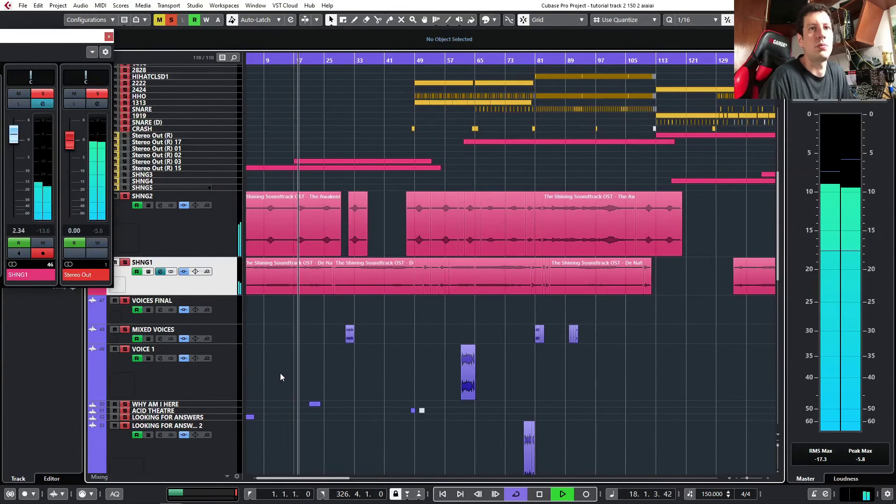
pyautogui.press('h')
pyautogui.press('h')
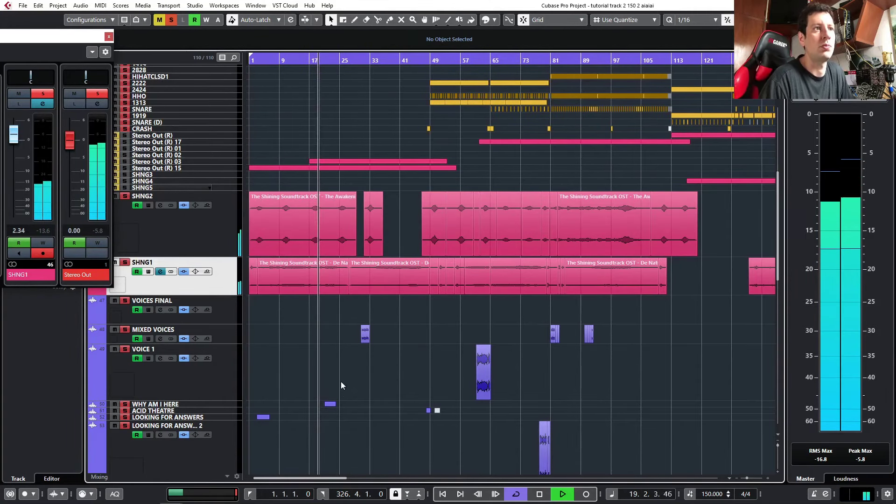
pyautogui.press('h')
pyautogui.press('h')
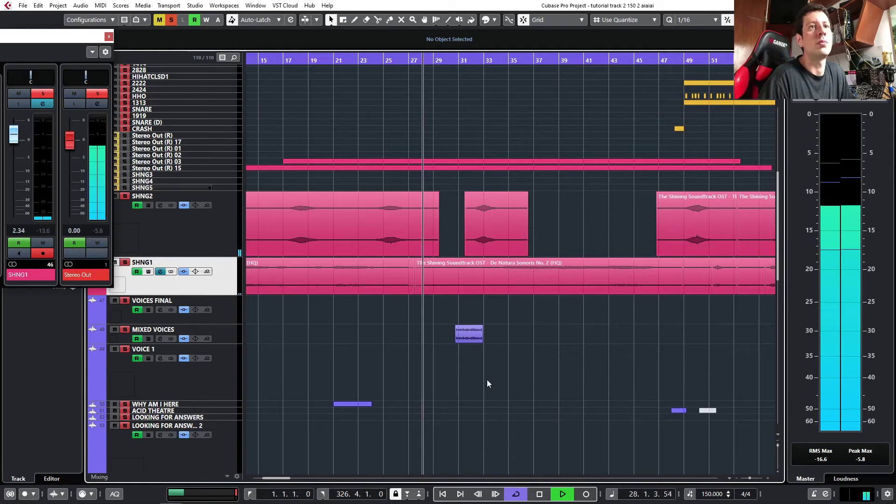
# Listen to the Mixed Voices clip near bar 31 against the soundtracks, and skip playback ahead to about bar 47.
pyautogui.scroll(5, 485, 383)
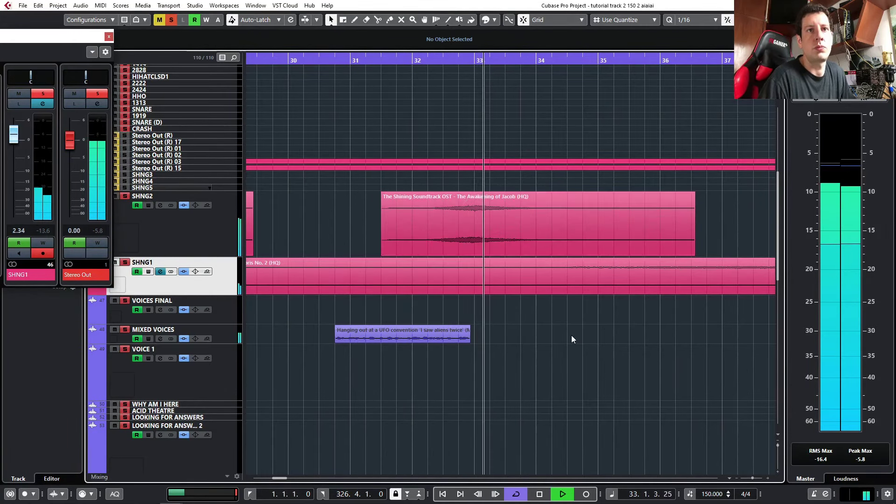
pyautogui.scroll(-5, 566, 317)
pyautogui.hscroll(4, 567, 316)
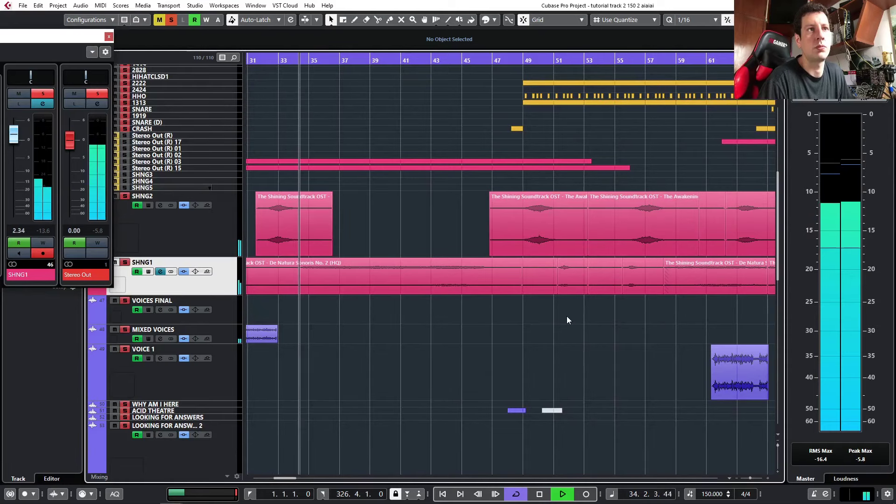
pyautogui.hscroll(1, 453, 139)
pyautogui.click(439, 60)
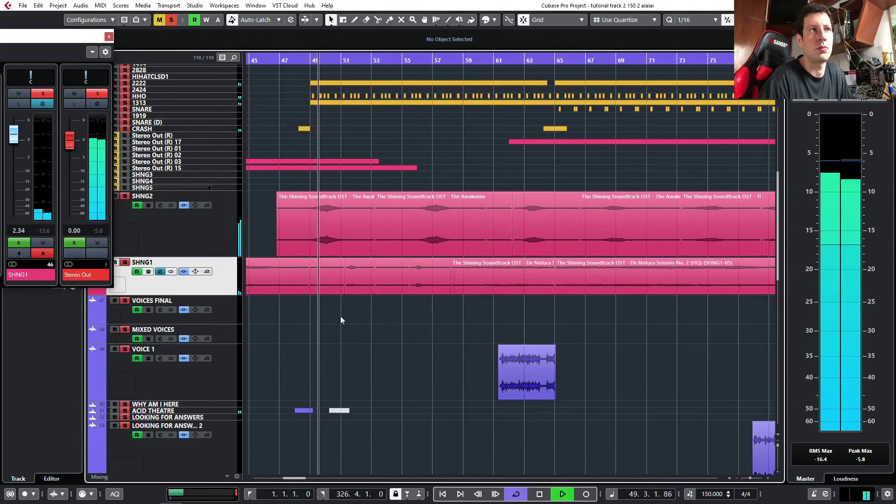
# Examine the SHNG1 and SHNG2 clips around bars 47 to 64 during playback, selecting the short SHNG1 clip starting near bar 55.
pyautogui.scroll(-5, 409, 281)
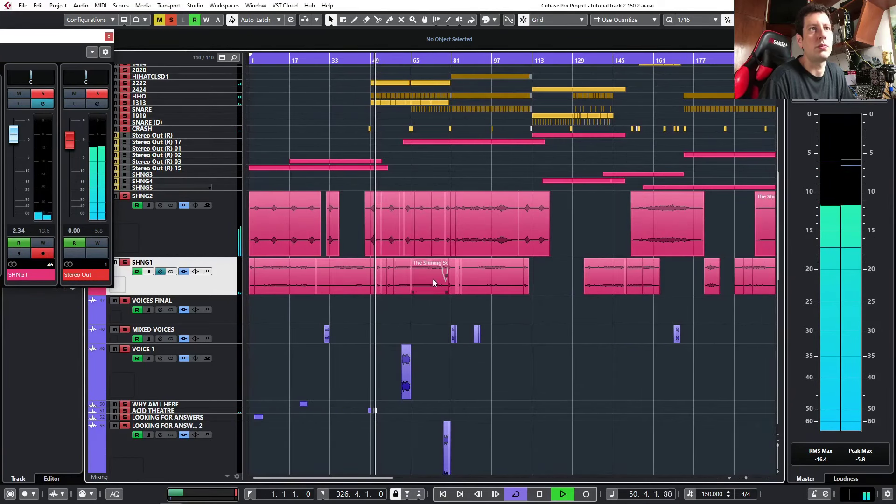
pyautogui.scroll(-2, 344, 288)
pyautogui.scroll(1, 343, 288)
pyautogui.hscroll(-1, 343, 288)
pyautogui.scroll(5, 363, 288)
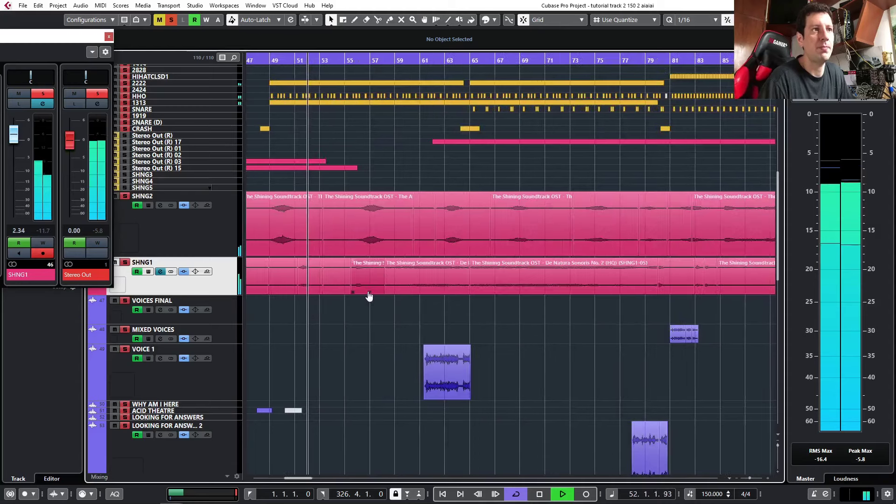
pyautogui.hscroll(-2, 391, 323)
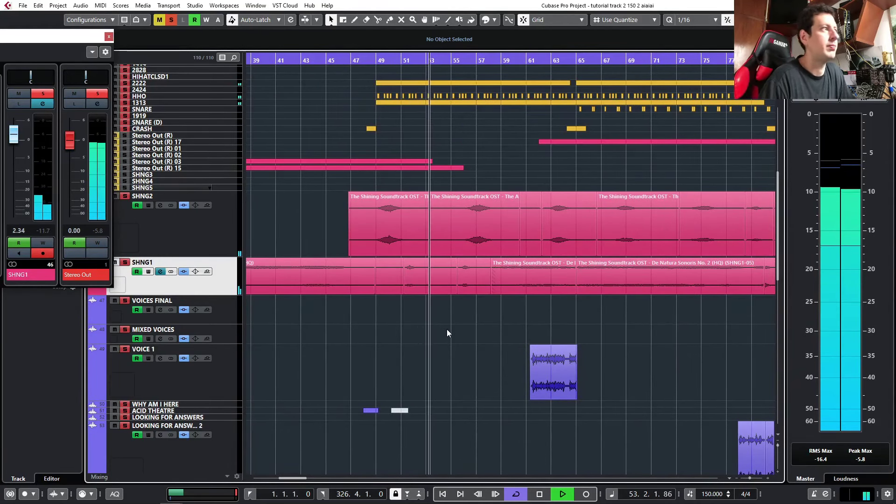
pyautogui.press('h')
pyautogui.press('h')
pyautogui.press('h')
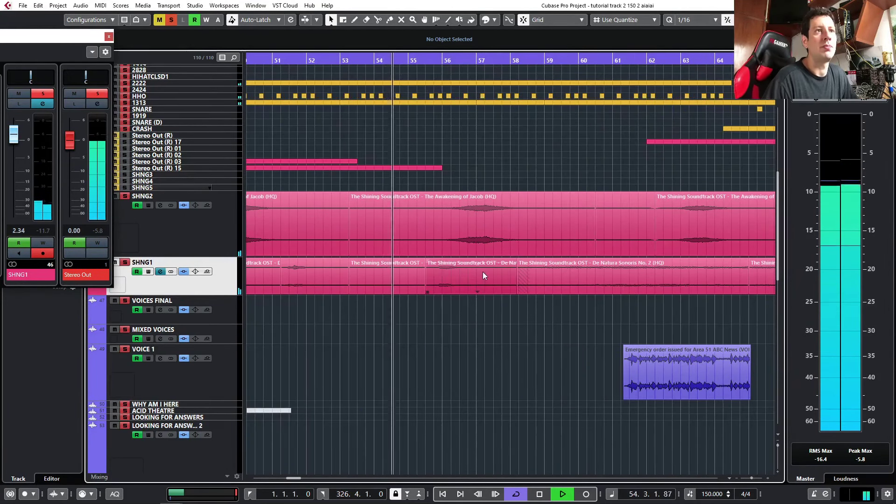
pyautogui.click(496, 270)
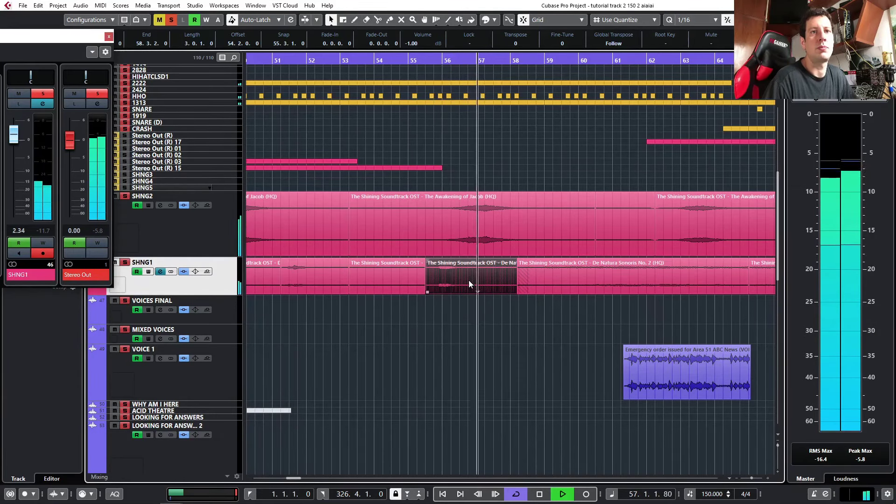
pyautogui.press('g')
pyautogui.press('g')
pyautogui.press('g')
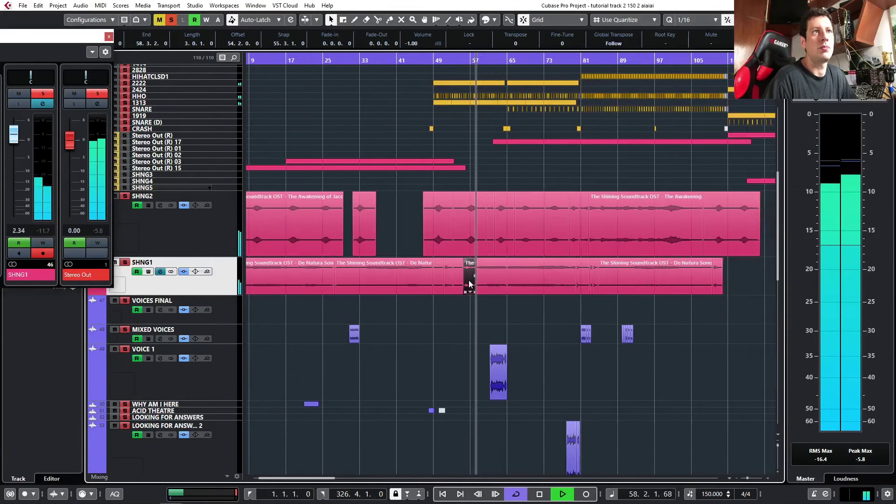
pyautogui.hscroll(3, 468, 283)
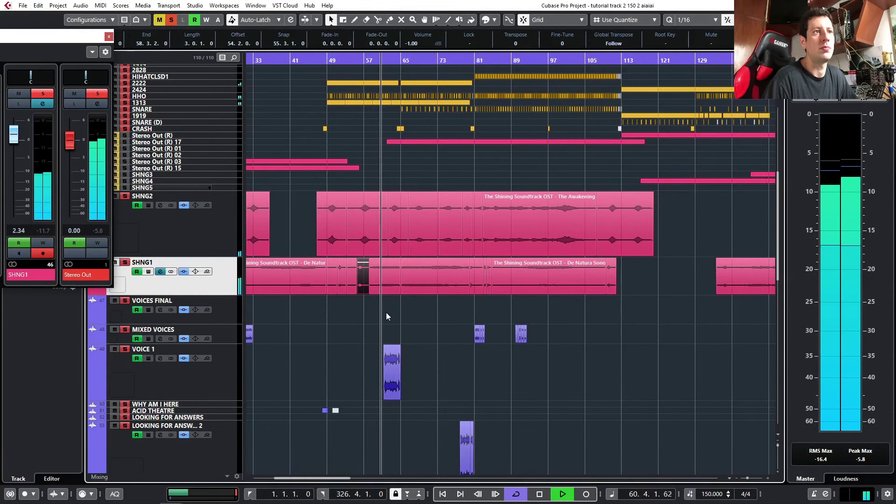
# Listen to the Voice 1 clip near bar 61 against the soundtracks and follow playback towards the voice clip at bar 78.
pyautogui.press('h')
pyautogui.press('h')
pyautogui.press('h')
pyautogui.press('h')
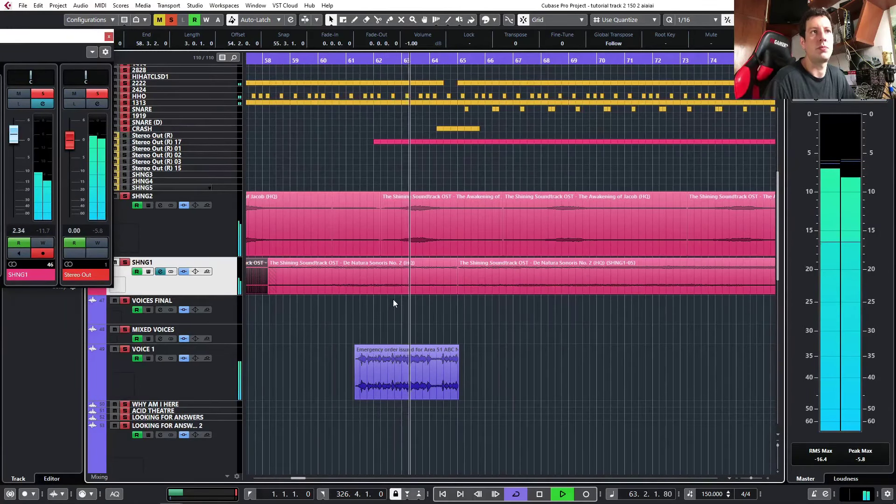
pyautogui.press('h')
pyautogui.press('g')
pyautogui.press('g')
pyautogui.press('g')
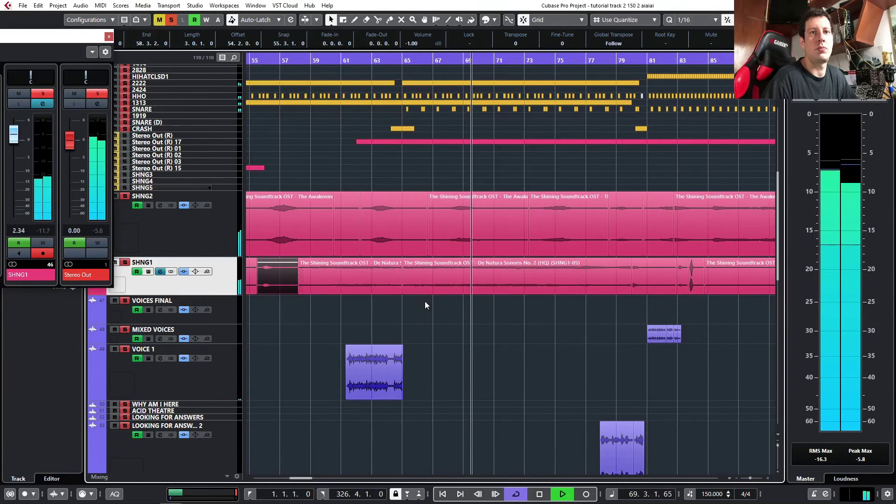
pyautogui.scroll(-3, 425, 301)
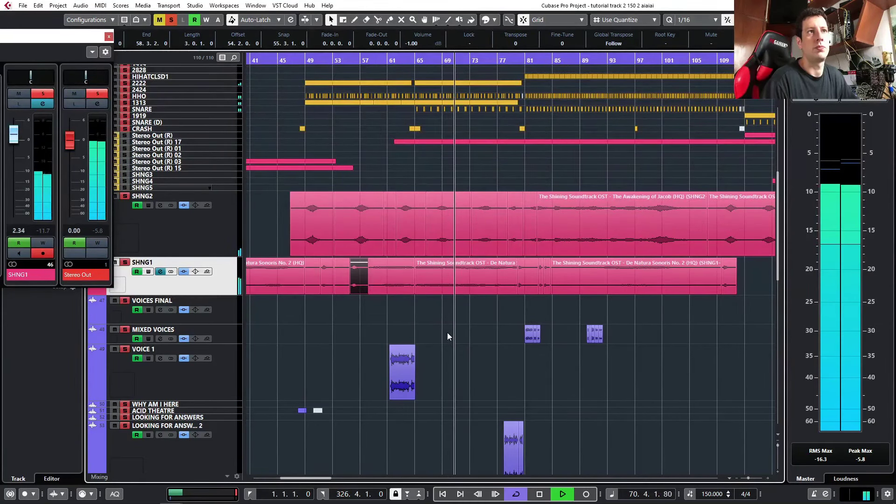
pyautogui.hscroll(2, 447, 332)
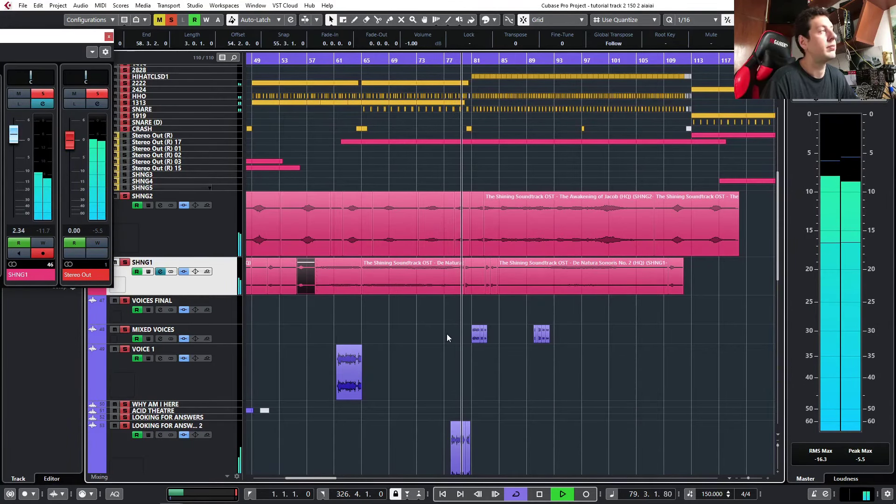
# Stop playback and bounce the two SHNG1 clips on either side of bar 80 into one clip, replacing the original events.
pyautogui.press('space')
pyautogui.press('h')
pyautogui.press('h')
pyautogui.press('h')
pyautogui.press('h')
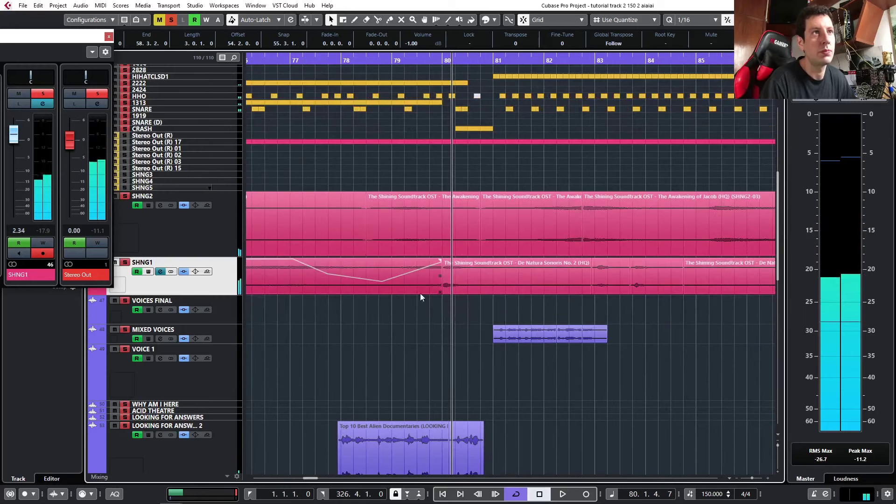
pyautogui.moveTo(464, 307); pyautogui.dragTo(399, 281)
pyautogui.press('b')
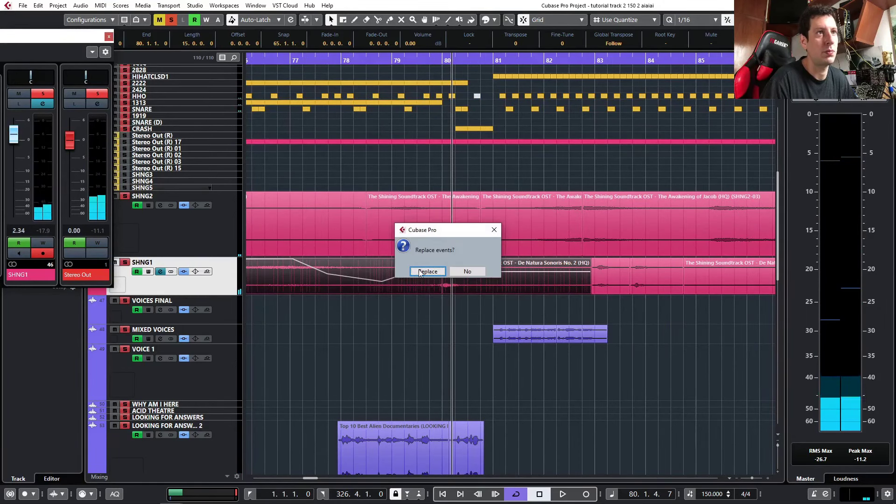
pyautogui.click(418, 269)
# Play the bounced SHNG1 clip against the LOOKING FOR ANSWERS 2 voice from just before bar 78, and stop playback.
pyautogui.click(328, 61)
pyautogui.press('space')
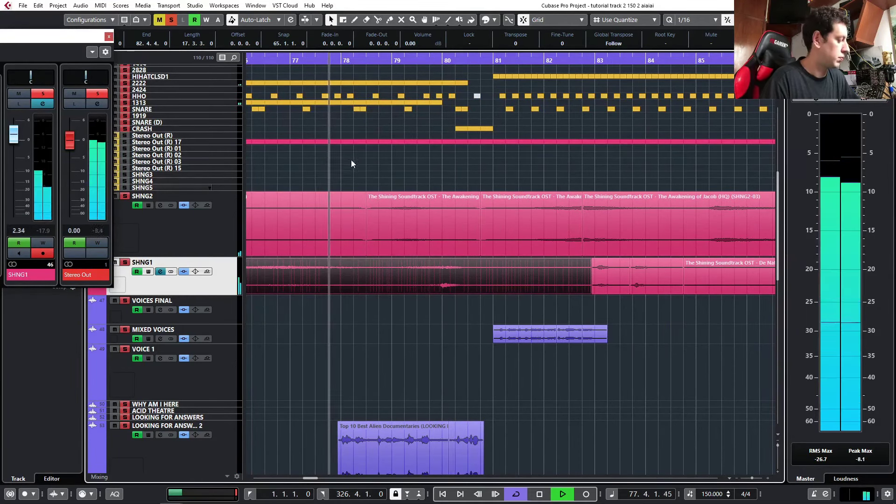
pyautogui.scroll(2, 401, 249)
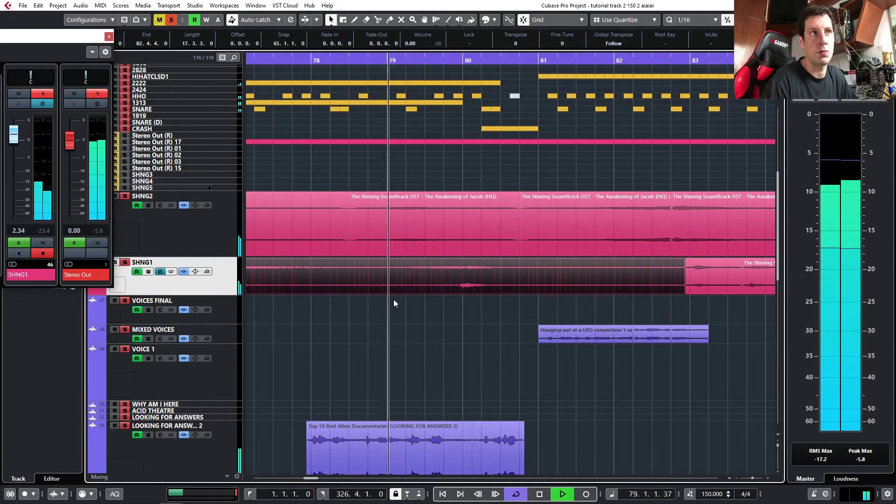
pyautogui.press('space')
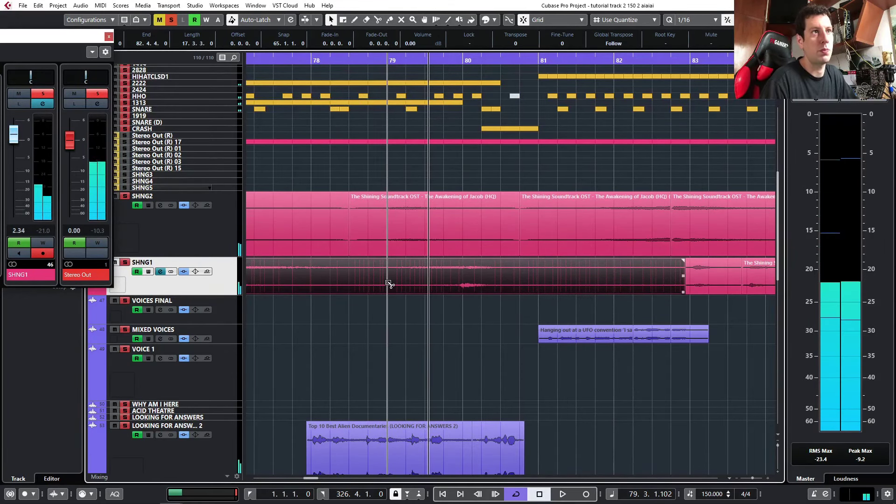
# Try splitting the bounced SHNG1 clip at bar 79 with a fade-in and a 0.2.2.102 fade-out, audition it, and undo the edits.
pyautogui.keyDown('alt'); pyautogui.click(391, 261); pyautogui.keyUp('alt')
pyautogui.moveTo(391, 260); pyautogui.dragTo(465, 261)
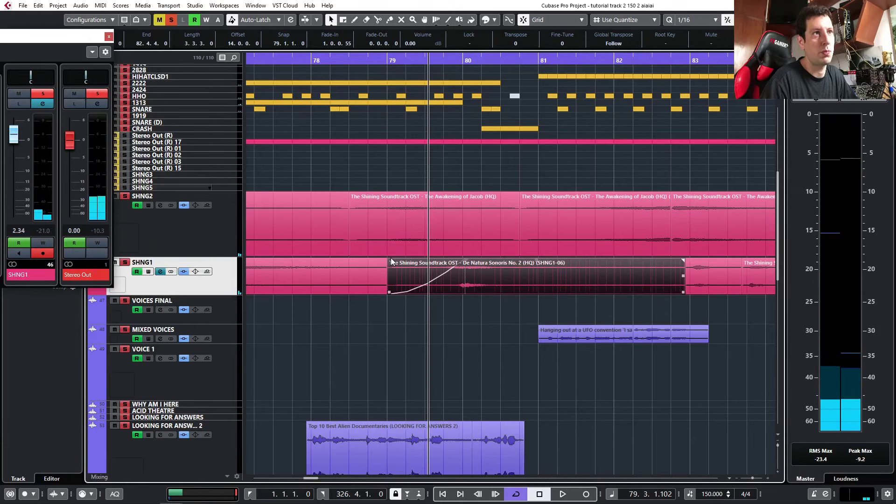
pyautogui.moveTo(386, 260); pyautogui.dragTo(336, 259)
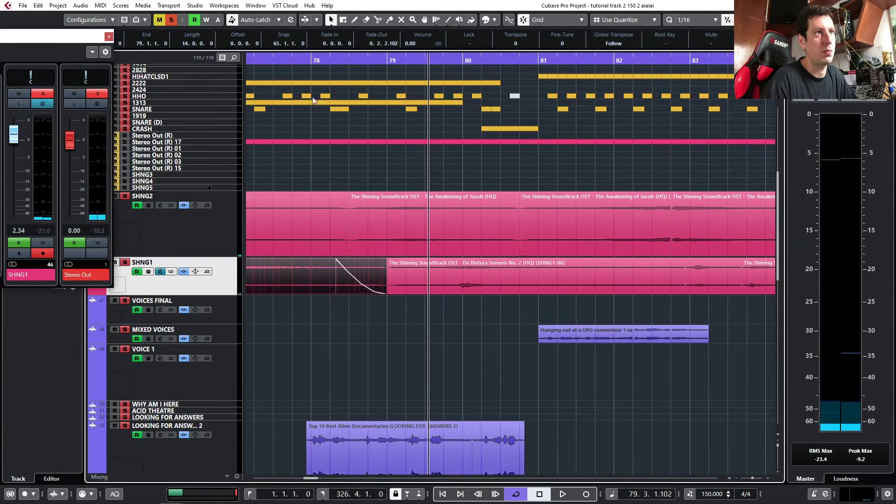
pyautogui.moveTo(318, 60); pyautogui.dragTo(271, 65)
pyautogui.press('space')
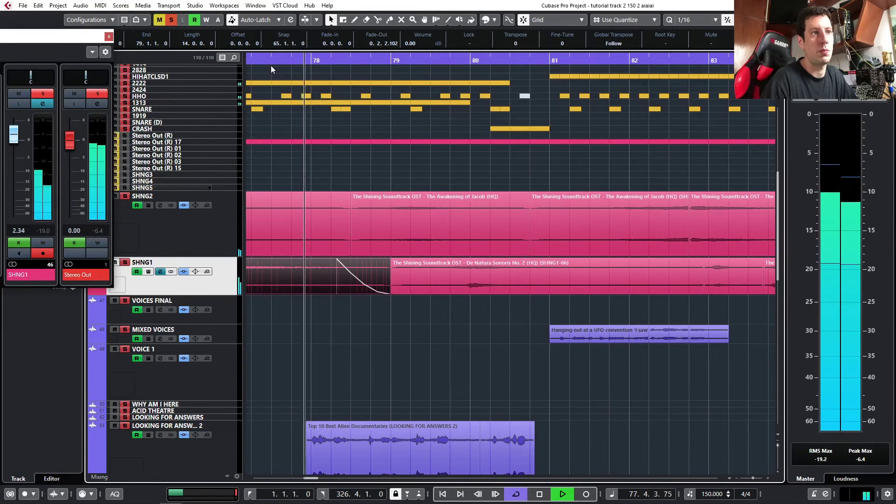
pyautogui.press('space')
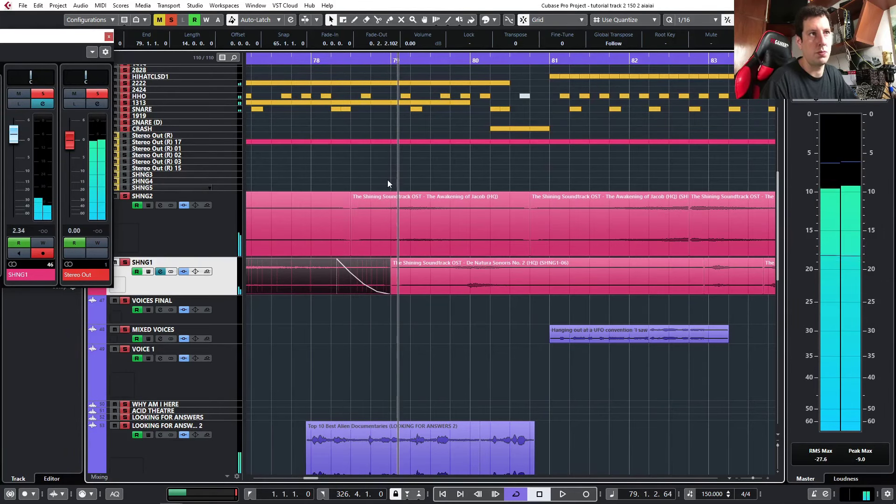
pyautogui.hotkey('ctrl', 'z')
pyautogui.hotkey('ctrl', 'z')
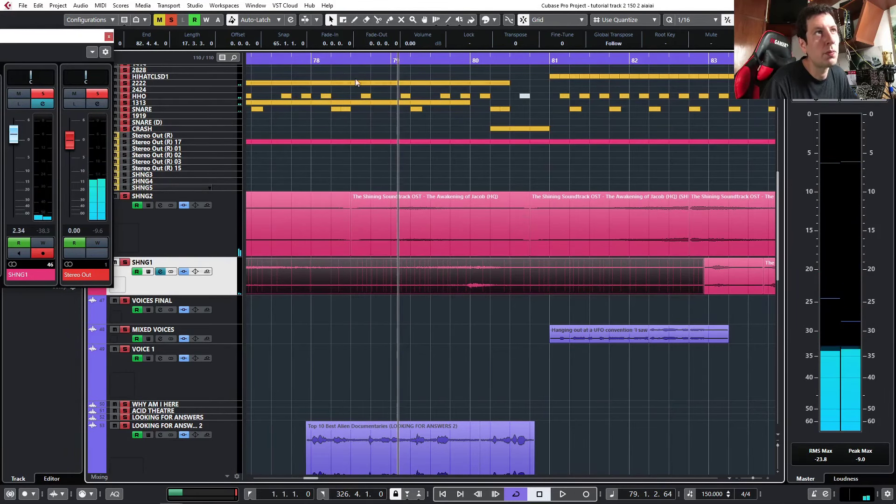
# Replay the unsplit SHNG1 clip from about bar 78 under the LOOKING FOR ANSWERS 2 voice, and stop.
pyautogui.moveTo(344, 59); pyautogui.dragTo(335, 59)
pyautogui.press('space')
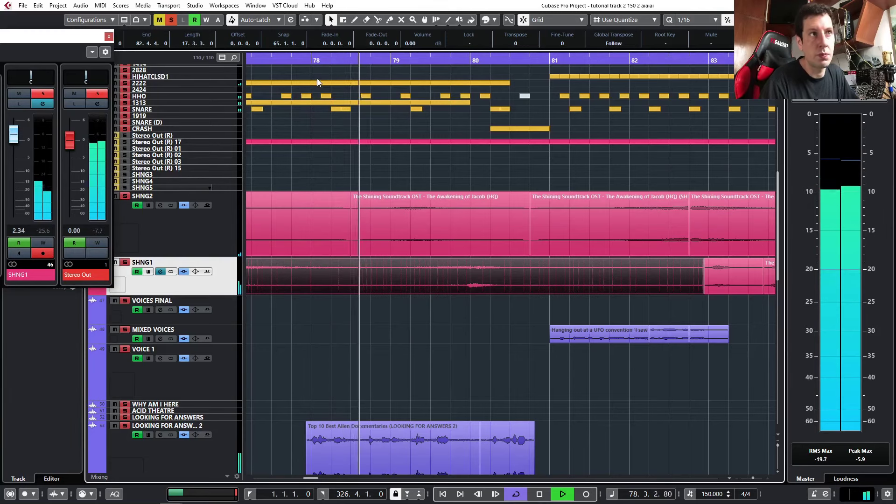
pyautogui.press('space')
pyautogui.hotkey('ctrl', 'shift', 'z')
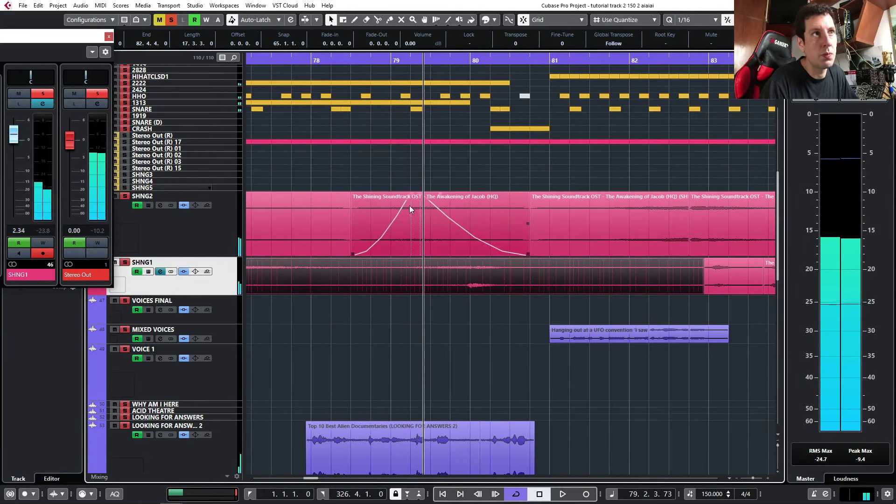
# Select the SHNG2 clip with fades starting at bar 78.3 and replay the passage several times from around bars 77 and 78.
pyautogui.click(407, 195)
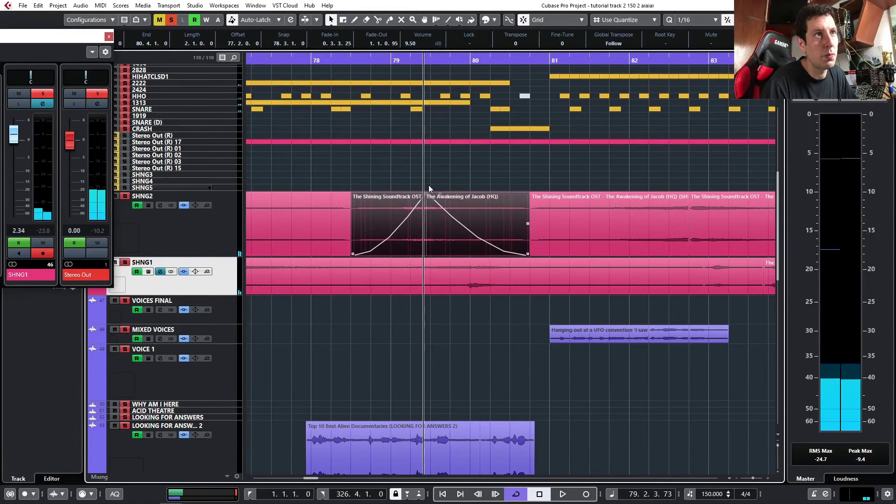
pyautogui.click(362, 61)
pyautogui.press('space')
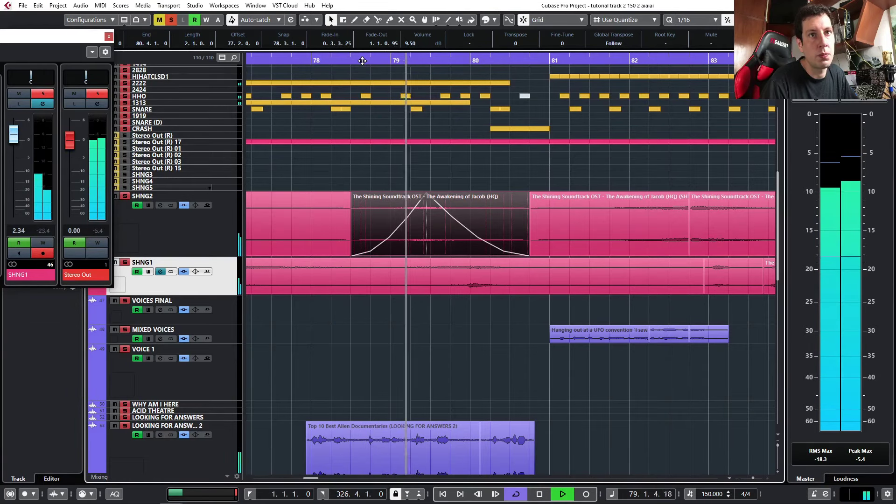
pyautogui.press('space')
pyautogui.click(330, 62)
pyautogui.press('space')
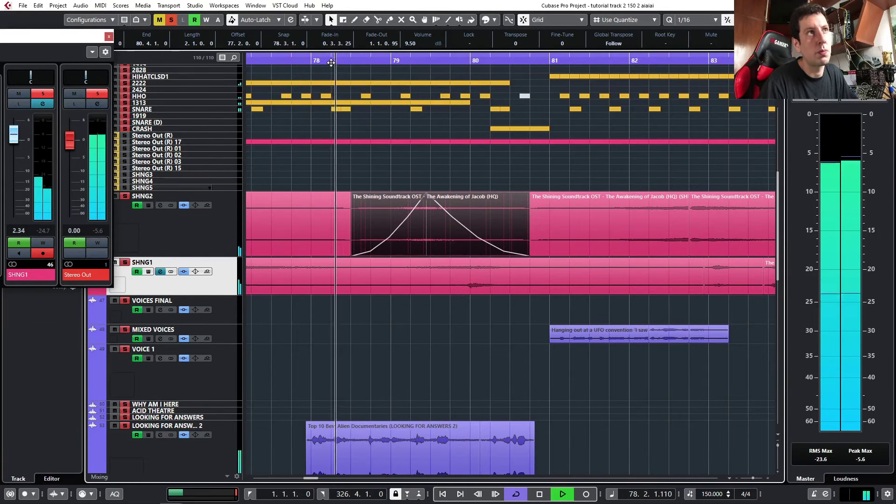
pyautogui.click(329, 62)
pyautogui.click(316, 63)
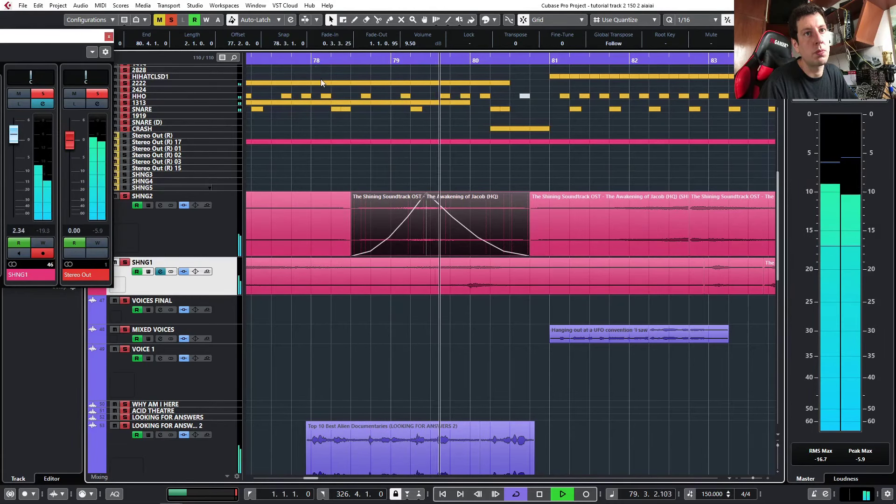
pyautogui.click(256, 58)
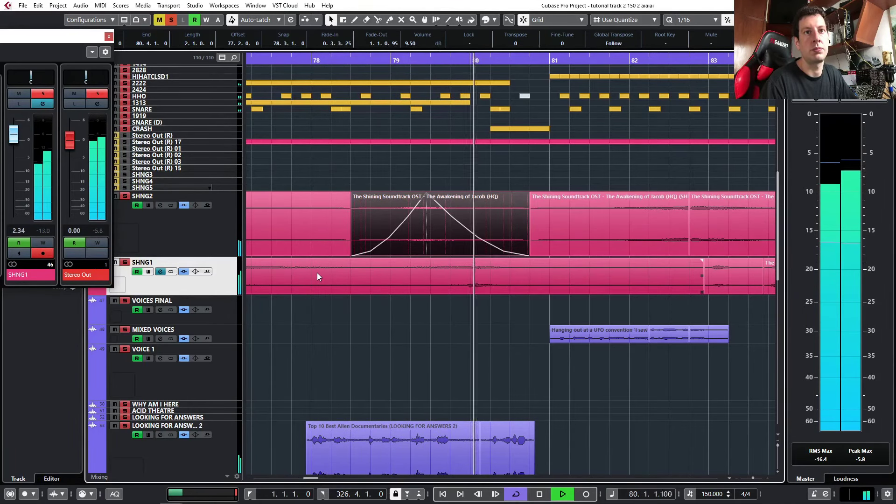
# Check the fade-out curve of the SHNG2 clip at bar 78.3 and listen on past the MIXED VOICES clips to about bar 100.
pyautogui.doubleClick(477, 213)
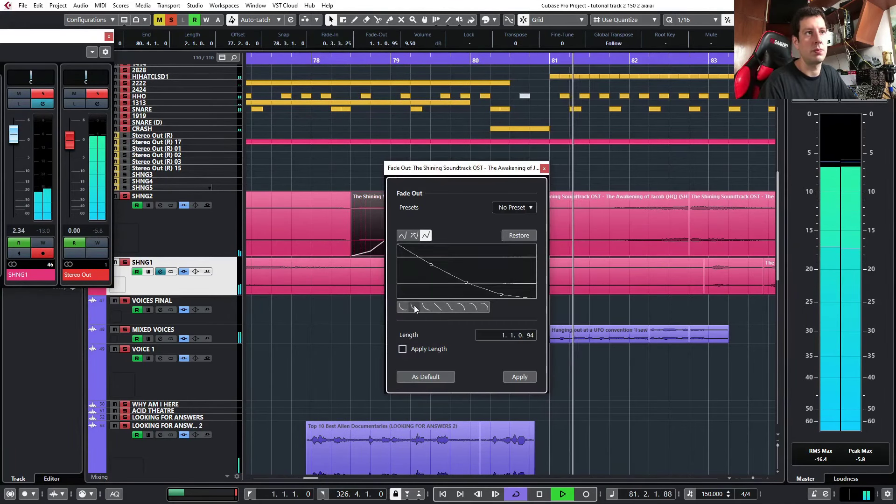
pyautogui.click(544, 169)
pyautogui.scroll(-3, 534, 365)
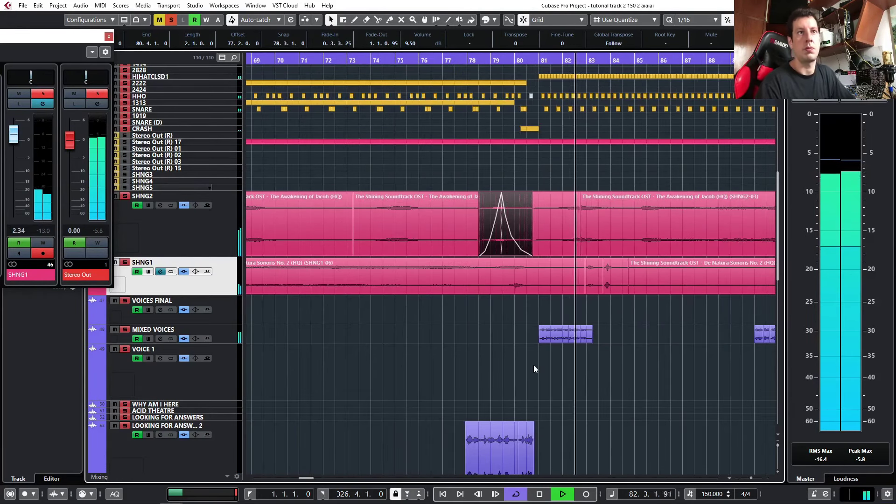
pyautogui.hscroll(2, 505, 350)
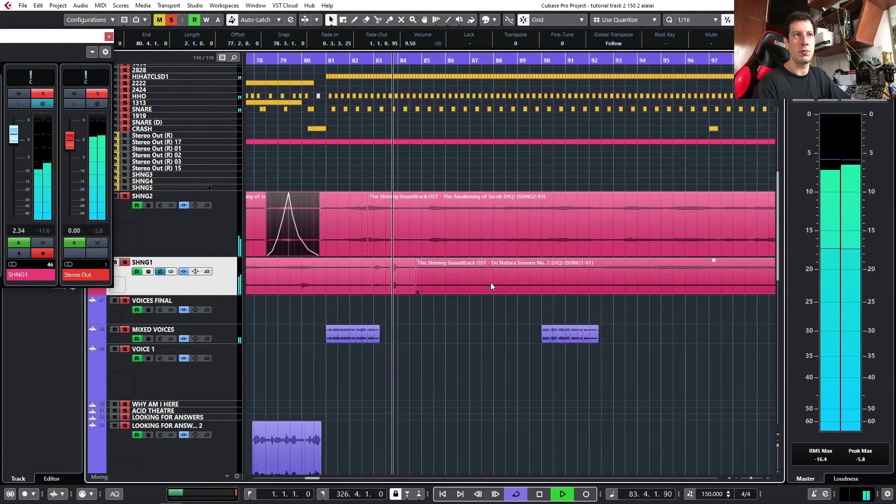
pyautogui.press('g')
pyautogui.press('g')
pyautogui.press('g')
pyautogui.press('g')
pyautogui.press('g')
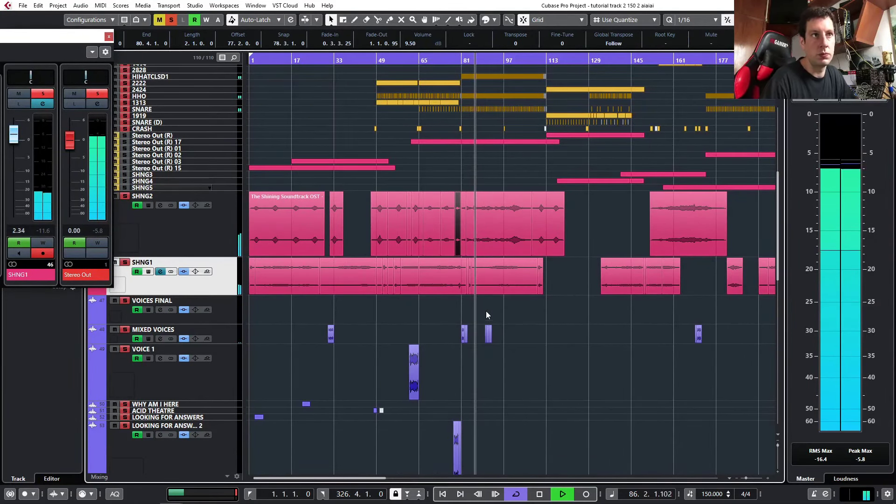
pyautogui.press('h')
pyautogui.press('h')
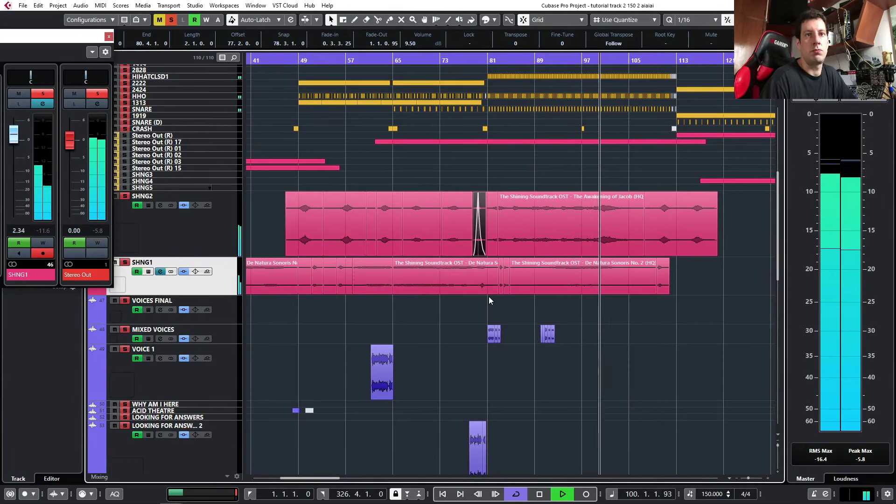
# Delete the SHNG1 segment between 104.4.3 and 109.3.3, and give the clip before it a 7.3.0.19 fade-out.
pyautogui.scroll(3, 559, 267)
pyautogui.hscroll(5, 589, 266)
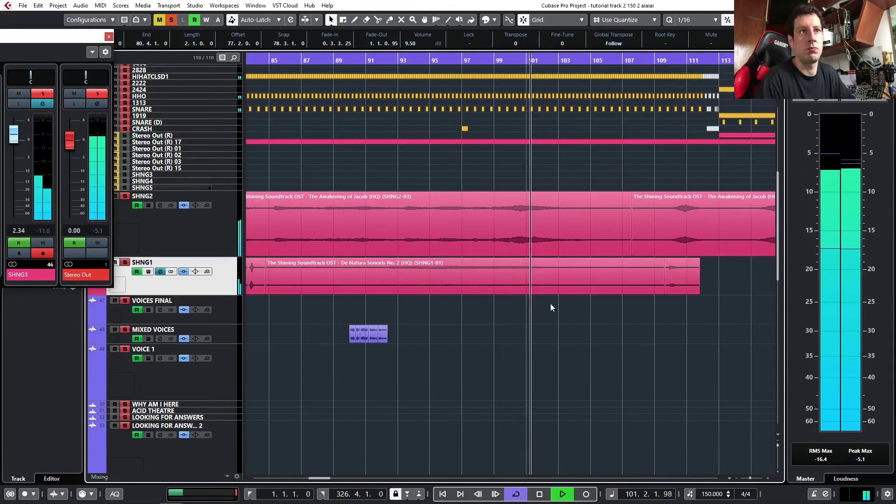
pyautogui.click(595, 288)
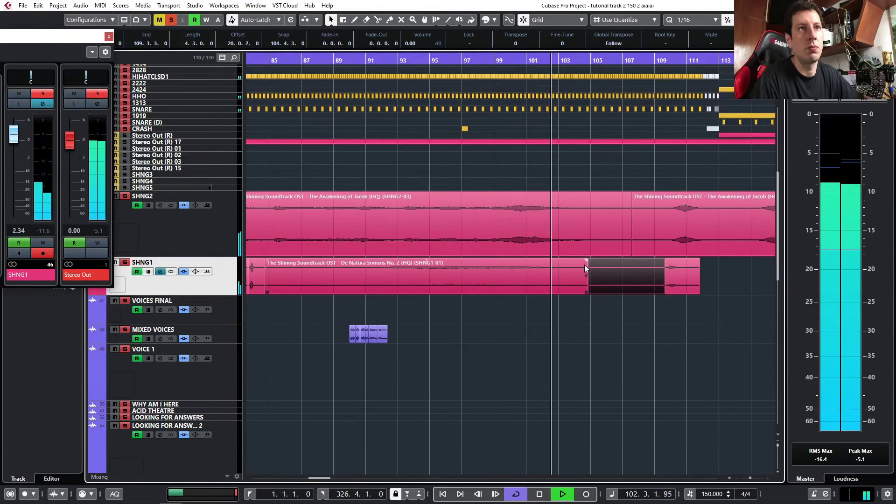
pyautogui.press('Delete')
pyautogui.moveTo(586, 260); pyautogui.dragTo(459, 268)
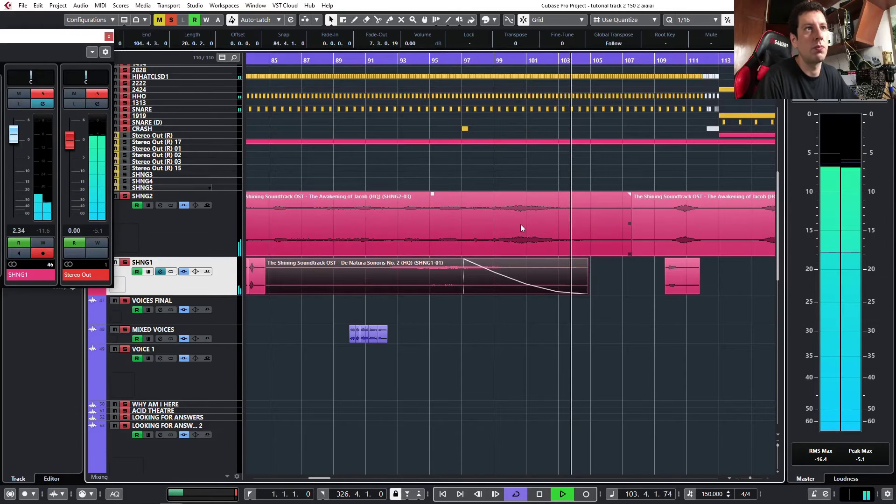
# Draw a volume envelope dip around bar 100 on the SHNG2 clip ending at 107.3.2, and replay from about bar 96.
pyautogui.press('8')
pyautogui.moveTo(520, 199)
pyautogui.mouseDown()
pyautogui.moveTo(477, 191)
pyautogui.moveTo(510, 204)
pyautogui.mouseUp()
pyautogui.click(447, 59)
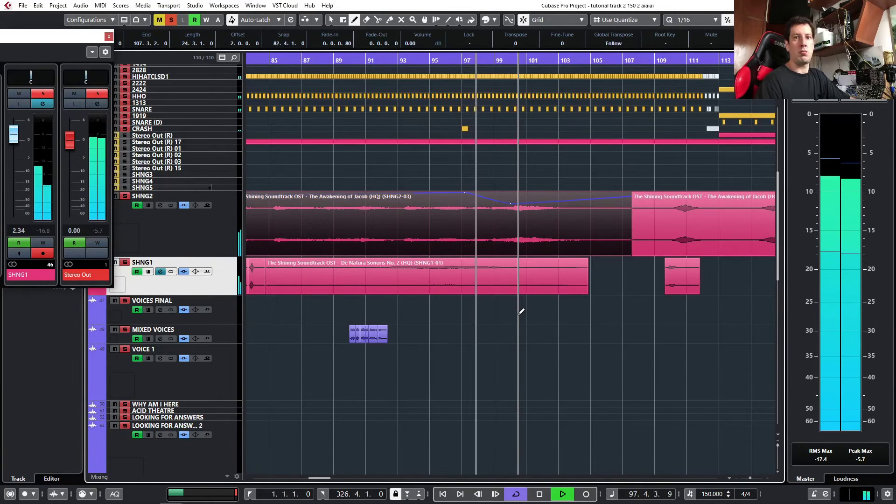
pyautogui.press('1')
# Listen to the SHNG1 and SHNG2 passage from about bar 99 to 112, including the short SHNG1 clip near bar 109.
pyautogui.scroll(-3, 522, 313)
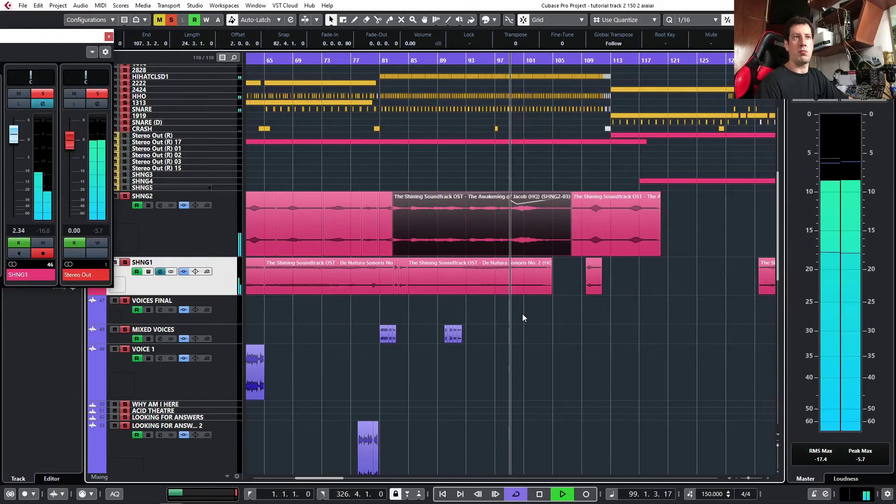
pyautogui.scroll(-1, 522, 314)
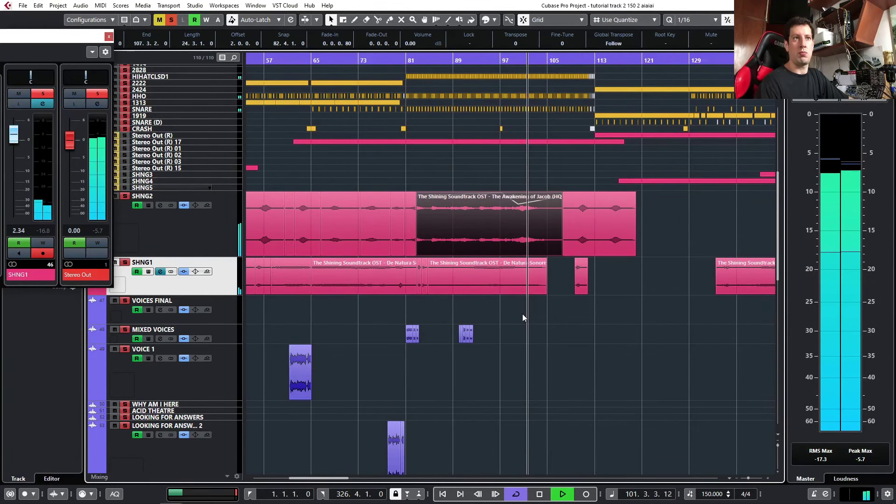
pyautogui.scroll(-2, 552, 309)
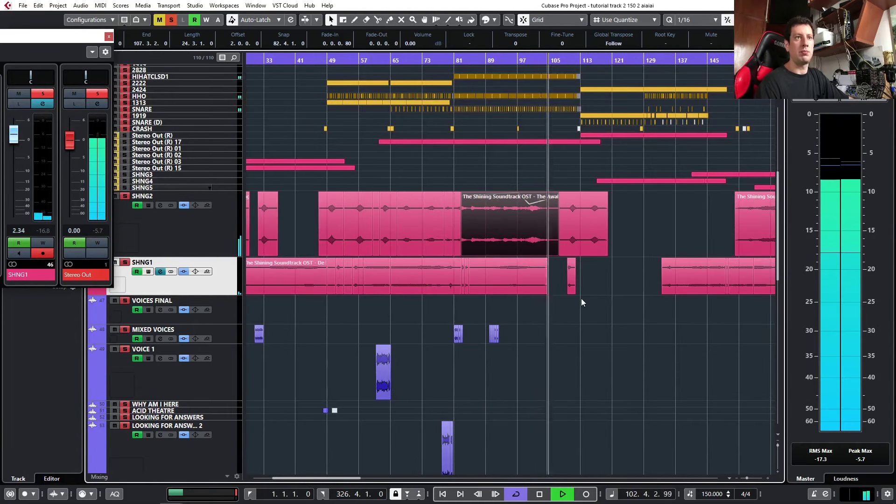
pyautogui.hscroll(2, 581, 298)
pyautogui.scroll(-2, 580, 299)
pyautogui.scroll(4, 555, 295)
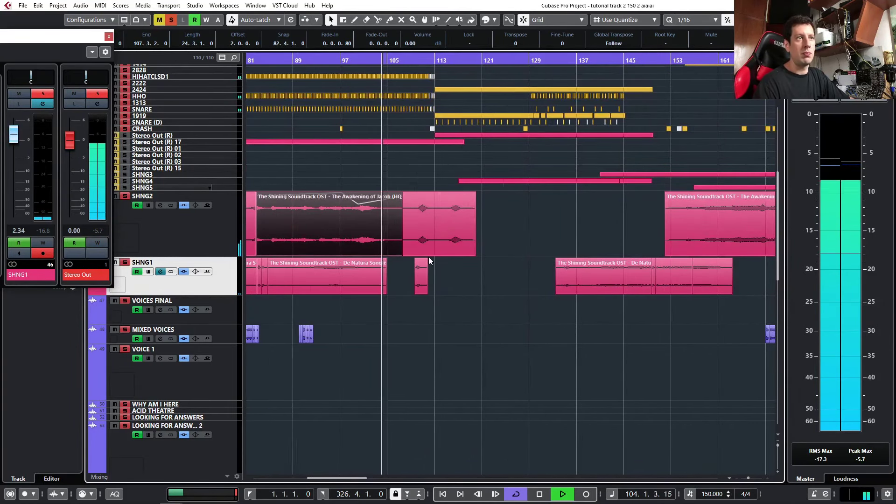
pyautogui.scroll(4, 428, 257)
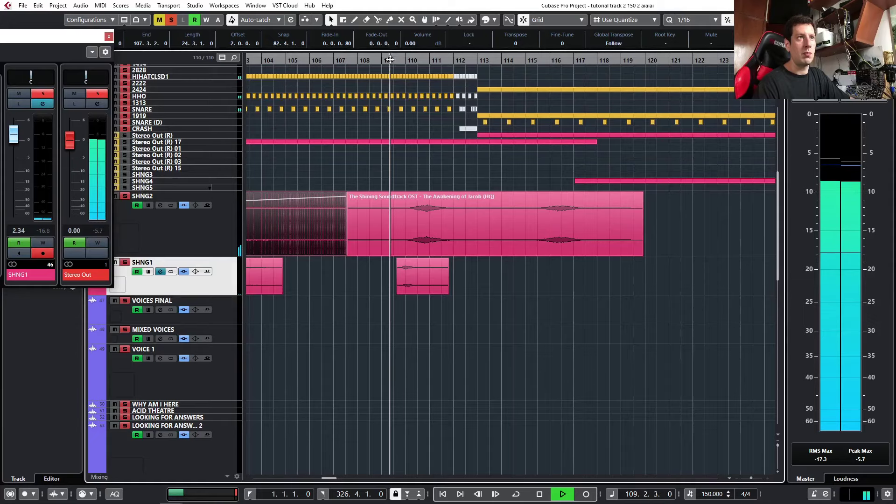
pyautogui.scroll(-4, 437, 305)
pyautogui.scroll(7, 487, 278)
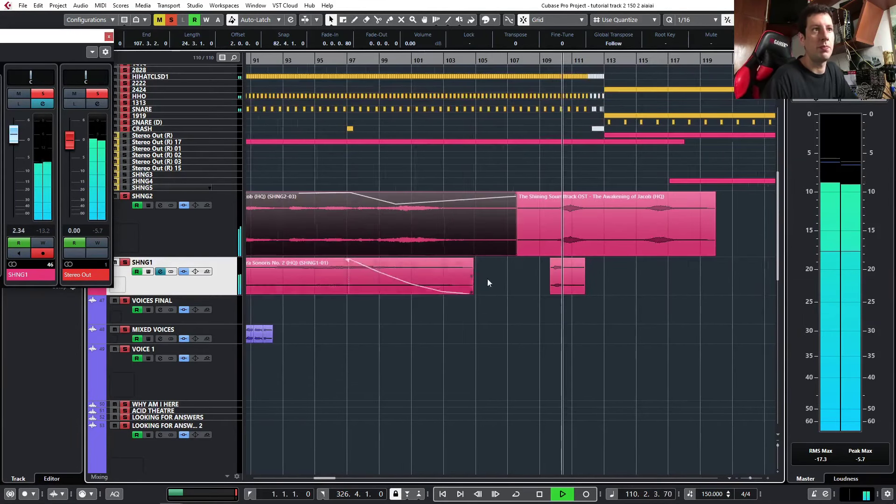
pyautogui.scroll(-4, 536, 287)
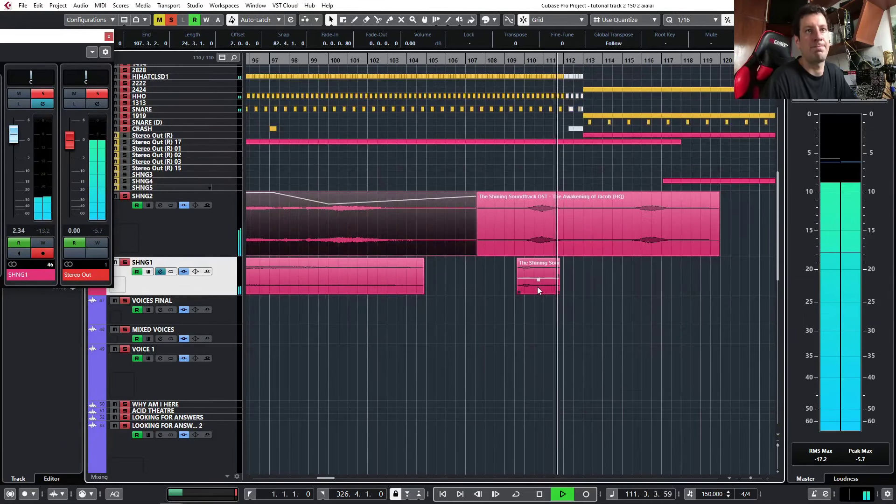
pyautogui.scroll(-3, 463, 273)
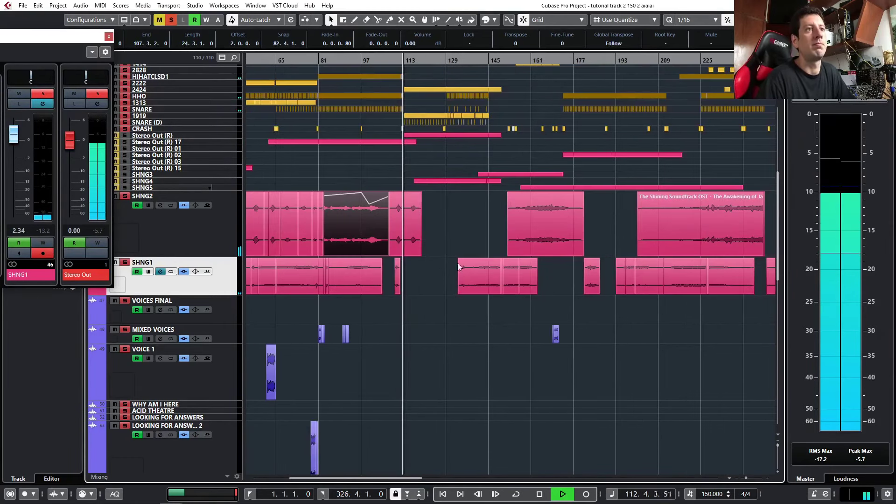
# Play from about bar 152 and lengthen the fade-in of the SHNG2 clip starting there to 9.0.3.7.
pyautogui.scroll(2, 511, 97)
pyautogui.click(507, 59)
pyautogui.scroll(2, 518, 140)
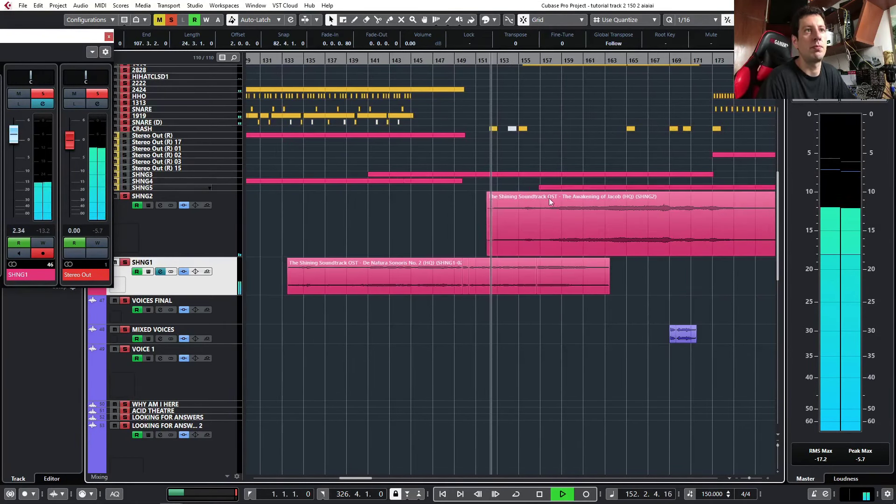
pyautogui.hscroll(3, 545, 261)
pyautogui.moveTo(371, 208)
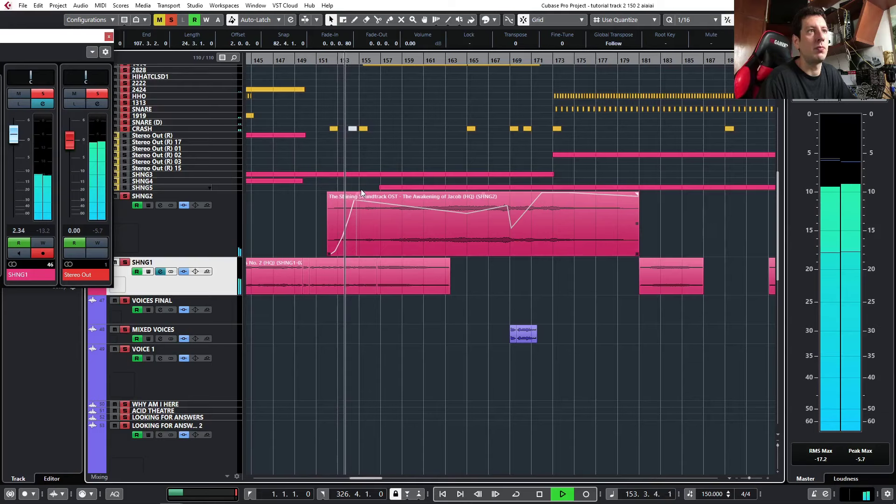
pyautogui.moveTo(356, 196); pyautogui.dragTo(426, 218)
# Listen to the SHNG2 fade-in against SHNG1 and on through the MIXED VOICES clip at bar 169 to about bar 173.
pyautogui.scroll(-2, 418, 220)
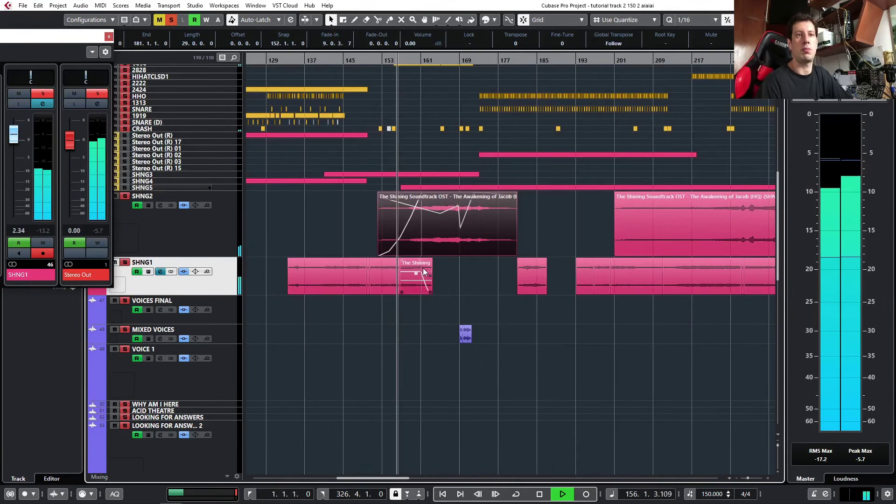
pyautogui.scroll(-4, 423, 270)
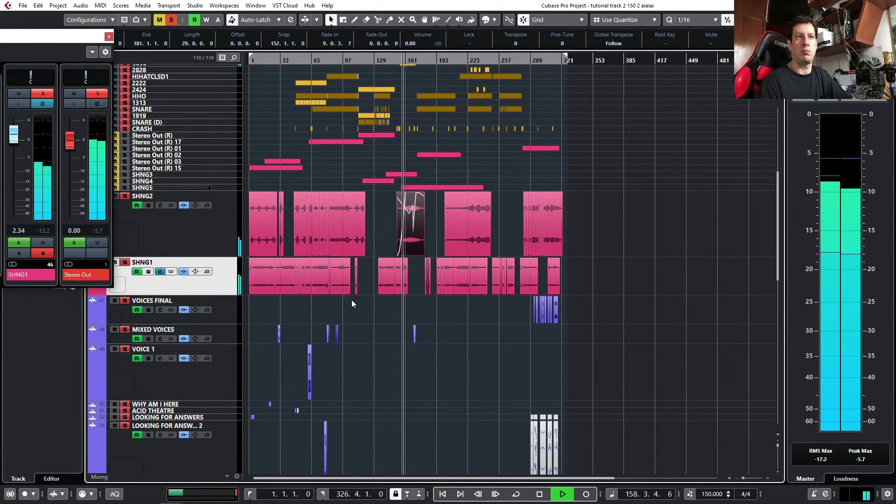
pyautogui.press('h')
pyautogui.press('h')
pyautogui.press('h')
pyautogui.press('h')
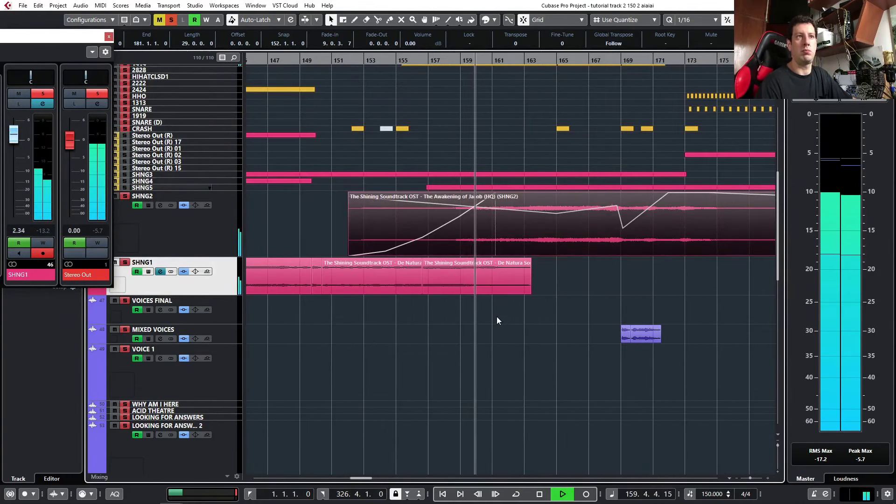
pyautogui.scroll(-4, 496, 316)
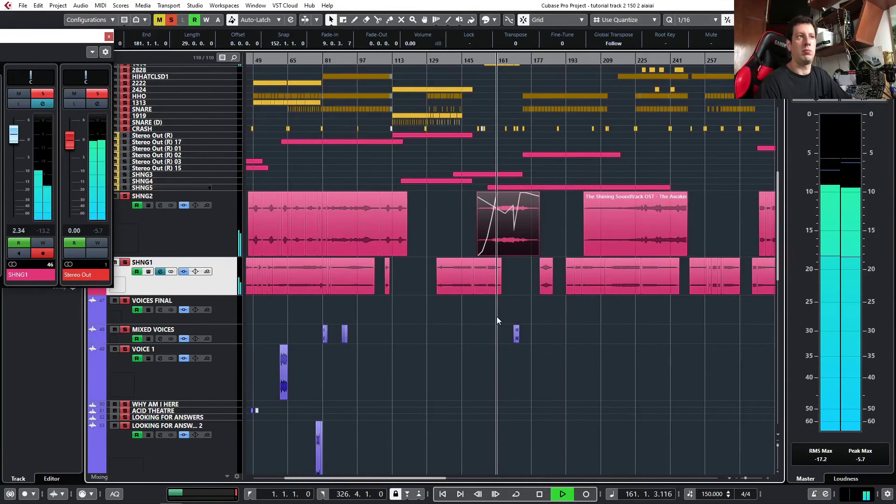
pyautogui.scroll(-1, 496, 320)
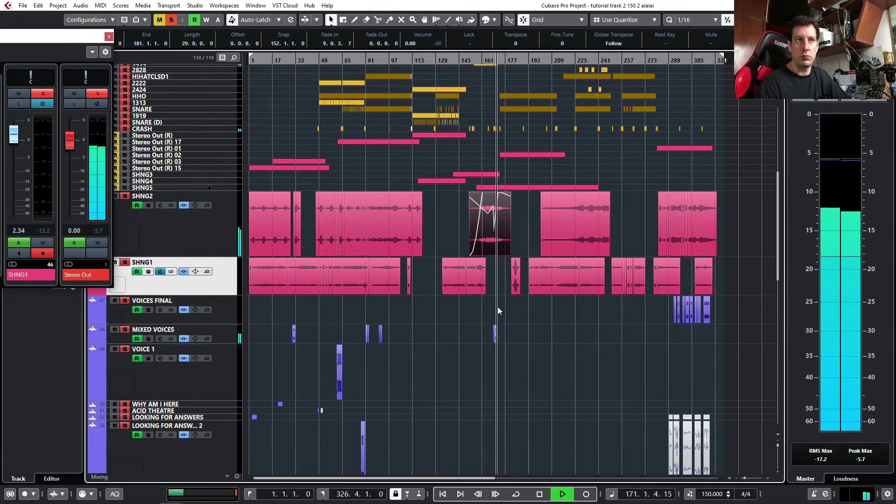
pyautogui.press('h')
pyautogui.press('h')
pyautogui.press('h')
pyautogui.press('h')
pyautogui.press('g')
pyautogui.press('g')
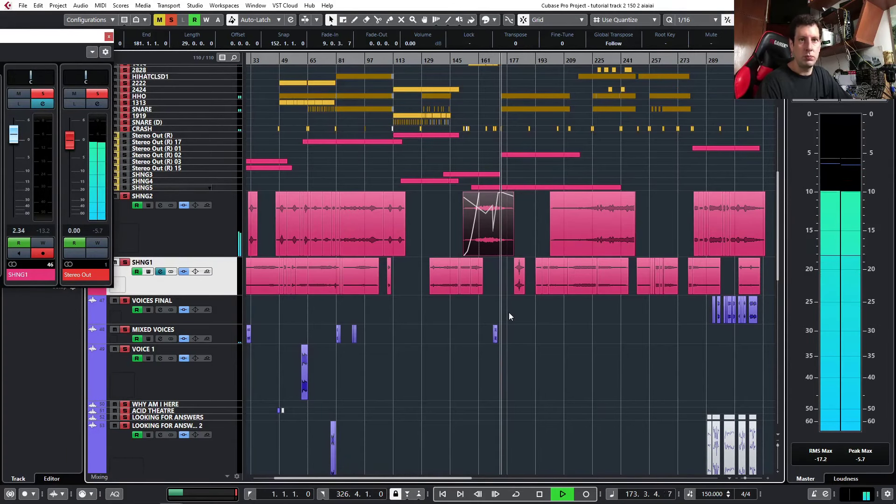
pyautogui.scroll(-2, 514, 303)
pyautogui.scroll(2, 454, 304)
# Trim the start of the SHNG2 clip at bar 201 to bar 213 and give it a 7.3.2.30 fade-in.
pyautogui.press('h')
pyautogui.press('h')
pyautogui.press('h')
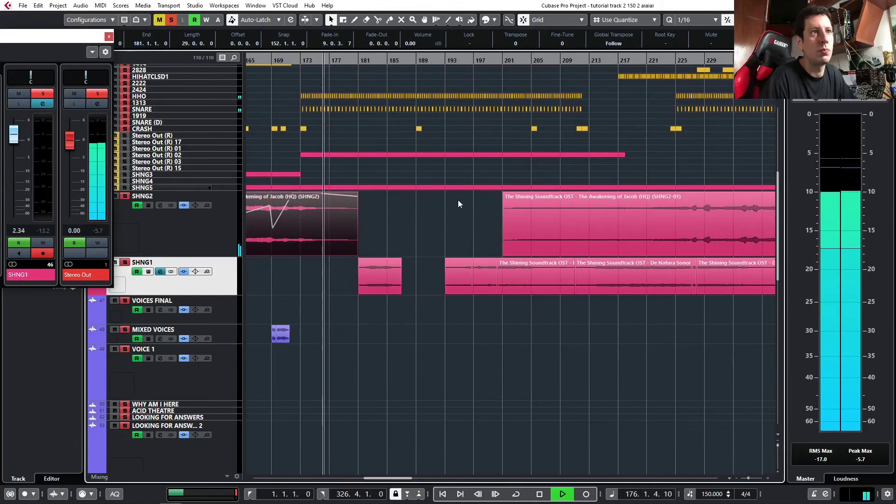
pyautogui.press('h')
pyautogui.press('g')
pyautogui.click(432, 63)
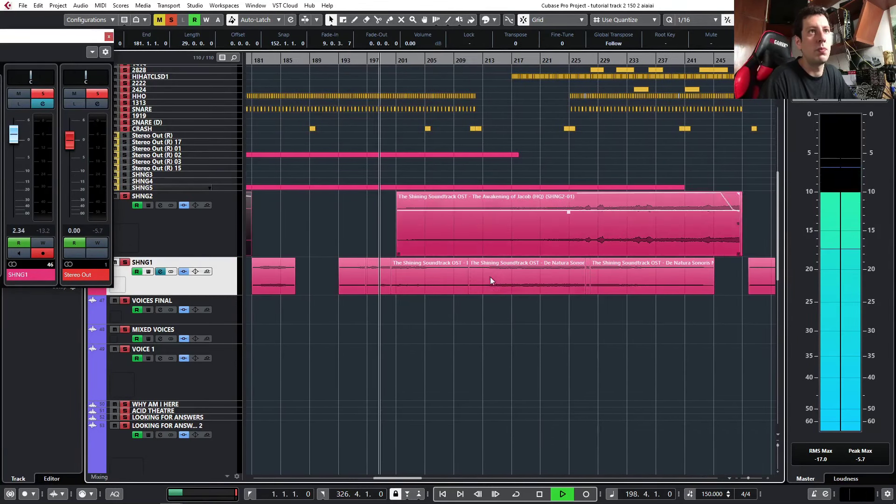
pyautogui.click(431, 249)
pyautogui.moveTo(397, 253); pyautogui.dragTo(484, 253)
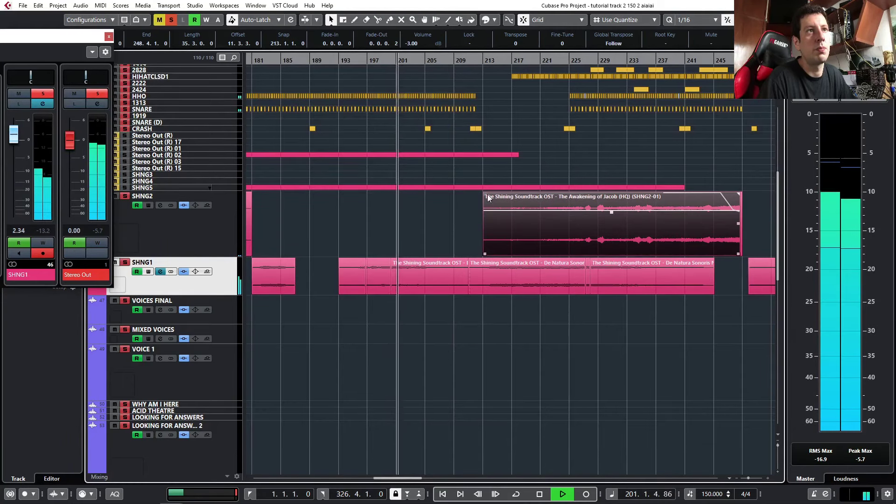
pyautogui.moveTo(487, 194); pyautogui.dragTo(540, 212)
pyautogui.hscroll(1, 455, 180)
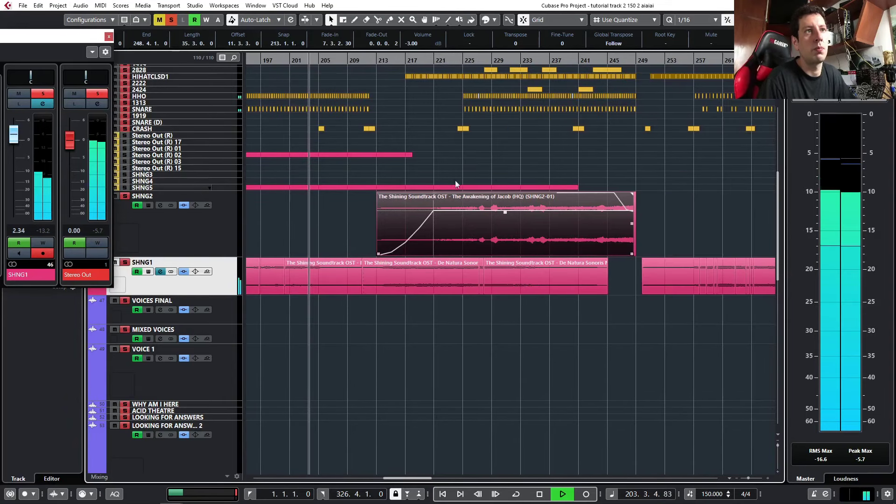
# Play from about bar 211 and lengthen the fade-in of the SHNG2 clip at bar 213 to about bar 227.
pyautogui.click(366, 59)
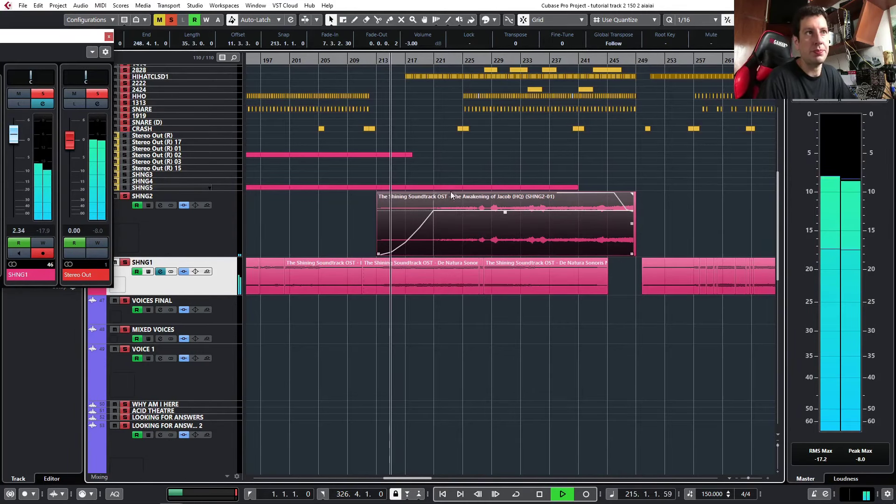
pyautogui.moveTo(434, 195); pyautogui.dragTo(434, 195)
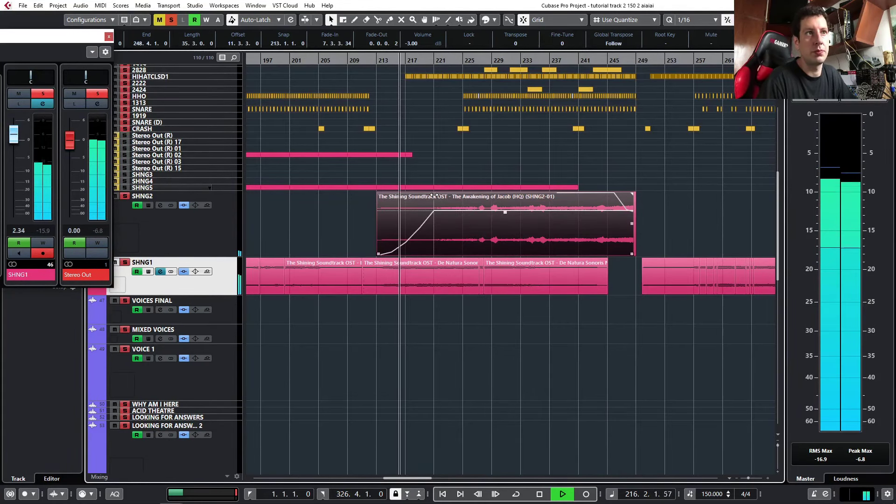
pyautogui.moveTo(434, 195); pyautogui.dragTo(477, 206)
# Bounce the two SHNG1 clips between bars 211 and 245 into one clip, replacing the originals.
pyautogui.moveTo(528, 314); pyautogui.dragTo(447, 272)
pyautogui.press('b')
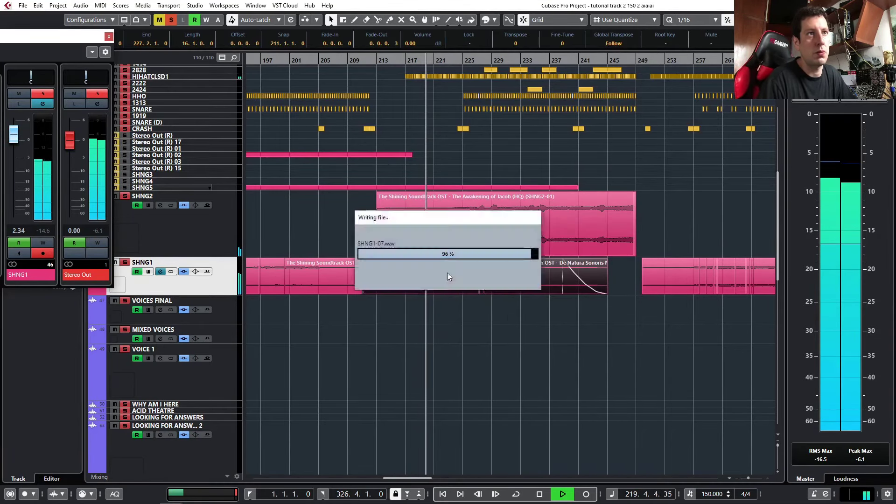
pyautogui.click(441, 271)
# Split the bounced SHNG1 clip at 240.4.3, delete its tail, and add an 11.3.1.46 fade-out to the remaining part.
pyautogui.keyDown('alt'); pyautogui.click(579, 280); pyautogui.keyUp('alt')
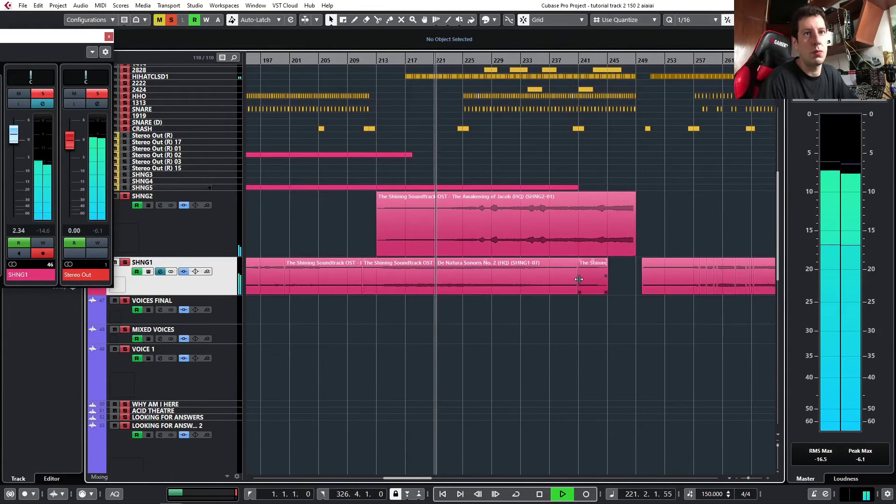
pyautogui.press('Delete')
pyautogui.moveTo(576, 259); pyautogui.dragTo(491, 273)
pyautogui.scroll(-3, 548, 265)
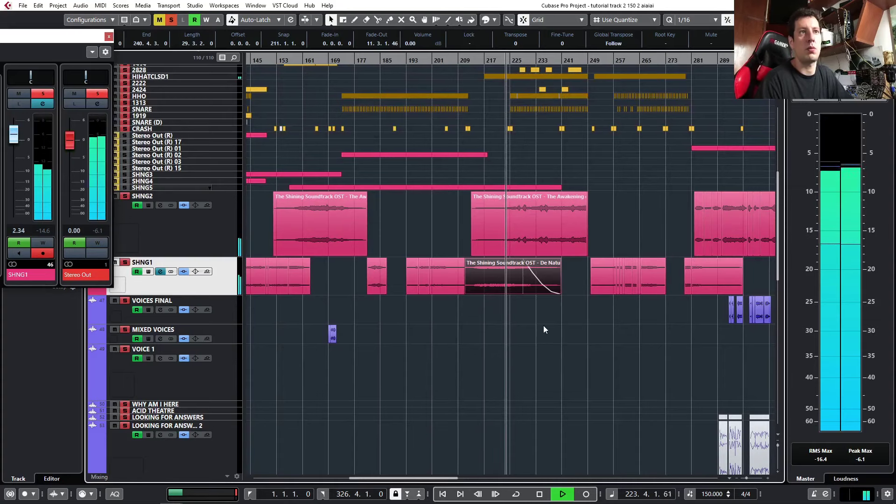
pyautogui.scroll(3, 534, 265)
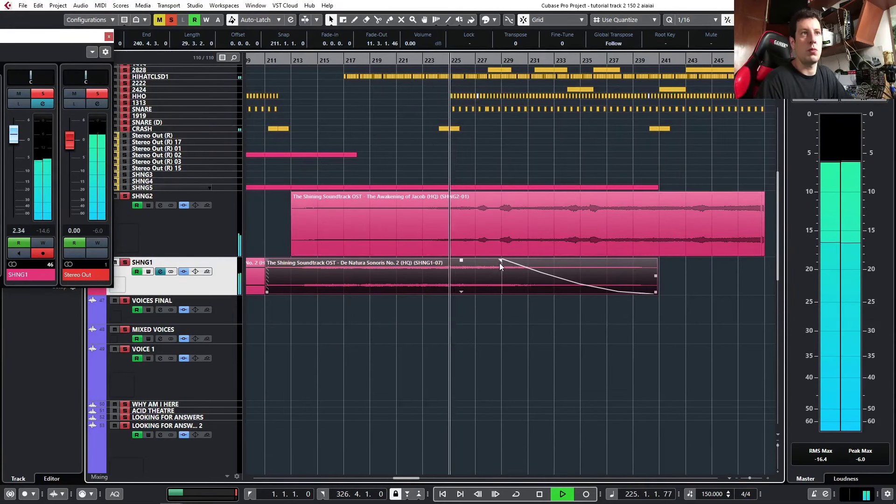
# Lengthen the fade-out of the SHNG1 clip starting at bar 211 to 14.3.2.8 while checking playback from about bar 225.
pyautogui.moveTo(501, 260); pyautogui.dragTo(483, 260)
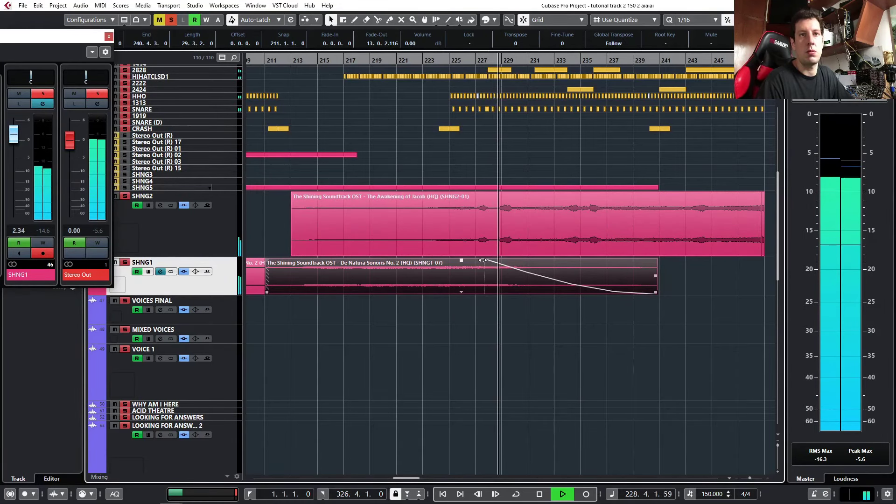
pyautogui.moveTo(483, 260); pyautogui.dragTo(467, 260)
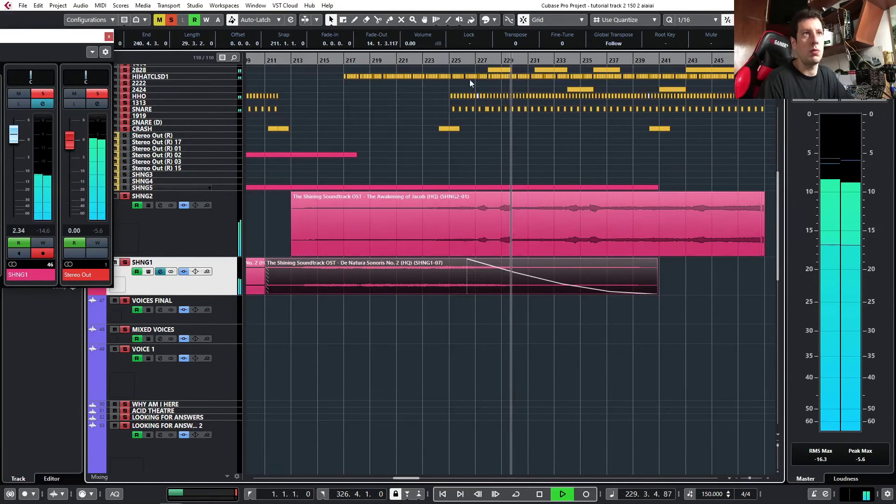
pyautogui.click(452, 59)
pyautogui.scroll(1, 497, 252)
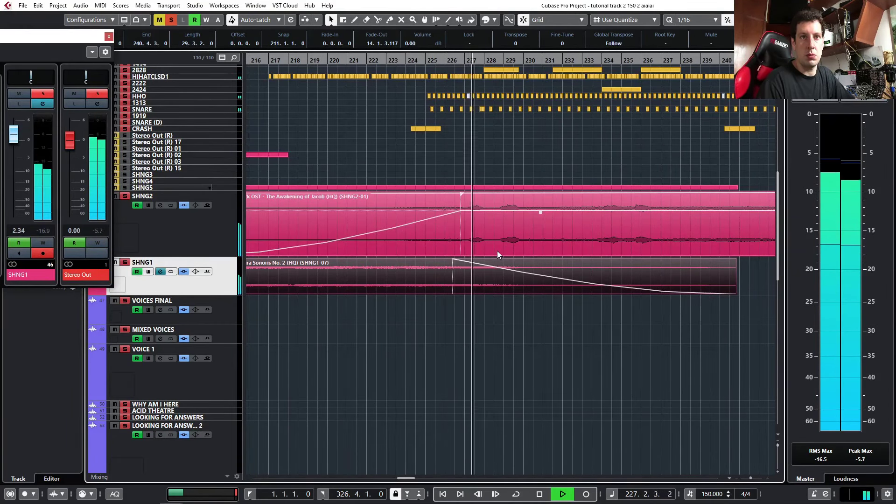
pyautogui.moveTo(452, 260); pyautogui.dragTo(444, 260)
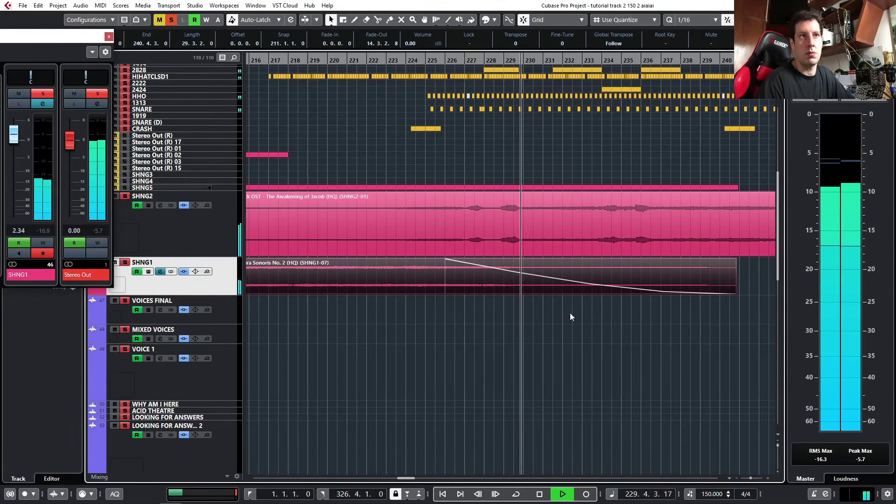
# Play the transition from about bar 279 and give the SHNG2 clip at 281.4.2 a short 0.1.0.81 fade-in.
pyautogui.keyDown('ctrl'); pyautogui.scroll(-4, 569, 313); pyautogui.keyUp('ctrl')
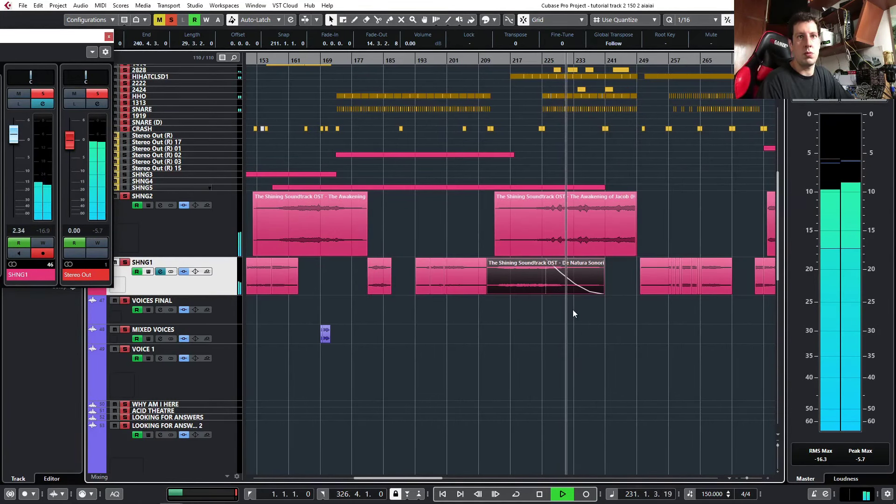
pyautogui.keyDown('ctrl'); pyautogui.scroll(-3, 573, 310); pyautogui.keyUp('ctrl')
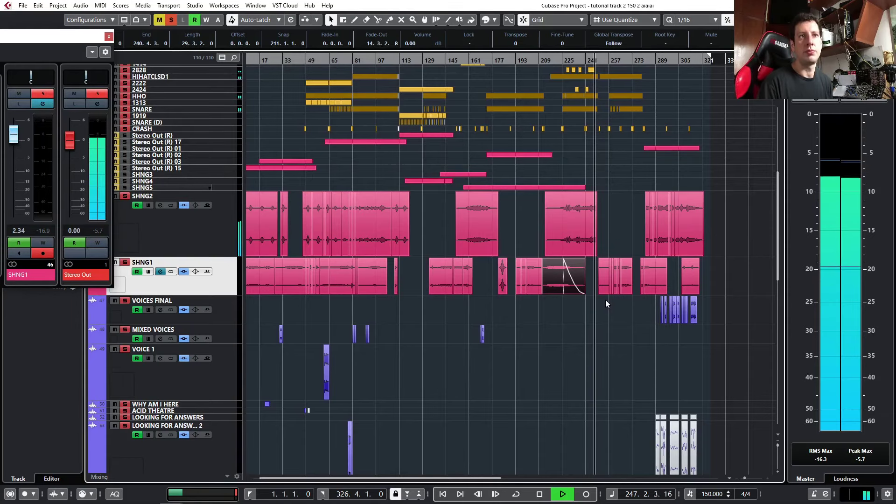
pyautogui.click(646, 59)
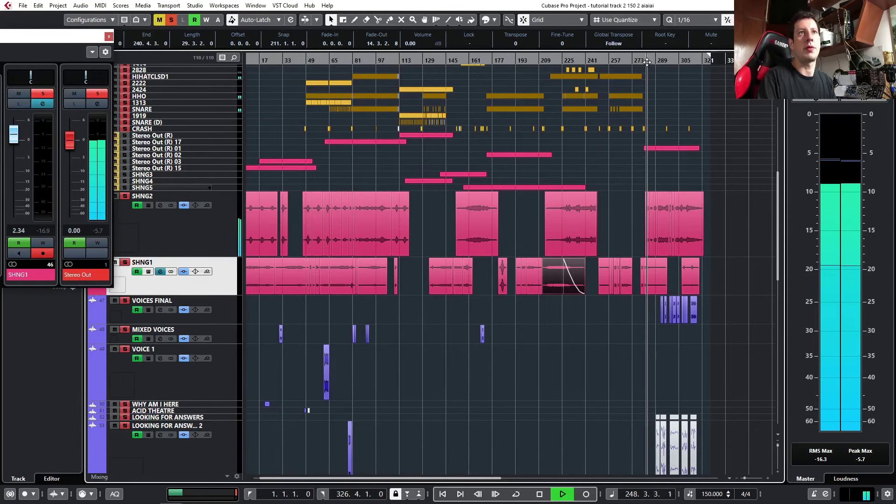
pyautogui.scroll(6, 627, 239)
pyautogui.hscroll(3, 679, 268)
pyautogui.scroll(4, 523, 330)
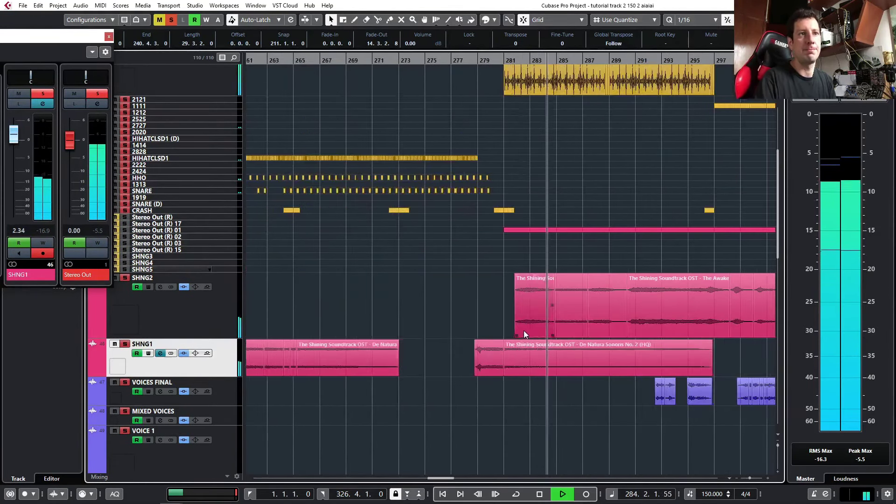
pyautogui.click(483, 63)
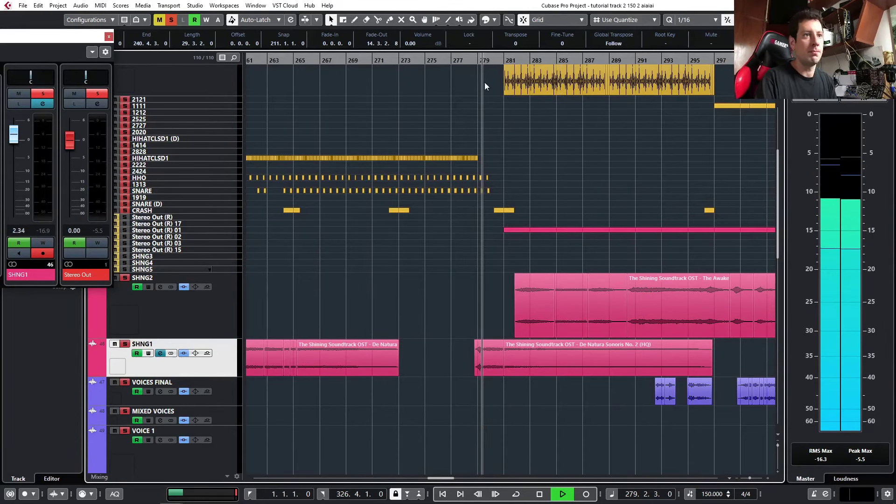
pyautogui.scroll(2, 568, 304)
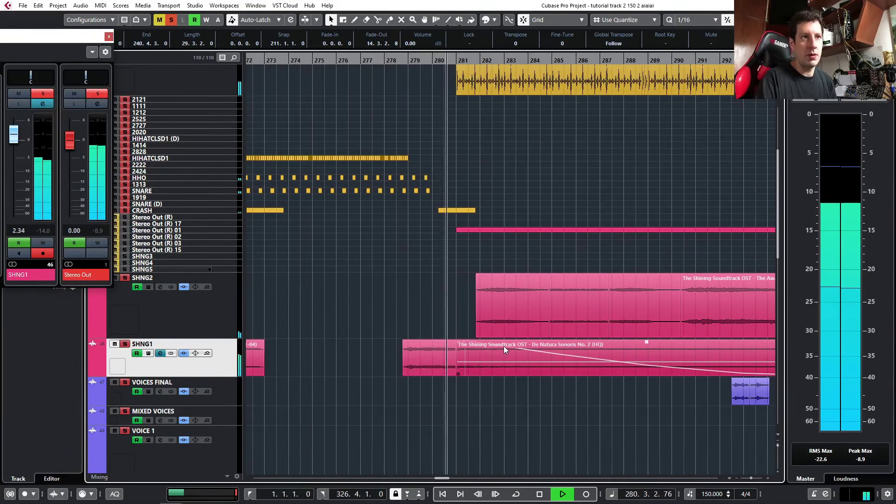
pyautogui.click(509, 399)
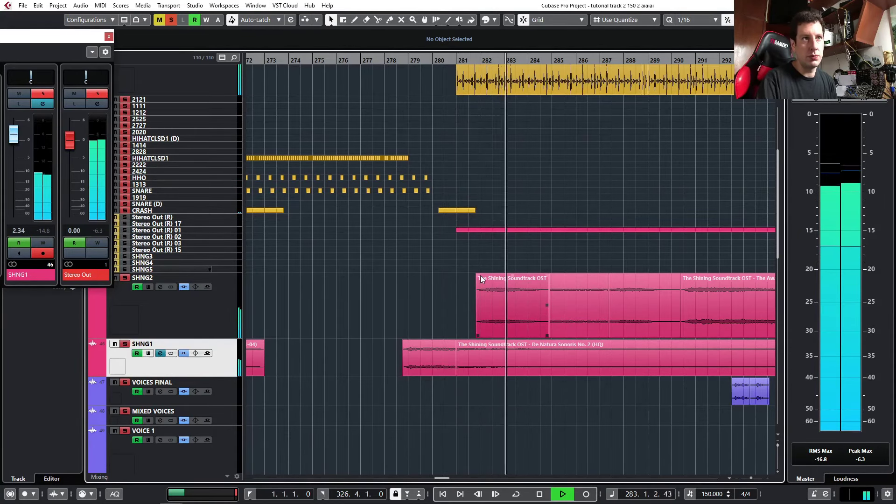
pyautogui.moveTo(480, 276); pyautogui.dragTo(484, 280)
# Play the ending from about bar 307 and review the clip layout across the full arrangement.
pyautogui.scroll(-3, 512, 309)
pyautogui.scroll(-4, 515, 316)
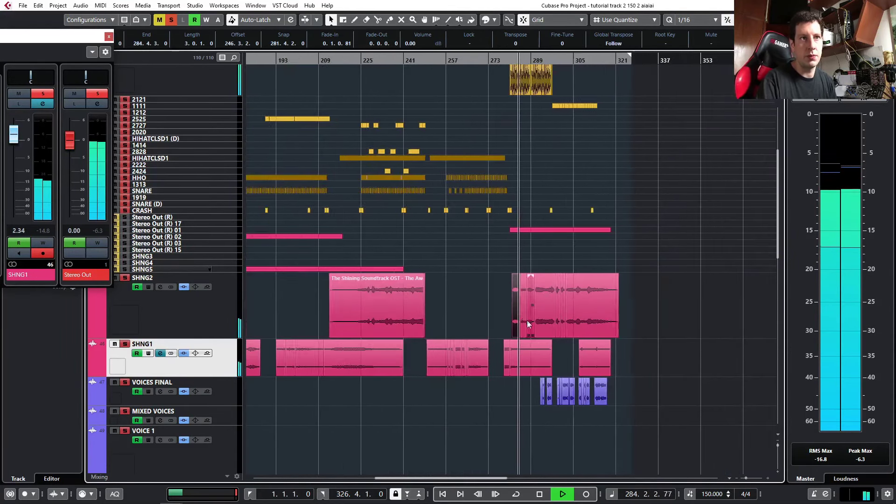
pyautogui.scroll(5, 578, 358)
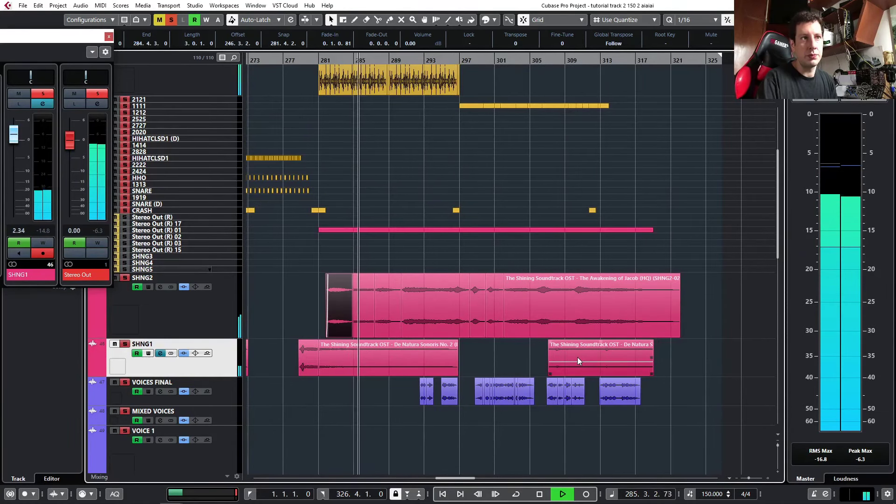
pyautogui.click(553, 60)
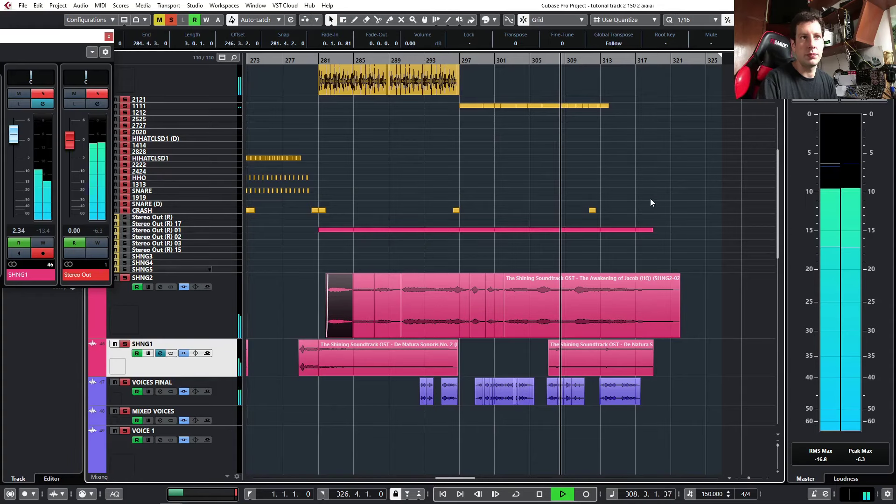
pyautogui.scroll(-4, 598, 353)
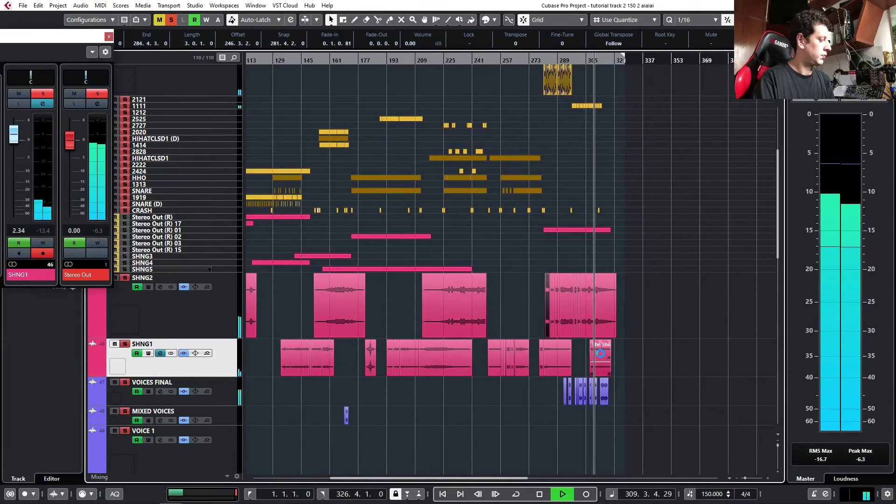
pyautogui.hotkey('shift', 'f')
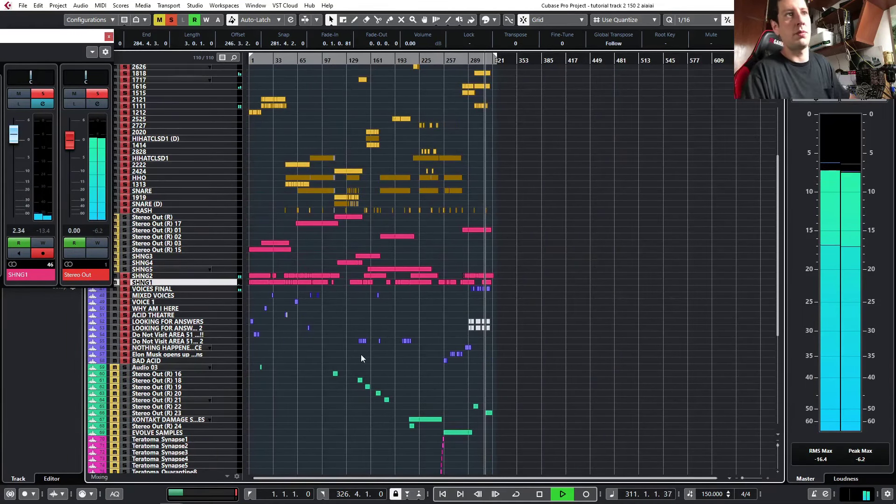
pyautogui.scroll(3, 449, 272)
pyautogui.scroll(-4, 449, 273)
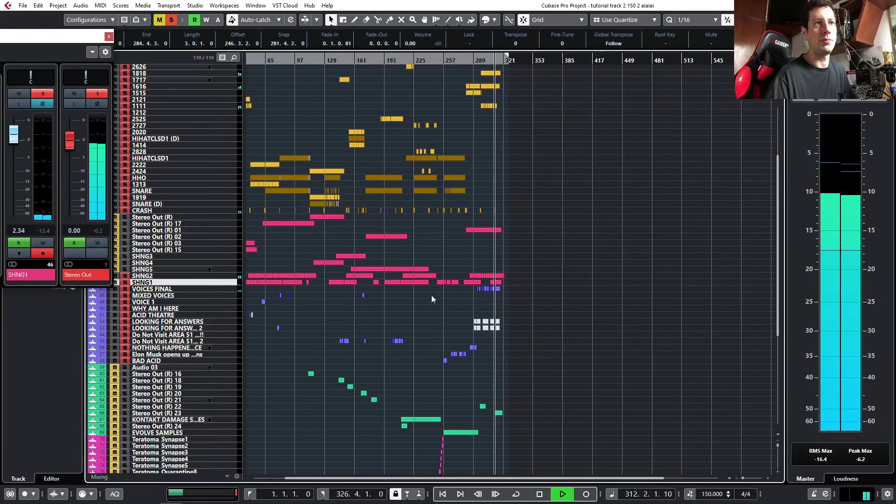
pyautogui.scroll(1, 247, 334)
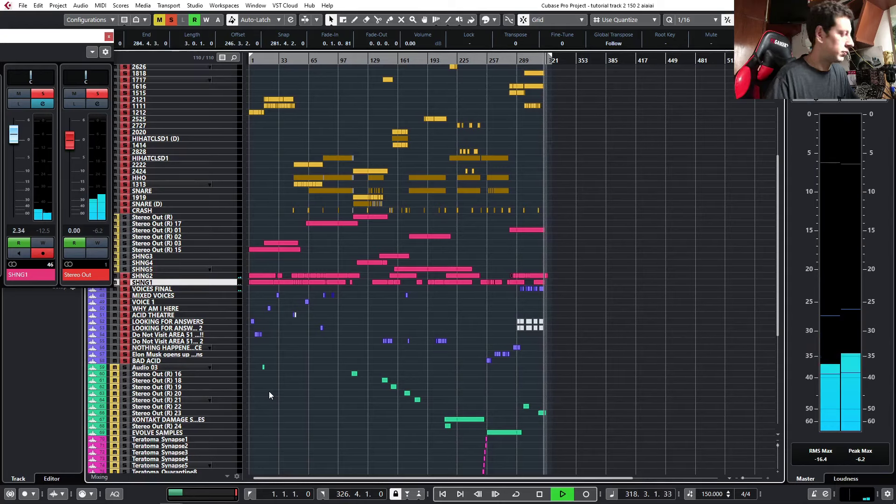
pyautogui.moveTo(137, 499)
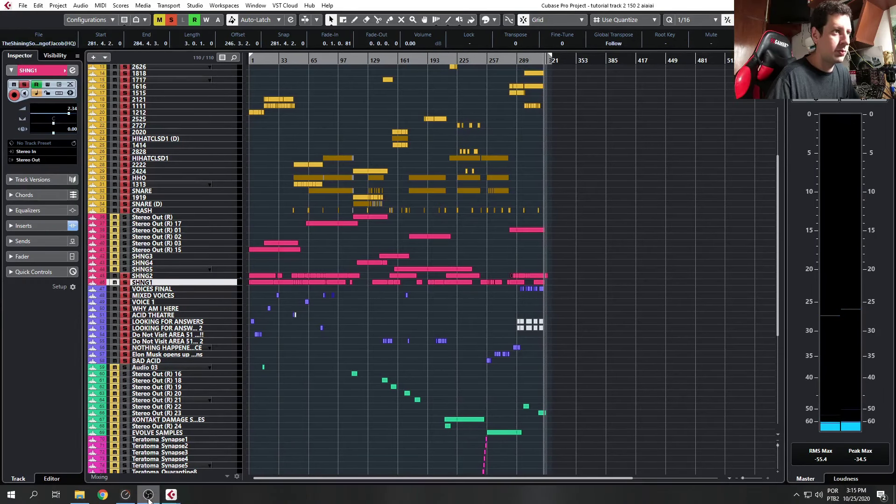